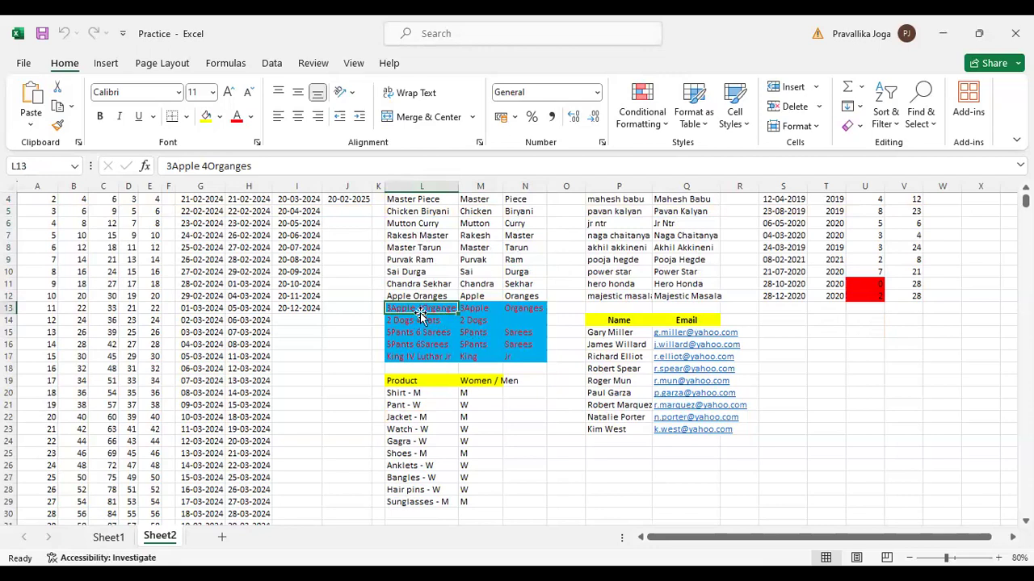
# Compare the blue-highlighted entries in L13:L16 with their Flash Fill results in the First Name and Last Name columns
pyautogui.press('Tab')
pyautogui.press('Tab')
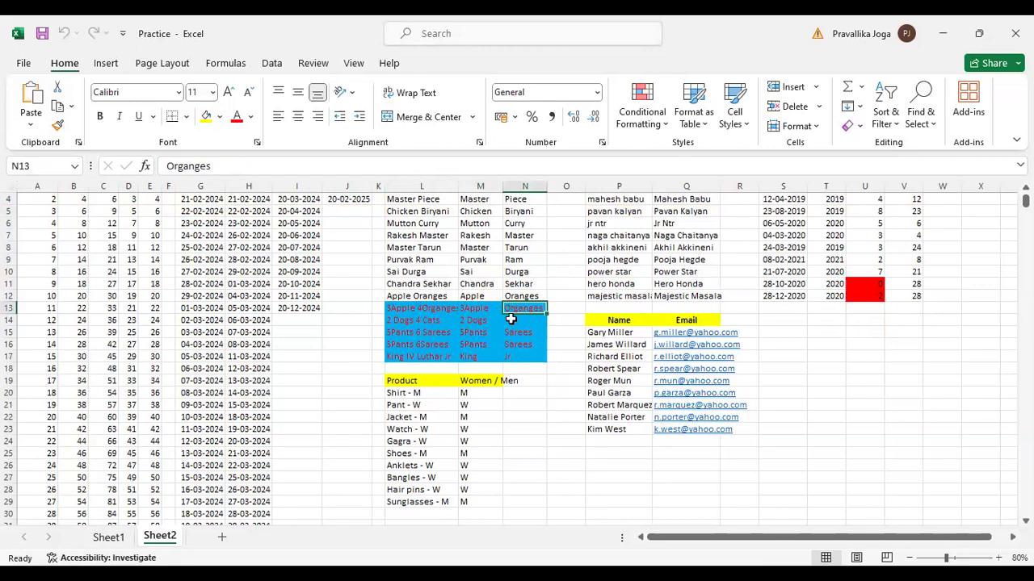
pyautogui.press('Tab')
pyautogui.press('Tab')
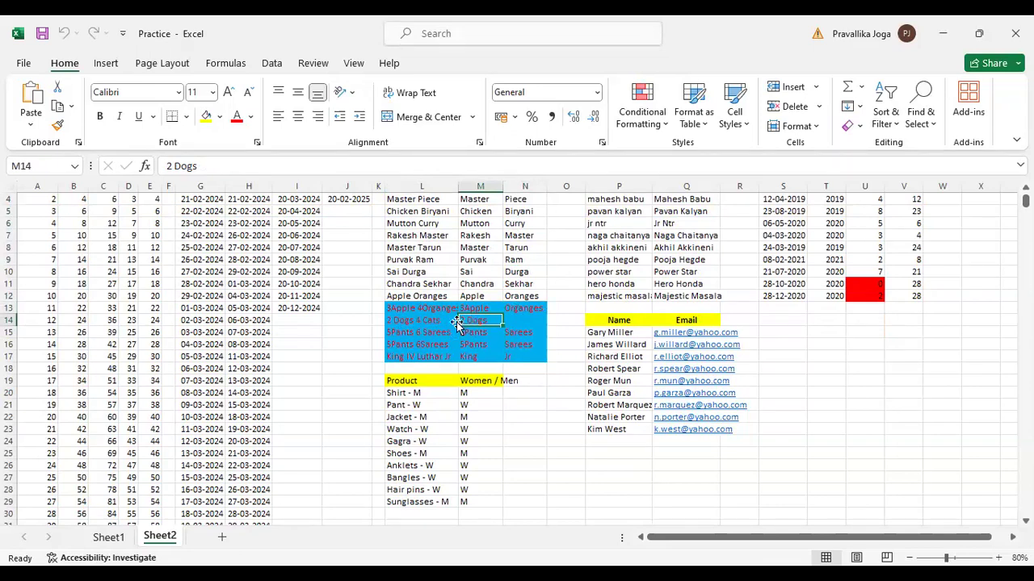
pyautogui.click(524, 322)
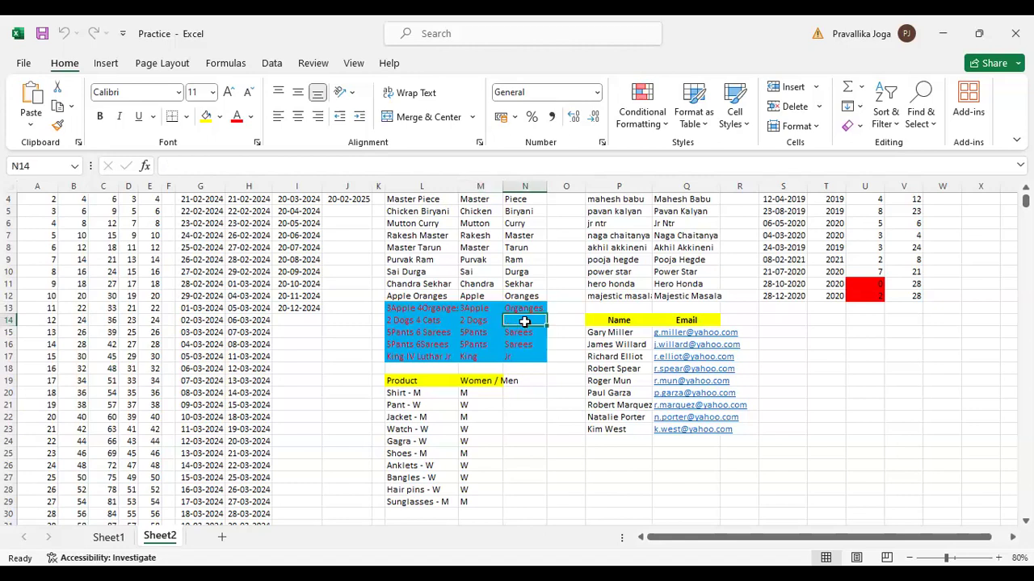
pyautogui.click(444, 320)
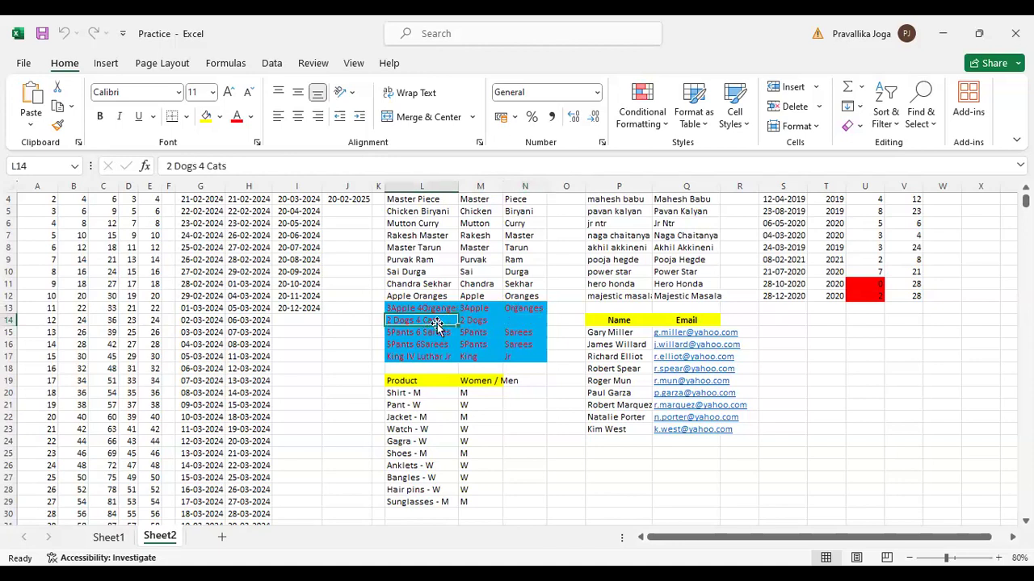
pyautogui.click(527, 320)
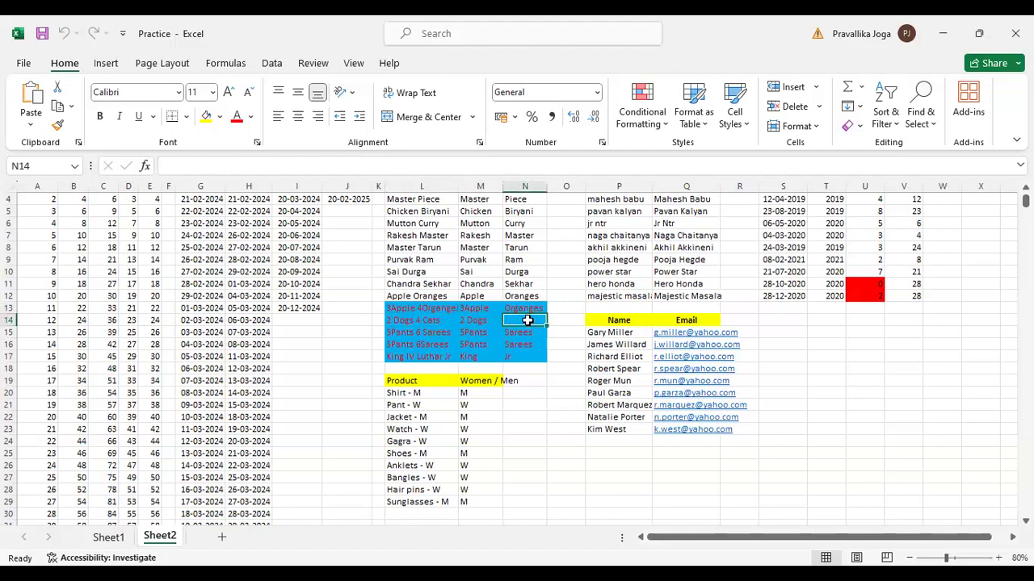
pyautogui.click(417, 332)
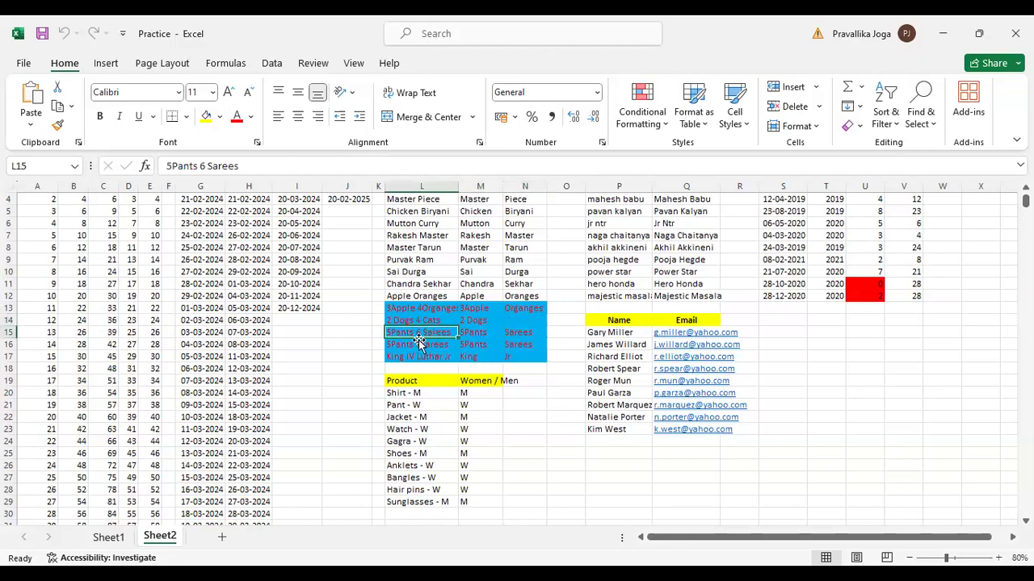
pyautogui.click(488, 333)
pyautogui.click(514, 332)
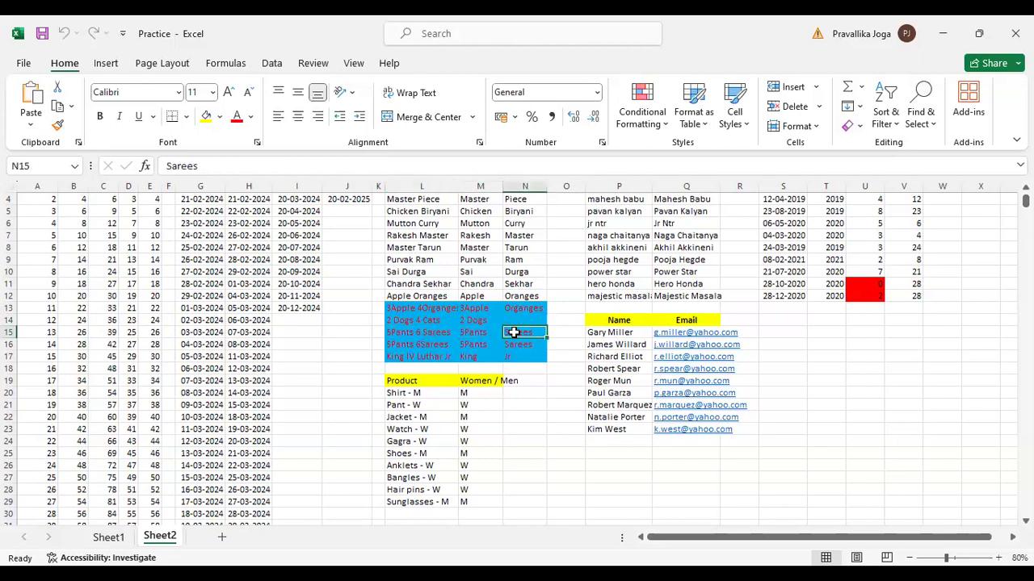
pyautogui.click(435, 332)
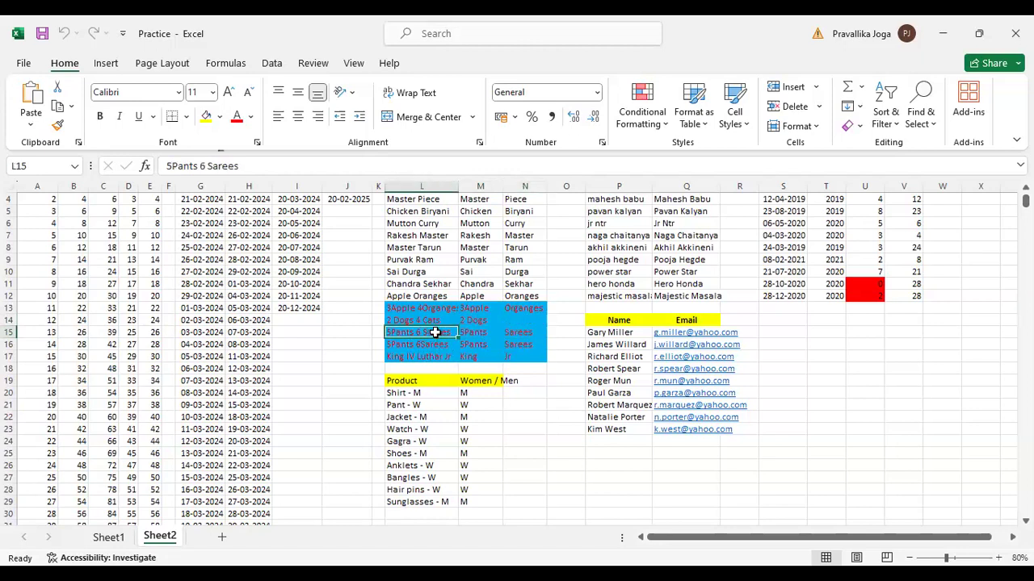
pyautogui.click(437, 345)
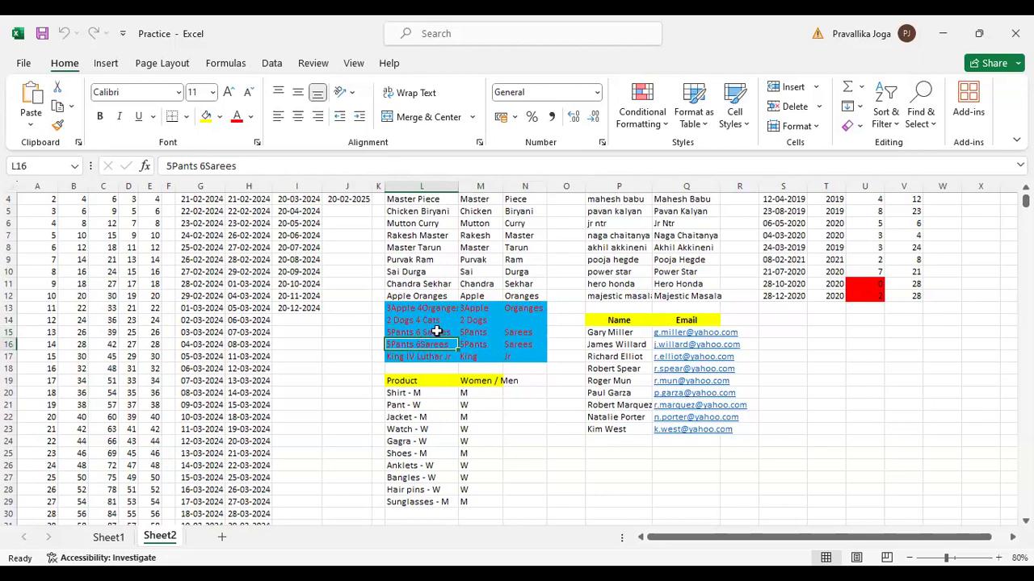
pyautogui.click(525, 334)
pyautogui.click(429, 342)
pyautogui.click(522, 346)
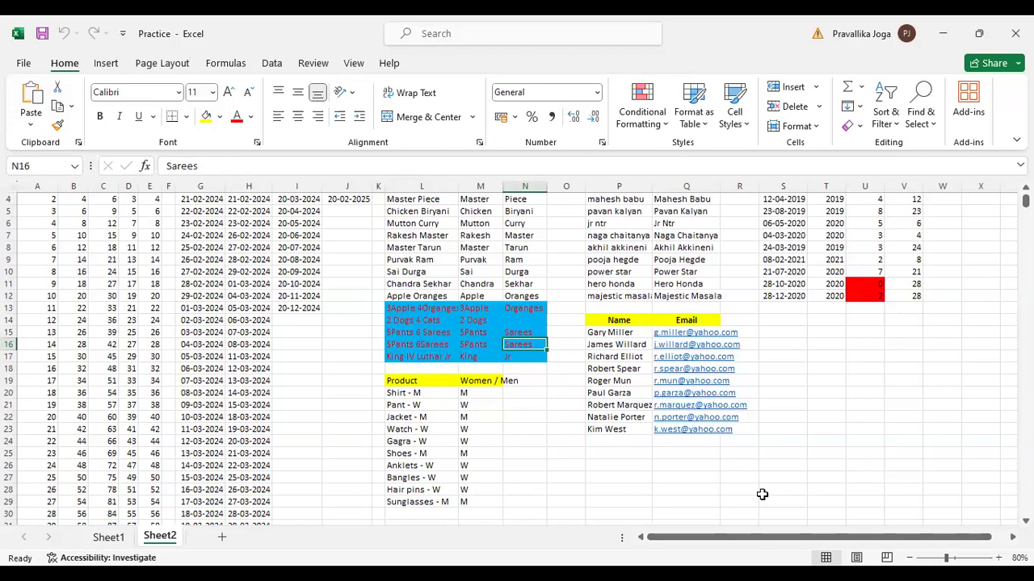
pyautogui.click(421, 308)
pyautogui.click(422, 200)
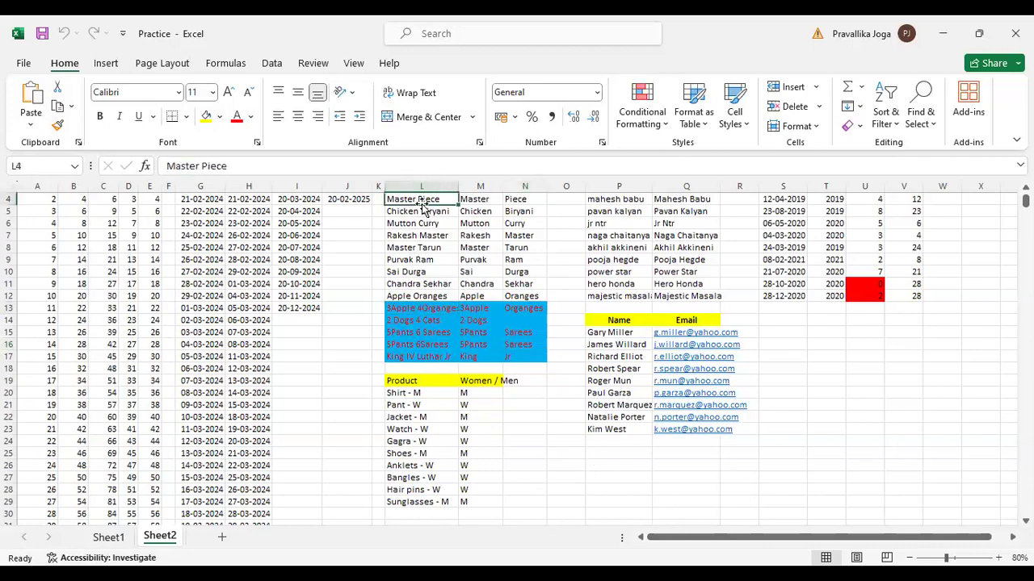
pyautogui.scroll(1, 436, 298)
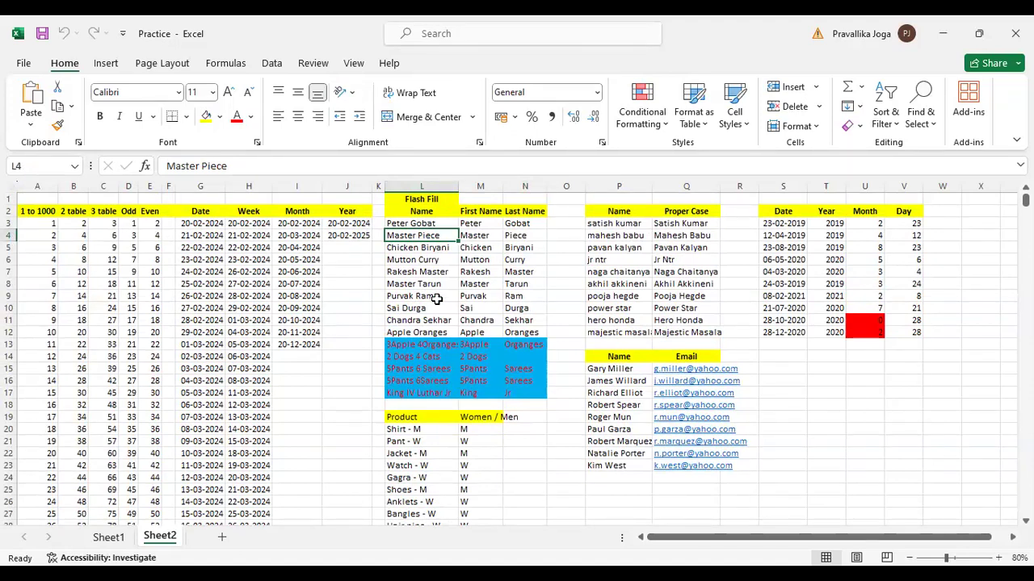
pyautogui.click(434, 345)
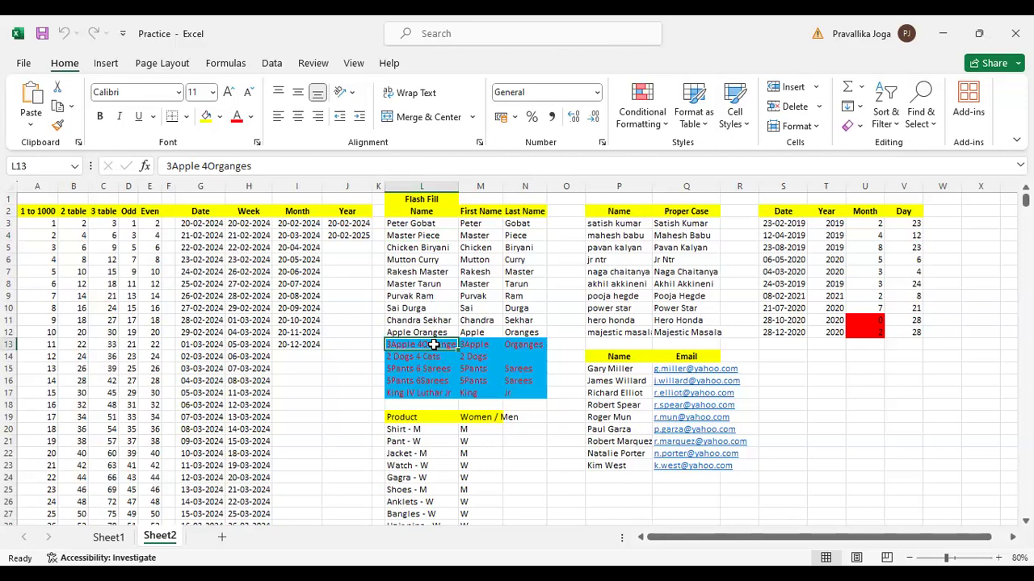
pyautogui.press('Return')
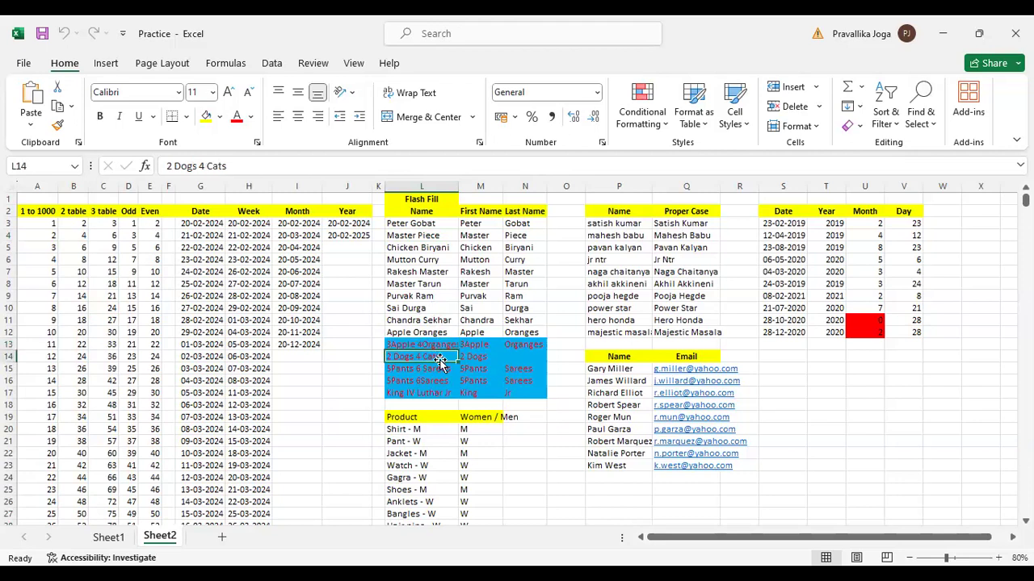
pyautogui.hotkey('shift', 'Return')
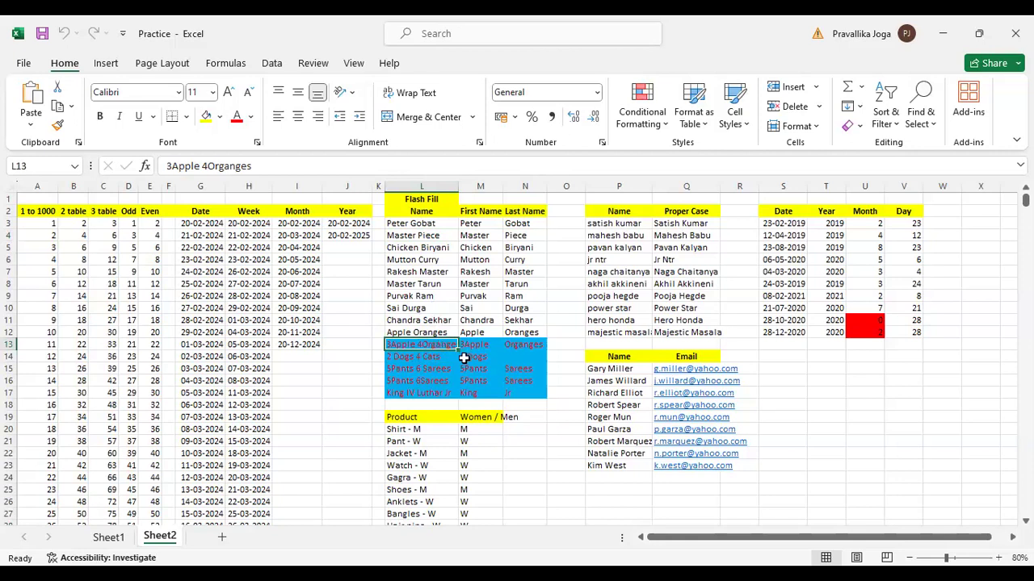
# Examine the characters and spacing of the entry in L13, keeping its text as it is
pyautogui.press('F2')
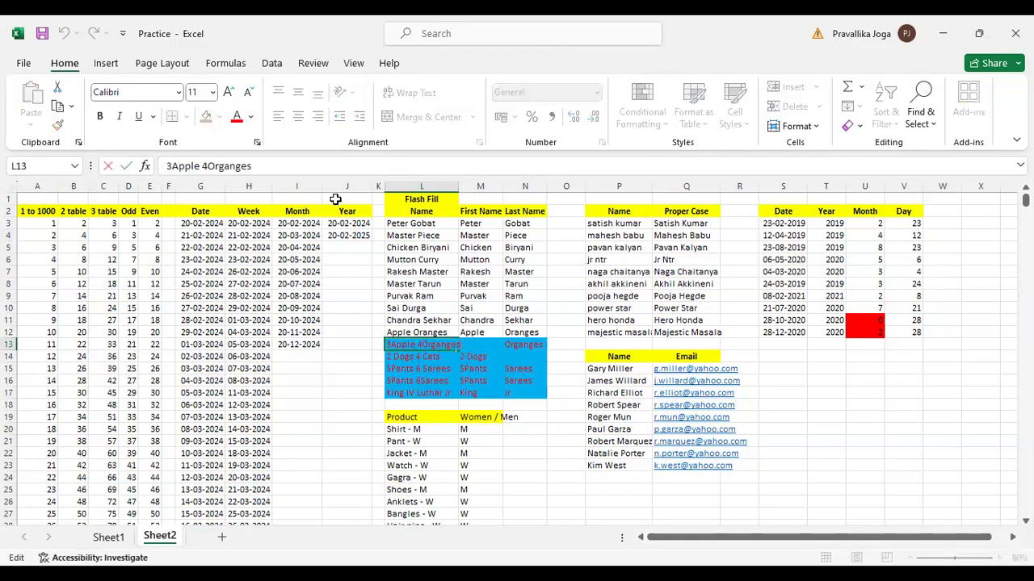
pyautogui.click(167, 167)
pyautogui.press('Right')
pyautogui.press('Right')
pyautogui.press('Right')
pyautogui.press('Right')
pyautogui.press('Right')
pyautogui.press('Right')
pyautogui.hotkey('shift', 'Home')
pyautogui.press('Right')
pyautogui.hotkey('shift', 'End')
pyautogui.press('Left')
pyautogui.press('Tab')
# Remove the space after each number in L14 to make it read "2Dogs 4Cats"
pyautogui.click(432, 355)
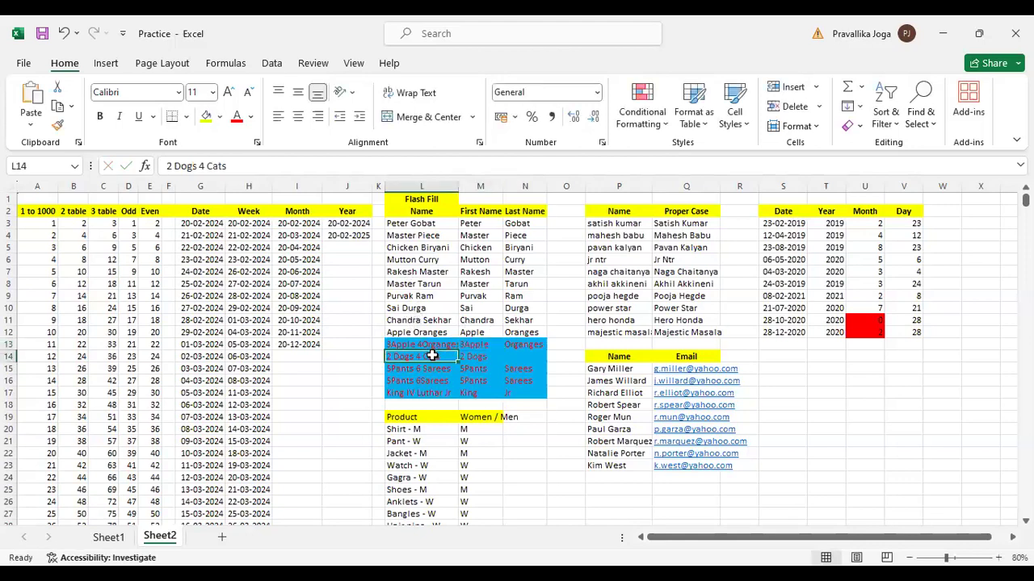
pyautogui.click(173, 166)
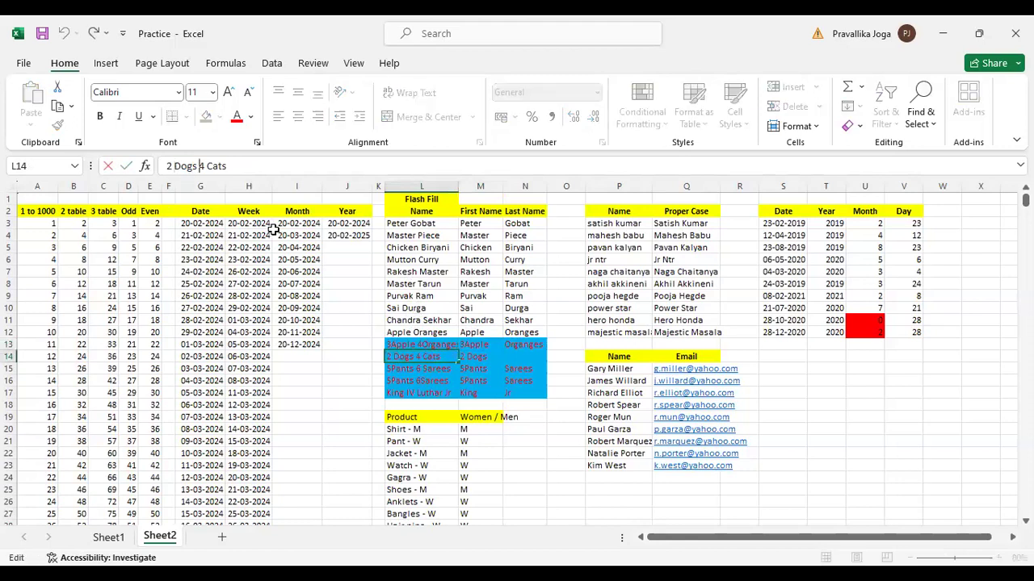
pyautogui.press('Right')
pyautogui.press('Delete')
pyautogui.press('Left')
pyautogui.press('Left')
pyautogui.press('Left')
pyautogui.press('Left')
pyautogui.press('Left')
pyautogui.press('BackSpace')
pyautogui.press('Return')
pyautogui.press('Right')
pyautogui.press('Up')
pyautogui.press('Left')
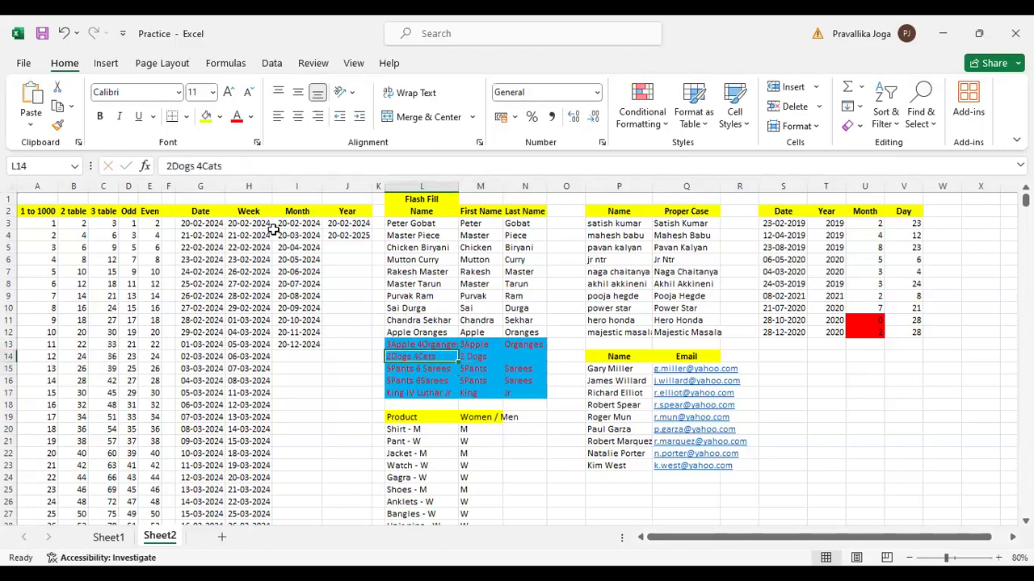
pyautogui.press('F2')
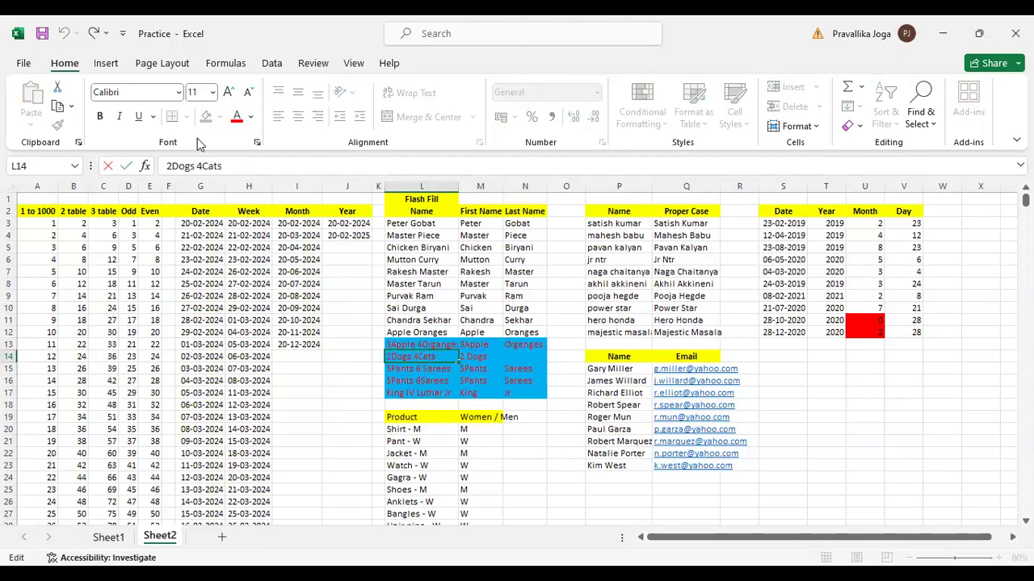
pyautogui.click(197, 166)
pyautogui.press('Return')
pyautogui.press('Up')
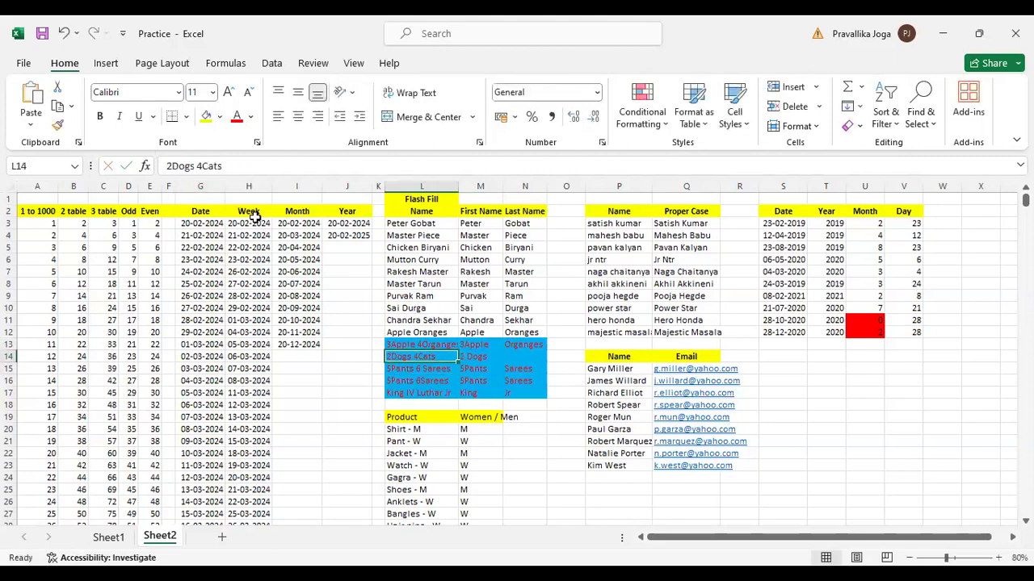
# Try to Flash Fill the First Name and Last Name columns from M14 and N14
pyautogui.press('Right')
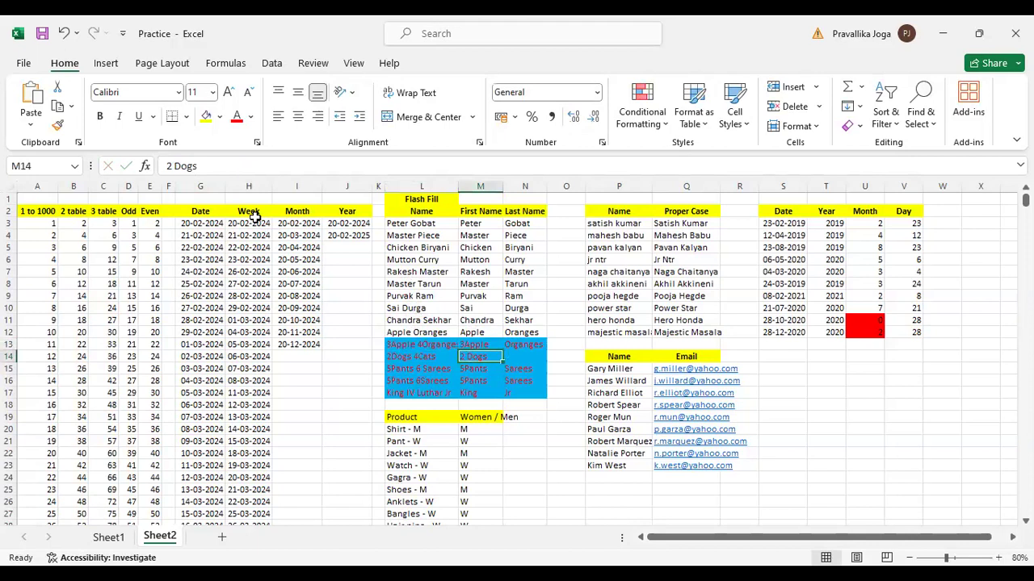
pyautogui.hotkey('ctrl', 'e')
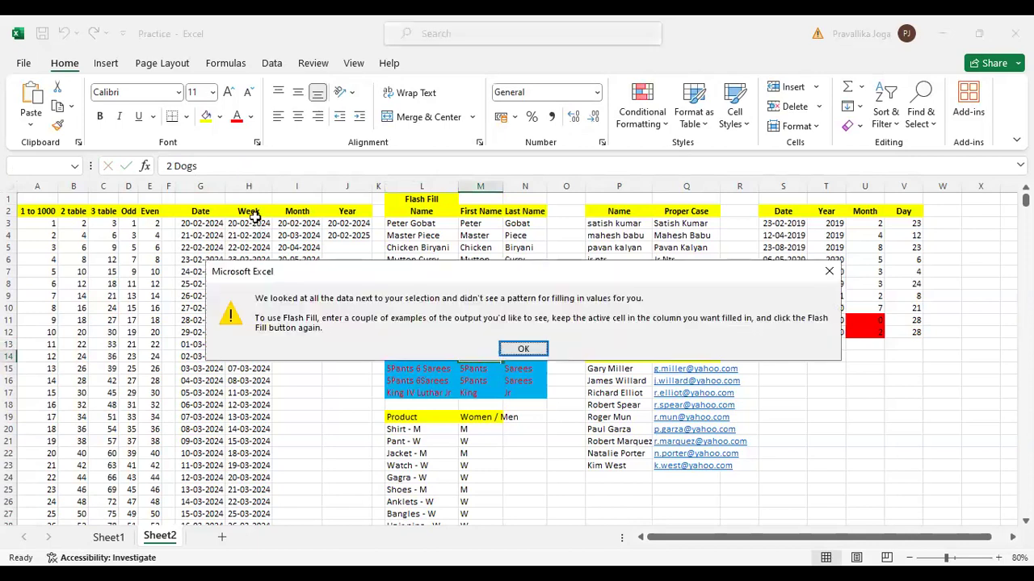
pyautogui.press('Return')
pyautogui.press('Right')
pyautogui.hotkey('ctrl', 'e')
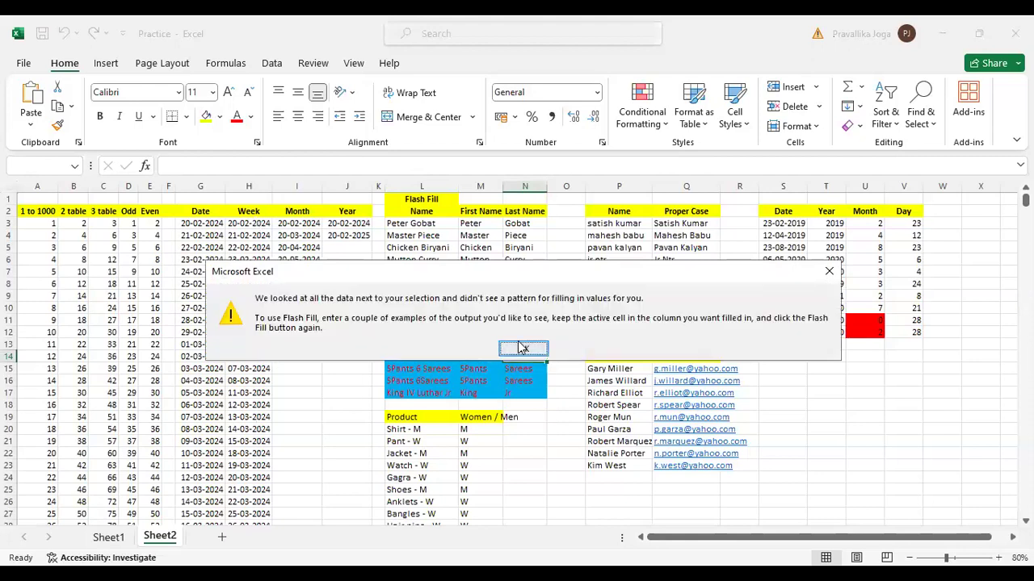
pyautogui.click(523, 349)
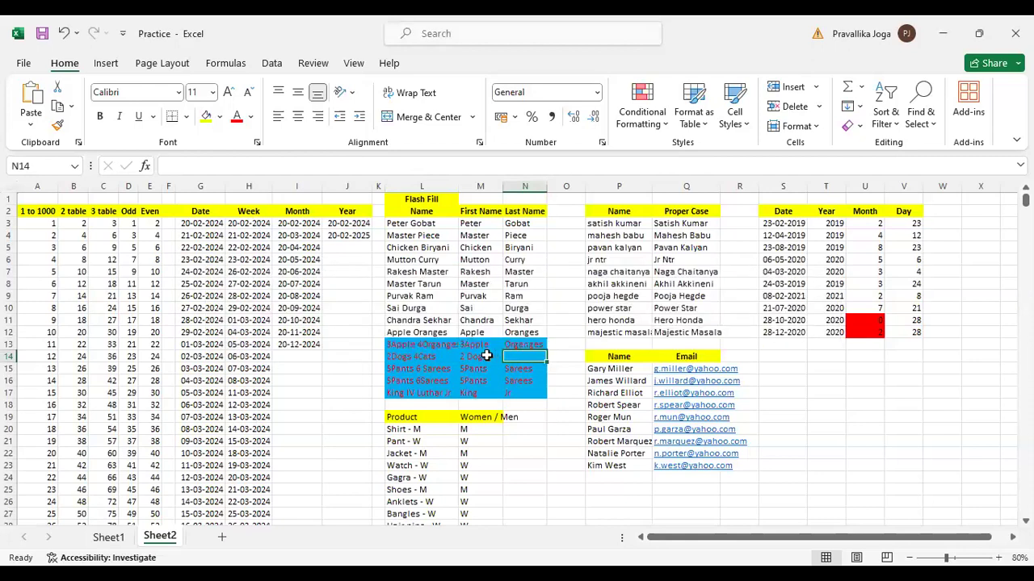
# Try to Flash Fill the Last Name column from N13
pyautogui.click(475, 223)
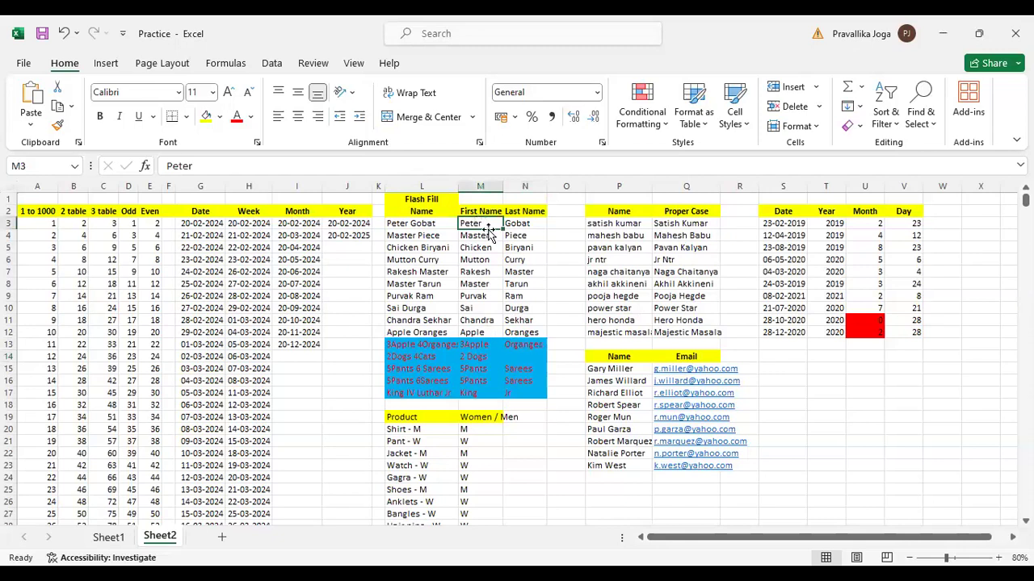
pyautogui.click(444, 332)
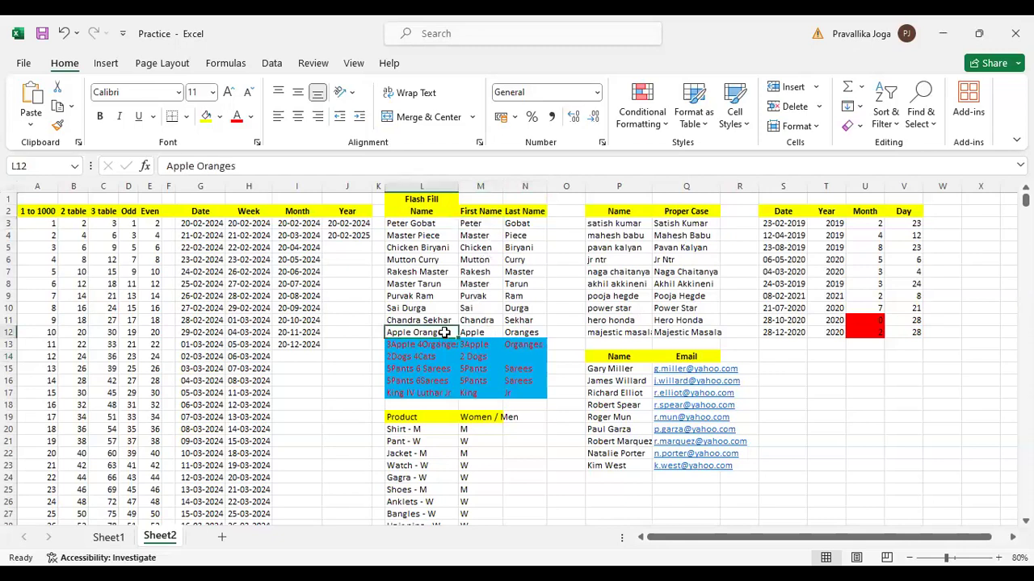
pyautogui.click(445, 344)
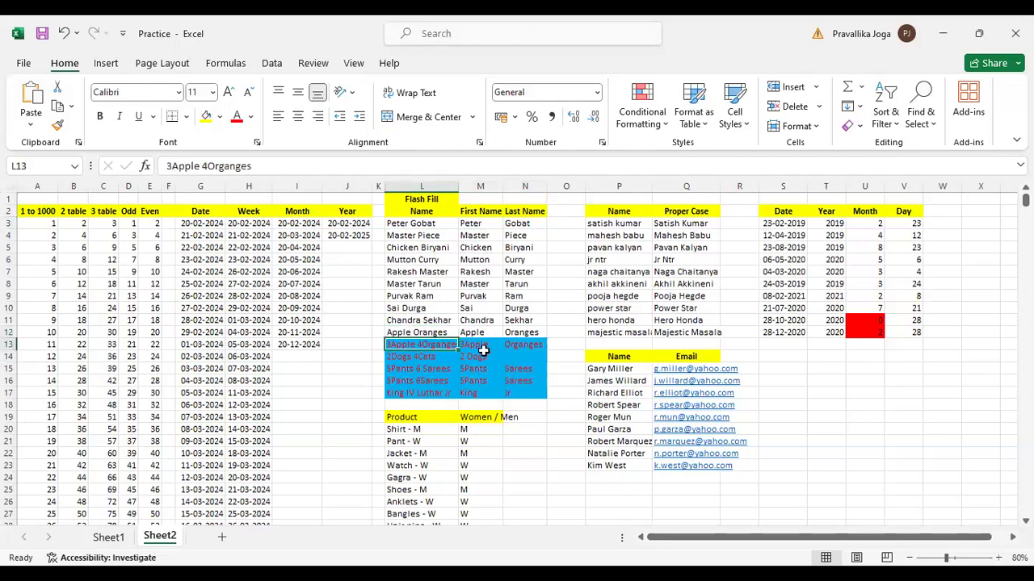
pyautogui.click(529, 345)
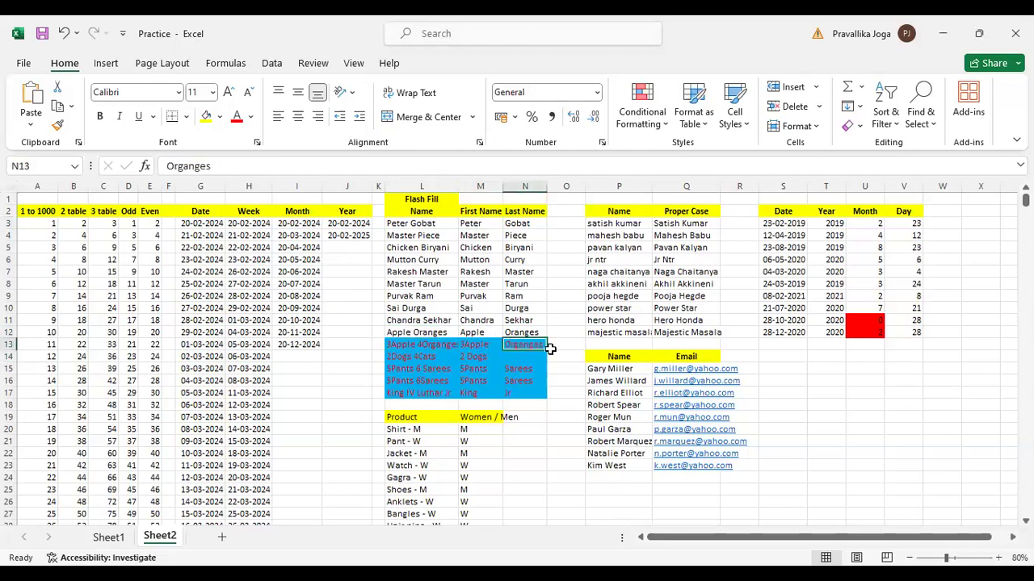
pyautogui.hotkey('ctrl', 'e')
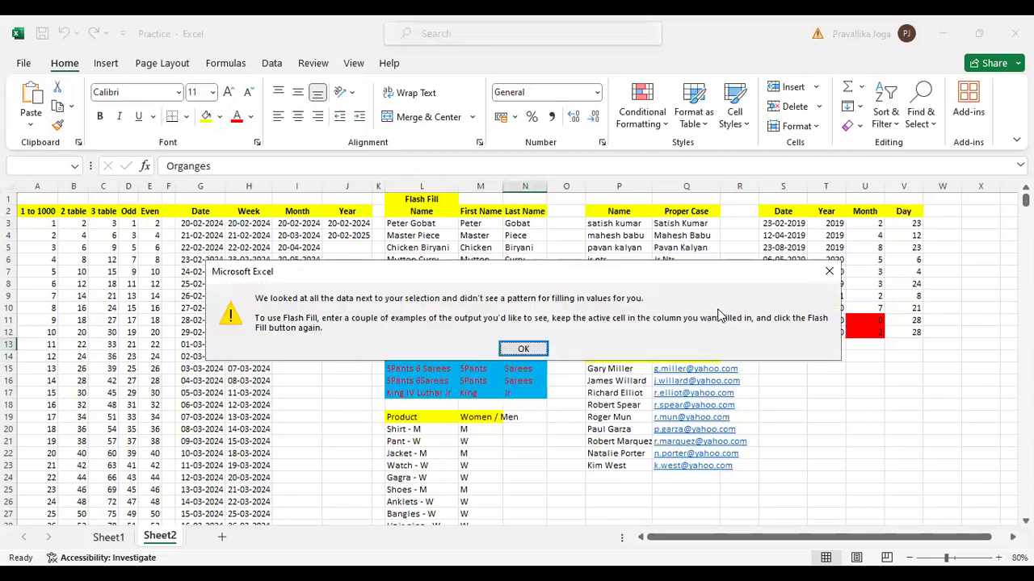
pyautogui.click(525, 351)
# Replace the Last Name value in N13 with "4Organges" and retry Flash Fill from N14
pyautogui.press('Delete')
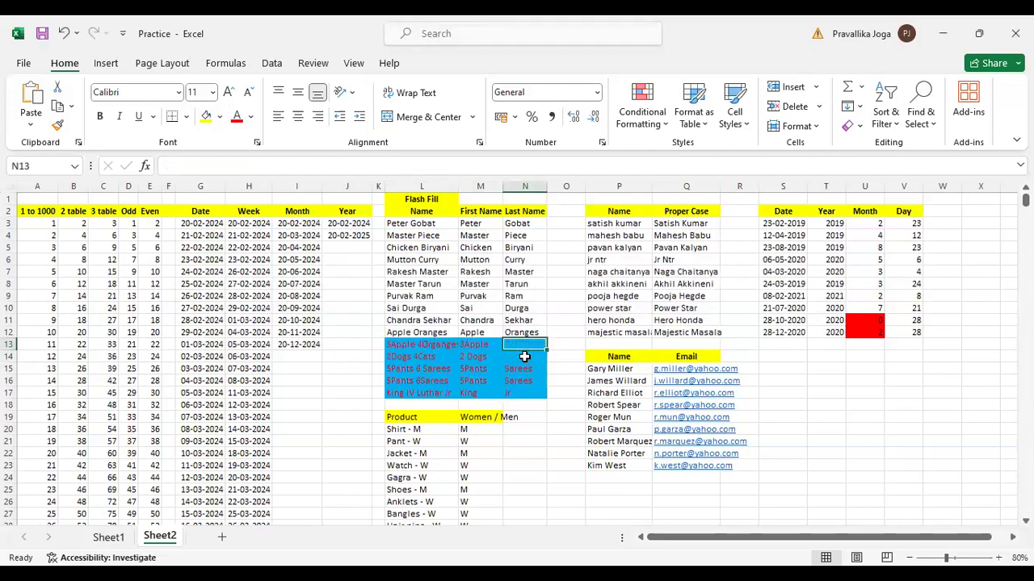
pyautogui.write('4Ora')
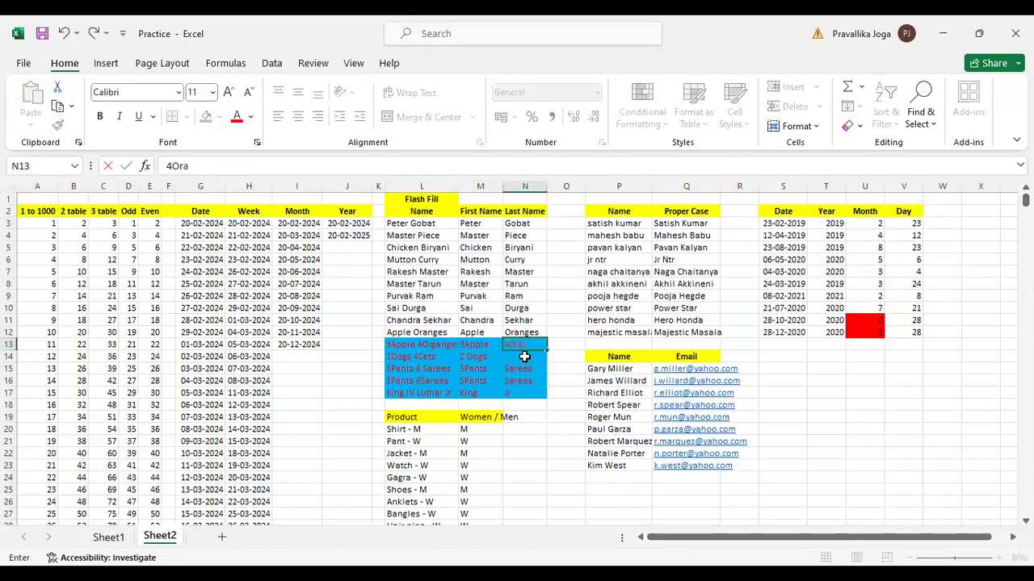
pyautogui.press('BackSpace')
pyautogui.write('ganges')
pyautogui.press('Return')
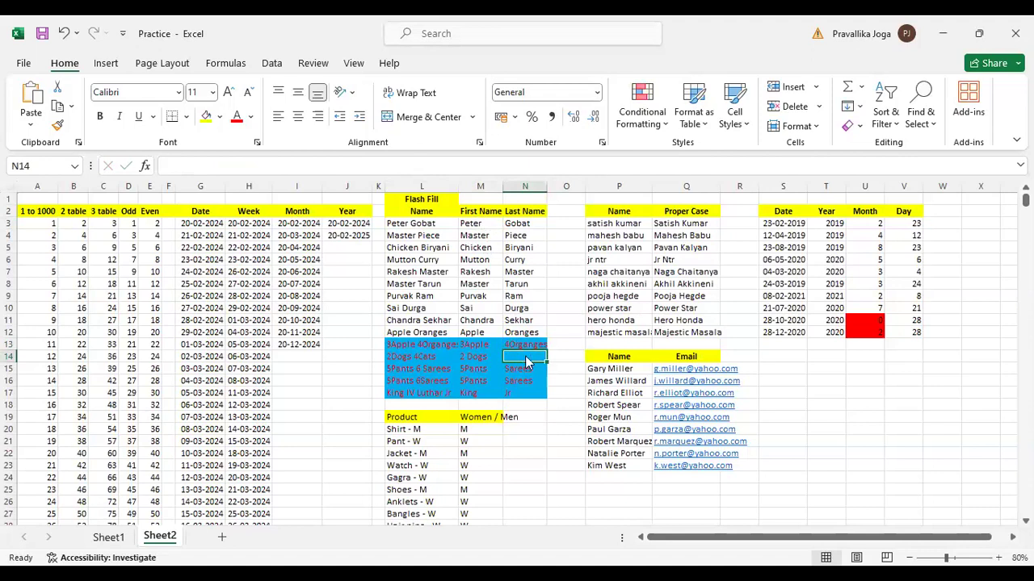
pyautogui.hotkey('ctrl', 'e')
pyautogui.click(524, 350)
# Clear the old results in M14:N17 and Flash Fill the First Name column from M14
pyautogui.moveTo(480, 356); pyautogui.dragTo(525, 392)
pyautogui.hotkey('ctrl', 'z')
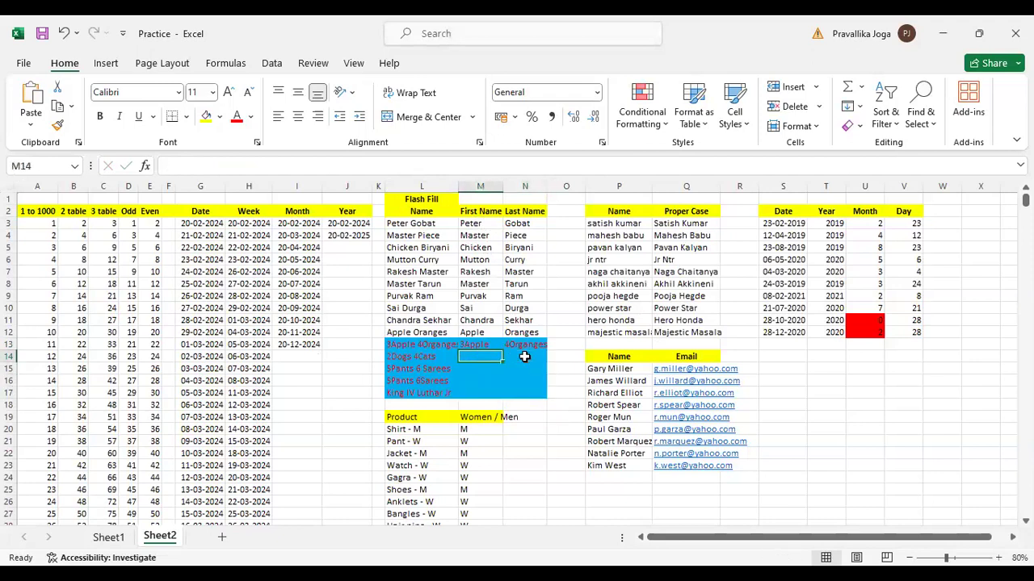
pyautogui.hotkey('ctrl', 'e')
pyautogui.press('Return')
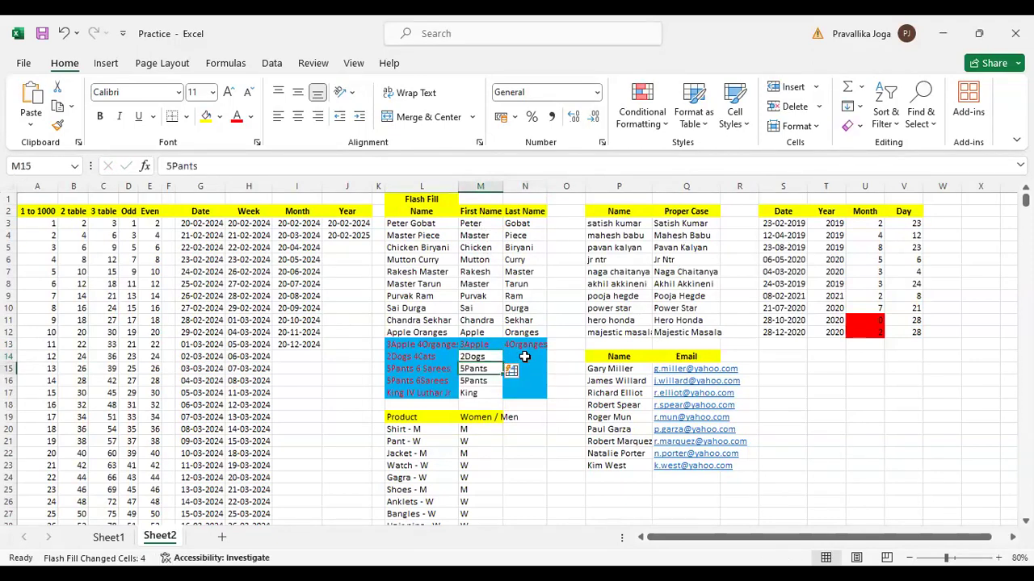
# Flash Fill the Last Name column from N14 down to row 17
pyautogui.click(525, 356)
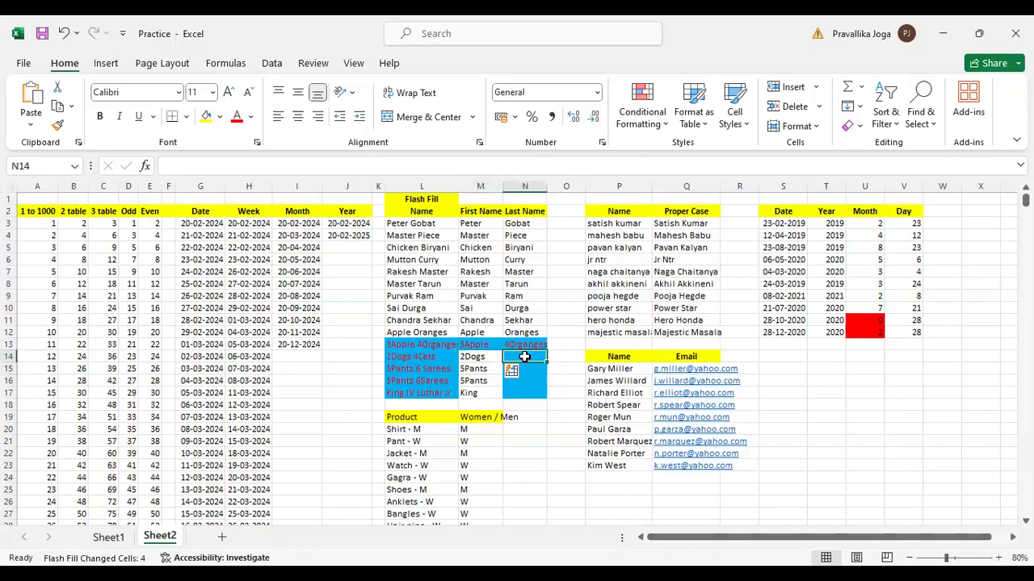
pyautogui.hotkey('ctrl', 'e')
pyautogui.press('Return')
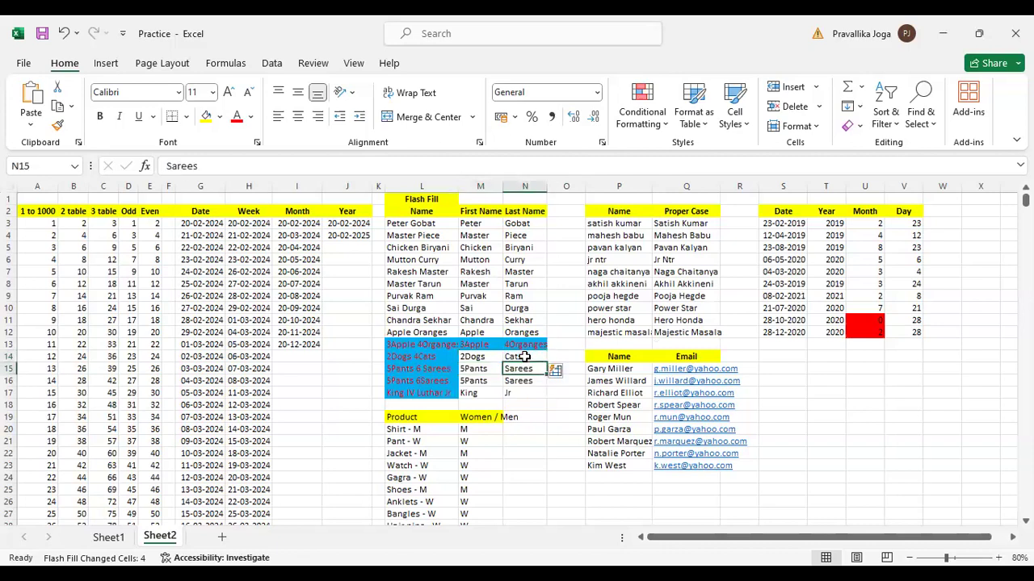
# Widen column L to fit the full name entries, and check the original text in L13 and L14
pyautogui.click(436, 345)
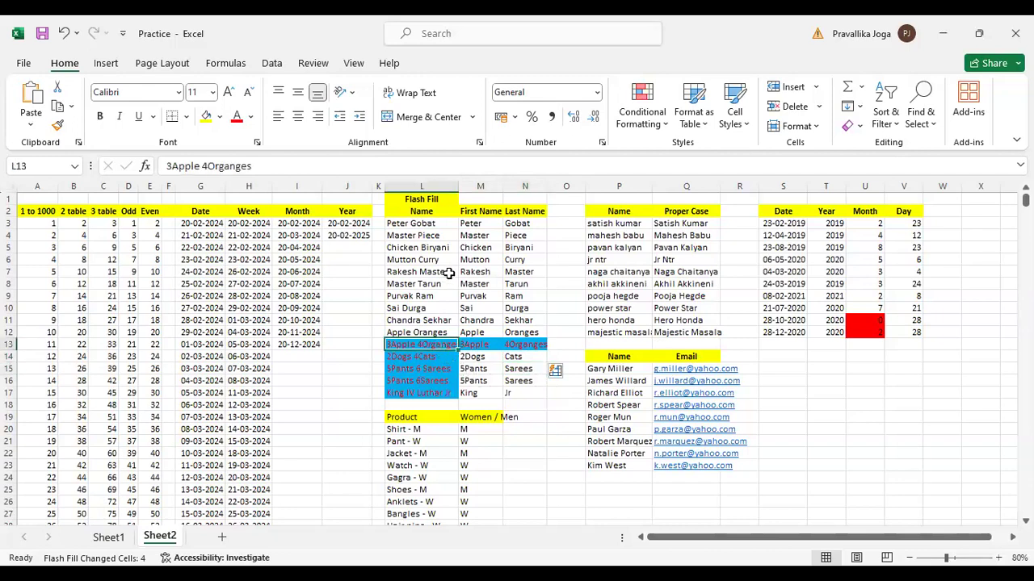
pyautogui.moveTo(460, 188); pyautogui.dragTo(469, 190)
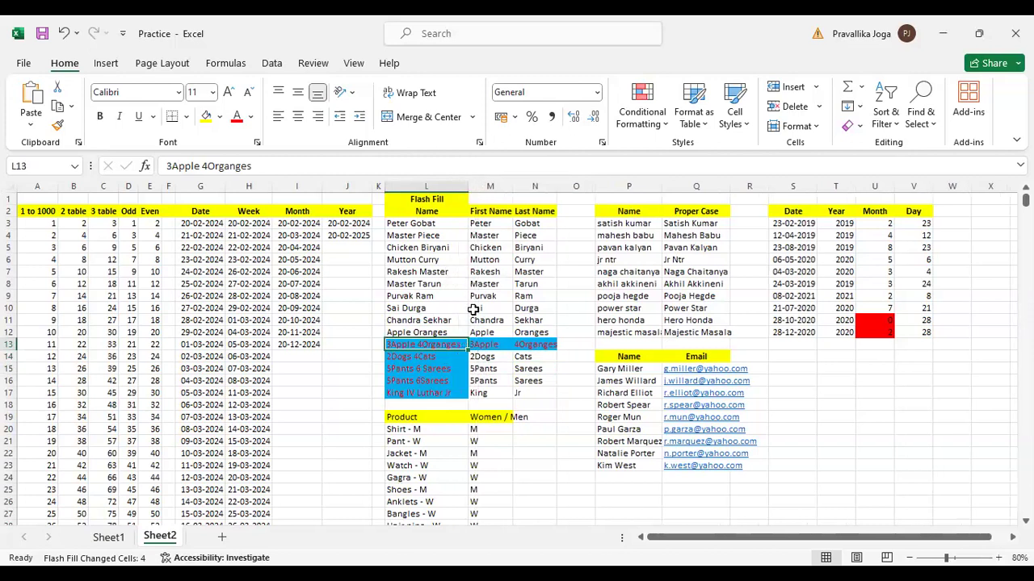
pyautogui.click(203, 167)
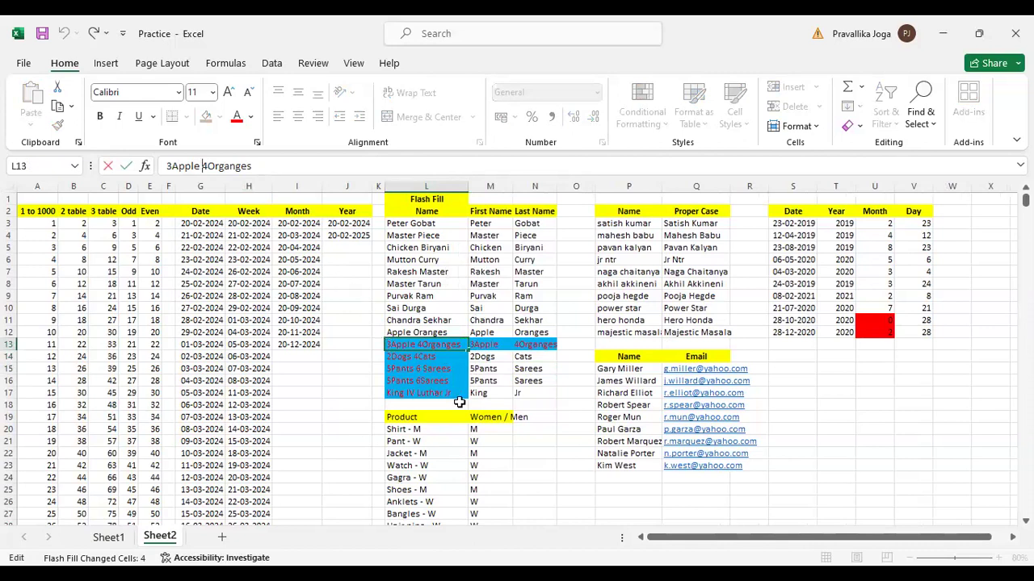
pyautogui.click(524, 391)
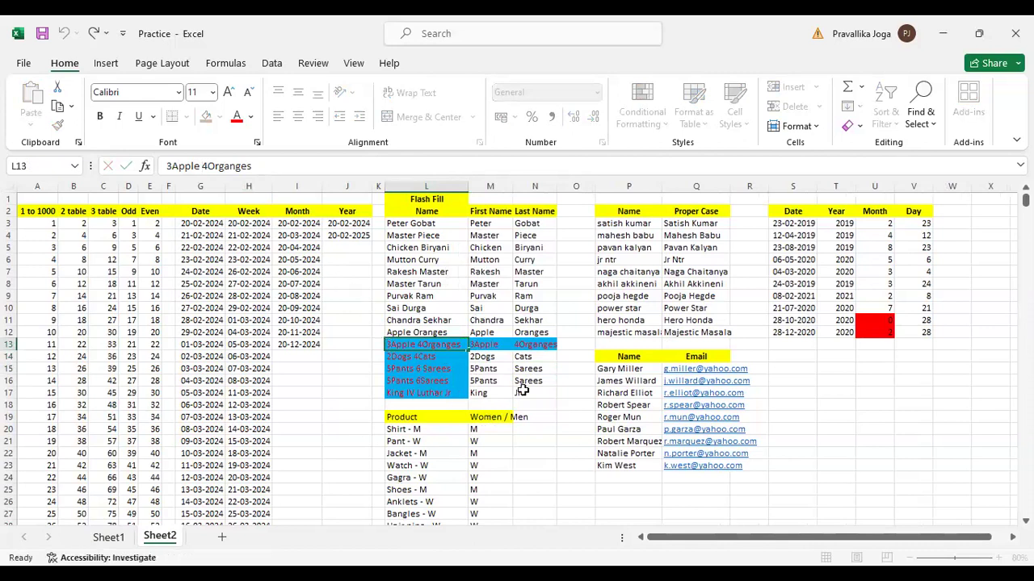
pyautogui.click(491, 356)
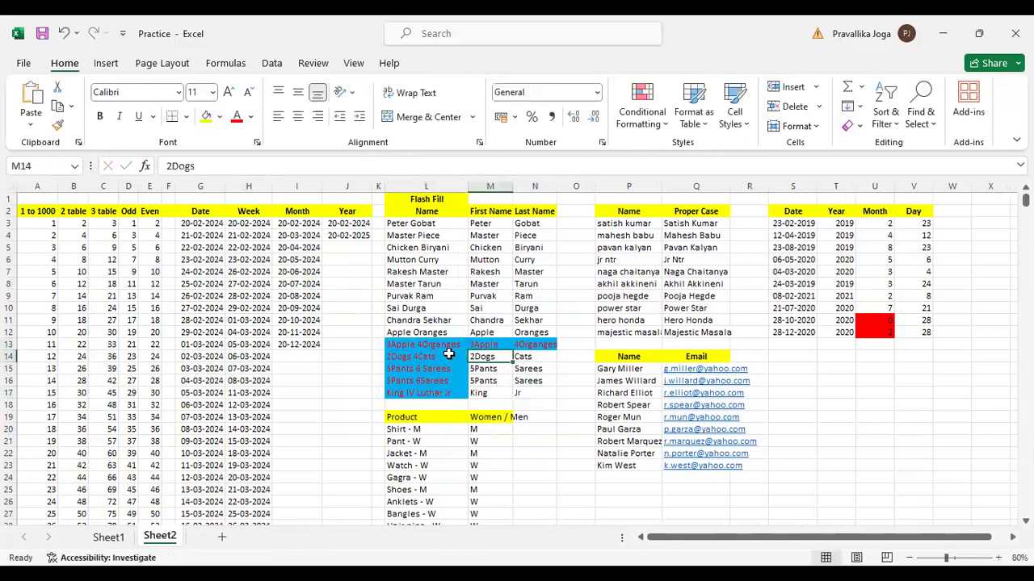
pyautogui.click(449, 354)
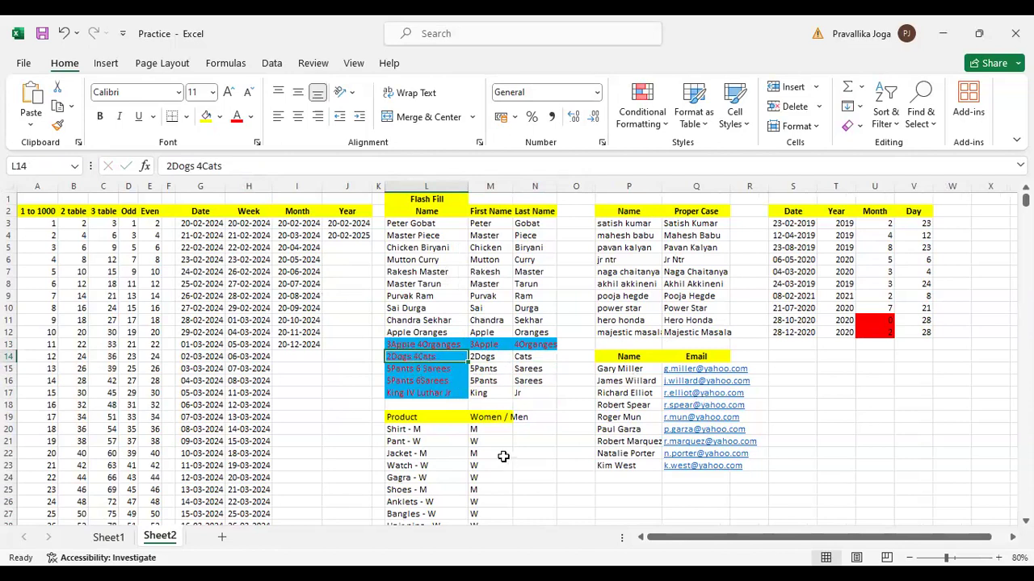
# Compare the dates in S11:S12 with the Month values in the red cells U11:U12
pyautogui.click(878, 320)
pyautogui.click(872, 223)
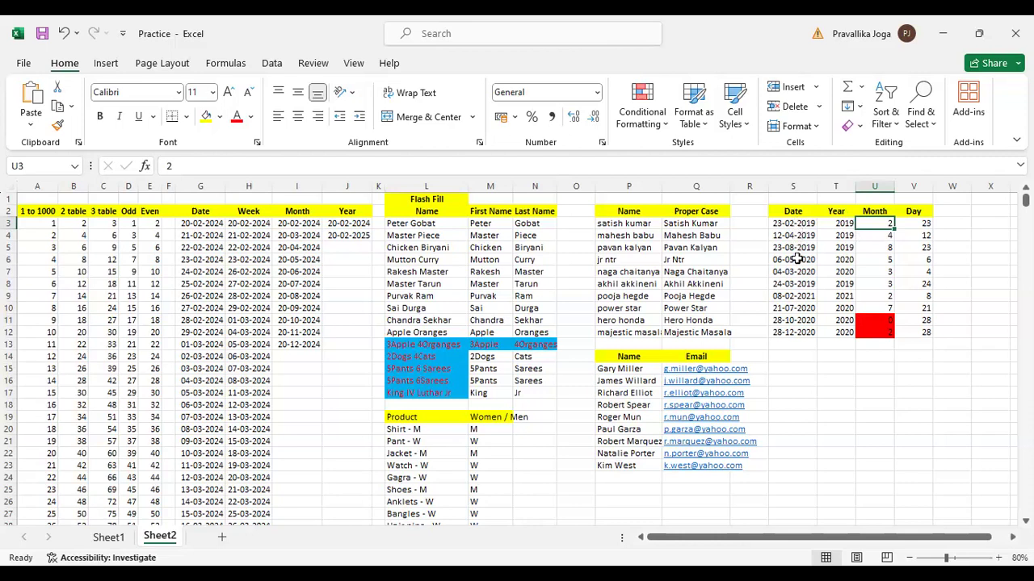
pyautogui.click(798, 321)
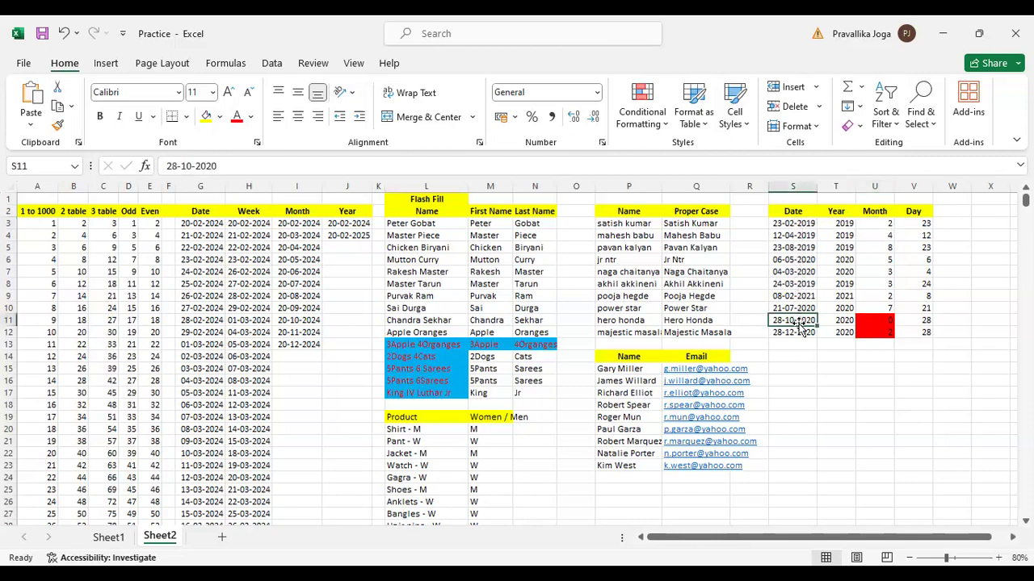
pyautogui.click(798, 331)
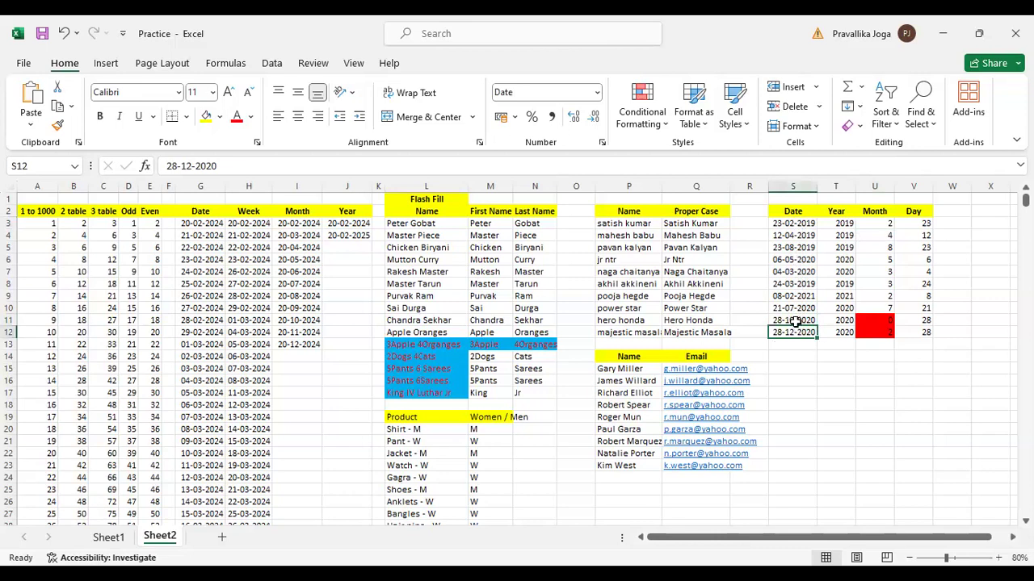
pyautogui.click(796, 320)
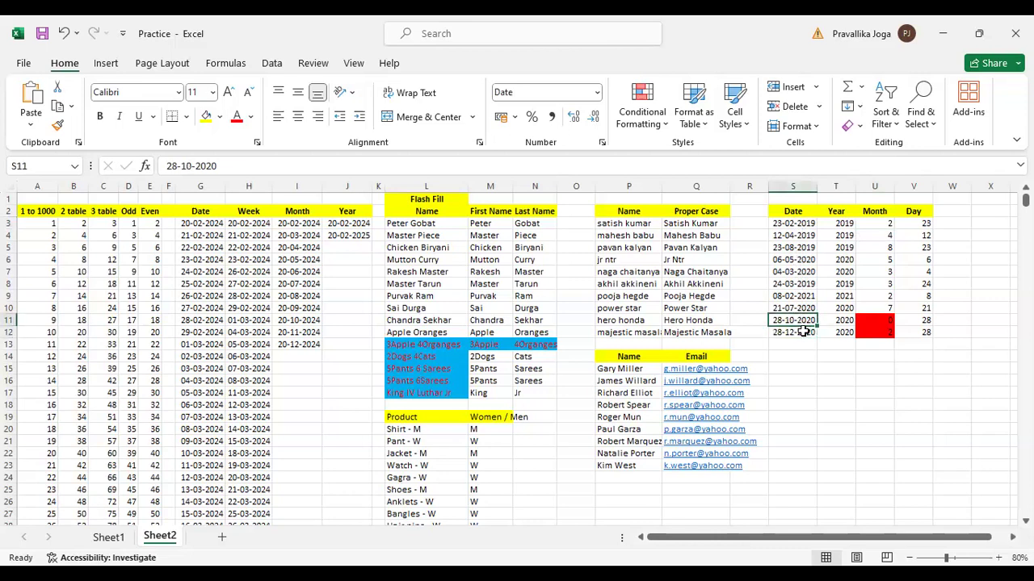
pyautogui.click(802, 331)
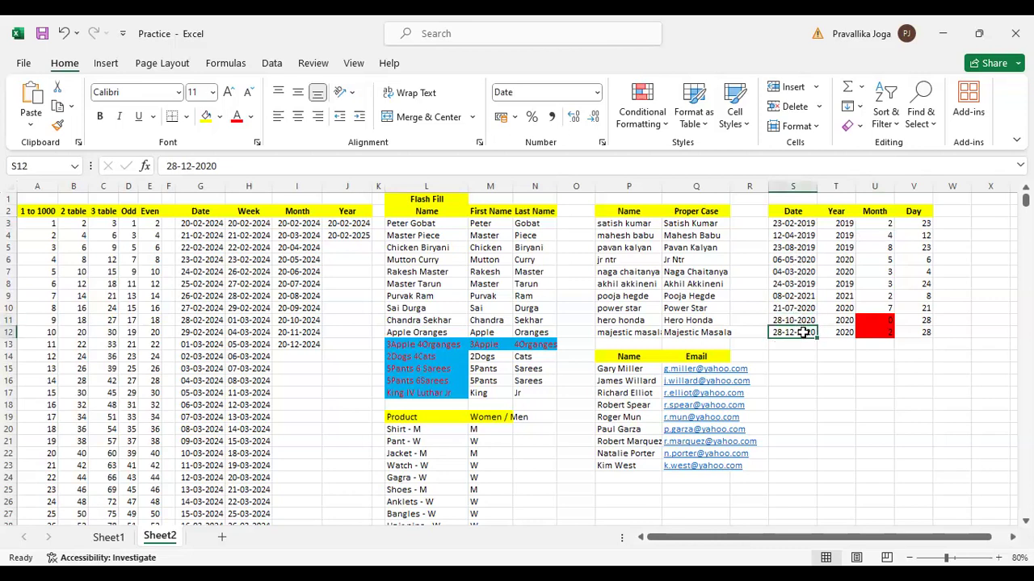
pyautogui.click(883, 318)
pyautogui.click(883, 332)
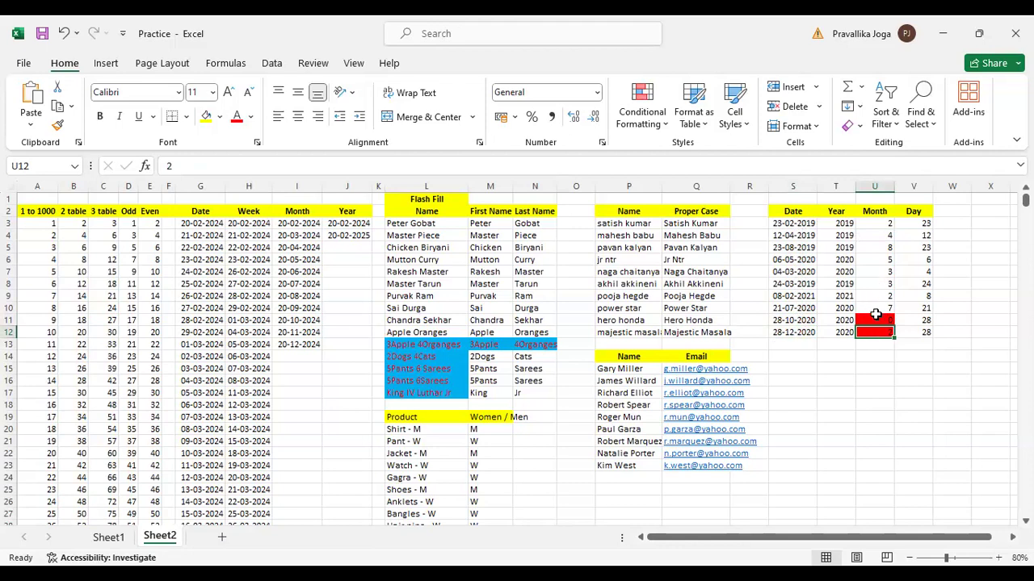
# Clear the Month values in U3:U12 and remove the red fill from U11:U12
pyautogui.click(876, 316)
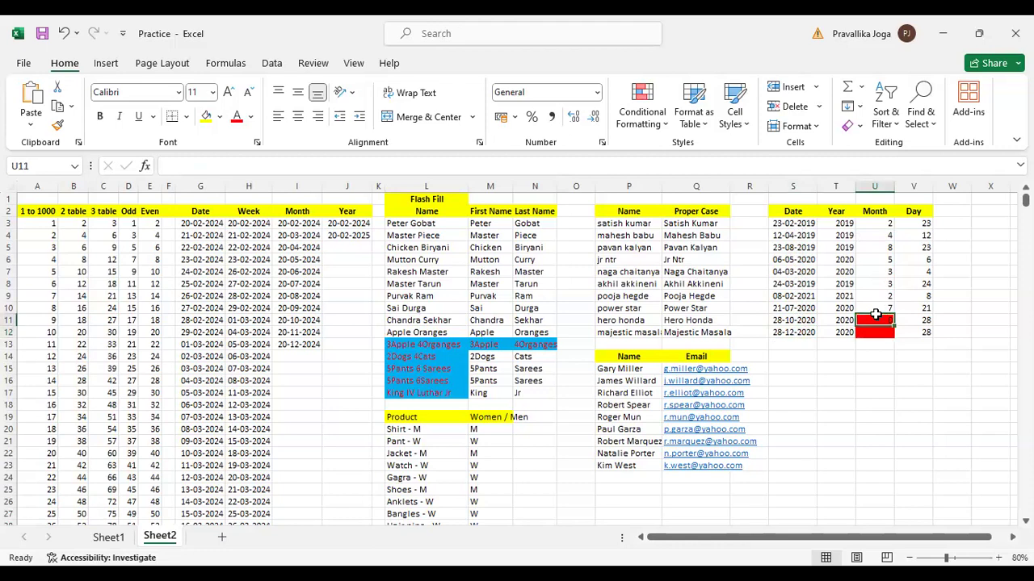
pyautogui.press('Delete')
pyautogui.click(875, 211)
pyautogui.moveTo(875, 223); pyautogui.dragTo(877, 313)
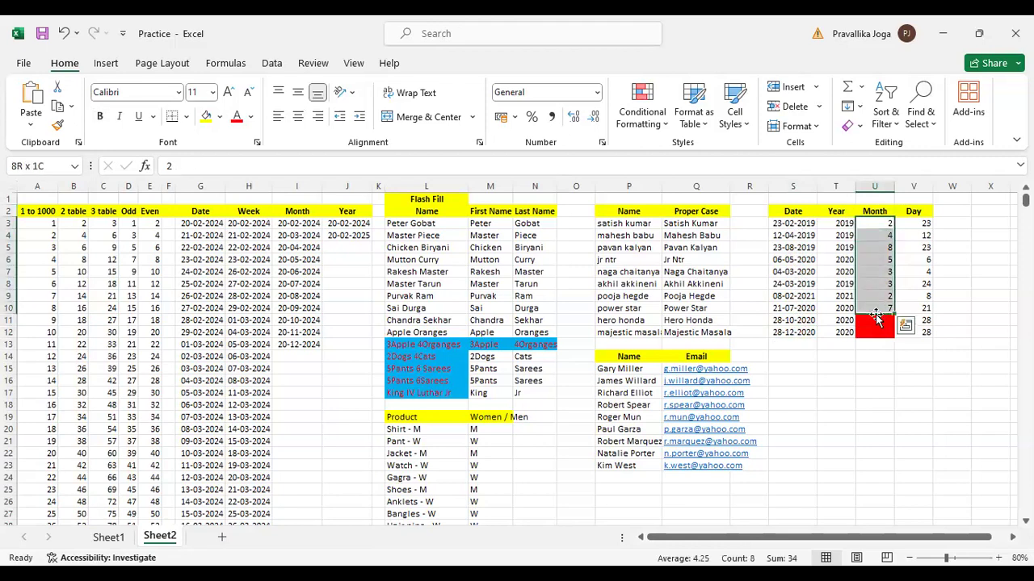
pyautogui.press('Delete')
pyautogui.press('Right')
pyautogui.press('Left')
pyautogui.press('Down')
pyautogui.press('Down')
pyautogui.press('Down')
pyautogui.press('Down')
pyautogui.press('Down')
pyautogui.press('Down')
pyautogui.press('Down')
pyautogui.press('Down')
pyautogui.press('Down')
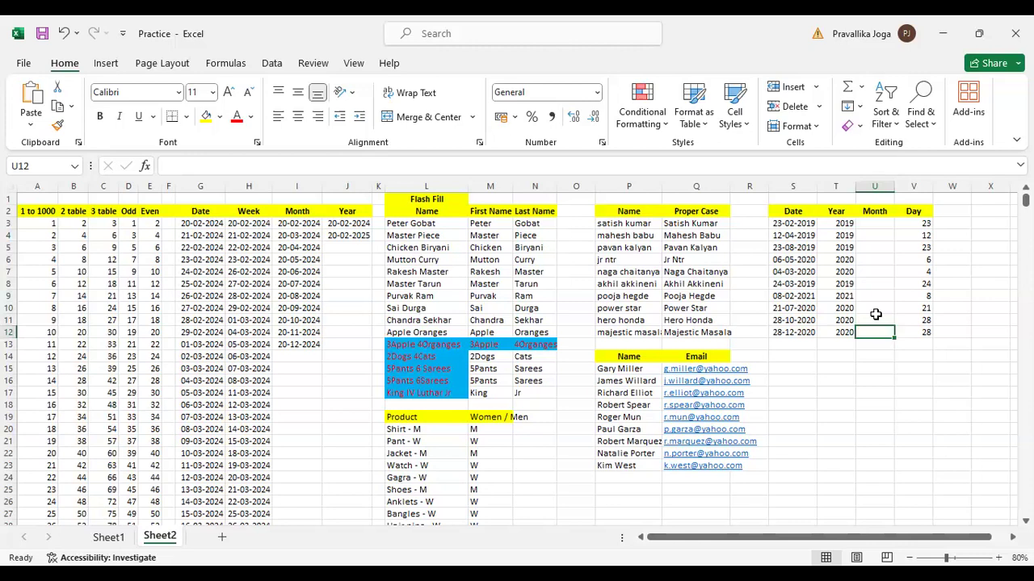
# Enter 02 in U3, try to Flash Fill the Month column from U4, and undo the fill
pyautogui.press('Left')
pyautogui.hotkey('ctrl', 'Up')
pyautogui.press('Down')
pyautogui.press('Right')
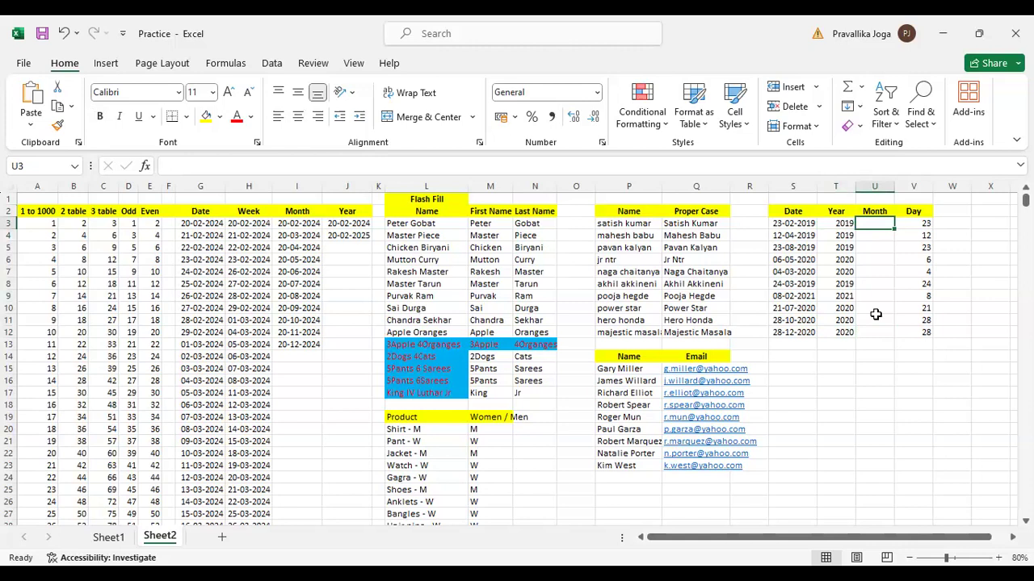
pyautogui.write('02')
pyautogui.press('Return')
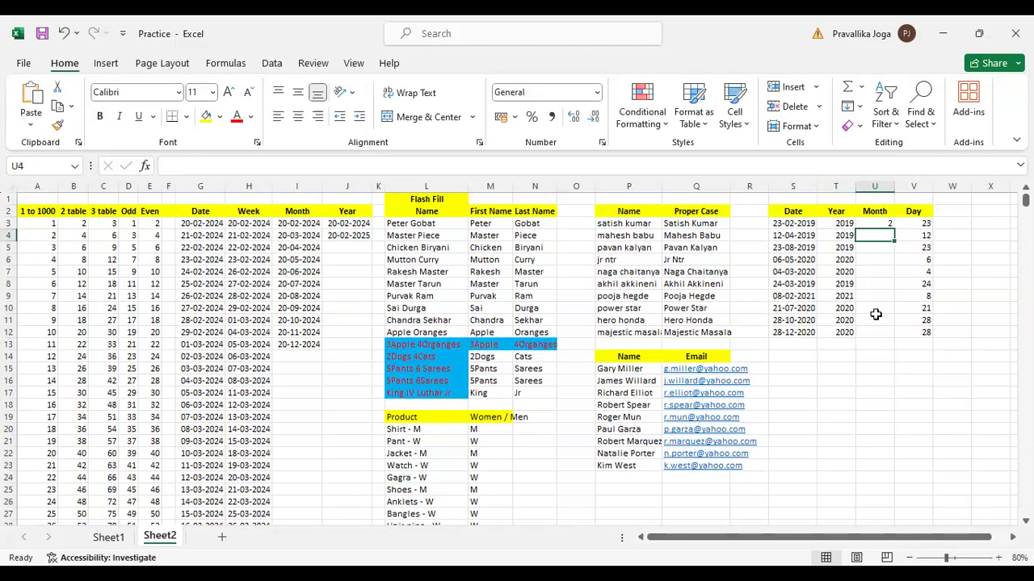
pyautogui.hotkey('ctrl', 'e')
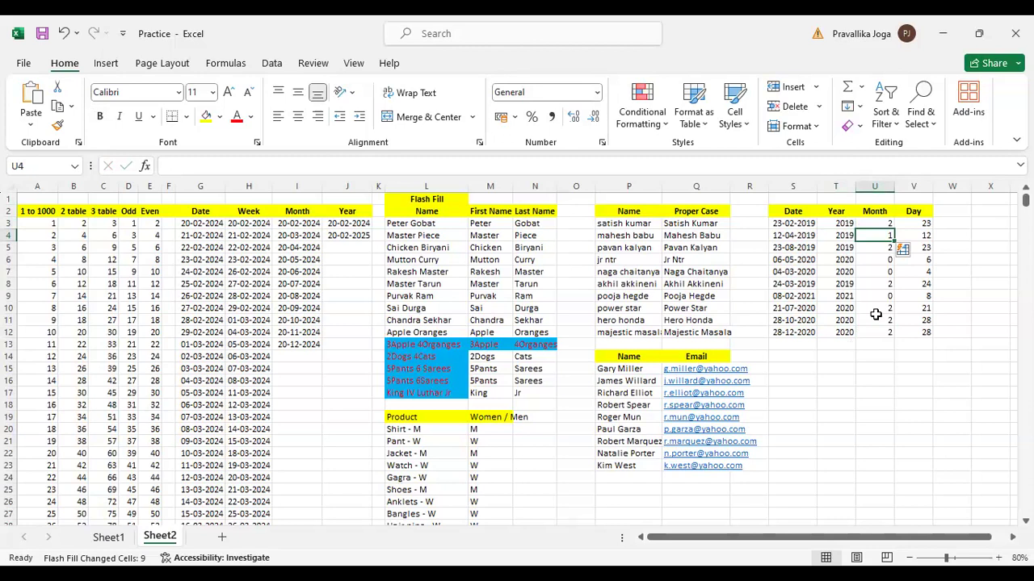
pyautogui.hotkey('ctrl', 'z')
# Enter 2 in U3 and 4 in U4 as Month examples, and Flash Fill the column from U5
pyautogui.press('Up')
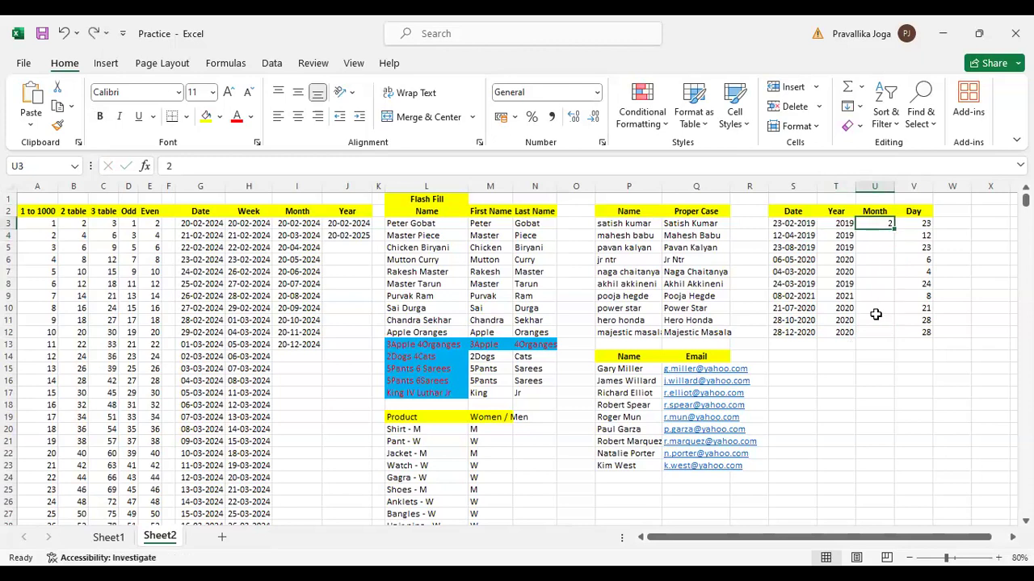
pyautogui.write('2')
pyautogui.press('Return')
pyautogui.write('4')
pyautogui.press('Return')
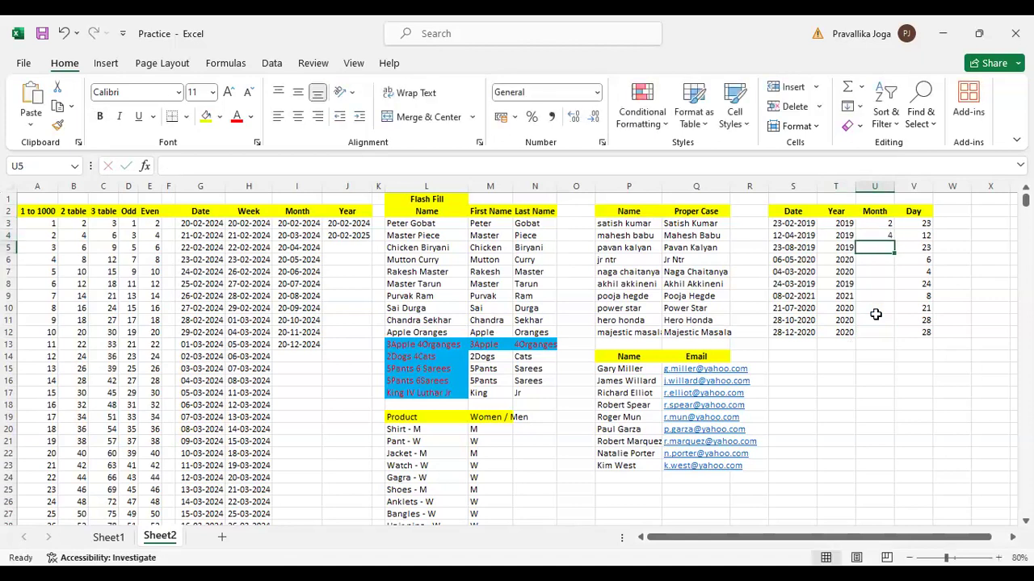
pyautogui.press('Down')
pyautogui.press('Down')
pyautogui.press('Down')
pyautogui.press('Down')
pyautogui.press('Down')
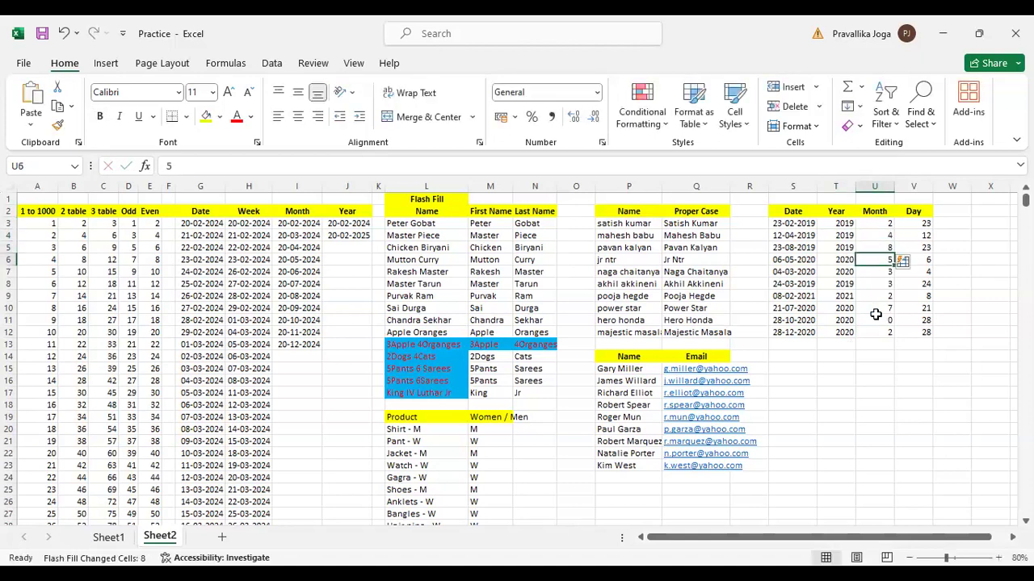
pyautogui.press('Down')
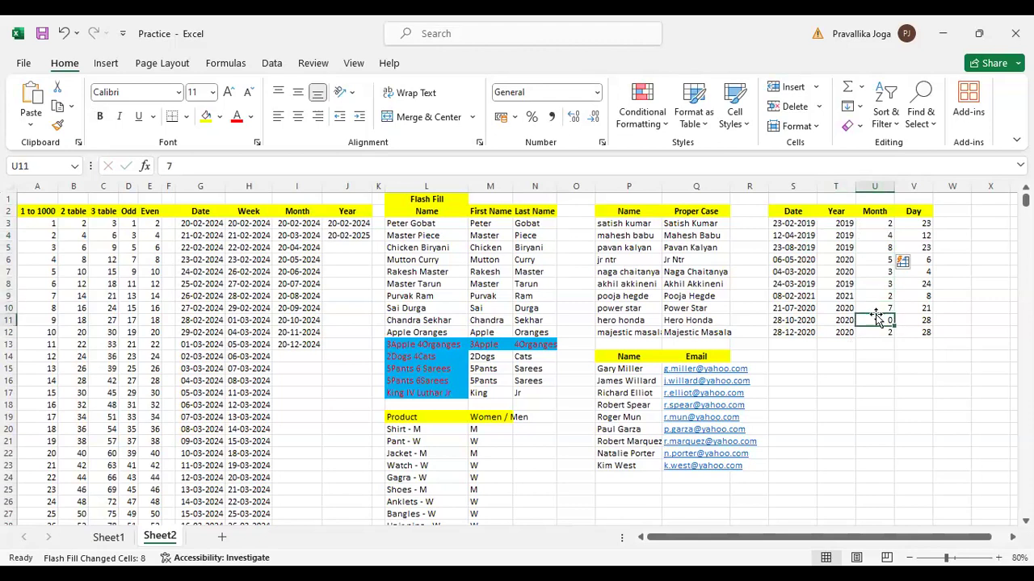
# Apply the Text number format to the last two Month cells, U11:U12
pyautogui.hotkey('shift', 'Down')
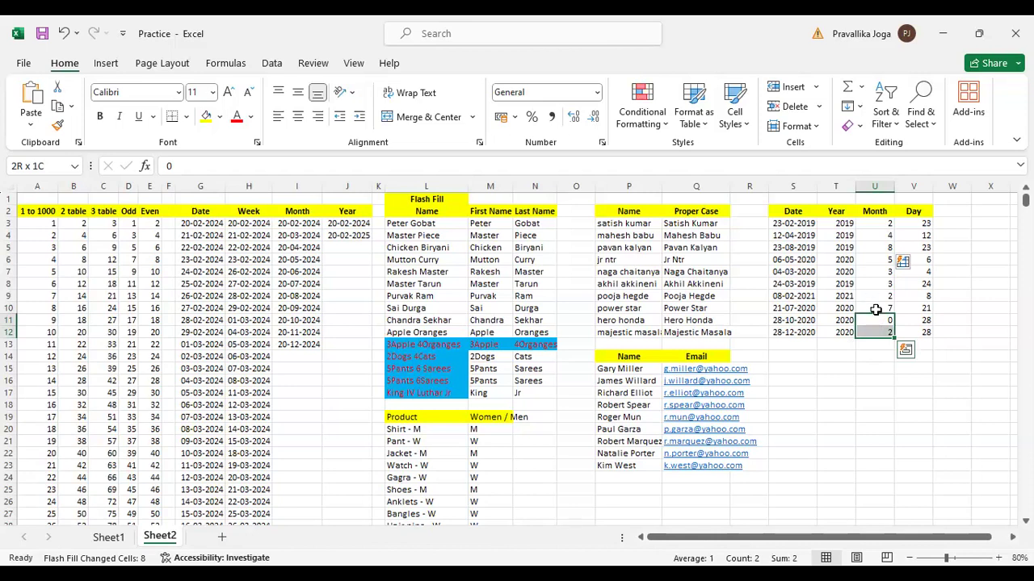
pyautogui.click(598, 91)
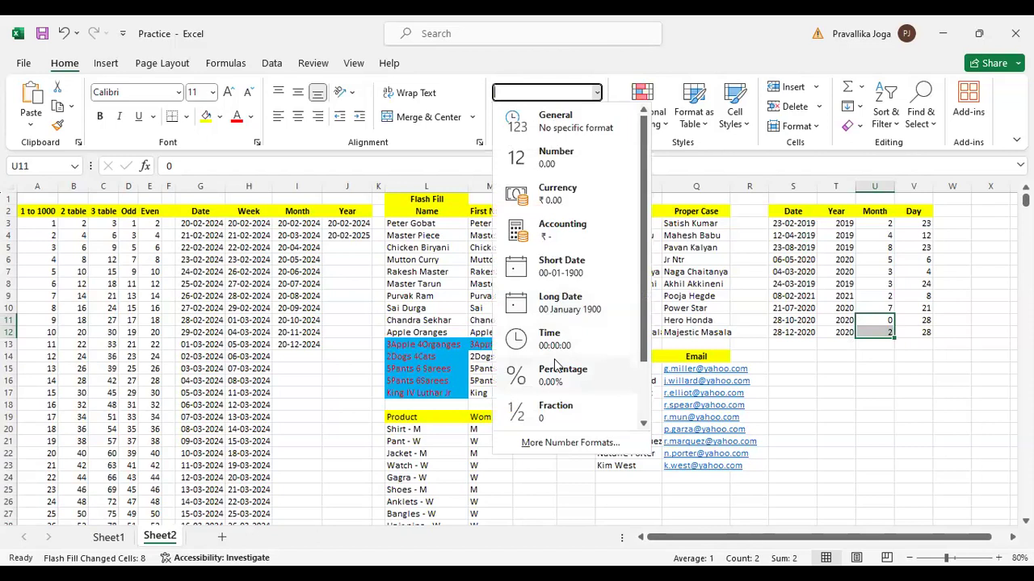
pyautogui.scroll(-2, 558, 404)
pyautogui.click(556, 406)
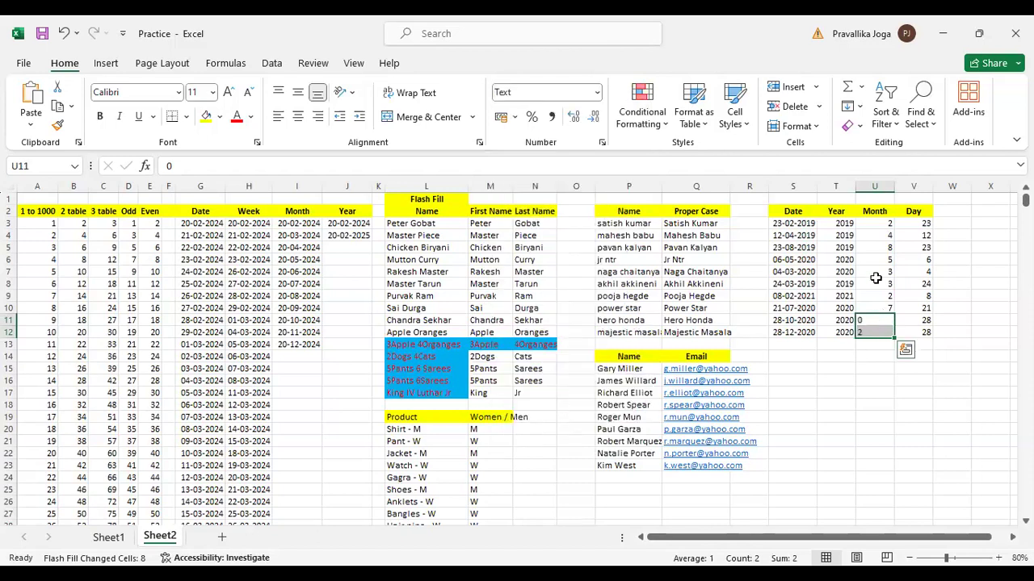
# Clear the Month values in U3:U12 and apply the Text number format to the whole range
pyautogui.moveTo(876, 225); pyautogui.dragTo(863, 332)
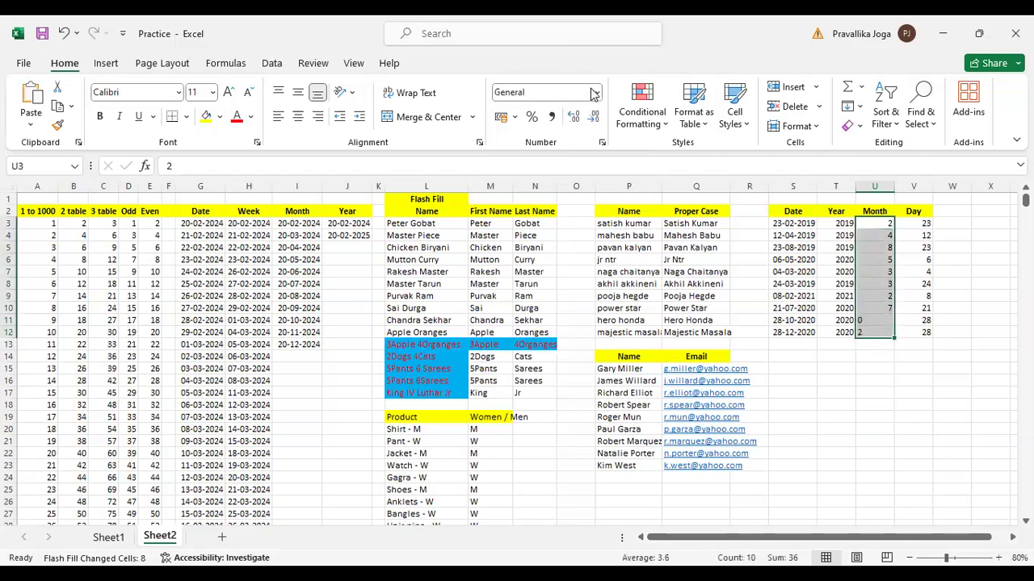
pyautogui.click(594, 93)
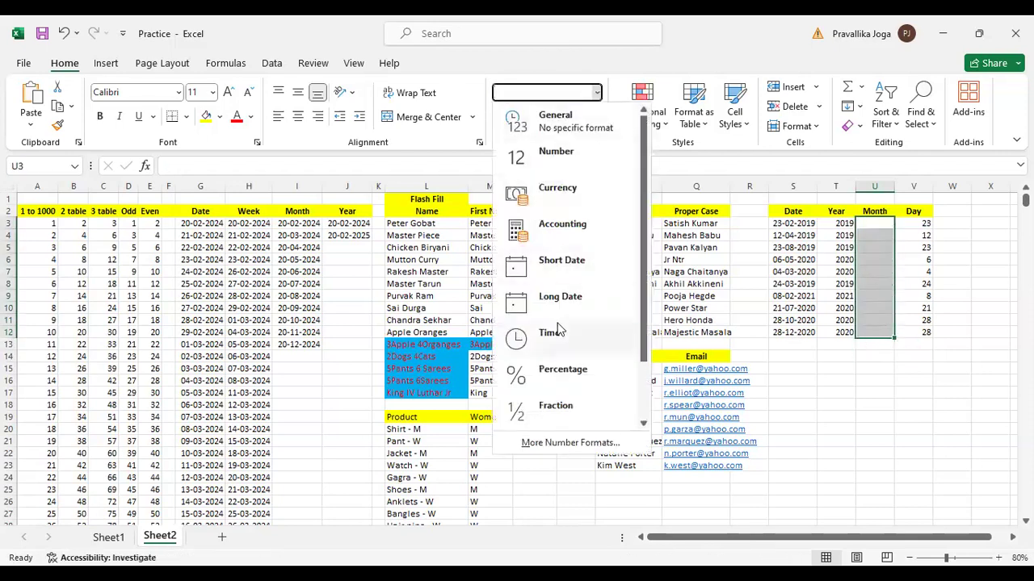
pyautogui.scroll(-1, 549, 371)
pyautogui.click(549, 410)
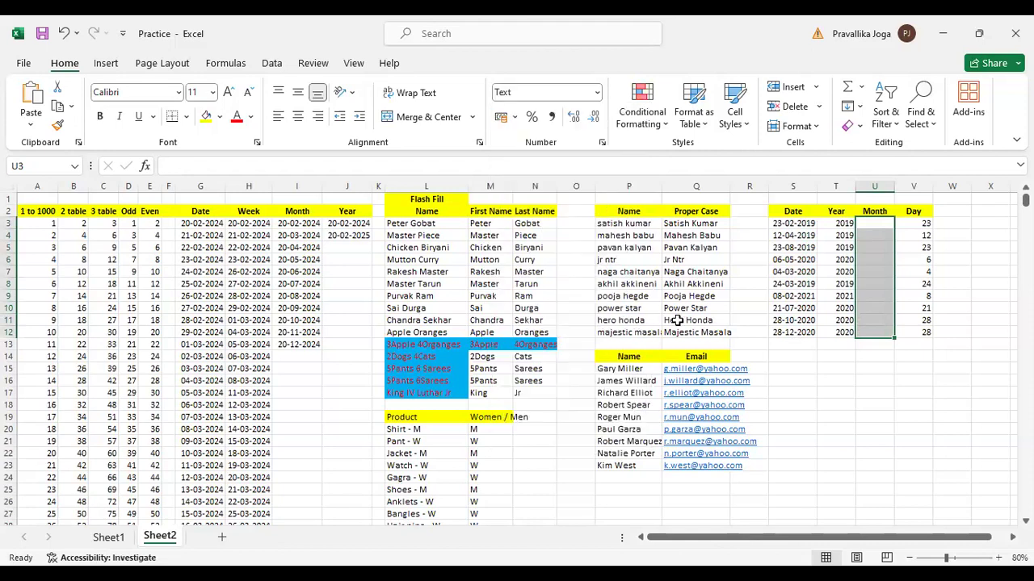
# Enter 02 in U3 as the Month example and try to Flash Fill the cells below it
pyautogui.click(876, 226)
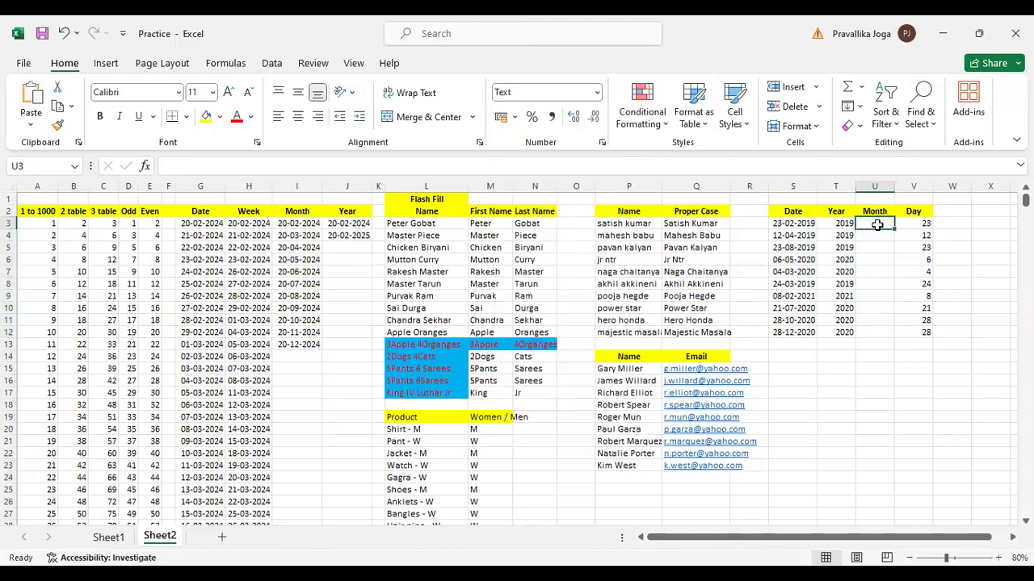
pyautogui.write('02')
pyautogui.press('Return')
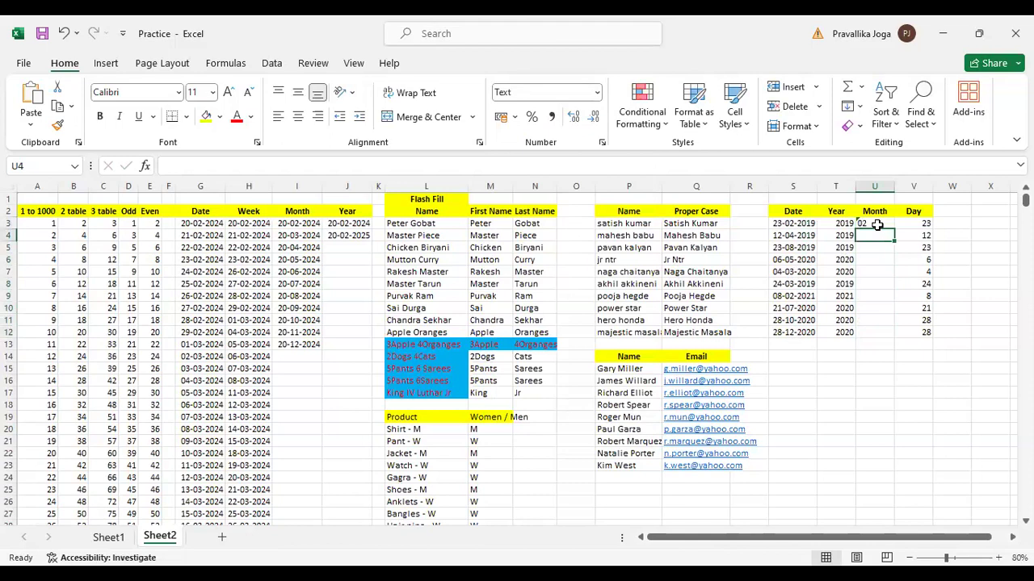
pyautogui.write('04')
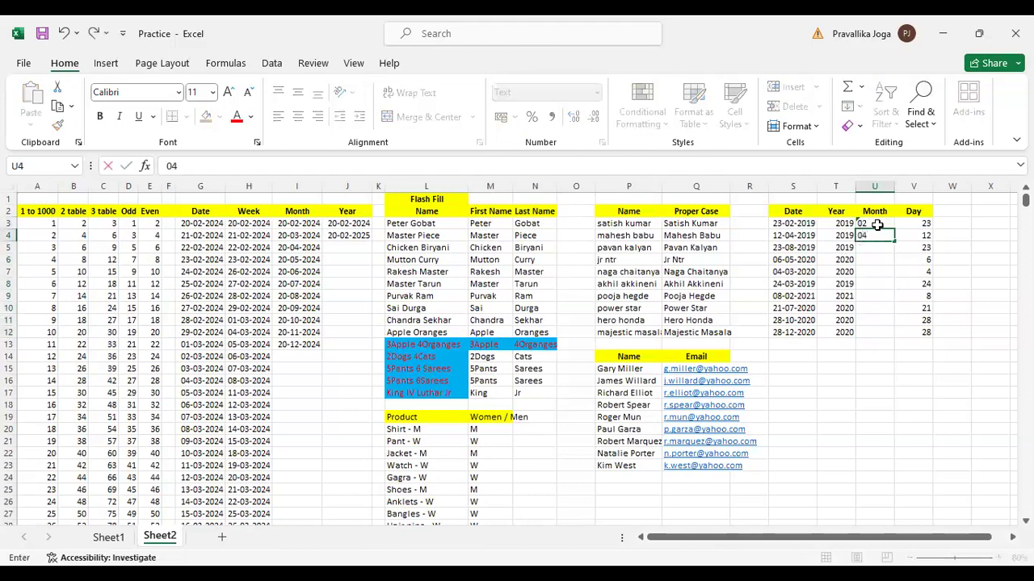
pyautogui.press('BackSpace')
pyautogui.press('BackSpace')
pyautogui.press('Escape')
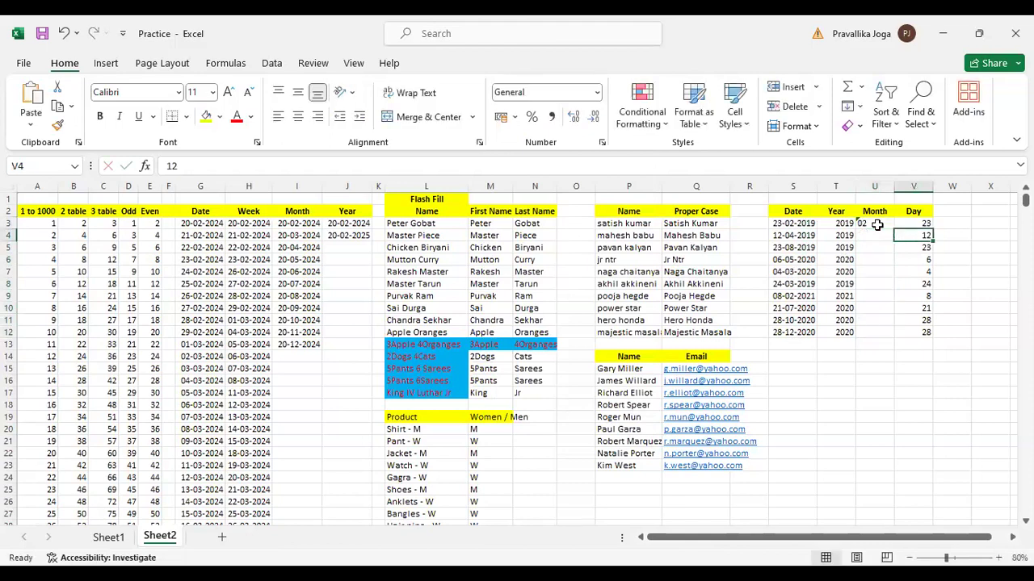
pyautogui.hotkey('ctrl', 'e')
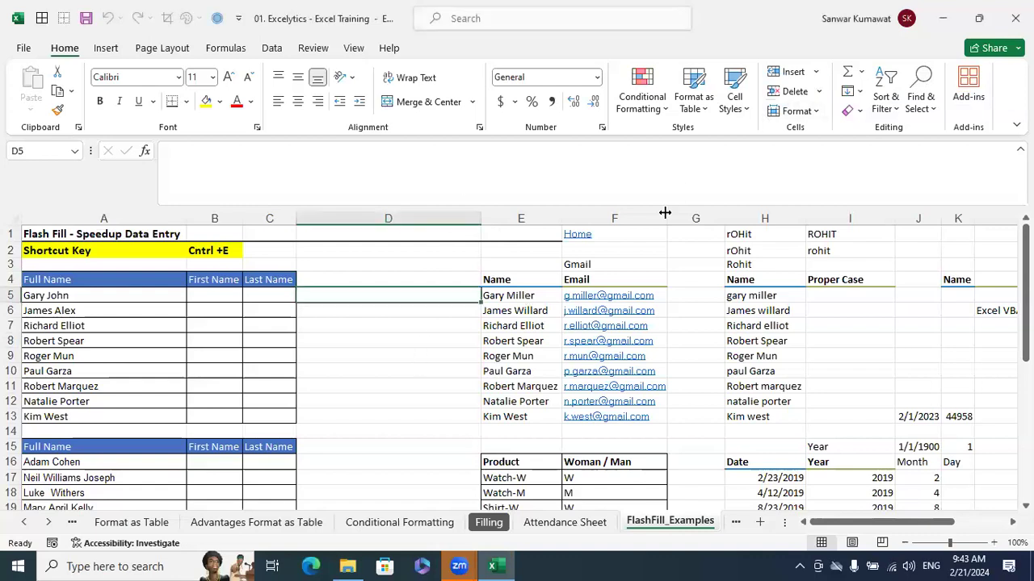
# Examine the Fill options and the example tables across the FlashFill_Examples sheet
pyautogui.click(399, 360)
pyautogui.scroll(-5, 406, 364)
pyautogui.scroll(5, 471, 378)
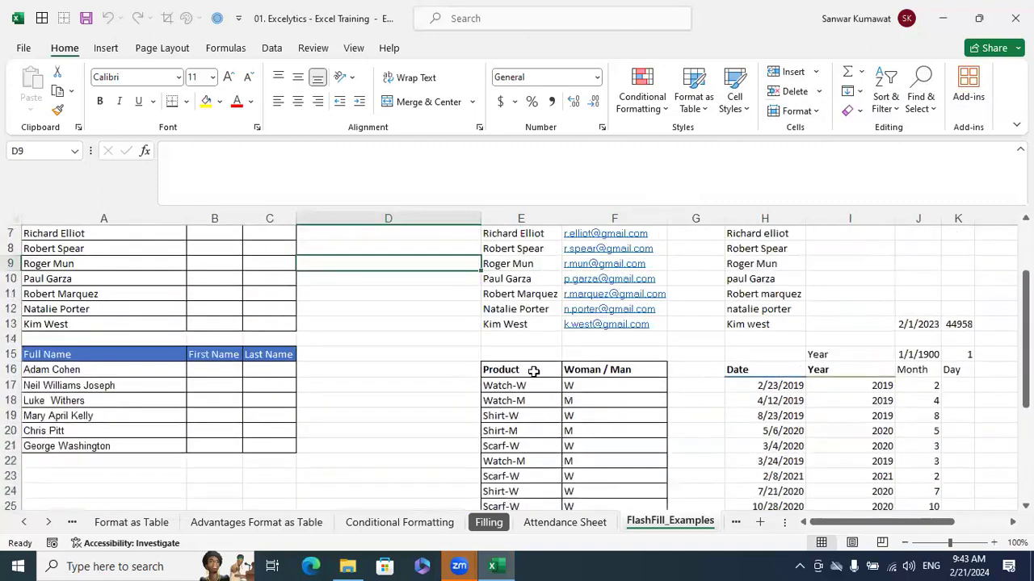
pyautogui.click(852, 90)
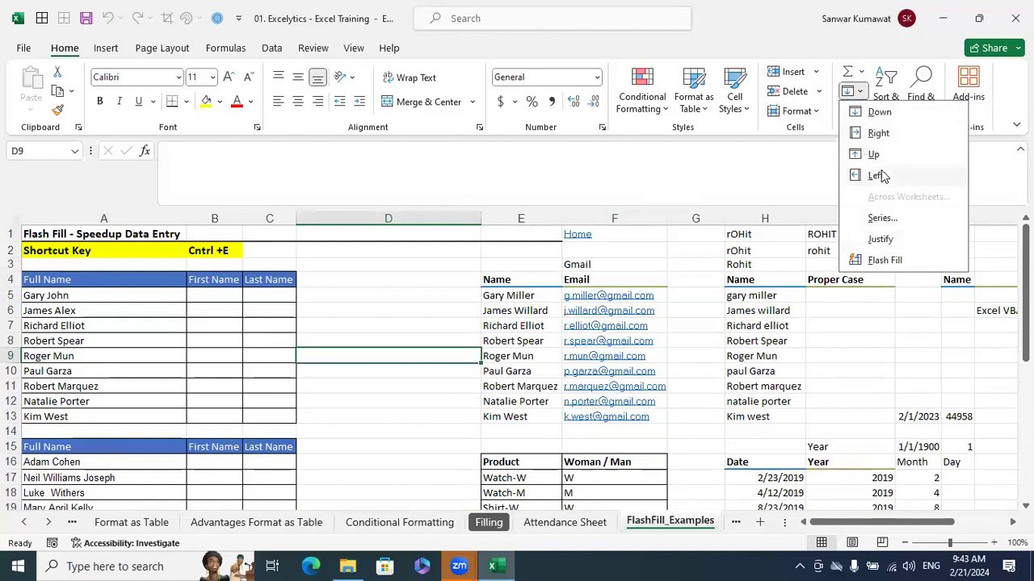
pyautogui.click(904, 242)
pyautogui.click(933, 359)
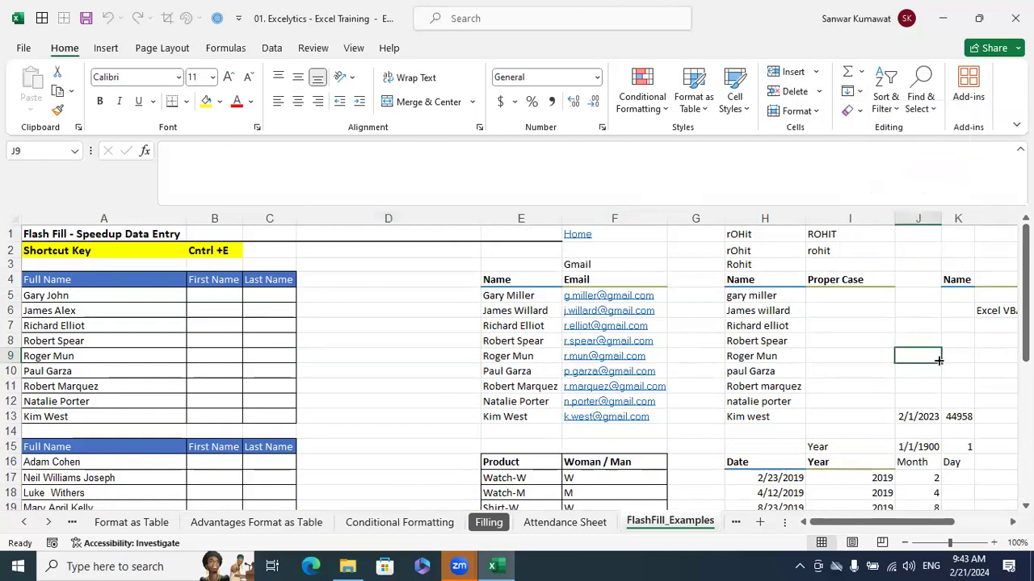
pyautogui.scroll(-1, 1008, 491)
pyautogui.hscroll(3, 1008, 491)
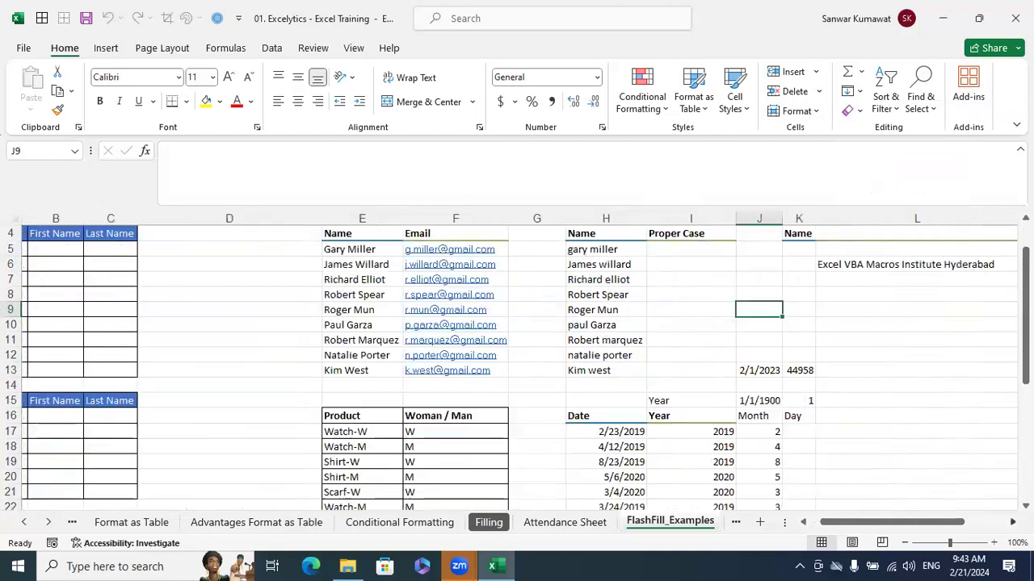
pyautogui.hscroll(3, 928, 457)
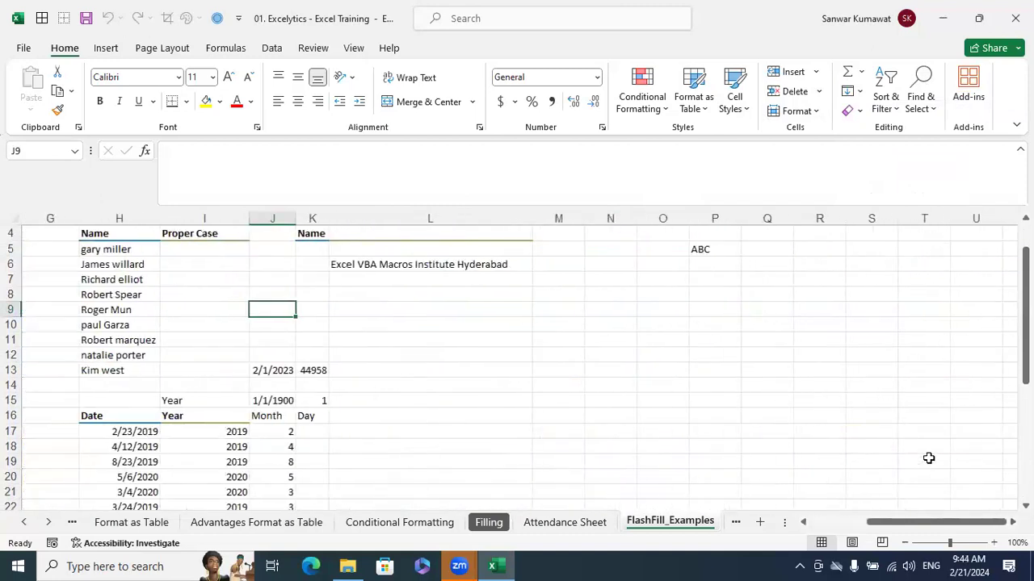
pyautogui.click(767, 340)
pyautogui.click(682, 281)
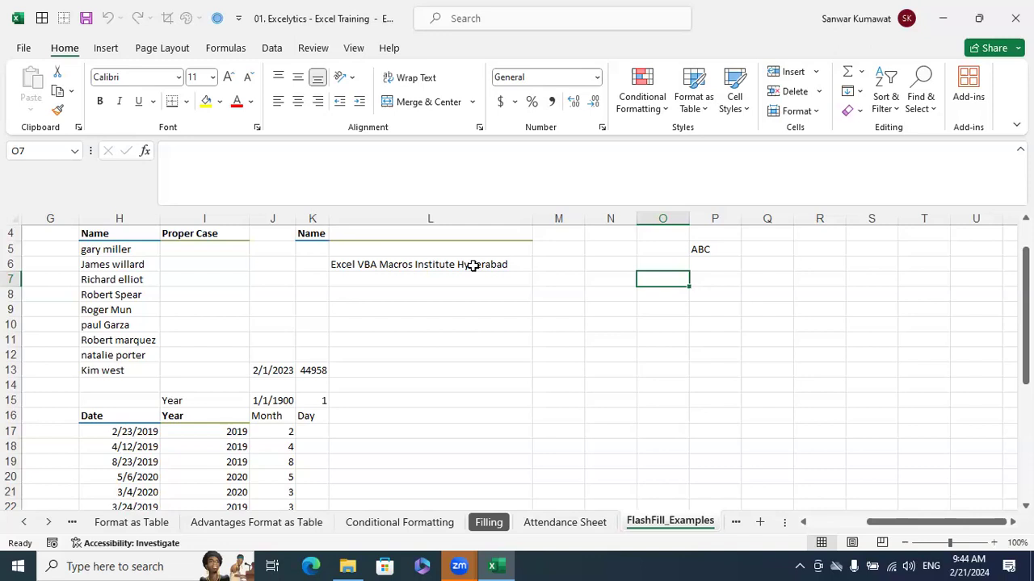
pyautogui.click(854, 91)
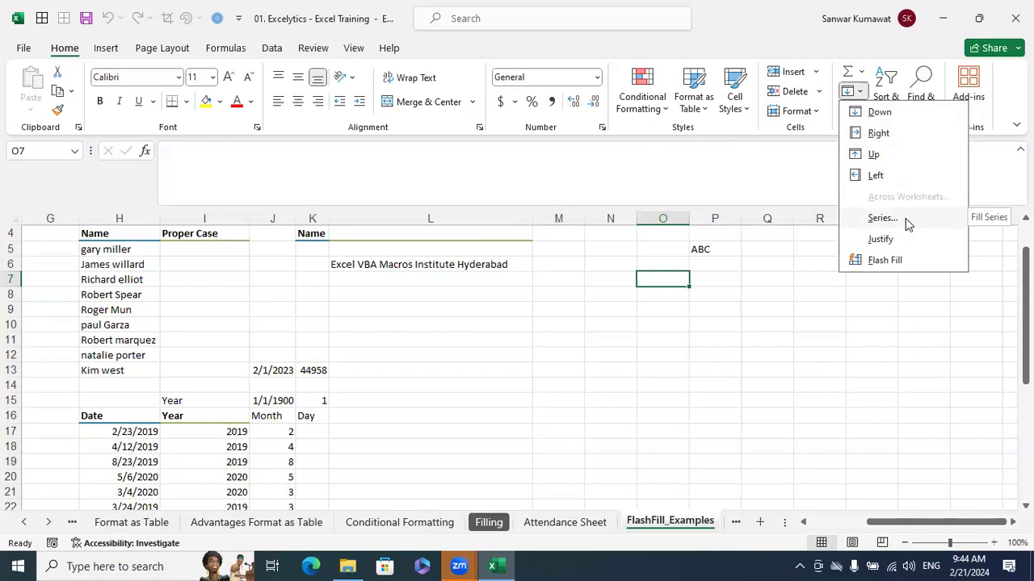
pyautogui.click(488, 120)
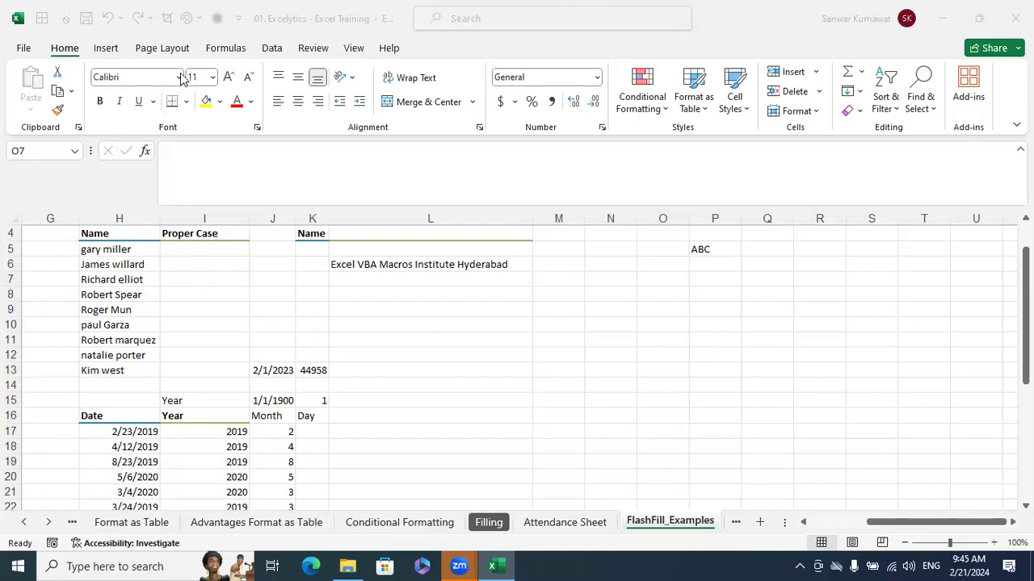
# Return to cell A6 in the Full Name column and review which Fill options it offers
pyautogui.click(544, 269)
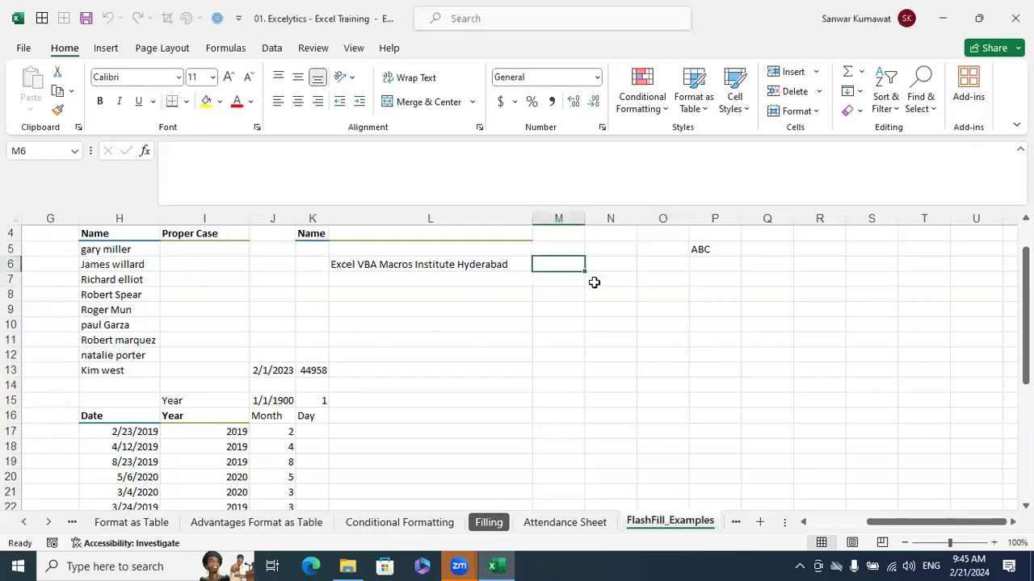
pyautogui.hotkey('ctrl', 'Left')
pyautogui.hotkey('ctrl', 'Left')
pyautogui.hotkey('ctrl', 'Left')
pyautogui.hotkey('ctrl', 'Left')
pyautogui.hotkey('ctrl', 'Left')
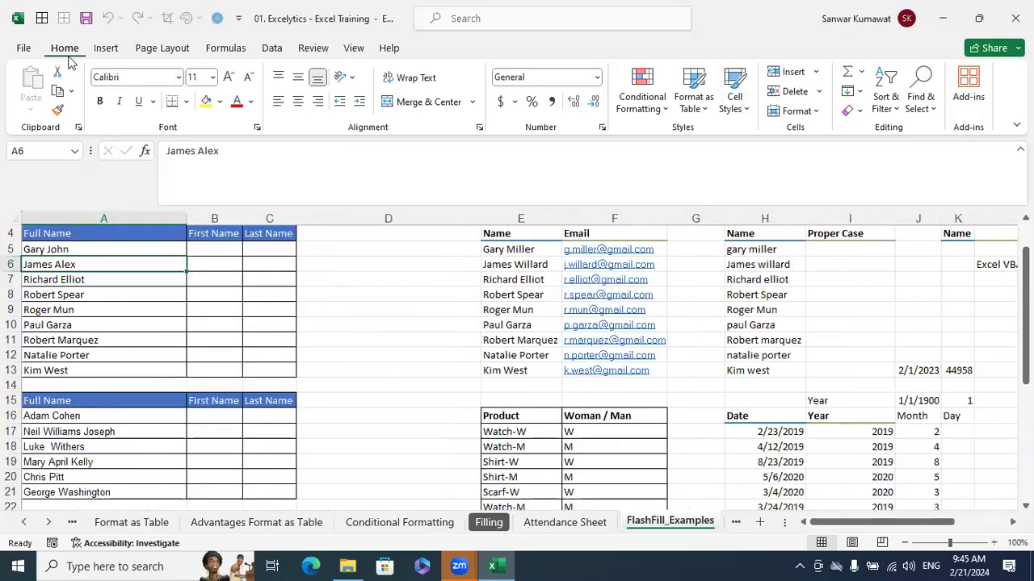
pyautogui.click(858, 92)
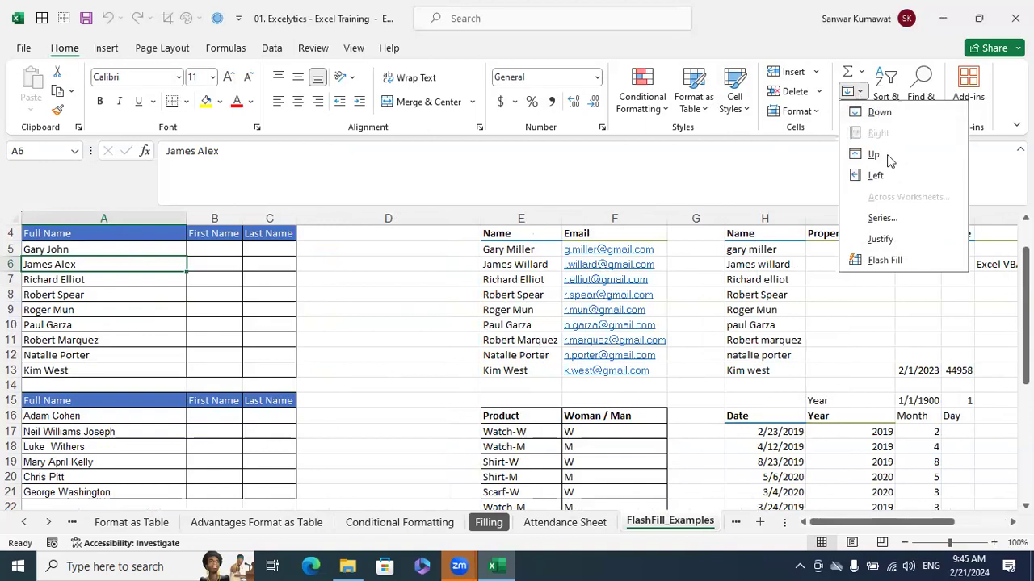
pyautogui.click(862, 323)
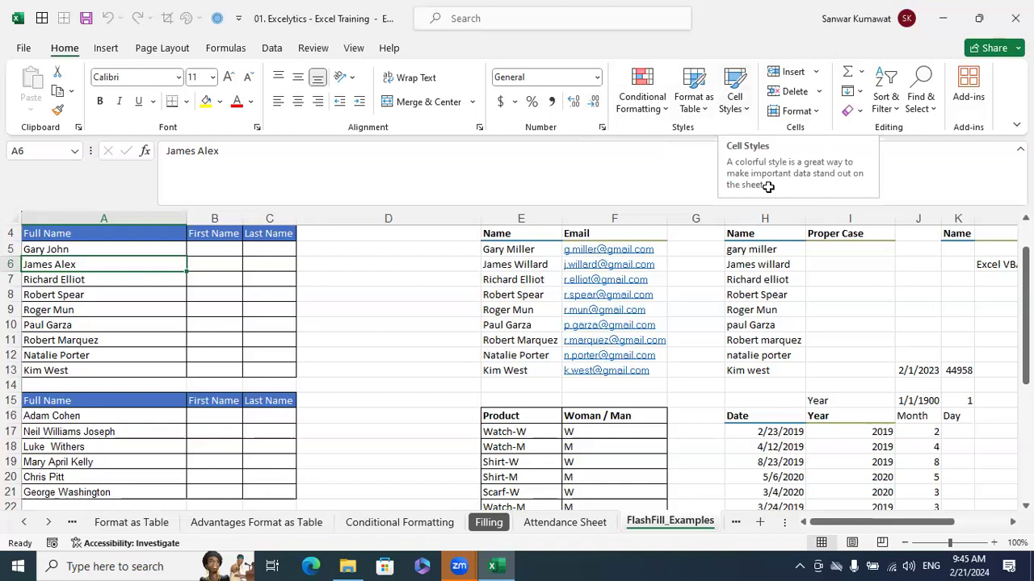
pyautogui.click(872, 320)
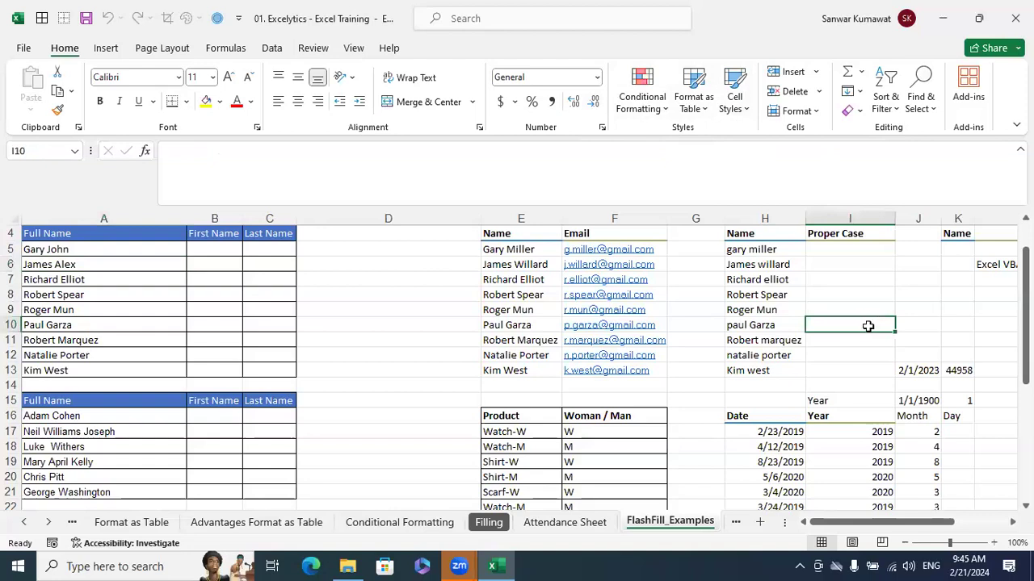
pyautogui.scroll(-3, 679, 341)
pyautogui.scroll(2, 446, 379)
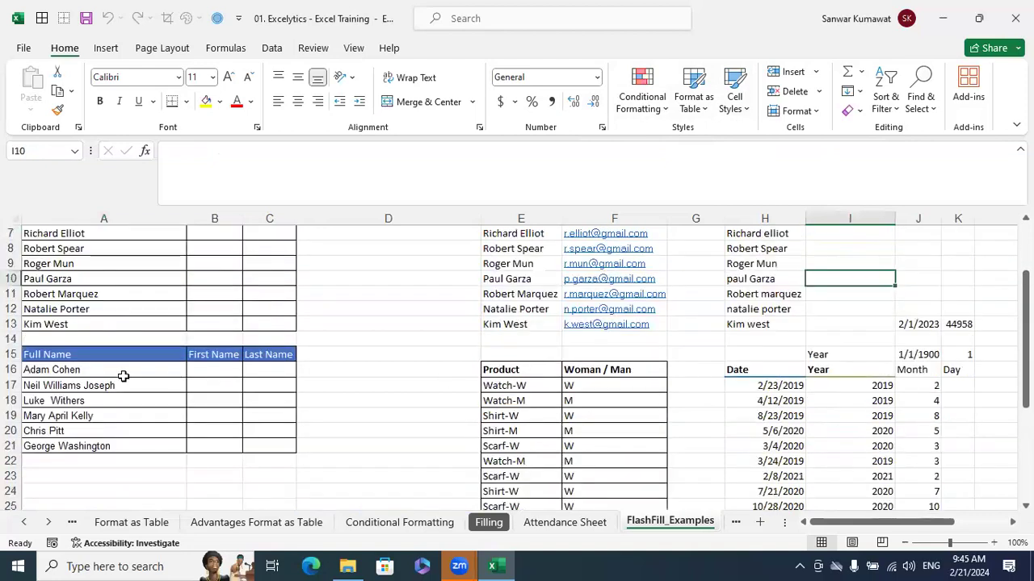
# Remove the fill colour from the header cells A15:C15 and make their font colour black
pyautogui.click(118, 353)
pyautogui.moveTo(119, 352); pyautogui.dragTo(269, 354)
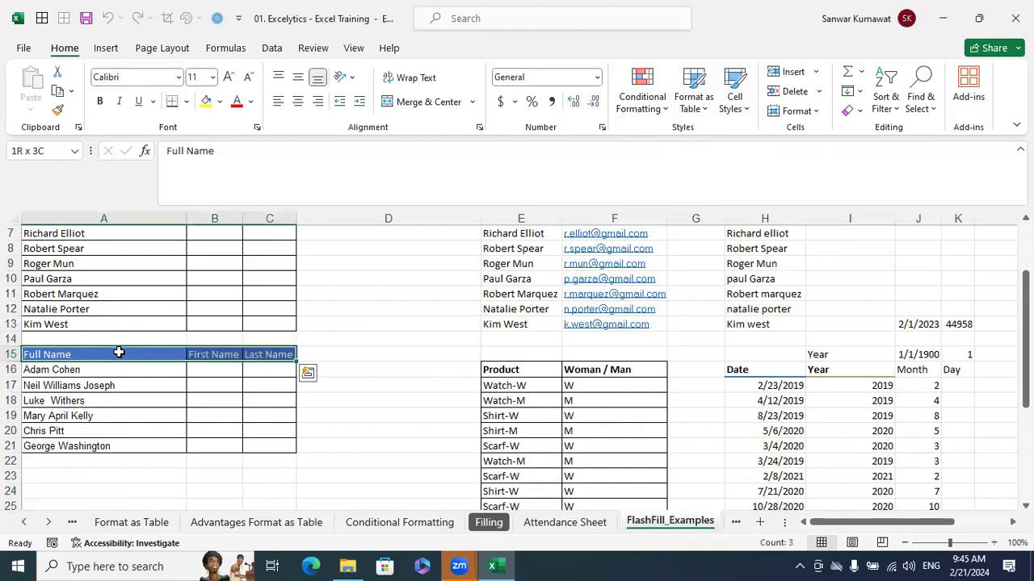
pyautogui.click(219, 102)
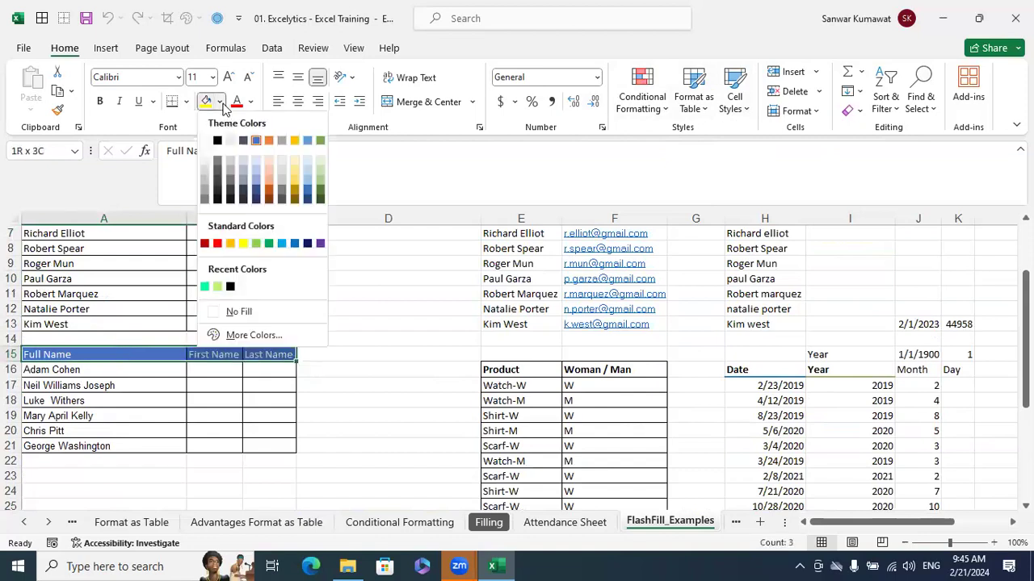
pyautogui.click(265, 310)
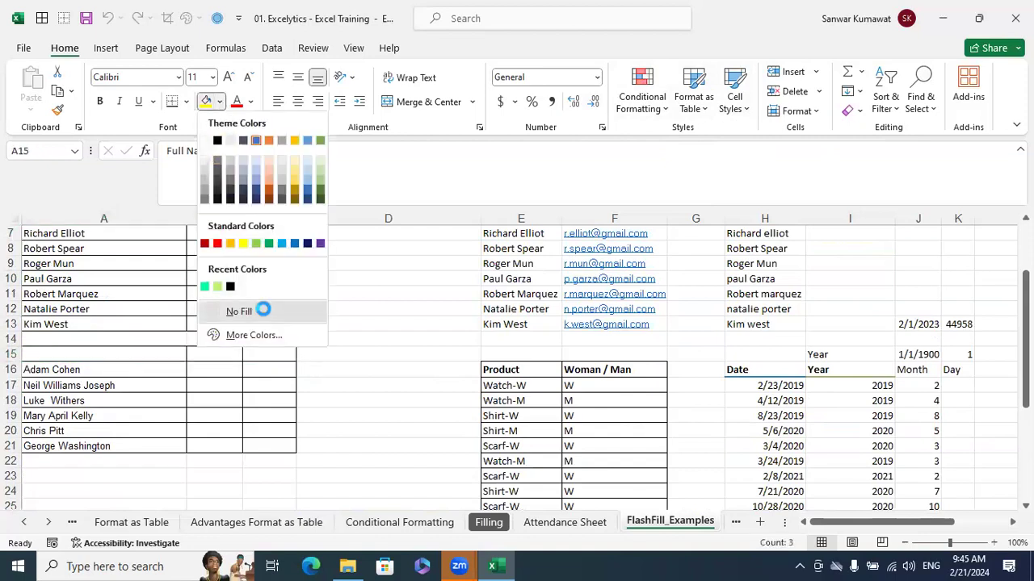
pyautogui.click(251, 102)
pyautogui.click(252, 130)
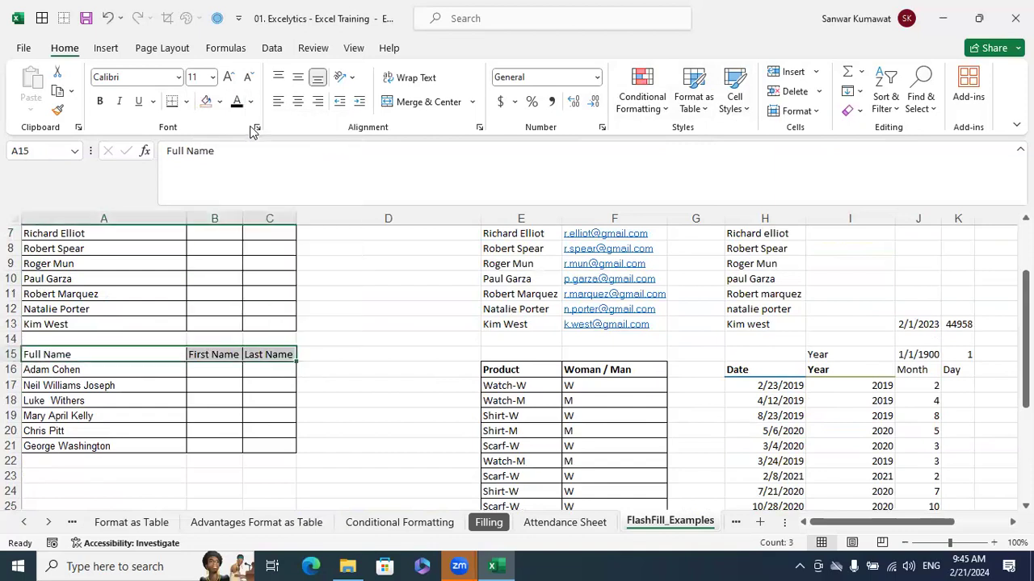
# Apply the Accent1 cell style to the Full Name, First Name and Last Name headers in A15:C15
pyautogui.click(356, 343)
pyautogui.moveTo(118, 352); pyautogui.dragTo(252, 354)
pyautogui.click(748, 113)
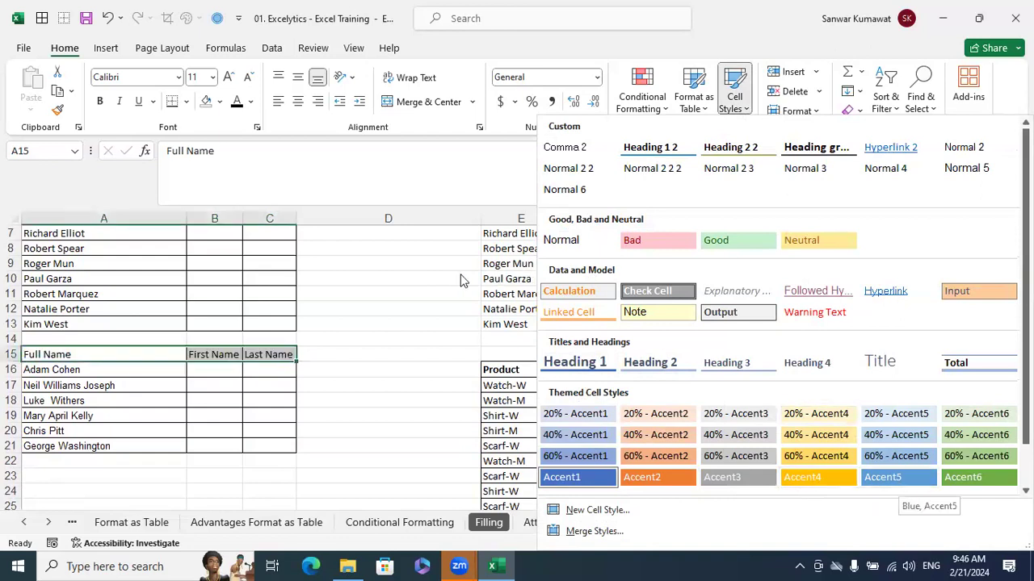
pyautogui.click(594, 478)
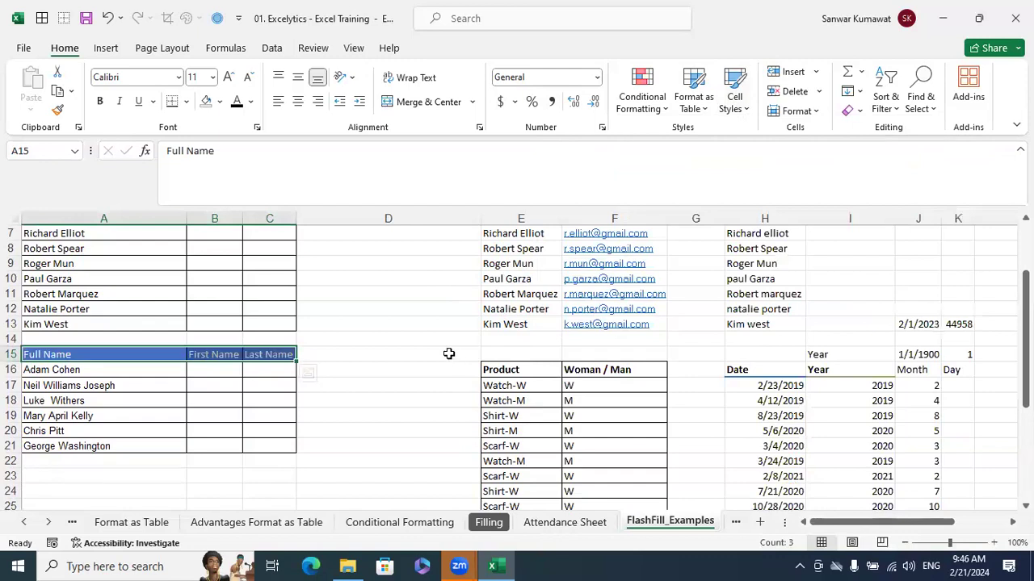
pyautogui.click(450, 354)
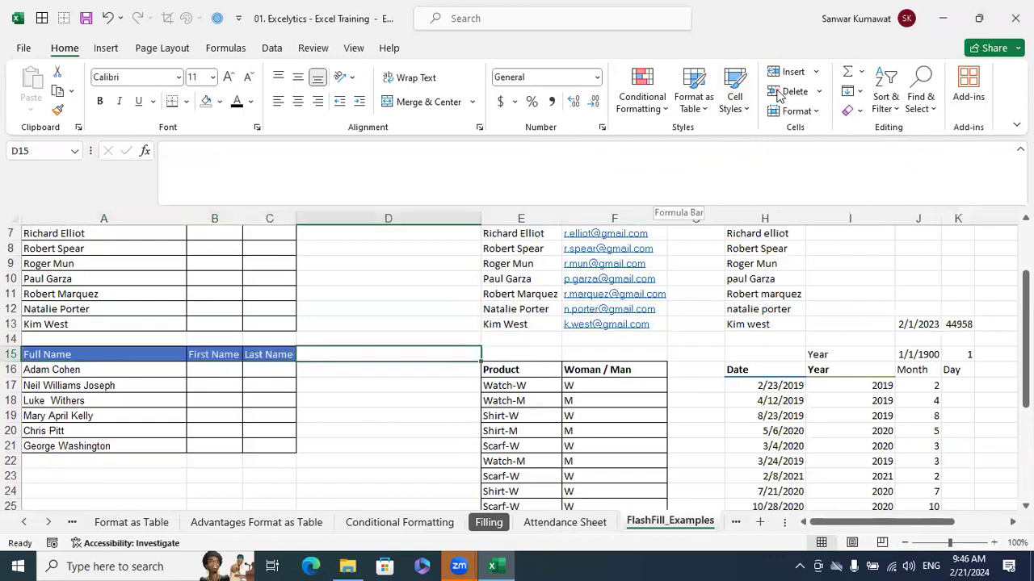
# Review the options for inserting, deleting and formatting cells, rows, columns and sheets
pyautogui.click(816, 71)
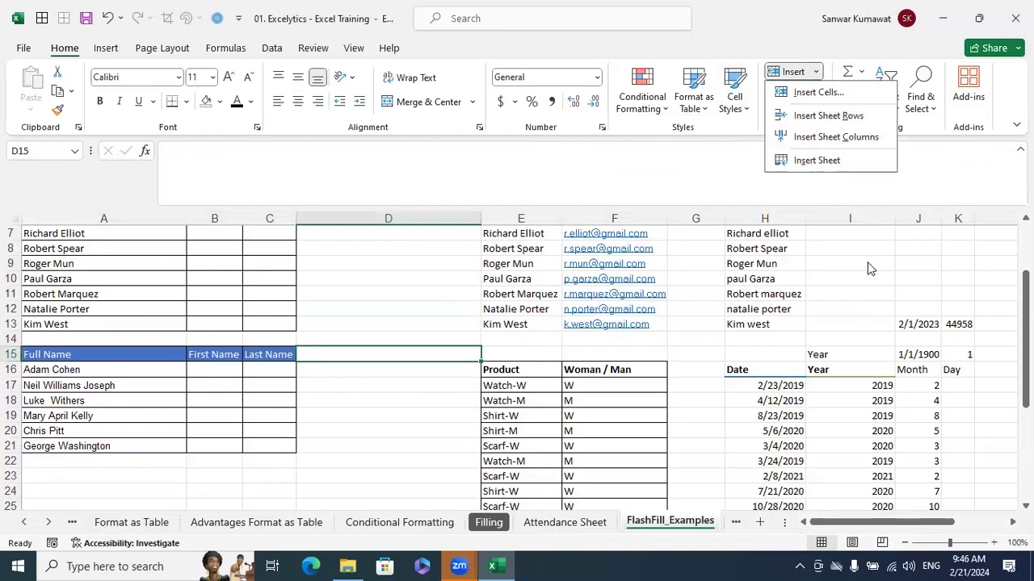
pyautogui.press('Escape')
pyautogui.click(817, 93)
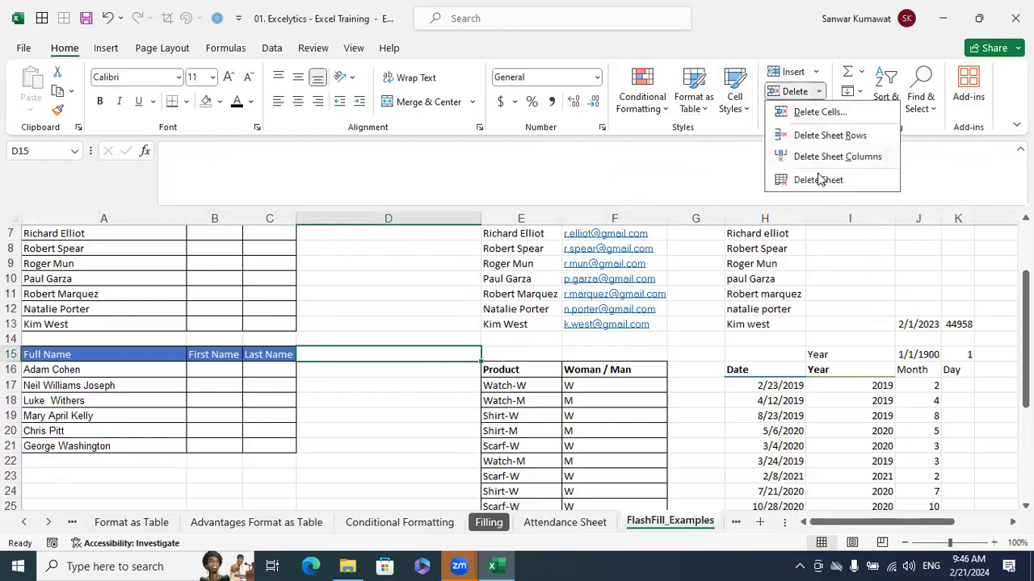
pyautogui.press('Escape')
pyautogui.click(815, 110)
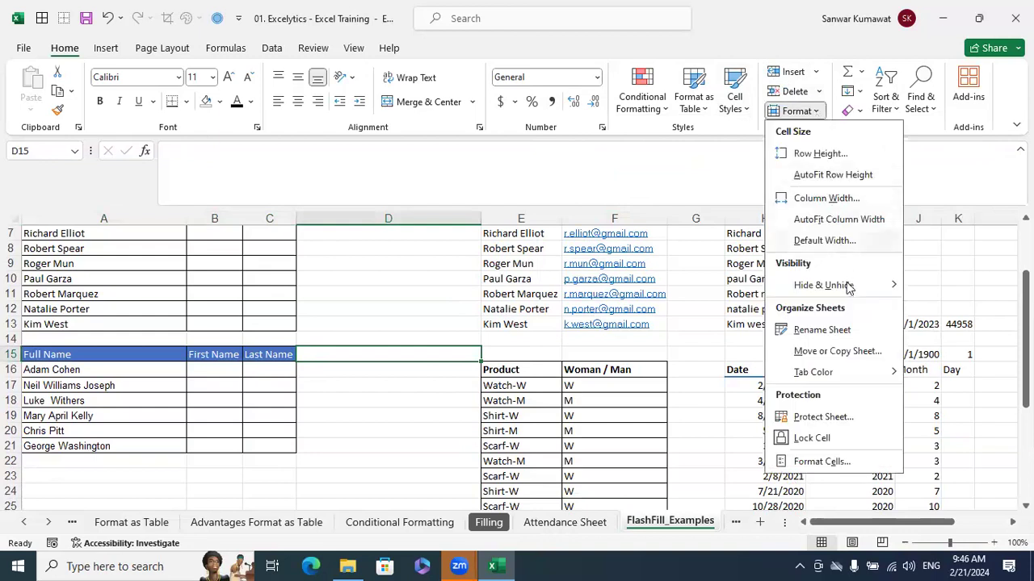
pyautogui.moveTo(845, 285)
pyautogui.click(671, 327)
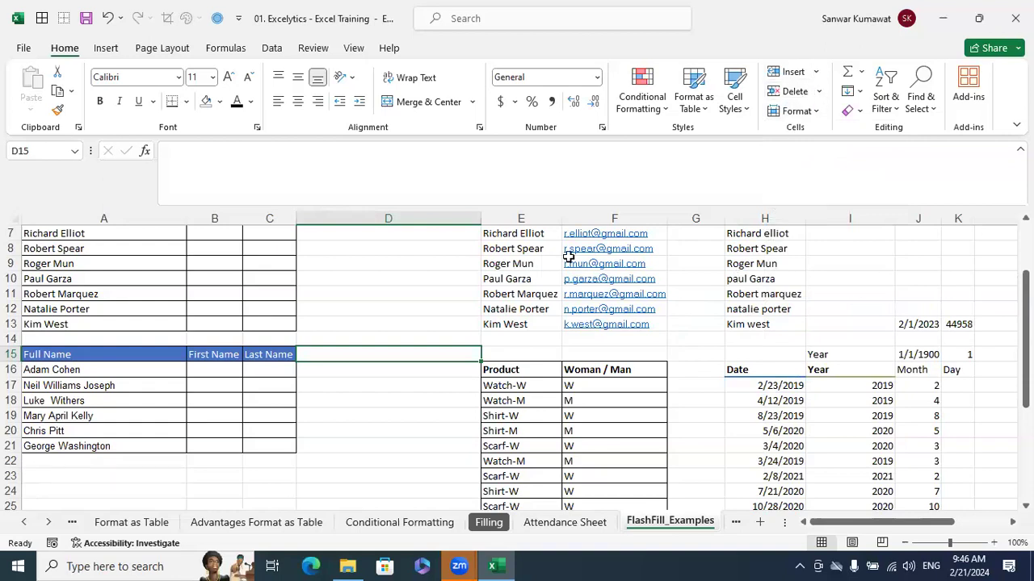
pyautogui.click(421, 339)
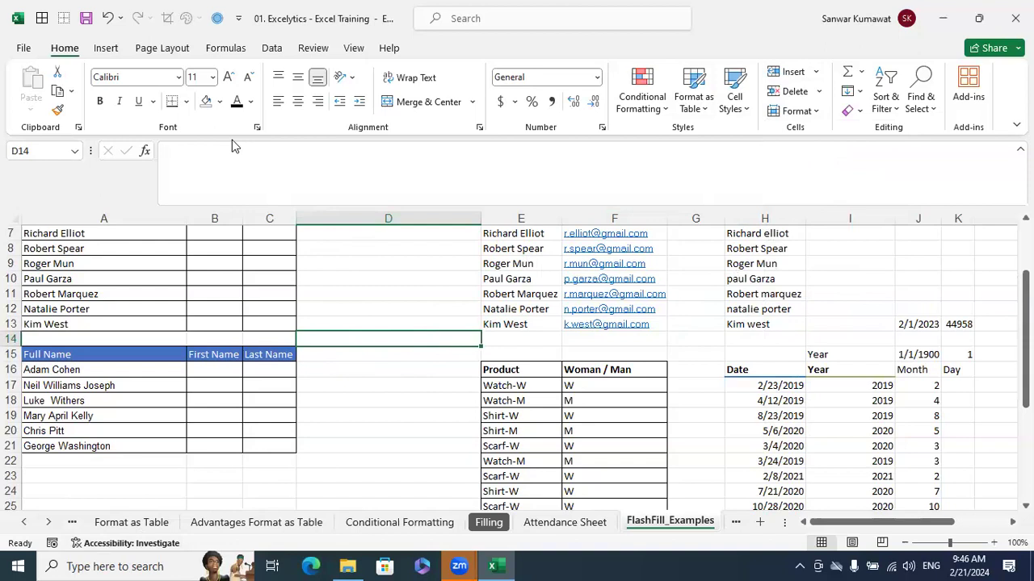
pyautogui.click(889, 355)
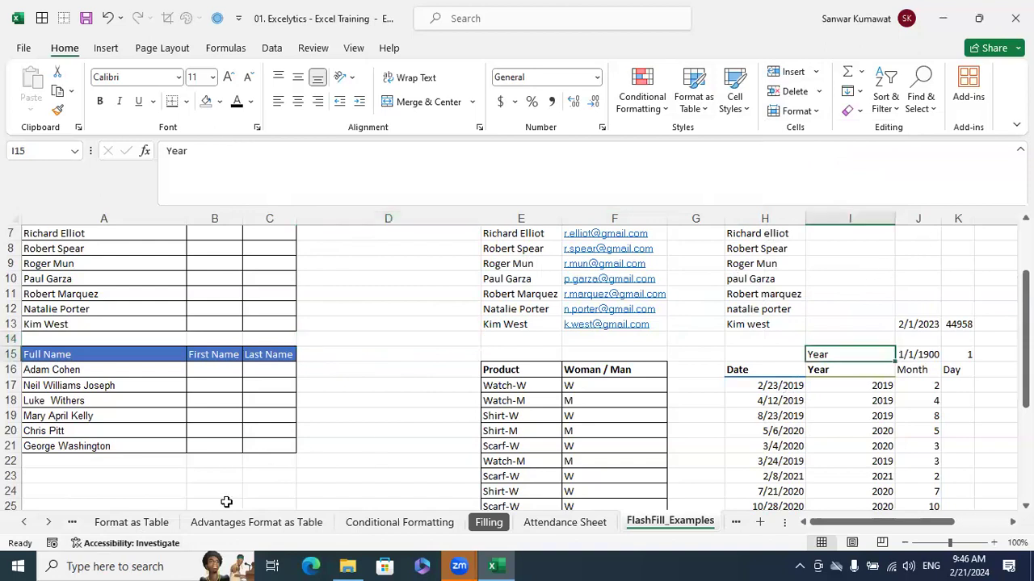
pyautogui.scroll(-1, 224, 501)
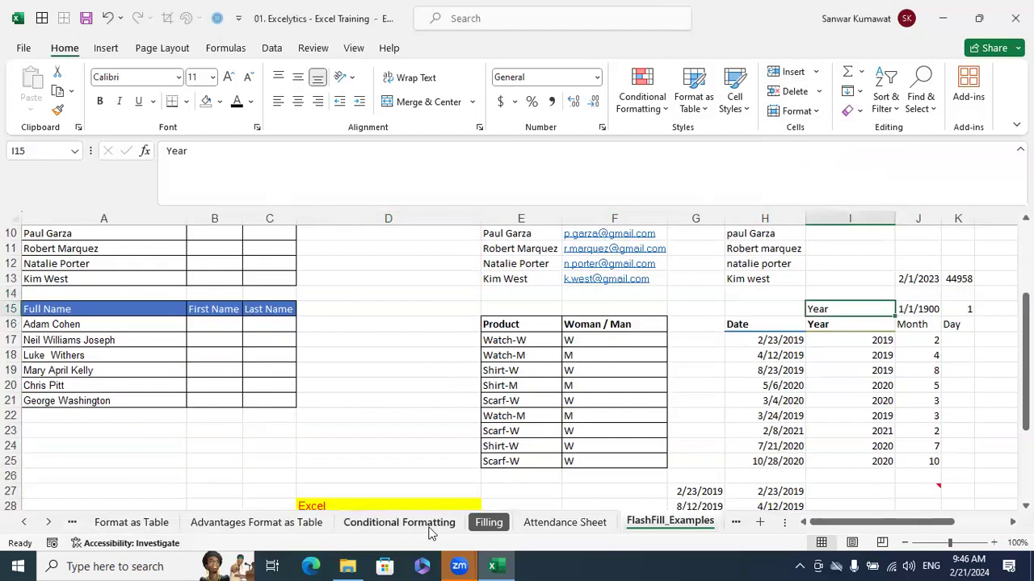
pyautogui.click(390, 404)
# Insert a blank worksheet before the Filling sheet and delete it again
pyautogui.click(497, 527)
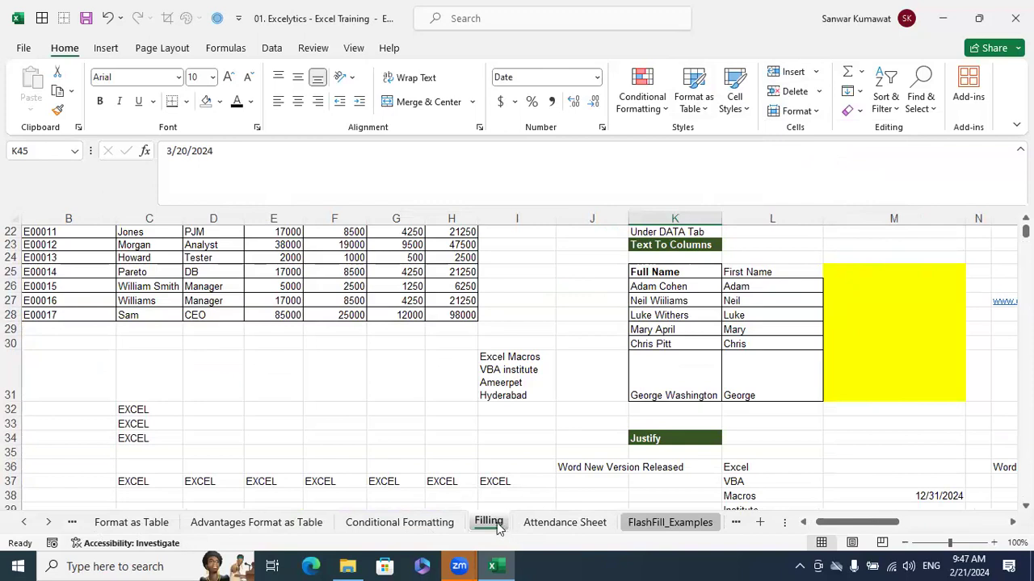
pyautogui.rightClick(498, 526)
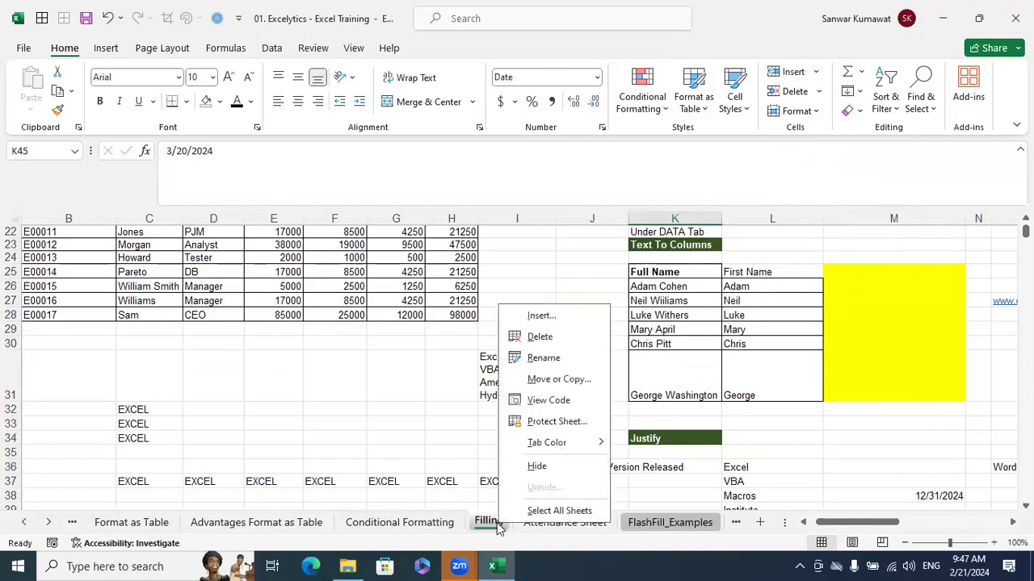
pyautogui.click(544, 317)
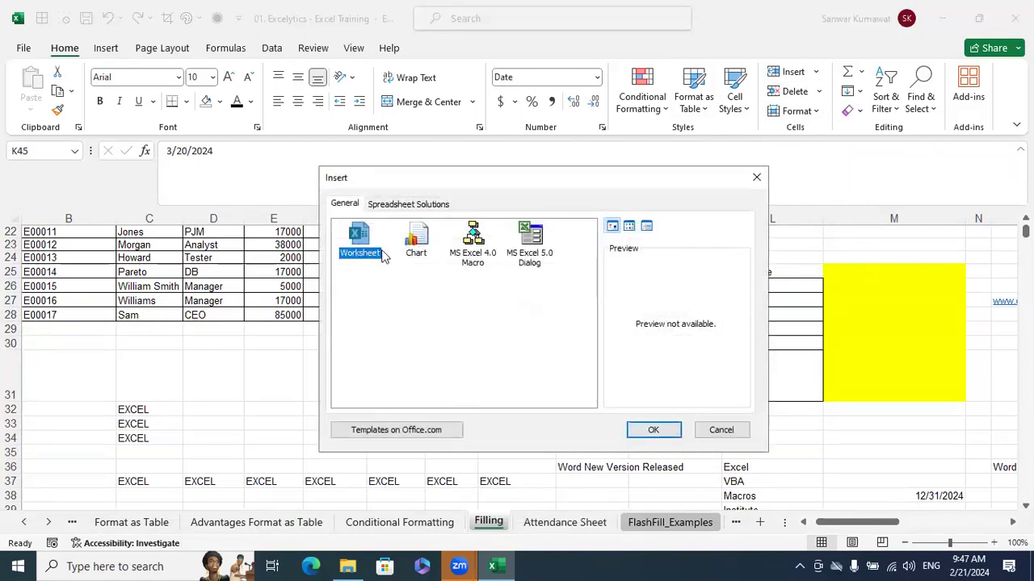
pyautogui.click(653, 429)
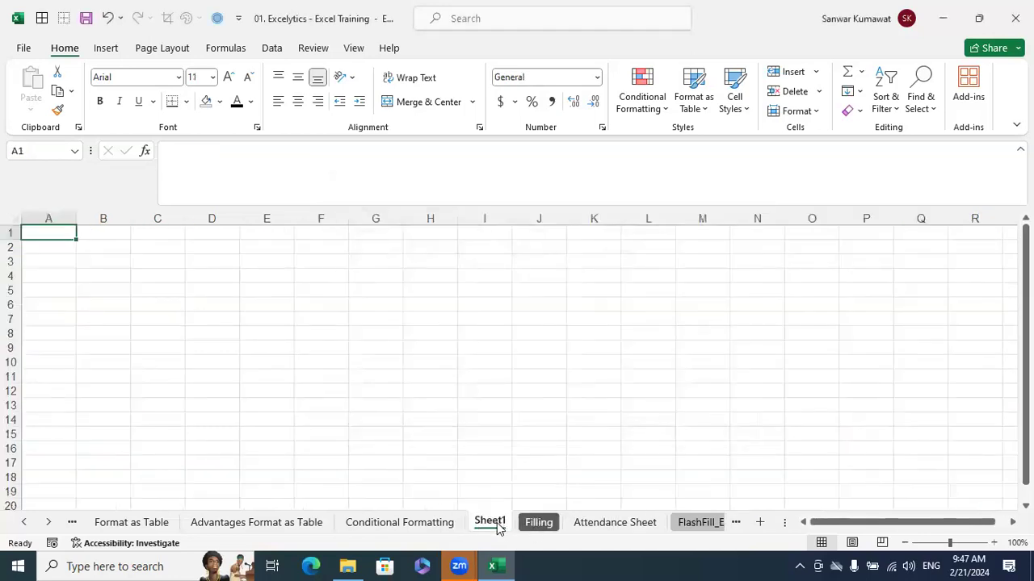
pyautogui.rightClick(498, 526)
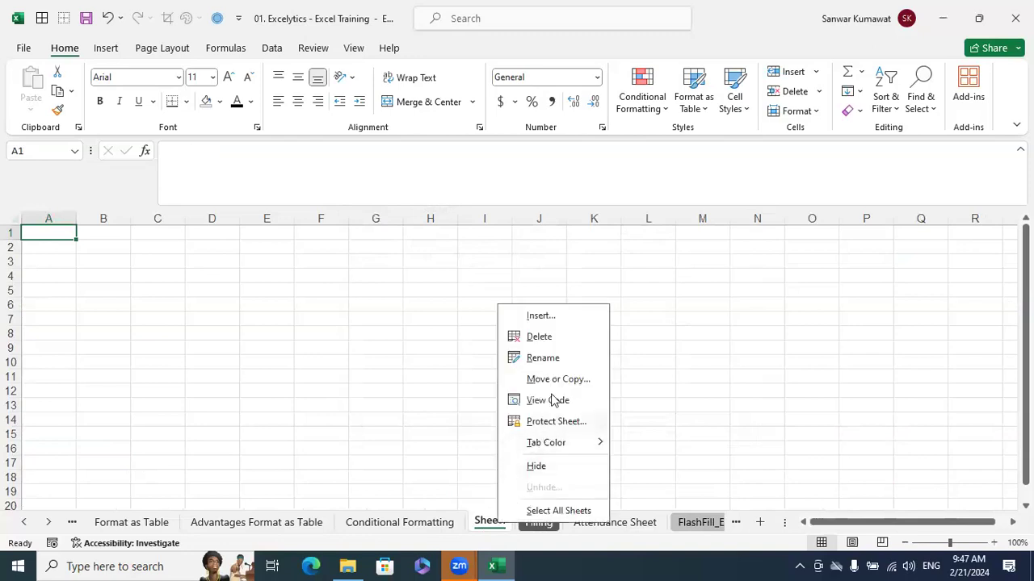
pyautogui.click(546, 337)
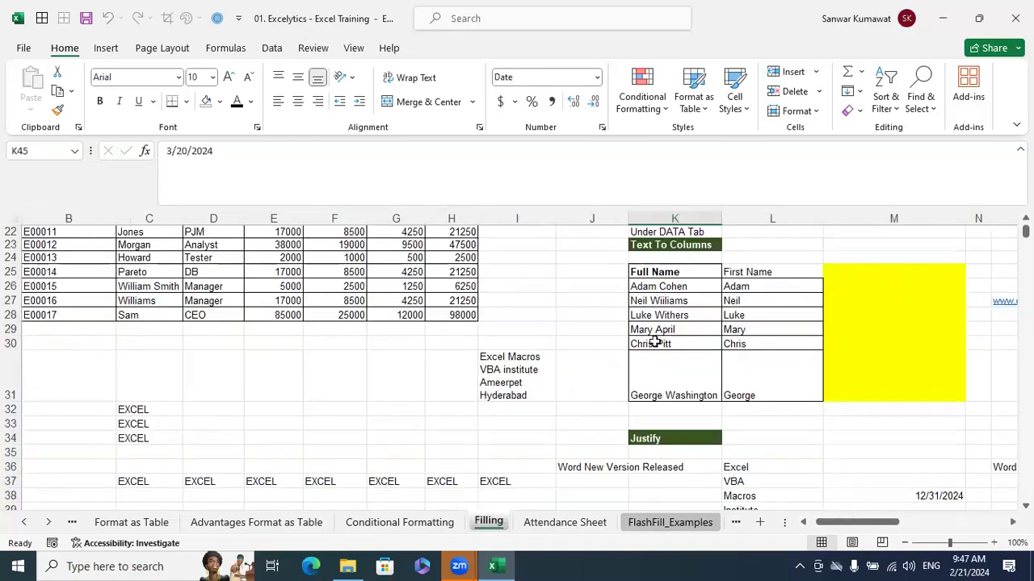
# Insert another blank worksheet before the Filling sheet, check the shortcut for inserting sheets, and delete the new sheet
pyautogui.click(815, 72)
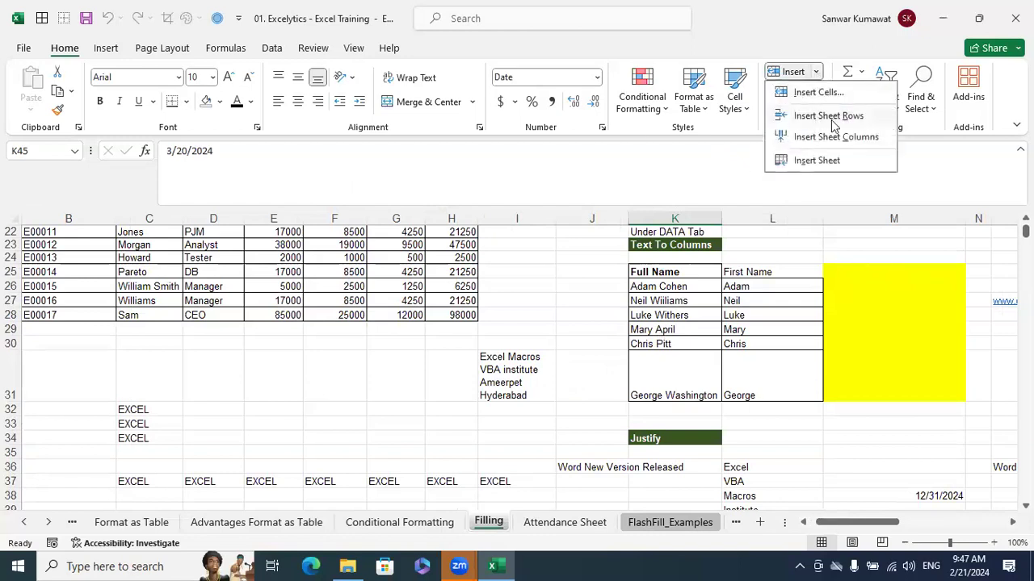
pyautogui.click(817, 161)
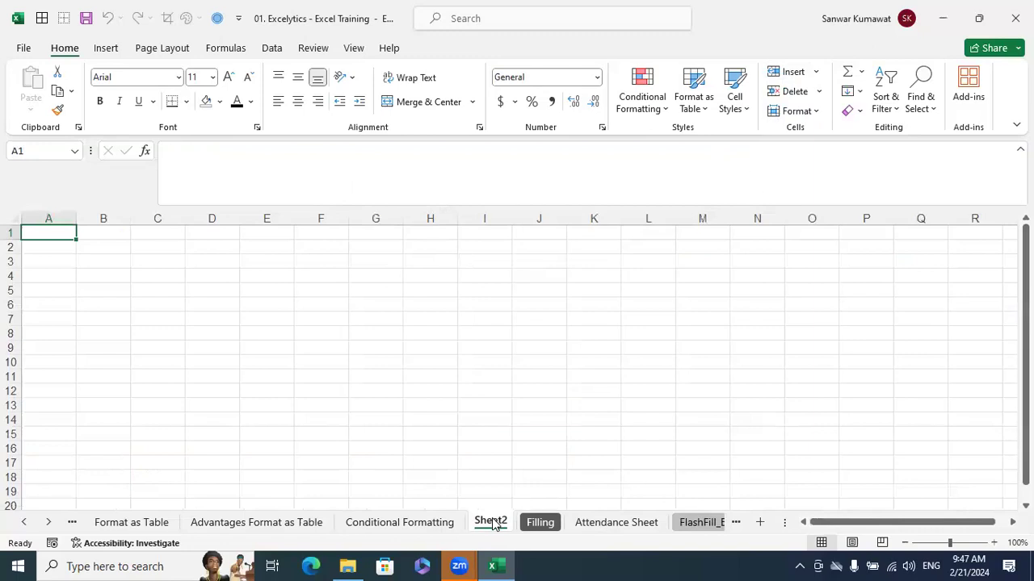
pyautogui.rightClick(491, 520)
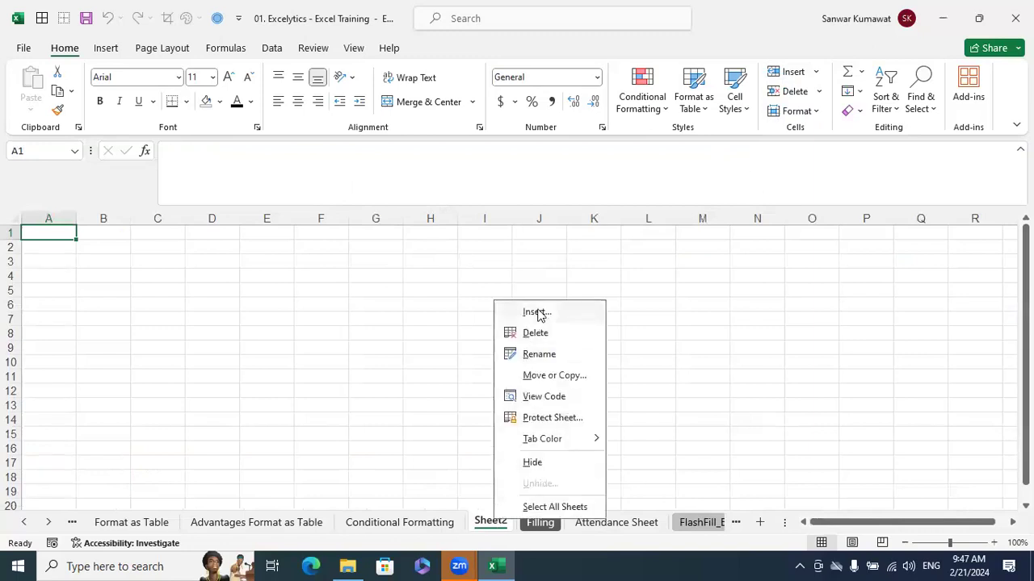
pyautogui.click(690, 324)
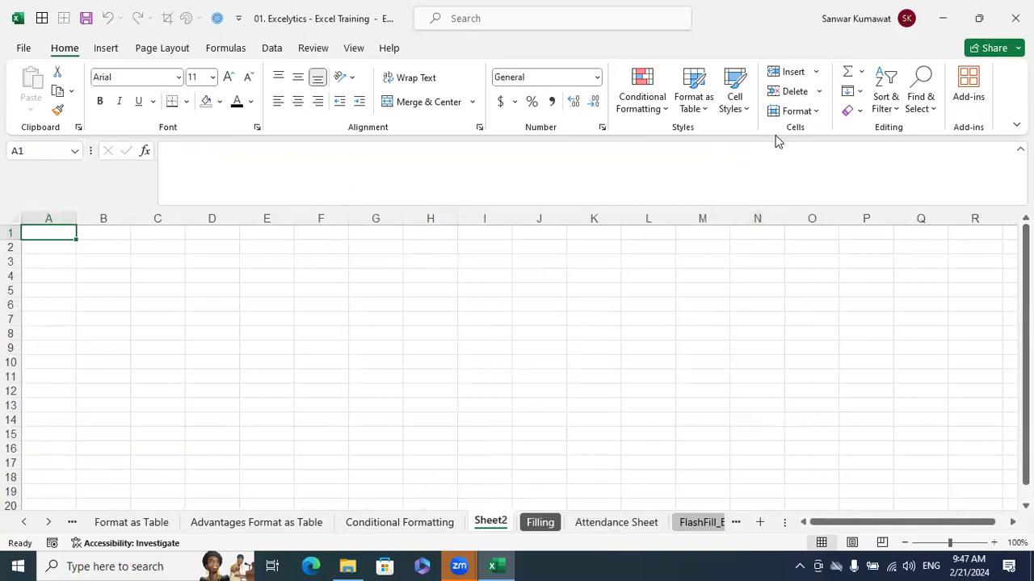
pyautogui.click(816, 72)
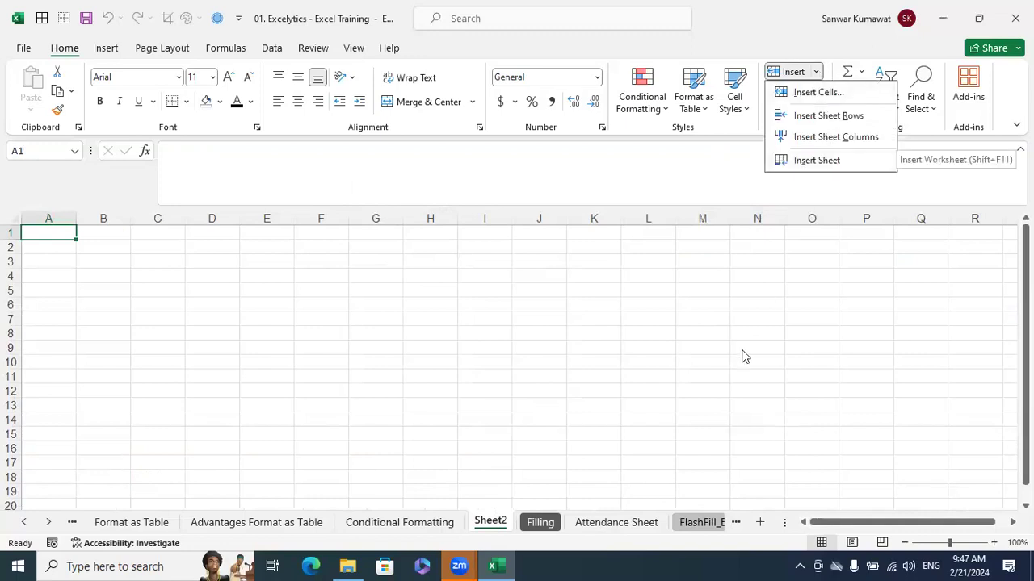
pyautogui.press('Escape')
pyautogui.rightClick(491, 522)
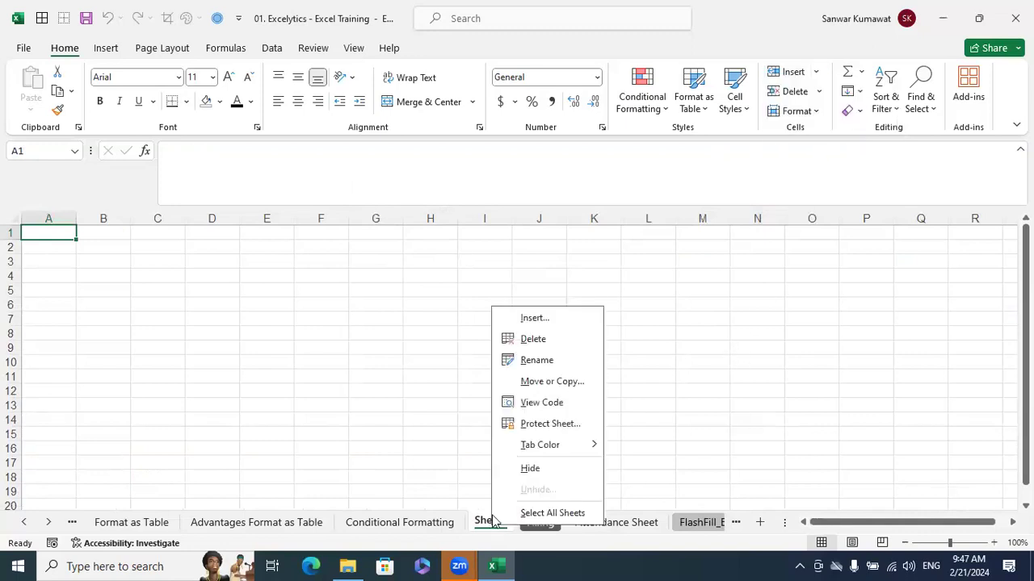
pyautogui.click(550, 336)
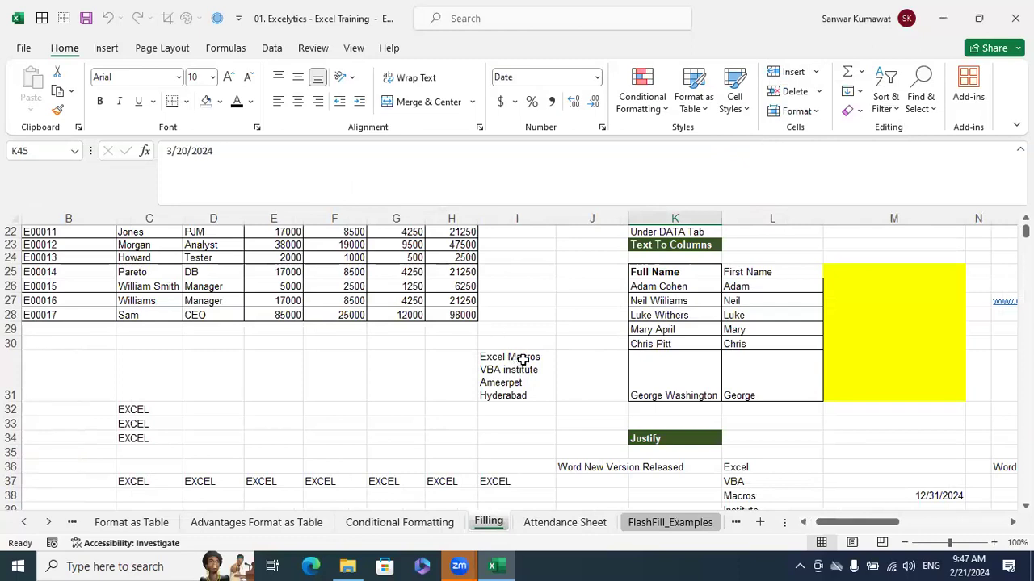
# Look up the F11 row in the Keyboard Shortcuts List sheet to check the New Worksheet shortcut
pyautogui.click(26, 524)
pyautogui.click(27, 523)
pyautogui.click(27, 523)
pyautogui.click(27, 524)
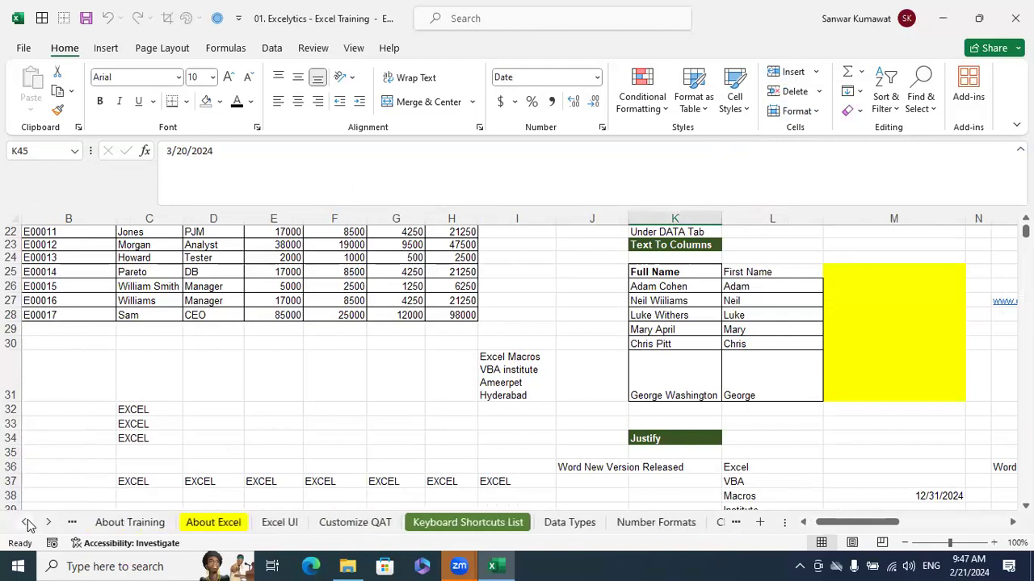
pyautogui.click(422, 527)
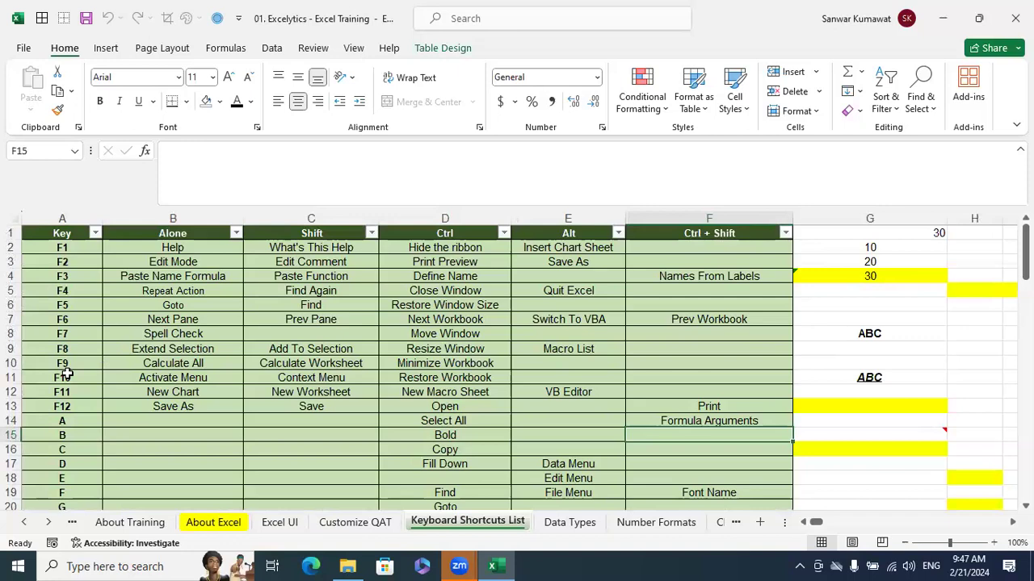
pyautogui.click(15, 391)
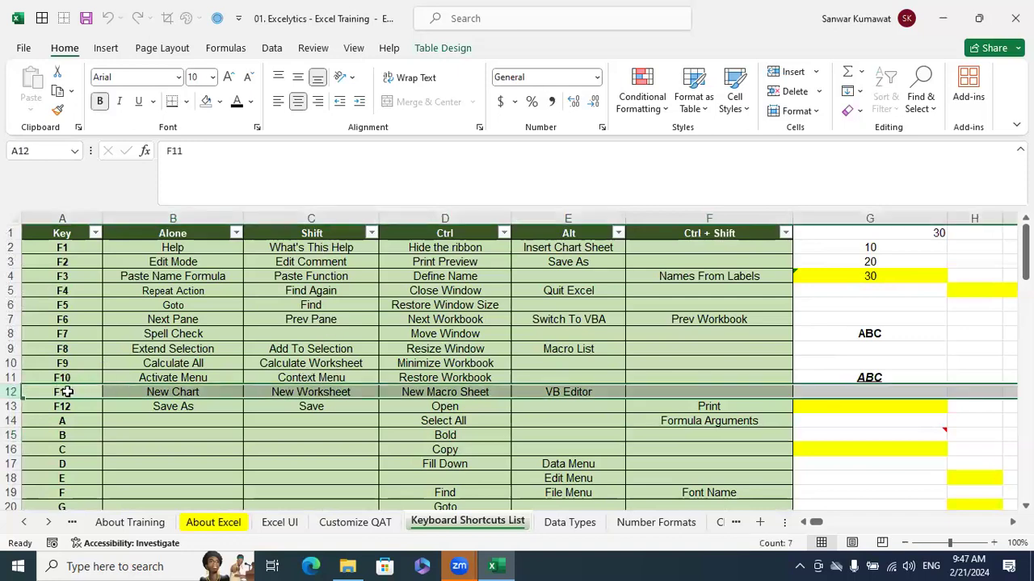
pyautogui.click(297, 393)
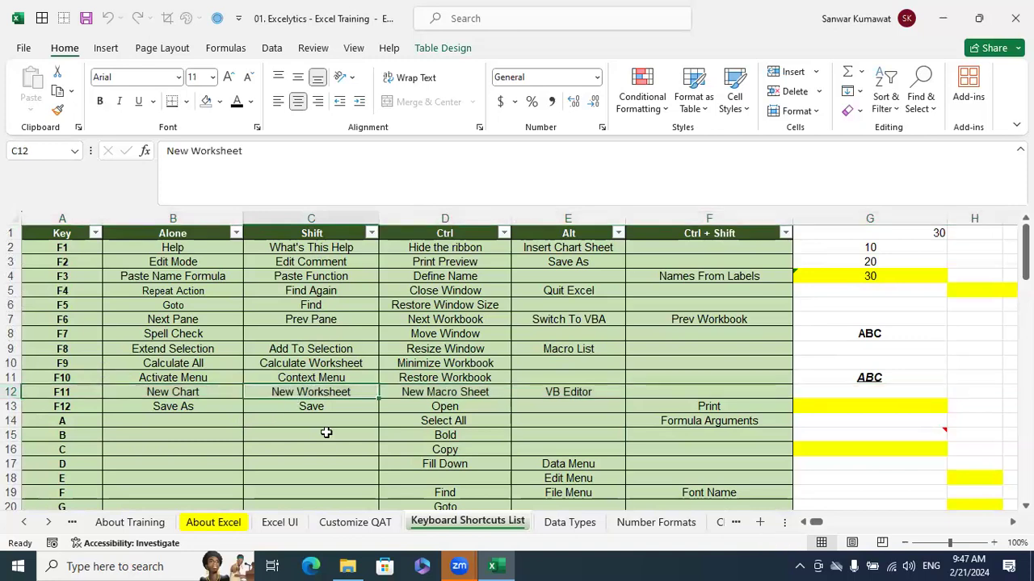
pyautogui.click(423, 410)
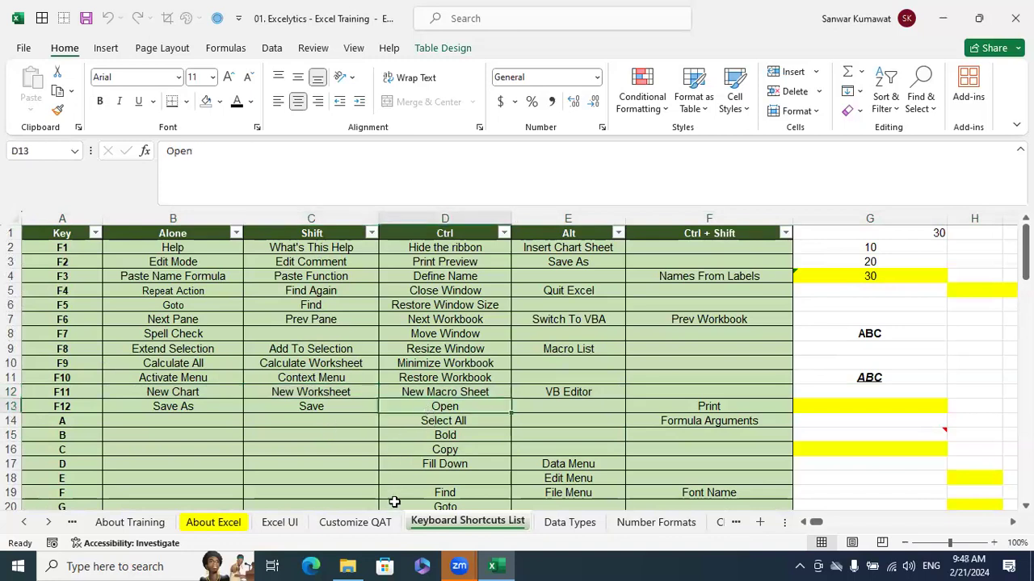
# Insert a blank worksheet before the Data Types sheet and delete it again
pyautogui.click(568, 523)
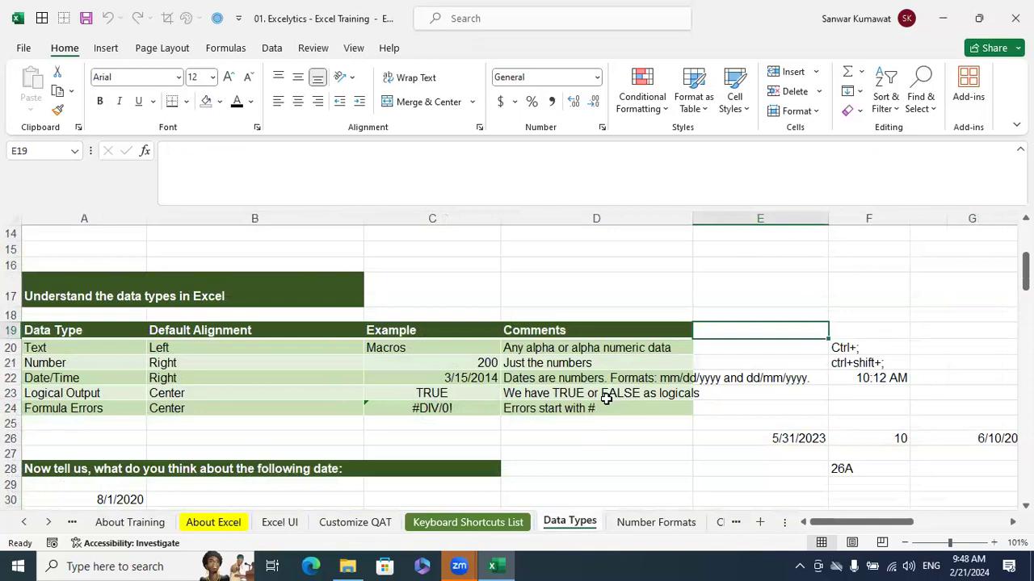
pyautogui.hotkey('shift', 'F11')
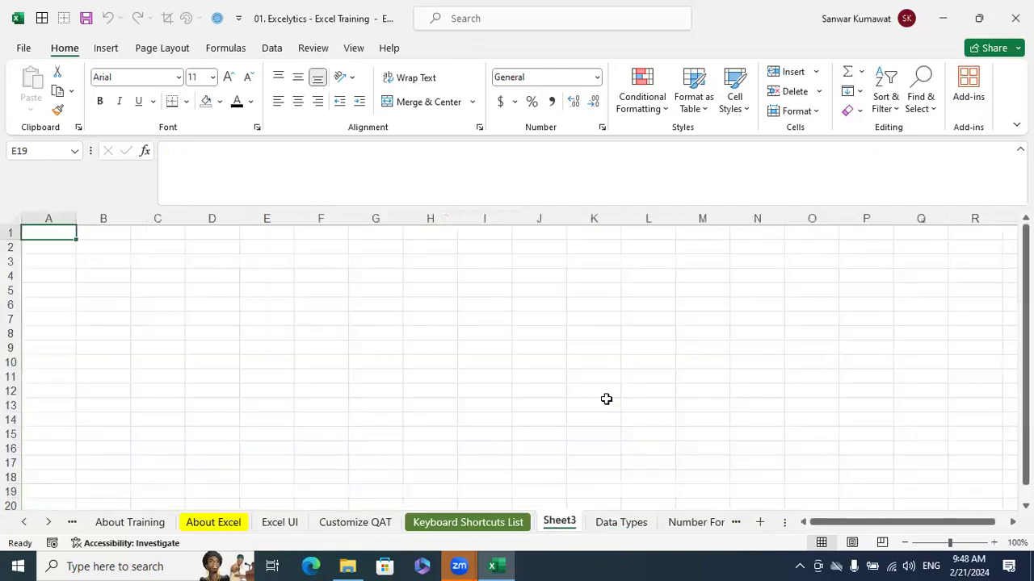
pyautogui.rightClick(569, 523)
pyautogui.click(618, 330)
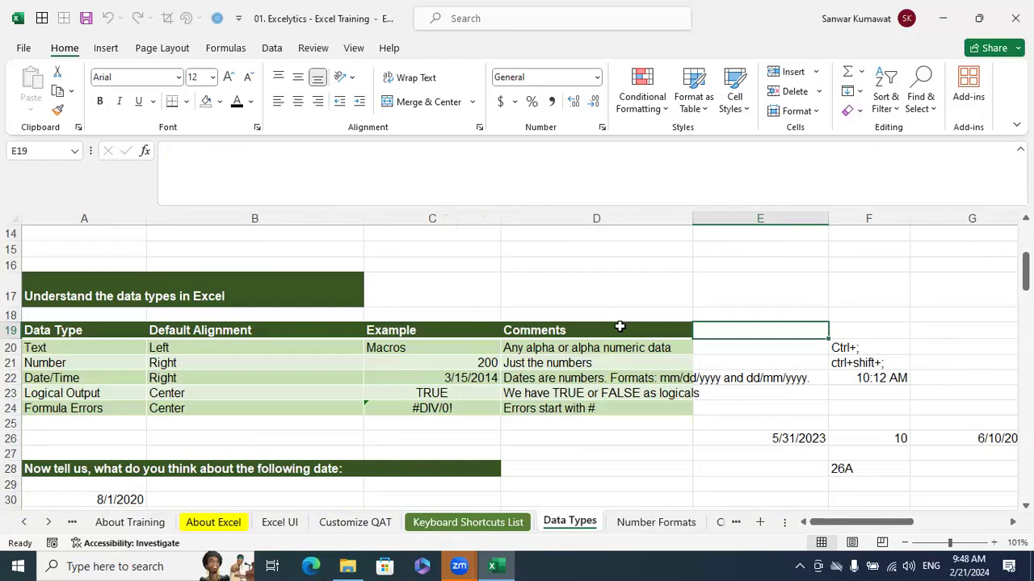
# Check the available insert options for cells, rows, columns and sheets
pyautogui.click(44, 519)
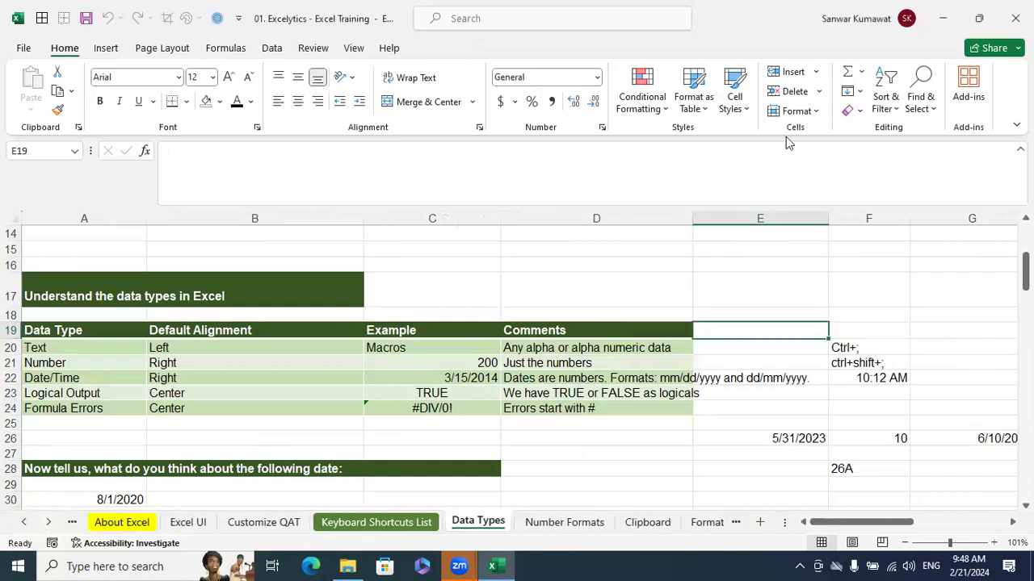
pyautogui.click(816, 73)
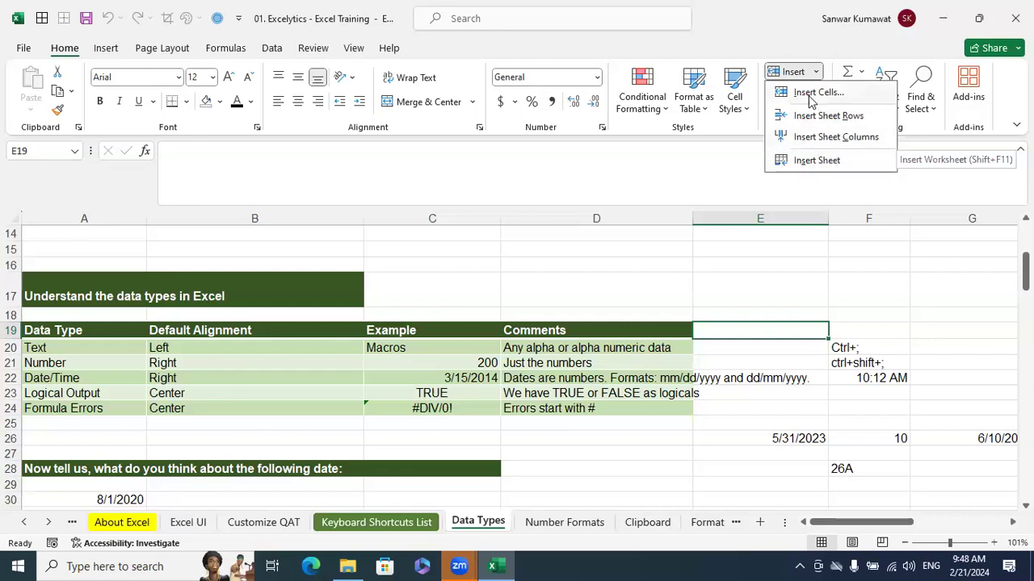
pyautogui.click(737, 411)
pyautogui.scroll(-2, 731, 411)
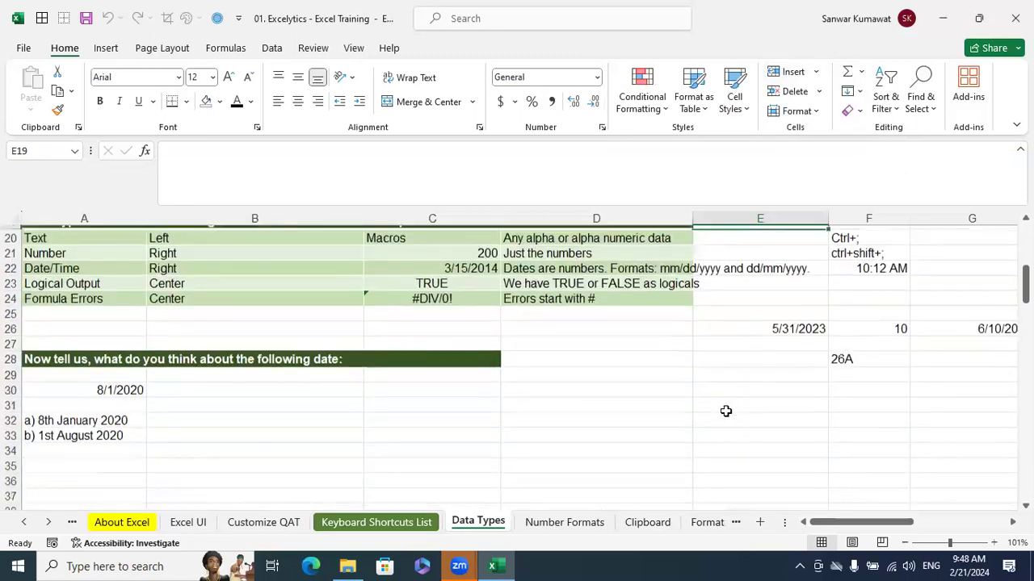
# Copy the whole employee table B11:H28, from EMP ID to Net Salary, on the Filling sheet
pyautogui.click(48, 522)
pyautogui.click(48, 523)
pyautogui.click(48, 522)
pyautogui.click(48, 523)
pyautogui.click(49, 523)
pyautogui.click(49, 523)
pyautogui.click(49, 523)
pyautogui.click(49, 522)
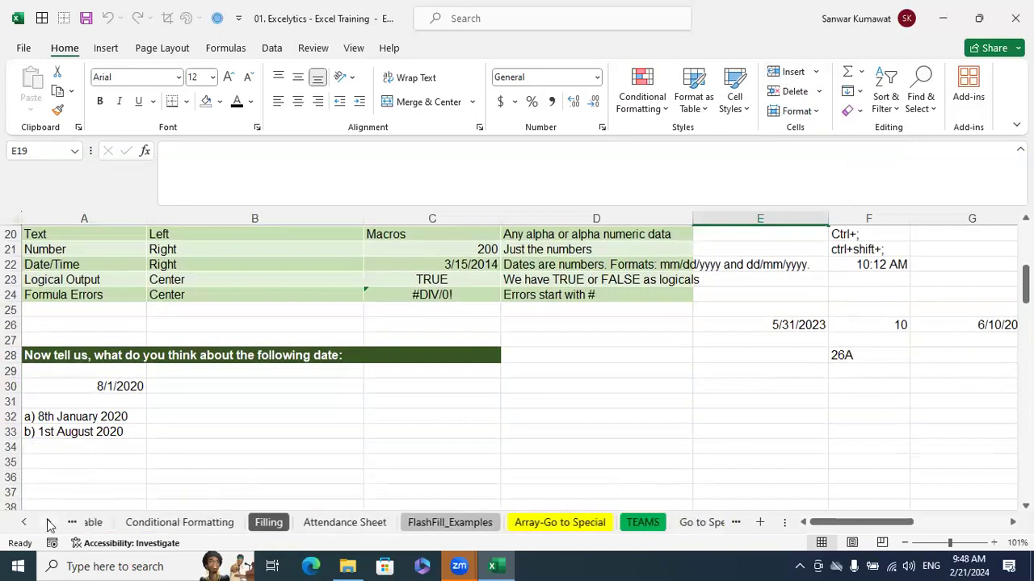
pyautogui.click(48, 523)
pyautogui.click(243, 523)
pyautogui.scroll(7, 418, 366)
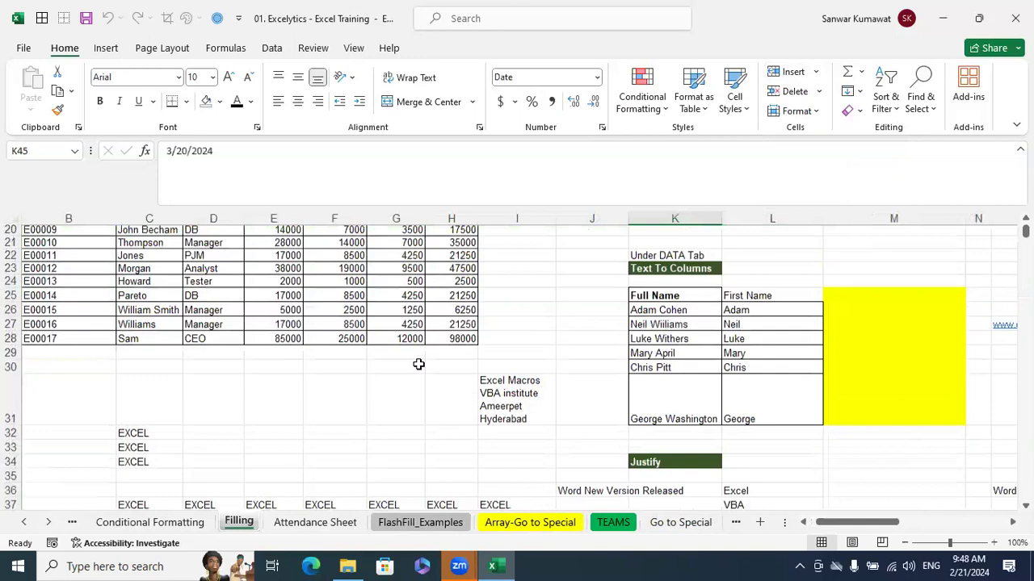
pyautogui.click(54, 377)
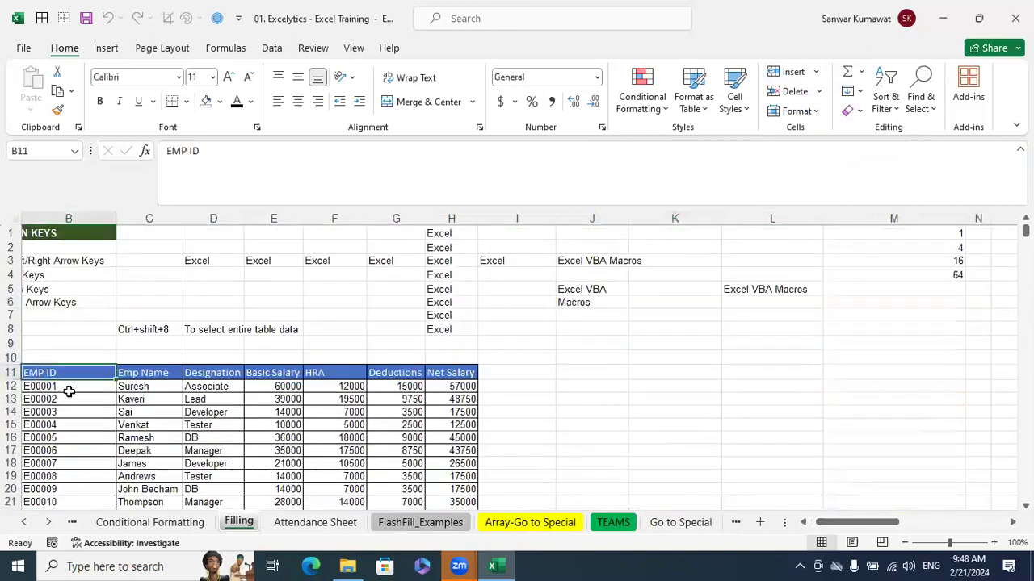
pyautogui.hotkey('ctrl', 'shift', 'Right')
pyautogui.hotkey('ctrl', 'shift', 'Down')
pyautogui.hotkey('ctrl', 'c')
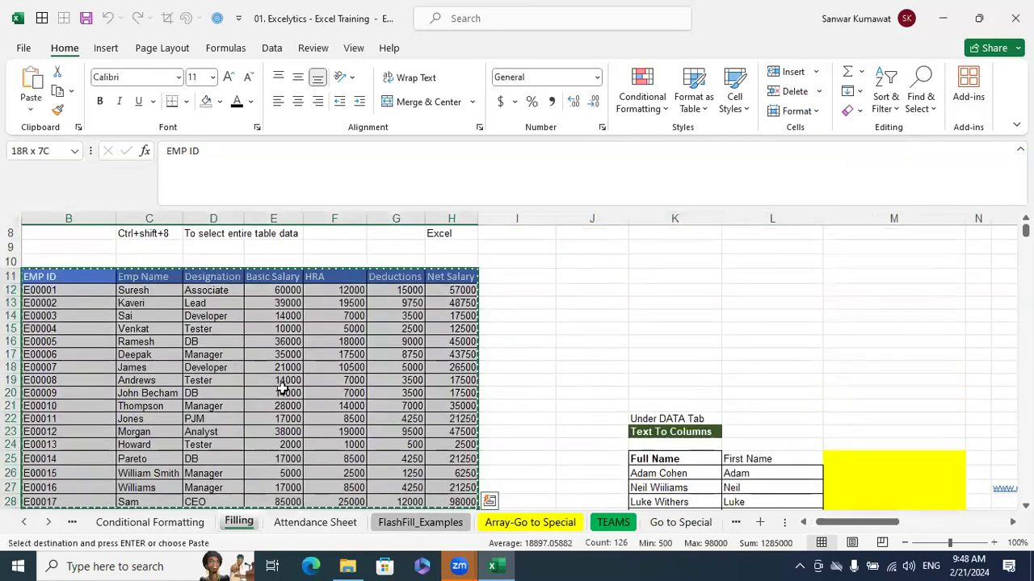
# Create a new blank workbook and paste the employee table at cell A1
pyautogui.hotkey('ctrl', 'n')
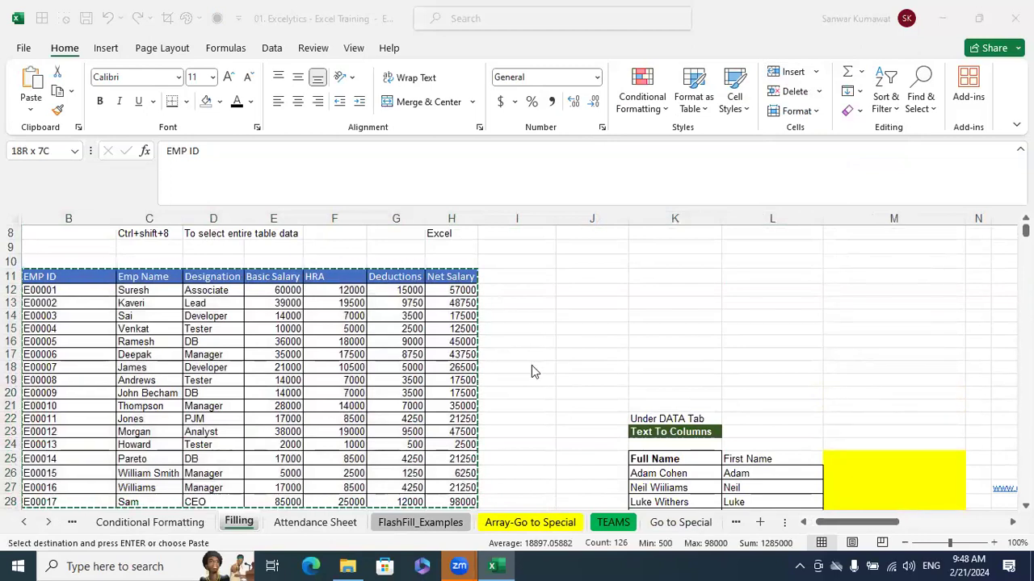
pyautogui.hotkey('ctrl', 'n')
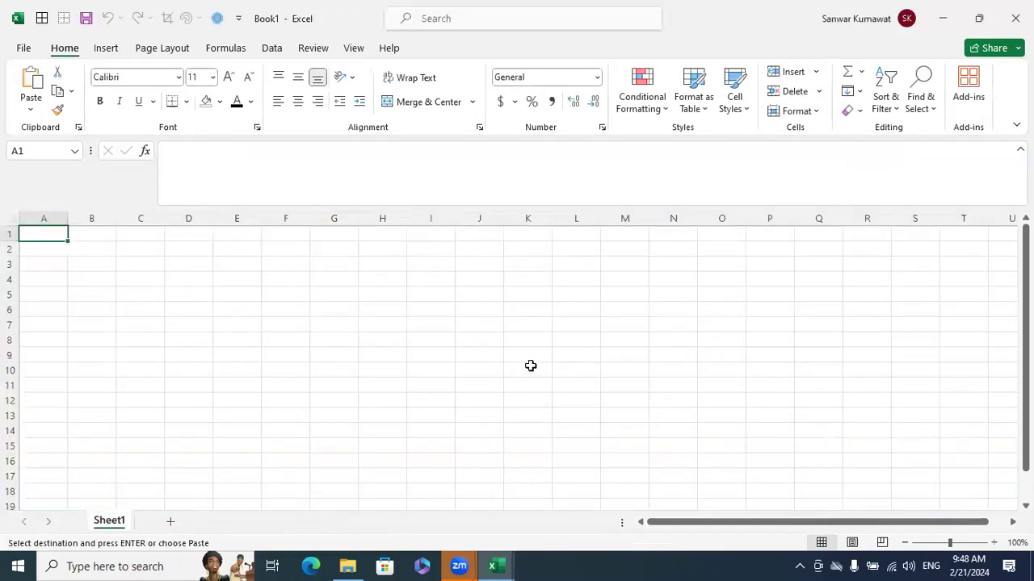
pyautogui.hotkey('ctrl', 'v')
pyautogui.click(483, 326)
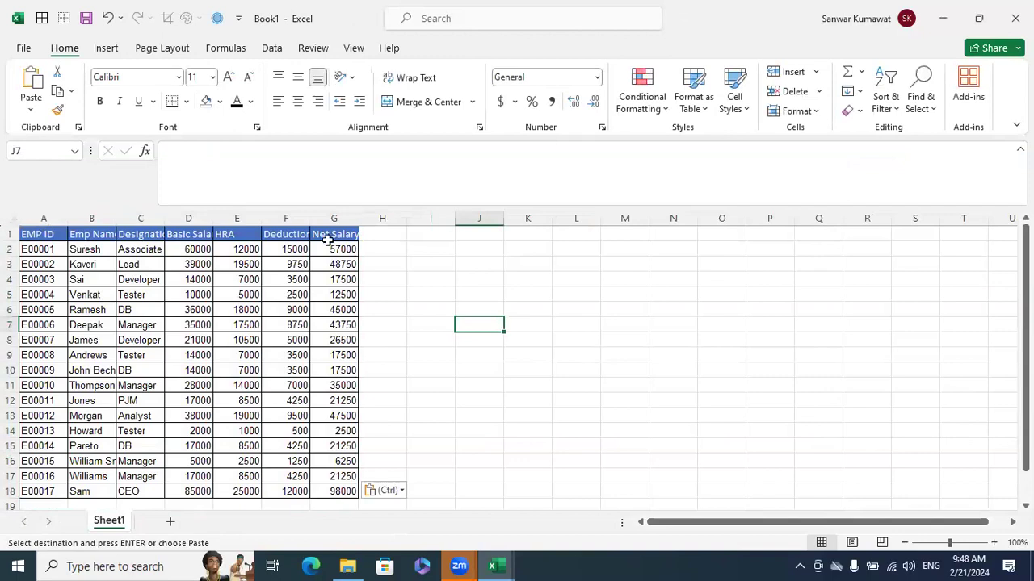
# AutoFit the width of all columns in the sheet to the employee data and check the cell size format options
pyautogui.click(10, 215)
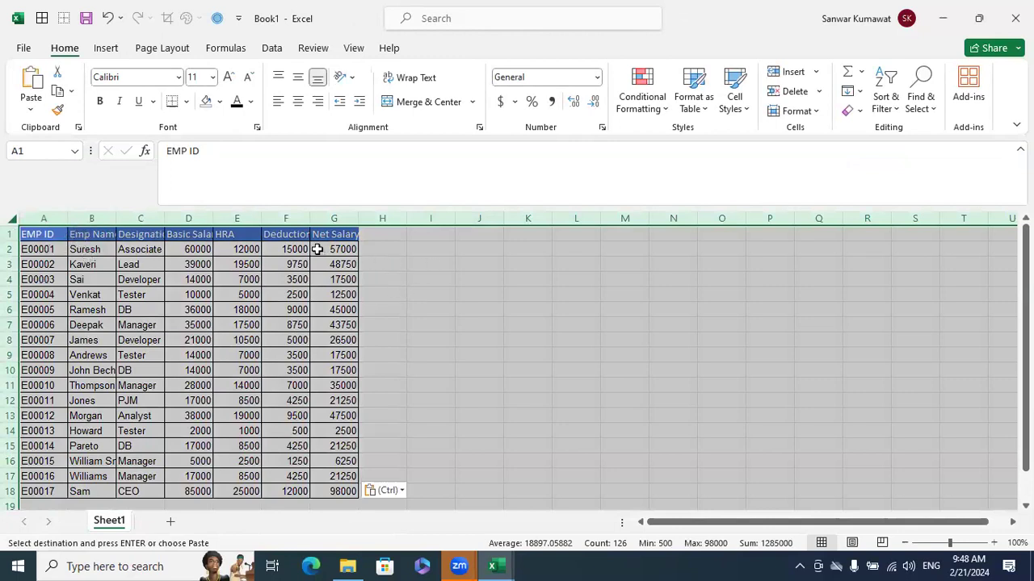
pyautogui.moveTo(359, 217); pyautogui.dragTo(352, 216)
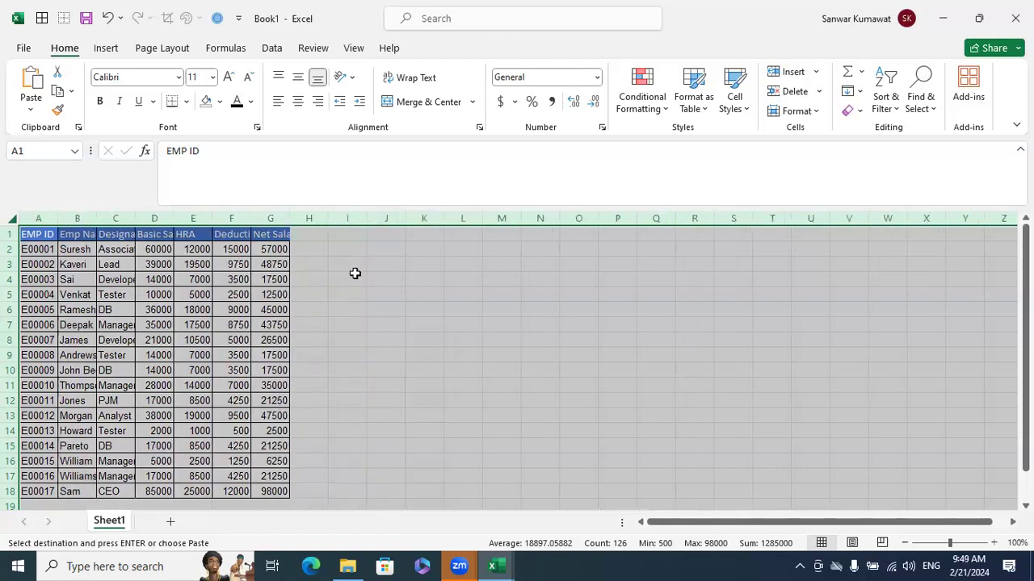
pyautogui.click(373, 282)
pyautogui.click(8, 218)
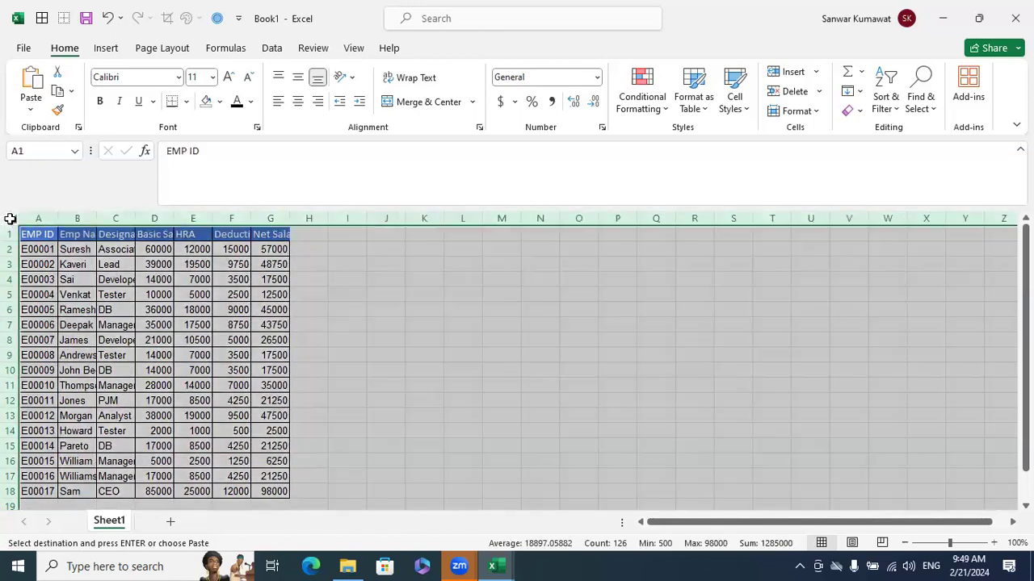
pyautogui.doubleClick(174, 218)
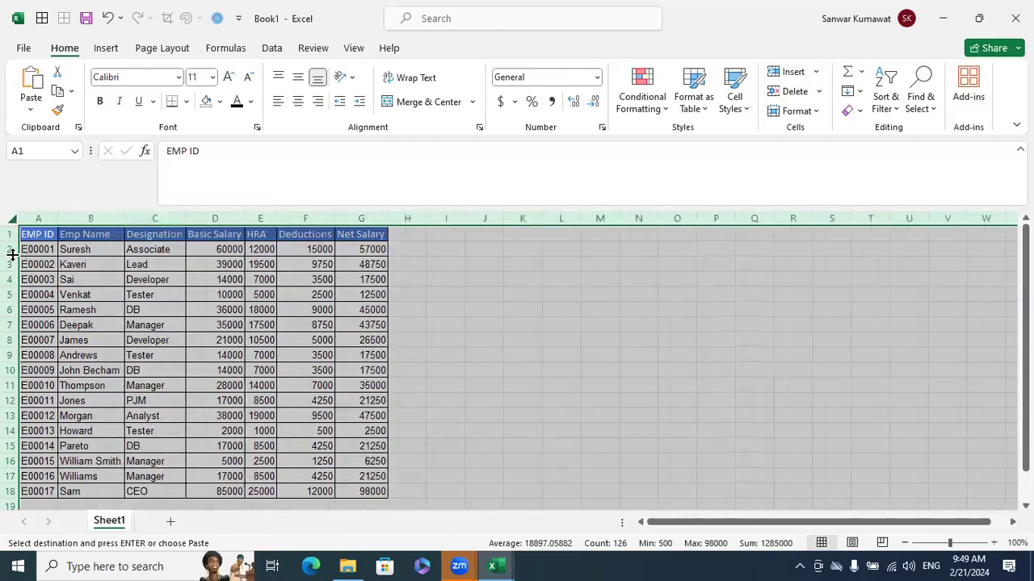
pyautogui.click(93, 296)
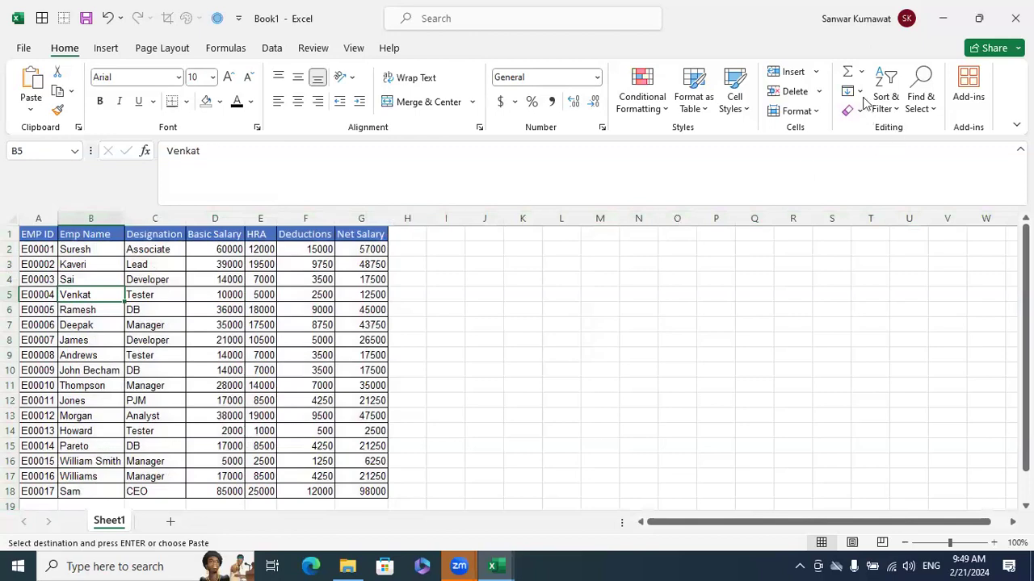
pyautogui.click(817, 110)
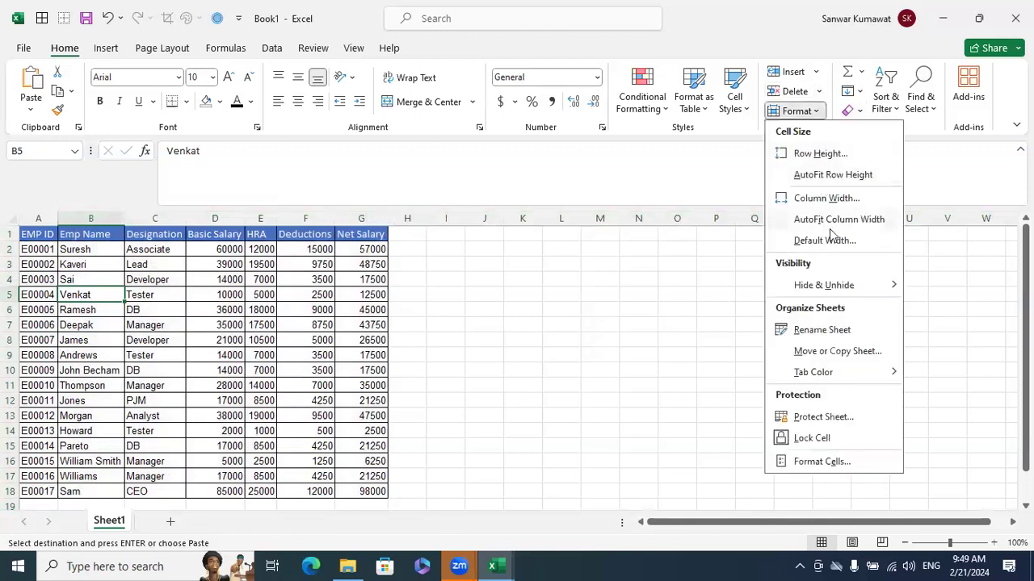
pyautogui.click(639, 323)
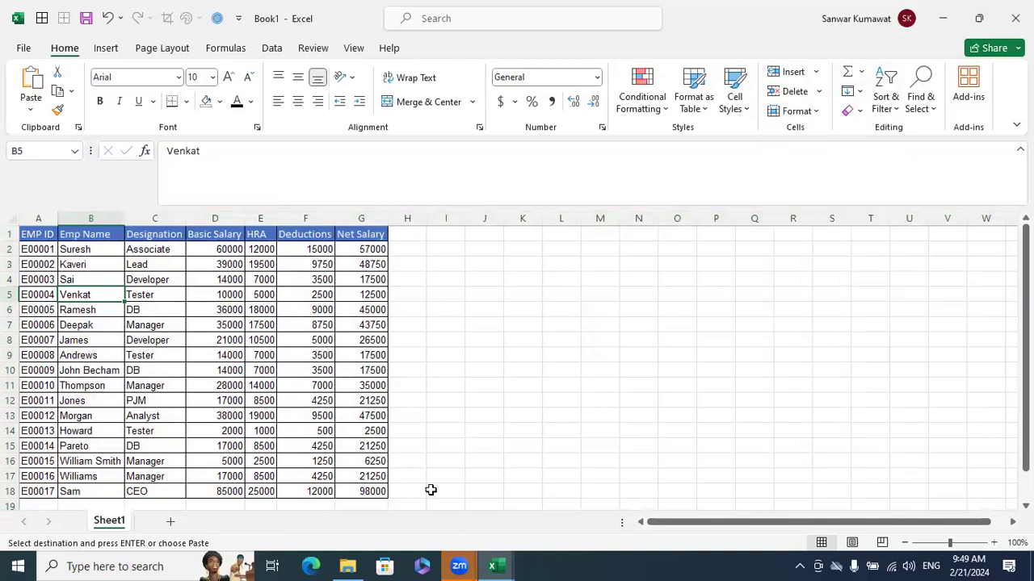
# Insert a blank cell at G18 with existing cells shifted down, and undo the insertion
pyautogui.scroll(-1, 502, 505)
pyautogui.click(383, 447)
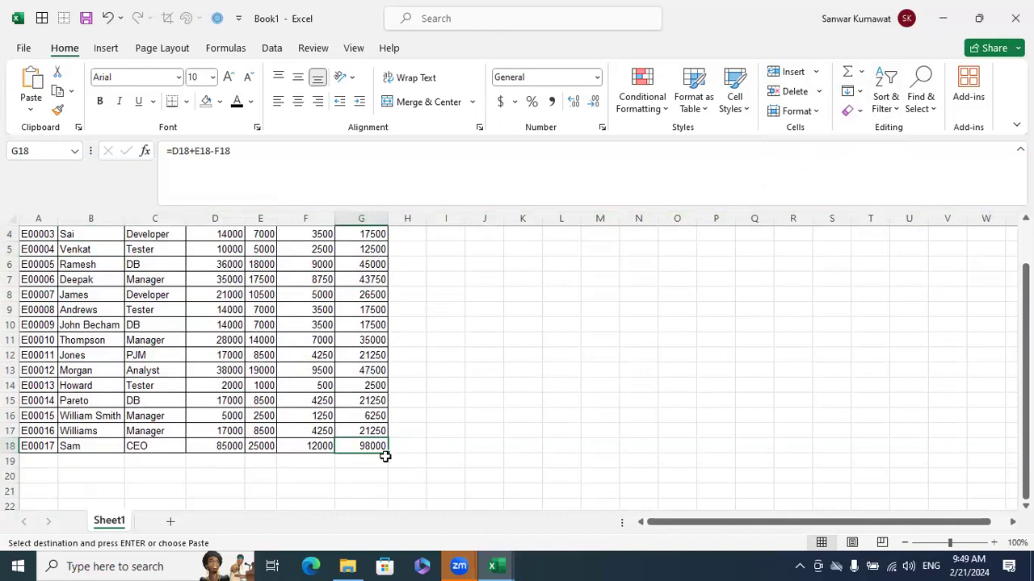
pyautogui.click(816, 72)
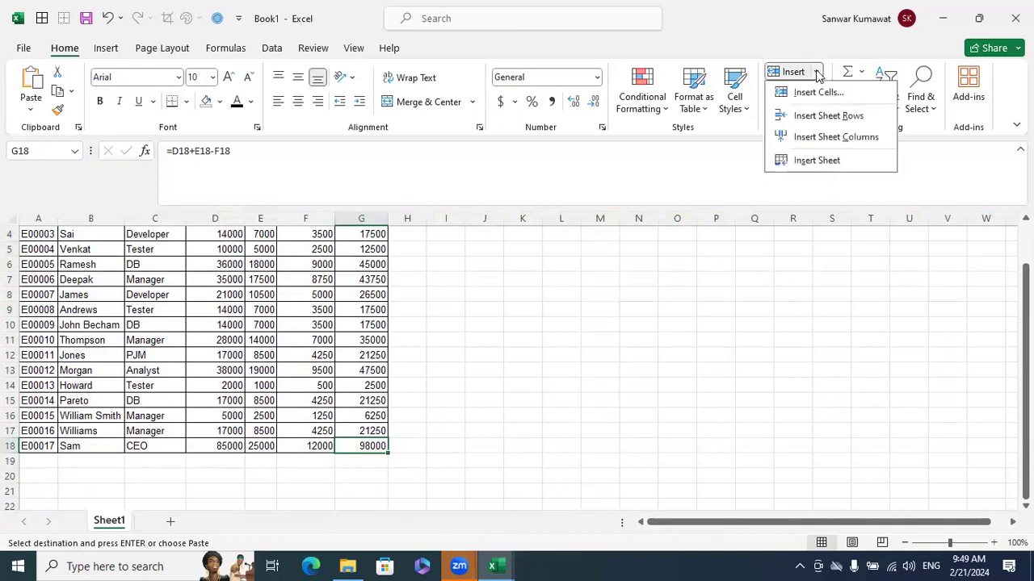
pyautogui.click(822, 92)
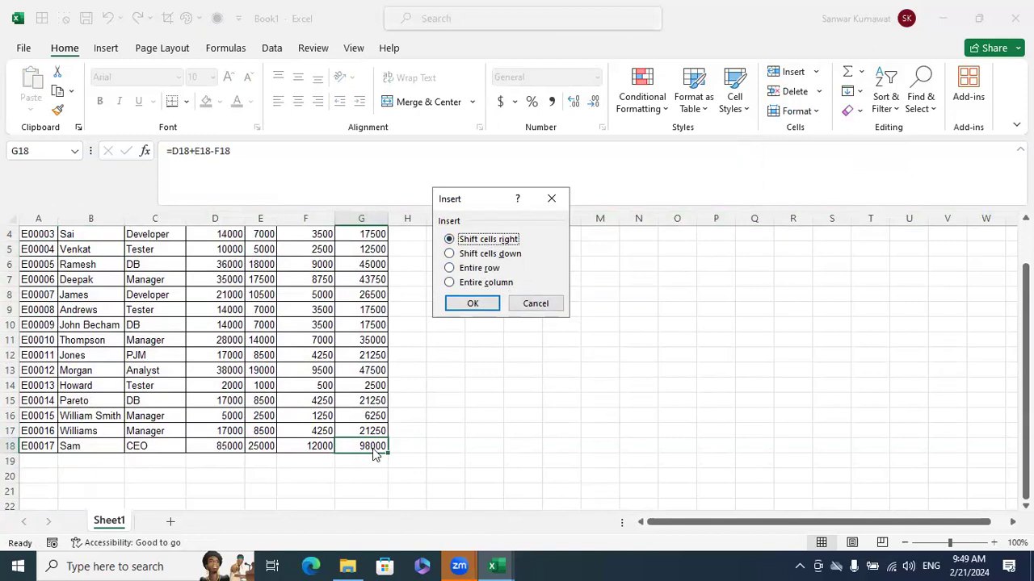
pyautogui.click(488, 255)
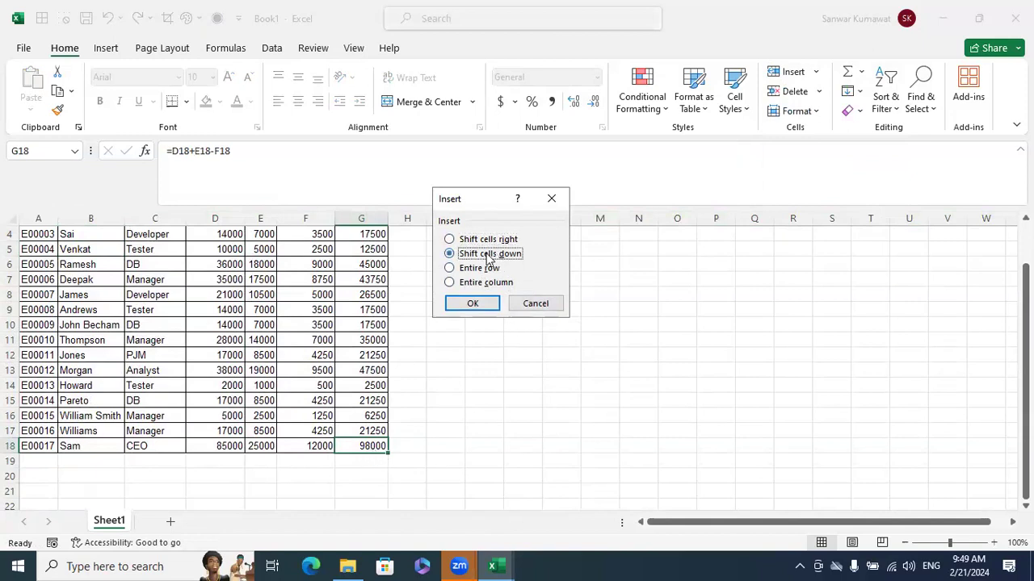
pyautogui.click(475, 302)
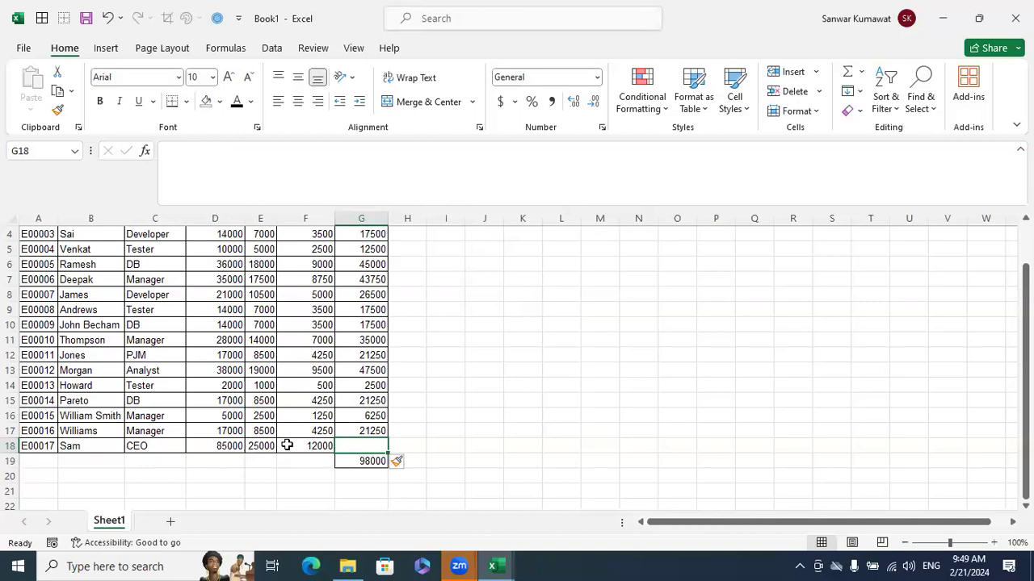
pyautogui.hotkey('ctrl', 'z')
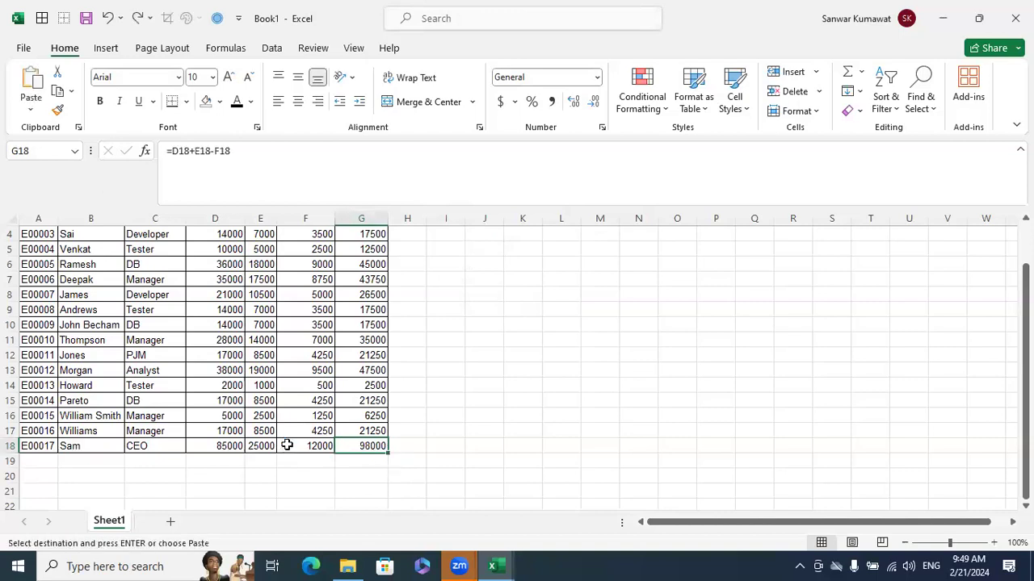
# Repeat the shift-down cell insertion at the Net Salary value in row 18 and undo it again
pyautogui.click(485, 465)
pyautogui.click(9, 445)
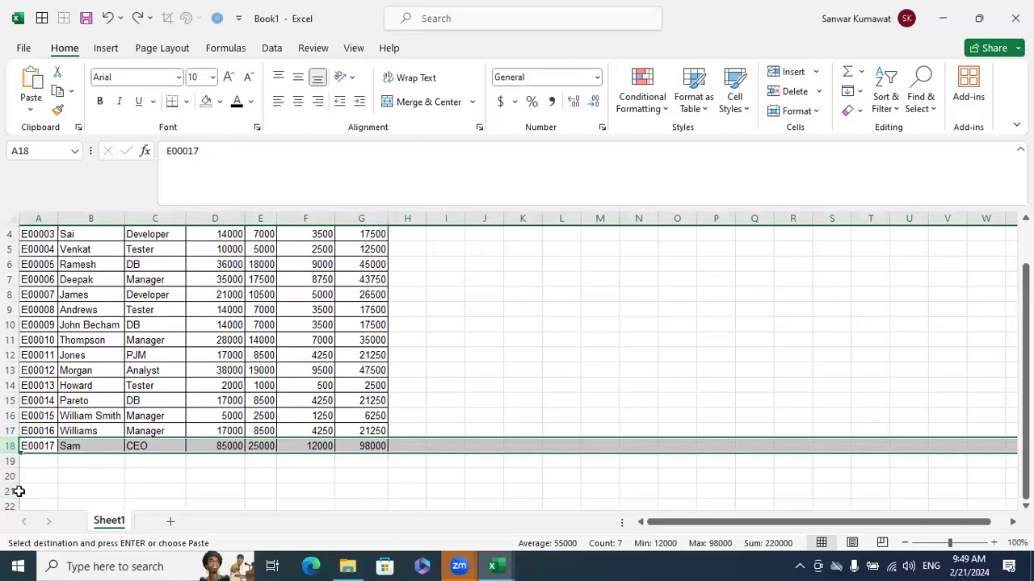
pyautogui.click(365, 442)
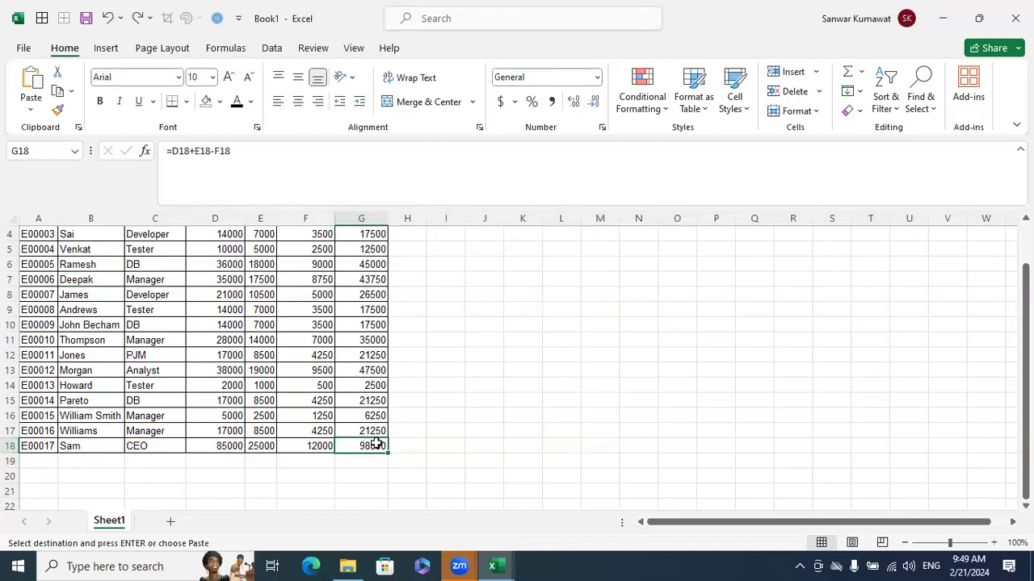
pyautogui.click(814, 74)
pyautogui.click(819, 92)
pyautogui.click(494, 254)
pyautogui.click(475, 305)
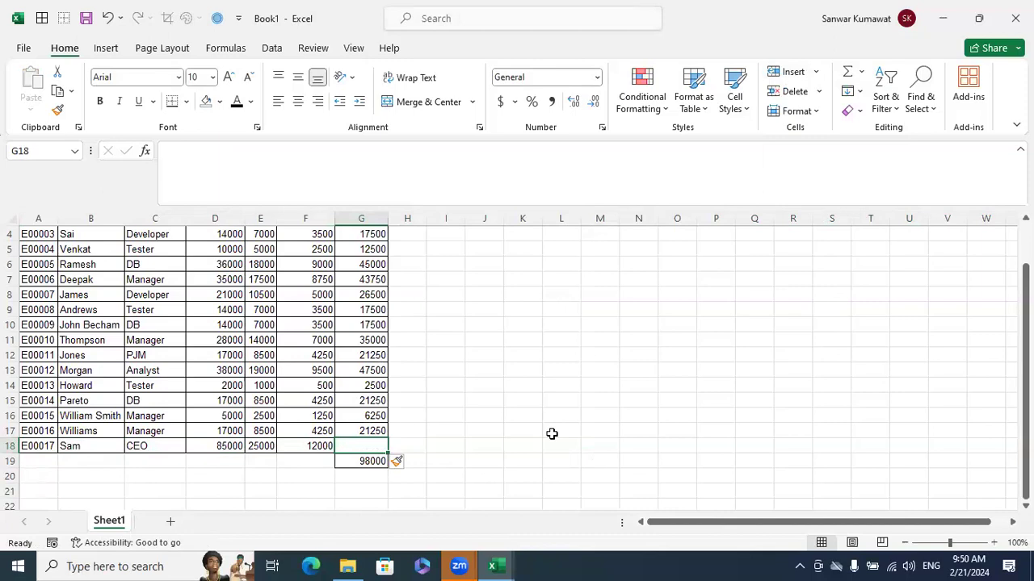
pyautogui.hotkey('ctrl', 'z')
# Insert a blank sheet row above row 18, the last employee record
pyautogui.click(12, 446)
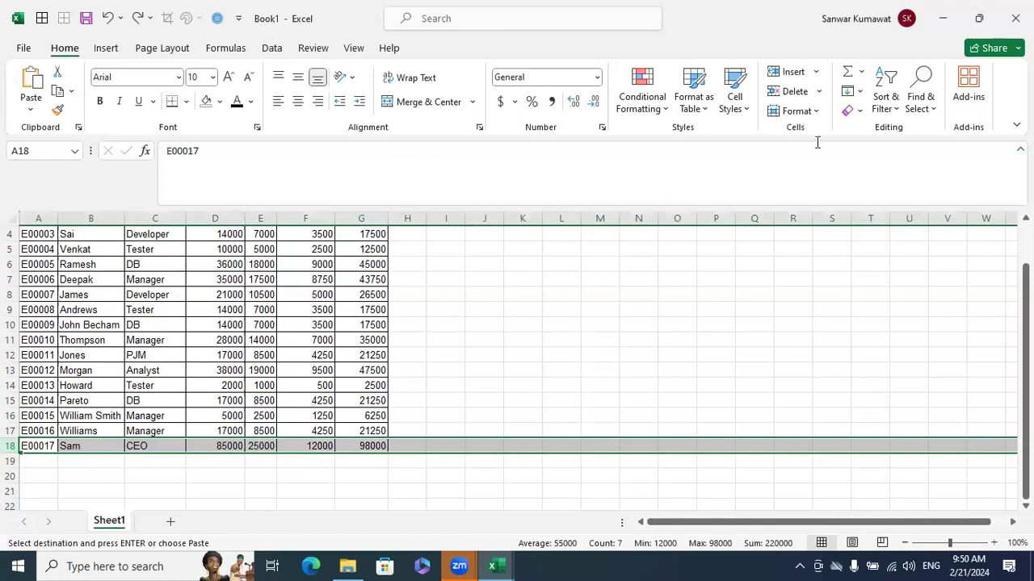
pyautogui.click(816, 72)
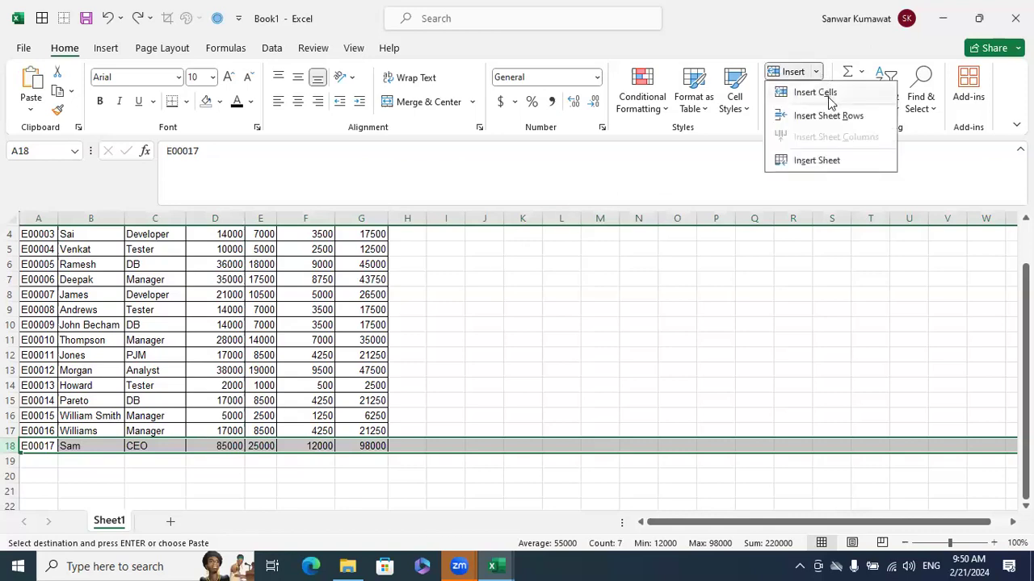
pyautogui.click(828, 118)
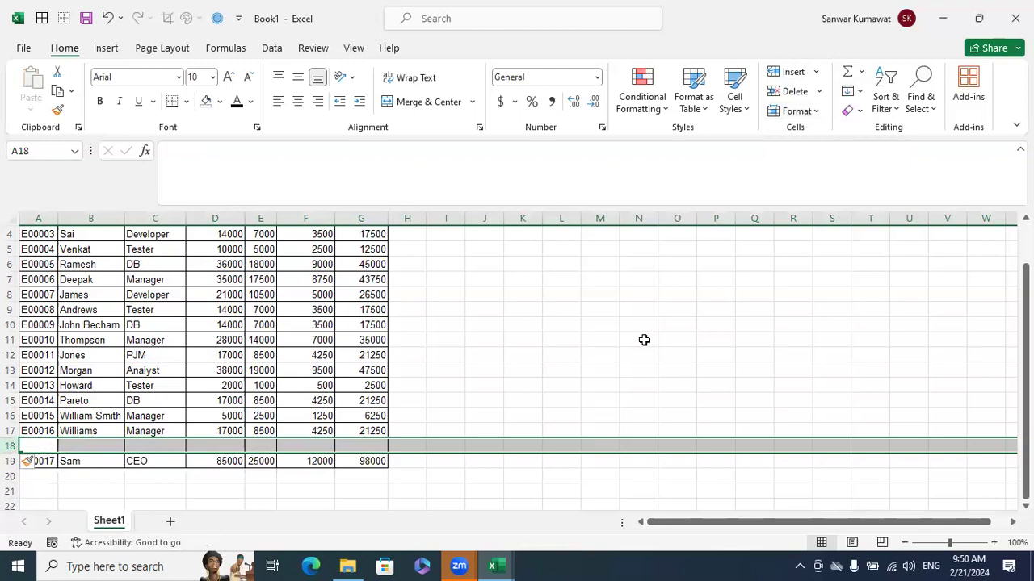
pyautogui.click(643, 340)
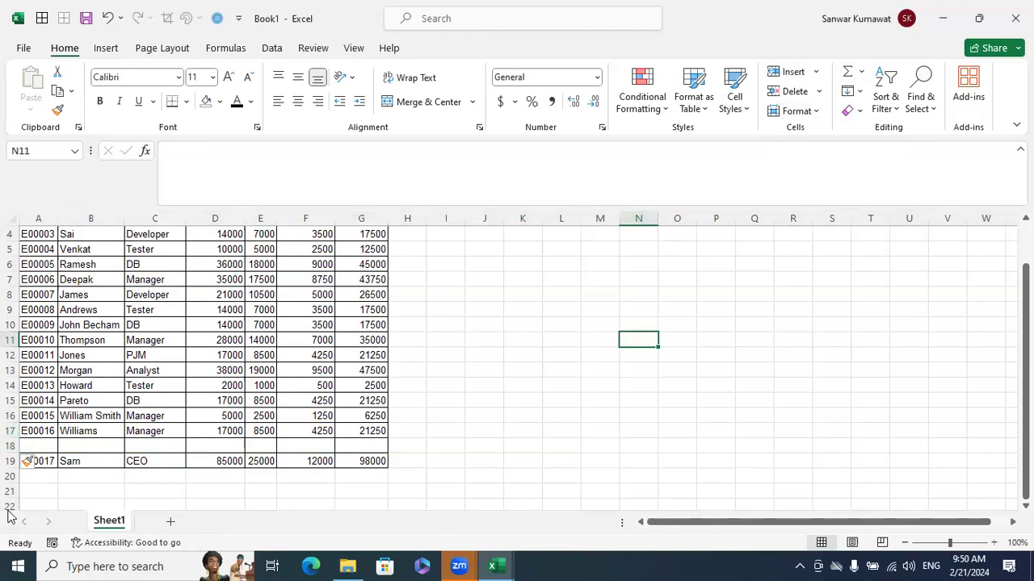
# Delete the blank sheet row 18 above the last employee record
pyautogui.click(12, 446)
pyautogui.rightClick(11, 446)
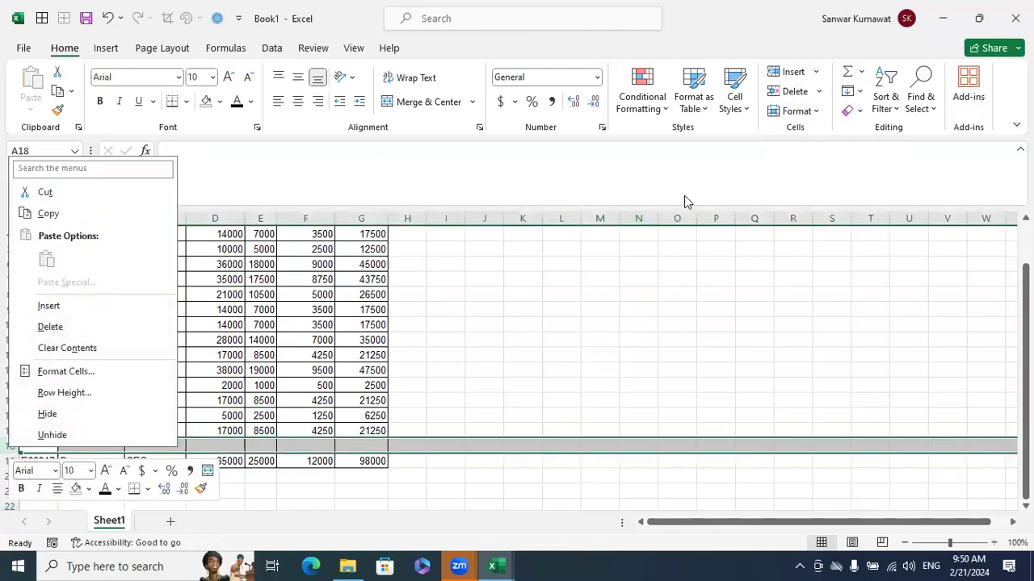
pyautogui.click(782, 173)
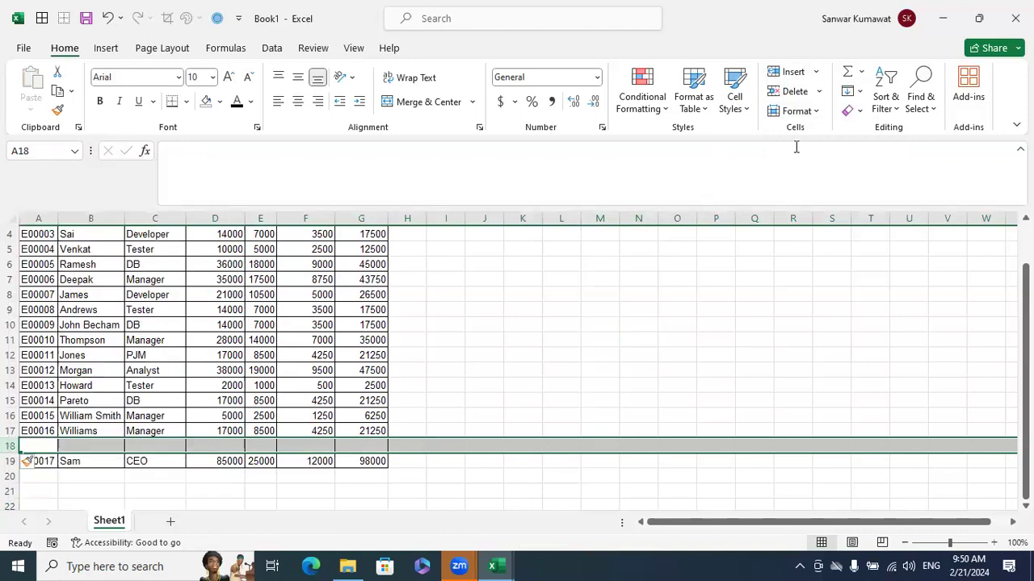
pyautogui.click(817, 91)
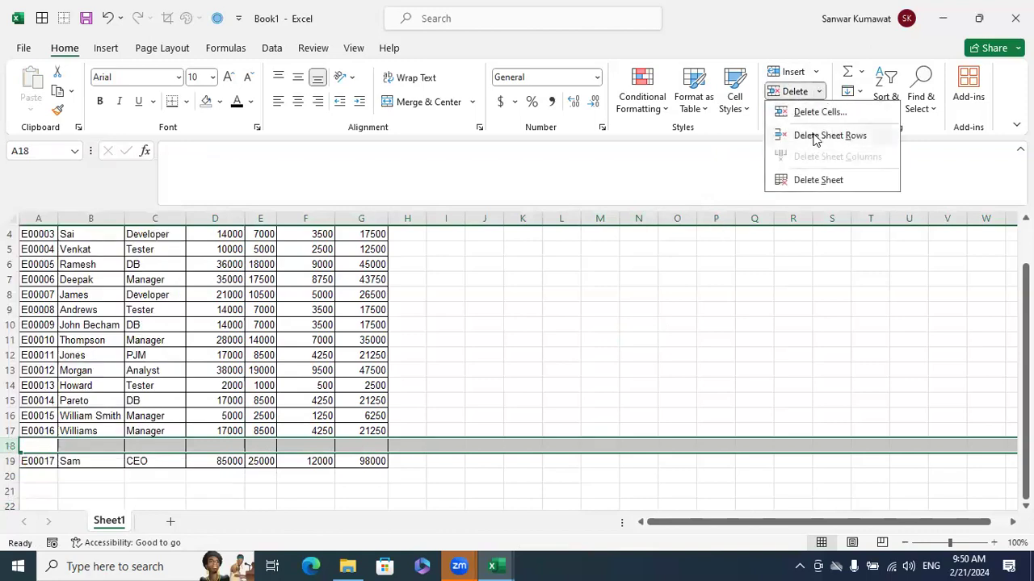
pyautogui.click(816, 137)
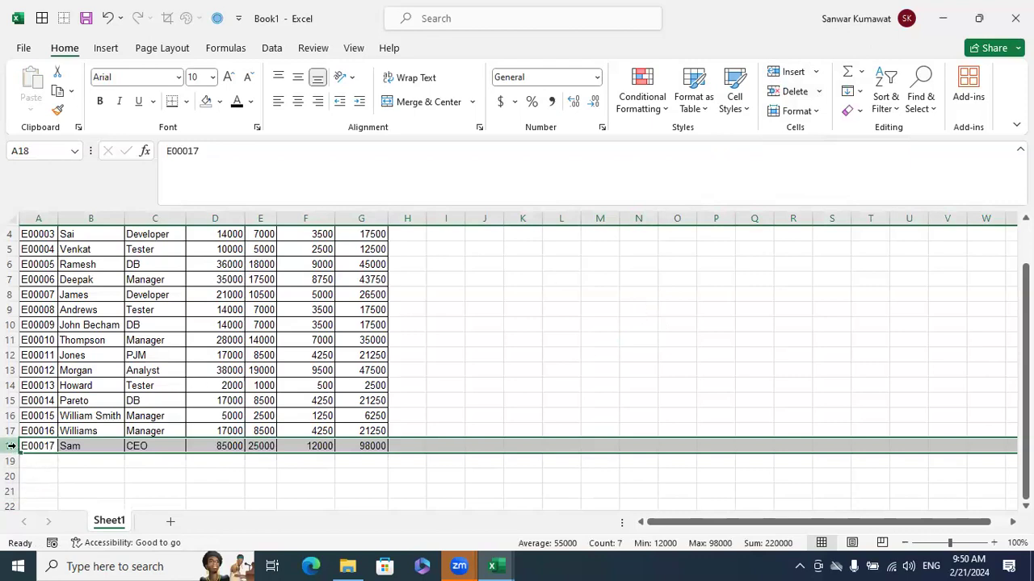
# Insert another blank row above the last employee record in row 18 and undo the insertion
pyautogui.rightClick(12, 449)
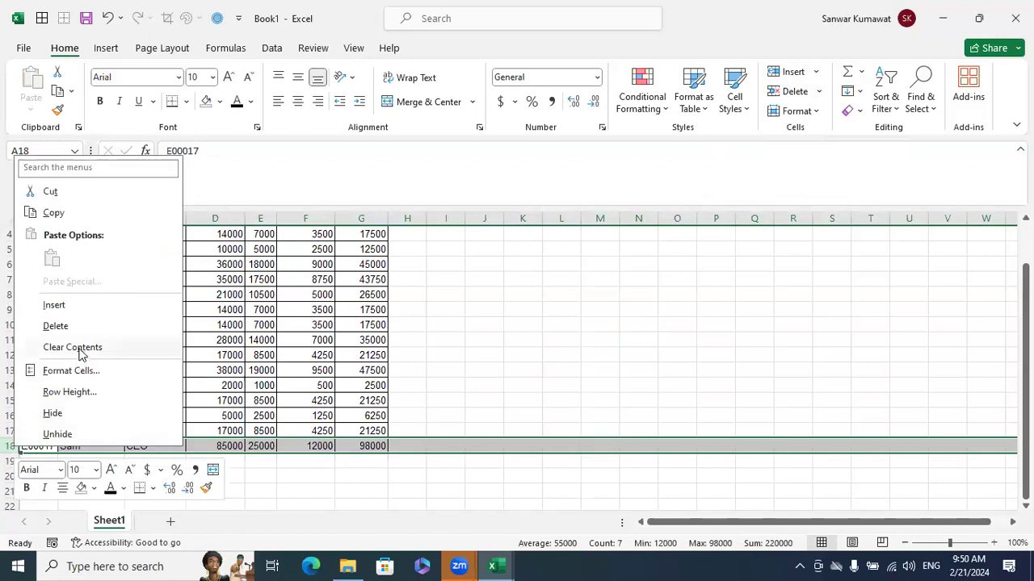
pyautogui.click(67, 306)
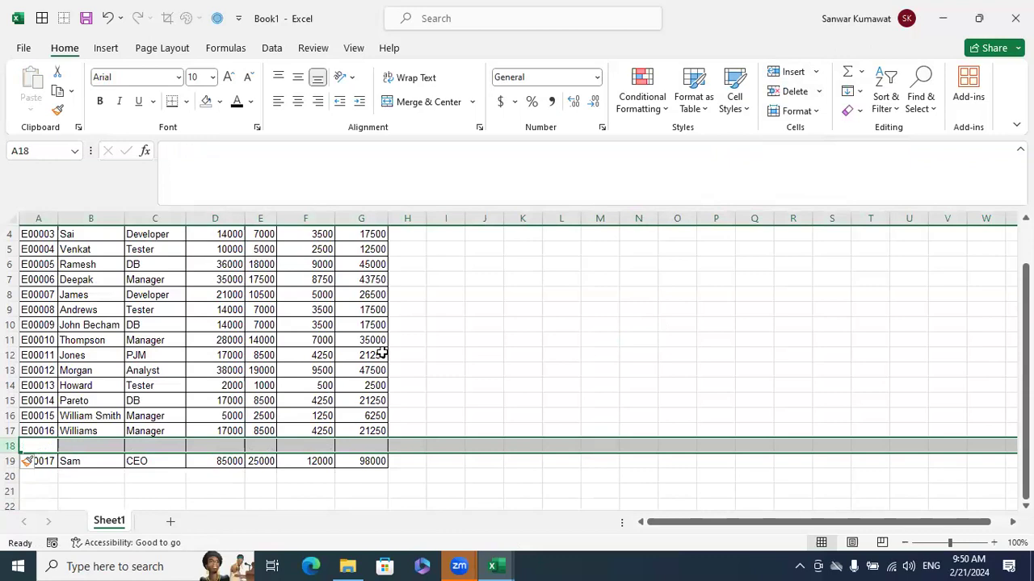
pyautogui.hotkey('ctrl', 'z')
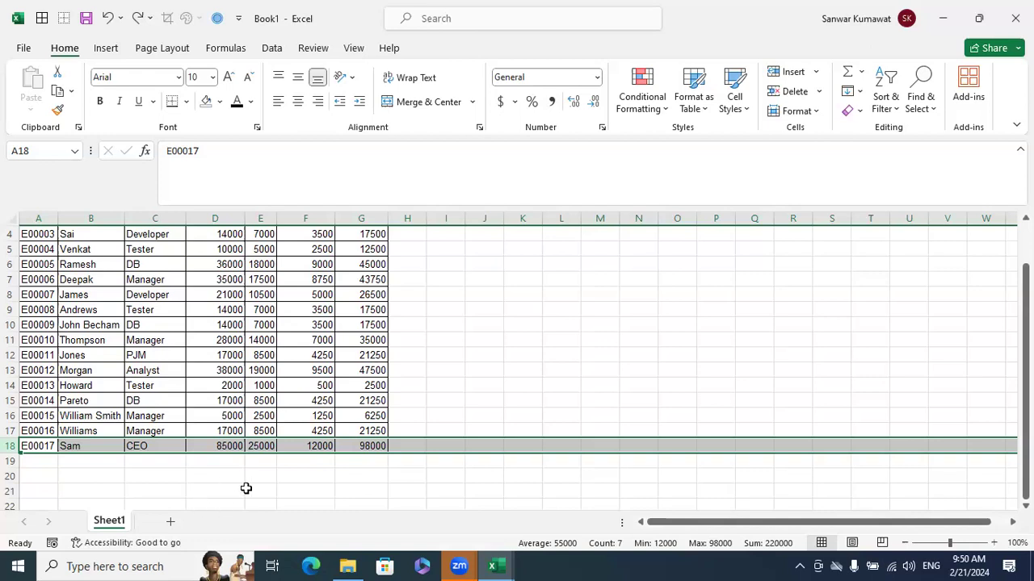
# Select row 10, check the available insert options, and insert four blank rows above it
pyautogui.click(10, 325)
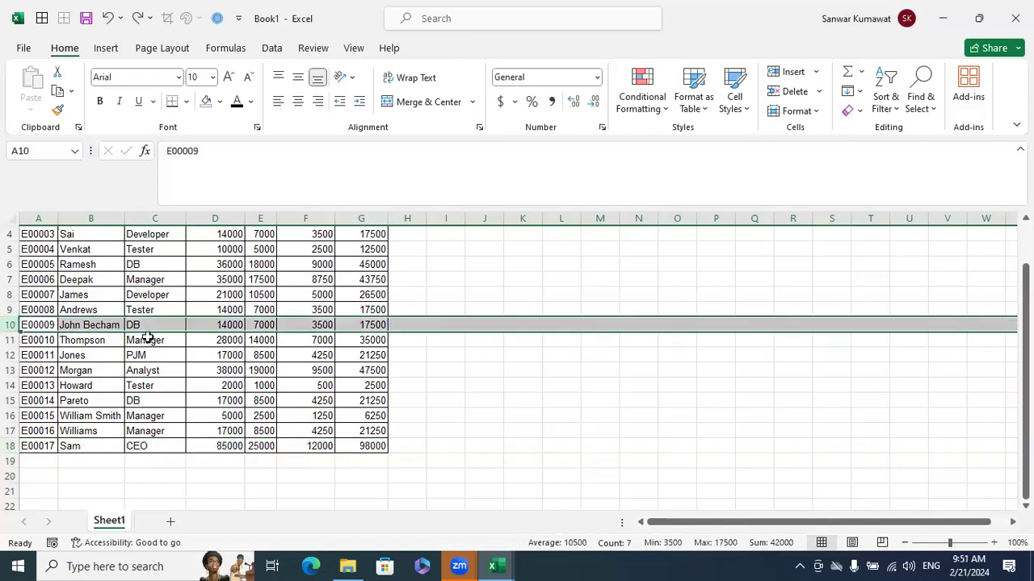
pyautogui.rightClick(209, 326)
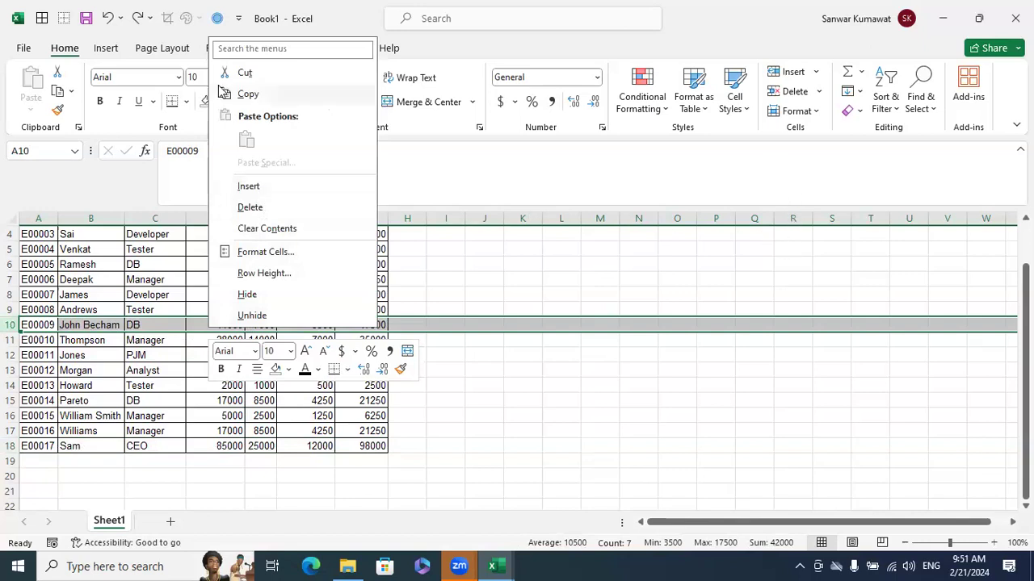
pyautogui.click(815, 75)
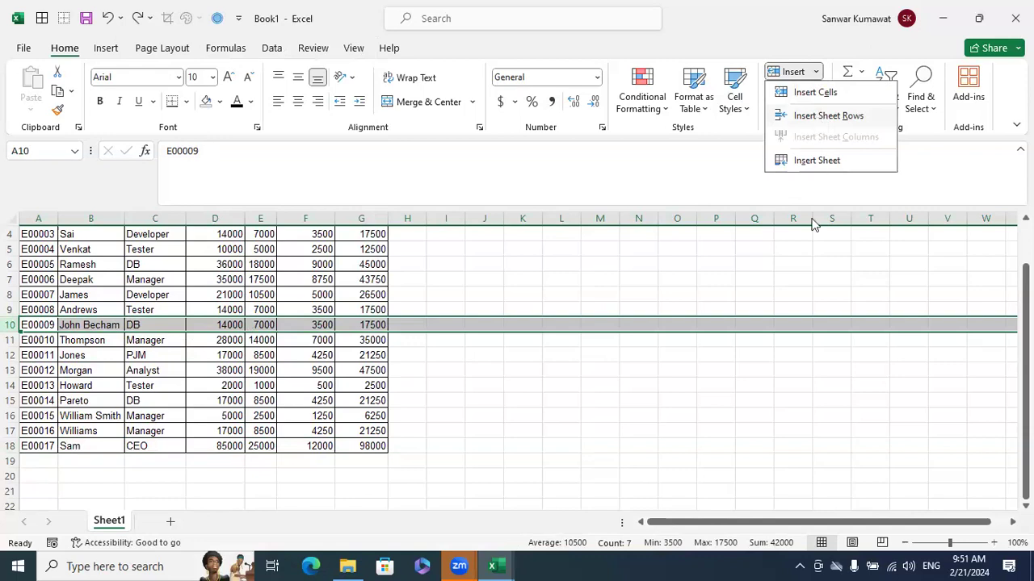
pyautogui.click(479, 417)
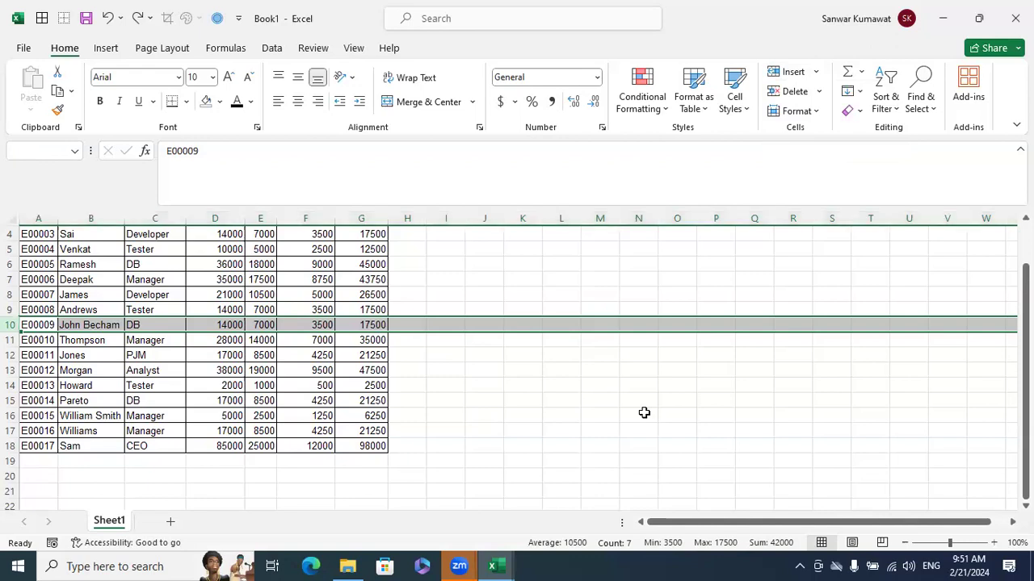
pyautogui.hotkey('ctrl', 'shift', '+')
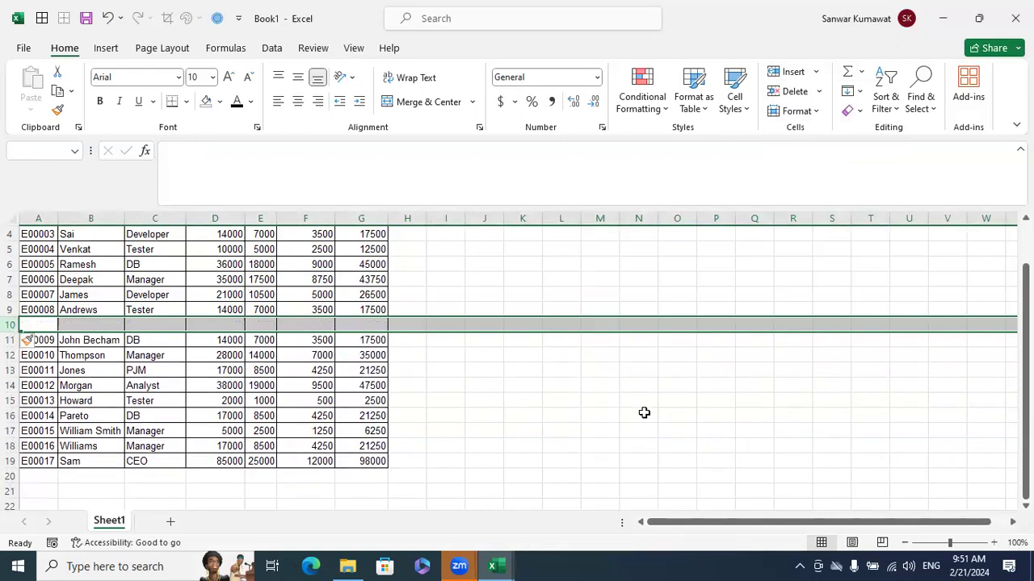
pyautogui.hotkey('ctrl', 'shift', '+')
pyautogui.hotkey('ctrl', 'shift', '+')
pyautogui.hotkey('ctrl', 'shift', '+')
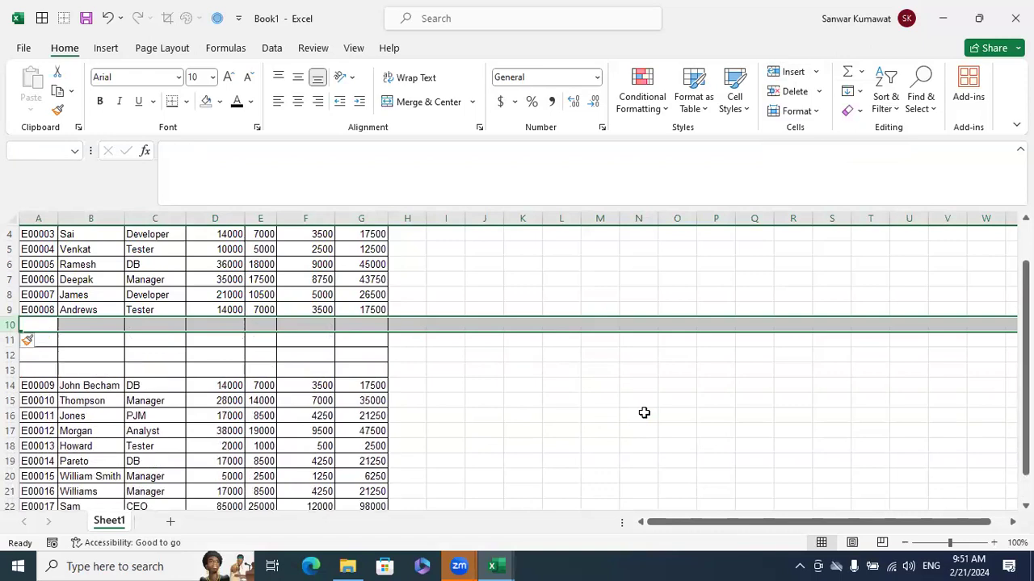
# Delete the four blank rows starting at row 10
pyautogui.hotkey('ctrl', '-')
pyautogui.hotkey('ctrl', '-')
pyautogui.hotkey('ctrl', '-')
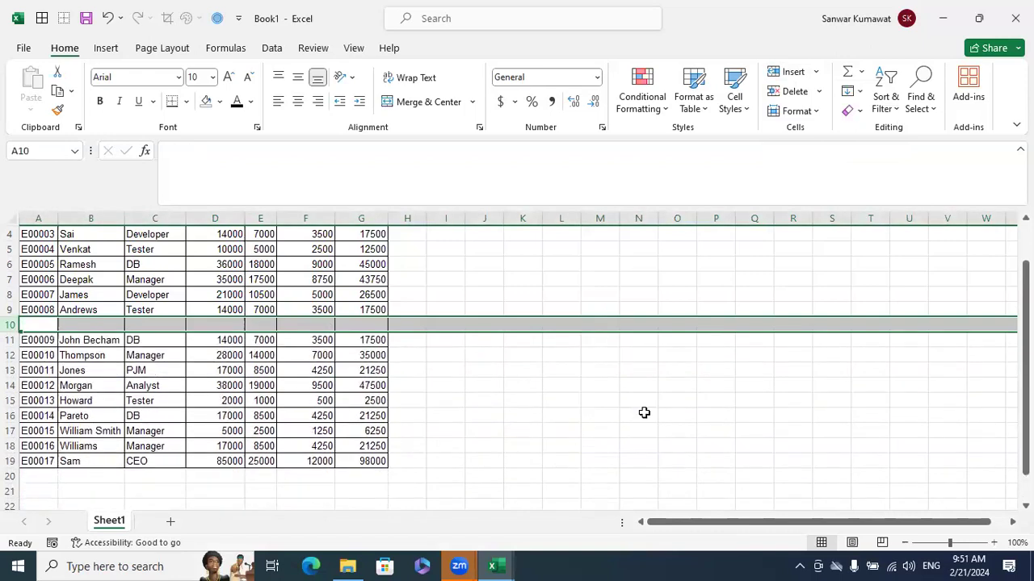
pyautogui.hotkey('ctrl', '-')
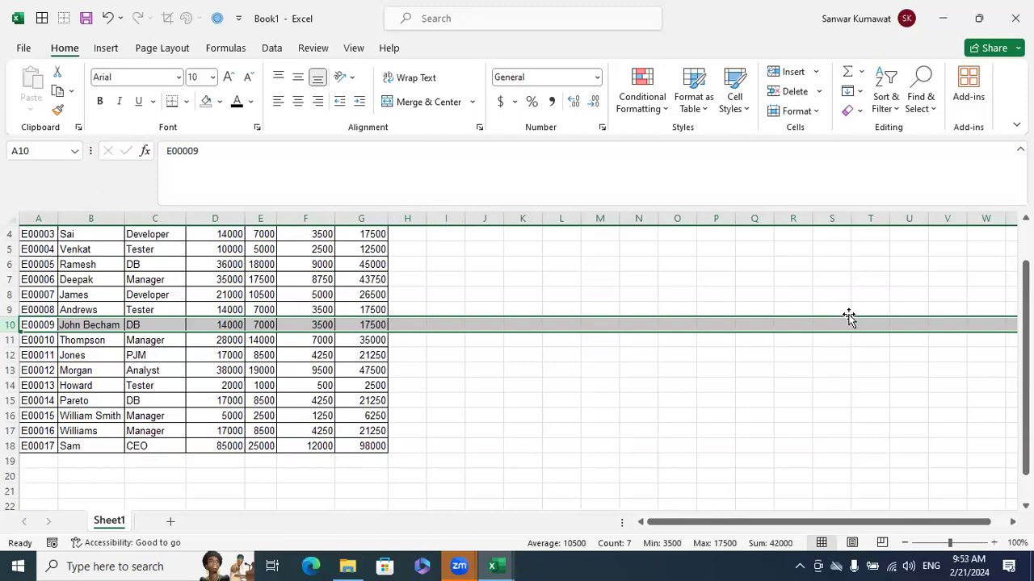
pyautogui.click(641, 294)
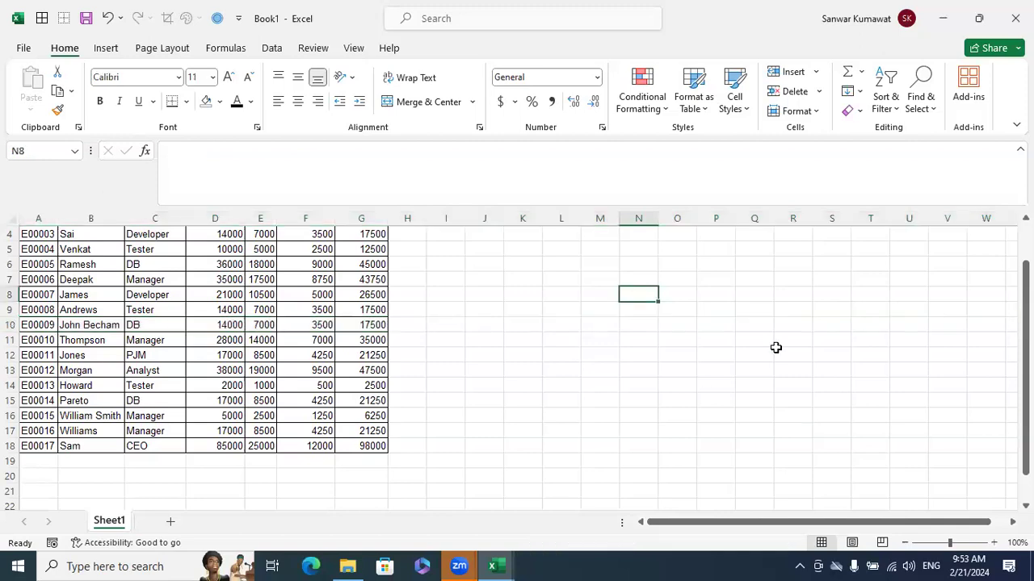
pyautogui.write('=')
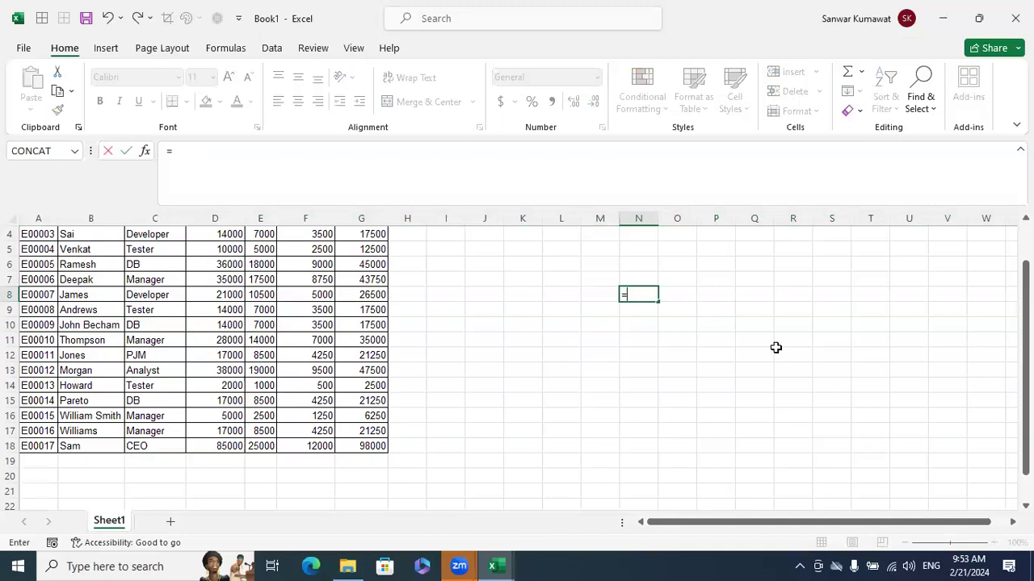
pyautogui.press('BackSpace')
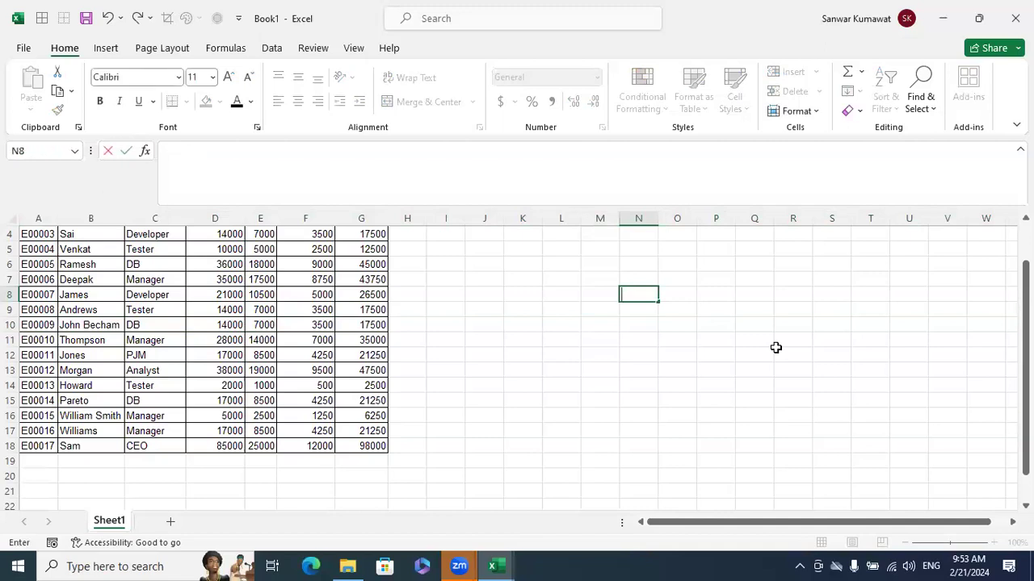
pyautogui.write('+')
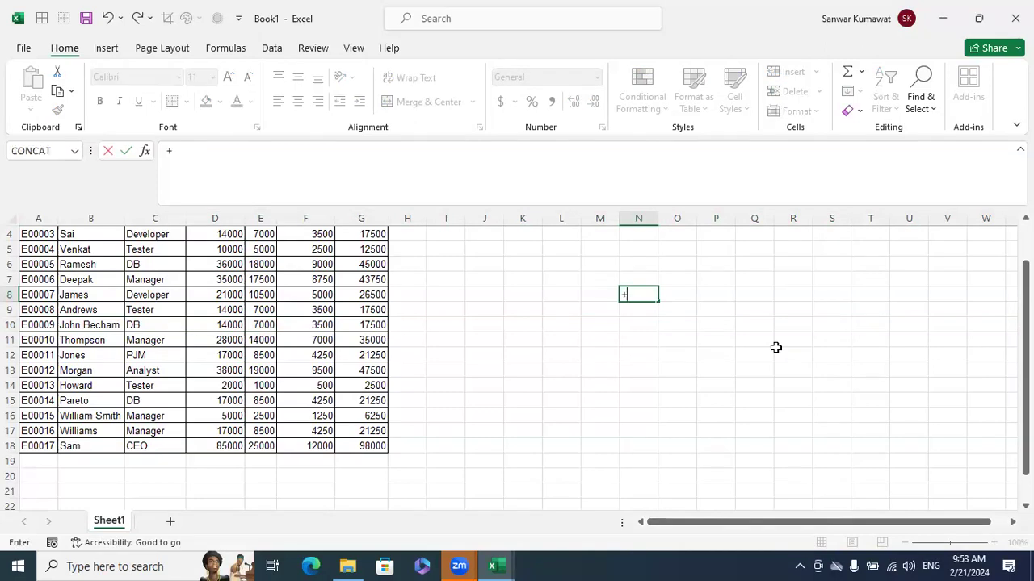
pyautogui.press('BackSpace')
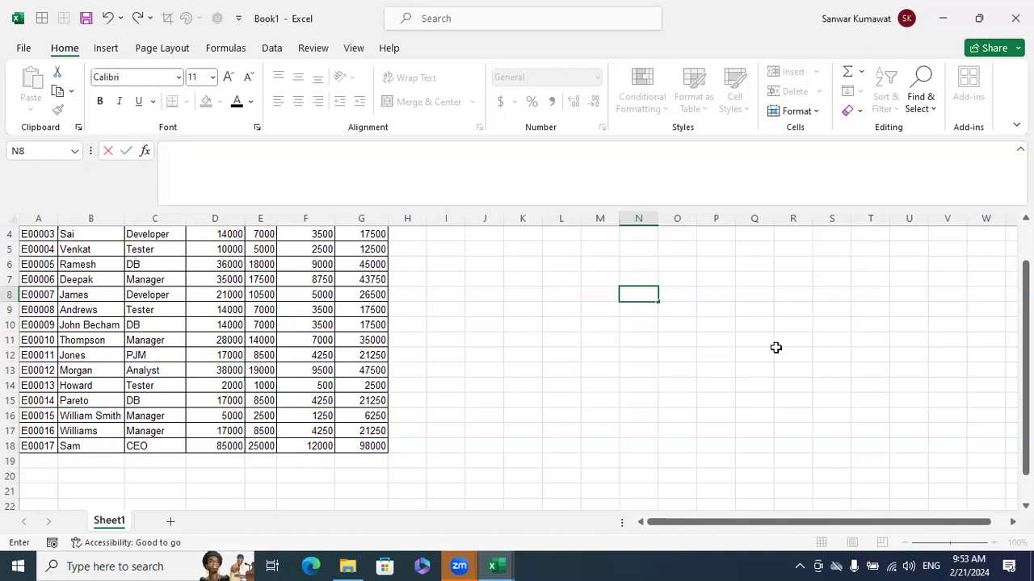
# Insert one blank row above row 9 of the employee table and delete it again
pyautogui.click(11, 310)
pyautogui.hotkey('ctrl', 'shift', '+')
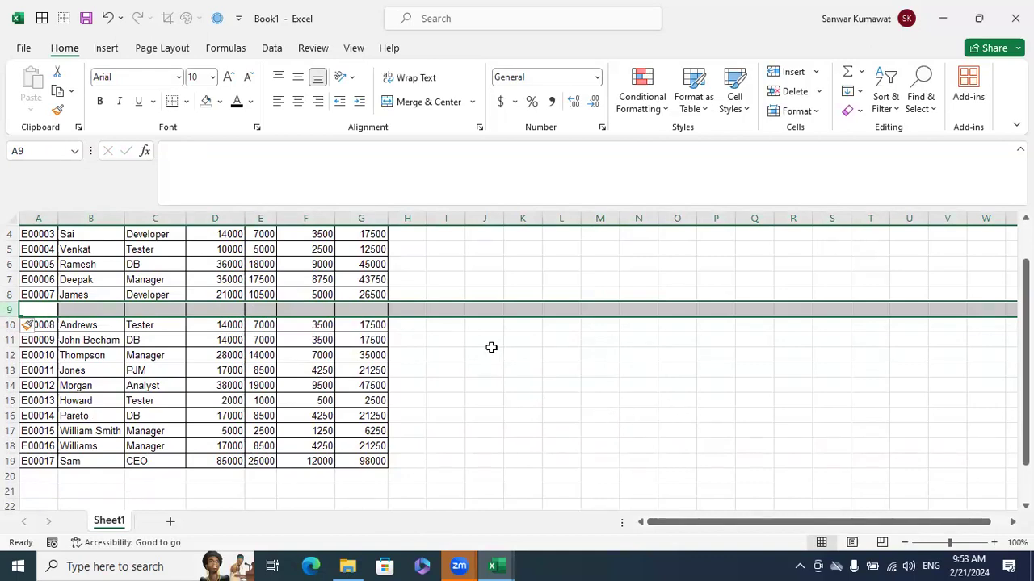
pyautogui.hotkey('ctrl', '-')
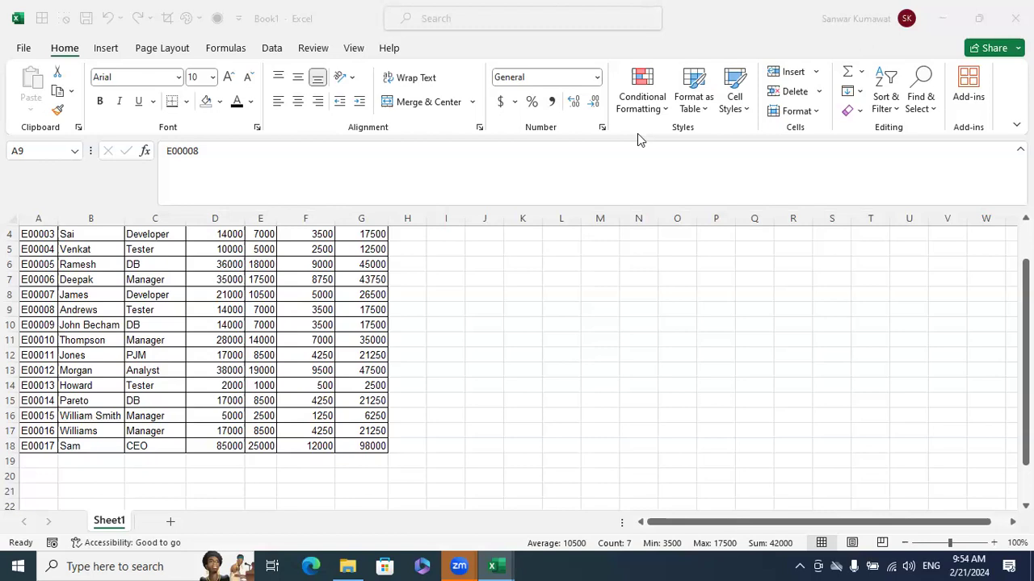
# Select row 9 and check the insert and delete options available for the whole row
pyautogui.click(355, 309)
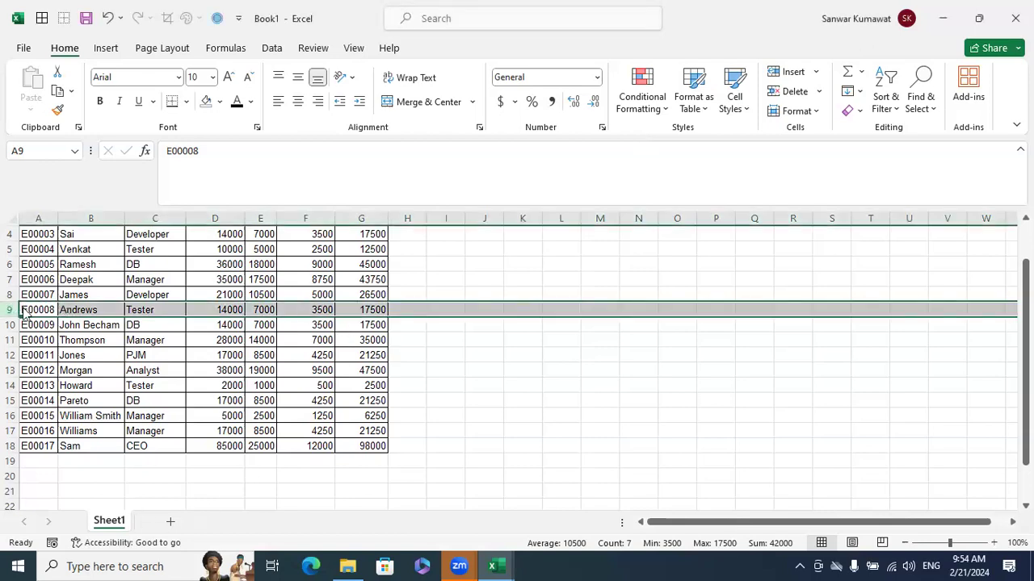
pyautogui.rightClick(11, 311)
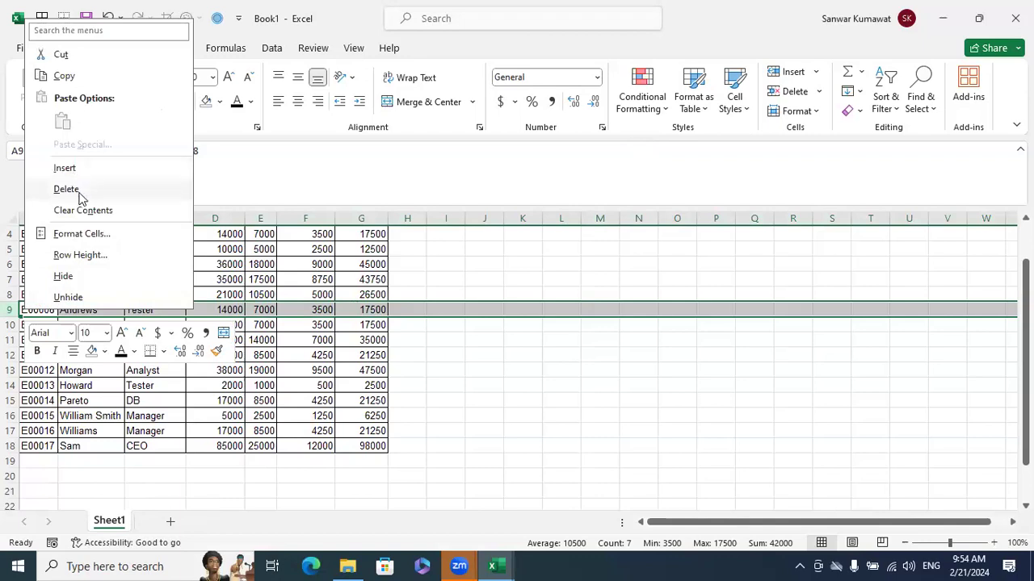
pyautogui.click(821, 239)
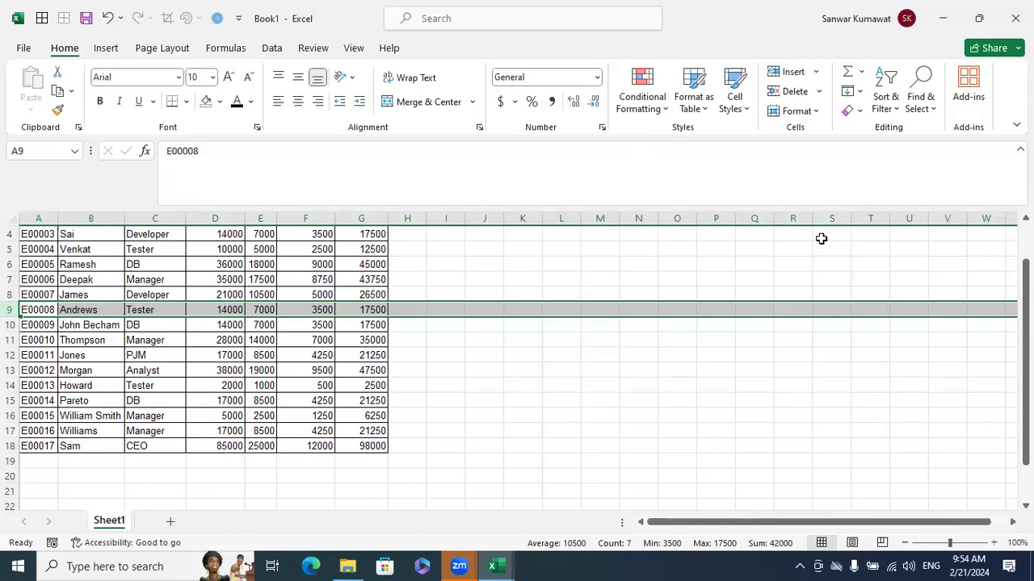
pyautogui.click(814, 74)
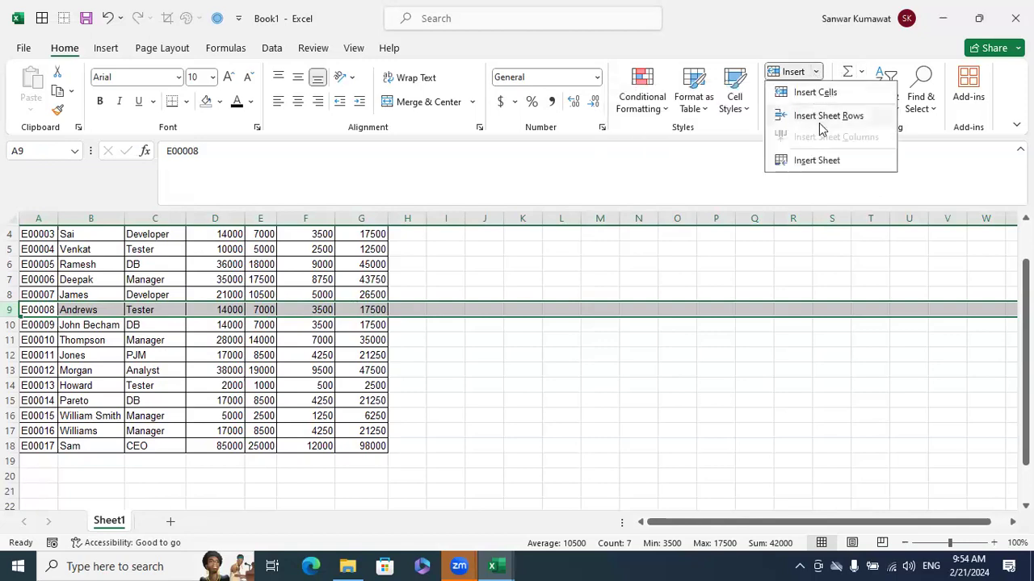
pyautogui.click(730, 394)
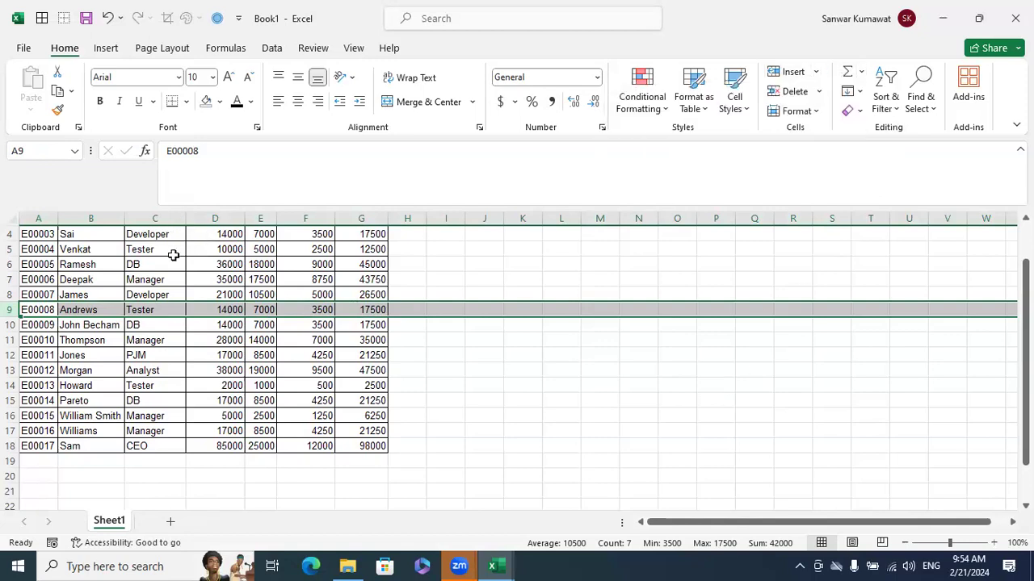
# Insert a blank column before column C of the employee table and undo it, twice
pyautogui.click(164, 222)
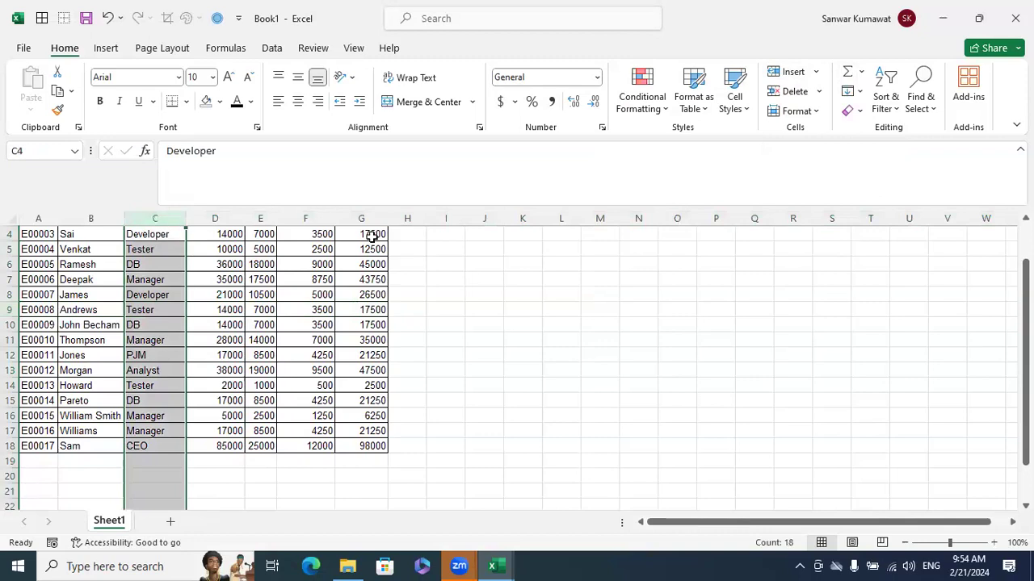
pyautogui.rightClick(150, 222)
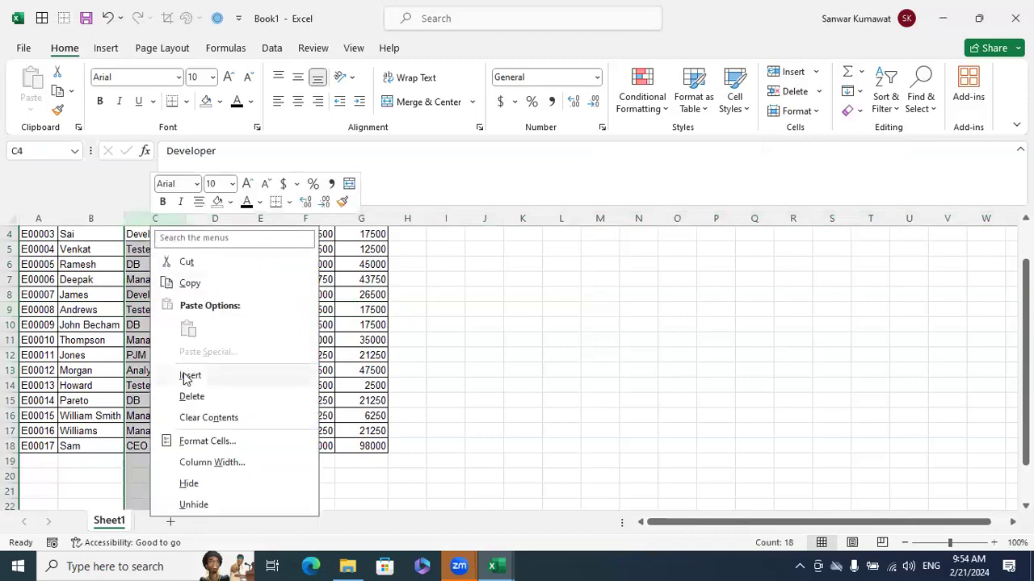
pyautogui.press('Escape')
pyautogui.hotkey('ctrl', 'shift', '+')
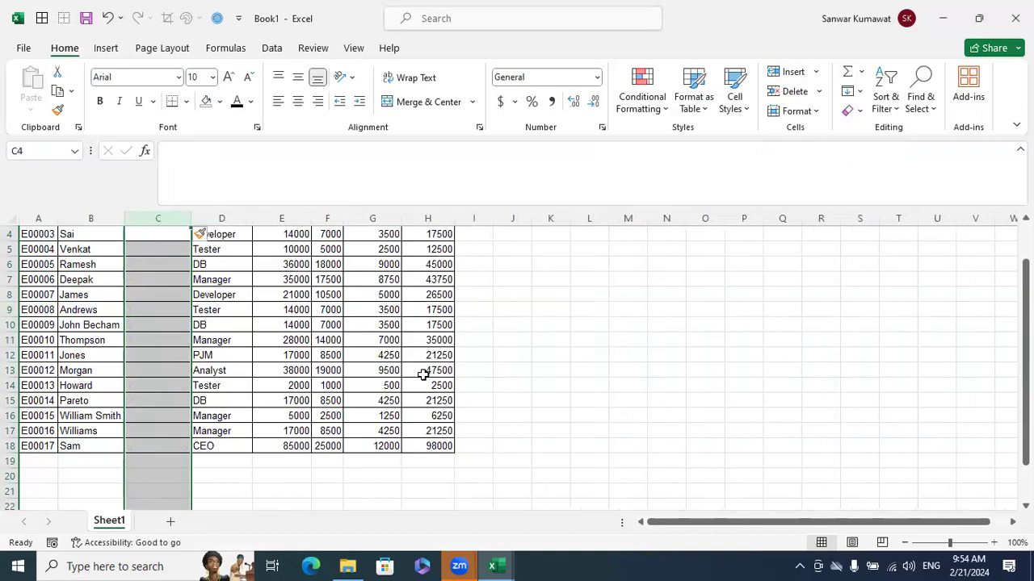
pyautogui.hotkey('ctrl', 'z')
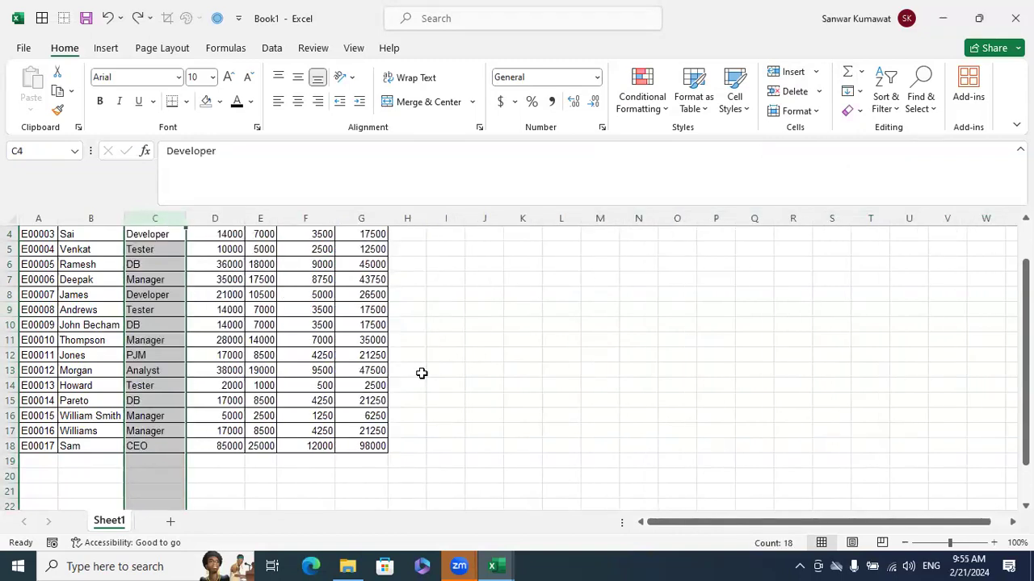
pyautogui.hotkey('ctrl', 'shift', '+')
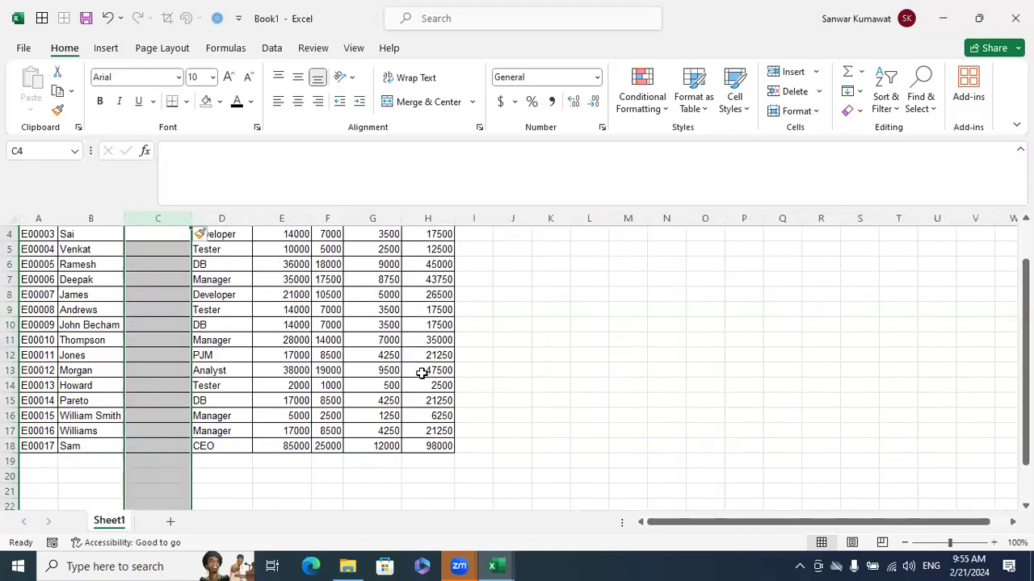
pyautogui.hotkey('ctrl', 'z')
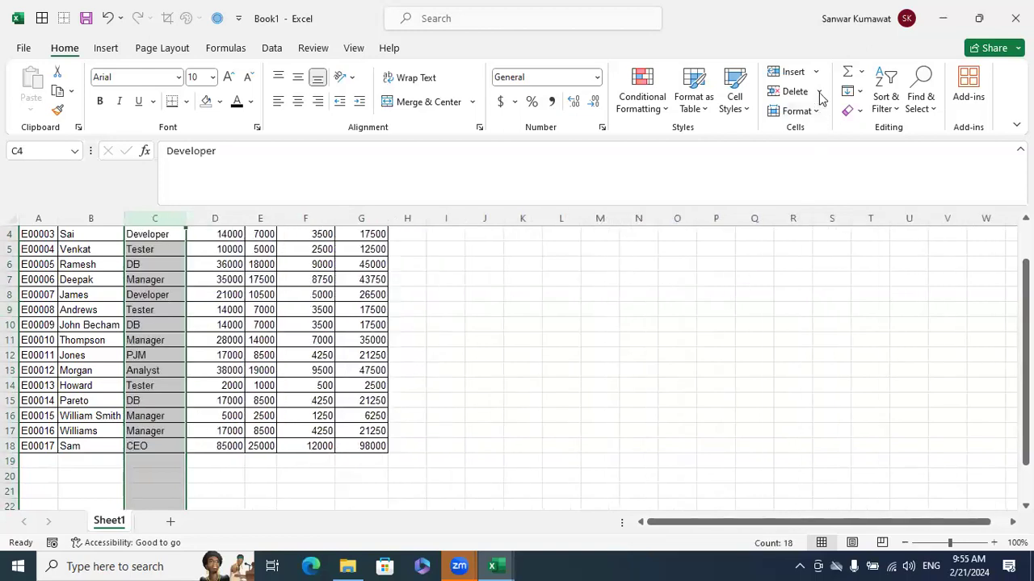
pyautogui.click(533, 358)
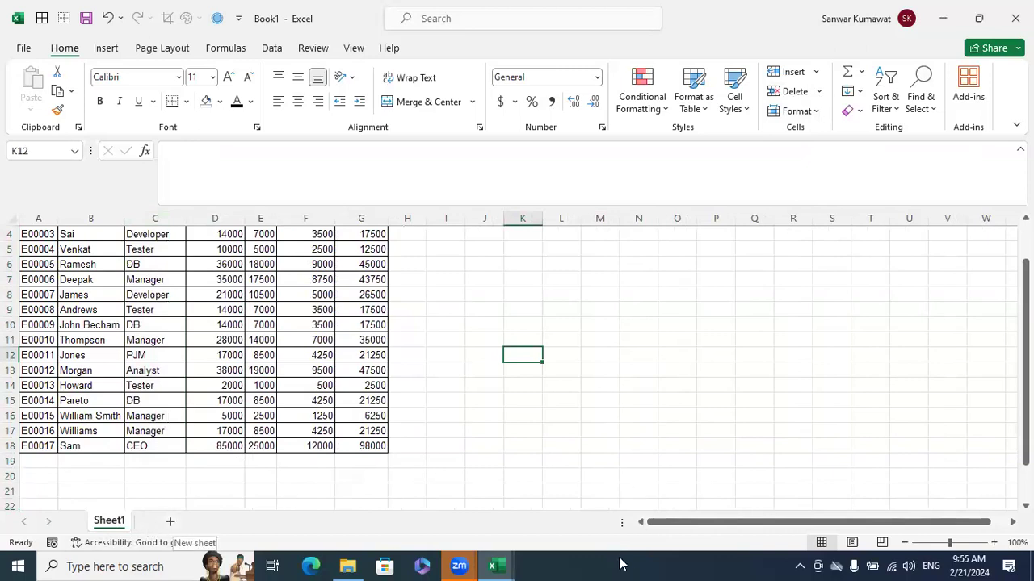
# Switch to the Excelytics - Excel Training workbook, add a blank sheet after the Filling sheet and delete it
pyautogui.moveTo(495, 566)
pyautogui.click(488, 465)
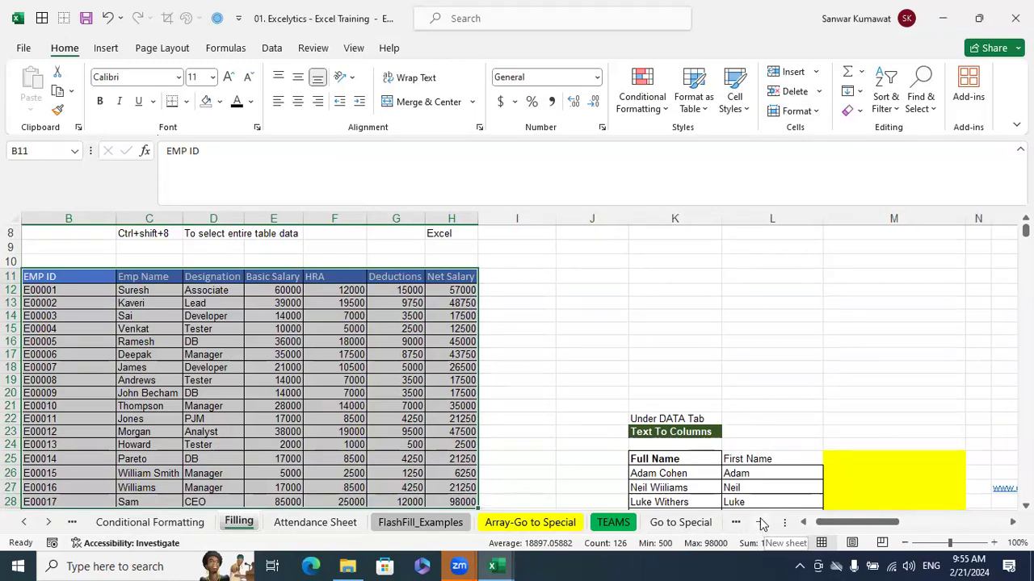
pyautogui.click(762, 525)
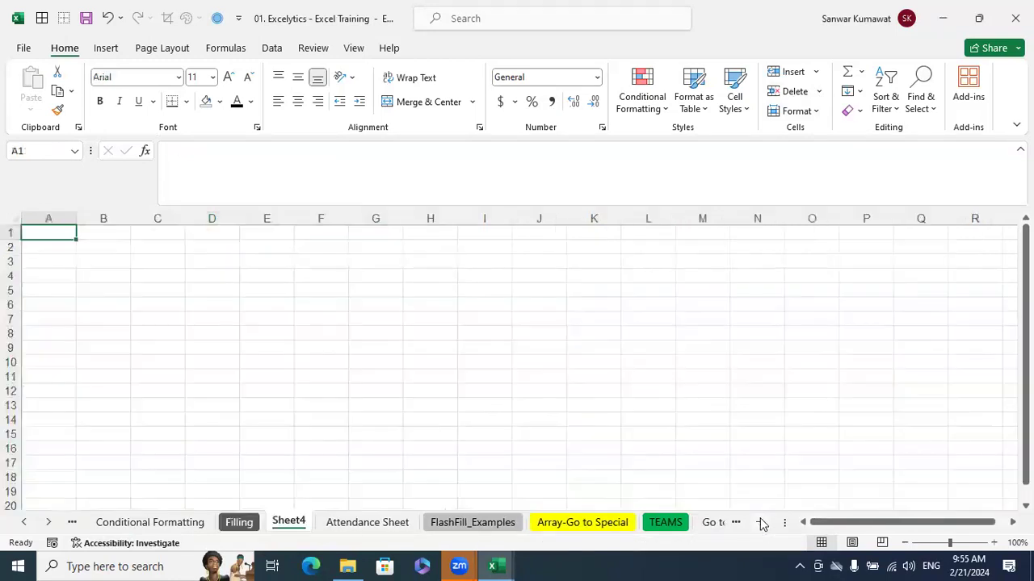
pyautogui.rightClick(288, 523)
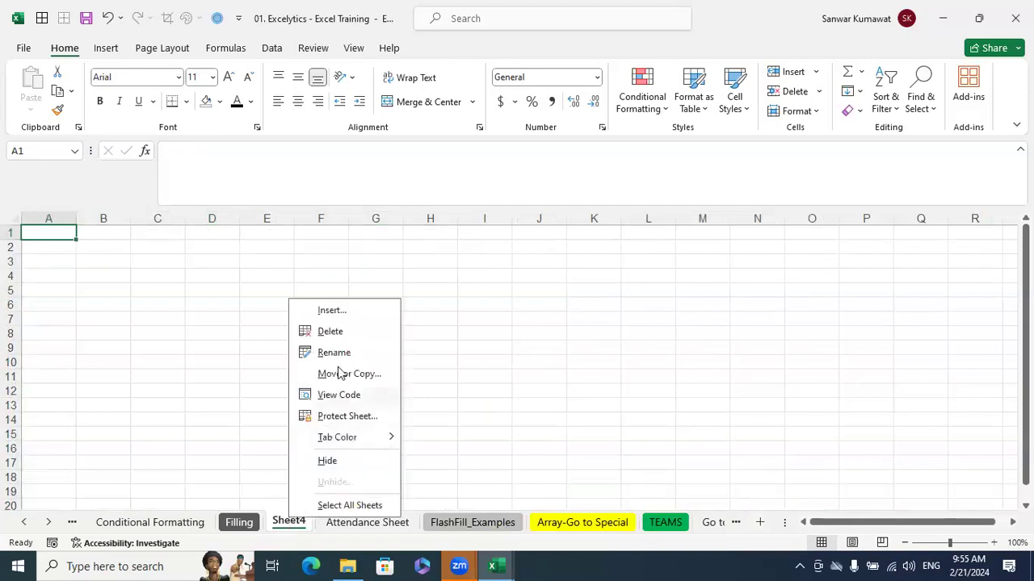
pyautogui.click(331, 332)
# Review the object types offered for insertion before the Attendance Sheet and leave without inserting anything
pyautogui.rightClick(309, 524)
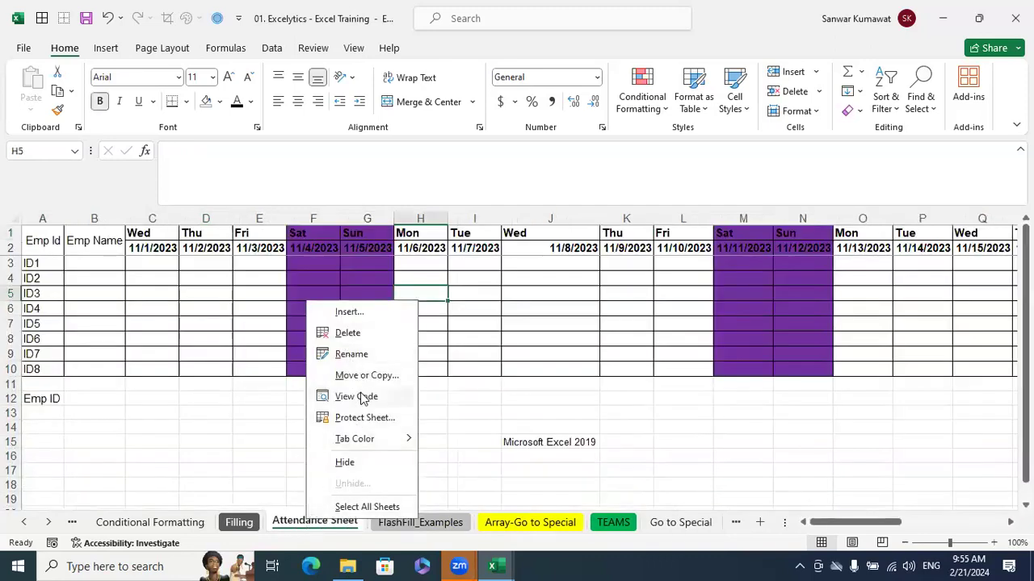
pyautogui.click(356, 314)
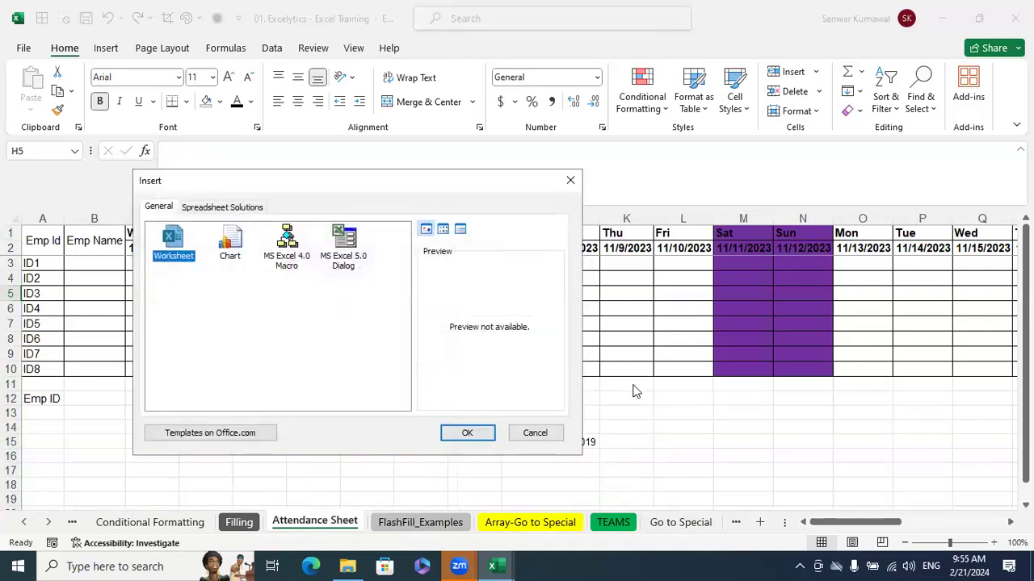
pyautogui.click(534, 433)
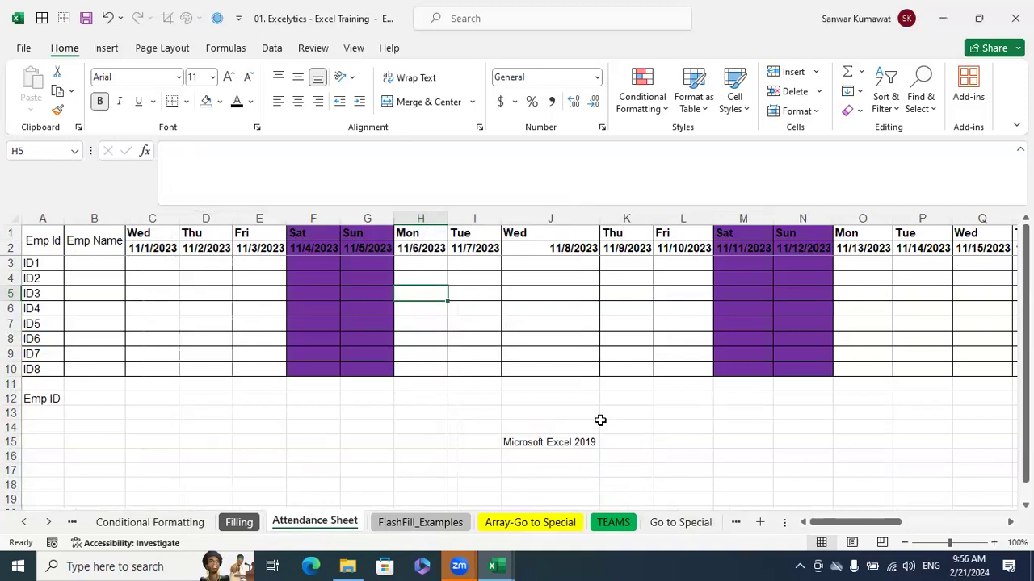
pyautogui.click(350, 75)
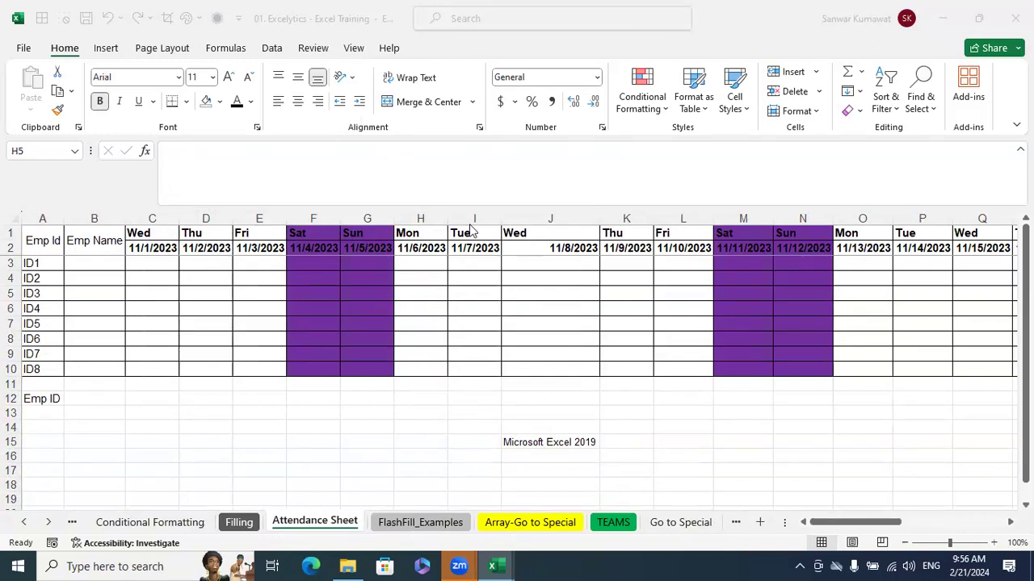
pyautogui.click(667, 404)
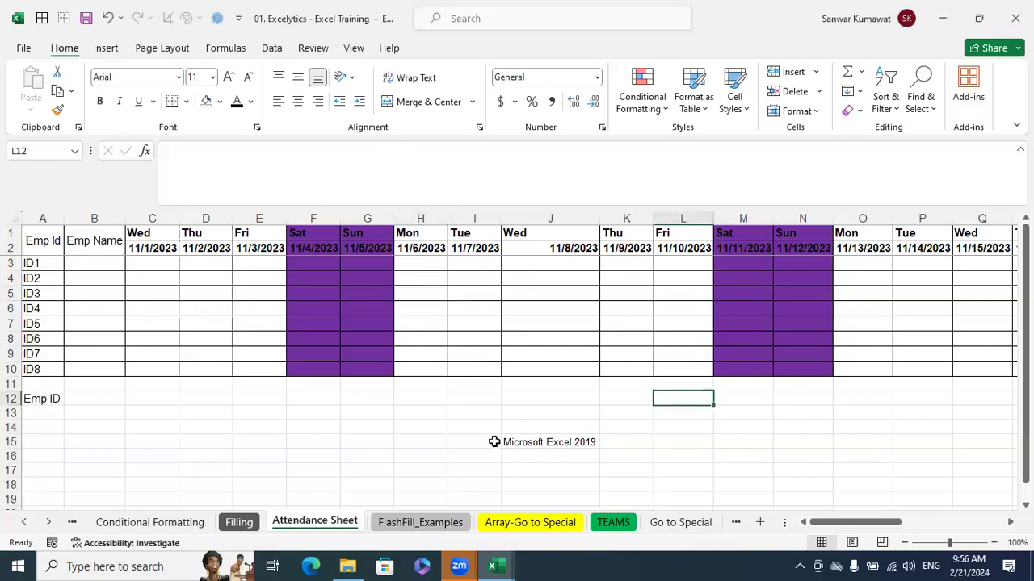
# Look over the Filling sheet, selecting the entire sheet, the EMP ID header in B11 and the range H2:H7
pyautogui.click(242, 523)
pyautogui.click(662, 321)
pyautogui.scroll(-4, 619, 331)
pyautogui.scroll(6, 619, 340)
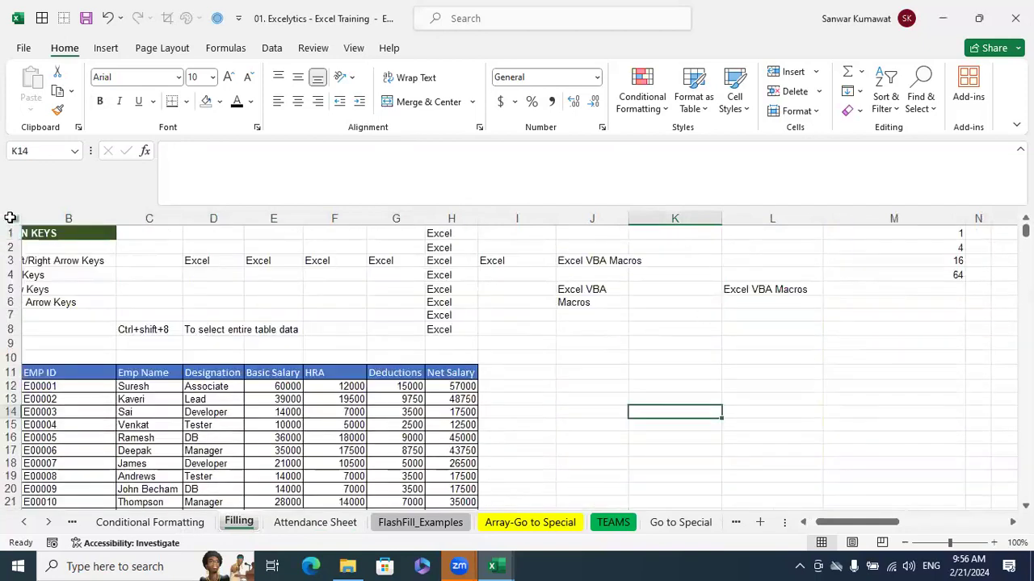
pyautogui.click(10, 216)
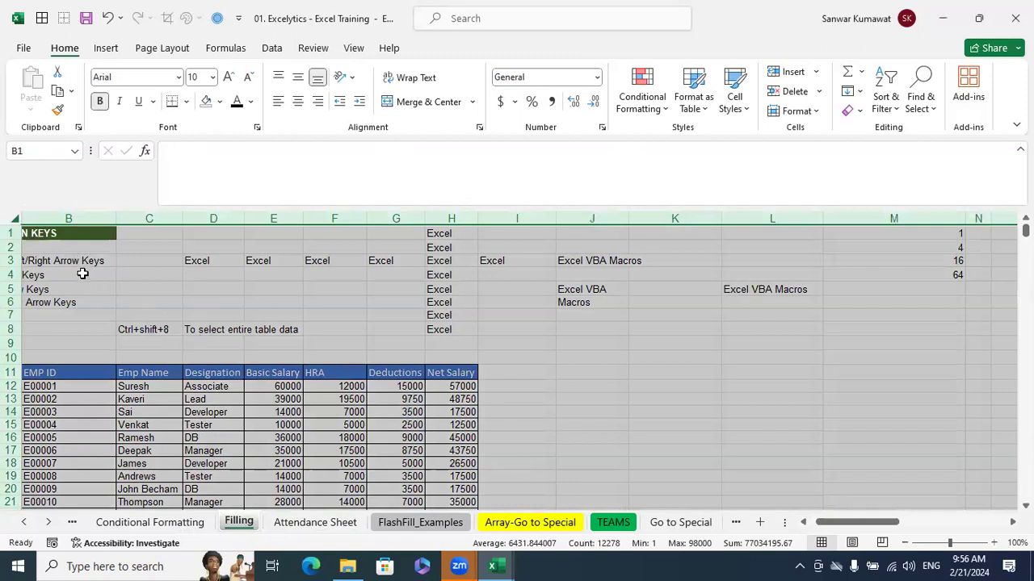
pyautogui.click(74, 368)
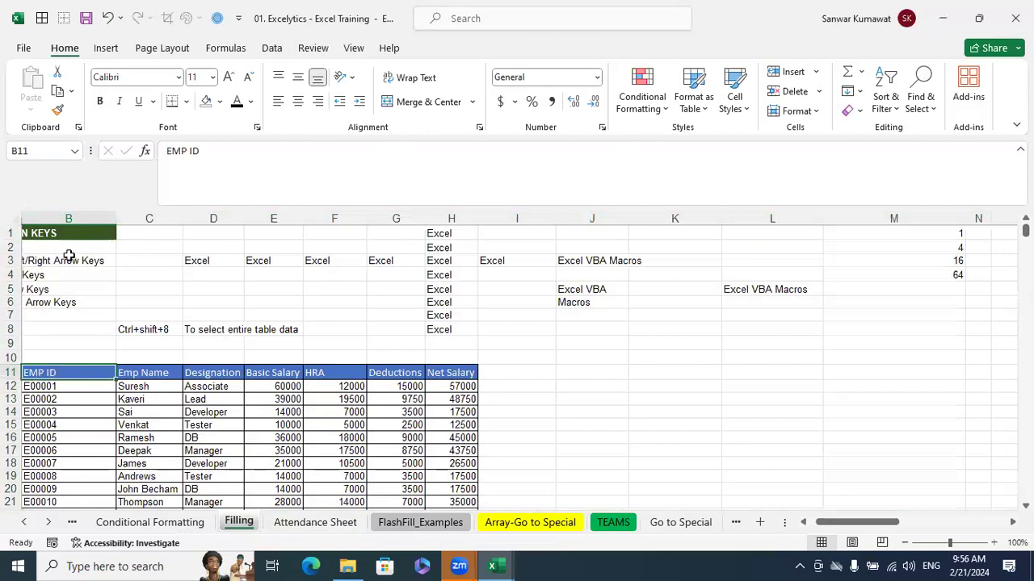
pyautogui.moveTo(440, 242); pyautogui.dragTo(448, 315)
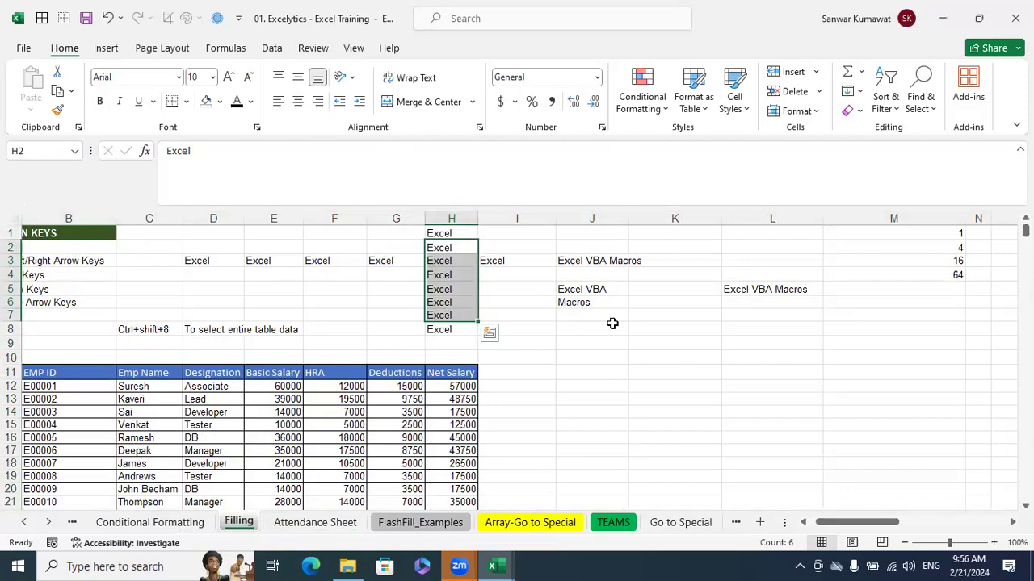
# Insert a blank worksheet before the Filling sheet
pyautogui.rightClick(240, 521)
pyautogui.click(296, 315)
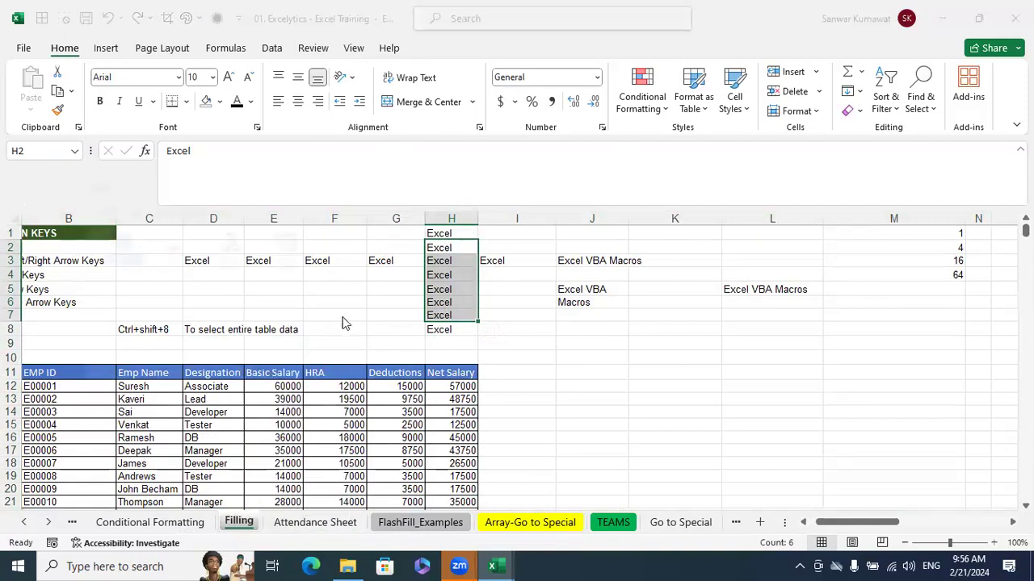
pyautogui.click(408, 433)
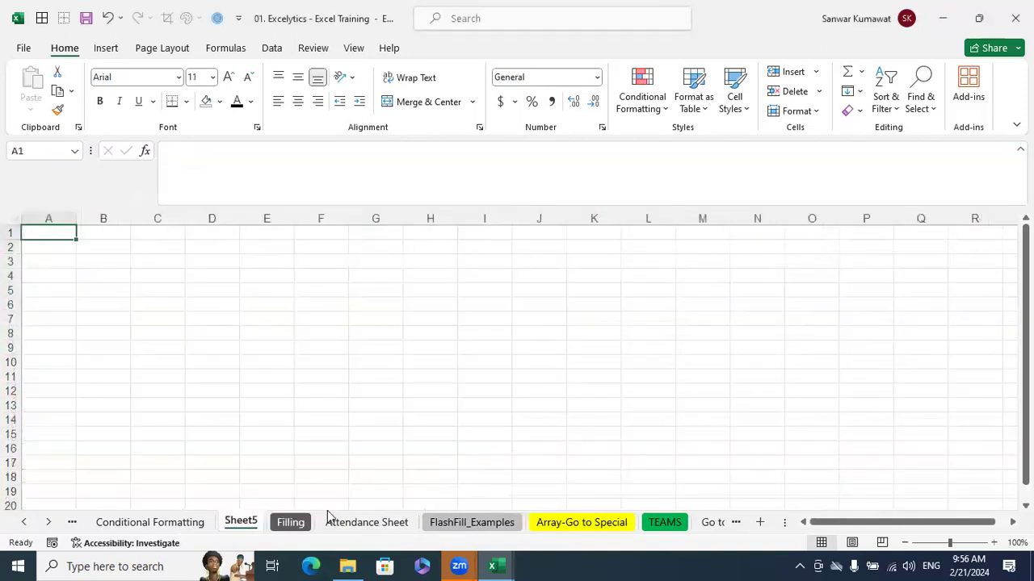
# Copy the entire contents of the Filling sheet and paste them over all cells of the blank sheet before it
pyautogui.click(291, 523)
pyautogui.click(14, 218)
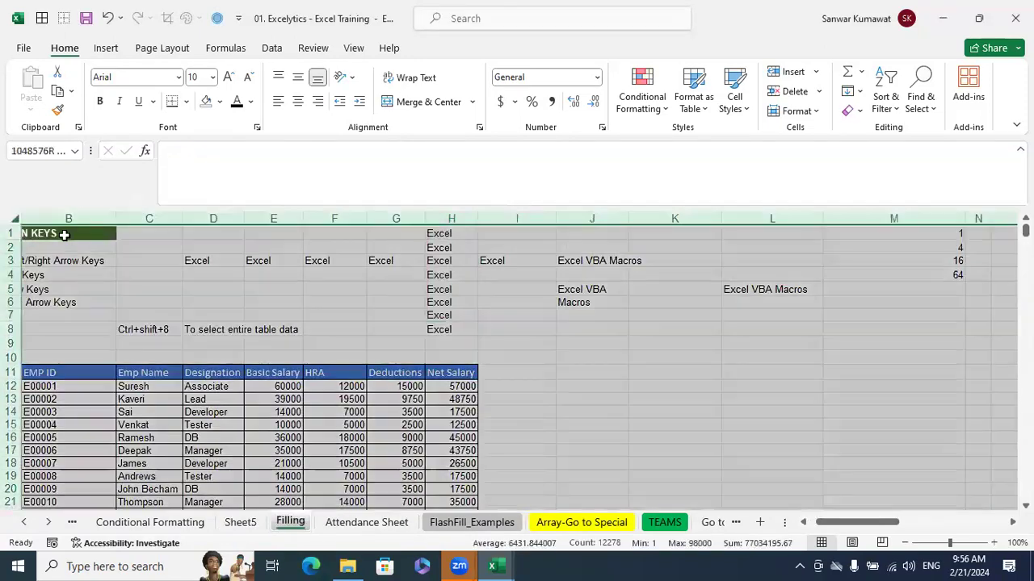
pyautogui.hotkey('ctrl', 'c')
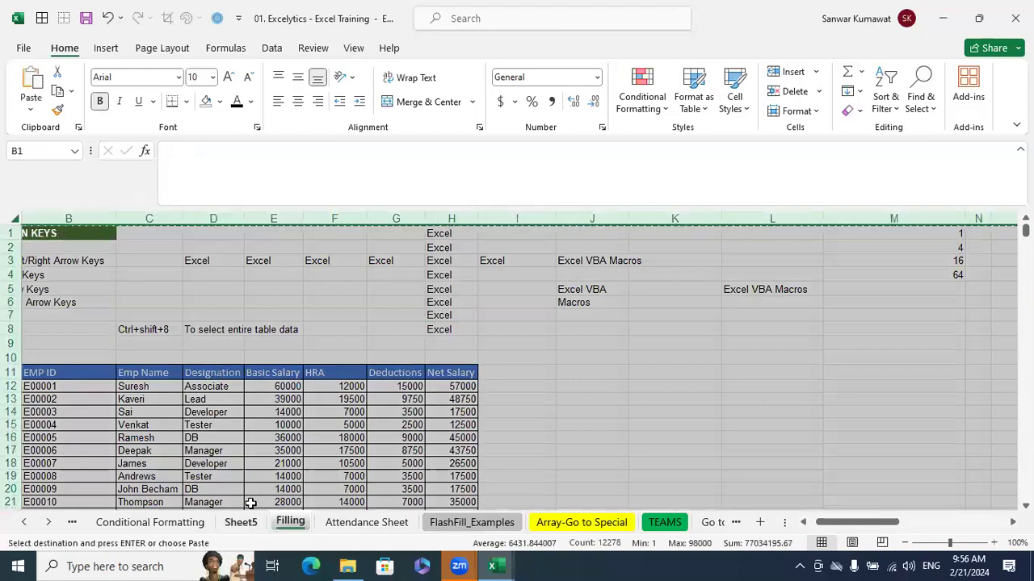
pyautogui.click(241, 523)
pyautogui.click(16, 219)
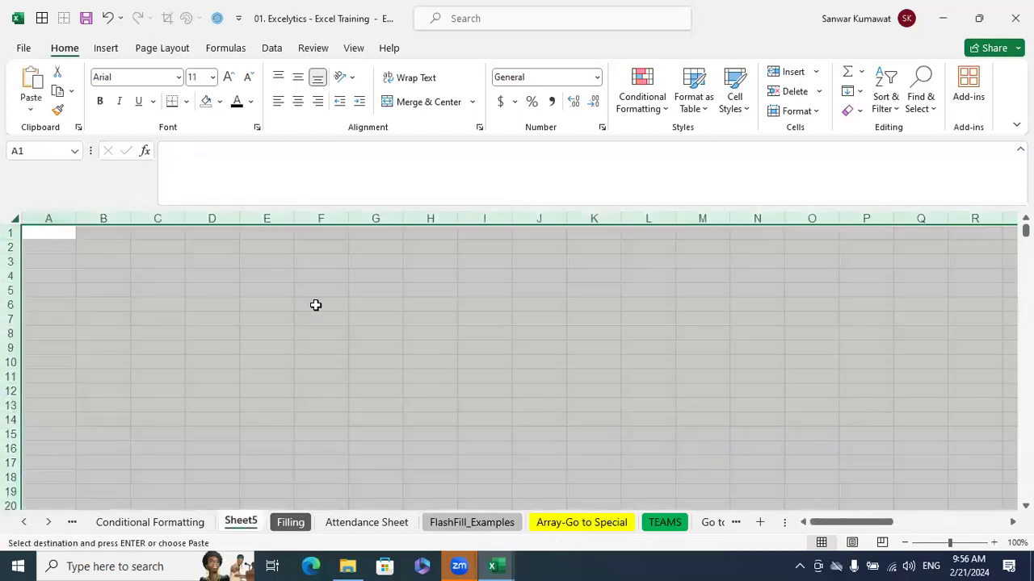
pyautogui.hotkey('ctrl', 'v')
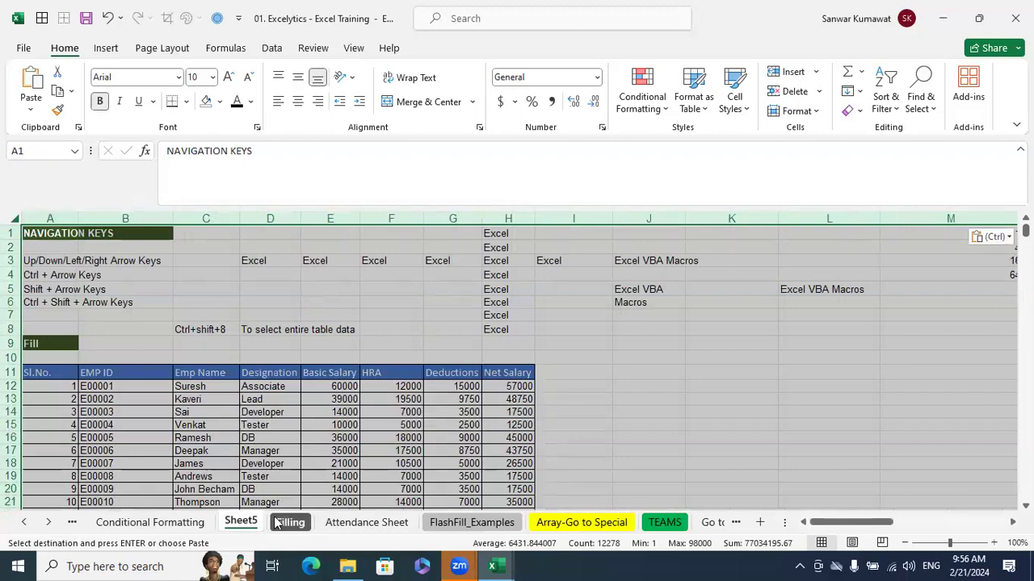
# Permanently delete the sheet holding the pasted copy of the Filling data
pyautogui.rightClick(240, 520)
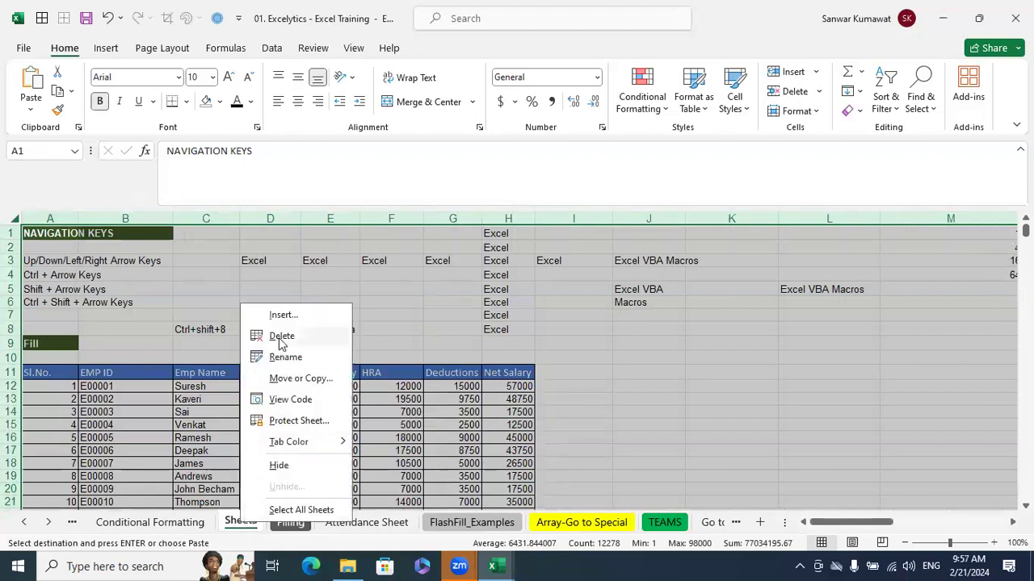
pyautogui.click(282, 337)
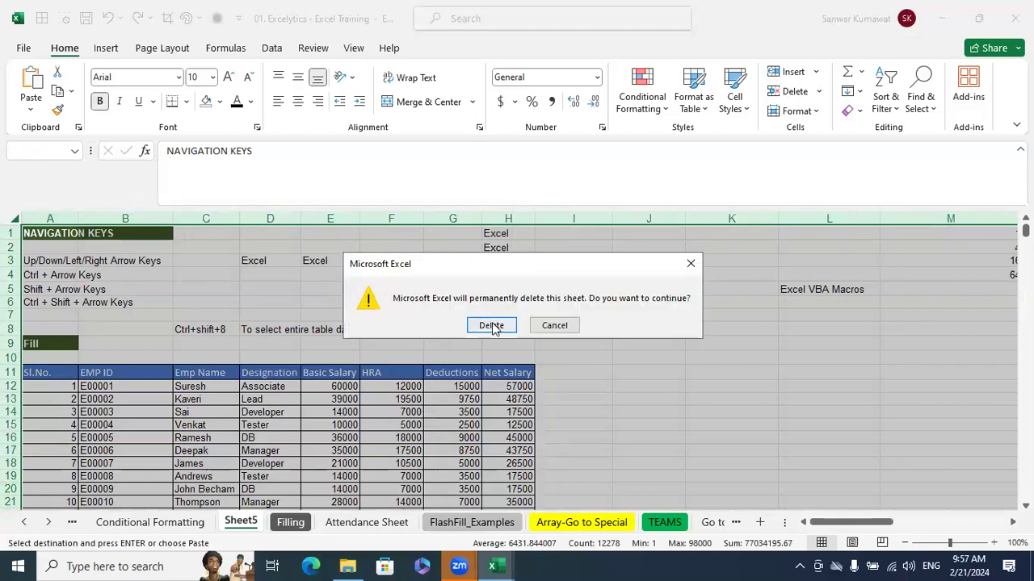
pyautogui.click(492, 323)
pyautogui.click(671, 358)
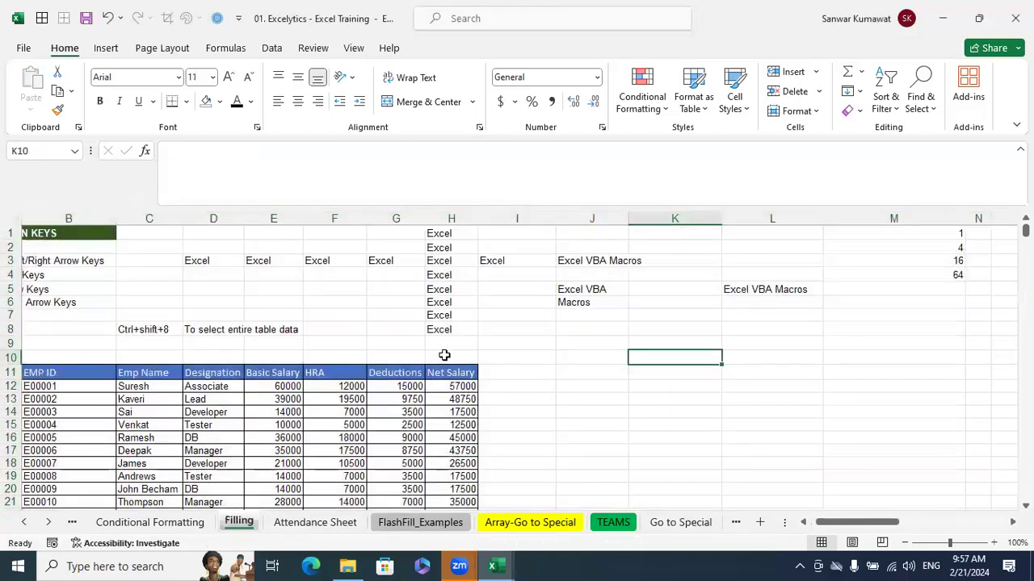
# Create a copy of the Filling sheet placed directly before the original in the same workbook using Move or Copy
pyautogui.rightClick(246, 523)
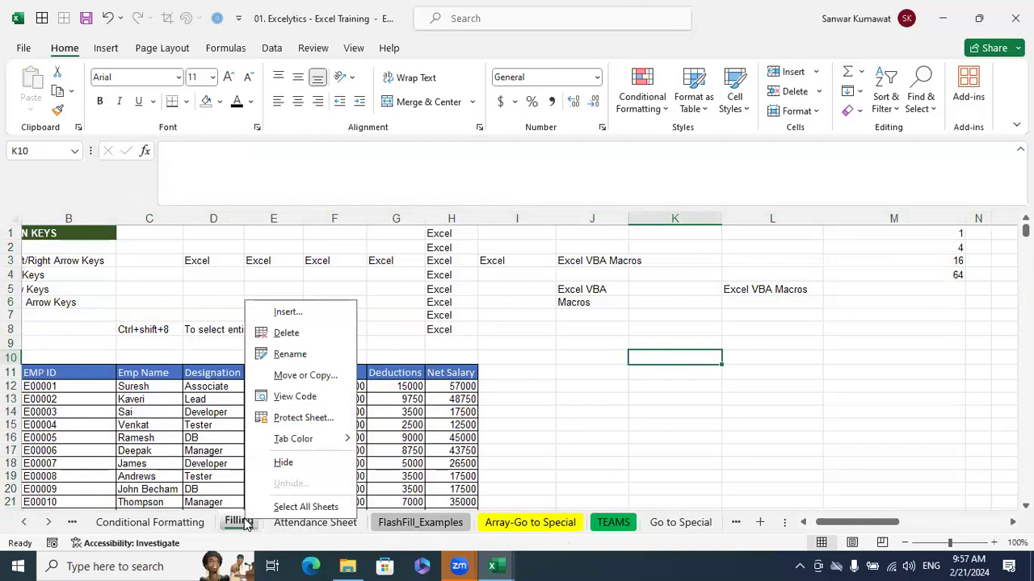
pyautogui.click(309, 375)
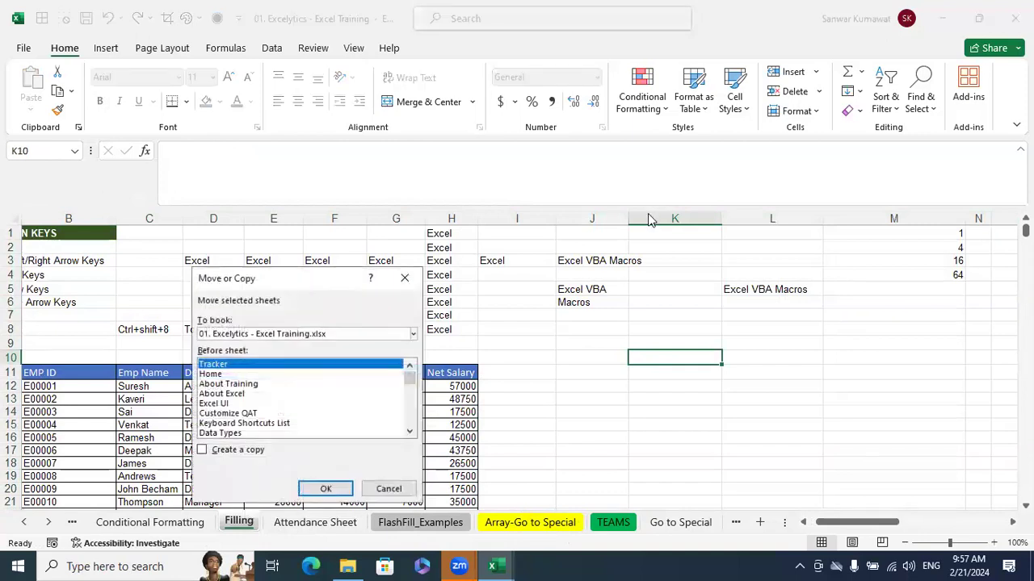
pyautogui.click(546, 380)
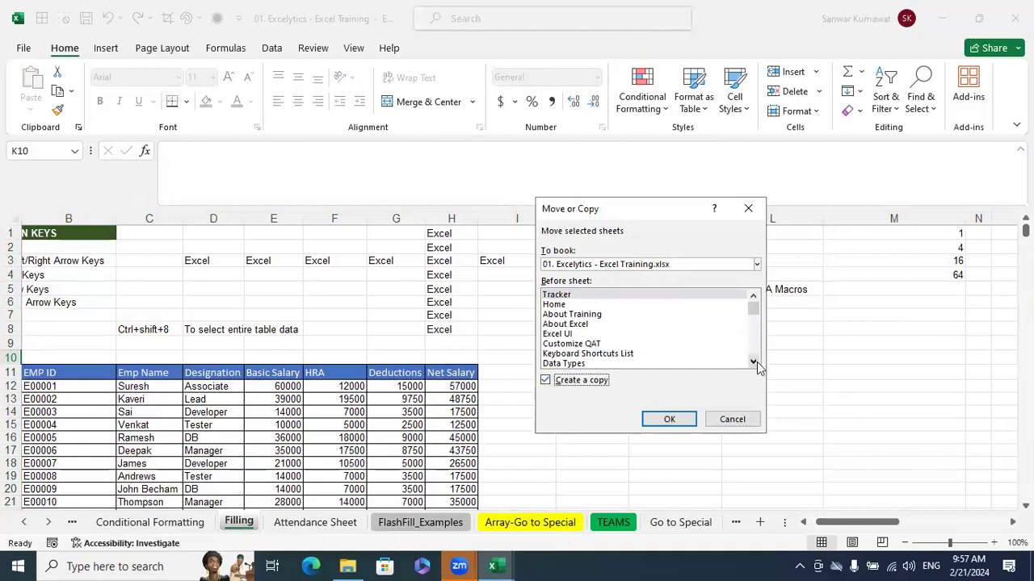
pyautogui.moveTo(753, 364); pyautogui.dragTo(752, 363)
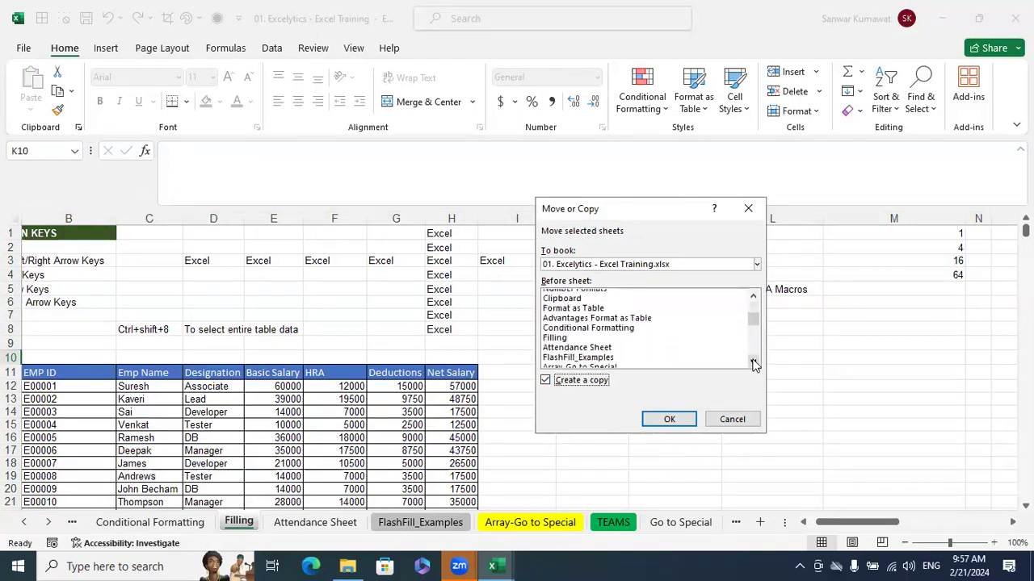
pyautogui.click(565, 338)
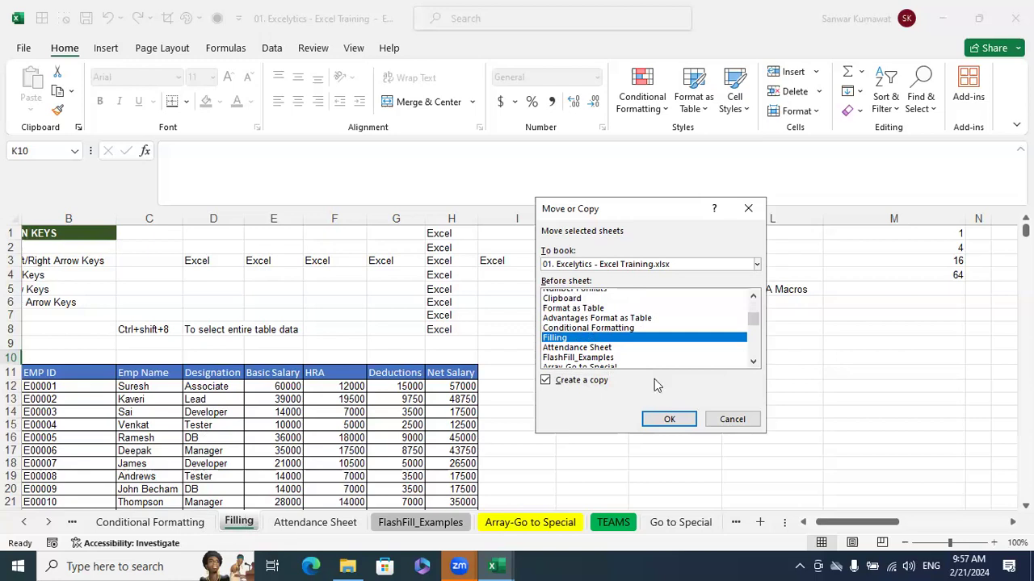
pyautogui.click(562, 333)
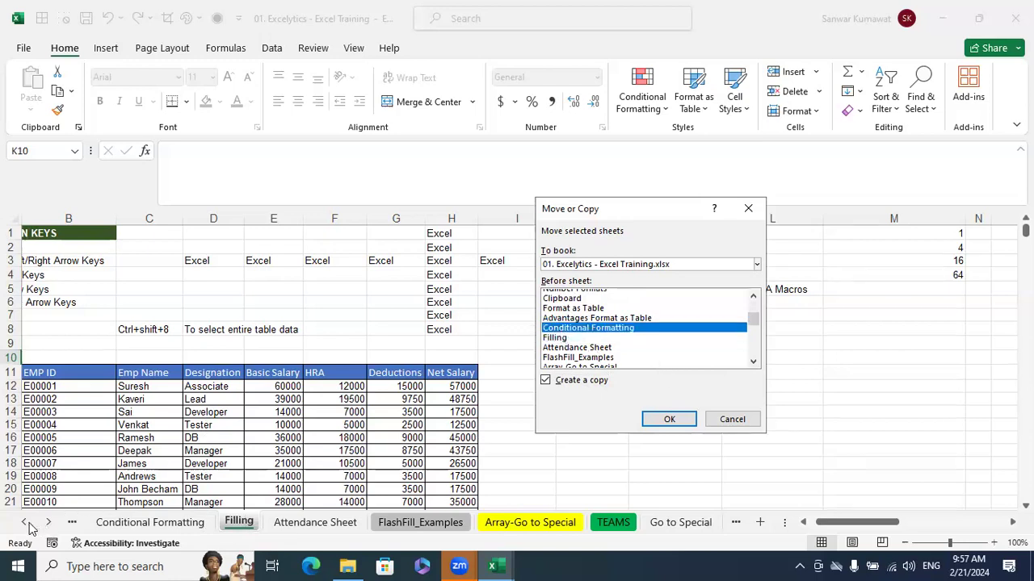
pyautogui.click(567, 338)
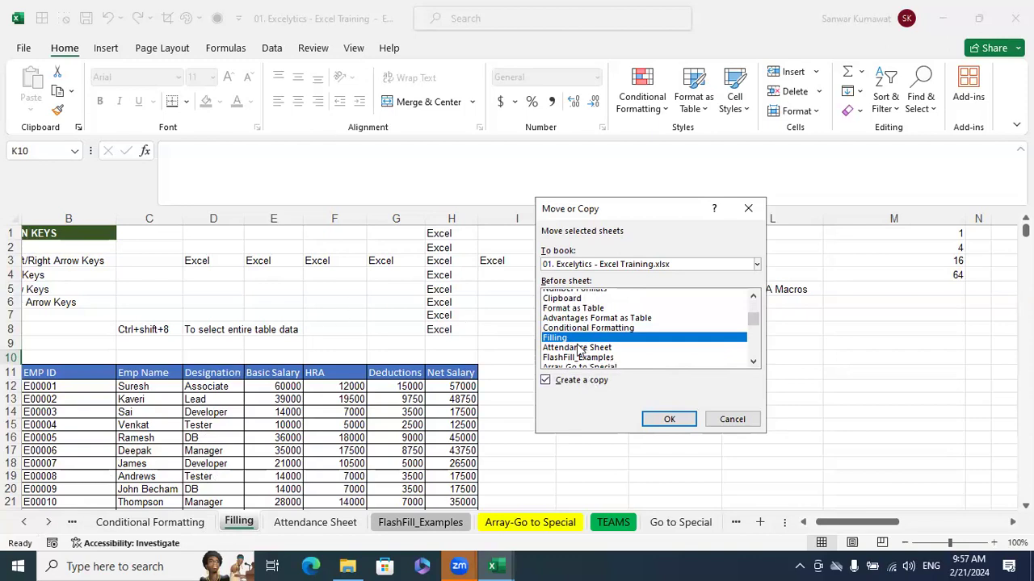
pyautogui.click(658, 419)
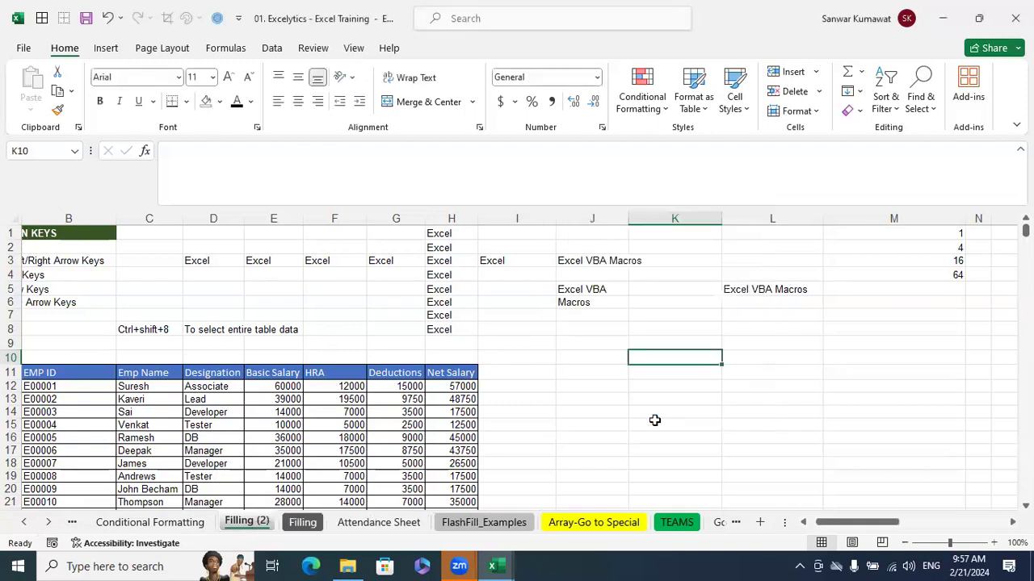
# Permanently delete the Filling (2) sheet and select cell I11 on the Filling sheet
pyautogui.rightClick(255, 524)
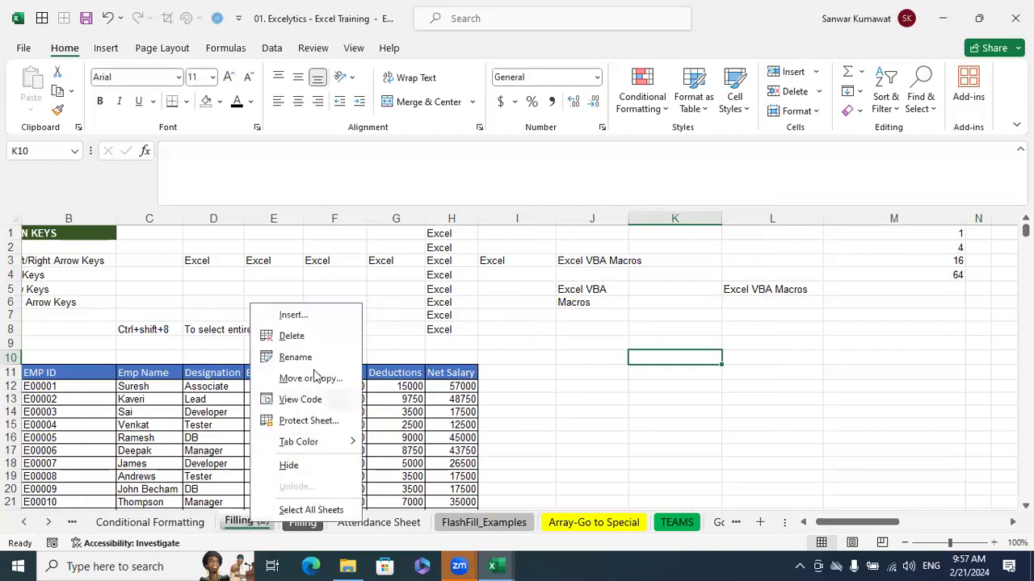
pyautogui.click(313, 339)
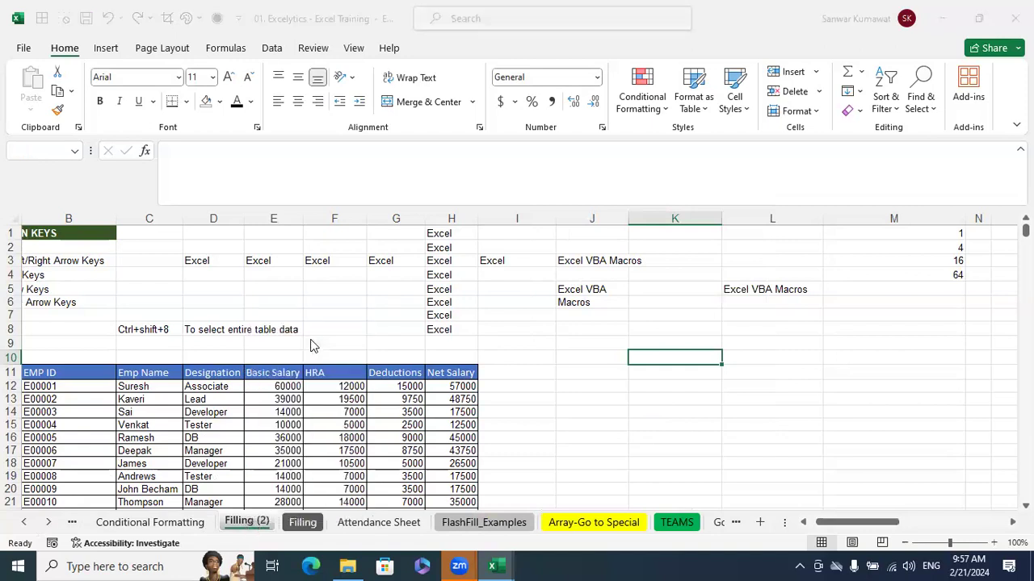
pyautogui.press('Return')
pyautogui.click(544, 370)
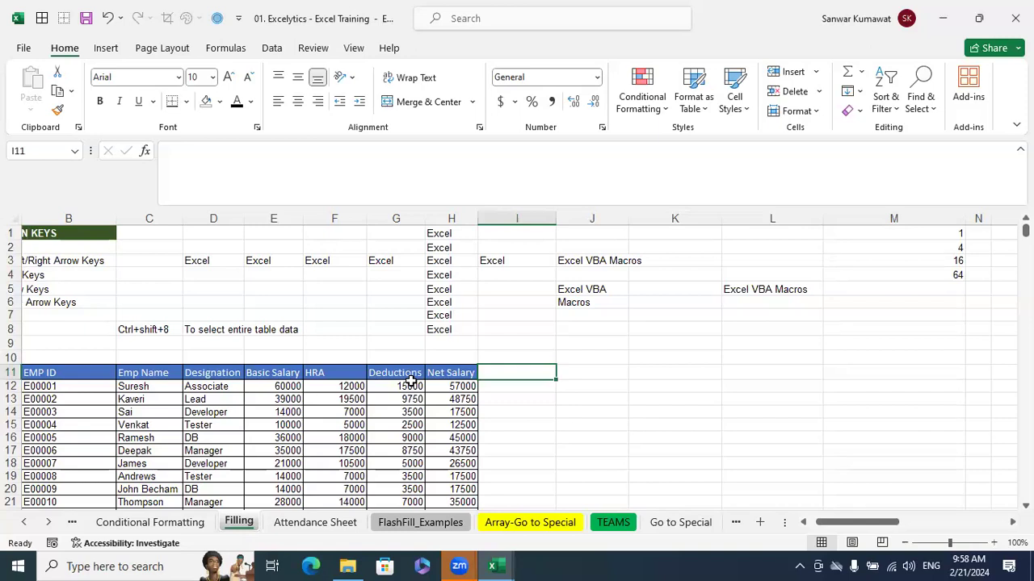
# Look at the employee data on Sheet1 of Book1 and return to the Excel Training workbook
pyautogui.click(492, 566)
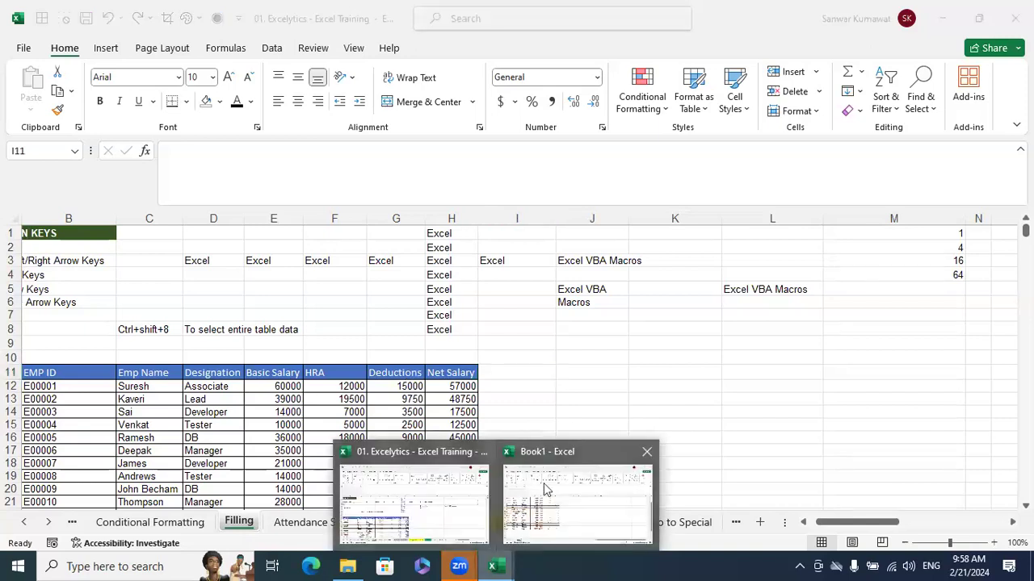
pyautogui.click(543, 483)
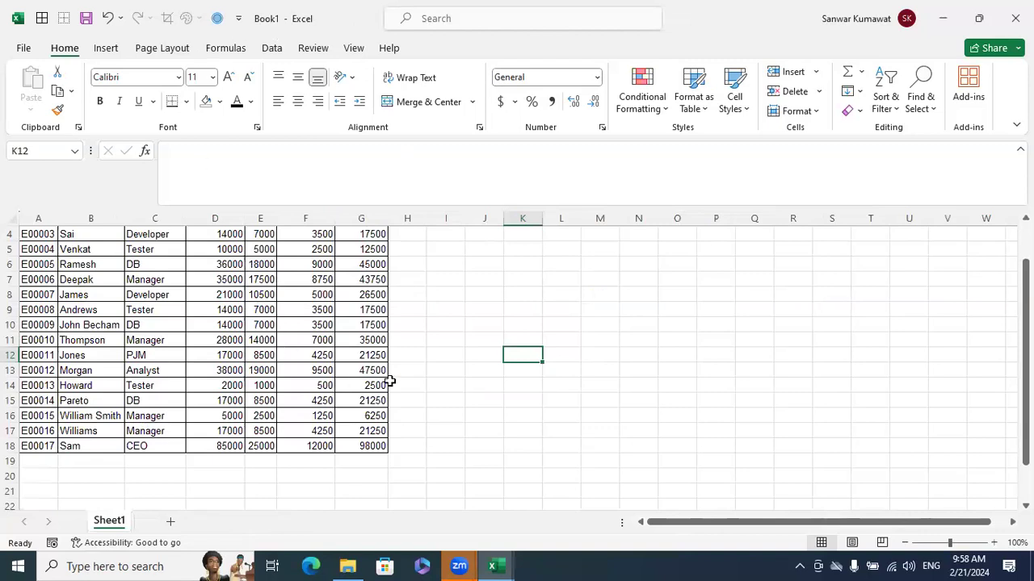
pyautogui.moveTo(492, 566)
pyautogui.click(403, 501)
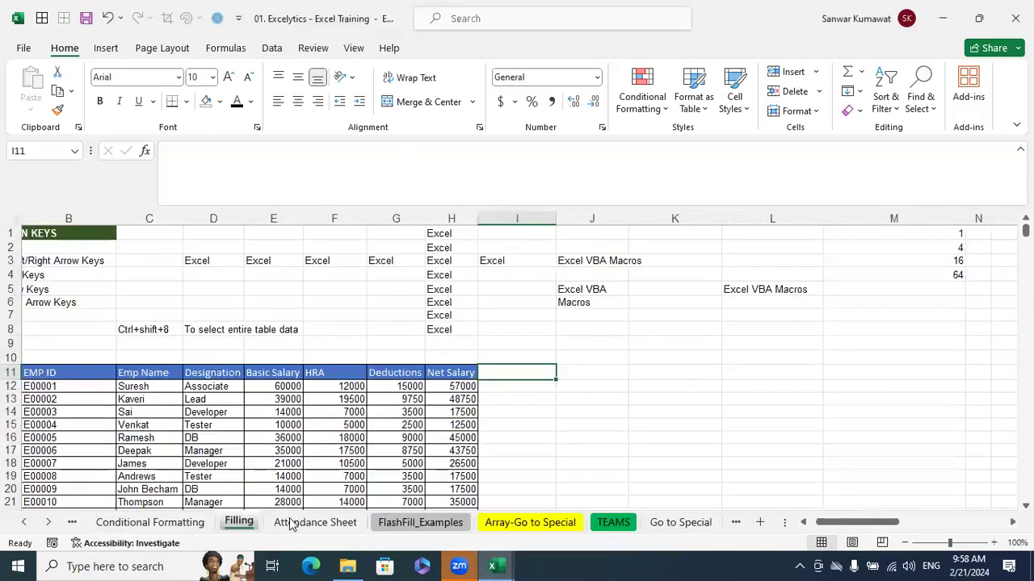
# Copy the Filling sheet to the end of Book1 with Move or Copy, keeping the original
pyautogui.rightClick(238, 526)
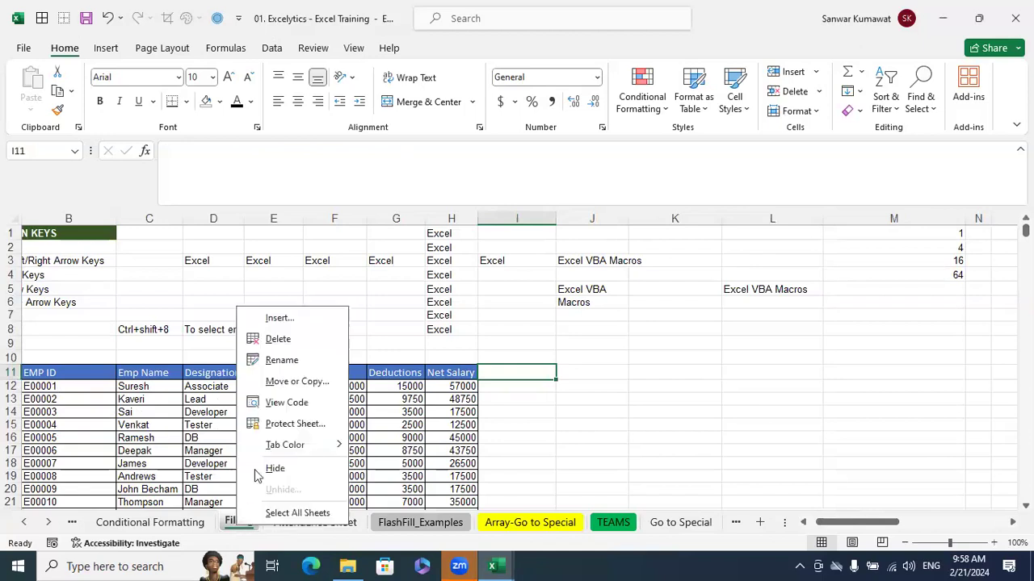
pyautogui.click(301, 382)
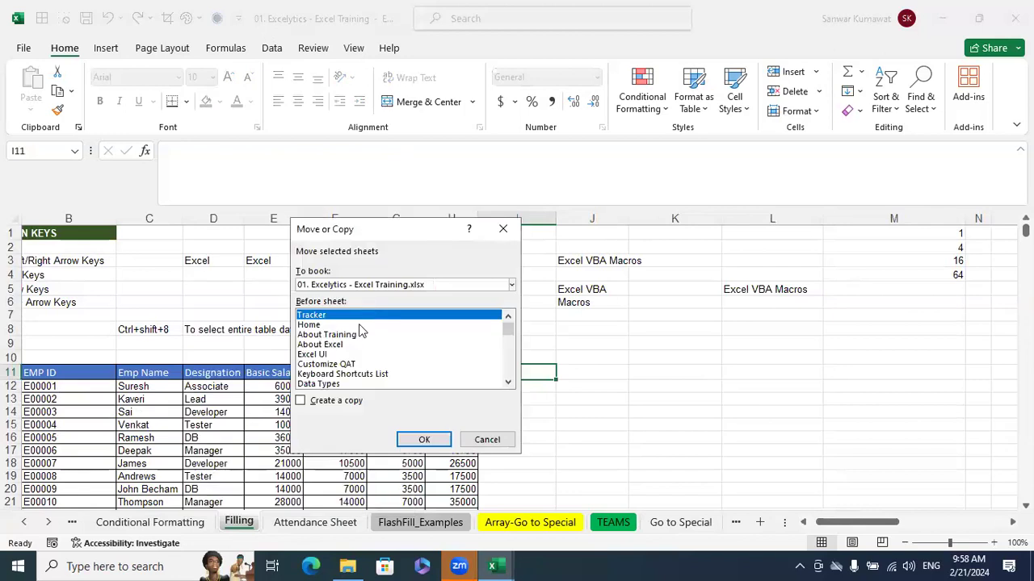
pyautogui.click(302, 401)
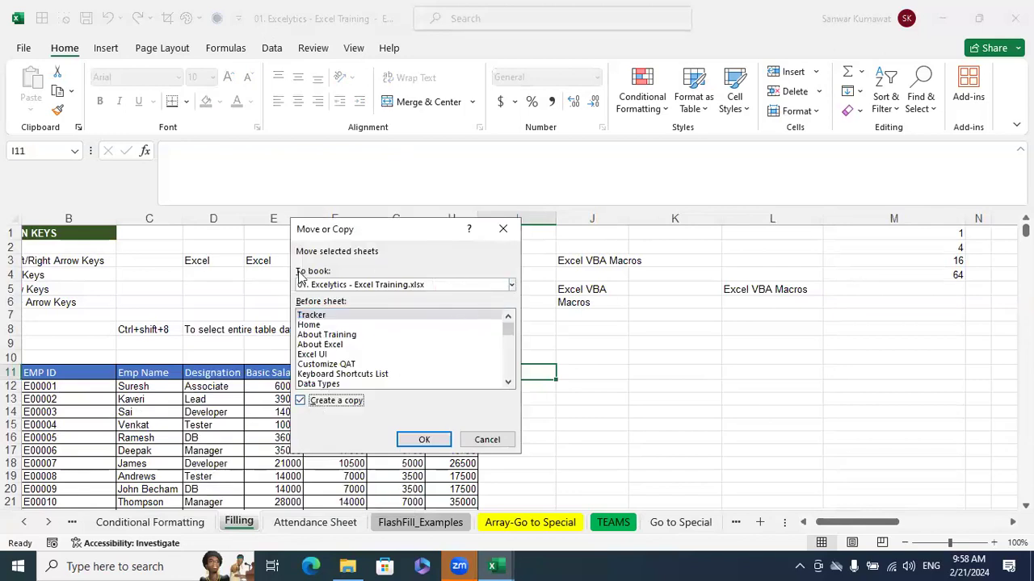
pyautogui.click(512, 285)
pyautogui.click(397, 329)
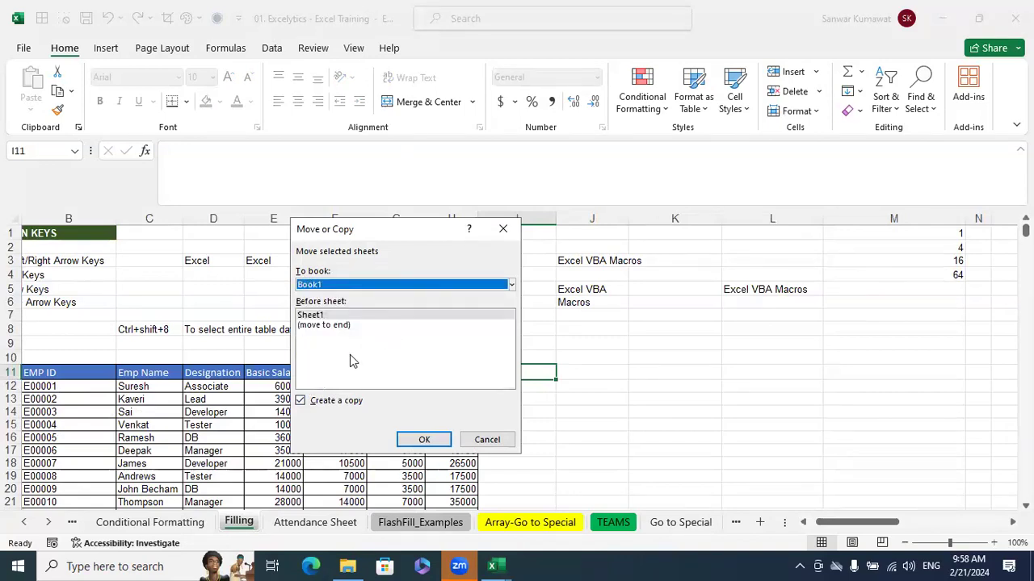
pyautogui.click(336, 327)
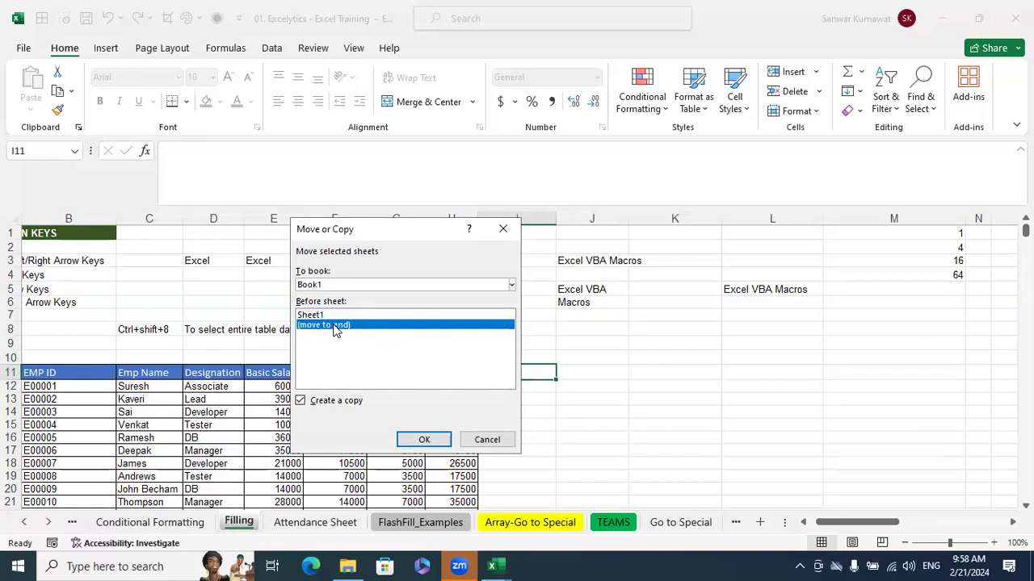
pyautogui.click(424, 440)
pyautogui.click(621, 396)
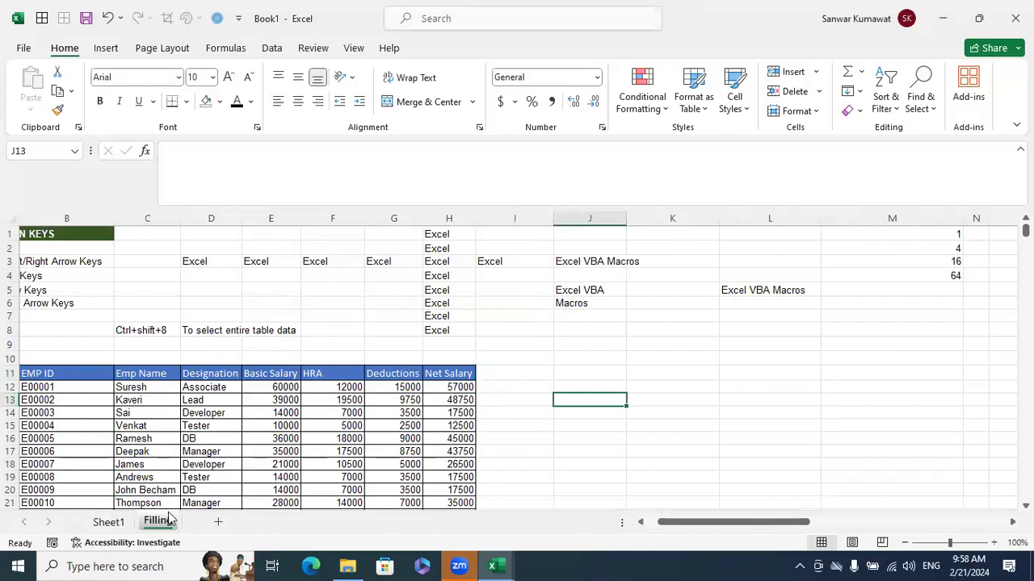
pyautogui.click(549, 390)
# Return to the Excel Training workbook and copy its Filling sheet into a new book with Move or Copy
pyautogui.click(500, 566)
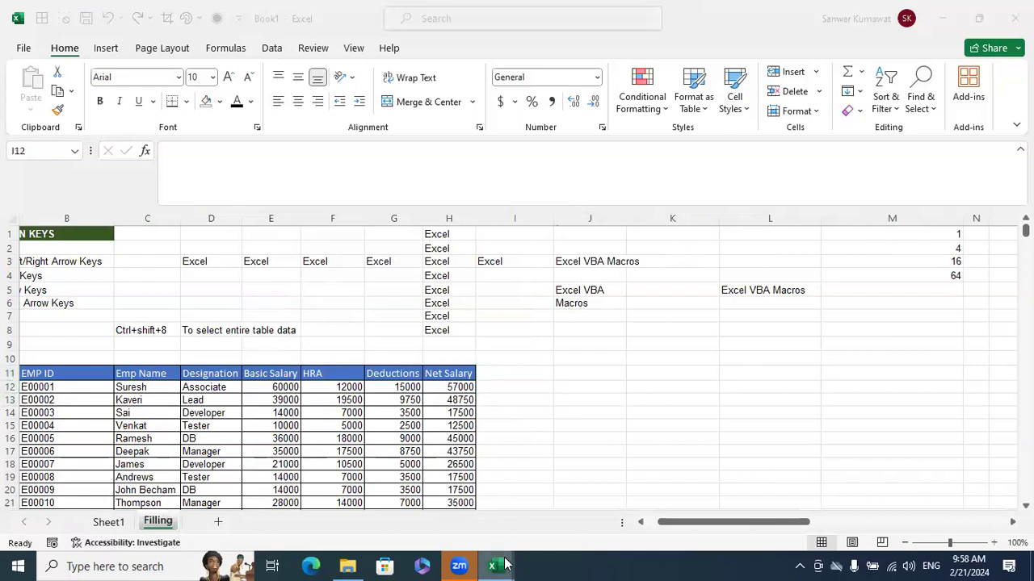
pyautogui.click(454, 491)
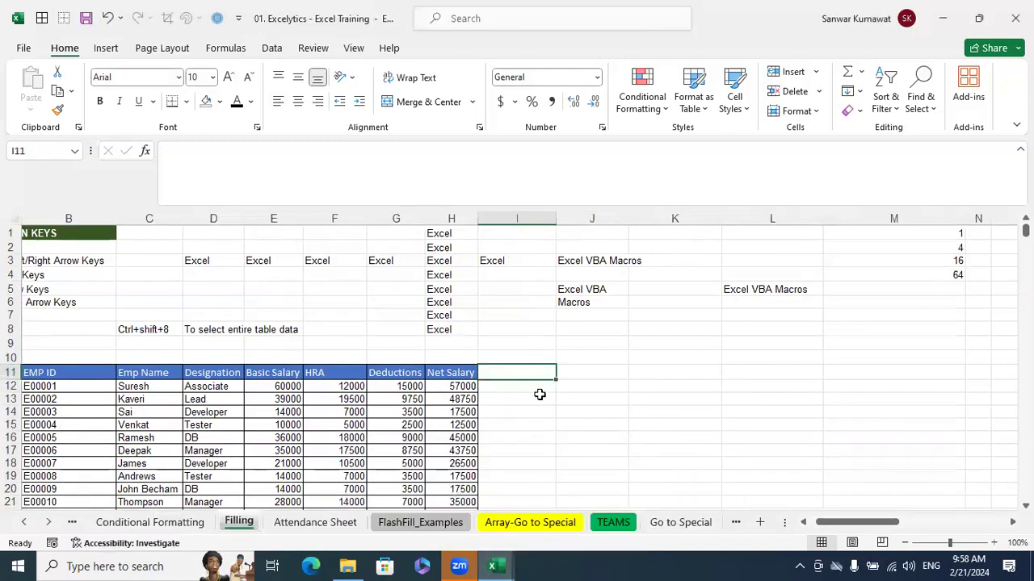
pyautogui.rightClick(238, 527)
pyautogui.click(274, 378)
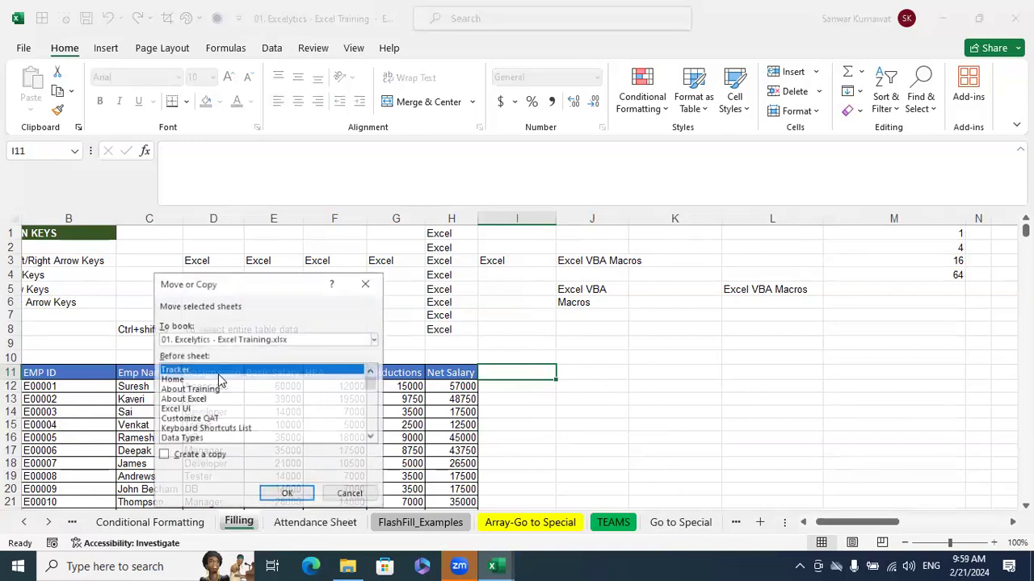
pyautogui.click(164, 454)
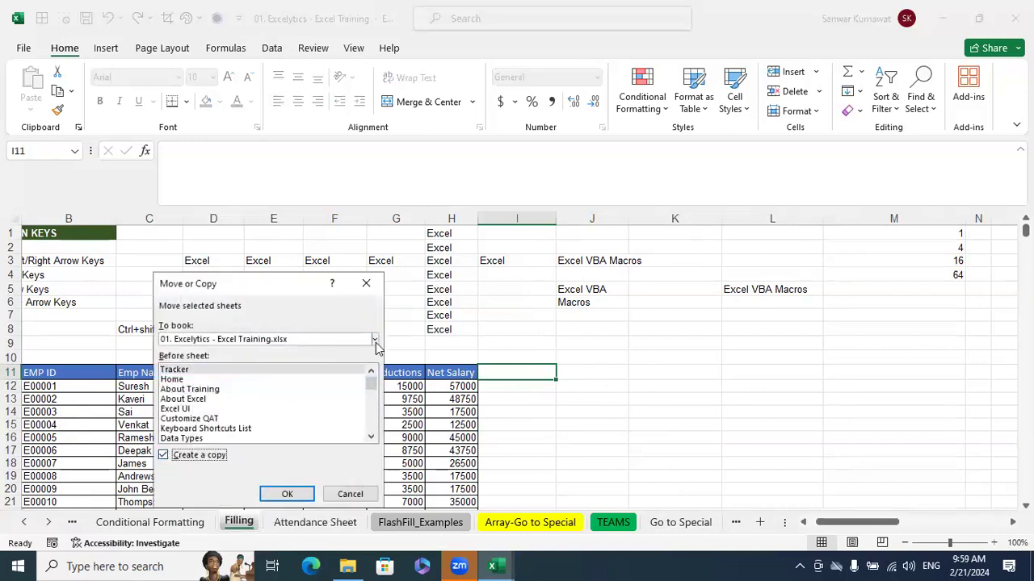
pyautogui.click(376, 343)
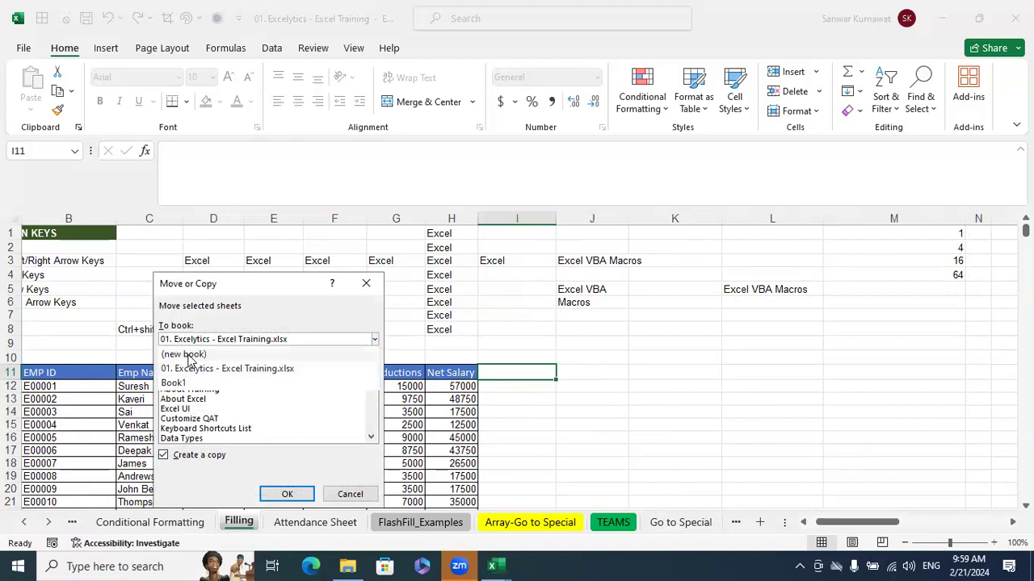
pyautogui.click(188, 356)
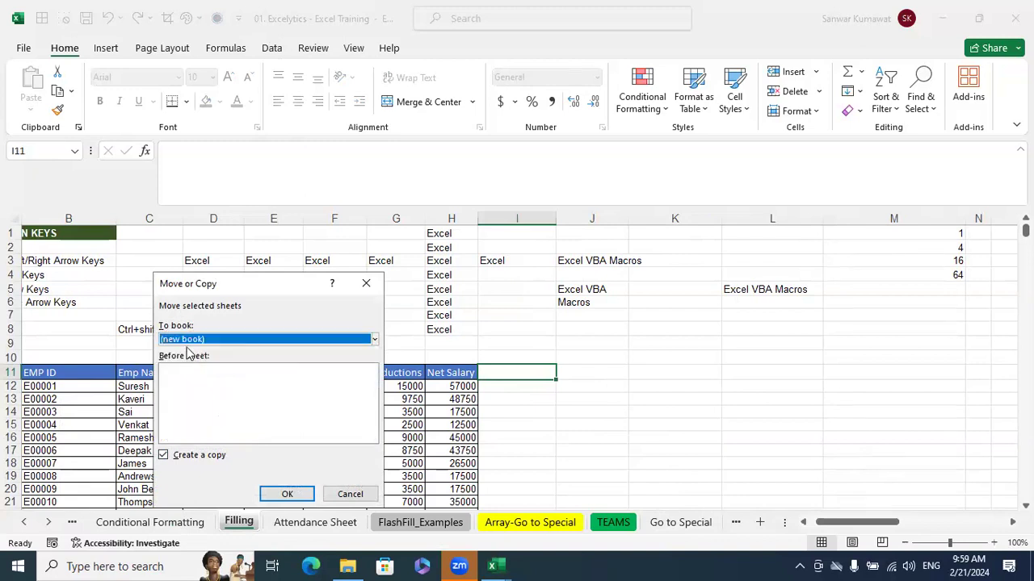
pyautogui.click(297, 496)
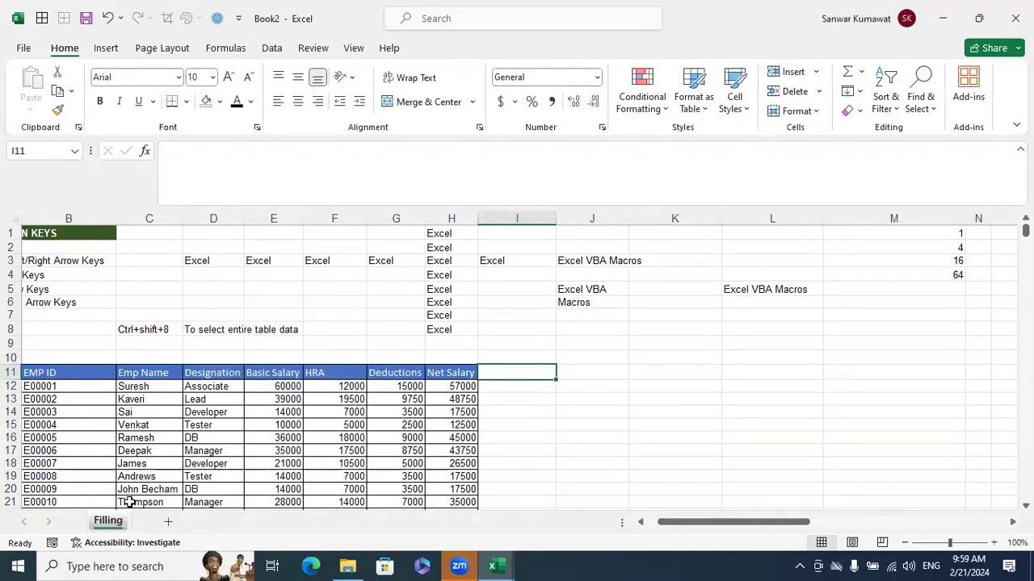
# Close the new workbook containing the Filling copy without saving it
pyautogui.click(662, 436)
pyautogui.click(1016, 18)
pyautogui.click(557, 311)
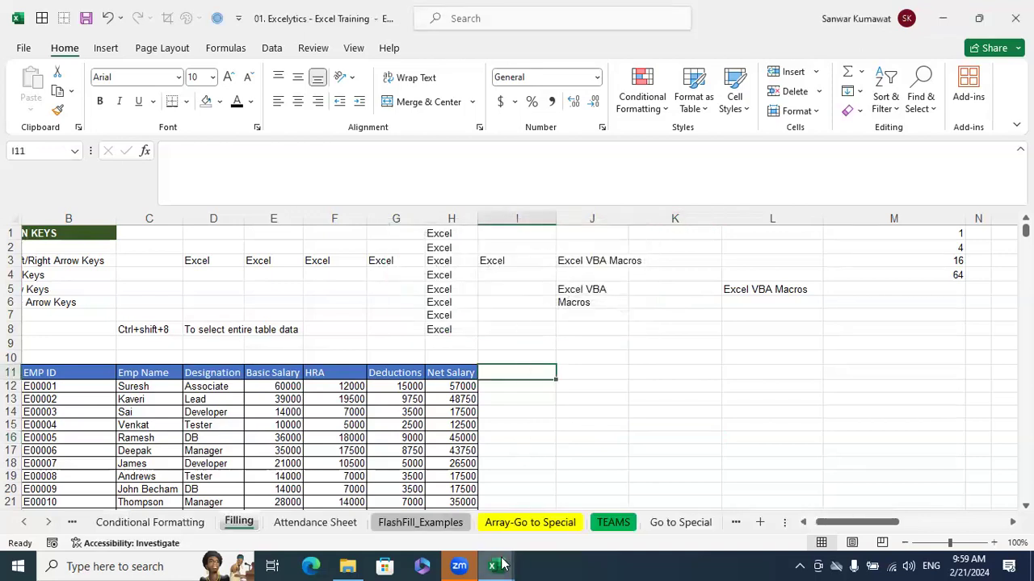
# Switch to Book1 and review the Filling sheet's management options and the Insert and Delete commands for cells, rows, columns and sheets
pyautogui.moveTo(493, 566)
pyautogui.click(586, 495)
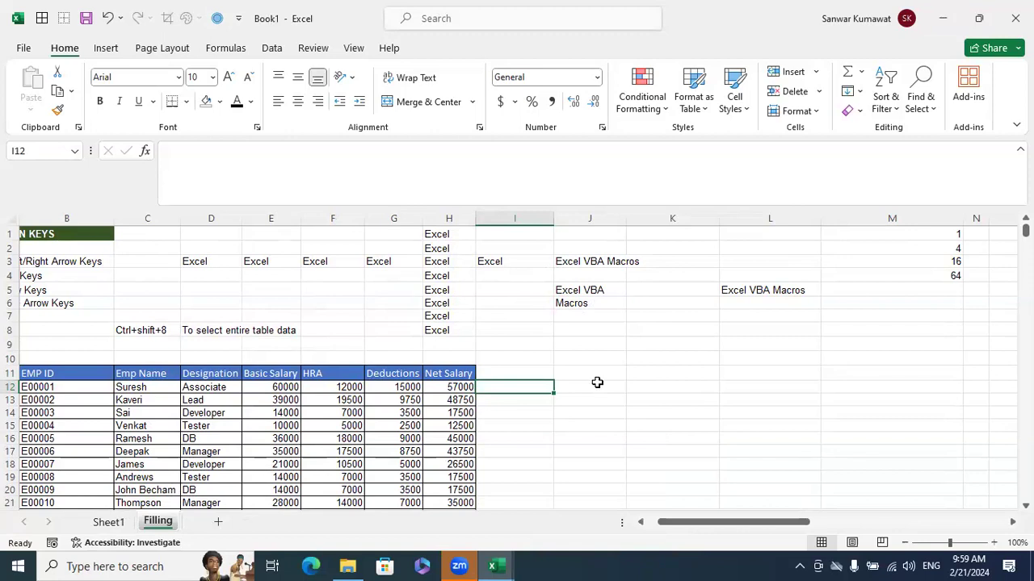
pyautogui.rightClick(161, 525)
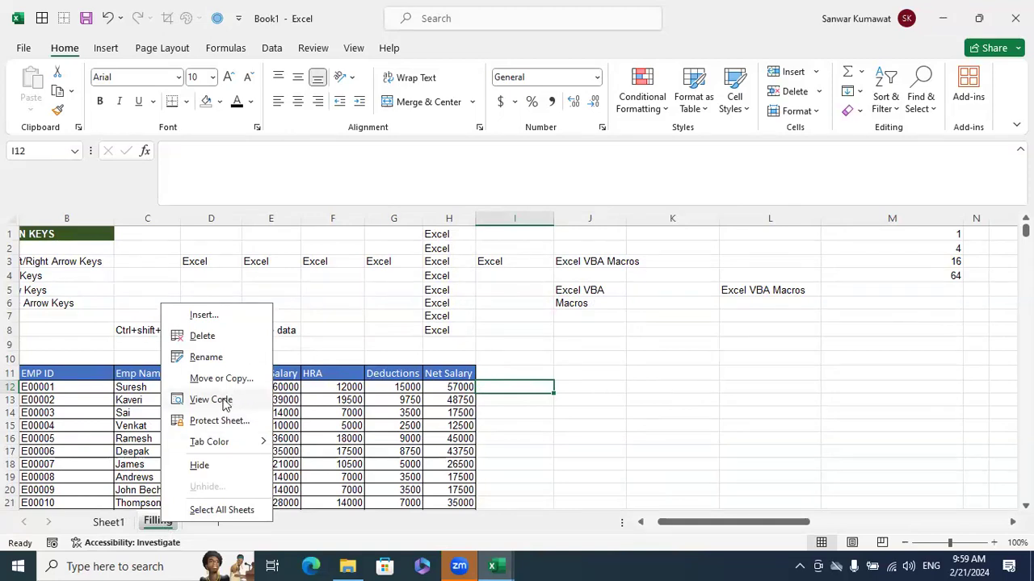
pyautogui.click(879, 396)
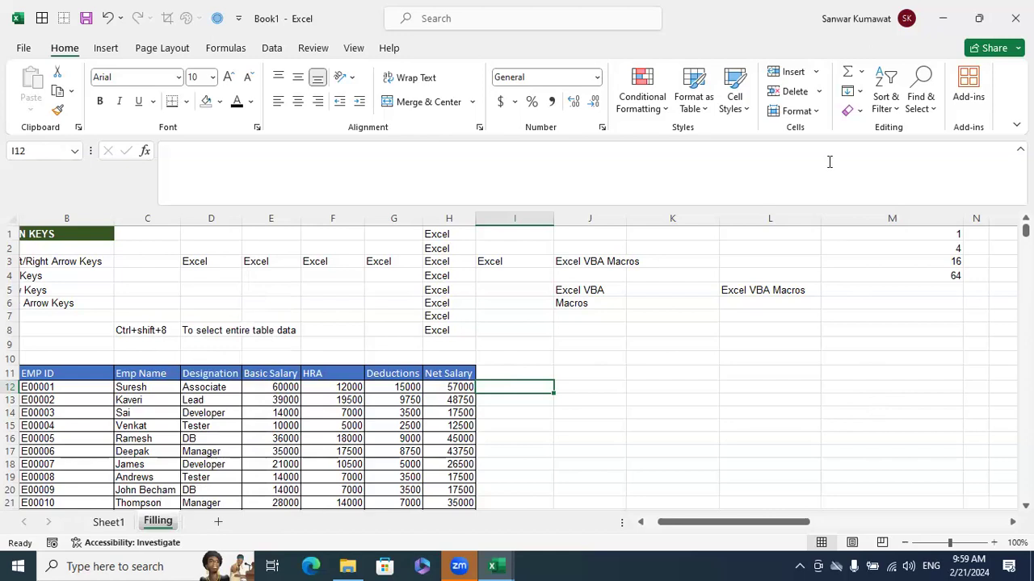
pyautogui.click(817, 73)
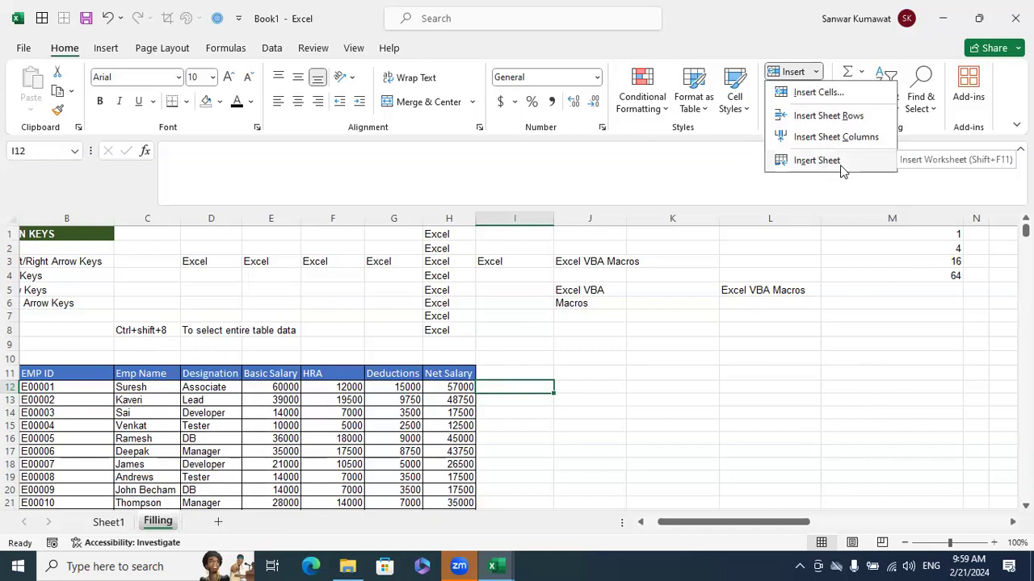
pyautogui.click(820, 91)
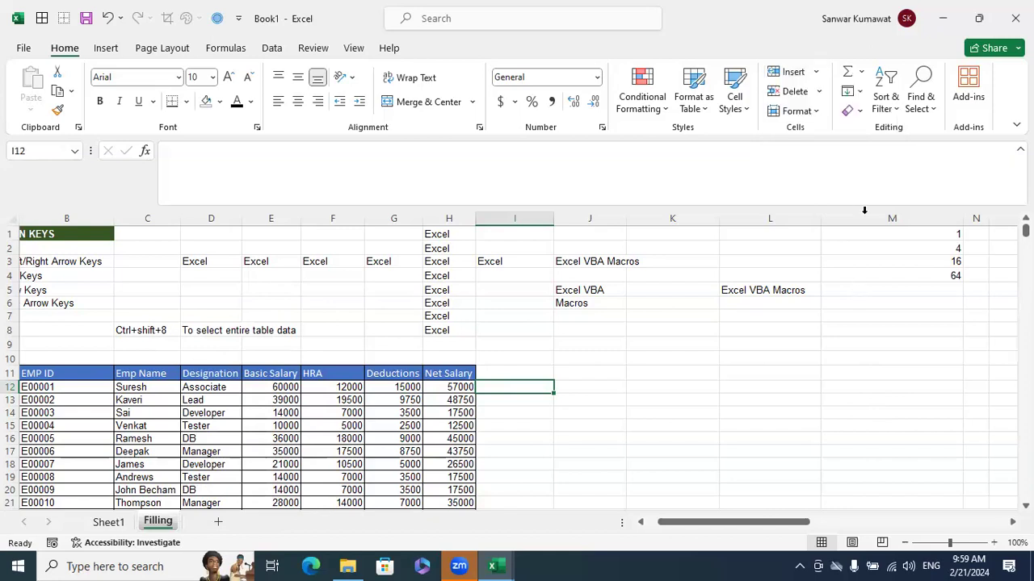
pyautogui.click(820, 92)
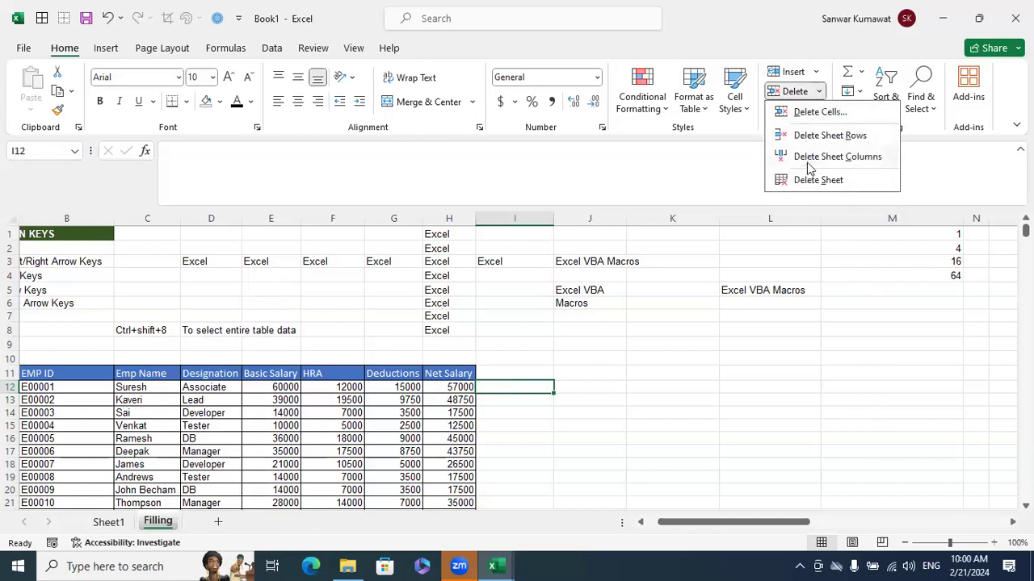
pyautogui.click(795, 422)
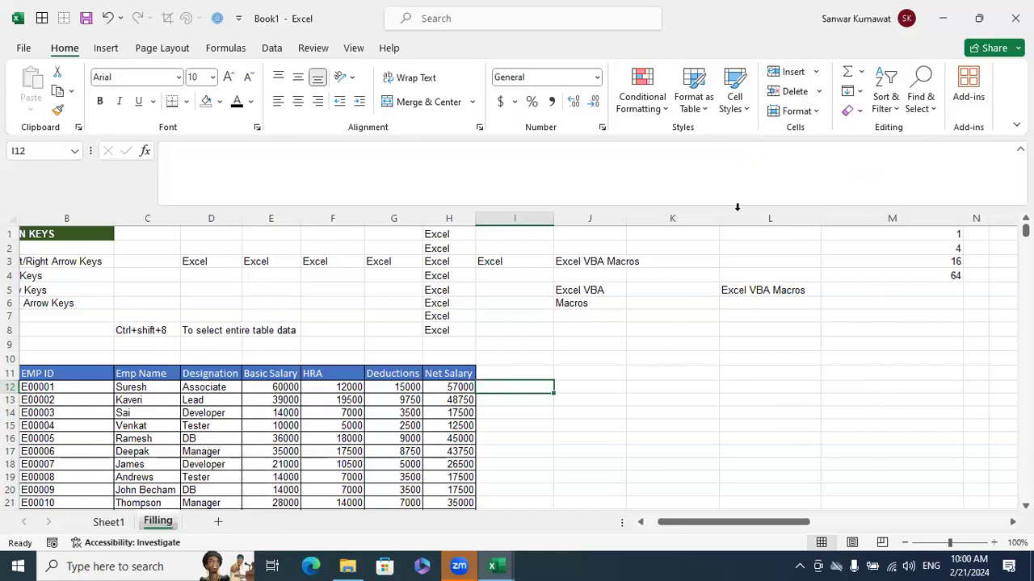
# Review the cell size, visibility and sheet organization options of the Format command on the Filling sheet
pyautogui.click(814, 113)
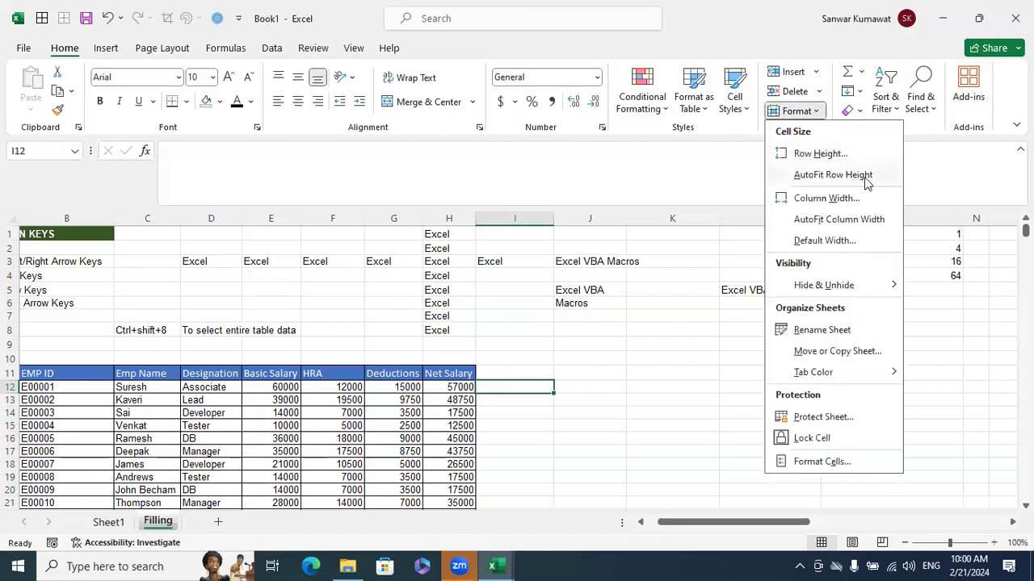
pyautogui.click(705, 331)
pyautogui.scroll(-1, 734, 332)
pyautogui.scroll(-3, 423, 349)
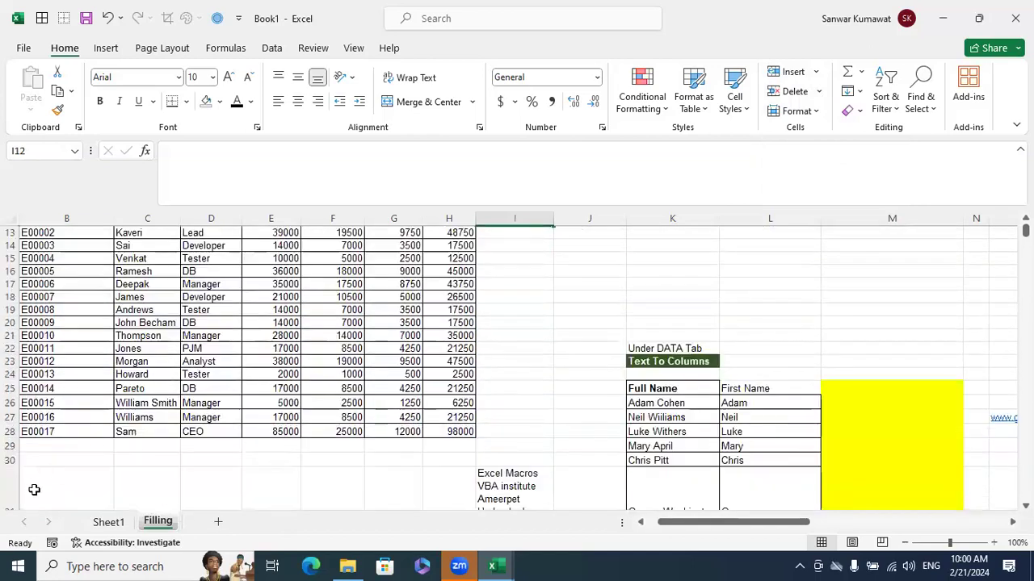
# Go to Sheet1 and enlarge rows 2, 5 and 7 of the employee table so the row heights are uneven
pyautogui.click(108, 522)
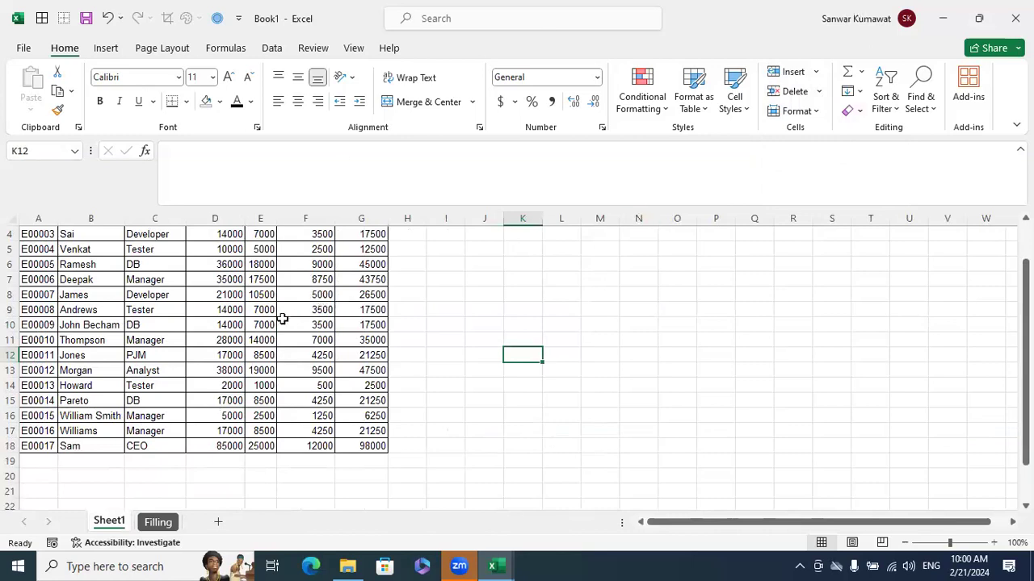
pyautogui.scroll(1, 282, 329)
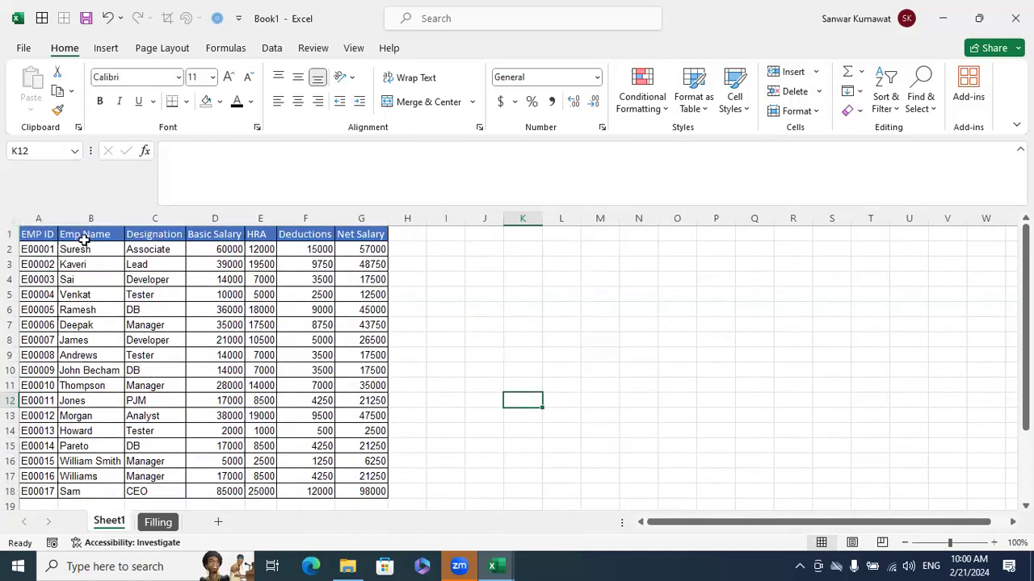
pyautogui.moveTo(11, 242); pyautogui.dragTo(24, 294)
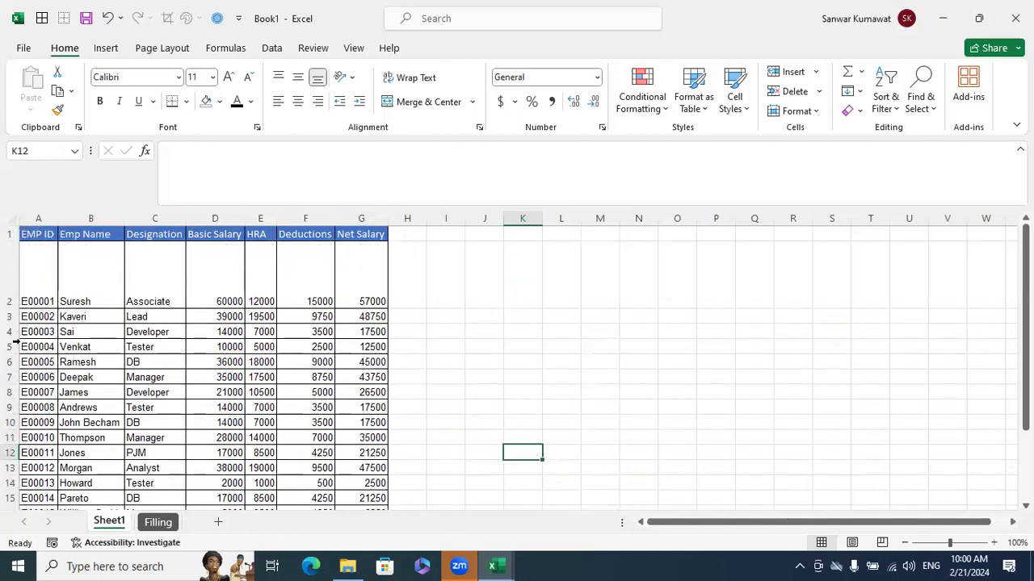
pyautogui.moveTo(13, 341); pyautogui.dragTo(24, 402)
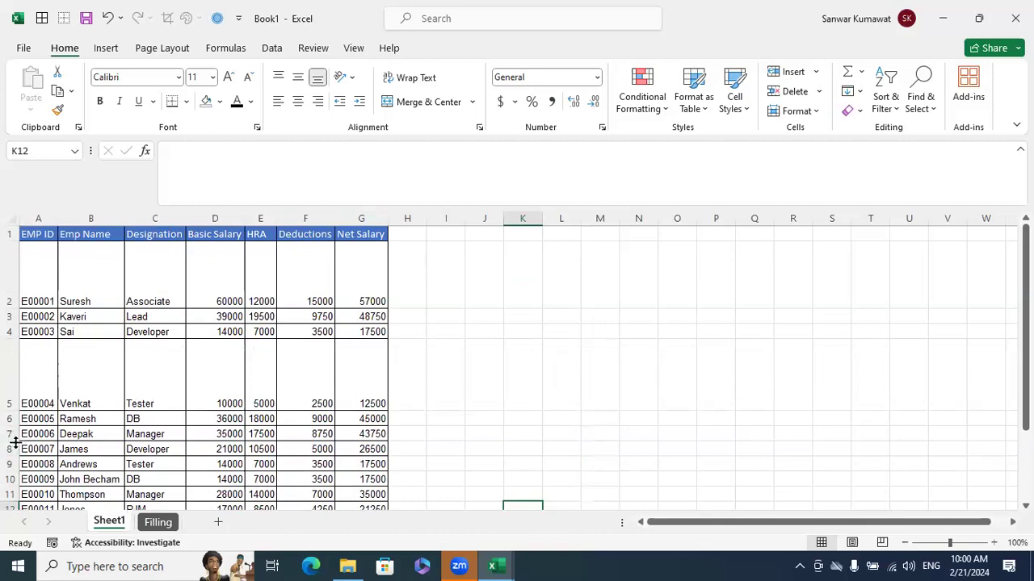
pyautogui.moveTo(11, 441); pyautogui.dragTo(23, 496)
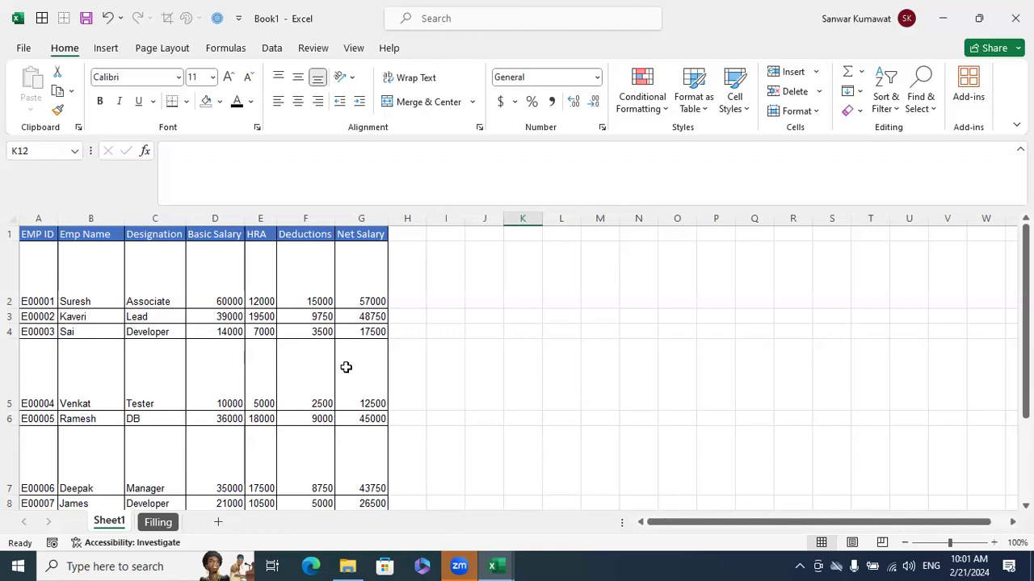
pyautogui.click(457, 345)
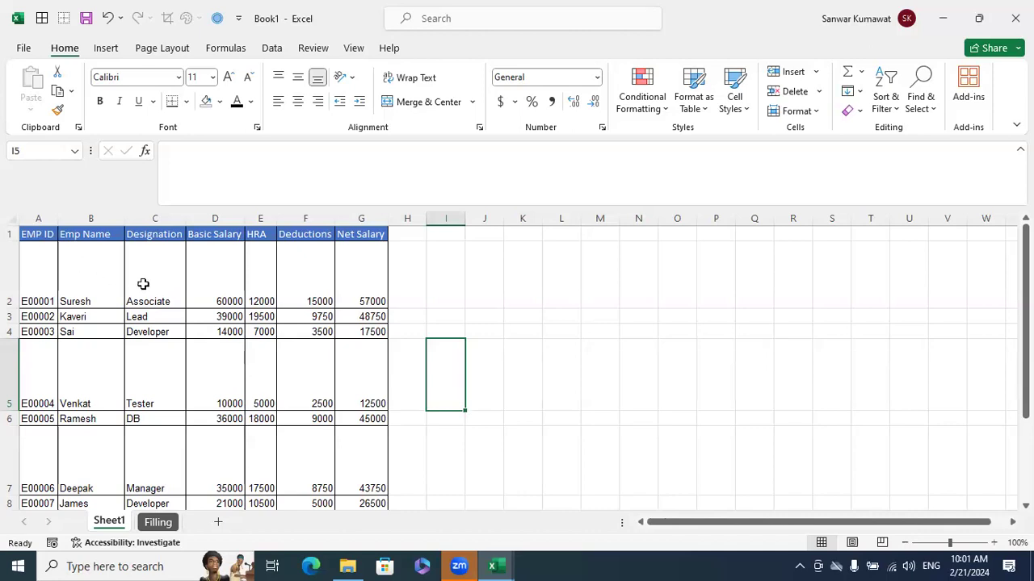
# Check the row height settings of rows 3 and 2 without changing them
pyautogui.click(14, 266)
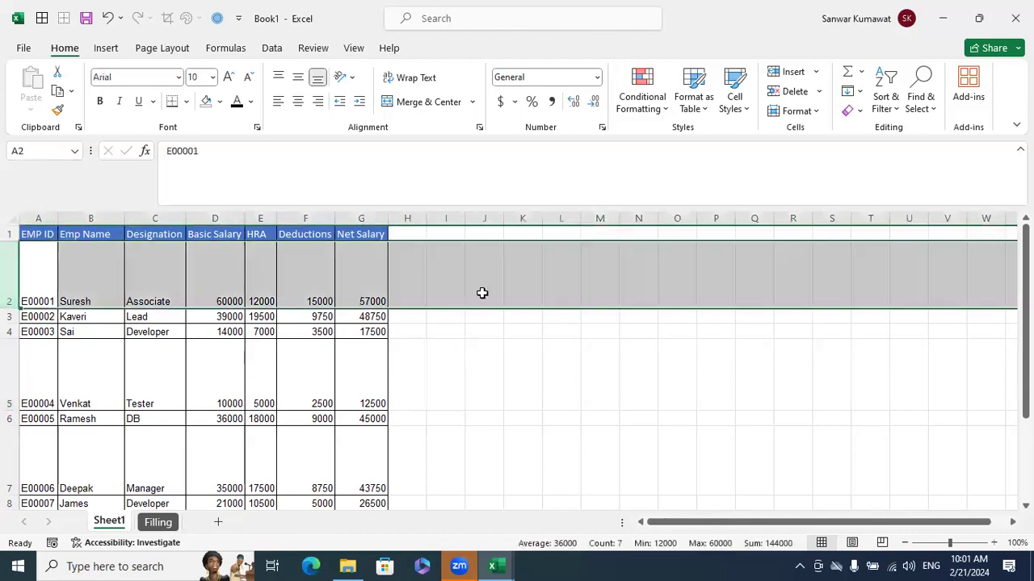
pyautogui.click(368, 213)
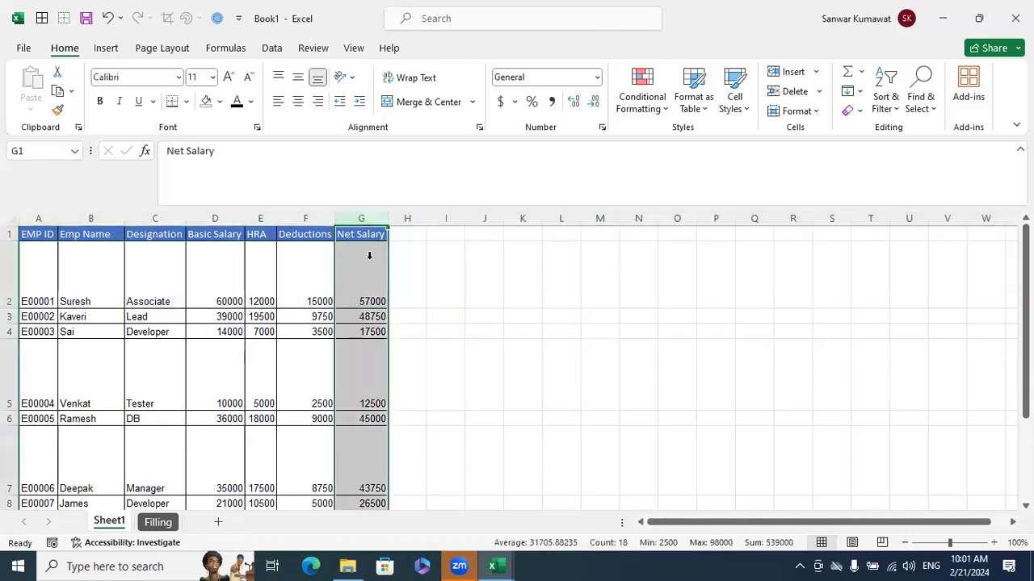
pyautogui.click(11, 316)
pyautogui.rightClick(11, 316)
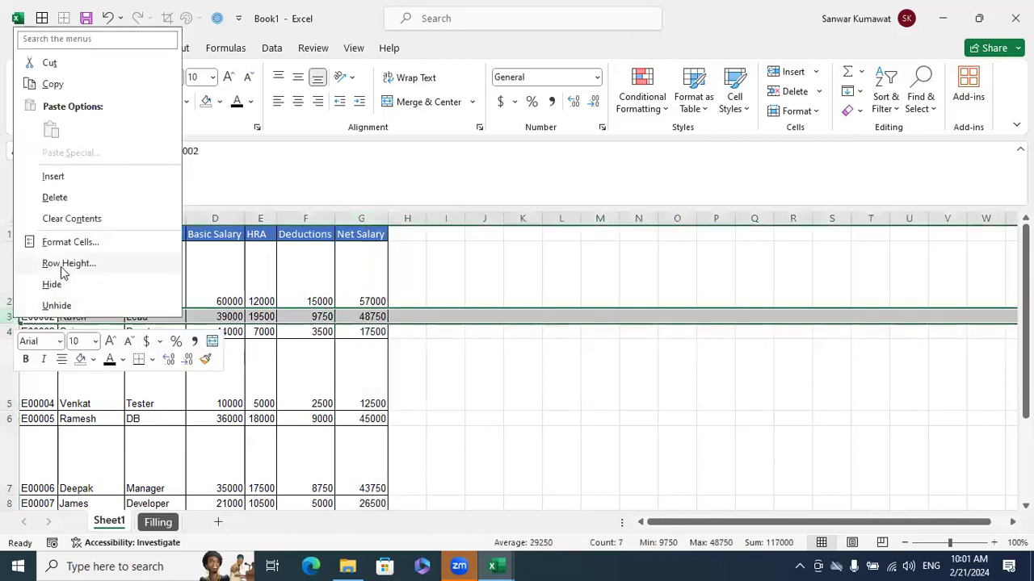
pyautogui.click(65, 264)
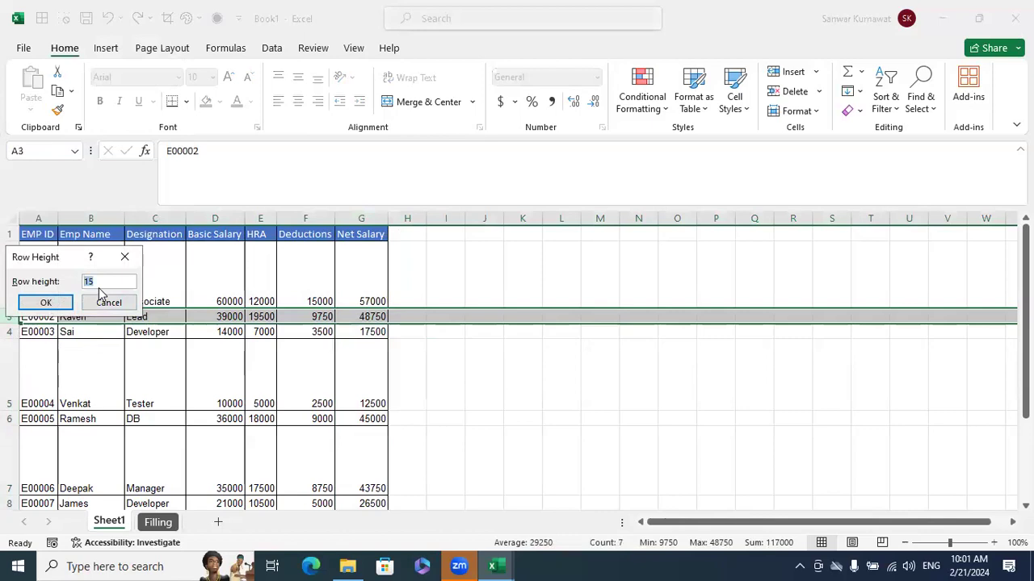
pyautogui.click(109, 305)
pyautogui.click(9, 267)
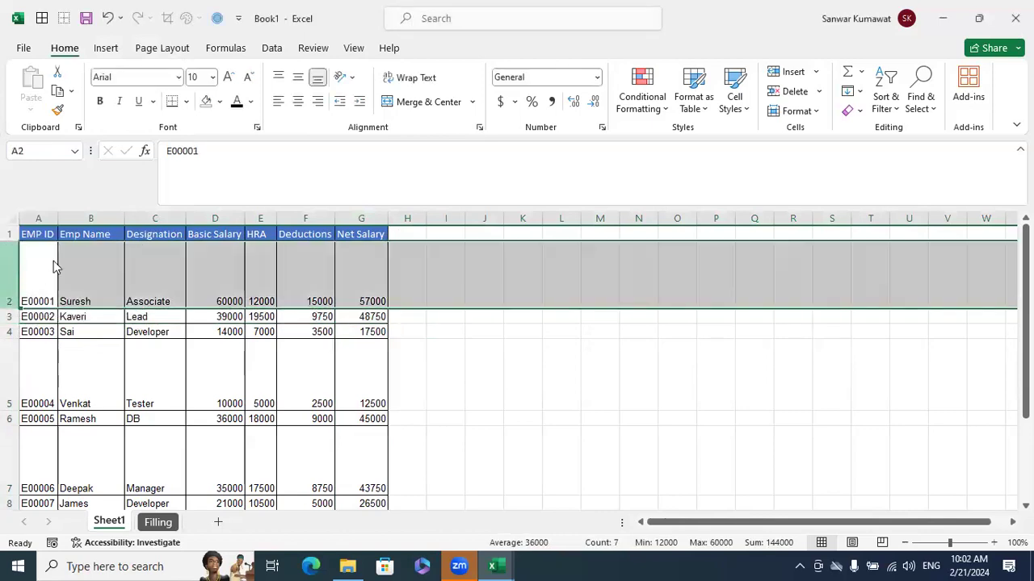
pyautogui.rightClick(53, 260)
pyautogui.press('Escape')
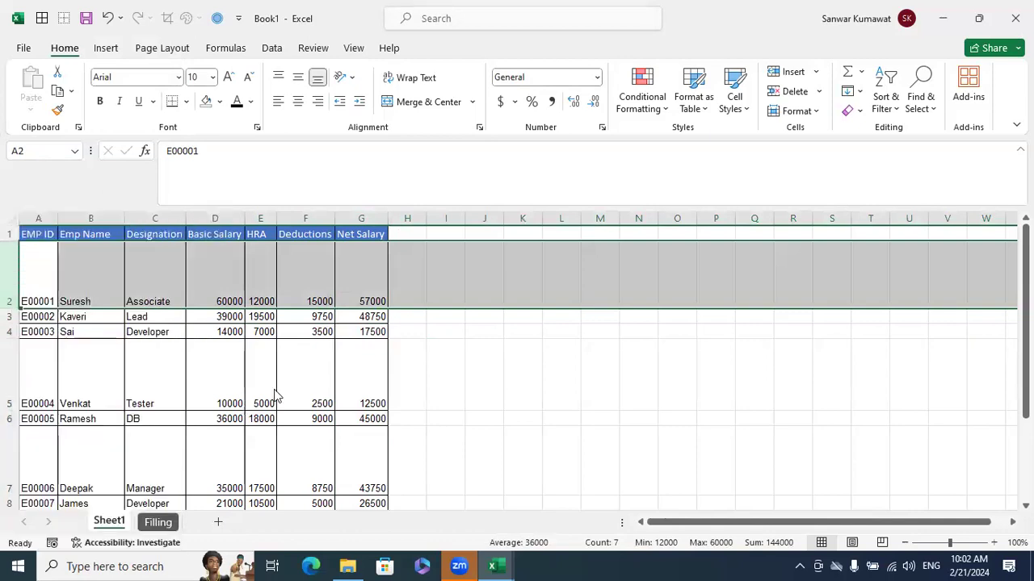
pyautogui.moveTo(58, 489); pyautogui.dragTo(506, 235)
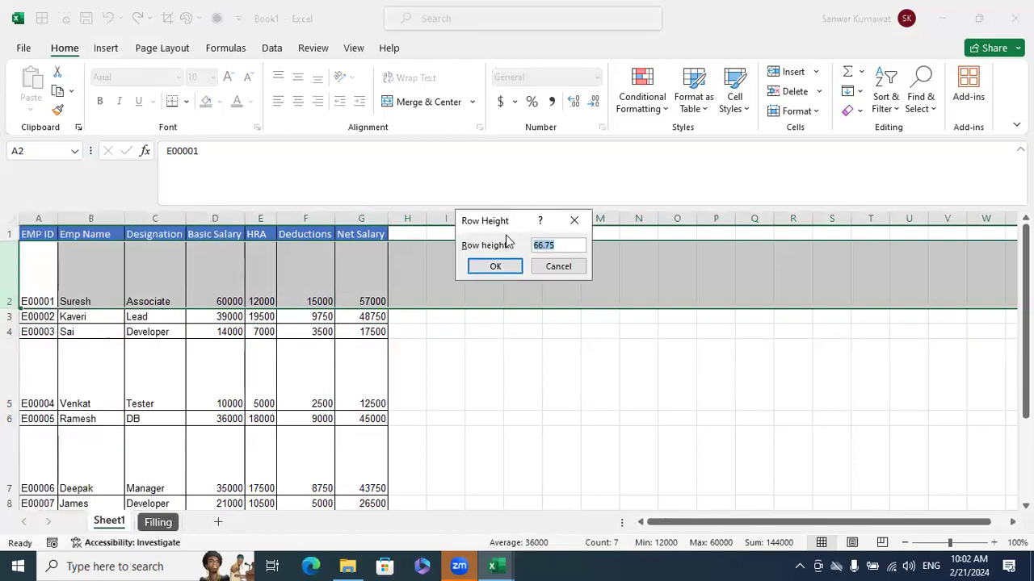
pyautogui.click(557, 273)
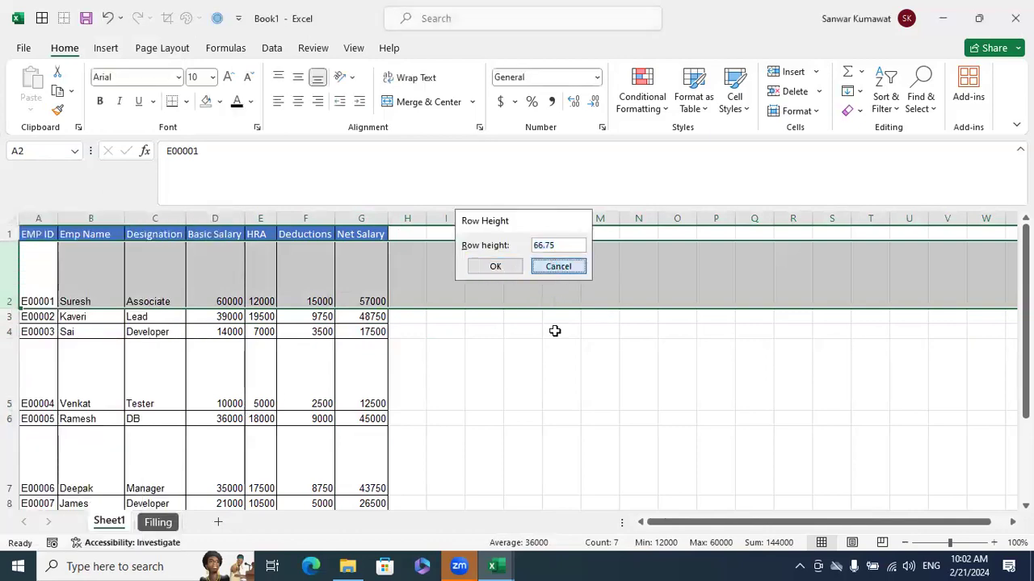
pyautogui.click(554, 337)
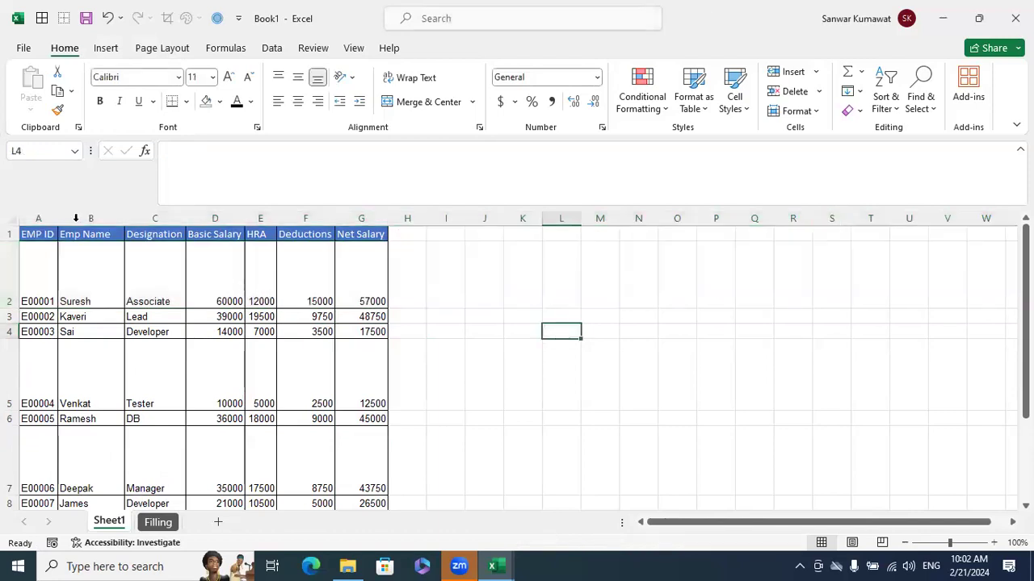
# Set the height of row 2 to 15
pyautogui.click(11, 317)
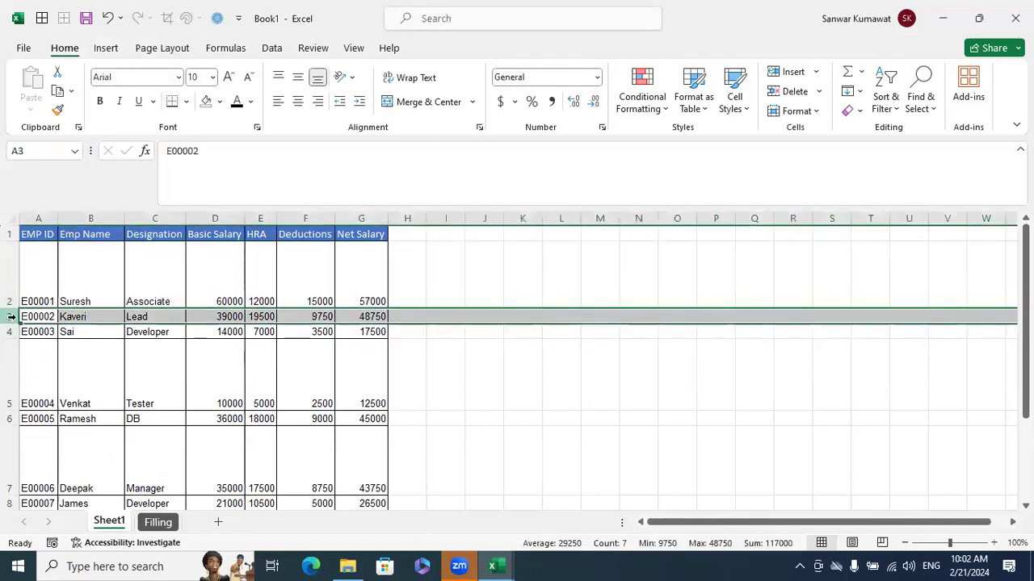
pyautogui.click(12, 268)
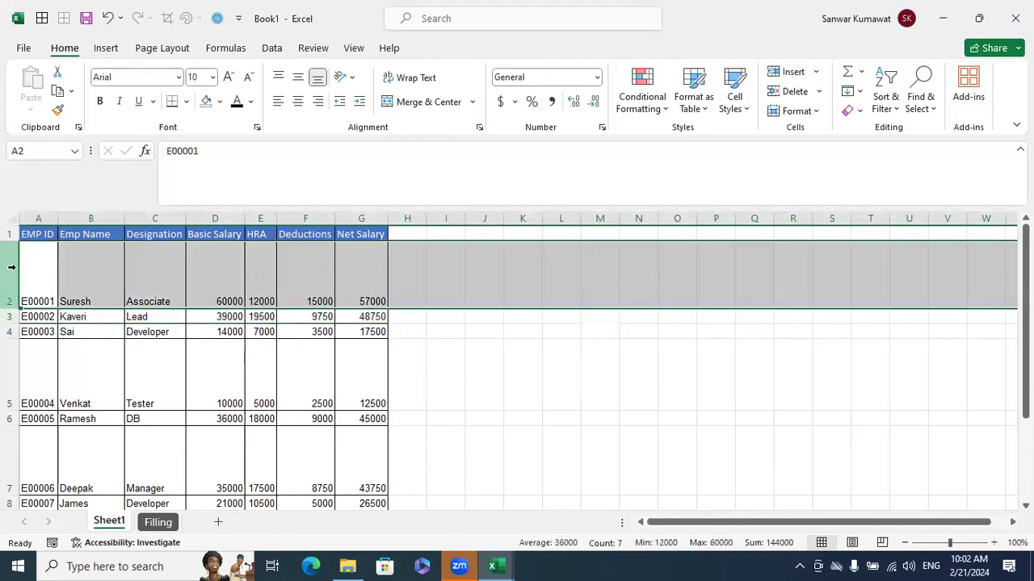
pyautogui.rightClick(12, 270)
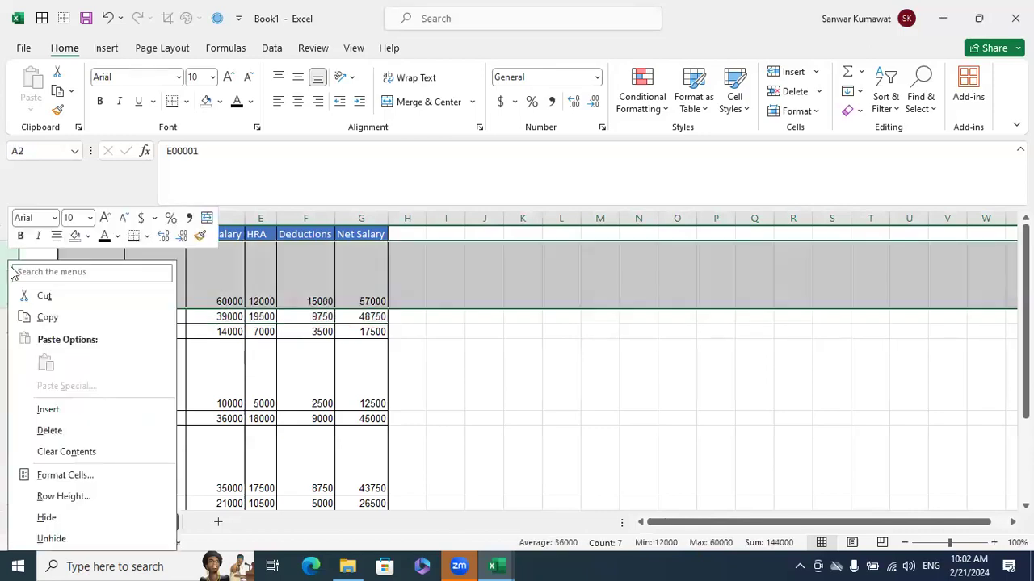
pyautogui.click(65, 498)
pyautogui.write('15')
pyautogui.click(46, 530)
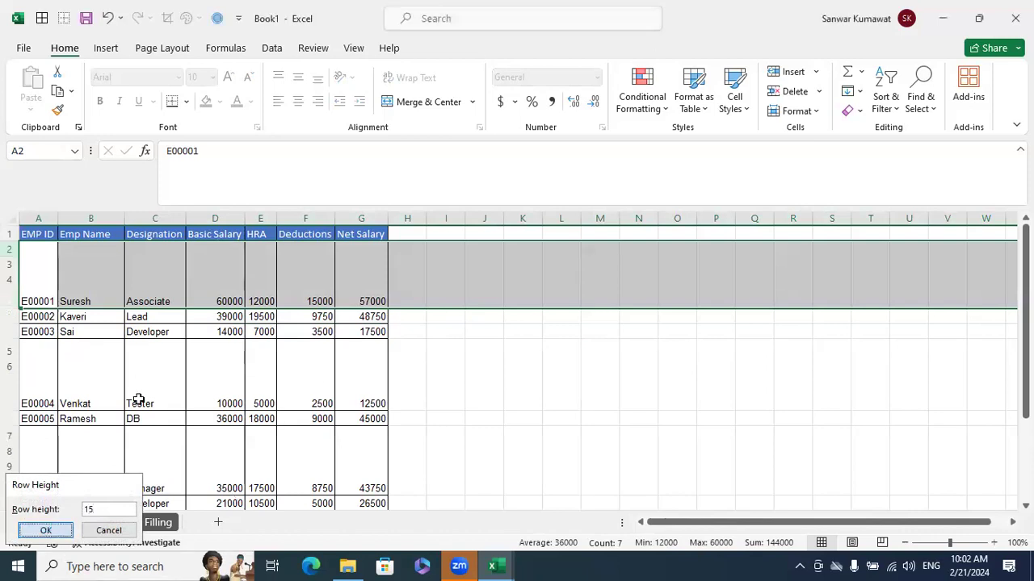
pyautogui.click(173, 312)
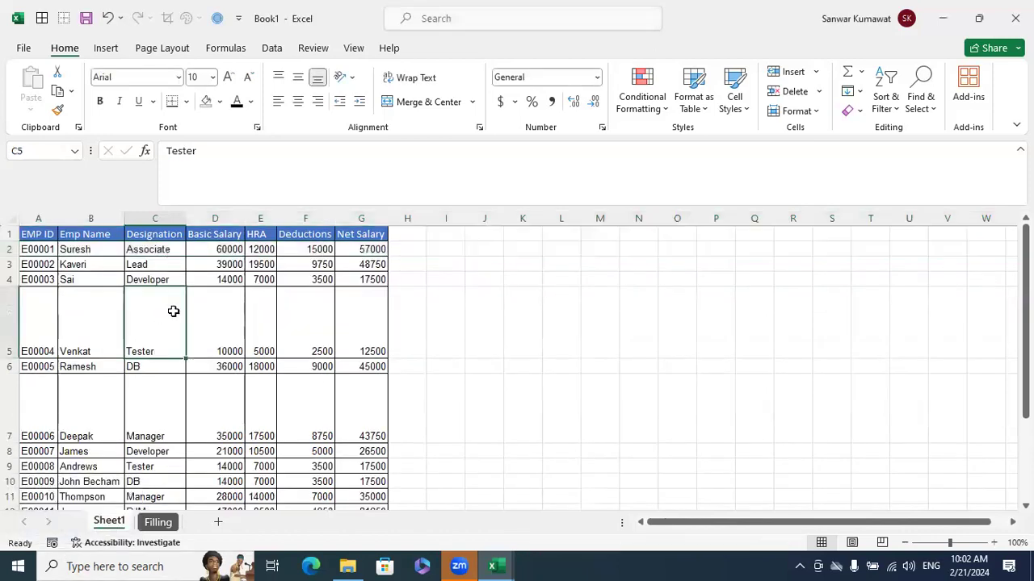
# Undo the height change of row 2
pyautogui.click(10, 323)
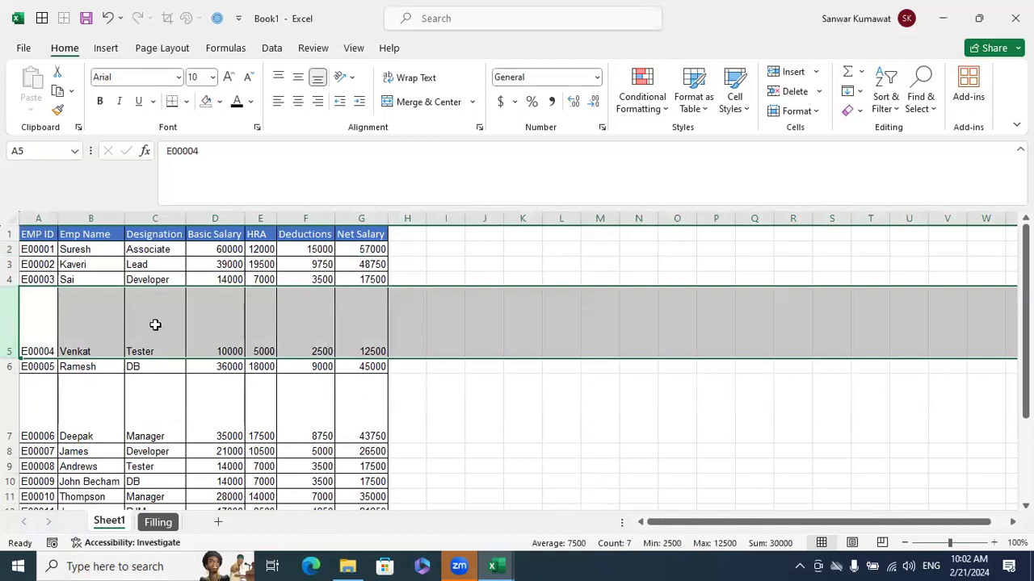
pyautogui.hotkey('ctrl', 'z')
pyautogui.click(428, 351)
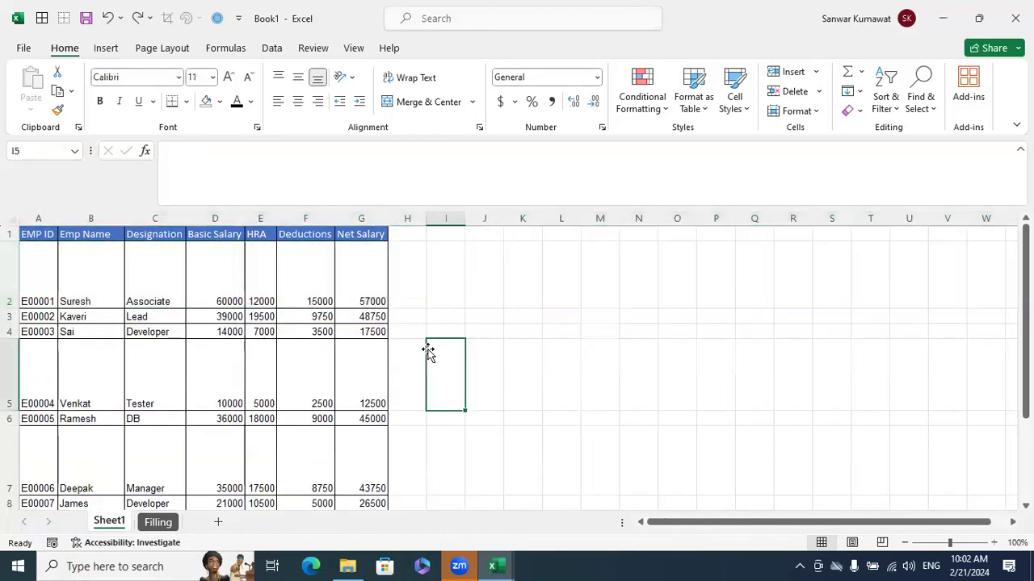
# Select all of Sheet1 and autofit the height of every row at once
pyautogui.click(6, 218)
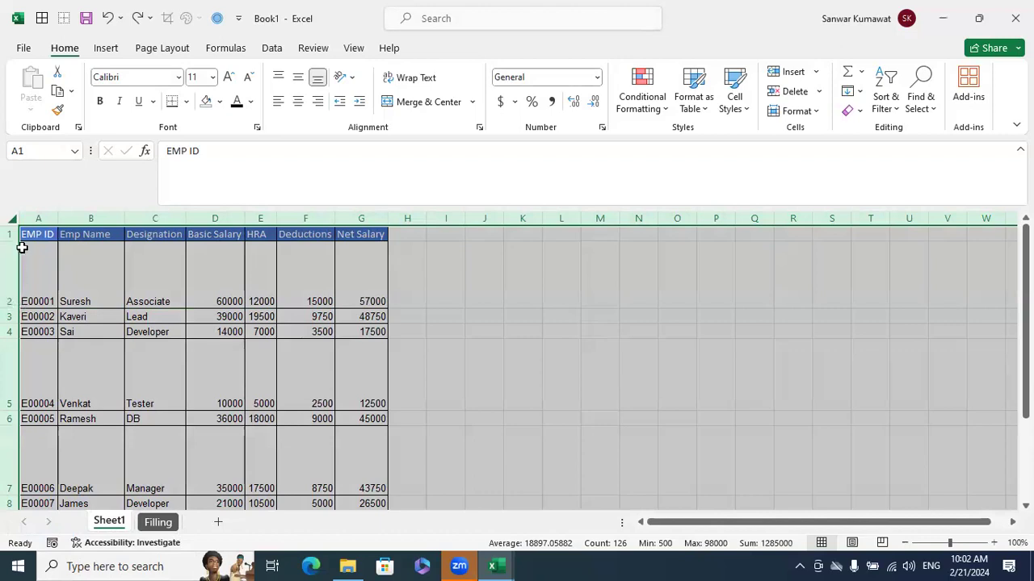
pyautogui.doubleClick(17, 308)
pyautogui.click(378, 352)
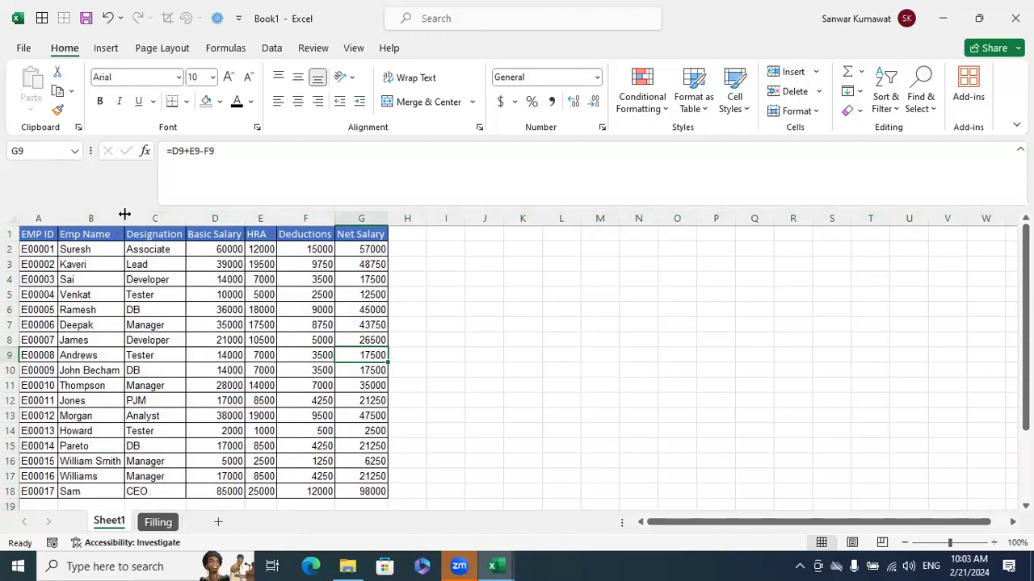
# Widen columns B and D and narrow columns F and G, then autofit the widths of all columns on Sheet1
pyautogui.moveTo(124, 219); pyautogui.dragTo(784, 237)
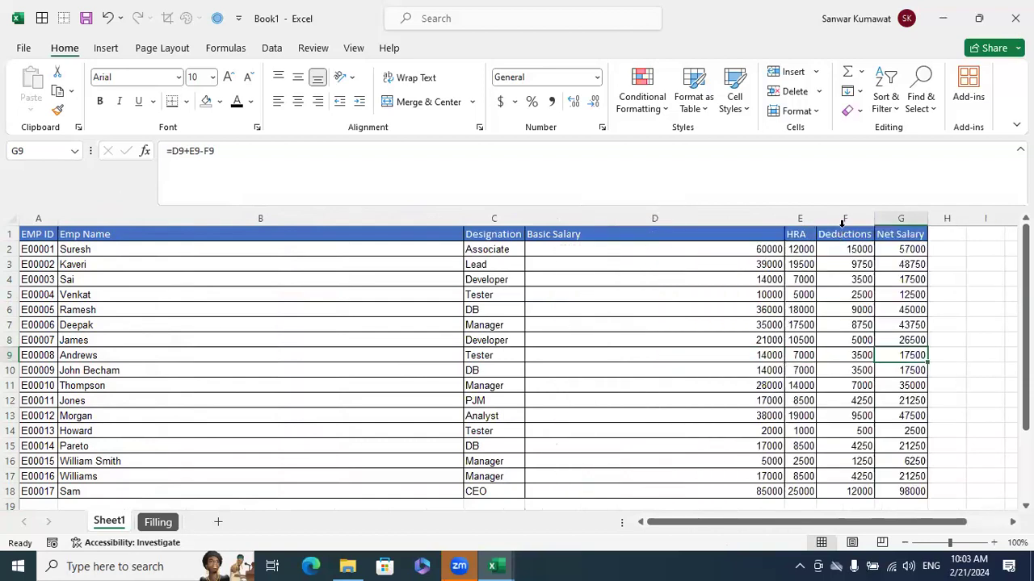
pyautogui.moveTo(870, 218)
pyautogui.mouseDown()
pyautogui.moveTo(845, 219)
pyautogui.moveTo(863, 219)
pyautogui.mouseUp()
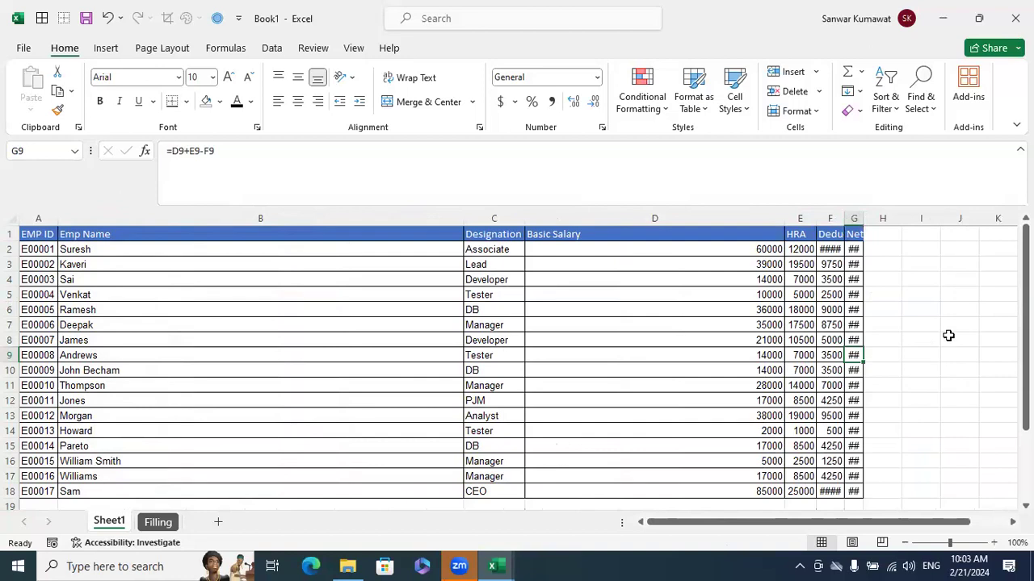
pyautogui.click(6, 214)
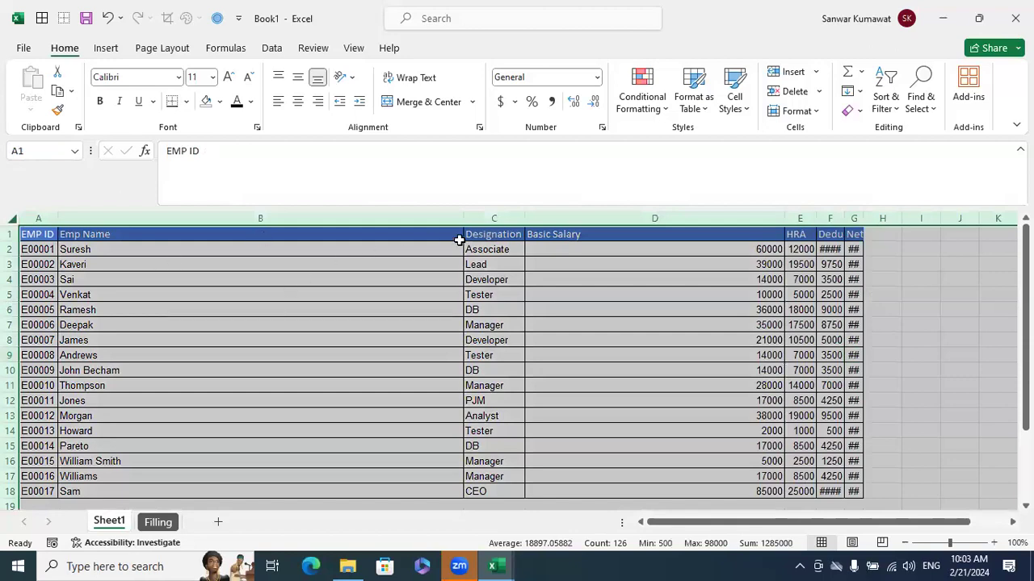
pyautogui.moveTo(464, 216); pyautogui.dragTo(464, 215)
pyautogui.doubleClick(464, 215)
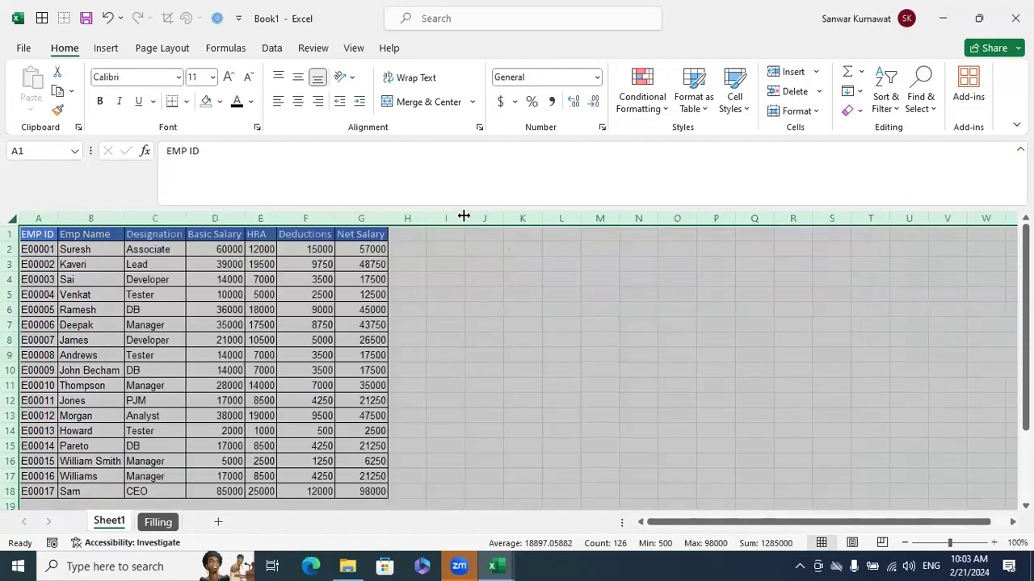
pyautogui.click(439, 341)
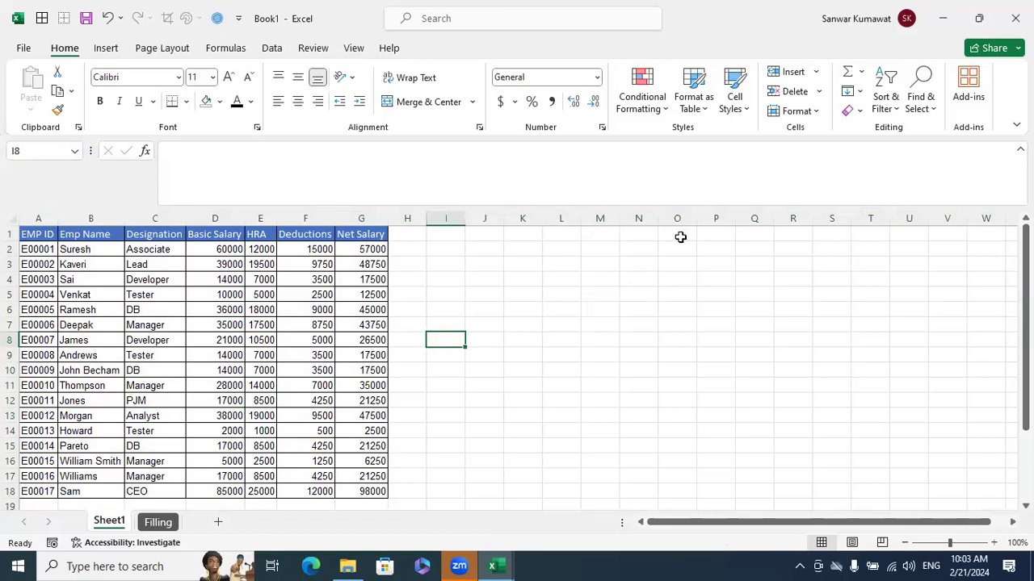
# Delete the Filling sheet from Book1 permanently
pyautogui.click(660, 323)
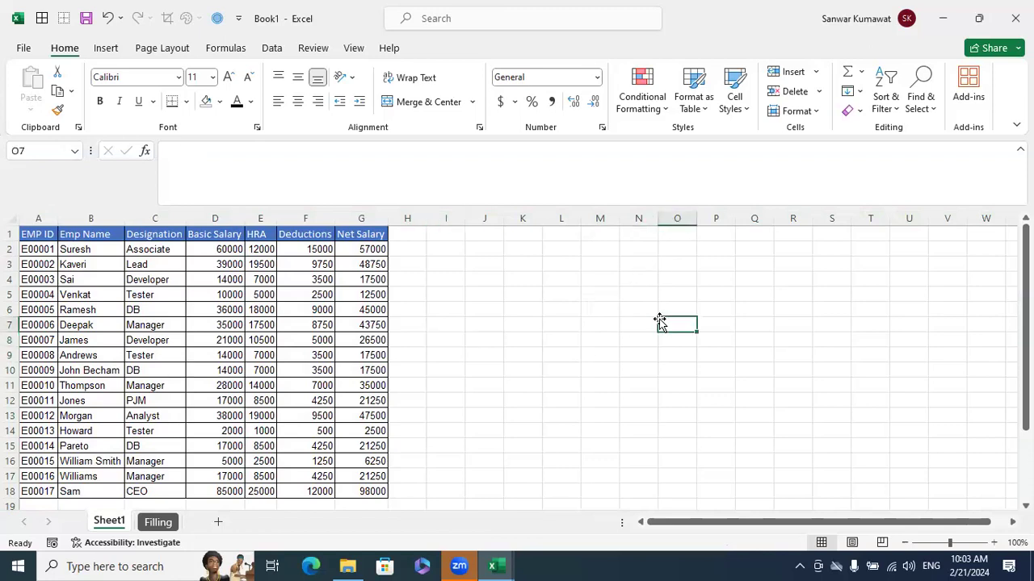
pyautogui.rightClick(158, 522)
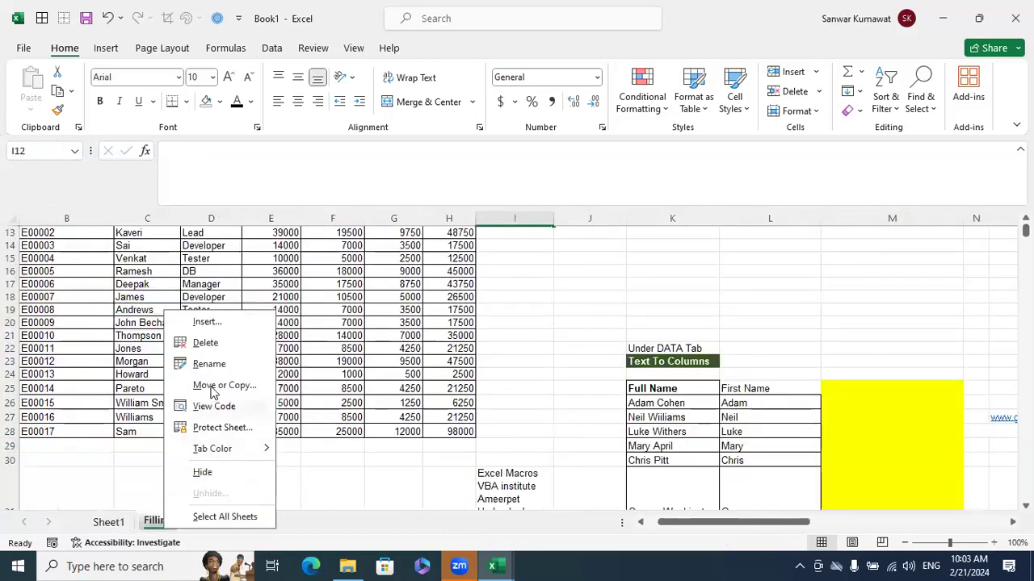
pyautogui.click(206, 342)
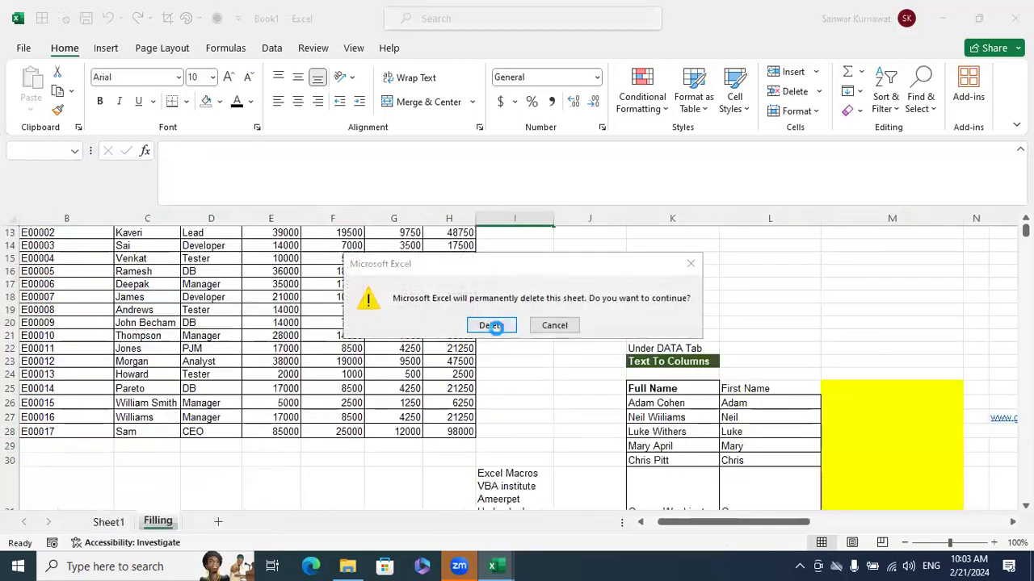
pyautogui.click(490, 325)
pyautogui.click(546, 400)
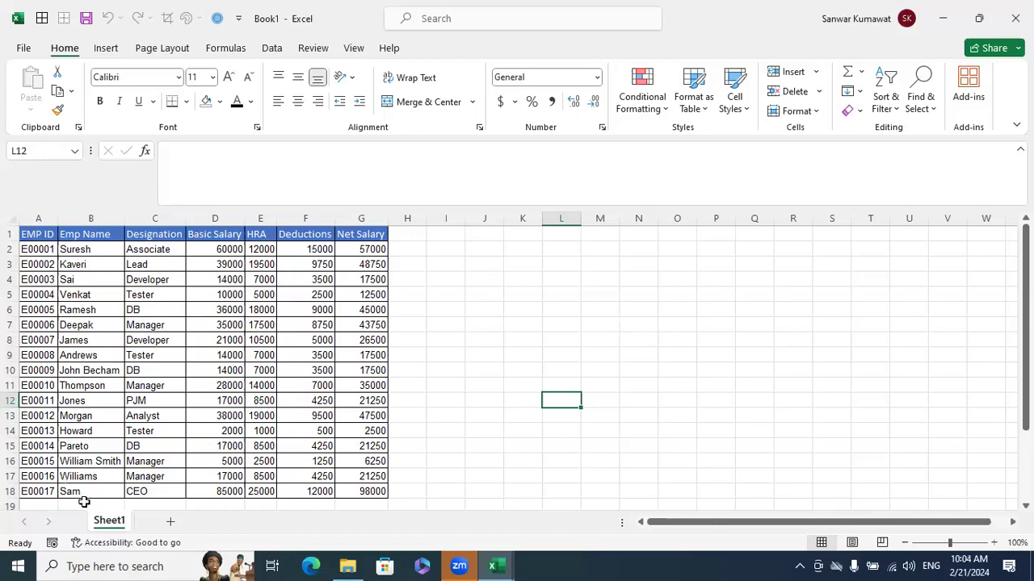
pyautogui.doubleClick(107, 522)
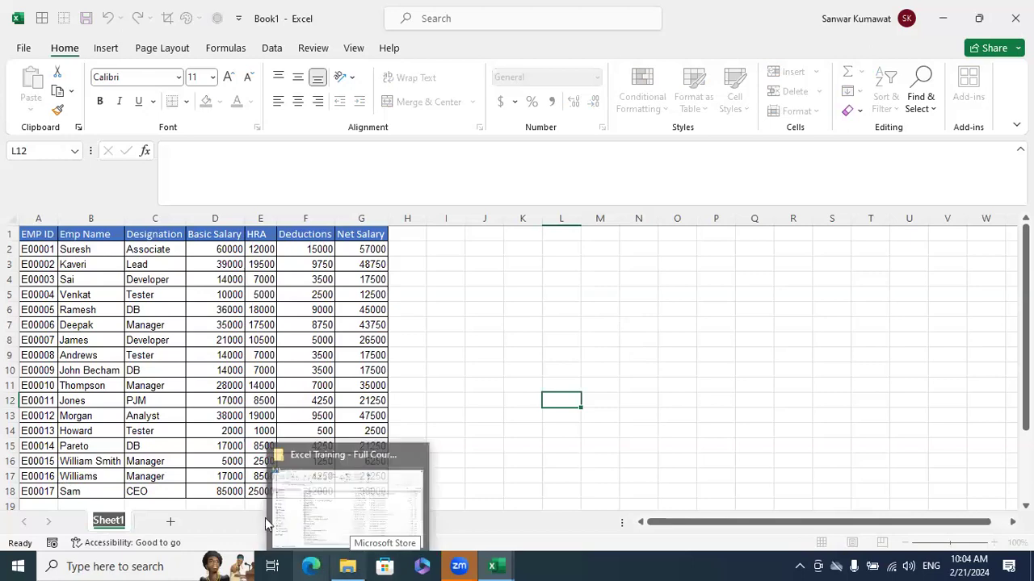
pyautogui.click(452, 338)
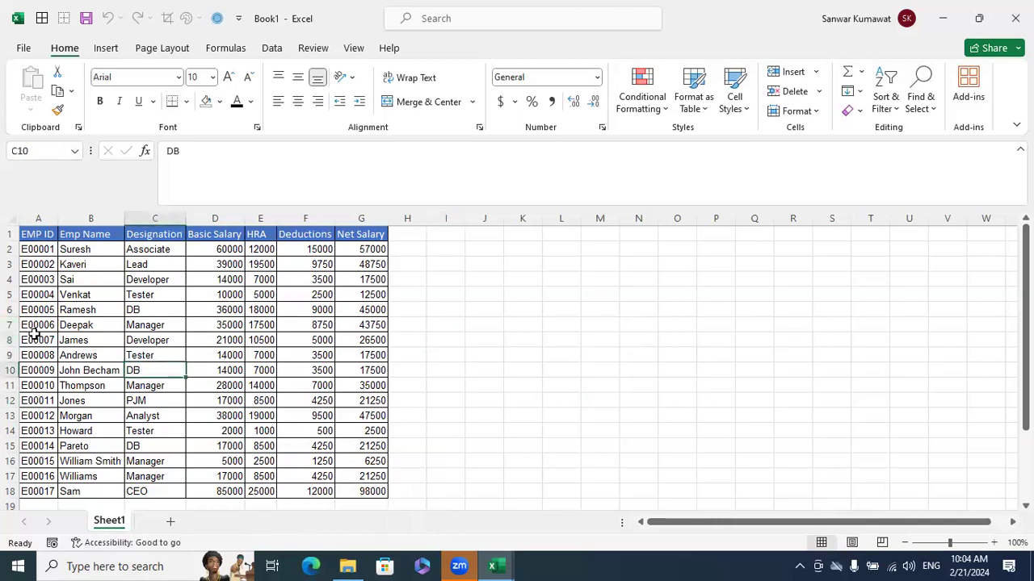
# Clear only the contents of rows 7 to 18 on Sheet1, and undo the clearing
pyautogui.moveTo(9, 324); pyautogui.dragTo(52, 493)
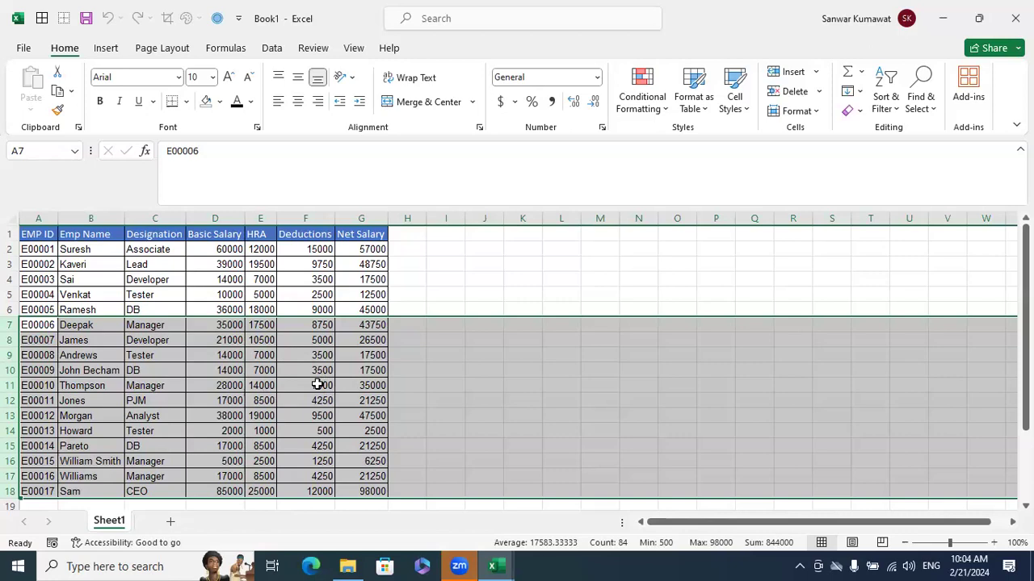
pyautogui.press('Delete')
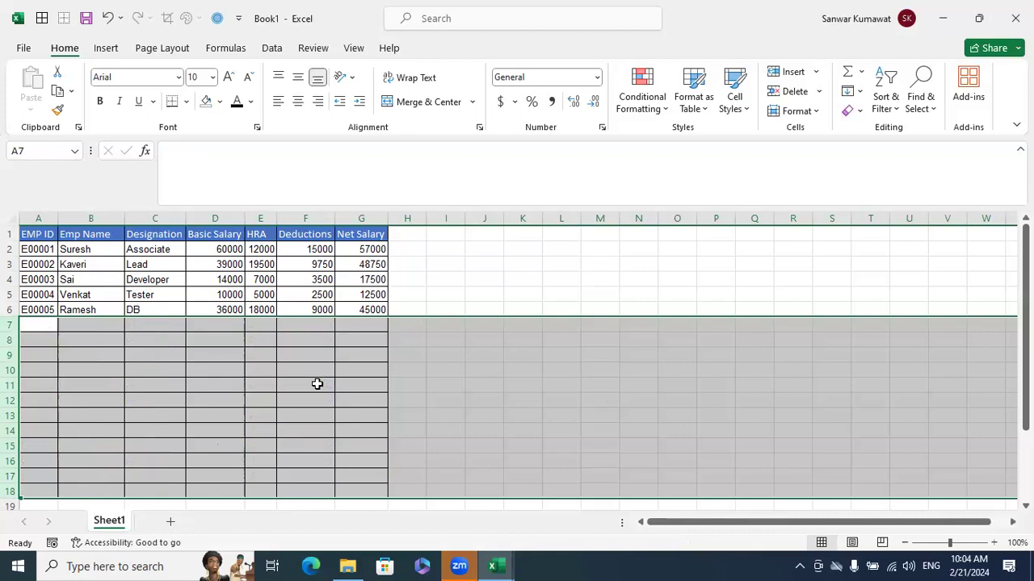
pyautogui.hotkey('ctrl', 'z')
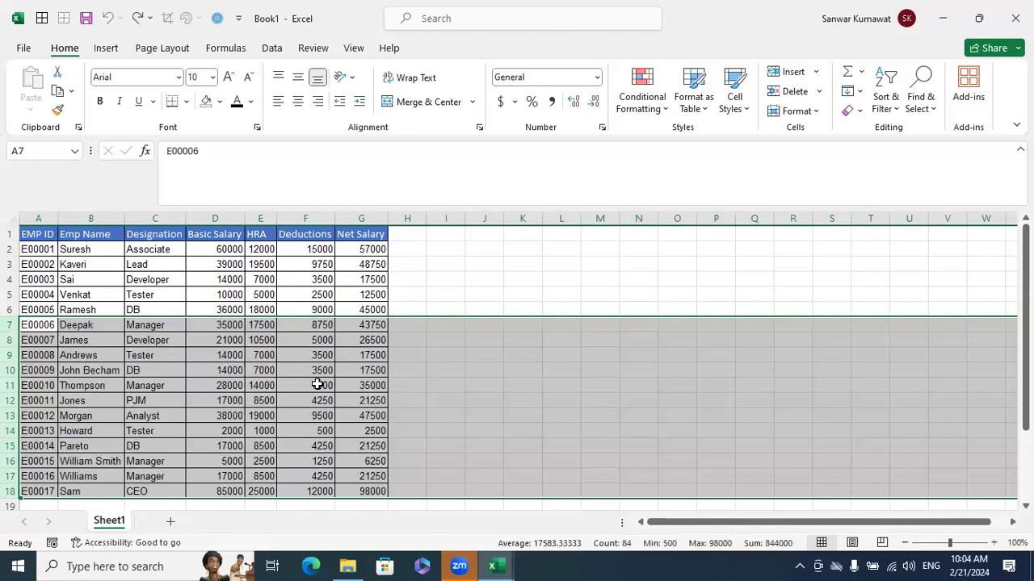
# Delete rows 7 to 18 entirely from Sheet1, including their borders, and undo the deletion
pyautogui.press('Delete')
pyautogui.click(318, 384)
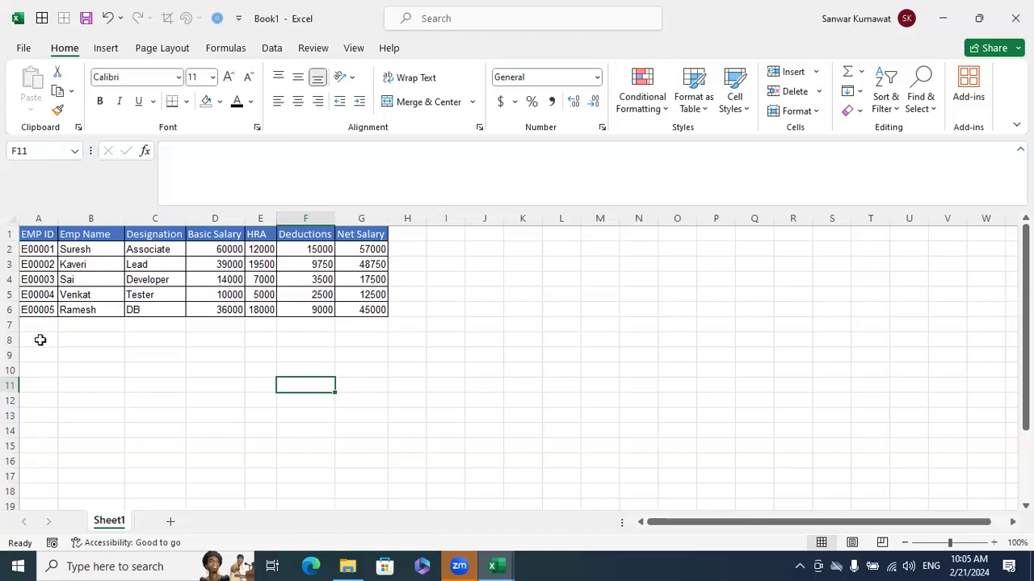
pyautogui.moveTo(40, 325); pyautogui.dragTo(365, 396)
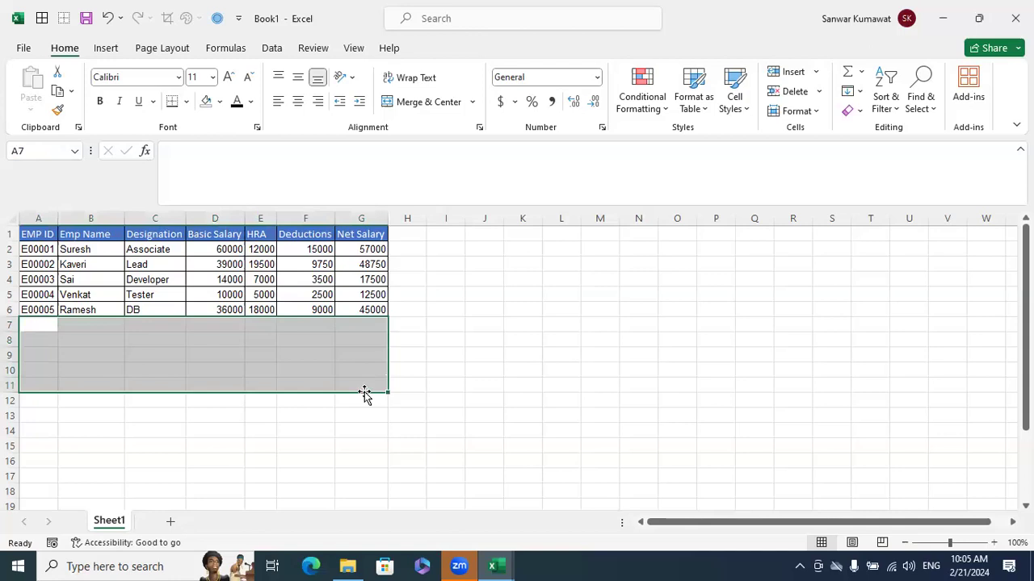
pyautogui.click(485, 388)
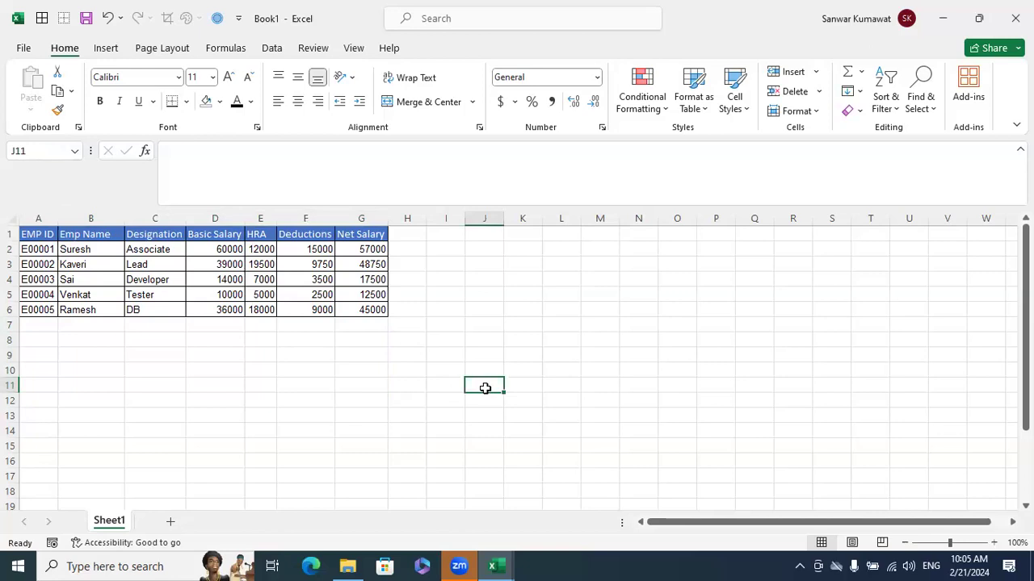
pyautogui.hotkey('ctrl', 'z')
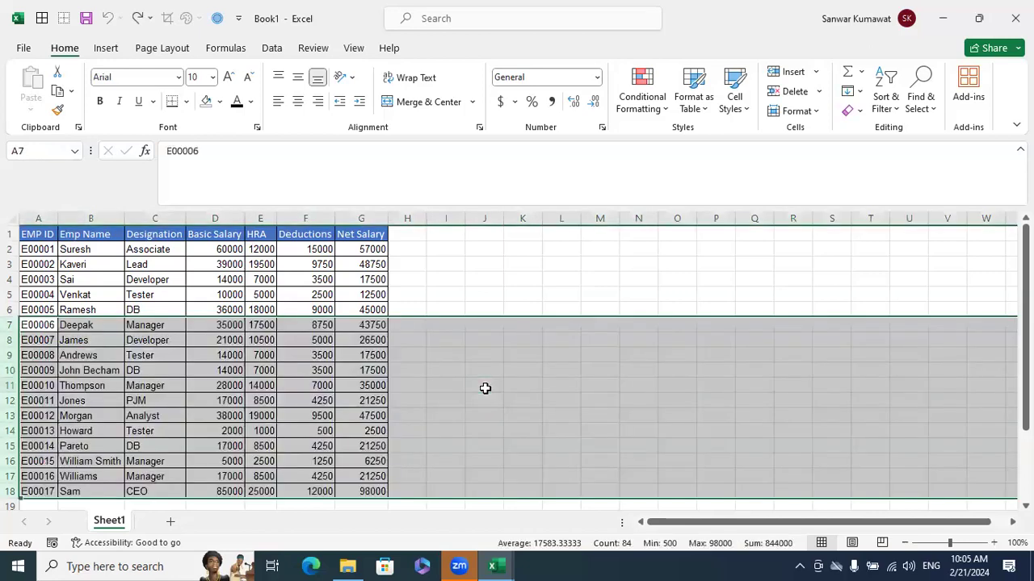
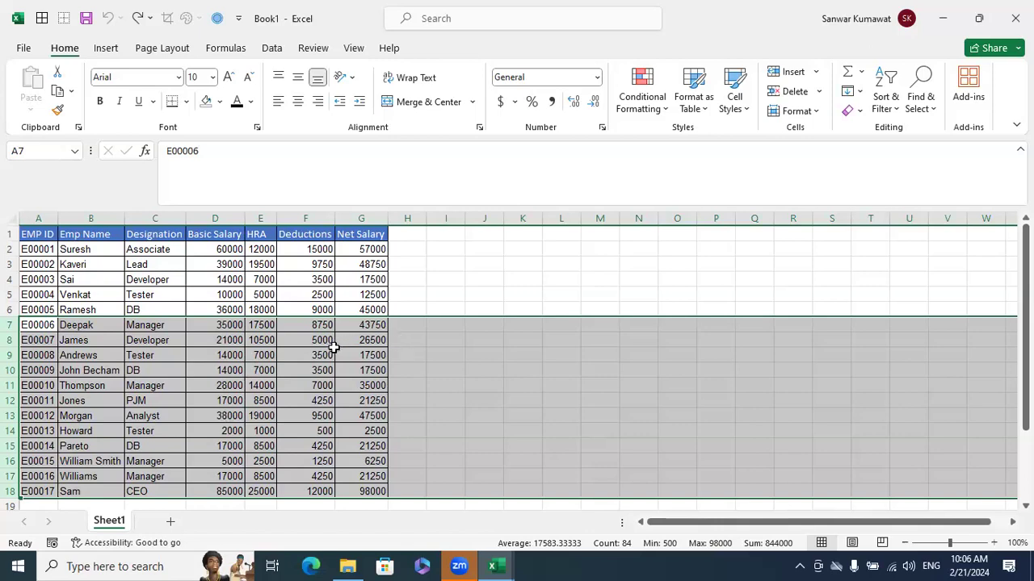
# Create a copy of Sheet1 at the end of Book1 with Move or Copy
pyautogui.click(311, 389)
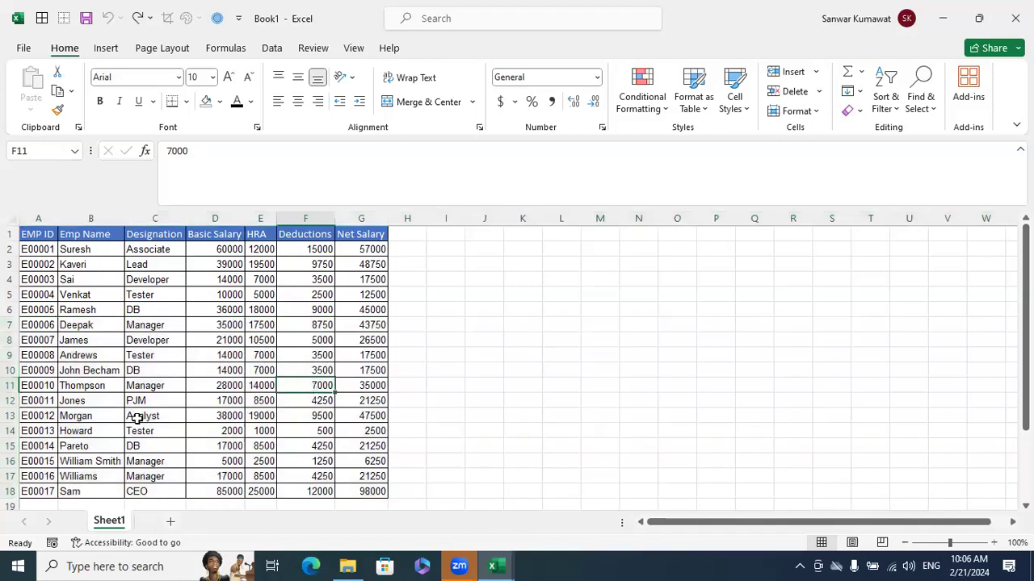
pyautogui.rightClick(120, 519)
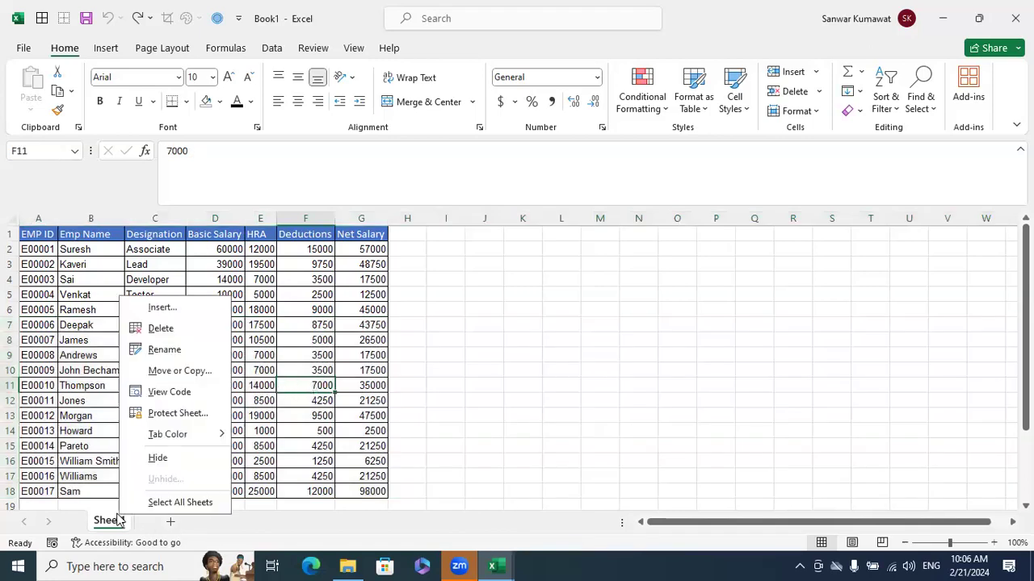
pyautogui.click(172, 370)
pyautogui.click(110, 377)
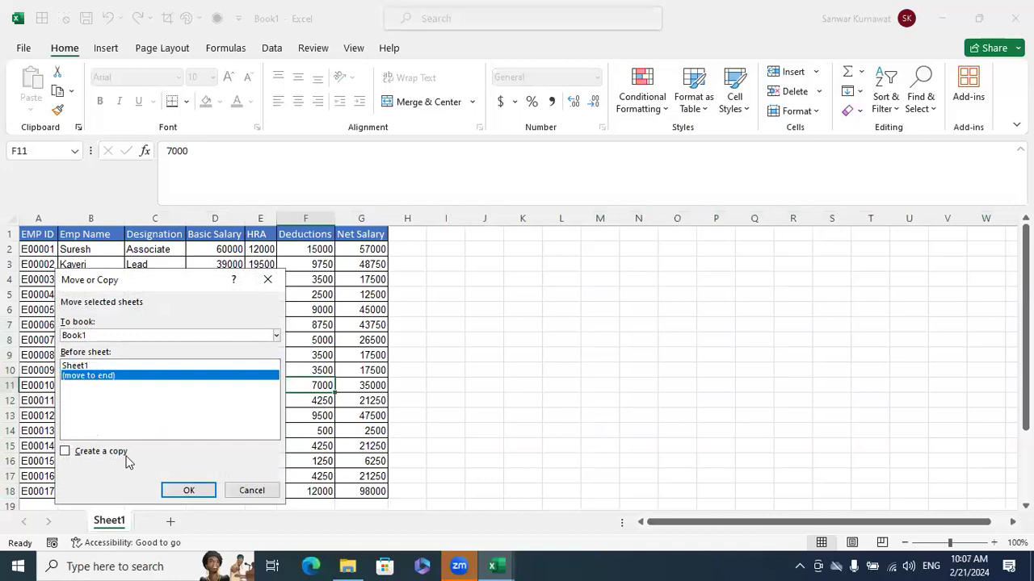
pyautogui.click(109, 452)
pyautogui.click(185, 491)
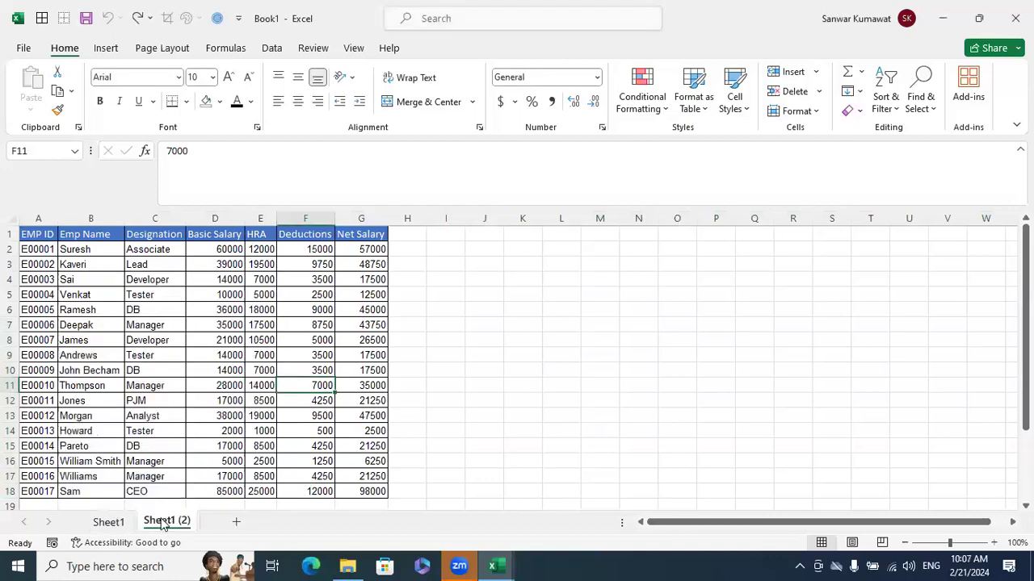
# Rename the original sheet as Raw Data and its copy as Working
pyautogui.doubleClick(127, 523)
pyautogui.write('R')
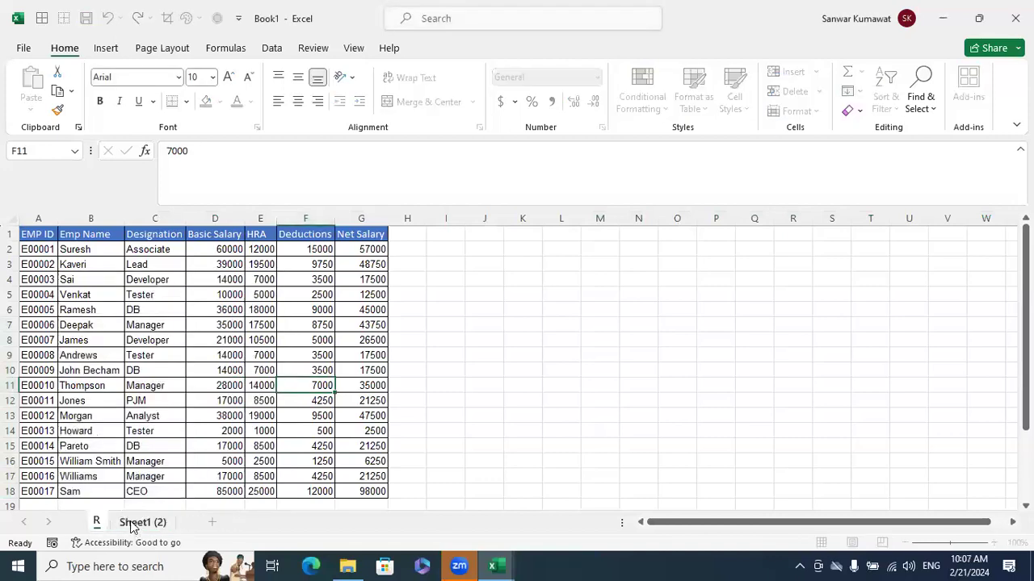
pyautogui.write('aw Data')
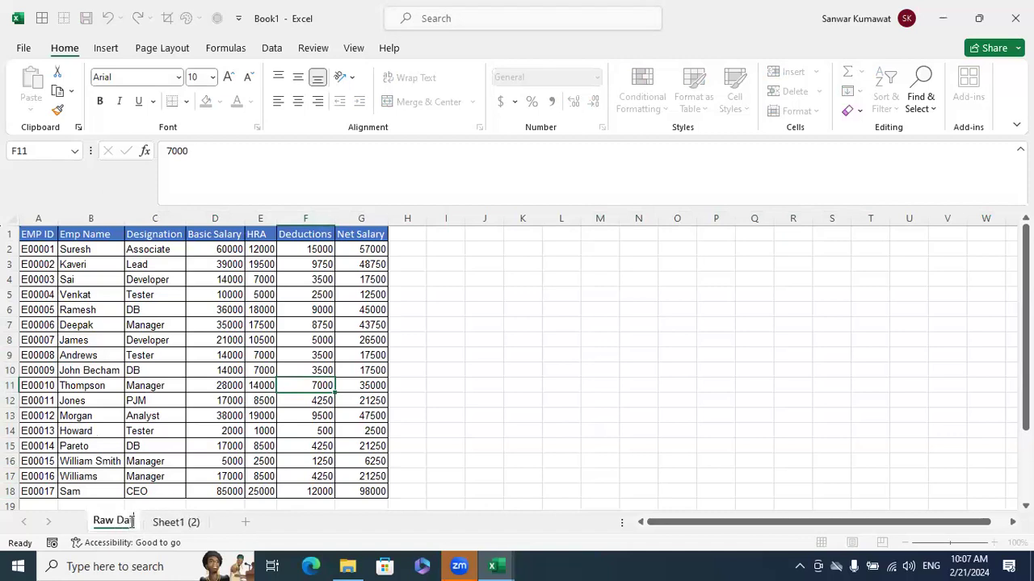
pyautogui.click(174, 523)
pyautogui.doubleClick(176, 523)
pyautogui.write('Working')
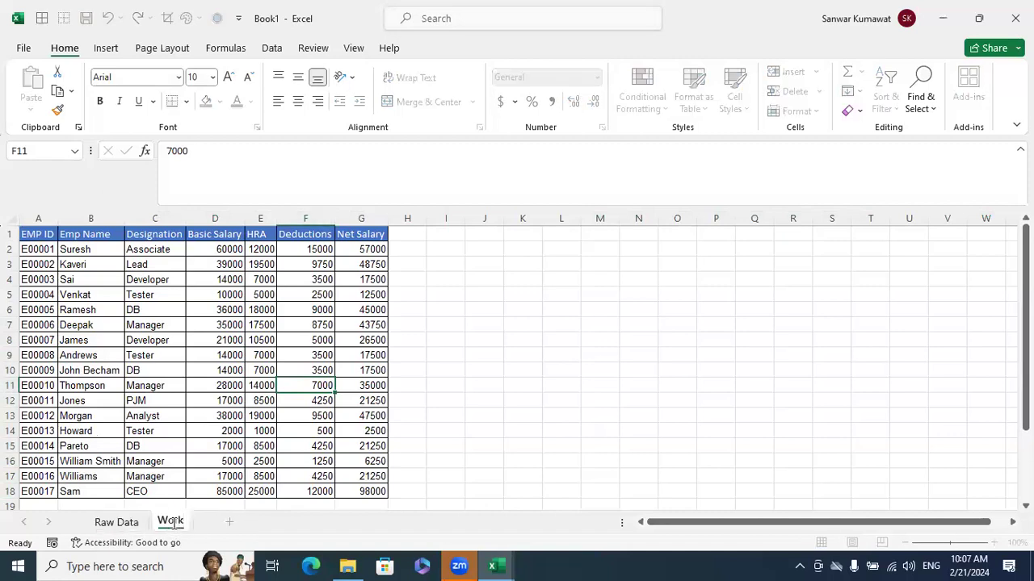
# Delete rows 12 to 18 entirely from the Working sheet, including their borders
pyautogui.click(481, 356)
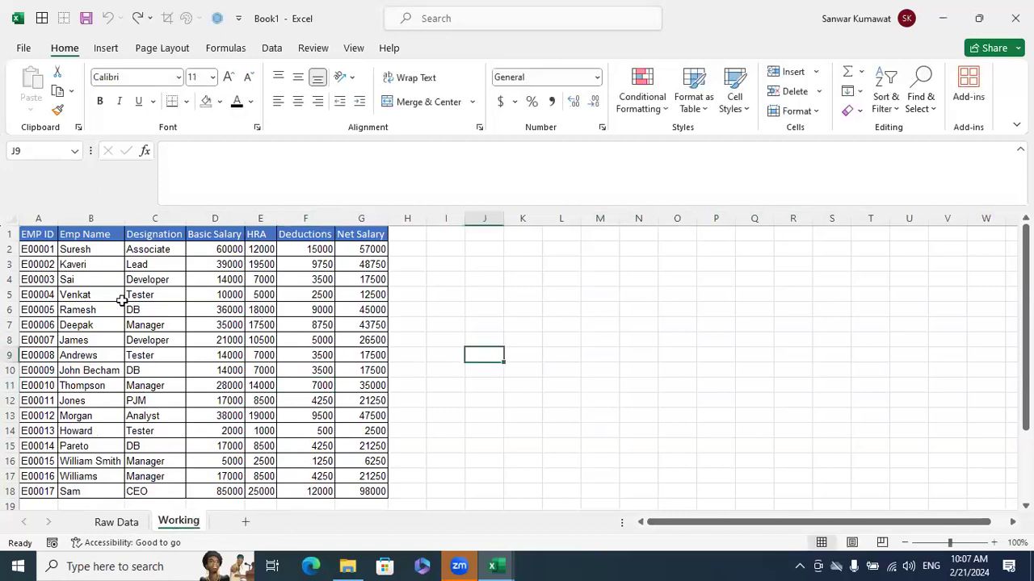
pyautogui.click(10, 401)
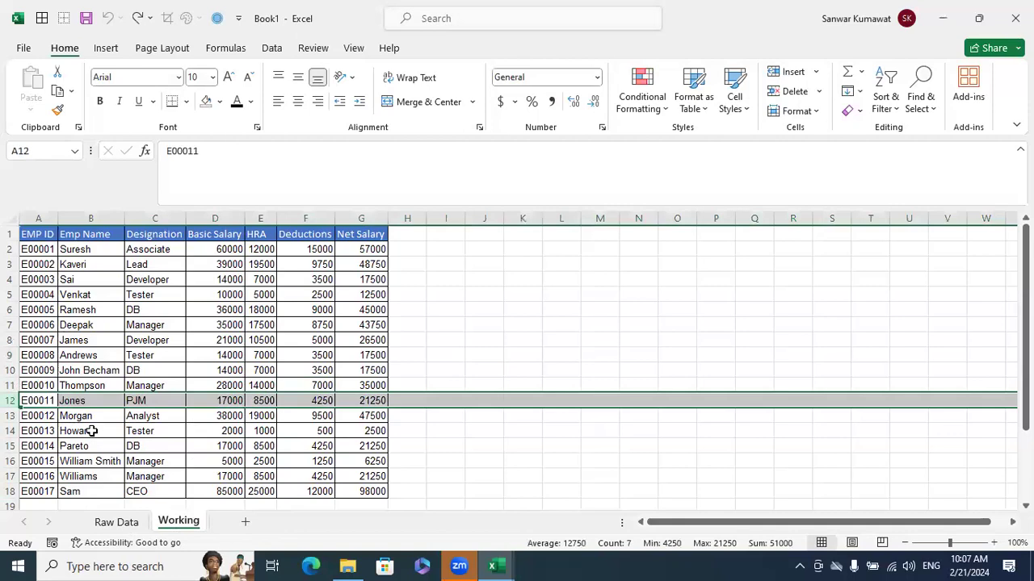
pyautogui.hotkey('ctrl', 'shift', 'Down')
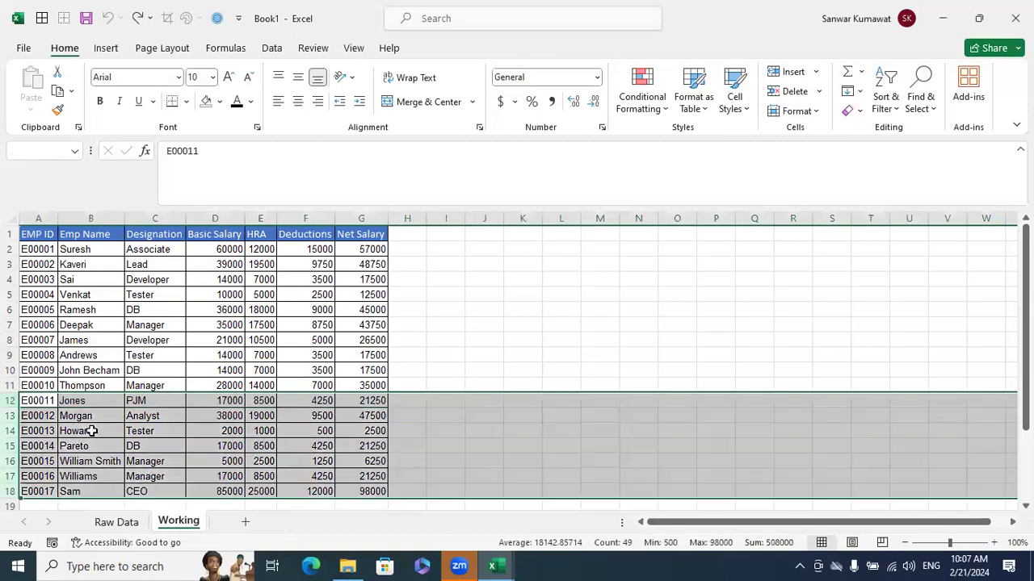
pyautogui.press('Delete')
pyautogui.click(151, 269)
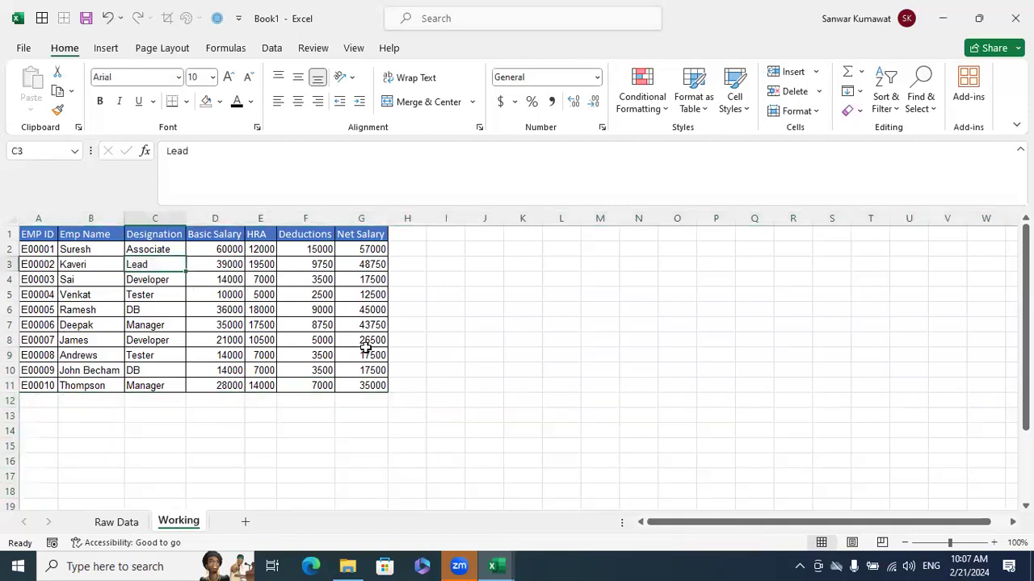
pyautogui.click(323, 412)
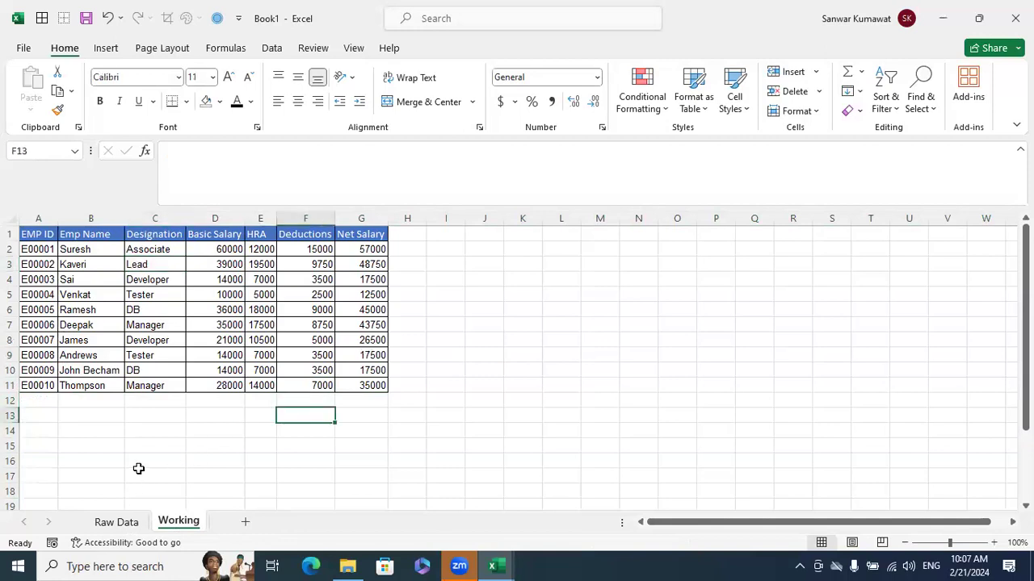
# Hide the Raw Data sheet so that only the Working sheet is shown
pyautogui.click(128, 525)
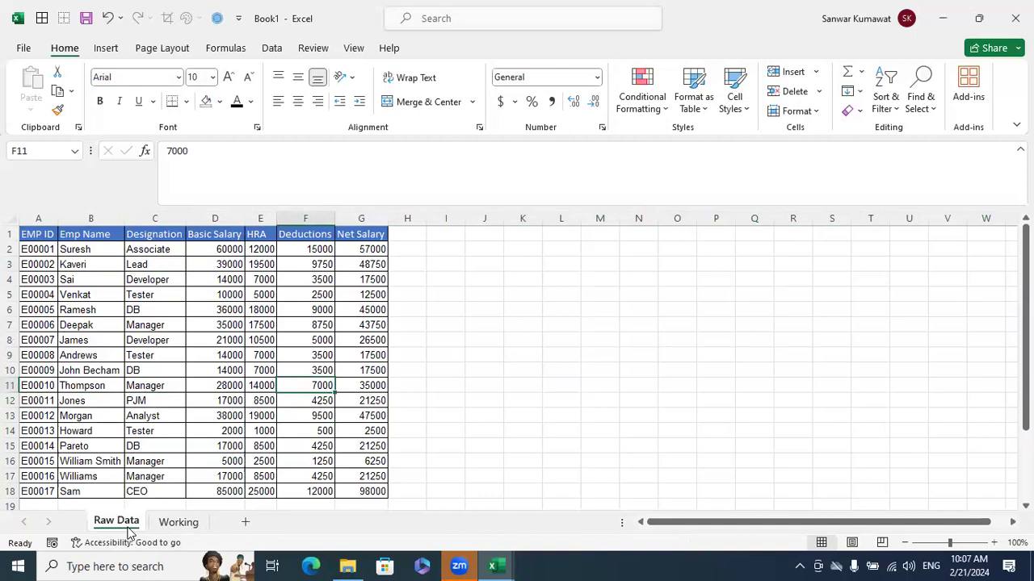
pyautogui.rightClick(128, 525)
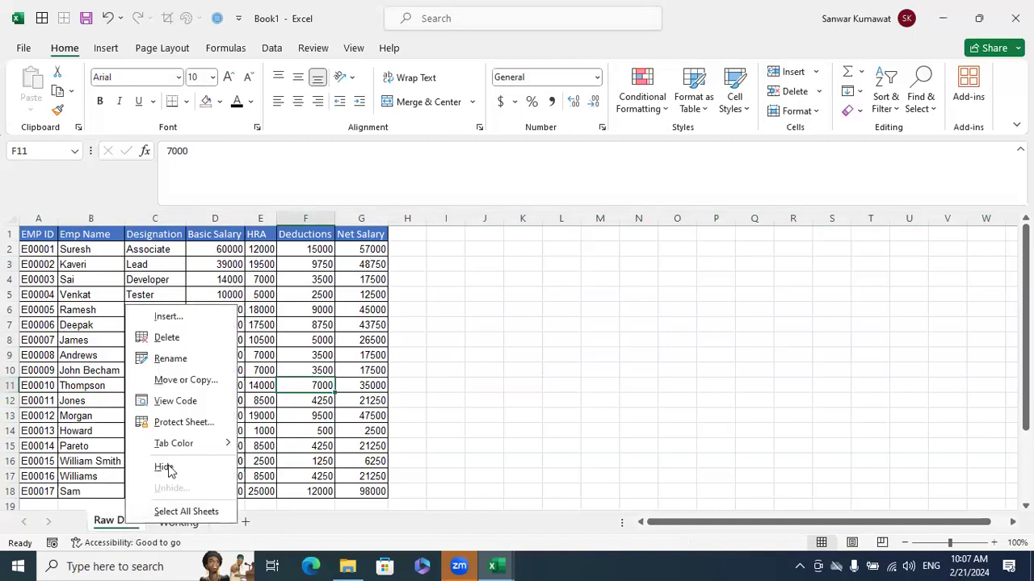
pyautogui.click(170, 469)
pyautogui.click(363, 401)
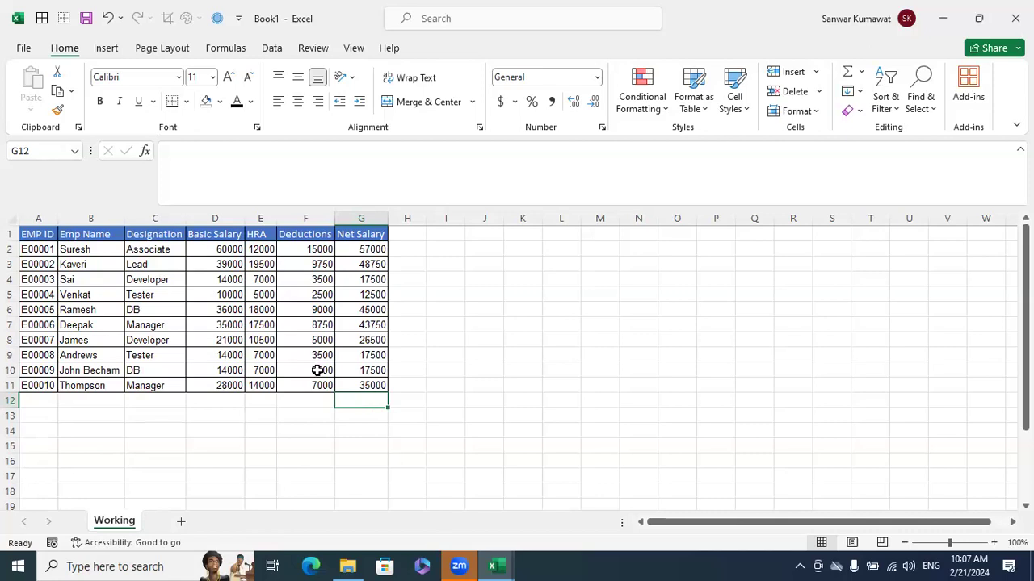
# Unhide the Raw Data sheet in Book1
pyautogui.rightClick(126, 517)
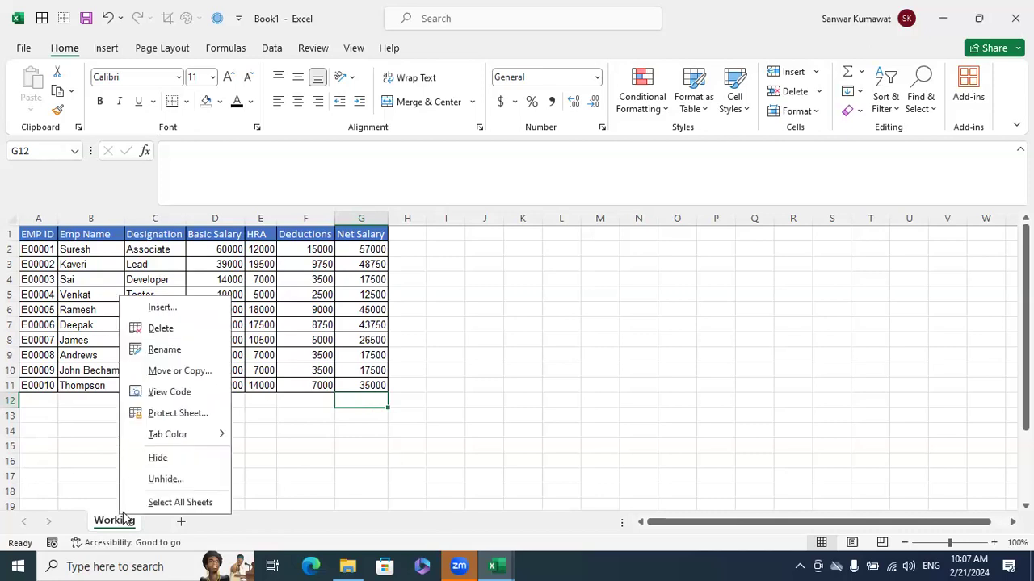
pyautogui.click(159, 479)
pyautogui.click(172, 529)
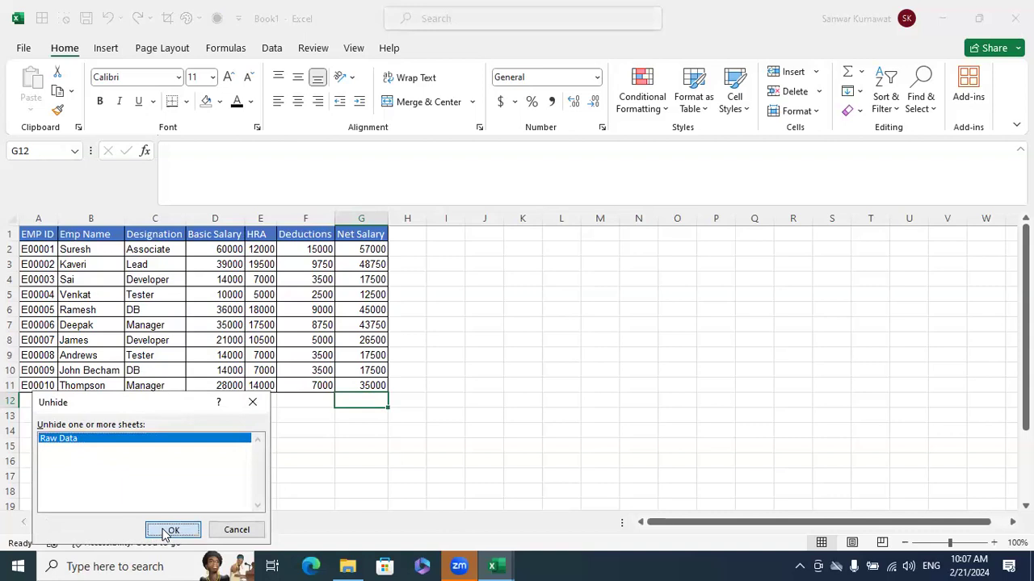
# Compare the records in rows 12 and 13 of Raw Data with the same rows on the Working sheet
pyautogui.moveTo(48, 401); pyautogui.dragTo(364, 411)
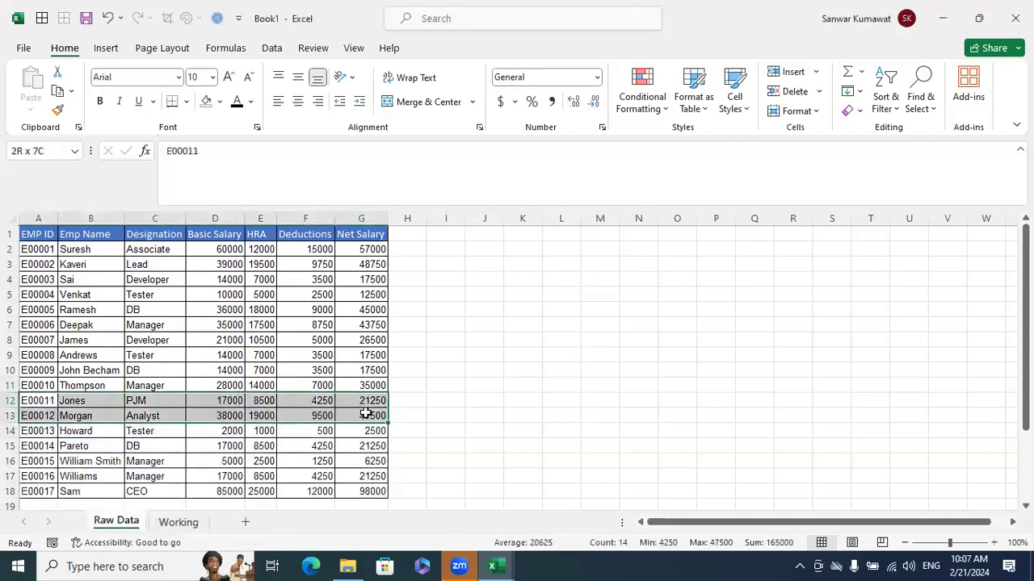
pyautogui.click(177, 523)
pyautogui.click(46, 403)
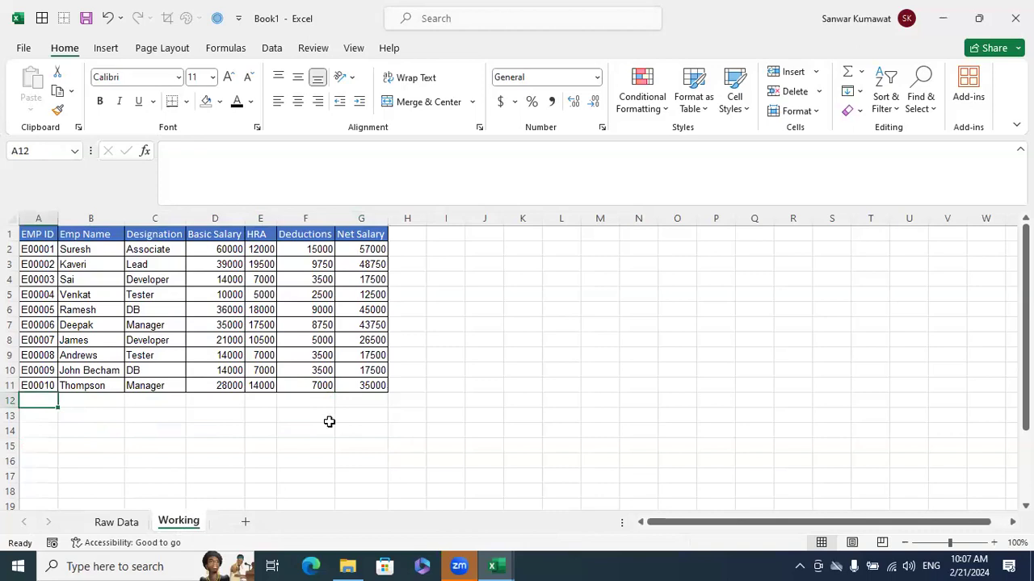
# Hide the Raw Data sheet again, leaving the Working sheet in view
pyautogui.rightClick(127, 523)
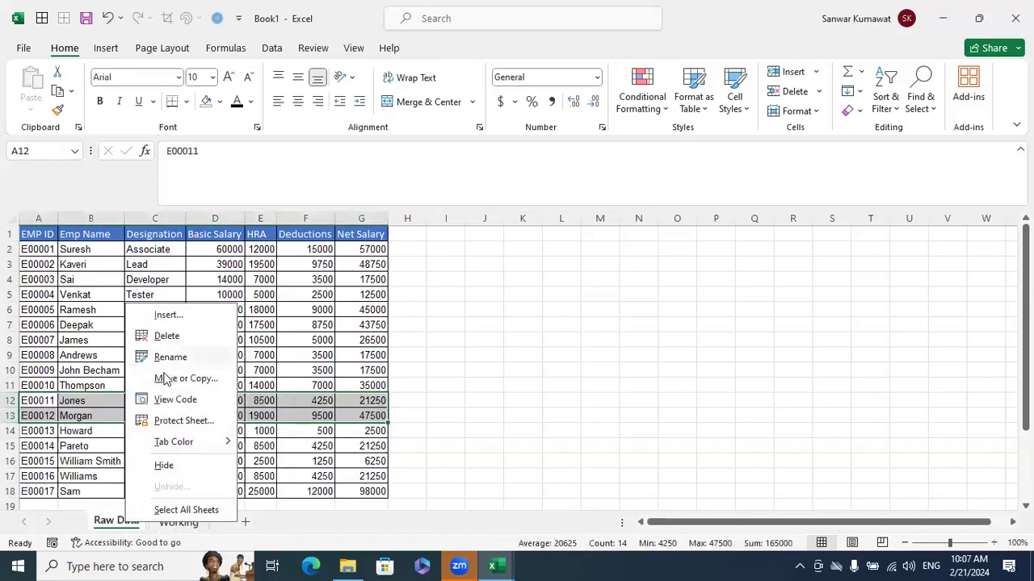
pyautogui.click(164, 466)
pyautogui.click(460, 397)
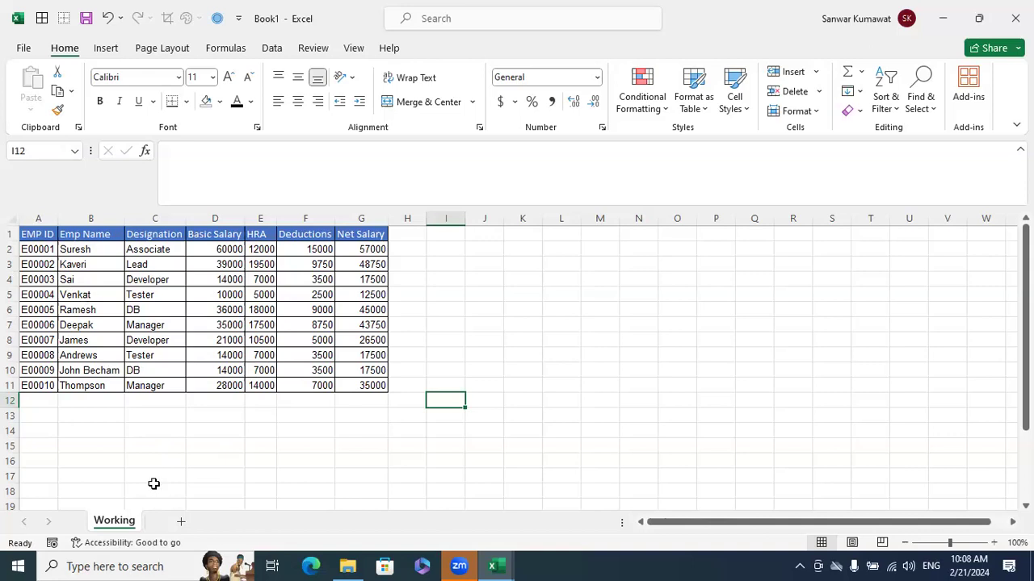
# Bring the hidden Raw Data sheet back with Unhide and select cell E9 on it
pyautogui.rightClick(106, 523)
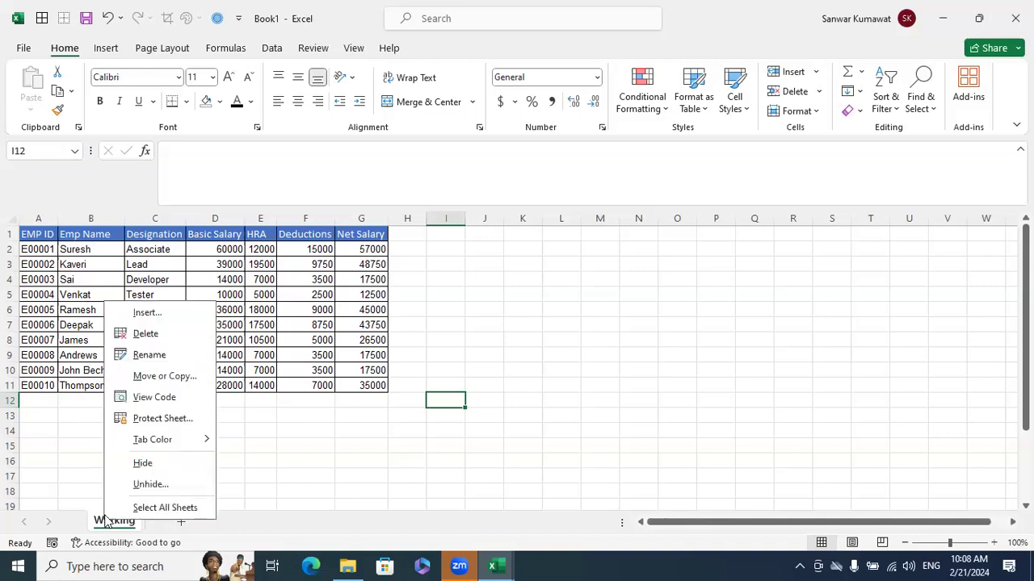
pyautogui.click(139, 487)
pyautogui.click(155, 529)
pyautogui.click(252, 354)
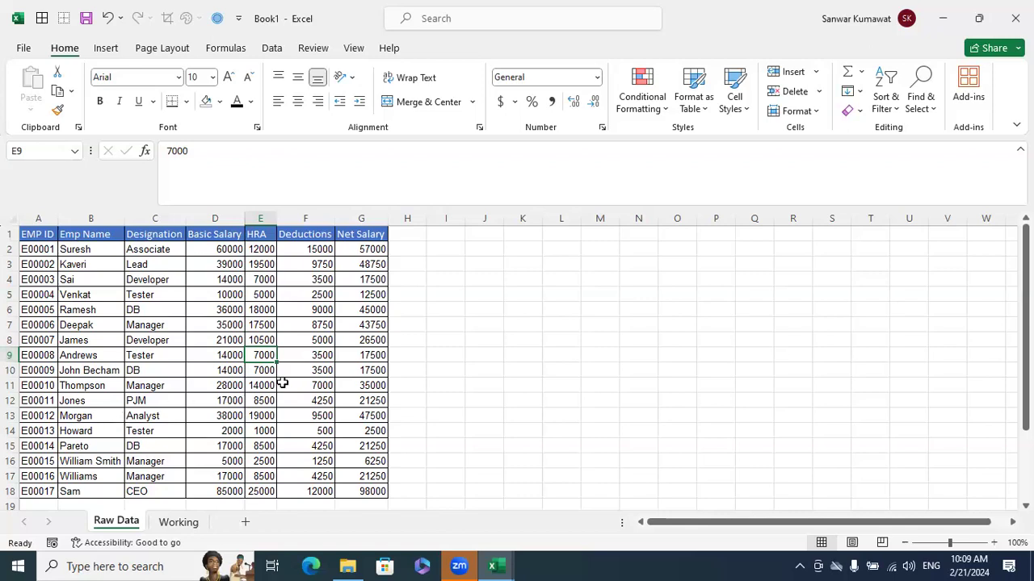
# Hide the Raw Data sheet once more and select cell K8 on the Working sheet
pyautogui.rightClick(138, 522)
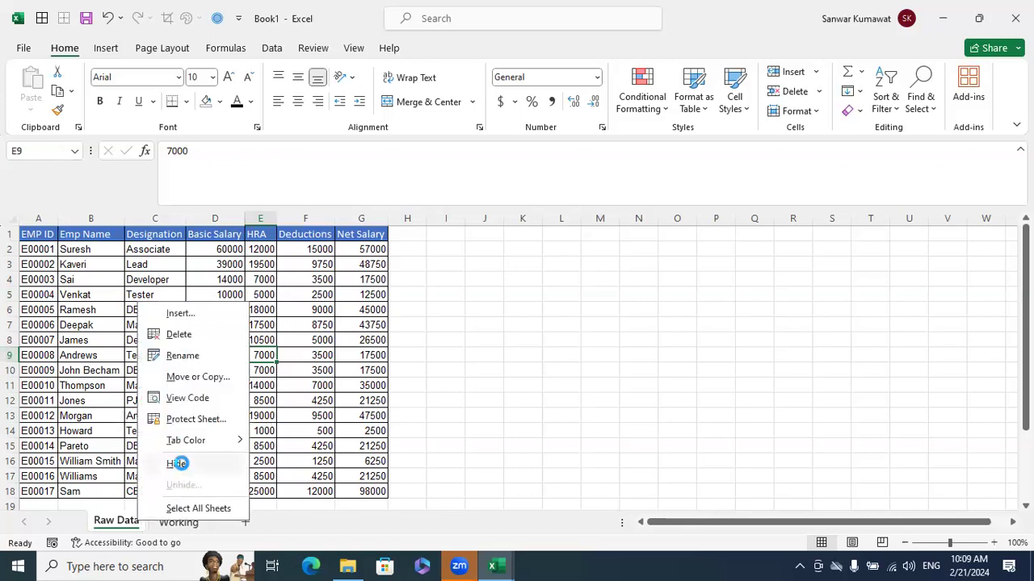
pyautogui.click(177, 464)
pyautogui.click(509, 343)
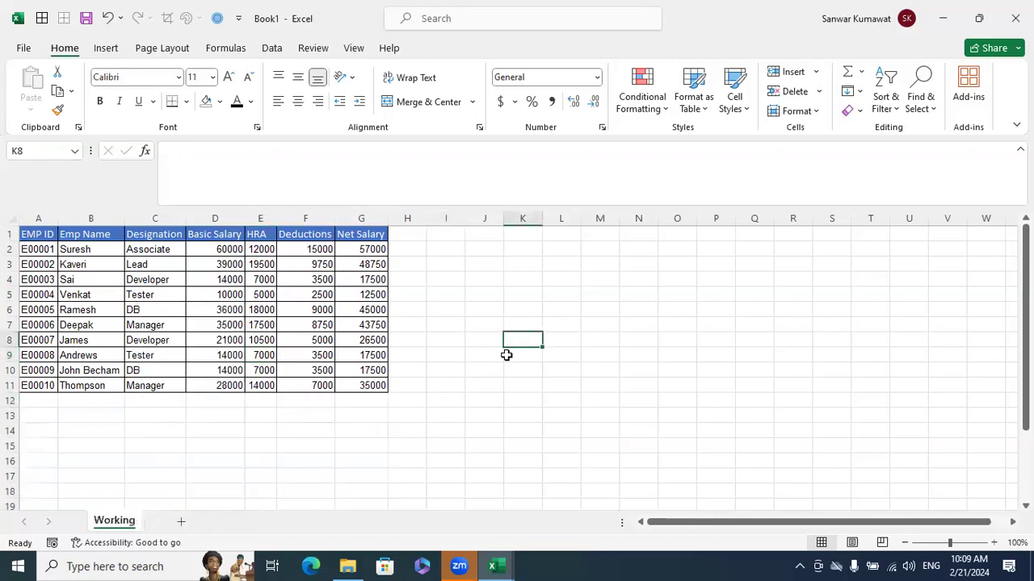
# Unhide the Raw Data sheet from the list of hidden sheets
pyautogui.rightClick(121, 521)
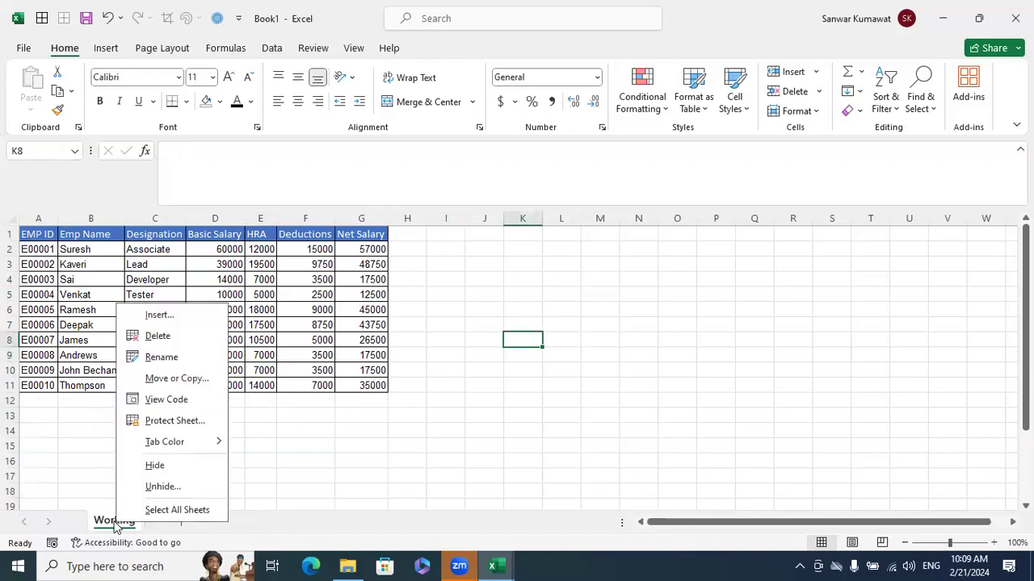
pyautogui.click(157, 487)
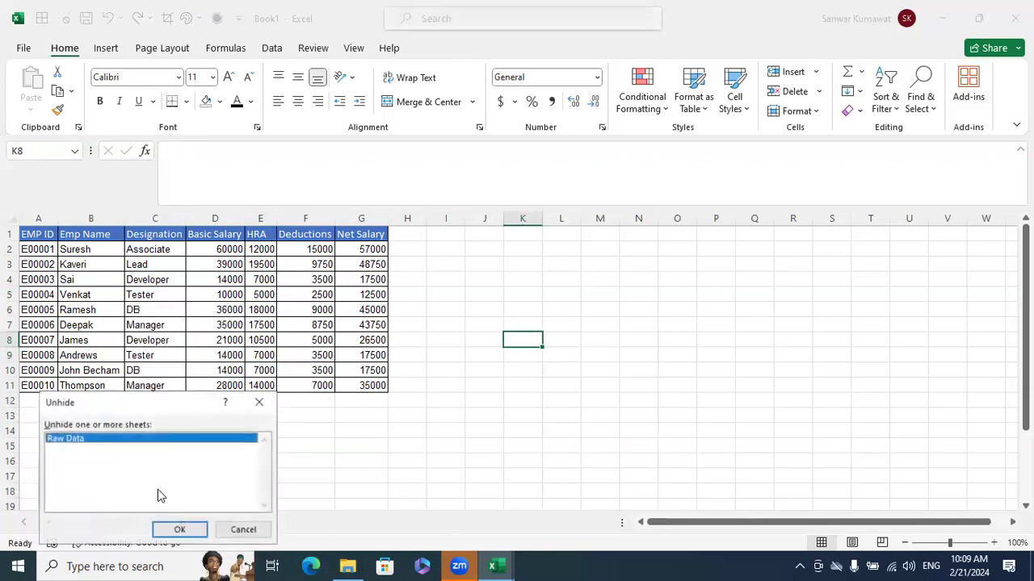
pyautogui.click(175, 533)
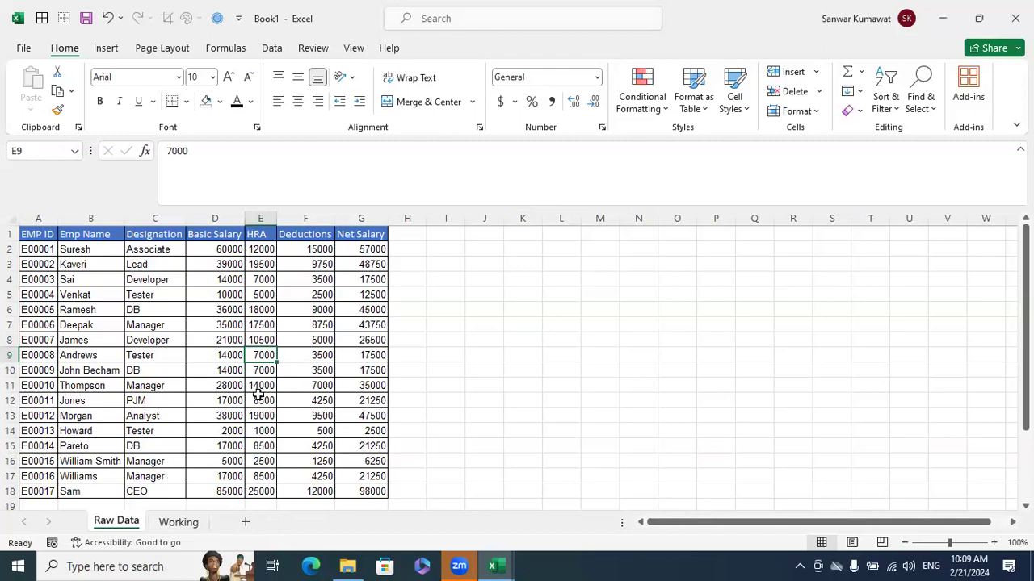
# Hide the Raw Data sheet and select cell F11 on the Working sheet
pyautogui.rightClick(127, 521)
pyautogui.click(159, 463)
pyautogui.click(327, 386)
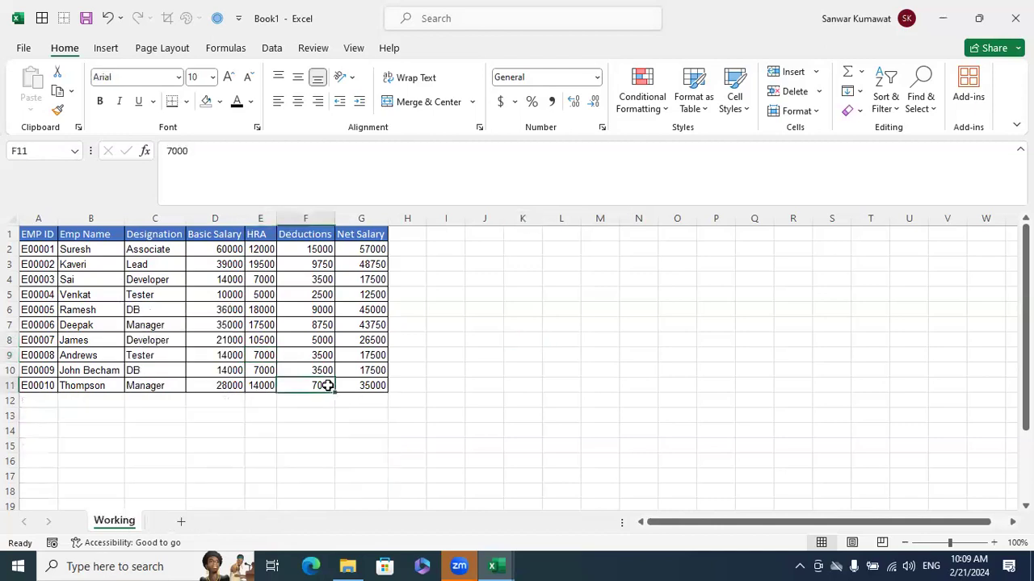
# Restore the hidden Raw Data sheet with the Unhide command
pyautogui.rightClick(142, 520)
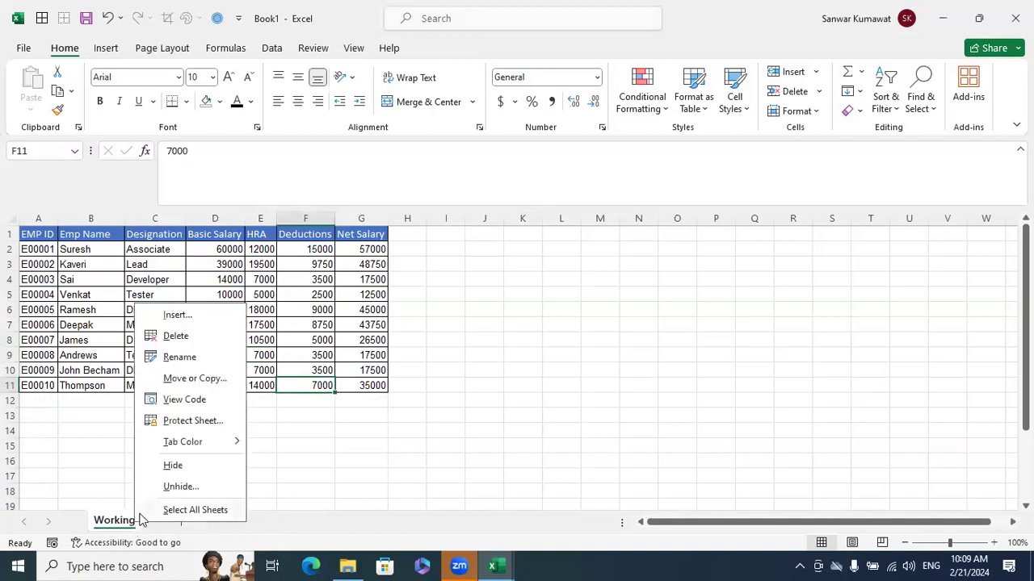
pyautogui.click(192, 487)
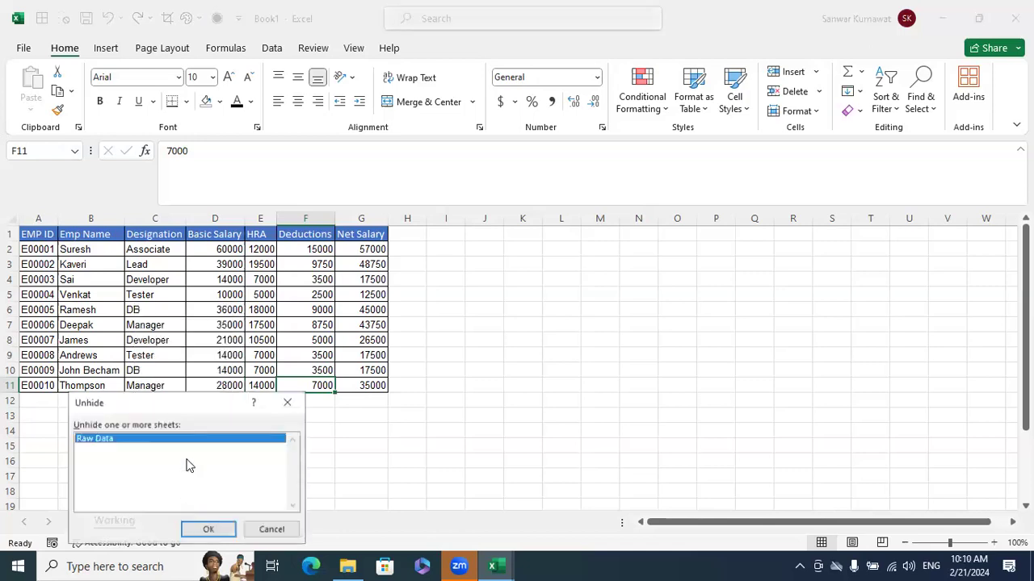
pyautogui.click(208, 529)
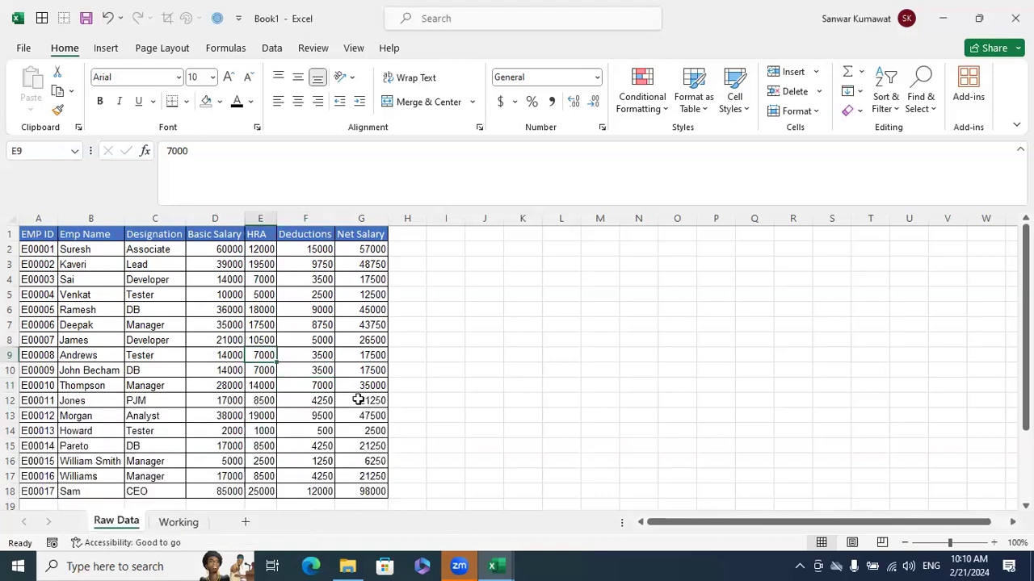
# In the Visual Basic editor, set the Raw Data sheet's Visible property to 2 - xlSheetVeryHidden and return to the workbook
pyautogui.rightClick(136, 523)
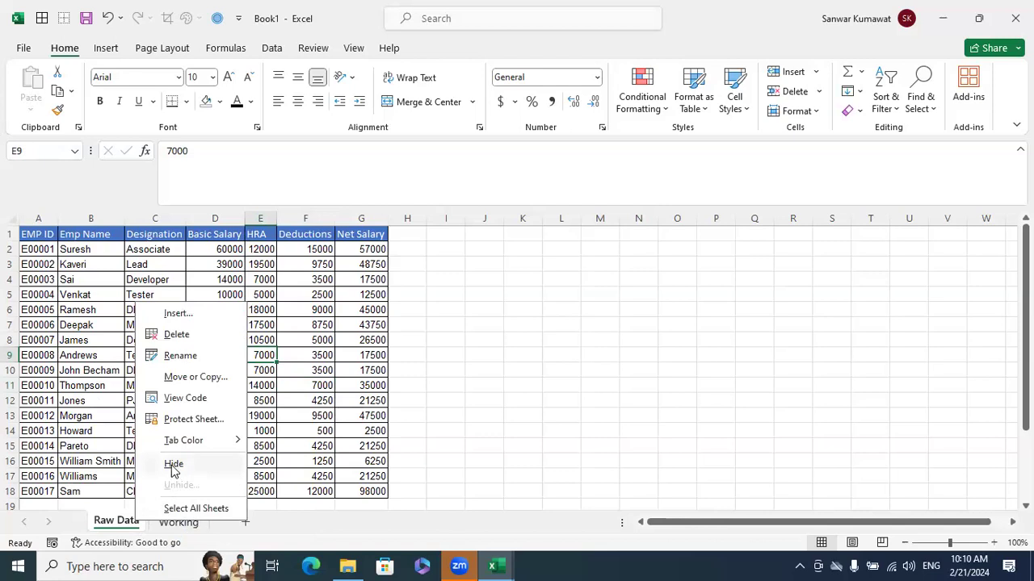
pyautogui.click(178, 400)
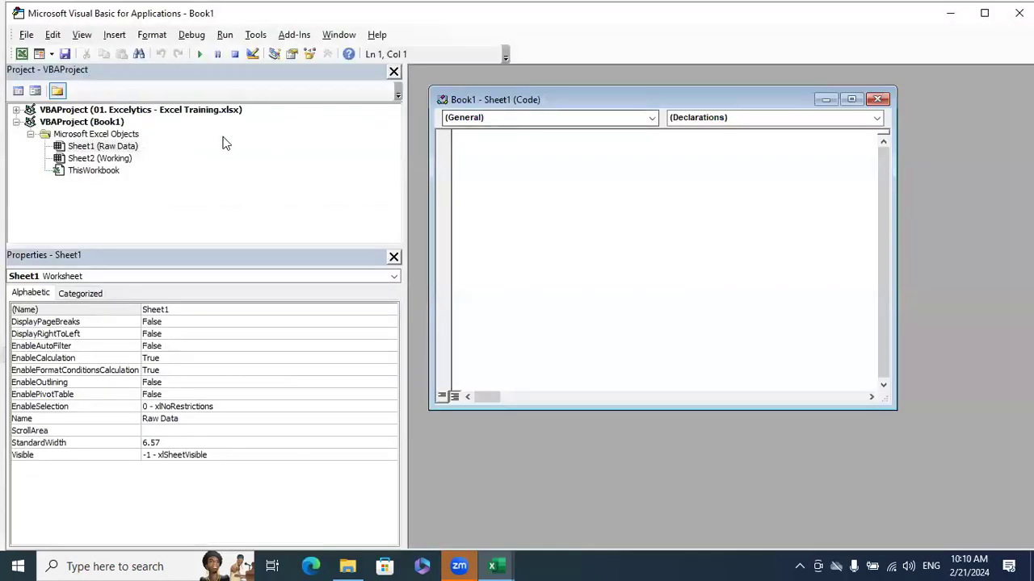
pyautogui.click(114, 148)
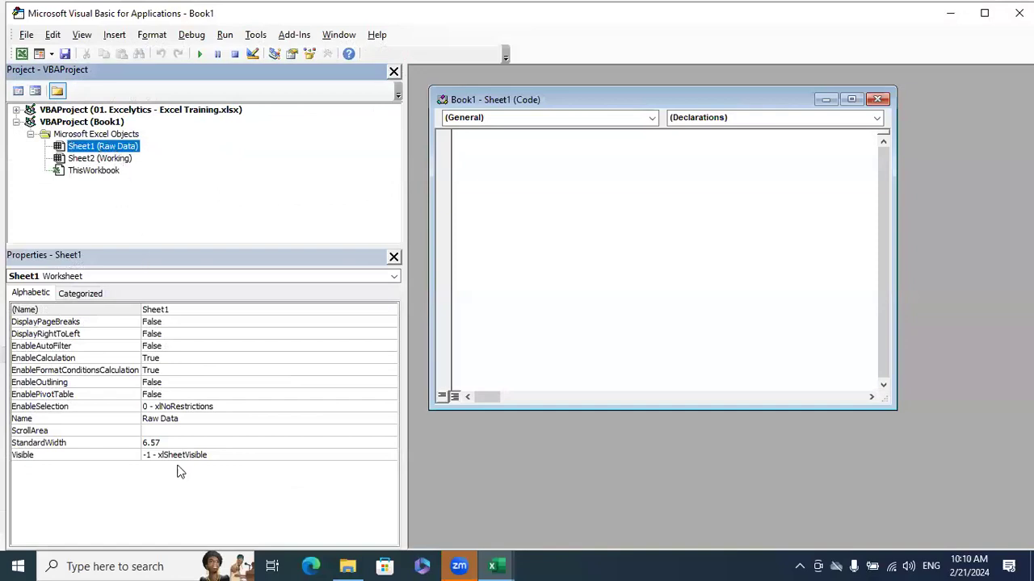
pyautogui.click(392, 457)
pyautogui.click(392, 457)
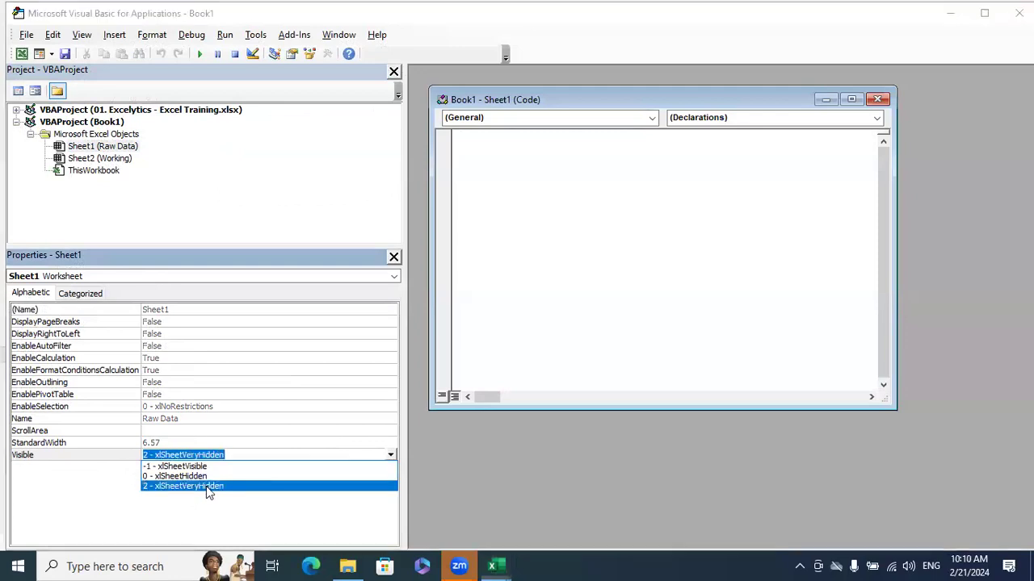
pyautogui.click(206, 486)
pyautogui.click(878, 99)
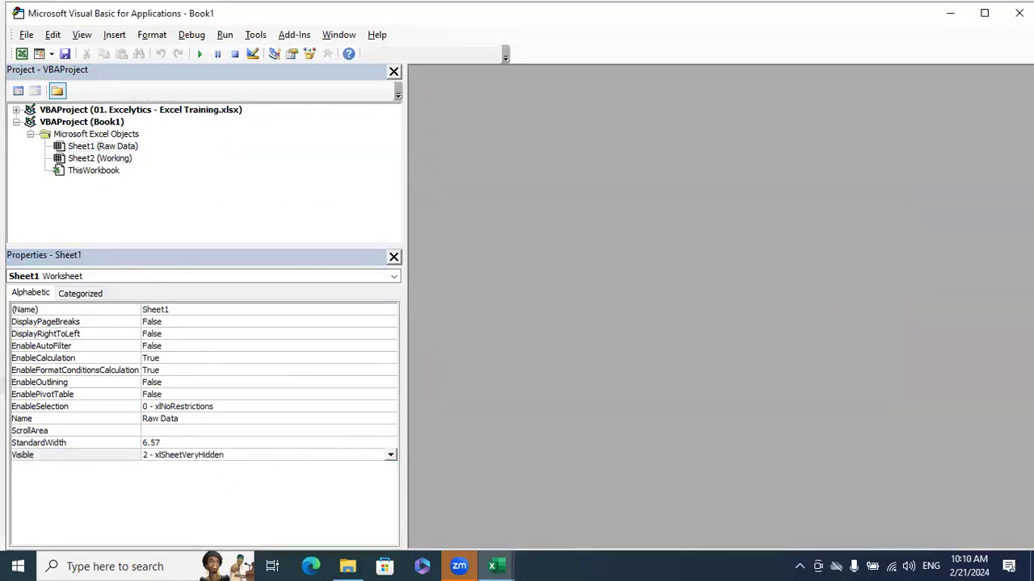
pyautogui.click(1019, 13)
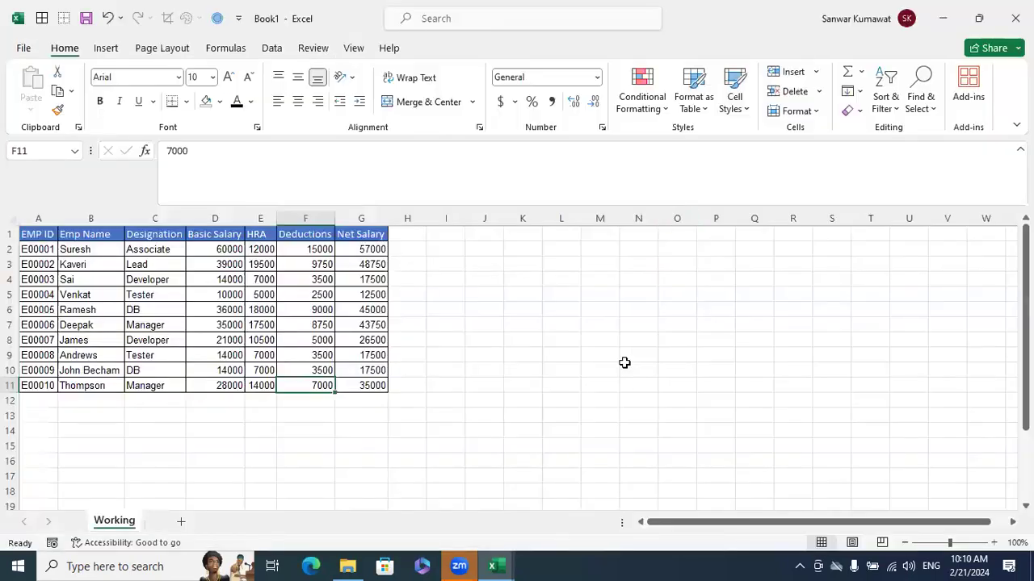
# Restore the Raw Data sheet by setting its Visible property to -1 - xlSheetVisible in the Visual Basic editor, then close the editor
pyautogui.rightClick(121, 523)
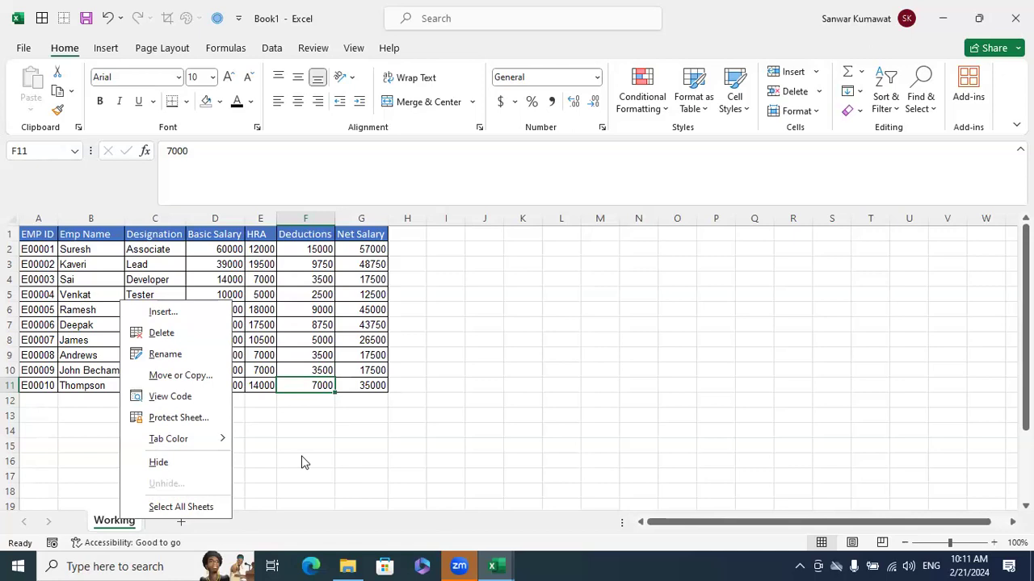
pyautogui.click(180, 398)
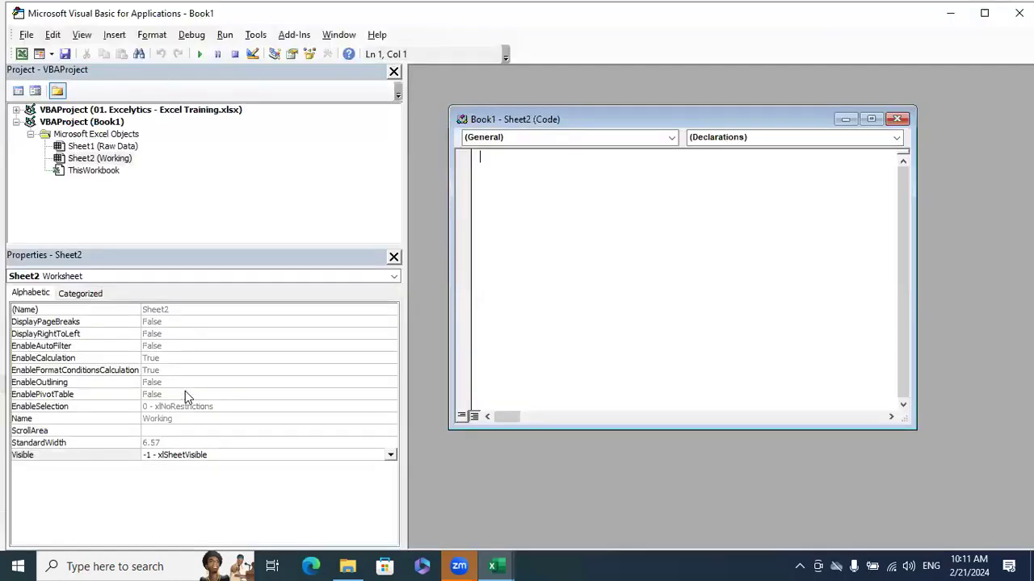
pyautogui.click(129, 151)
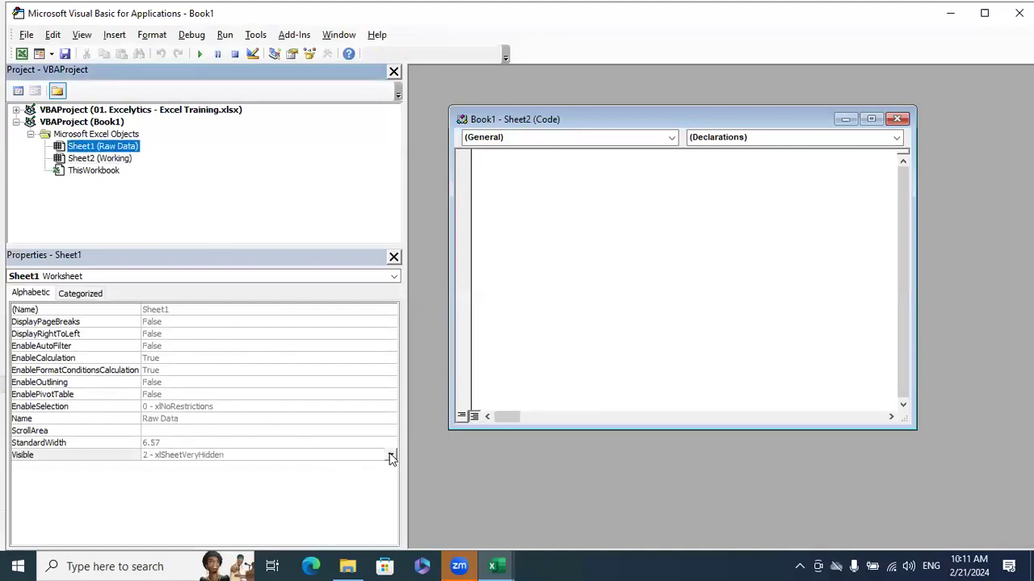
pyautogui.click(391, 457)
pyautogui.click(200, 469)
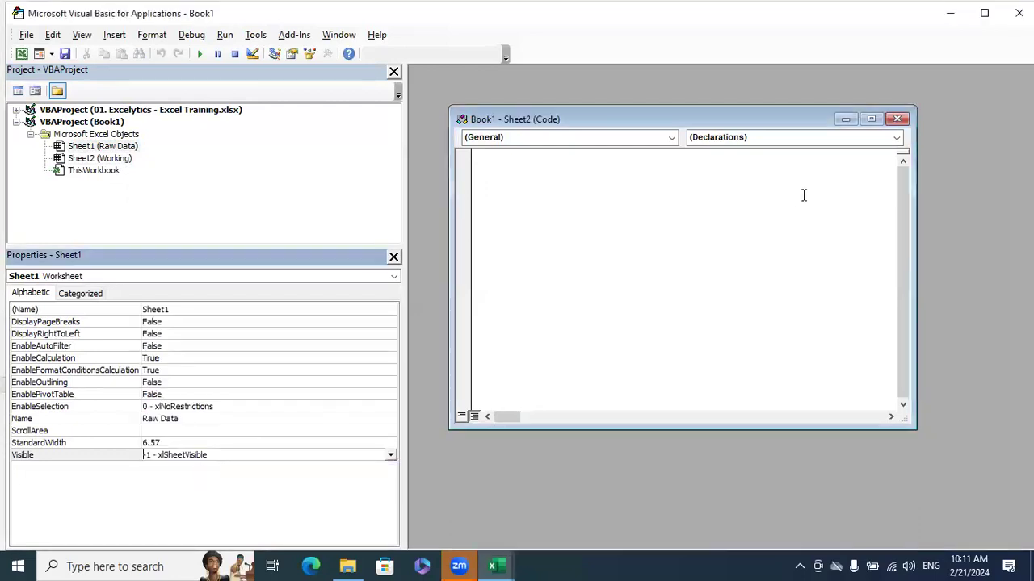
pyautogui.click(897, 119)
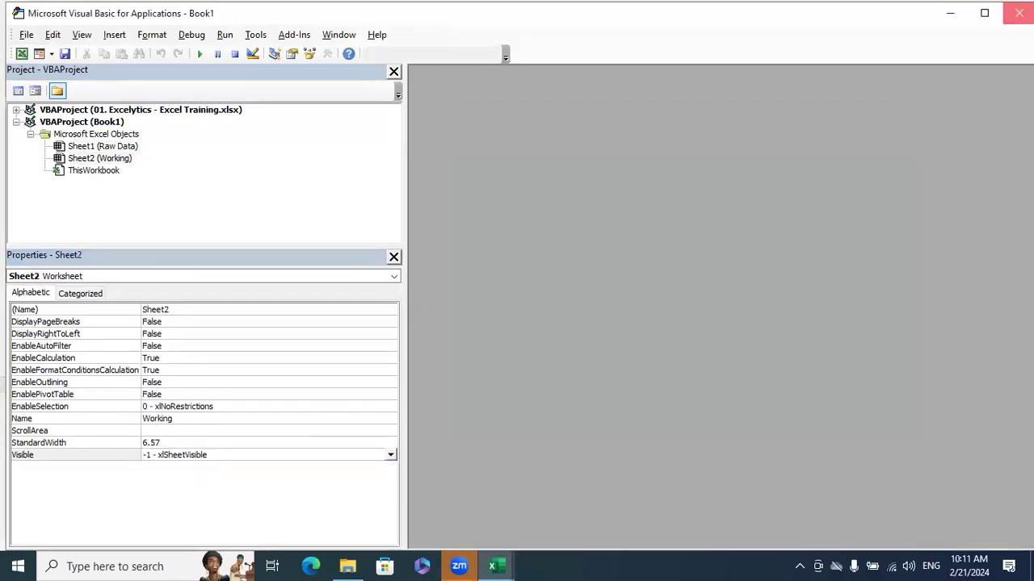
pyautogui.click(1019, 13)
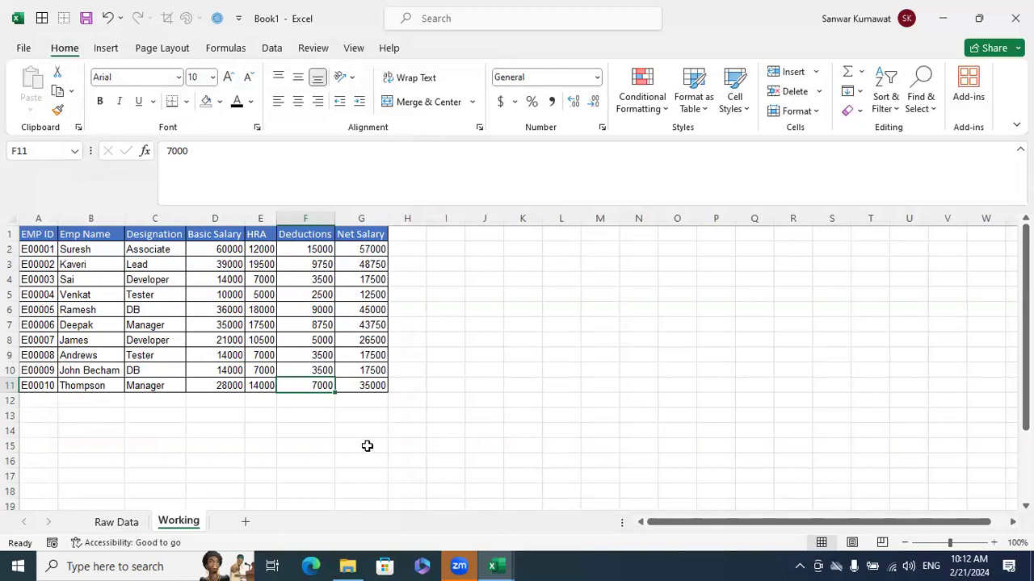
# Switch to the Raw Data sheet, view its code in the Visual Basic editor and go back to the workbook
pyautogui.click(120, 522)
pyautogui.rightClick(119, 523)
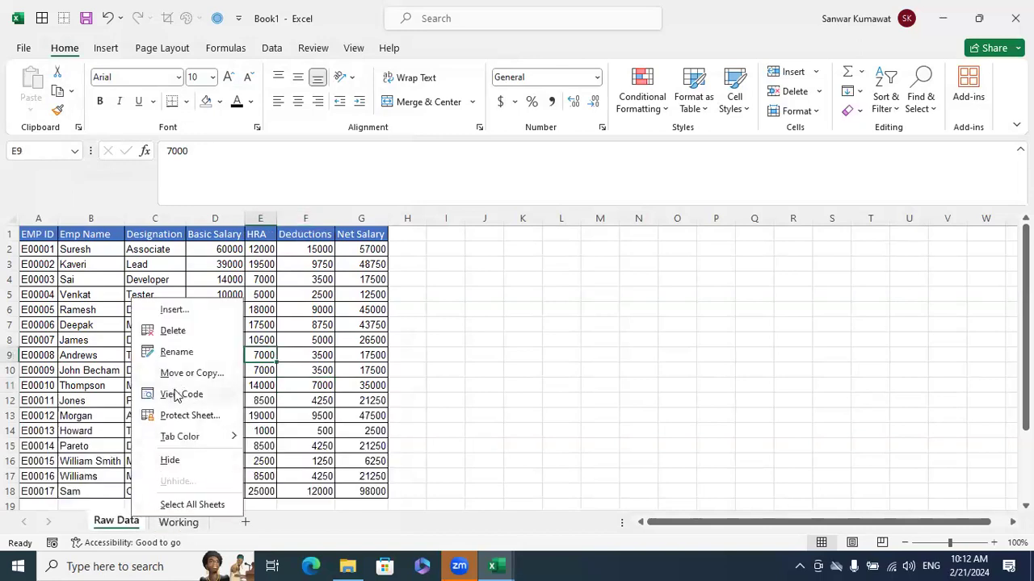
pyautogui.click(570, 364)
pyautogui.rightClick(116, 523)
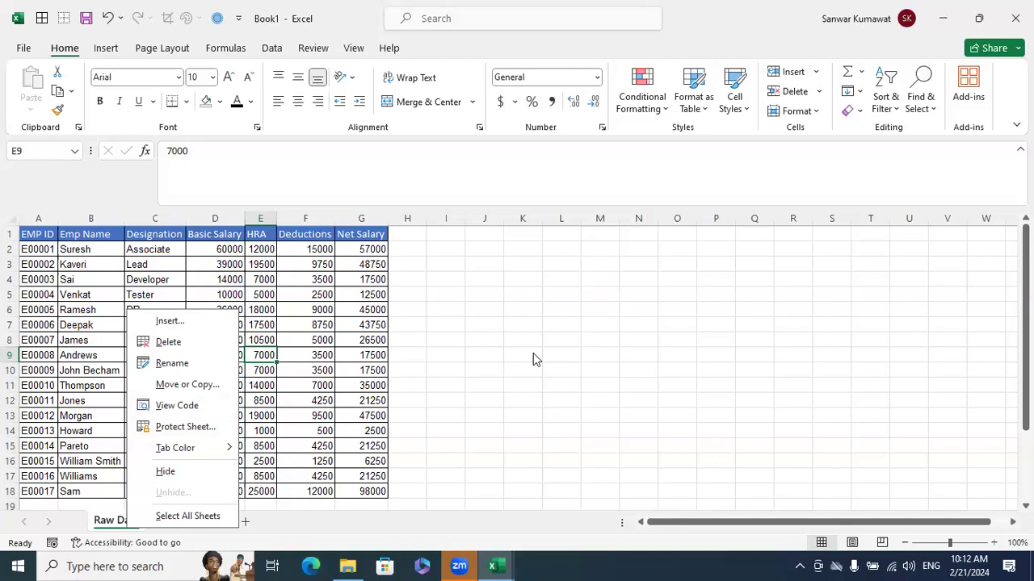
pyautogui.click(182, 405)
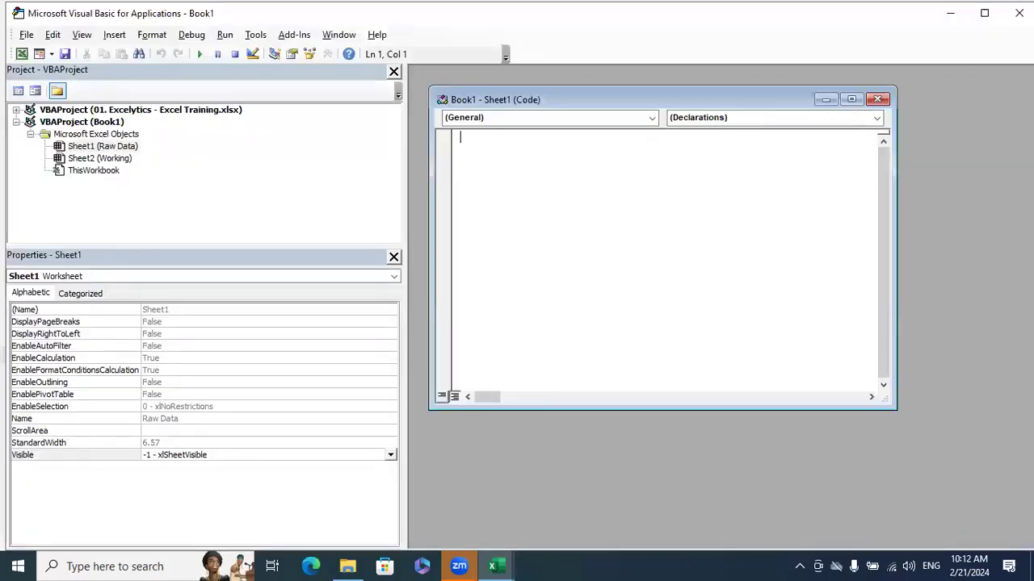
pyautogui.click(879, 99)
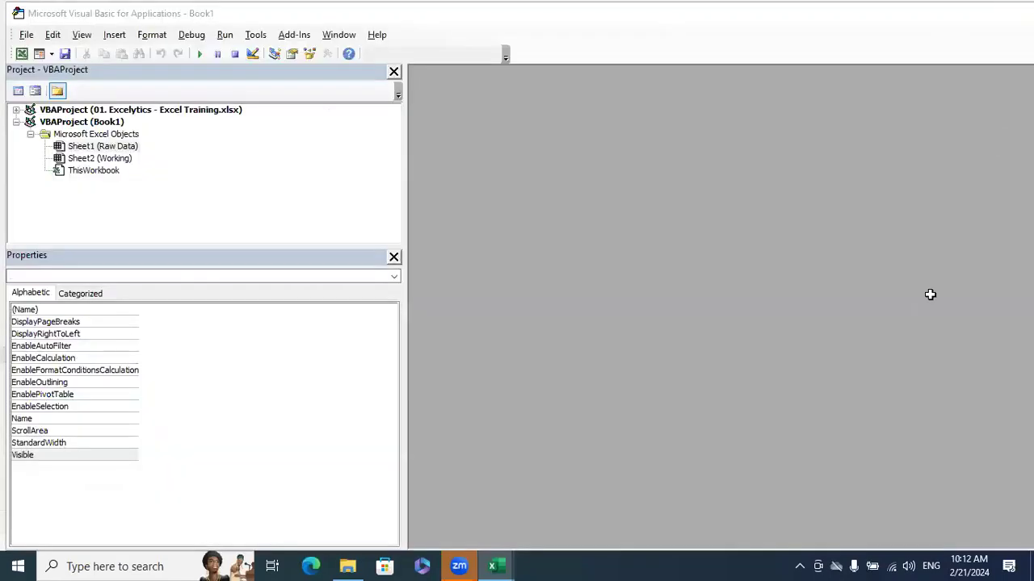
pyautogui.hotkey('alt', 'F11')
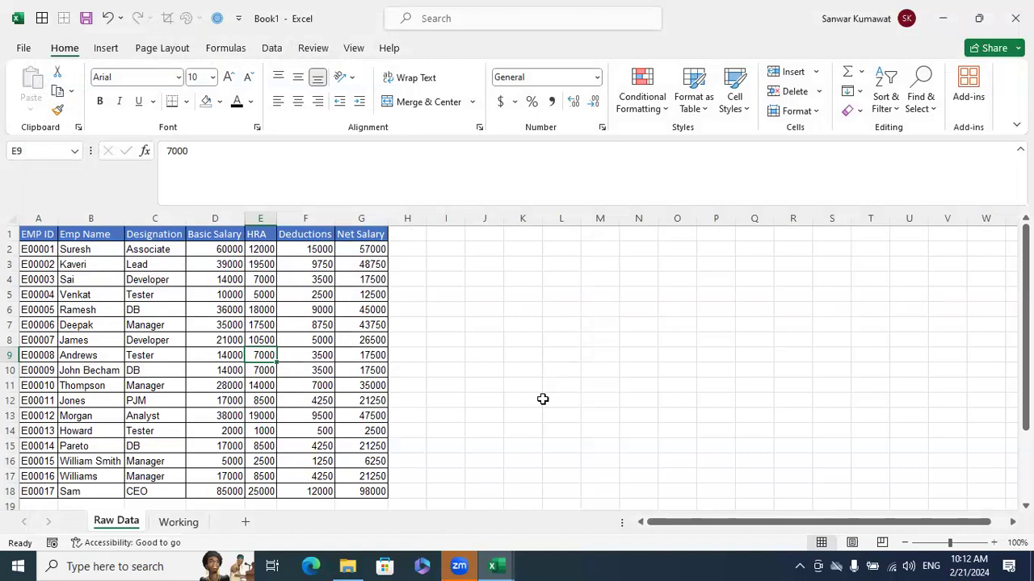
# View the Raw Data sheet's code once more, then close the code window and the Visual Basic editor
pyautogui.rightClick(118, 521)
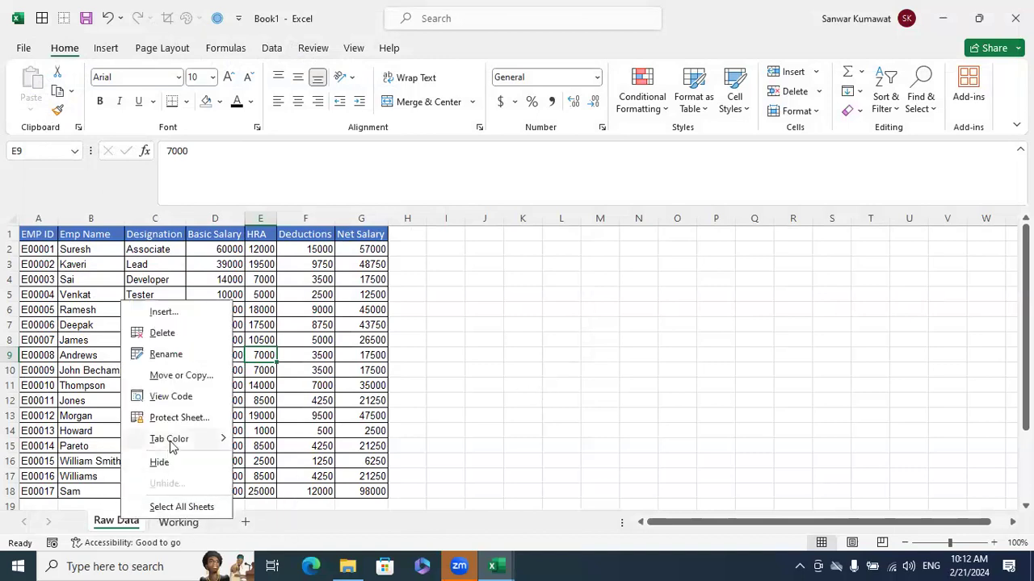
pyautogui.click(168, 396)
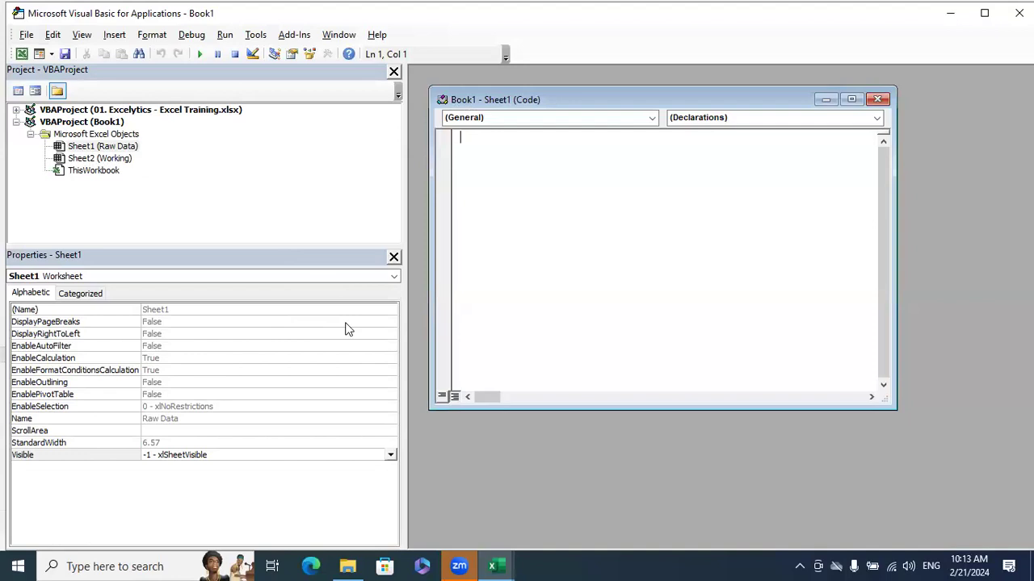
pyautogui.click(878, 99)
pyautogui.click(1019, 13)
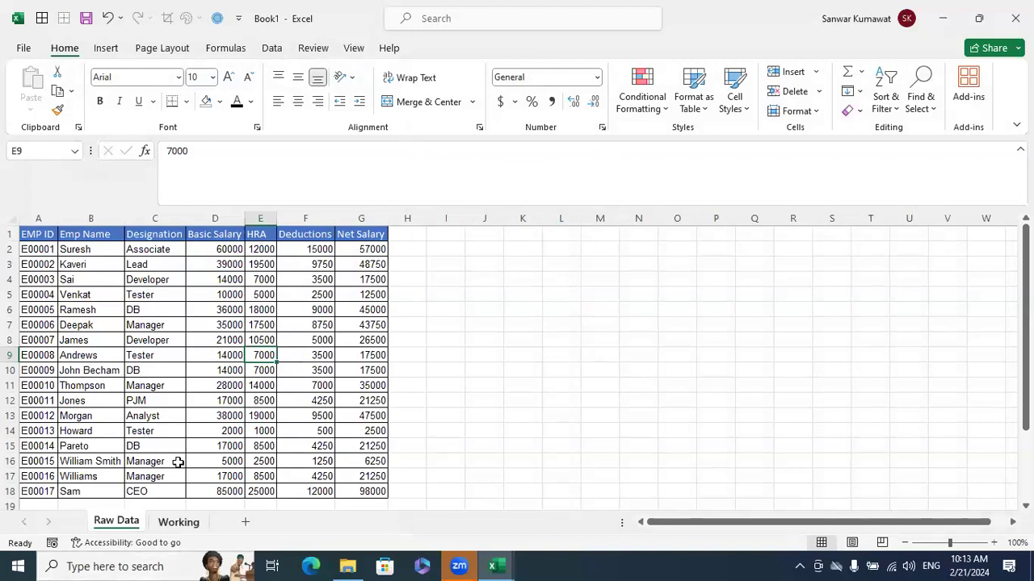
pyautogui.rightClick(121, 521)
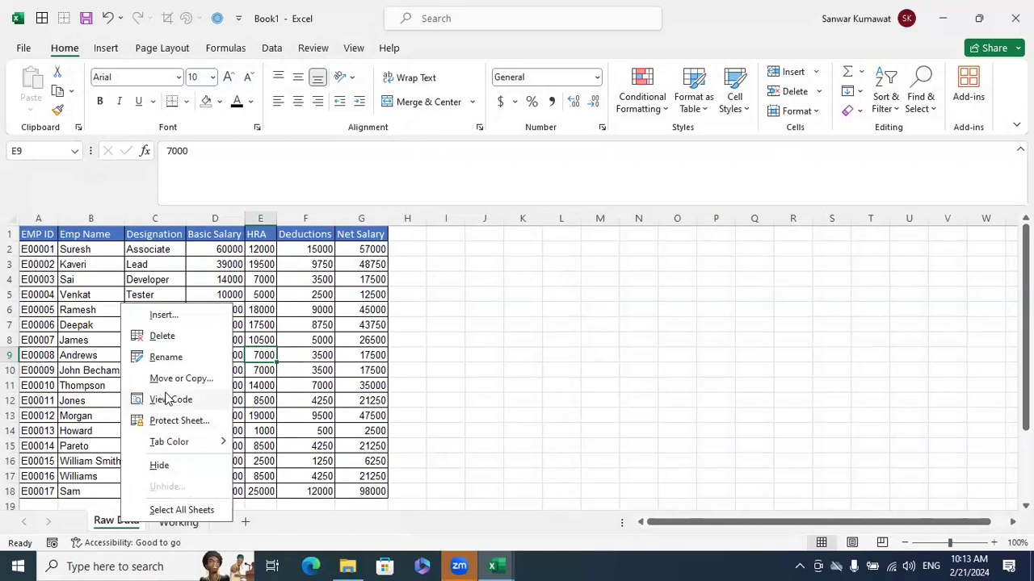
pyautogui.click(475, 407)
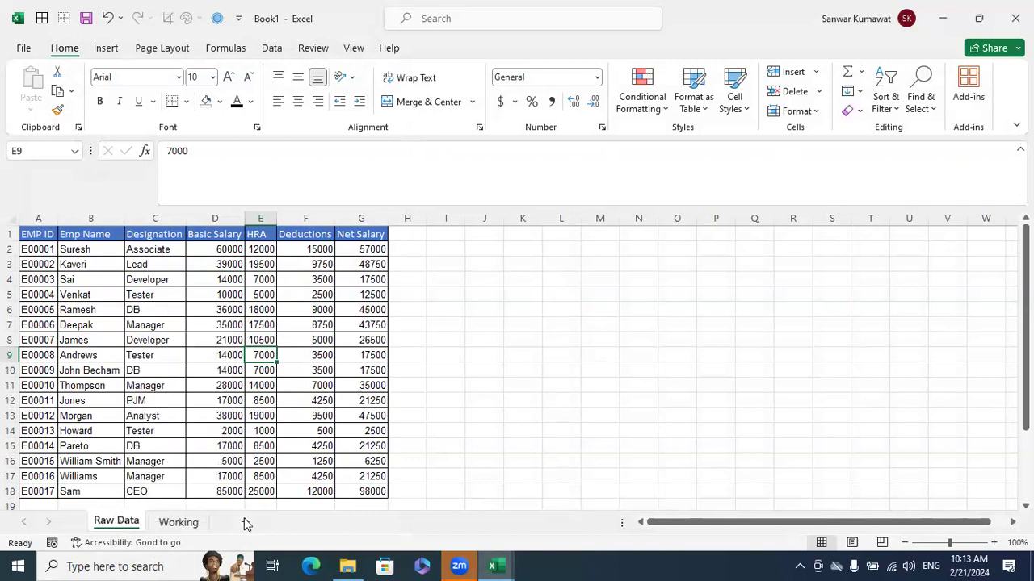
# Insert a new blank worksheet before the Working sheet and switch to it
pyautogui.click(246, 523)
pyautogui.rightClick(246, 522)
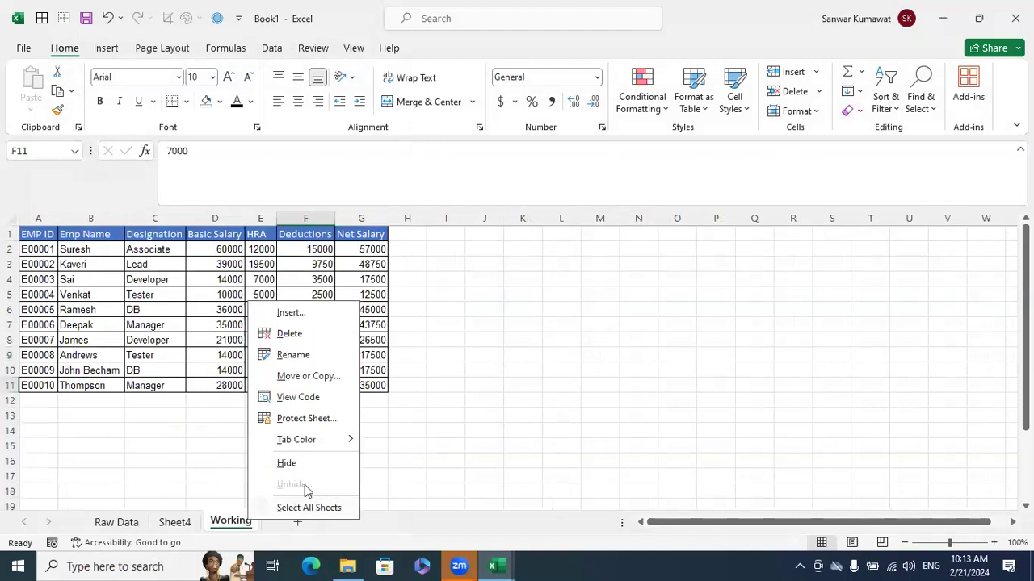
pyautogui.click(476, 447)
pyautogui.click(176, 522)
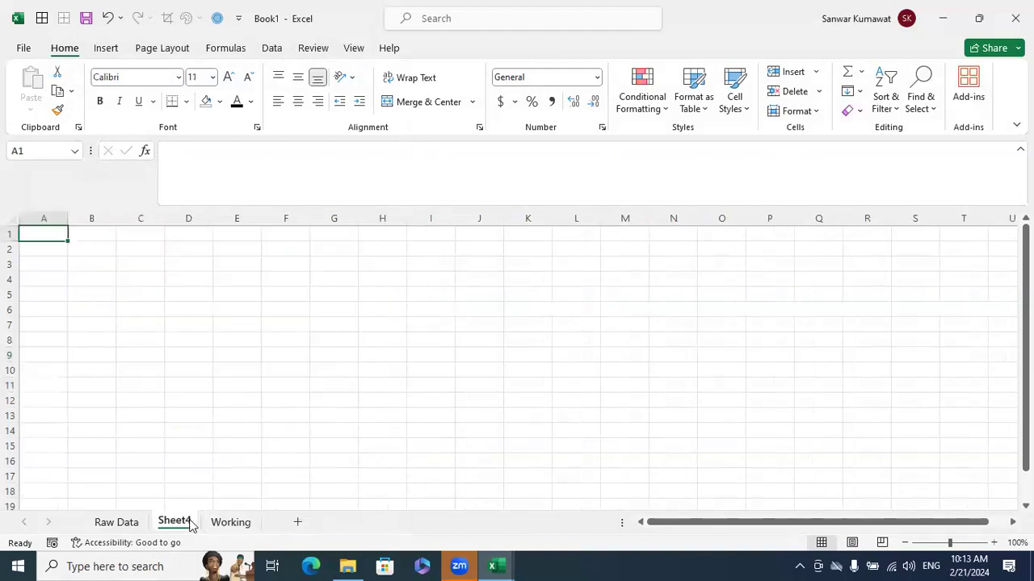
# Group the Raw Data sheet with Sheet4 and view the code in the Visual Basic editor
pyautogui.keyDown('ctrl'); pyautogui.click(122, 523); pyautogui.keyUp('ctrl')
pyautogui.rightClick(121, 523)
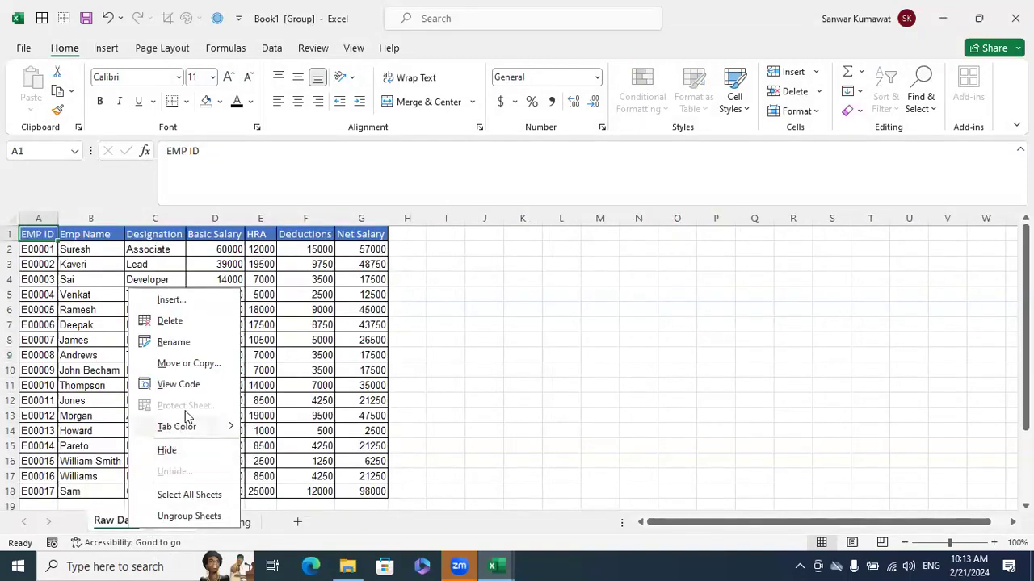
pyautogui.click(199, 378)
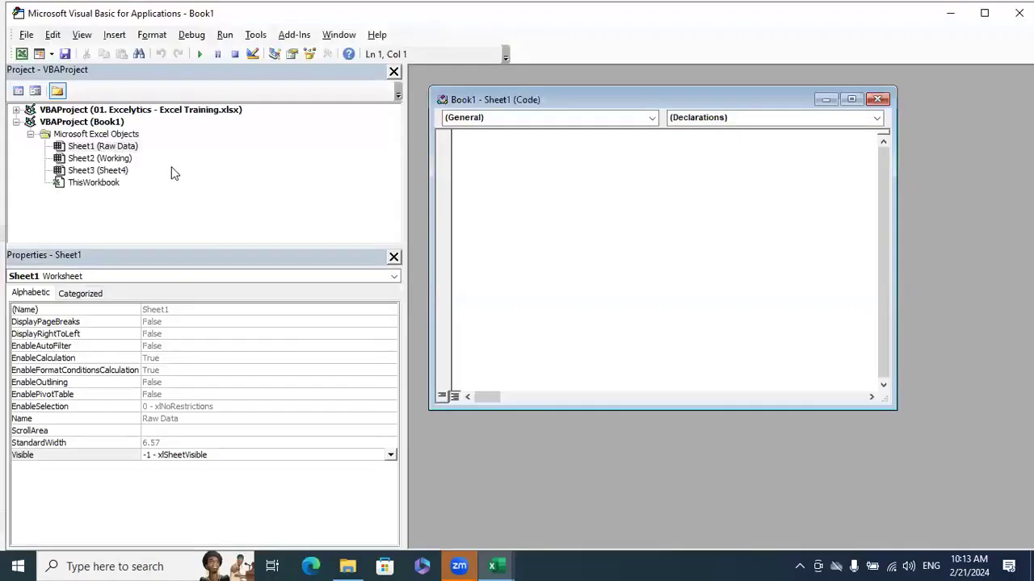
# Examine the properties of Book1's sheets one by one, alternating between Raw Data and Sheet4
pyautogui.click(133, 171)
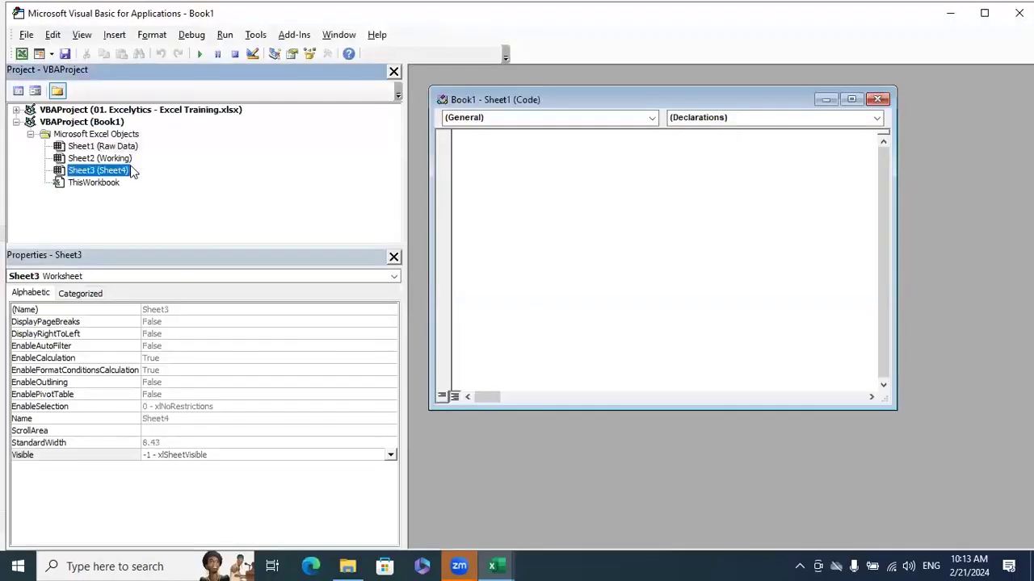
pyautogui.click(132, 148)
pyautogui.click(123, 162)
pyautogui.click(125, 148)
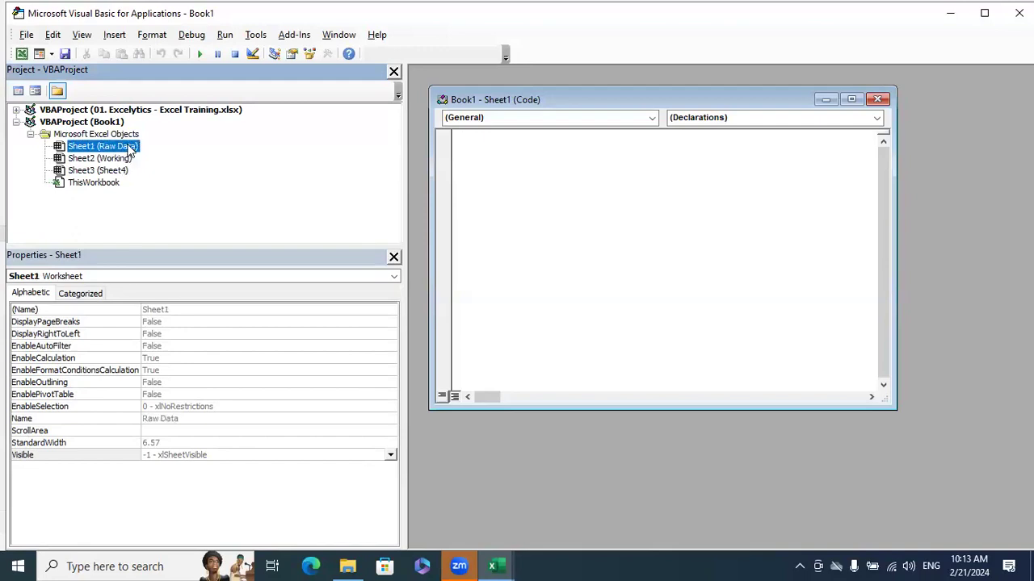
pyautogui.click(123, 171)
pyautogui.click(125, 148)
pyautogui.click(124, 171)
pyautogui.click(126, 149)
# Set the Visible property of both Raw Data and Sheet4 to 2 - xlSheetVeryHidden and close the Visual Basic editor
pyautogui.click(391, 457)
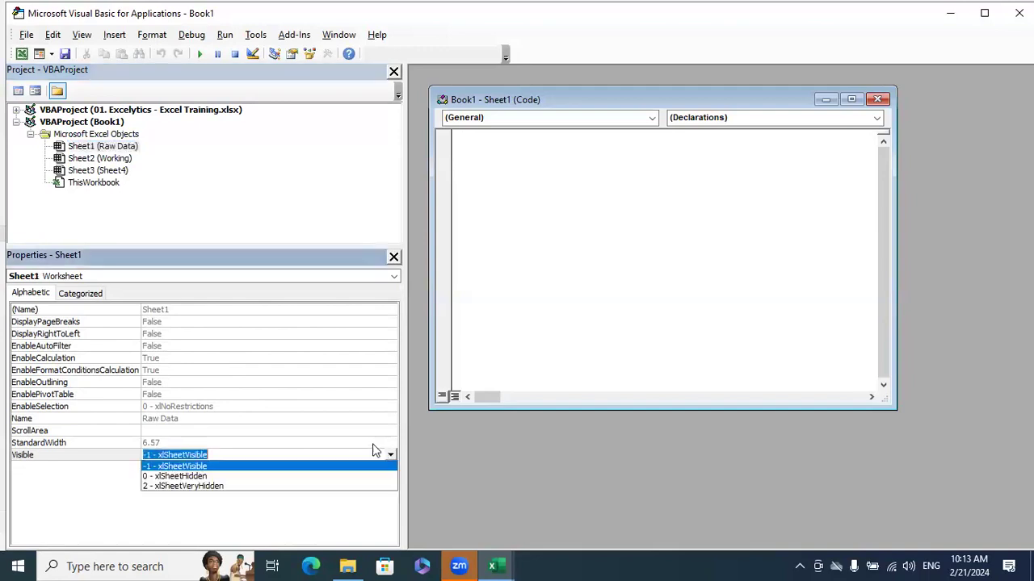
pyautogui.click(192, 482)
pyautogui.click(125, 171)
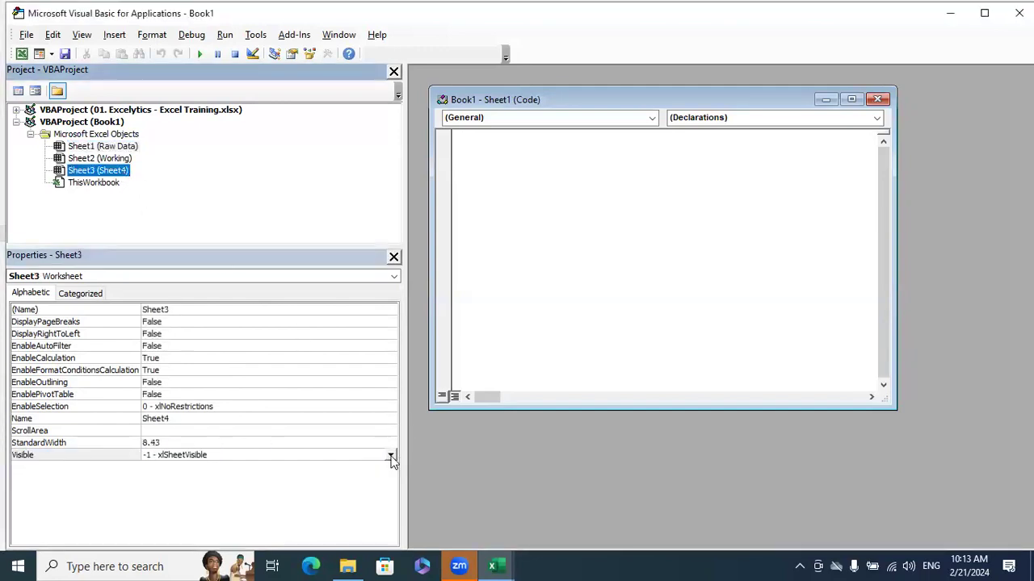
pyautogui.click(391, 456)
pyautogui.click(255, 484)
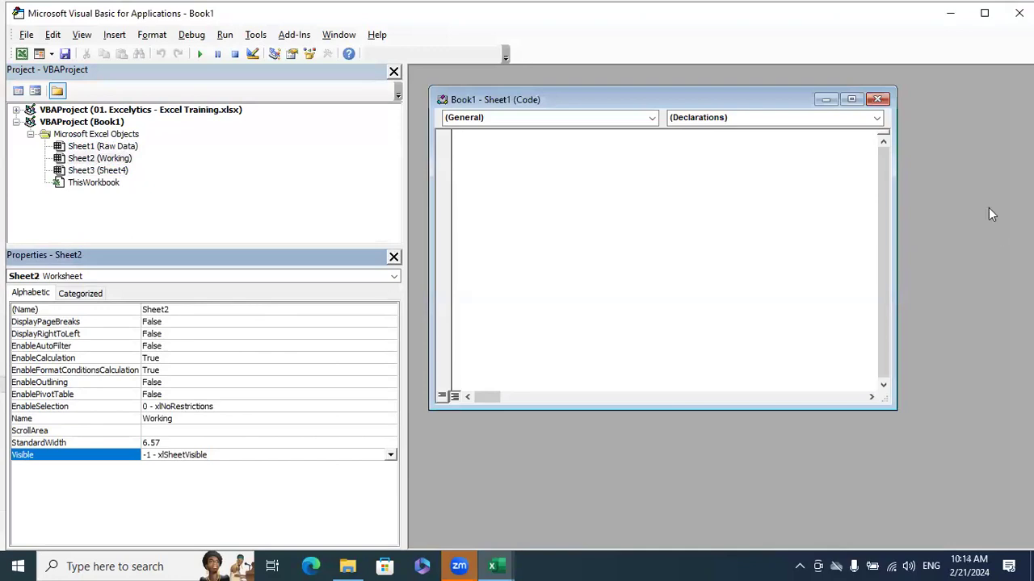
pyautogui.click(878, 100)
pyautogui.click(1019, 13)
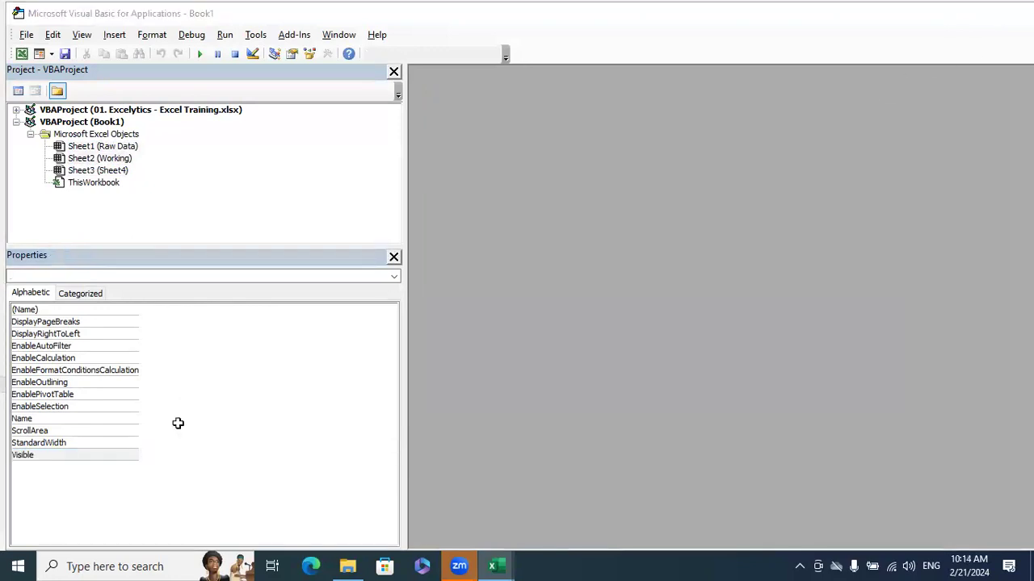
# View the Working sheet's code, compare the Visible properties of Raw Data and Sheet4, and close the Visual Basic editor
pyautogui.rightClick(126, 527)
pyautogui.click(180, 401)
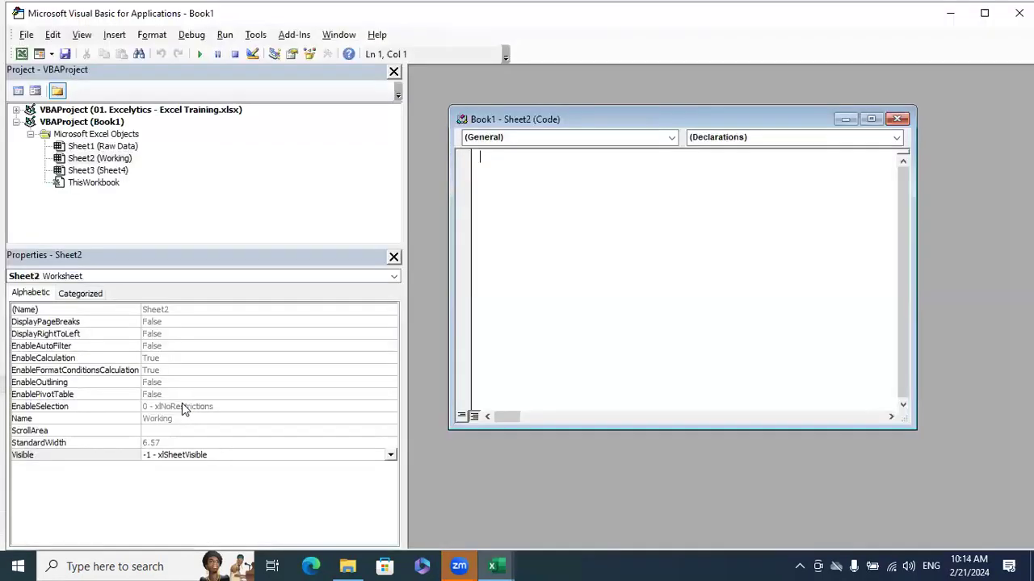
pyautogui.click(134, 147)
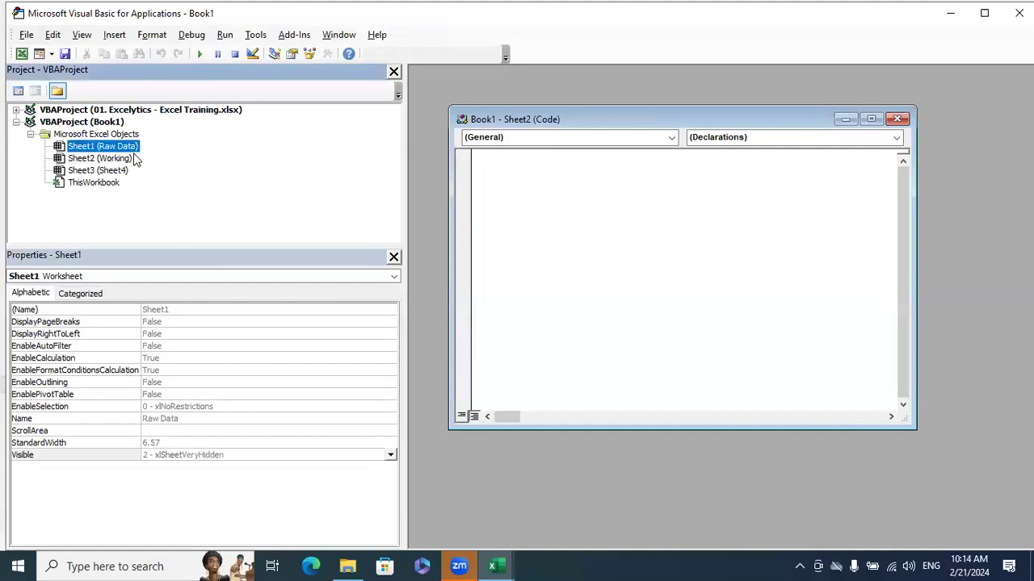
pyautogui.click(125, 171)
pyautogui.click(125, 148)
pyautogui.click(122, 170)
pyautogui.click(125, 150)
pyautogui.click(122, 170)
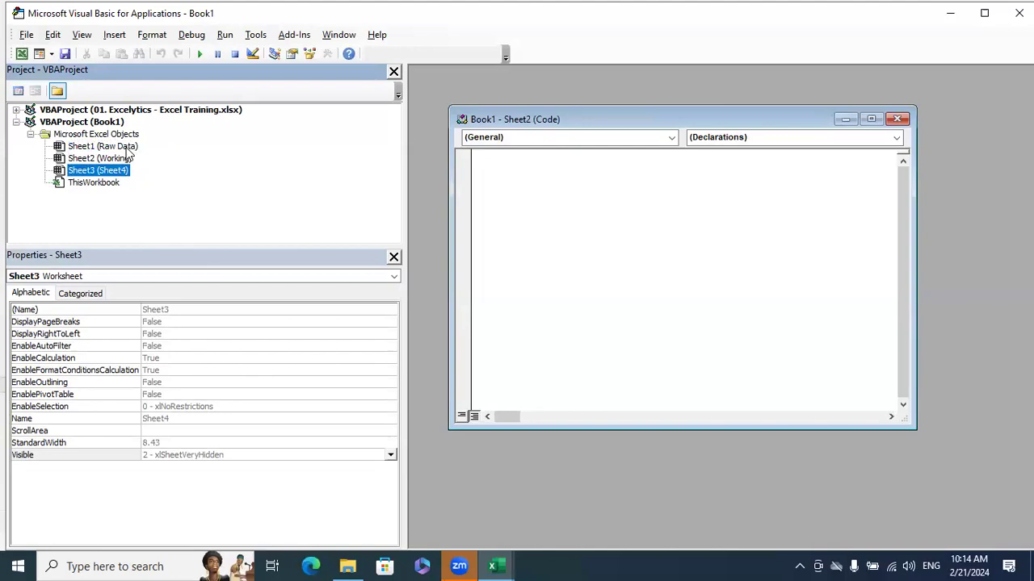
pyautogui.click(128, 149)
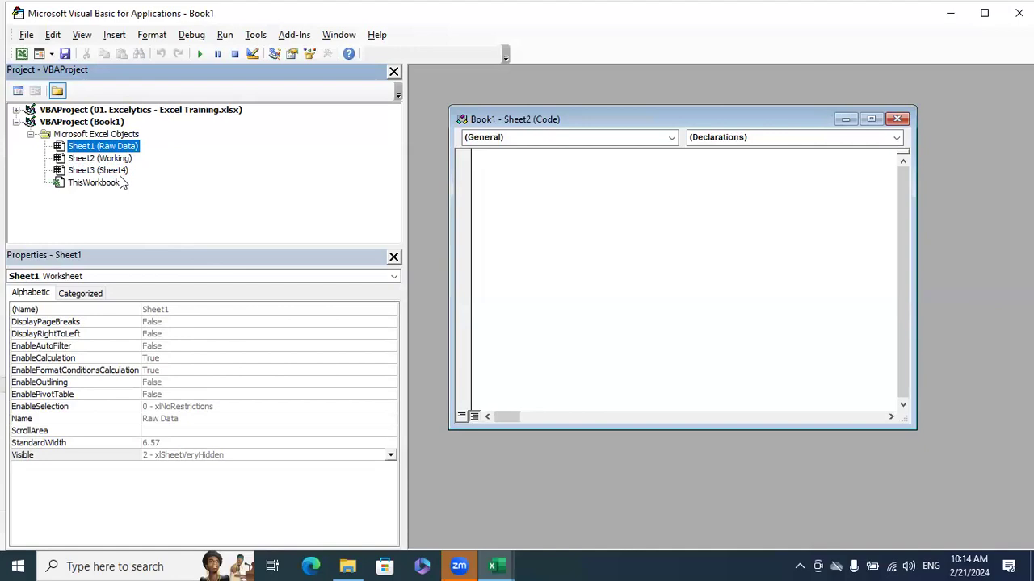
pyautogui.click(898, 122)
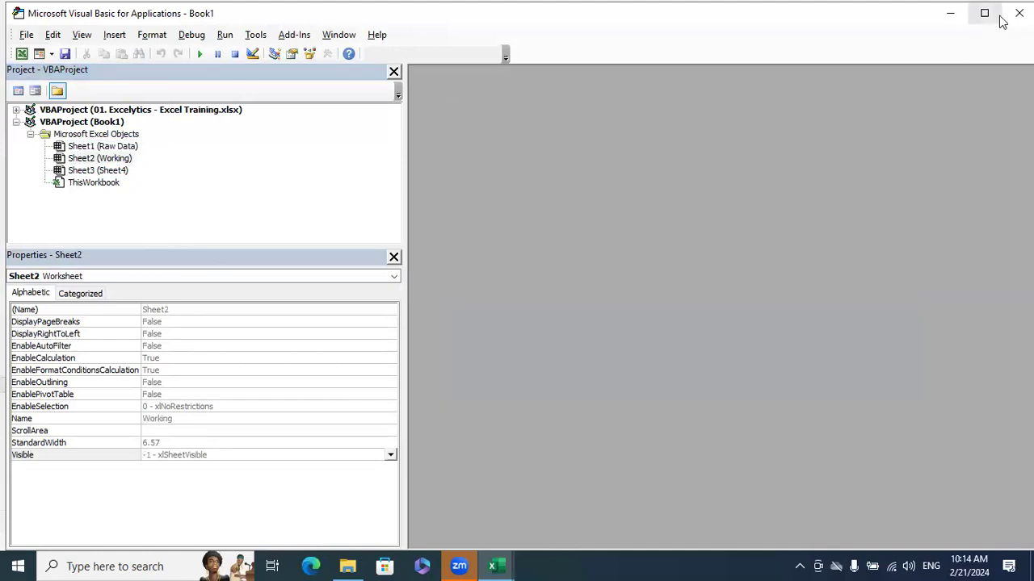
pyautogui.click(1019, 13)
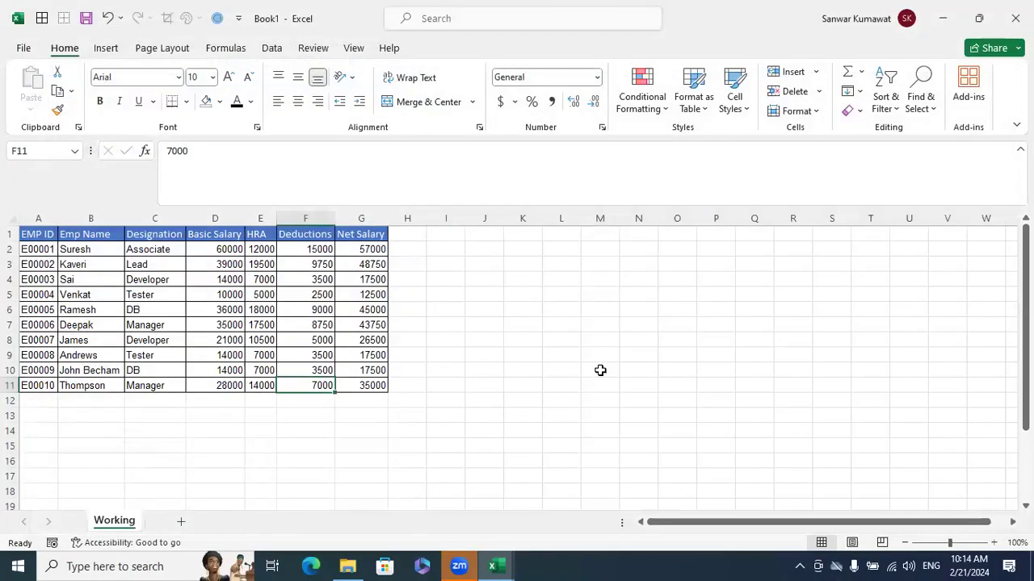
pyautogui.click(600, 369)
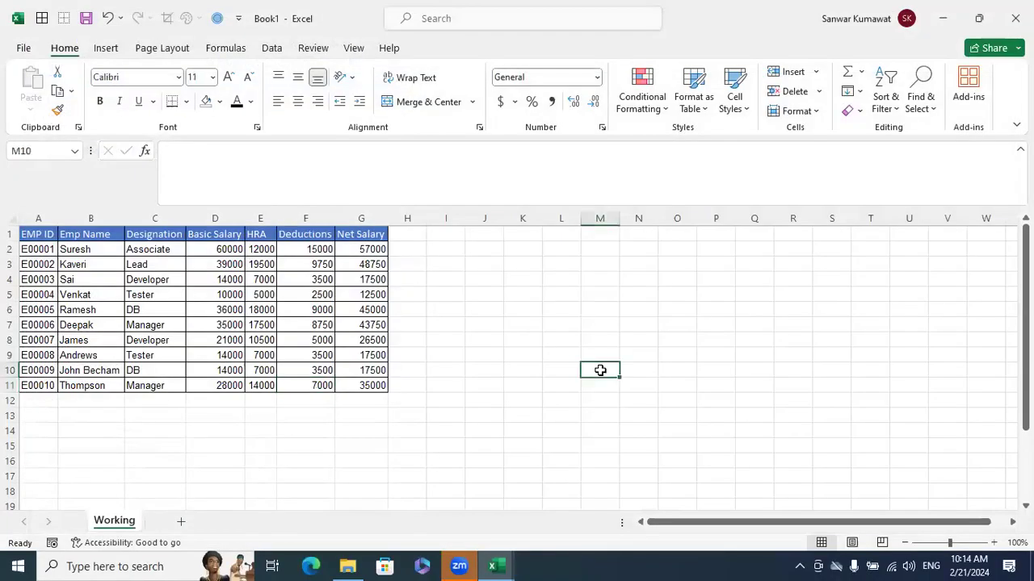
pyautogui.click(818, 111)
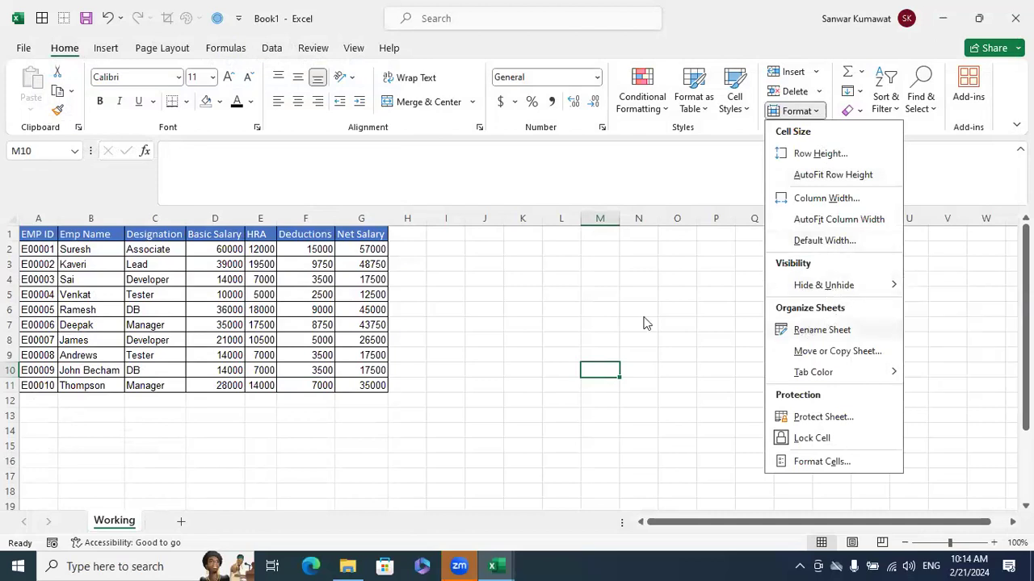
pyautogui.click(445, 344)
pyautogui.doubleClick(117, 522)
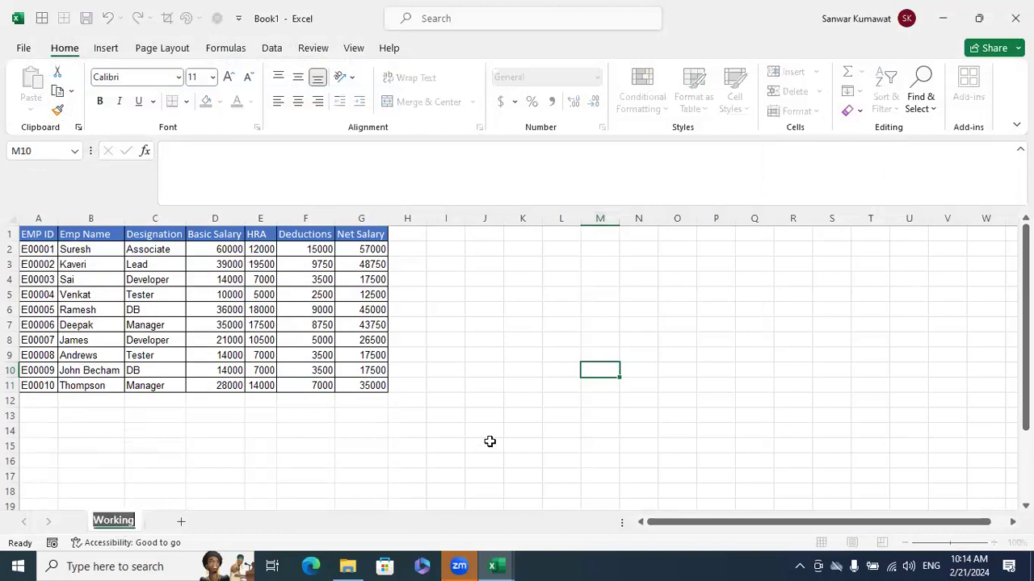
pyautogui.click(490, 442)
pyautogui.doubleClick(126, 526)
pyautogui.click(219, 461)
pyautogui.rightClick(128, 524)
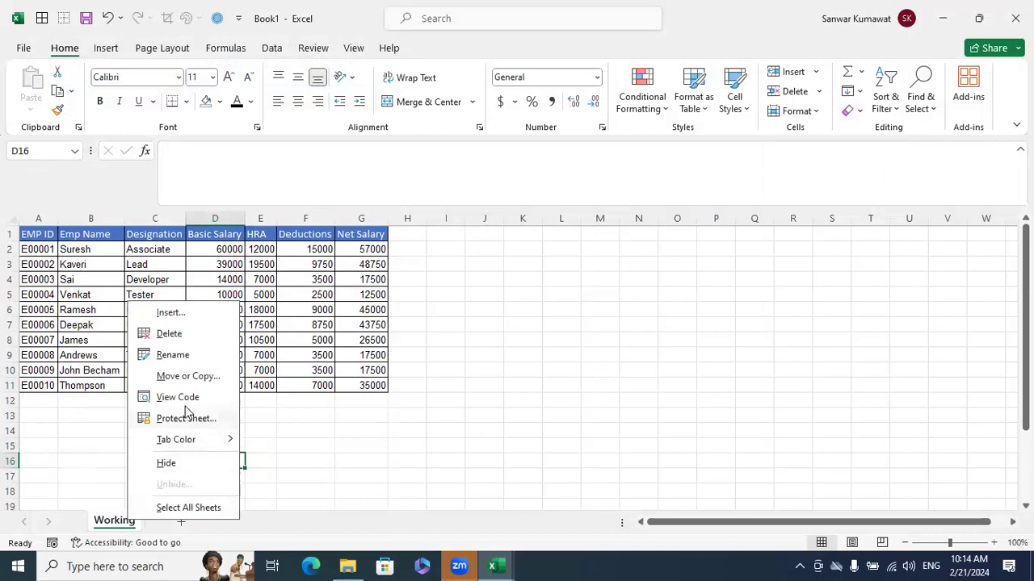
pyautogui.click(170, 355)
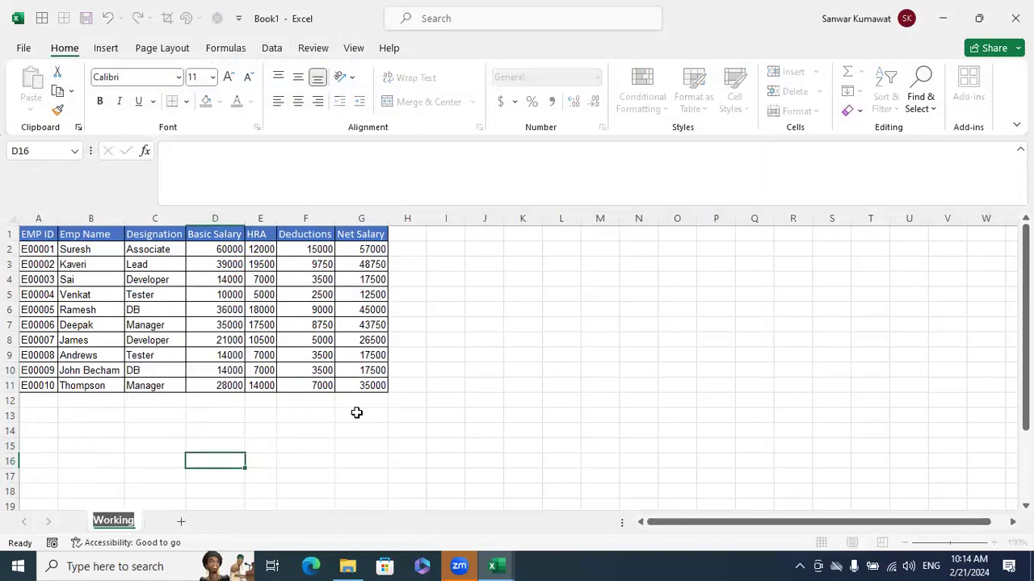
pyautogui.click(610, 429)
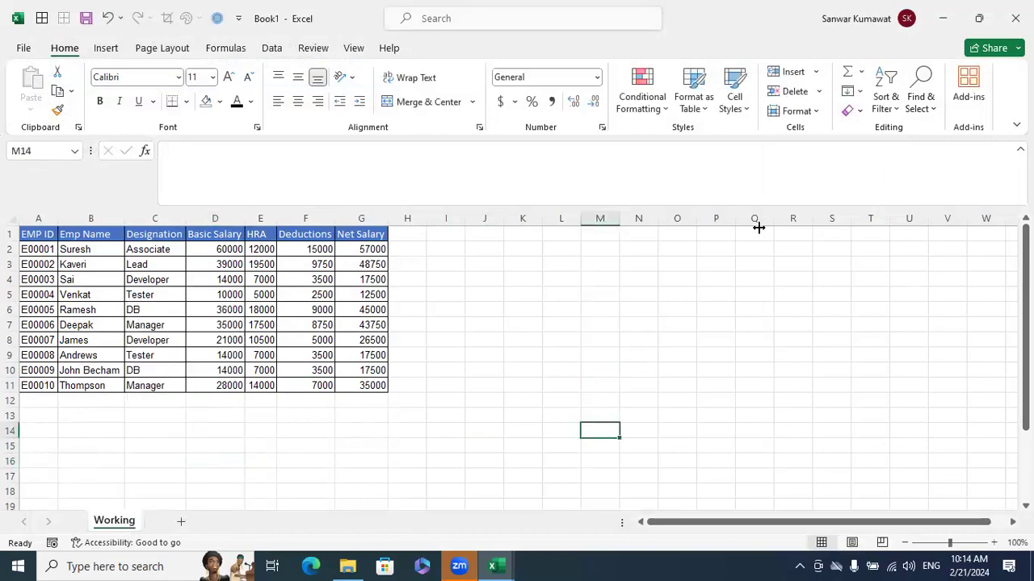
# Add a new blank worksheet after the Working sheet and return to Working
pyautogui.click(817, 112)
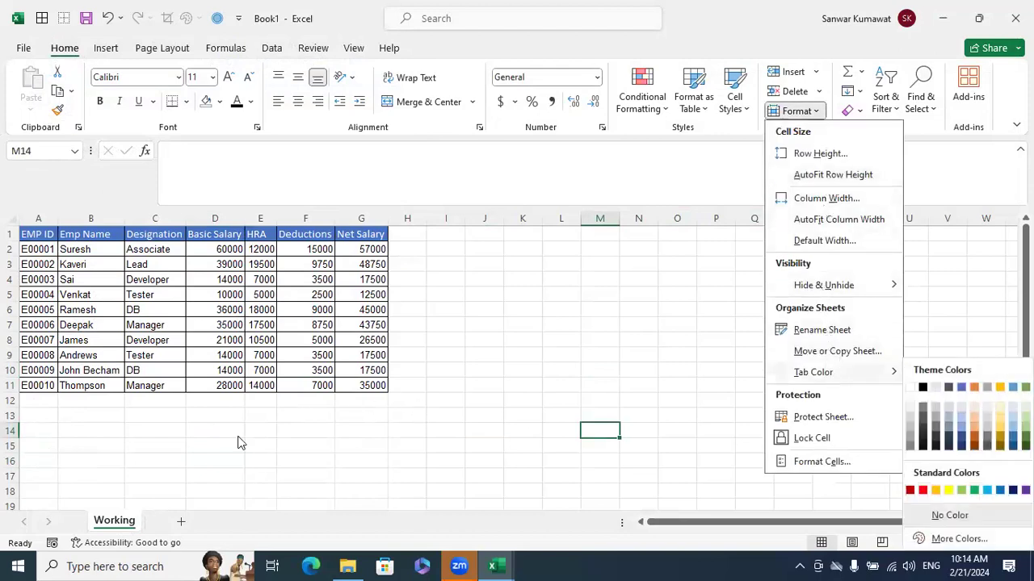
pyautogui.click(178, 522)
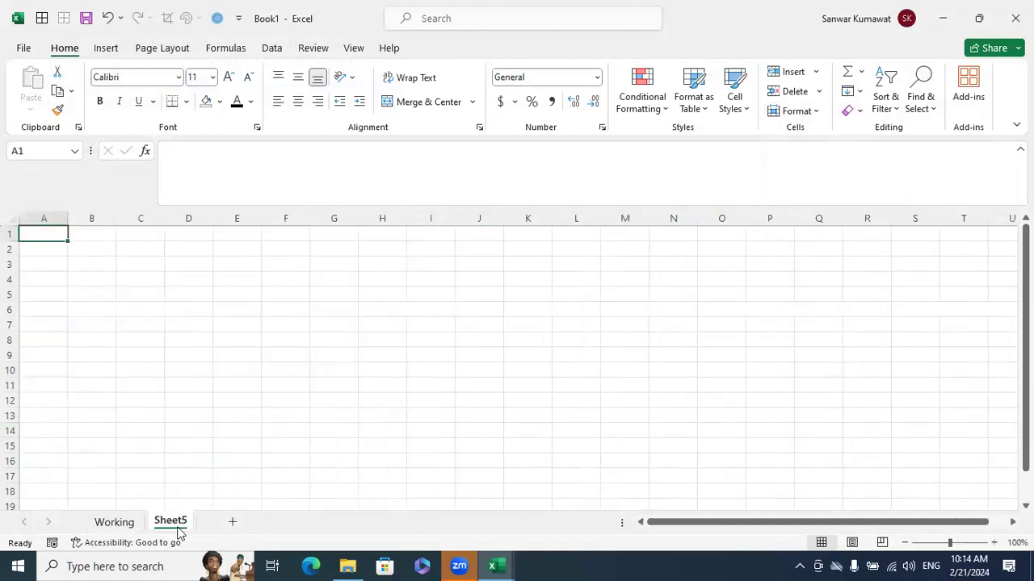
pyautogui.click(116, 523)
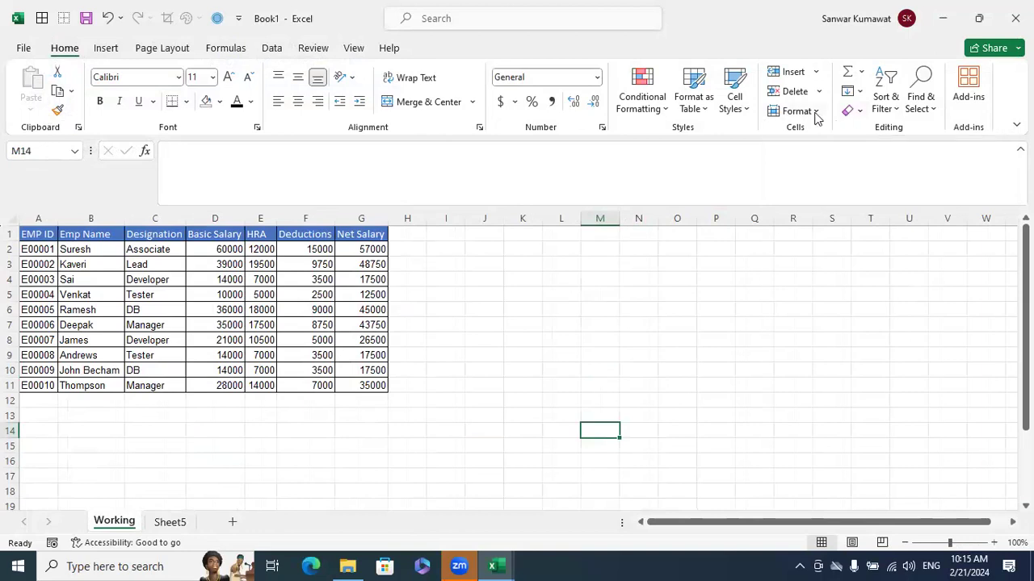
pyautogui.rightClick(115, 523)
pyautogui.moveTo(153, 449)
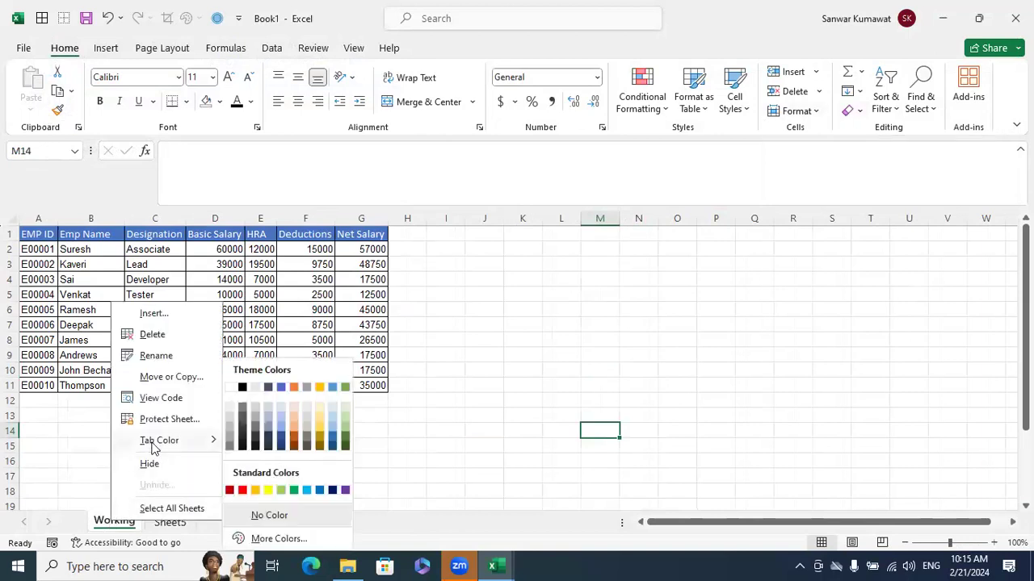
pyautogui.click(618, 335)
pyautogui.click(188, 466)
pyautogui.click(170, 522)
pyautogui.click(113, 522)
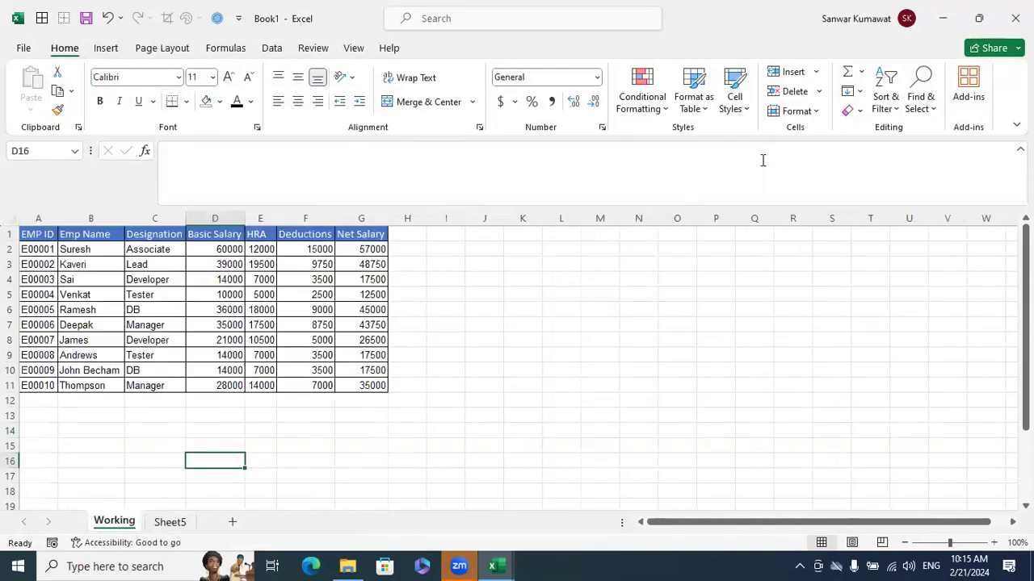
# Set the Working sheet's tab color to the standard green
pyautogui.click(815, 111)
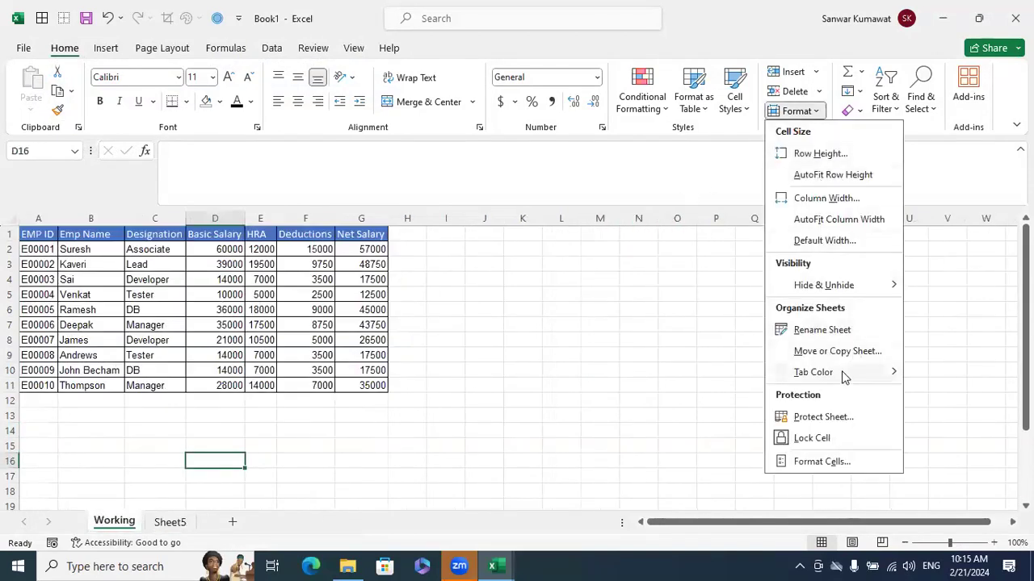
pyautogui.moveTo(843, 373)
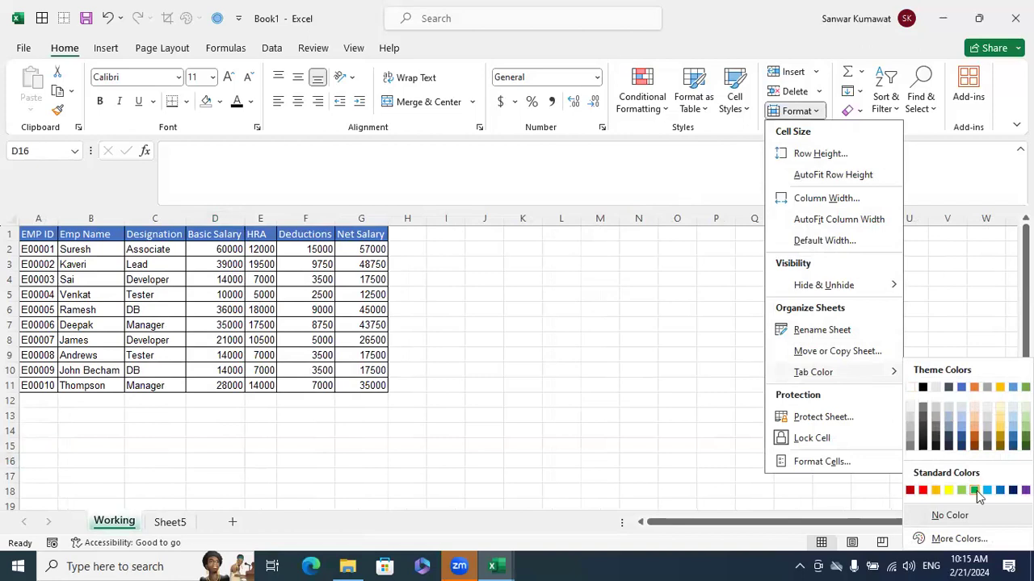
pyautogui.click(973, 490)
pyautogui.click(610, 355)
# Set Sheet5's tab color to the standard yellow and return to the Working sheet
pyautogui.click(170, 522)
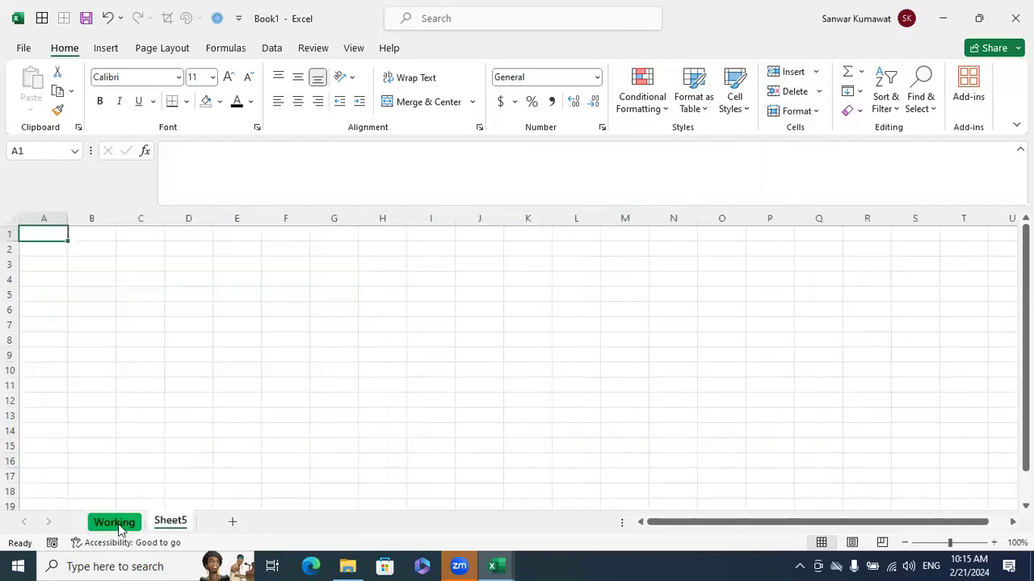
pyautogui.moveTo(157, 522); pyautogui.dragTo(234, 485)
pyautogui.rightClick(171, 522)
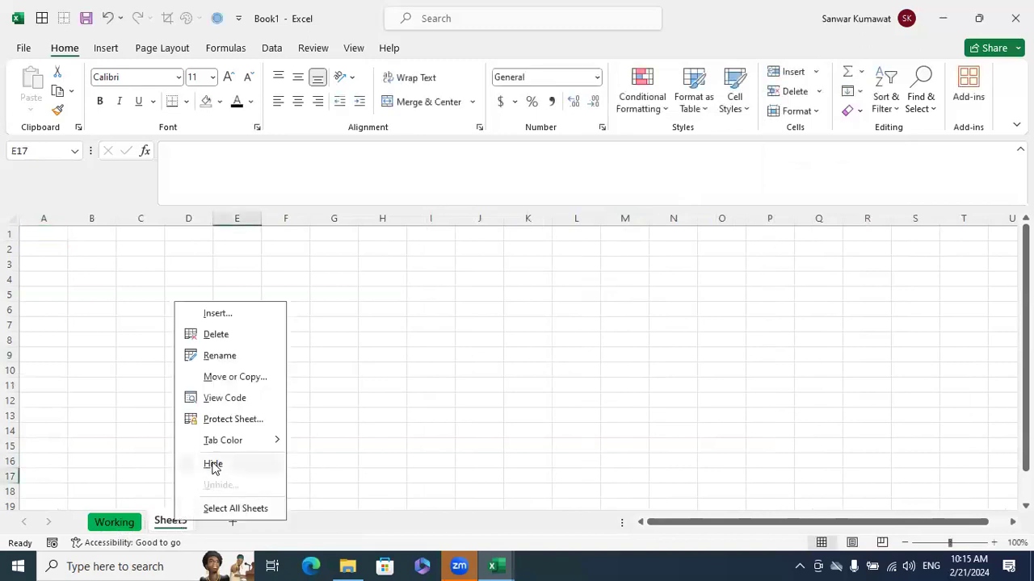
pyautogui.moveTo(226, 447)
pyautogui.click(333, 490)
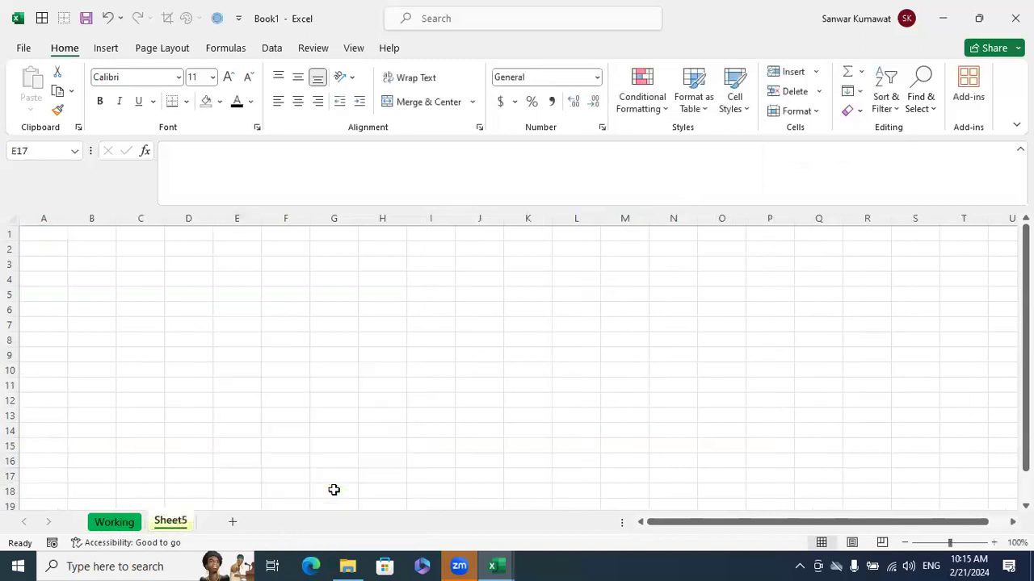
pyautogui.click(113, 521)
pyautogui.click(171, 522)
pyautogui.click(120, 521)
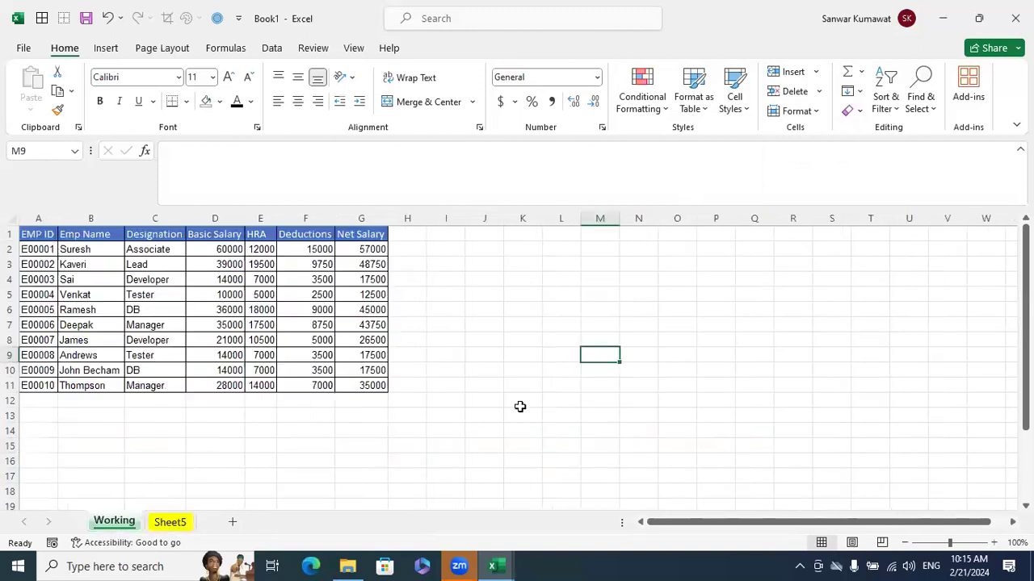
# Examine the sheet and cell protection commands and the Format Cells settings for number, alignment and border
pyautogui.click(818, 113)
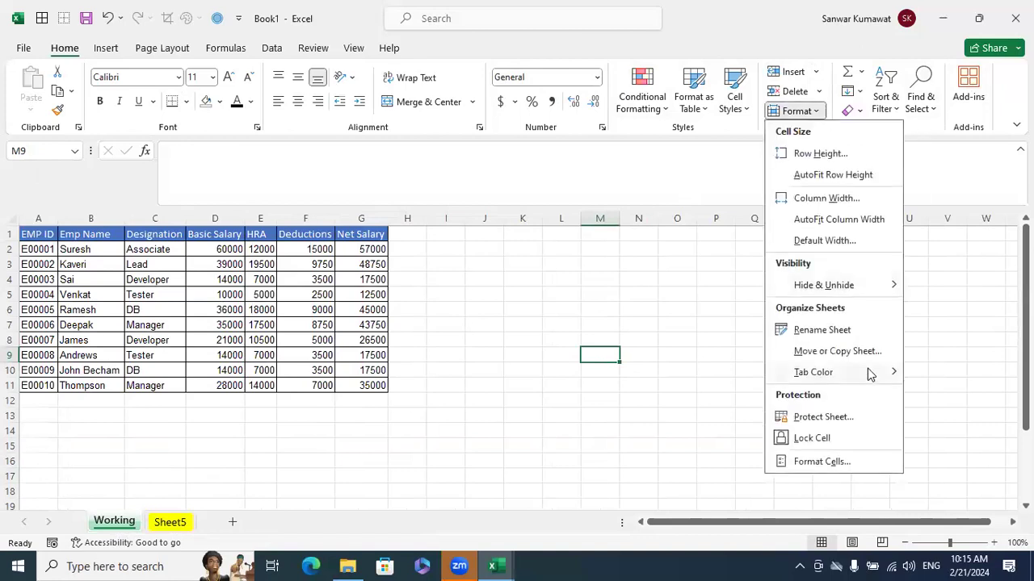
pyautogui.moveTo(869, 374)
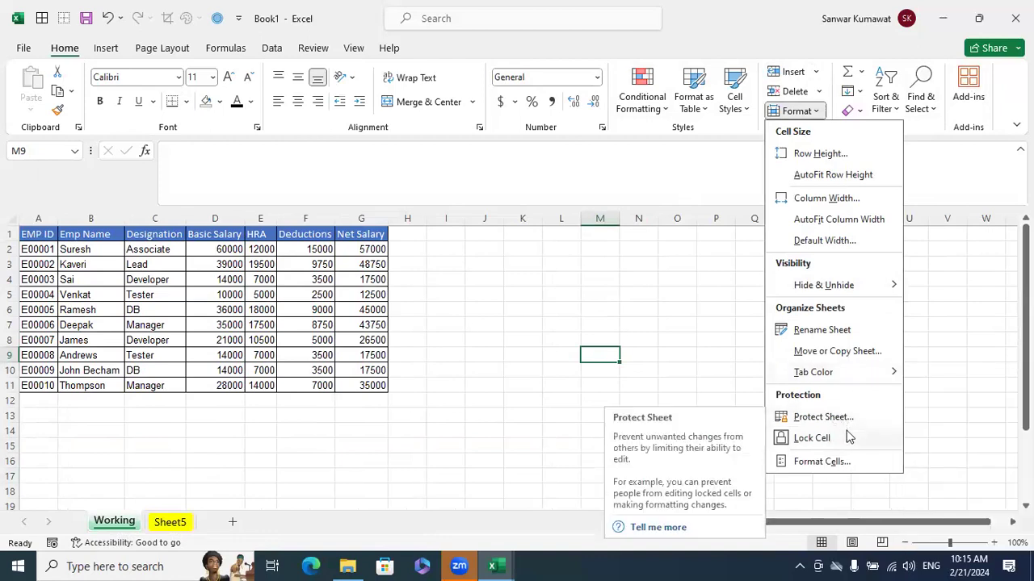
pyautogui.click(324, 54)
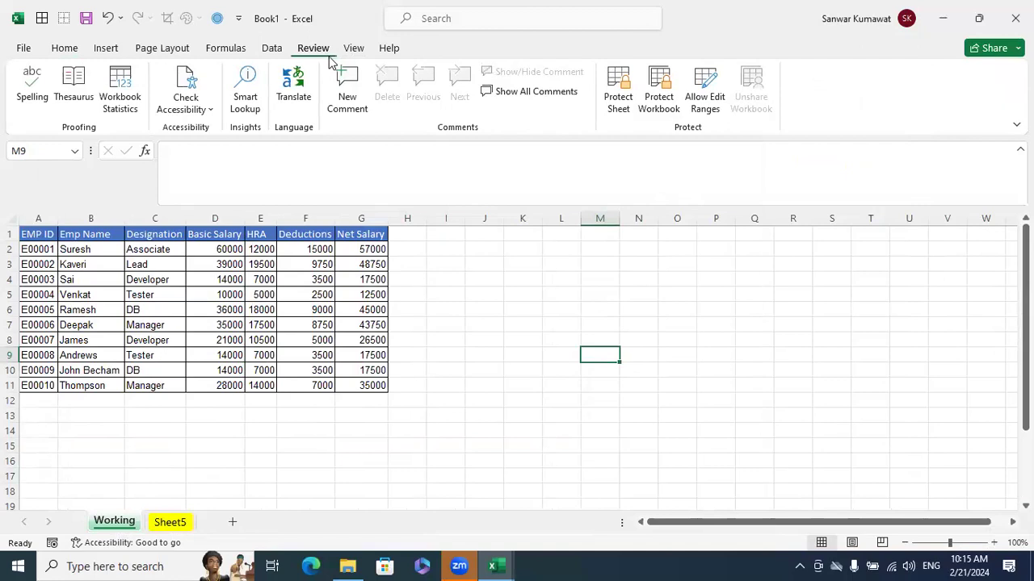
pyautogui.click(65, 48)
pyautogui.click(799, 111)
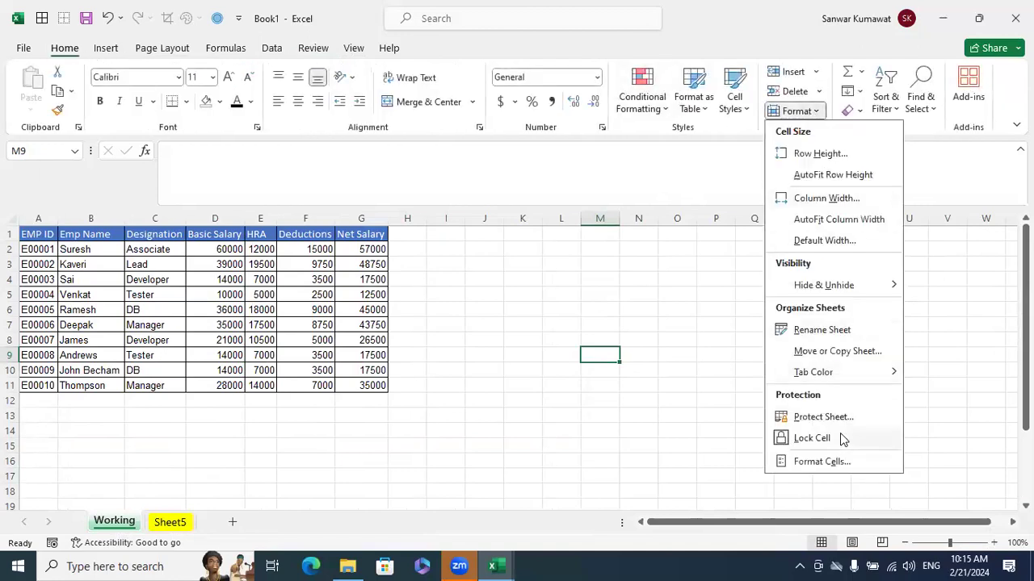
pyautogui.click(723, 371)
pyautogui.hotkey('ctrl', '1')
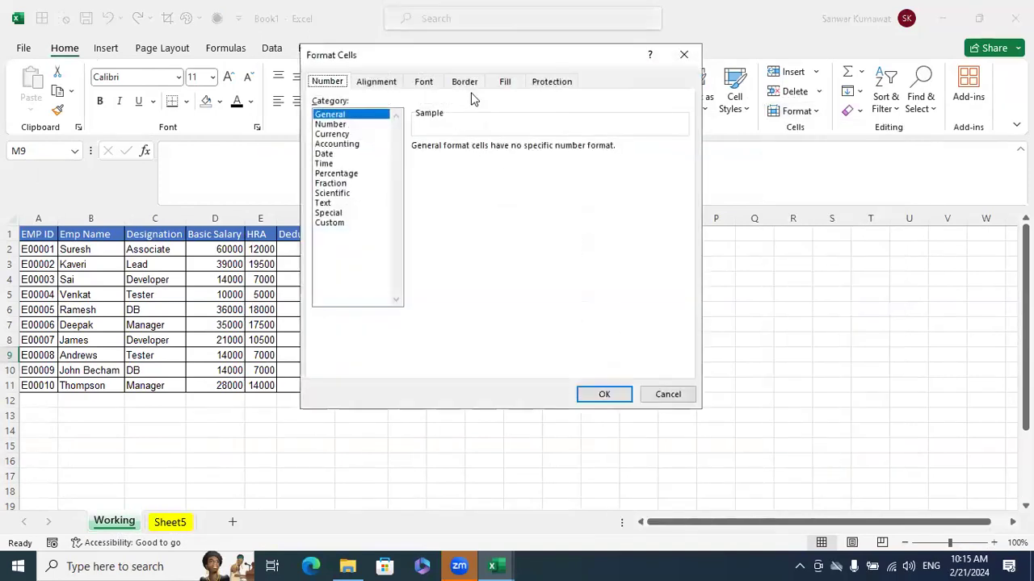
pyautogui.click(396, 83)
pyautogui.click(472, 81)
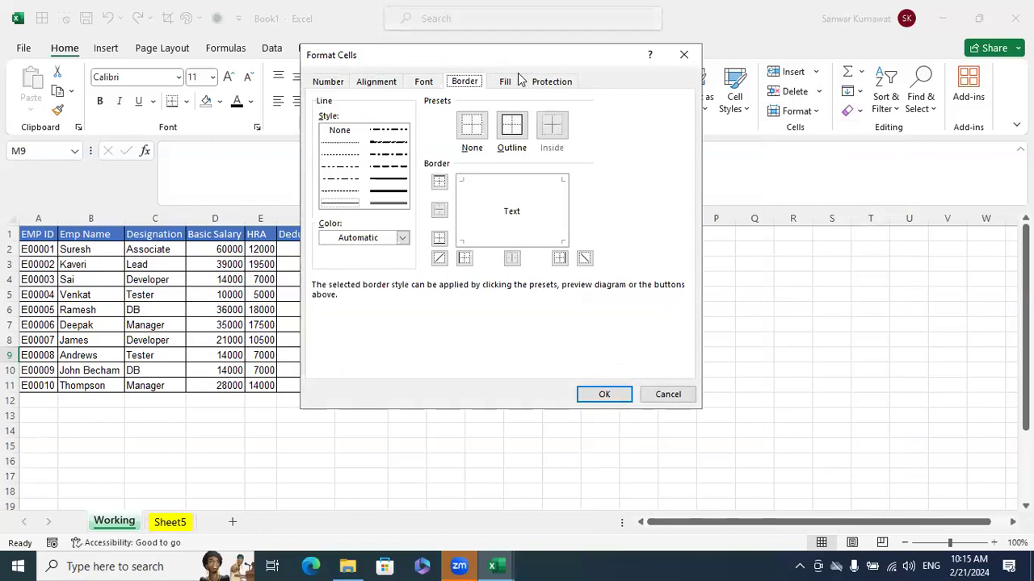
pyautogui.click(667, 395)
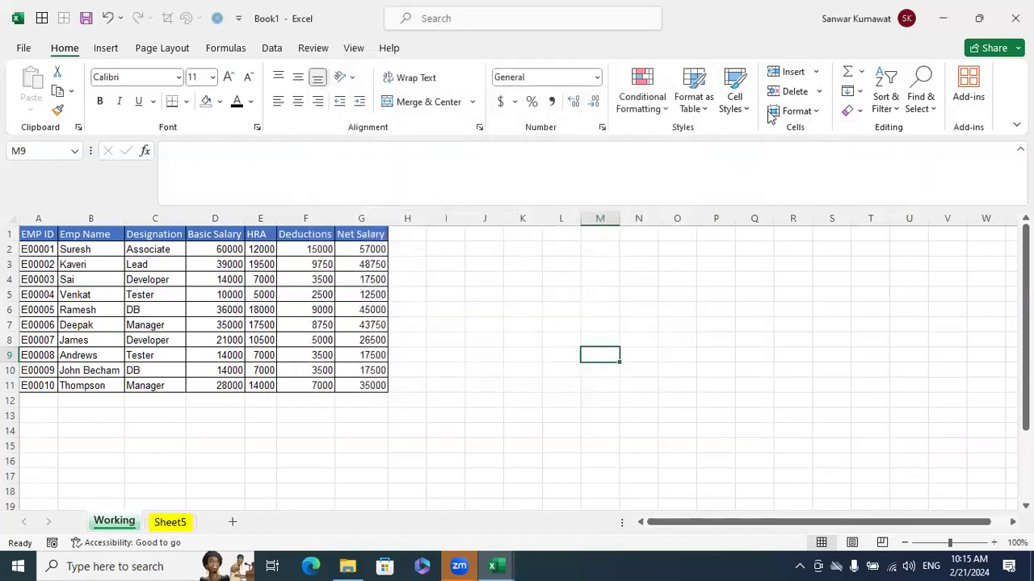
pyautogui.click(862, 75)
pyautogui.click(831, 45)
pyautogui.click(860, 93)
pyautogui.click(810, 31)
pyautogui.moveTo(31, 234); pyautogui.dragTo(372, 386)
# Enter the text "Excel" in cells L3 and O5 of the Working sheet
pyautogui.click(565, 264)
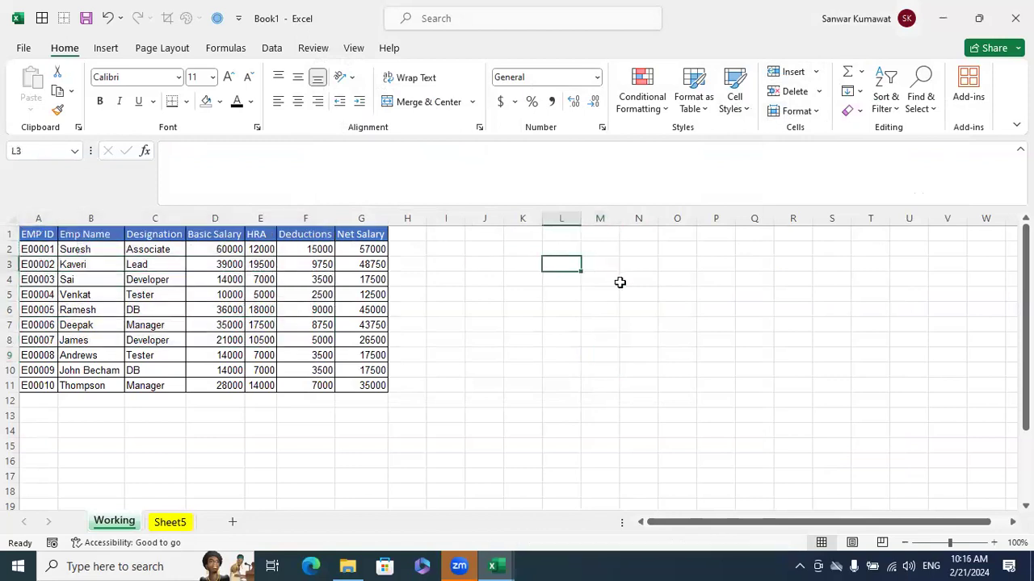
pyautogui.write('Excel')
pyautogui.press('Return')
pyautogui.click(668, 295)
pyautogui.write('Excel')
pyautogui.press('Return')
# Format cell O5 with a yellow fill and a red font color
pyautogui.click(668, 295)
pyautogui.click(219, 101)
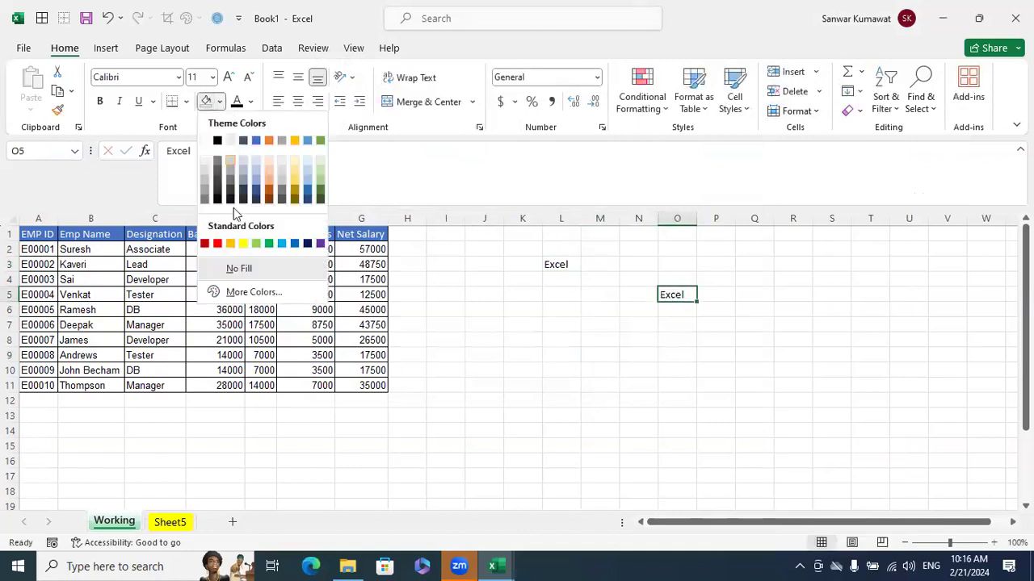
pyautogui.click(243, 243)
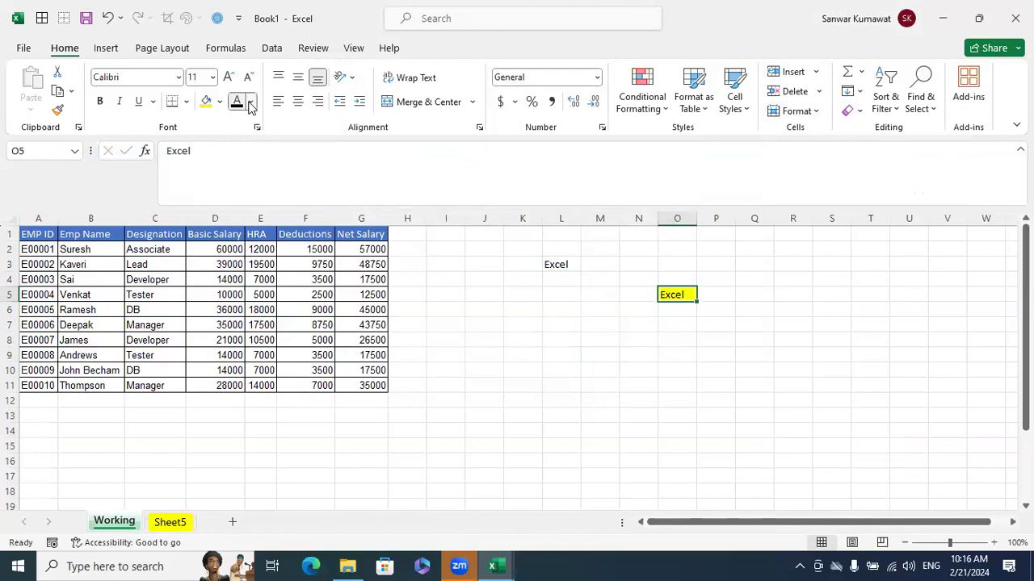
pyautogui.click(251, 101)
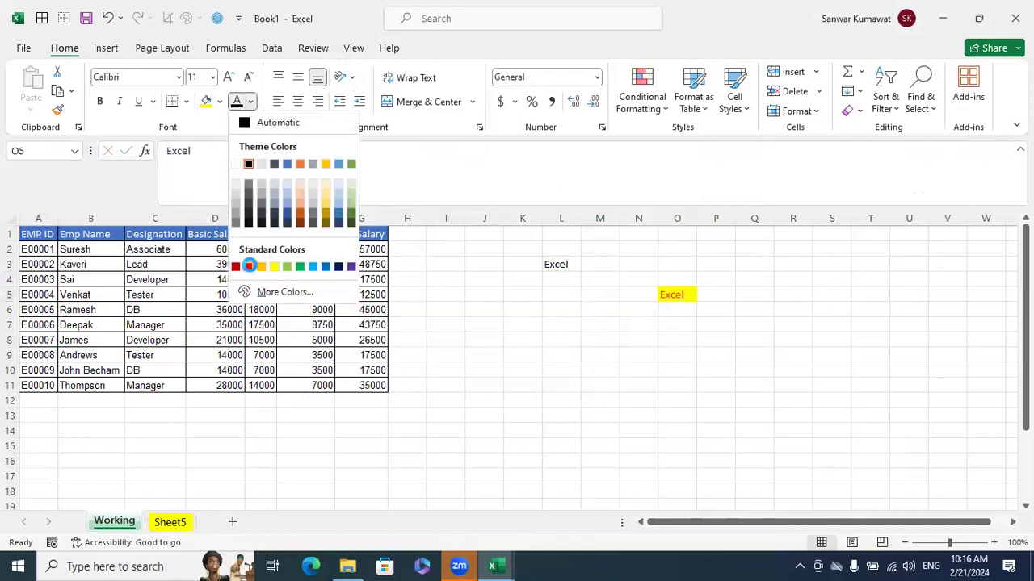
pyautogui.click(248, 266)
# Add a note to cell O5 reading "Excel is an application"
pyautogui.hotkey('shift', 'F2')
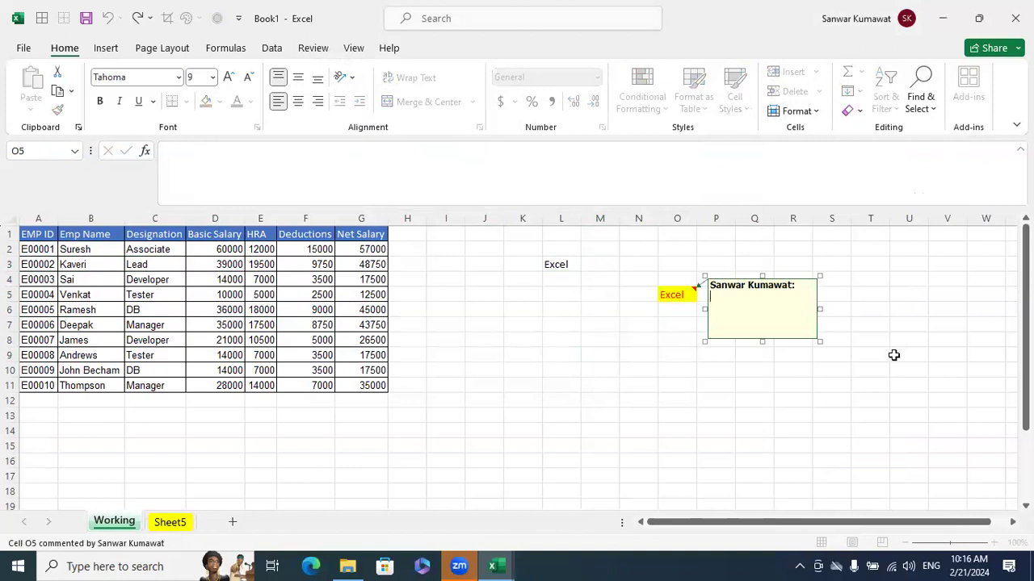
pyautogui.write('Excel is an application')
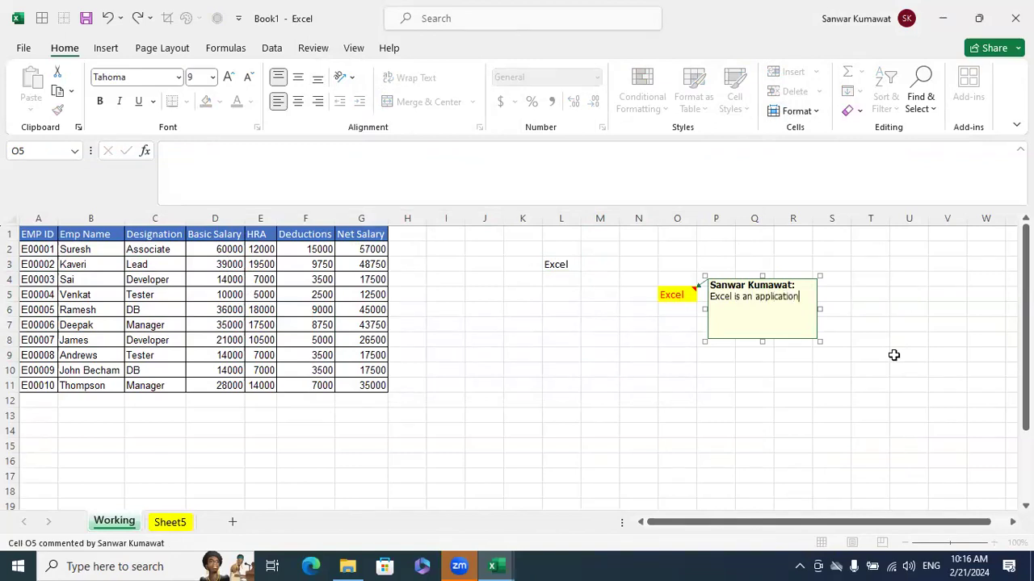
pyautogui.click(880, 385)
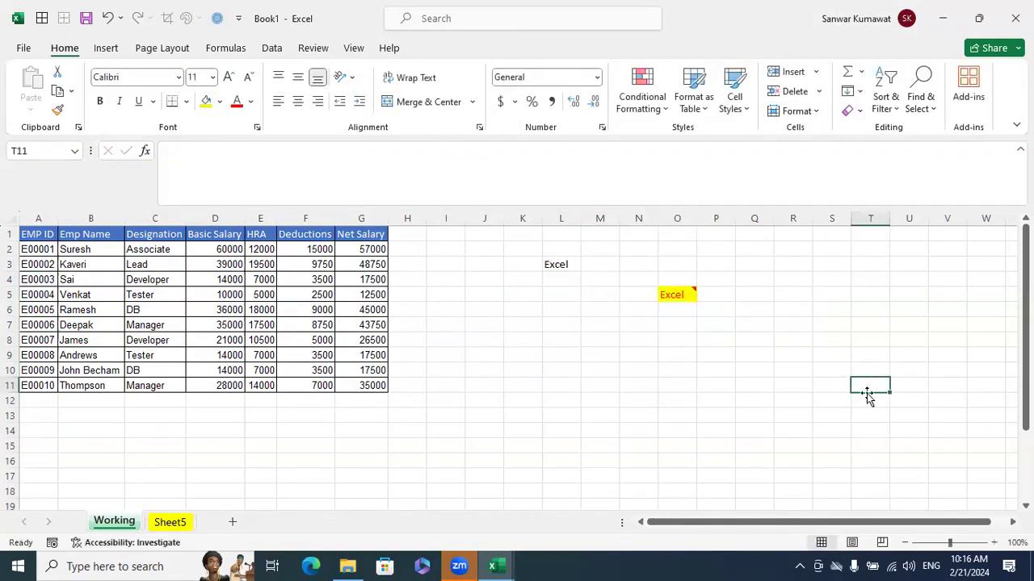
# Delete the text in cell L3
pyautogui.click(568, 264)
pyautogui.press('Delete')
pyautogui.click(700, 369)
# Try deleting only the text in cell O5, check the cell's note, and undo the deletion
pyautogui.click(683, 297)
pyautogui.press('Delete')
pyautogui.click(718, 323)
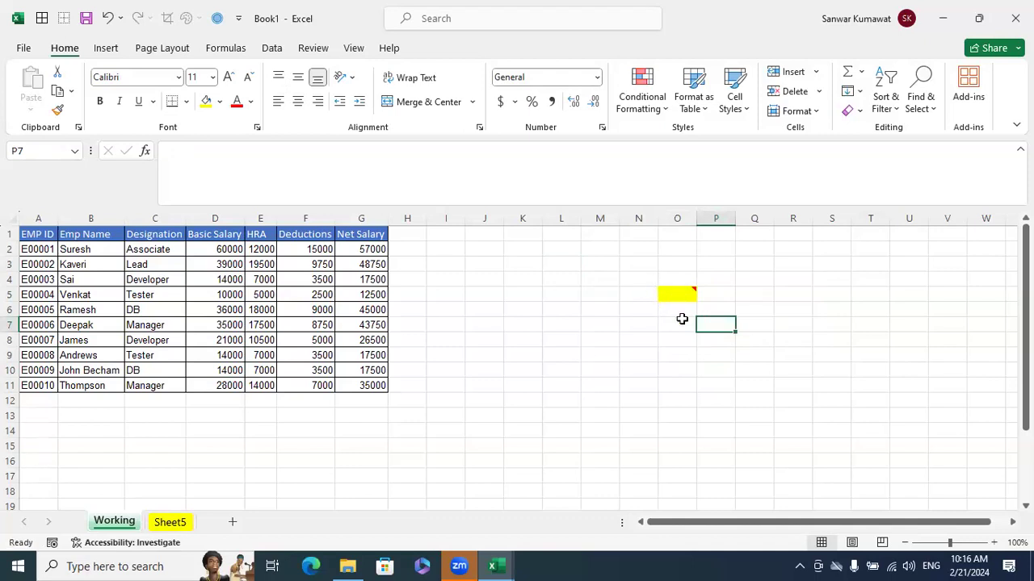
pyautogui.hotkey('ctrl', 'z')
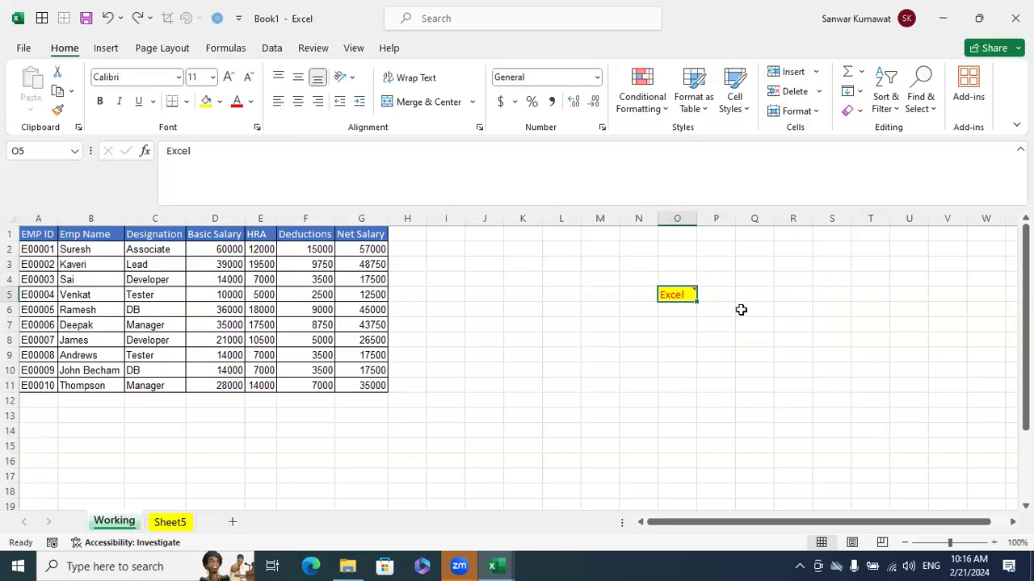
pyautogui.press('Delete')
pyautogui.click(747, 347)
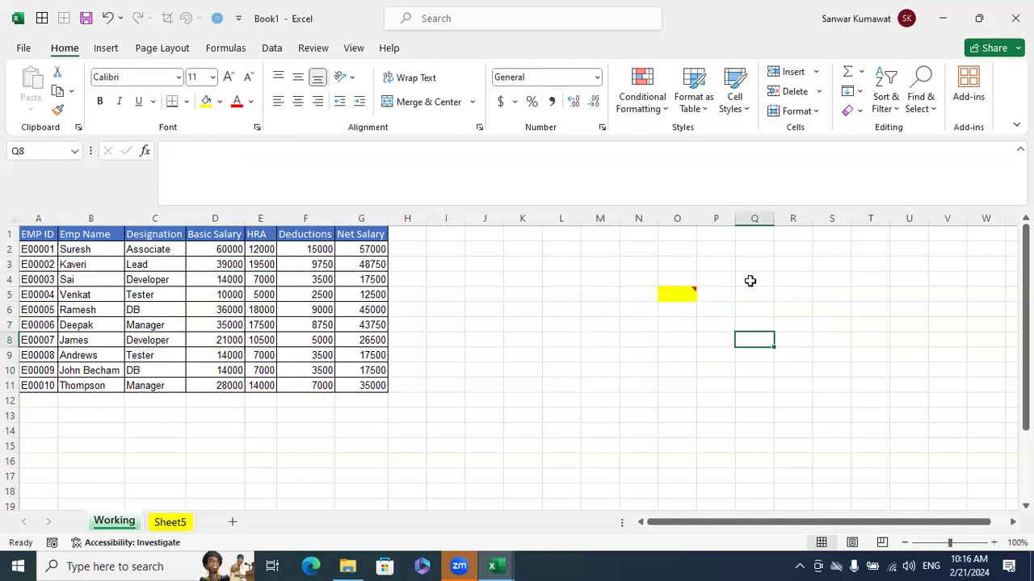
pyautogui.moveTo(680, 299)
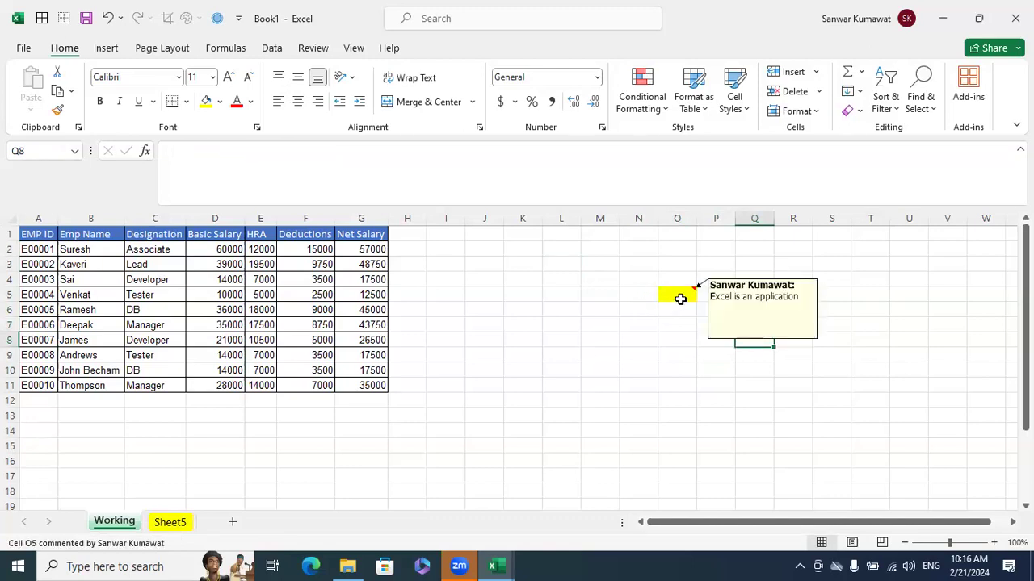
pyautogui.hotkey('ctrl', 'z')
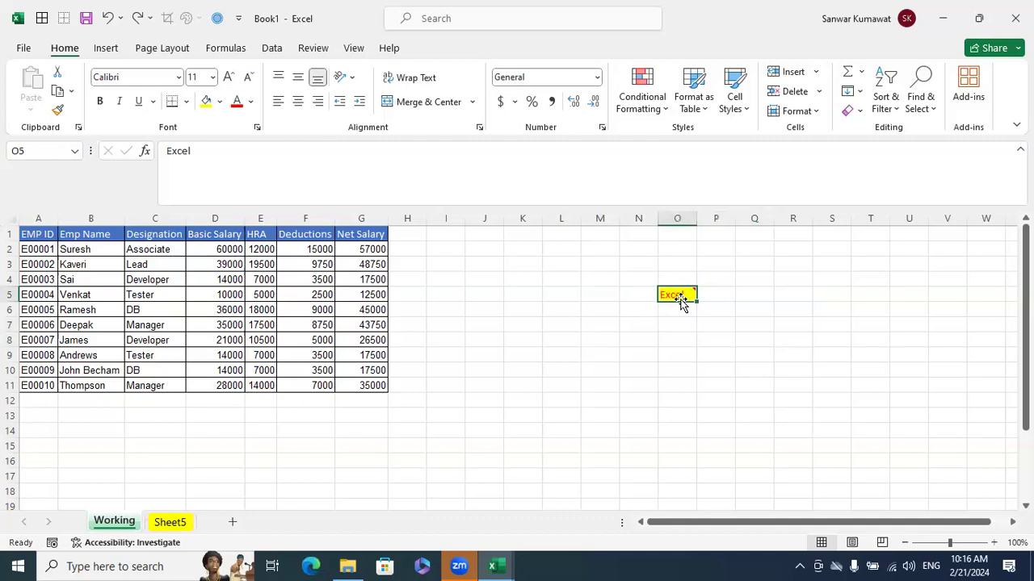
# Try Clear All on cell O5 and undo the clearing
pyautogui.click(857, 112)
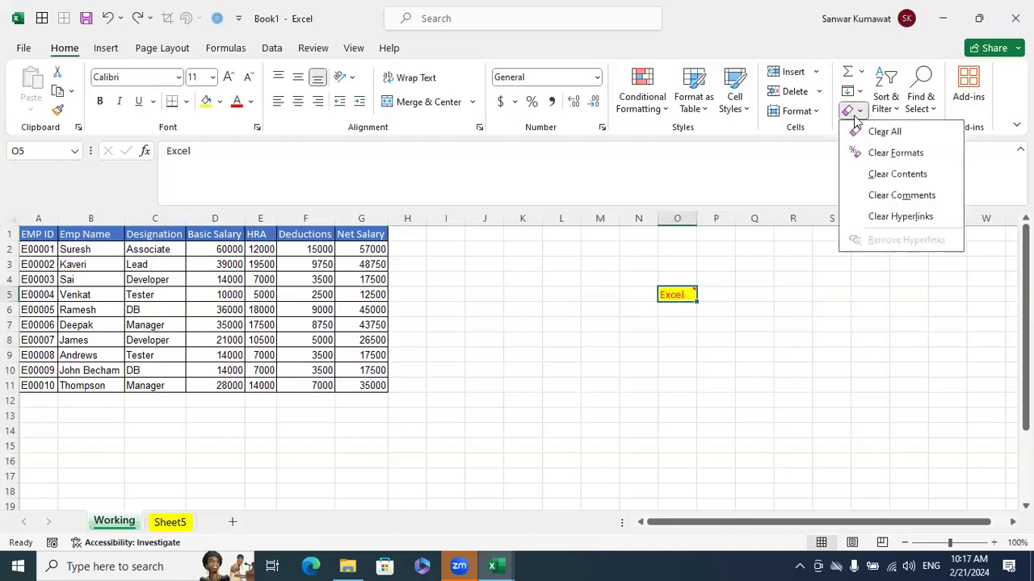
pyautogui.click(877, 132)
pyautogui.click(806, 349)
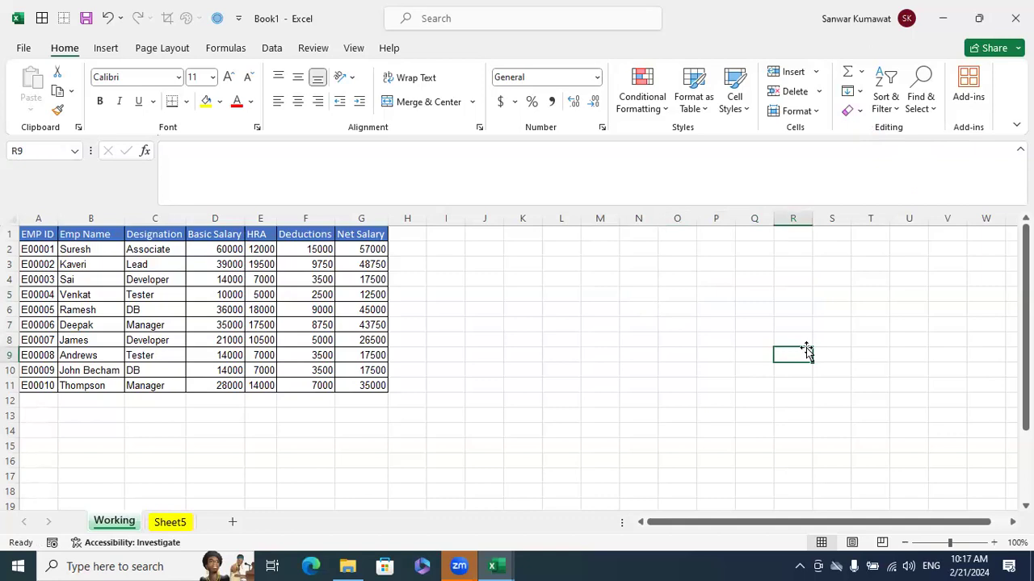
pyautogui.hotkey('ctrl', 'z')
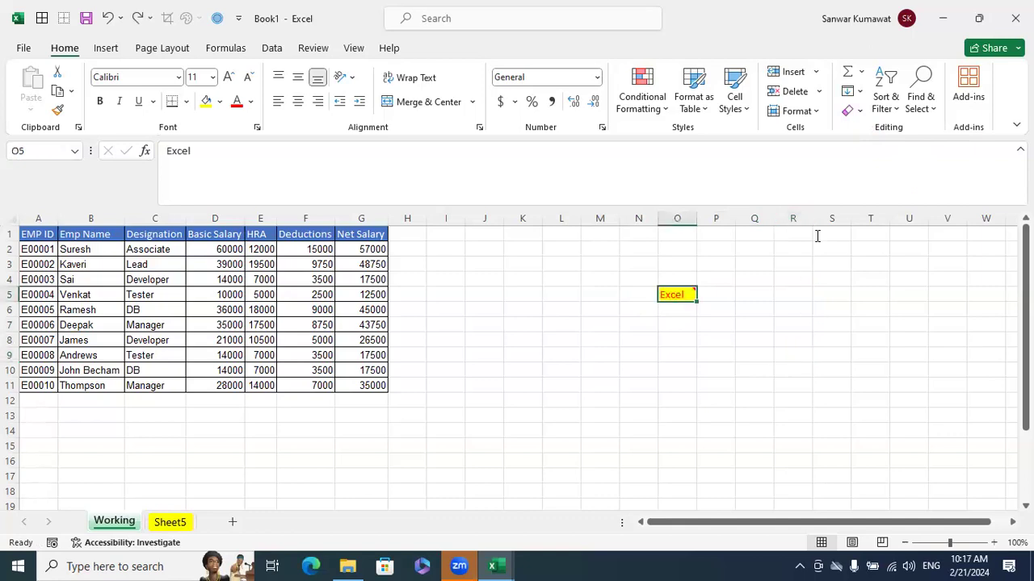
# Try clearing only the formats of cell O5 and undo the change
pyautogui.click(862, 114)
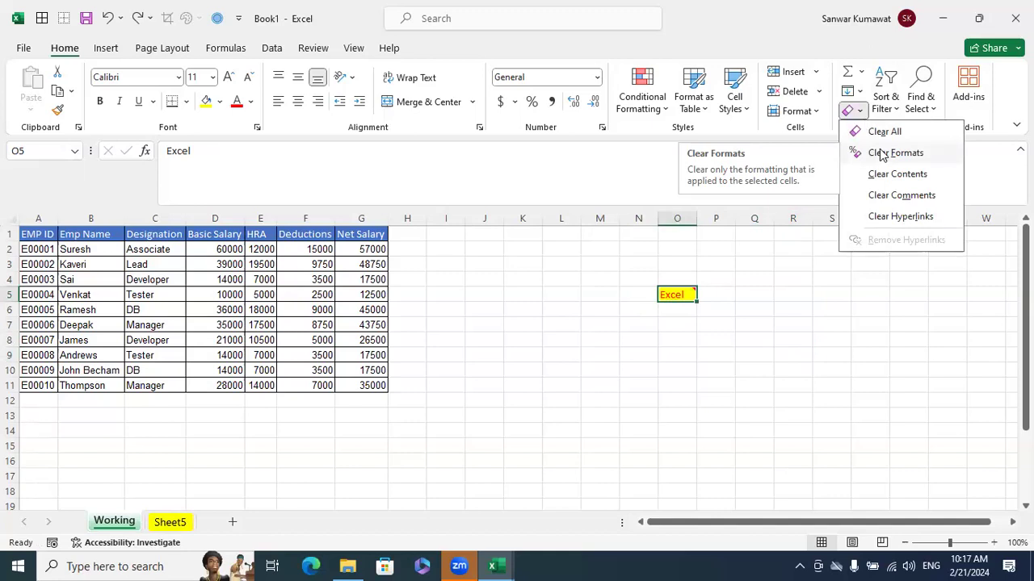
pyautogui.click(883, 153)
pyautogui.click(804, 366)
pyautogui.hotkey('ctrl', 'z')
# Try clearing only the comment from cell O5 and undo the removal
pyautogui.click(859, 110)
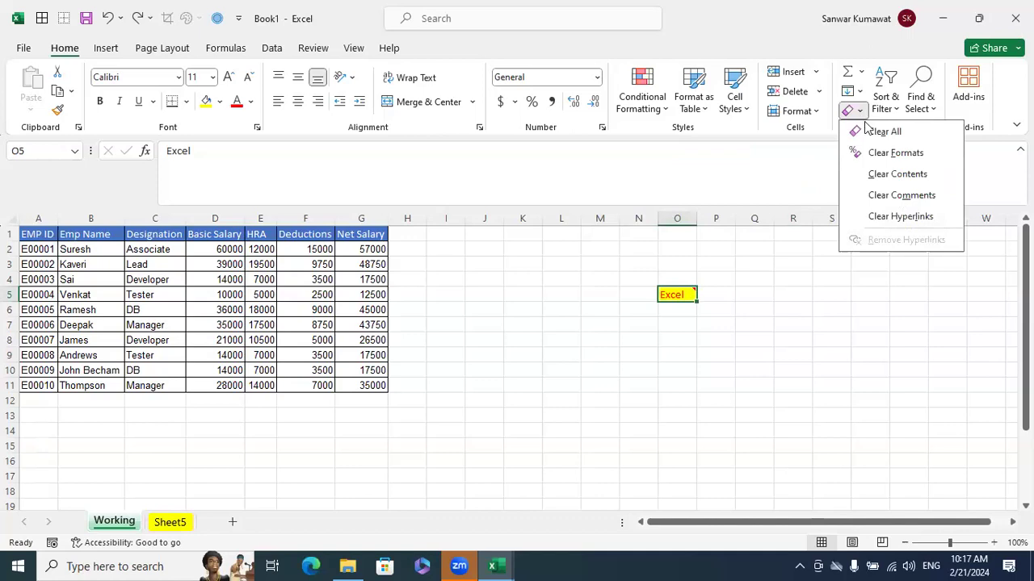
pyautogui.click(899, 199)
pyautogui.click(881, 358)
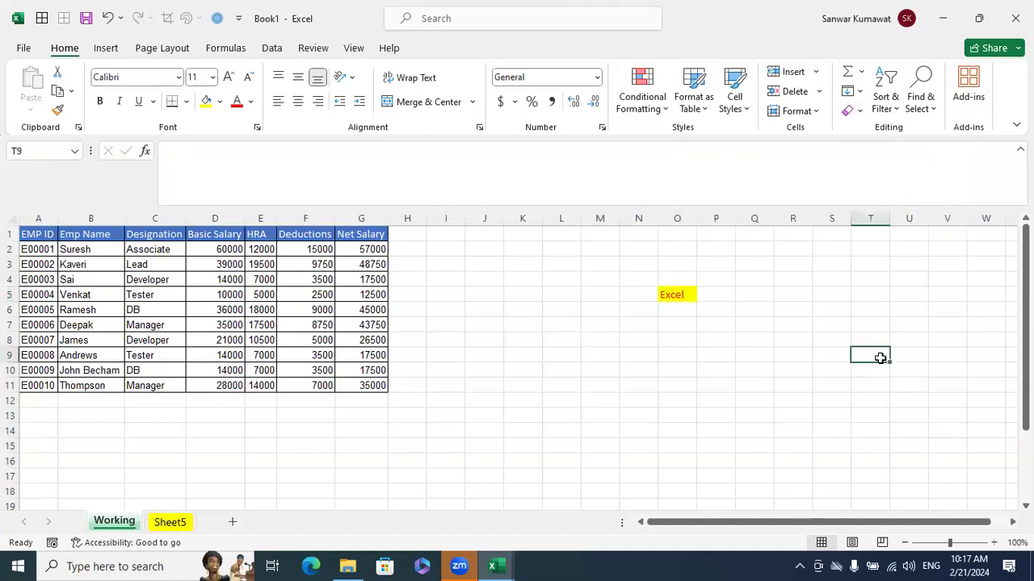
pyautogui.hotkey('ctrl', 'z')
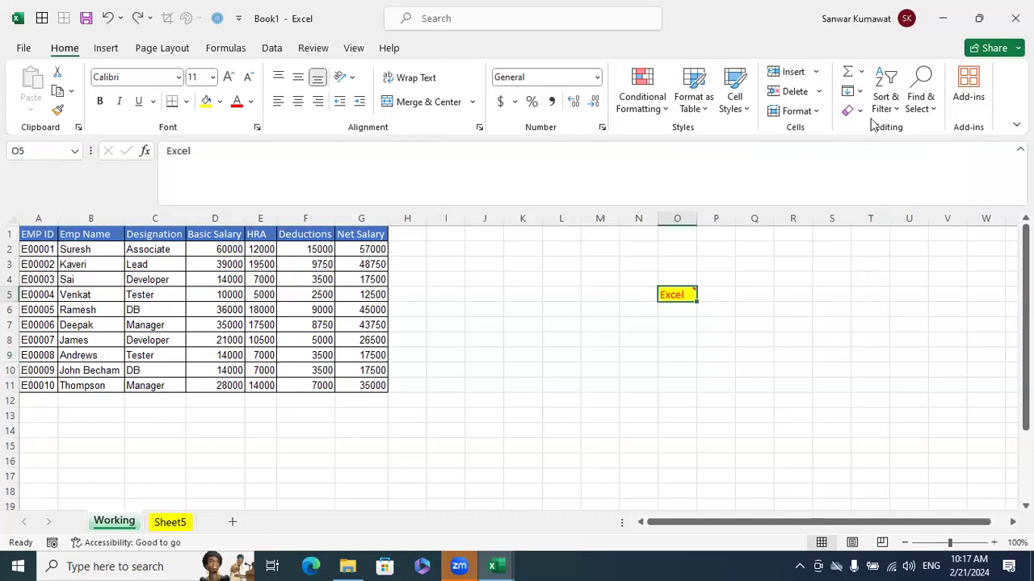
# Try Clear Contents on cell O5 and undo the change
pyautogui.click(857, 111)
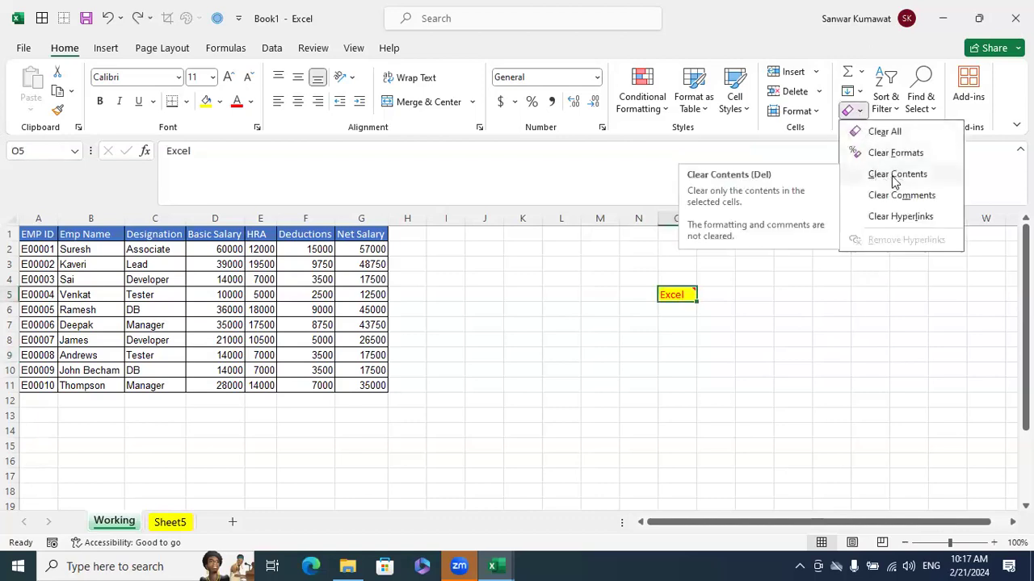
pyautogui.click(897, 175)
pyautogui.click(872, 342)
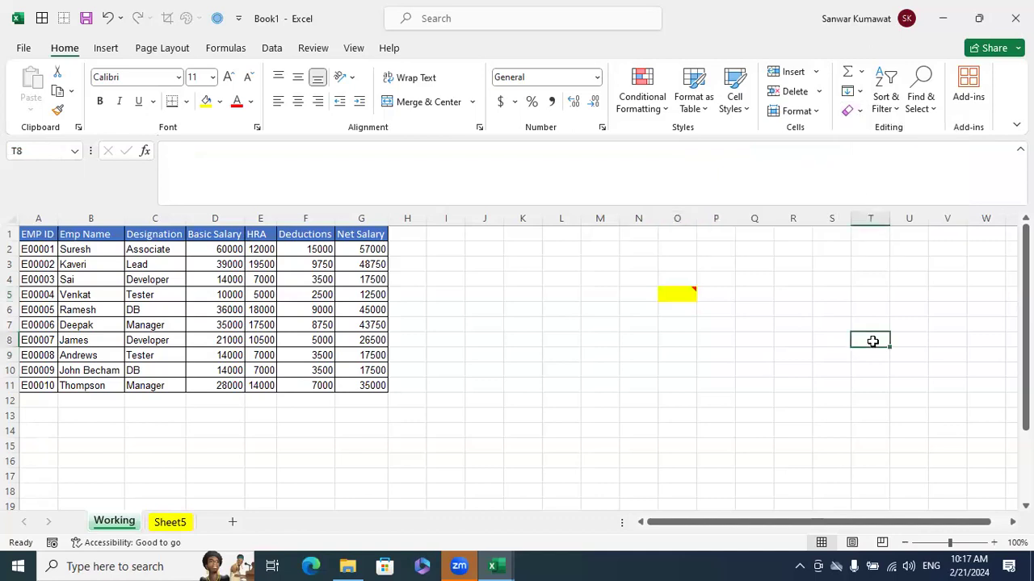
pyautogui.hotkey('ctrl', 'z')
# Clear everything from cell O5, including its text, formatting and note
pyautogui.click(857, 110)
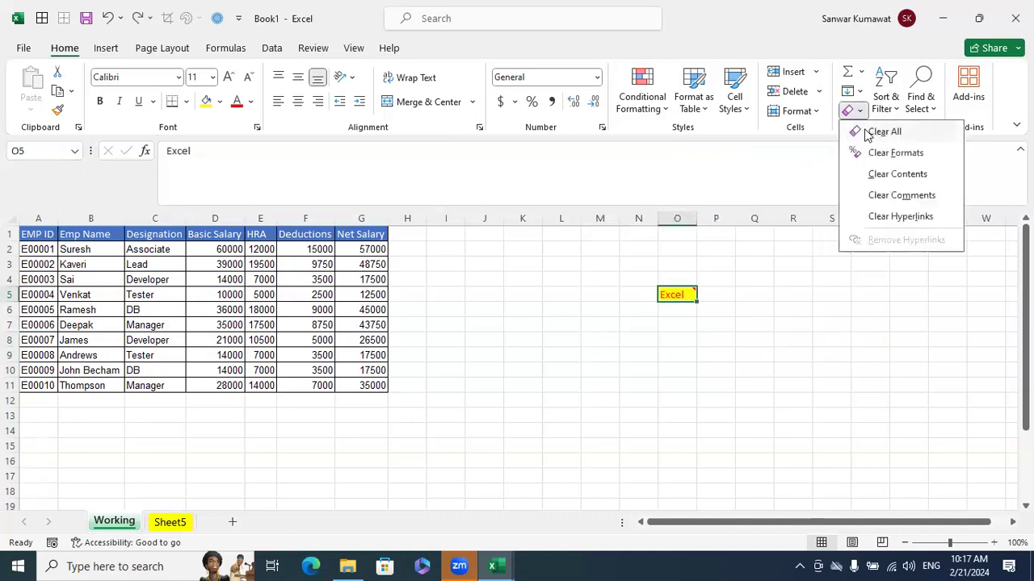
pyautogui.click(885, 134)
pyautogui.click(906, 382)
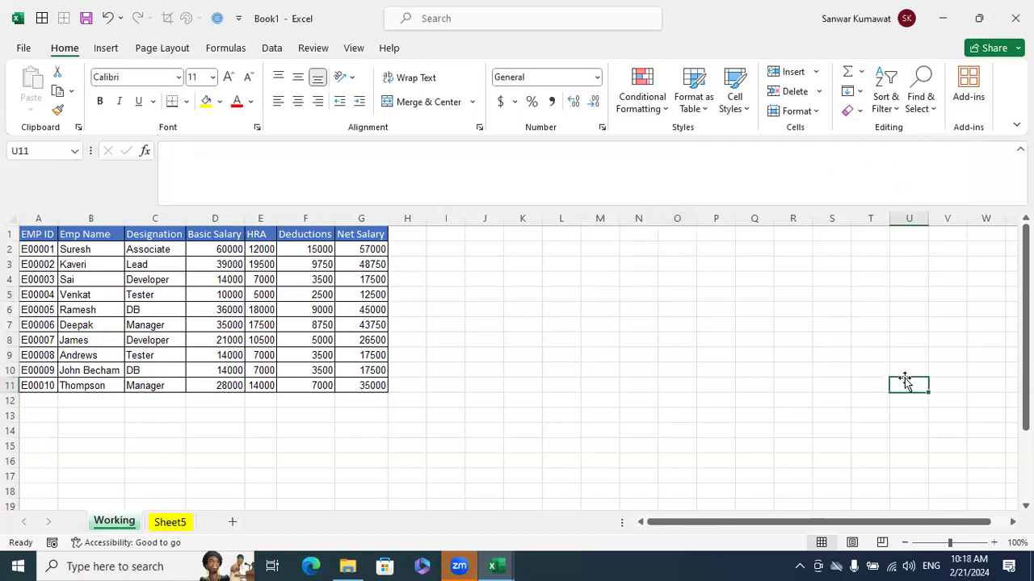
# Examine the Sort & Filter commands and the Find & Select options
pyautogui.click(894, 107)
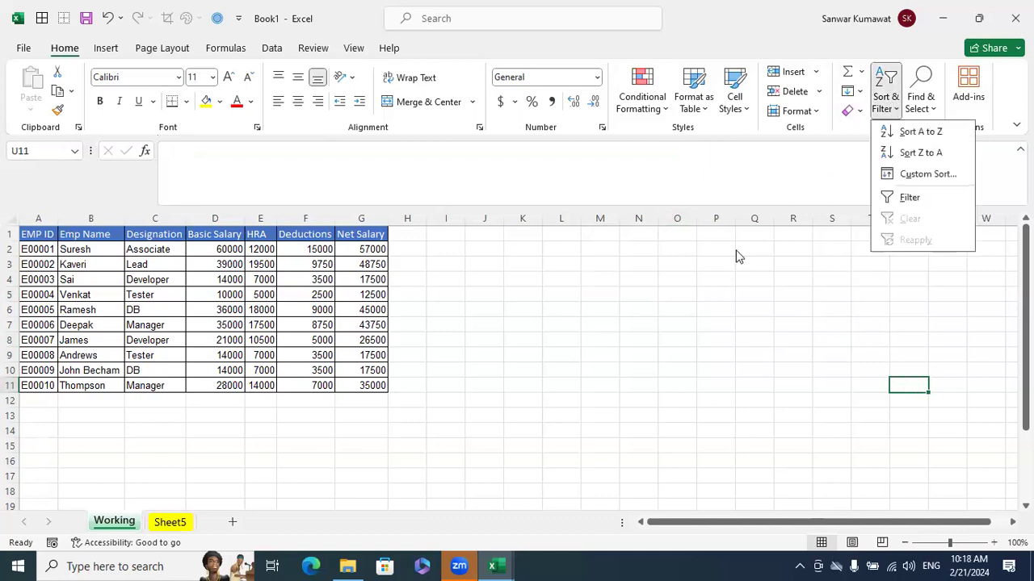
pyautogui.press('Escape')
pyautogui.click(272, 48)
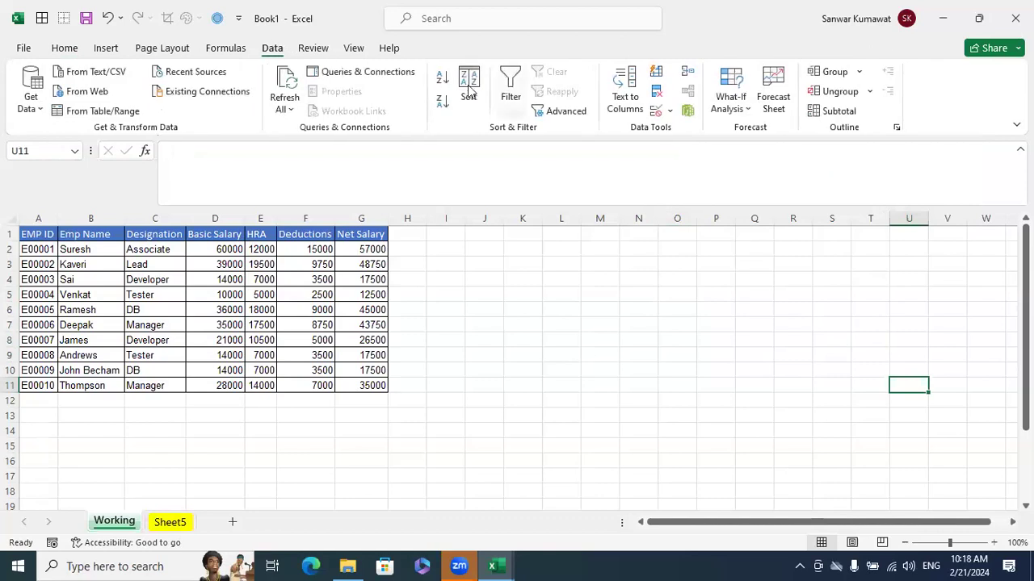
pyautogui.click(64, 48)
pyautogui.click(927, 108)
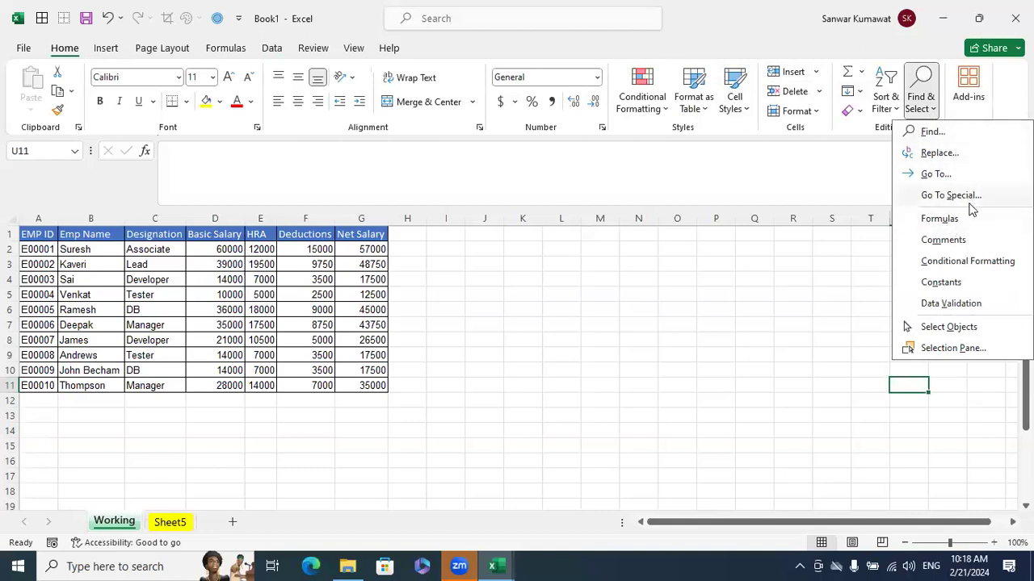
pyautogui.click(728, 327)
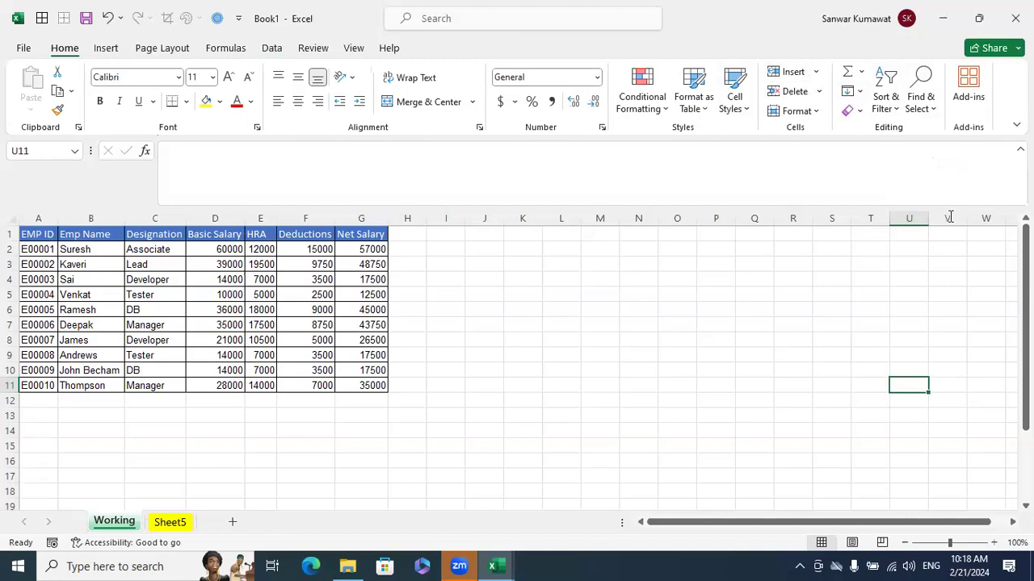
pyautogui.click(928, 109)
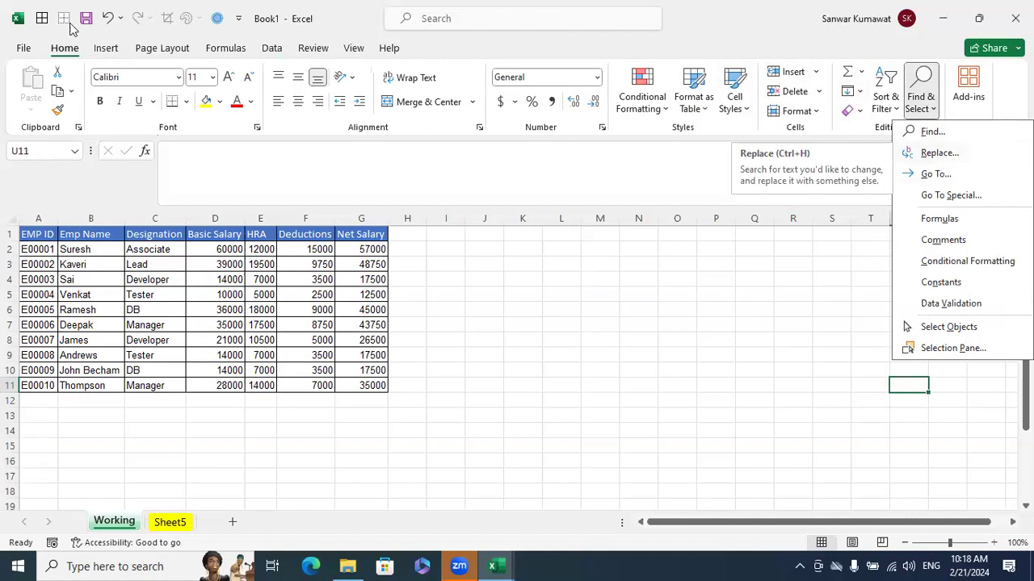
pyautogui.click(627, 300)
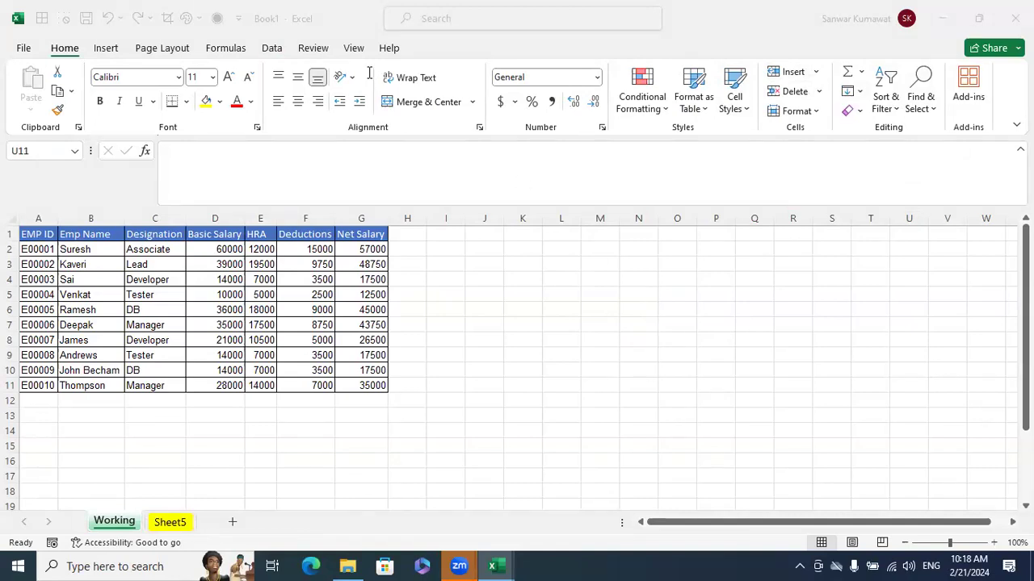
pyautogui.click(728, 388)
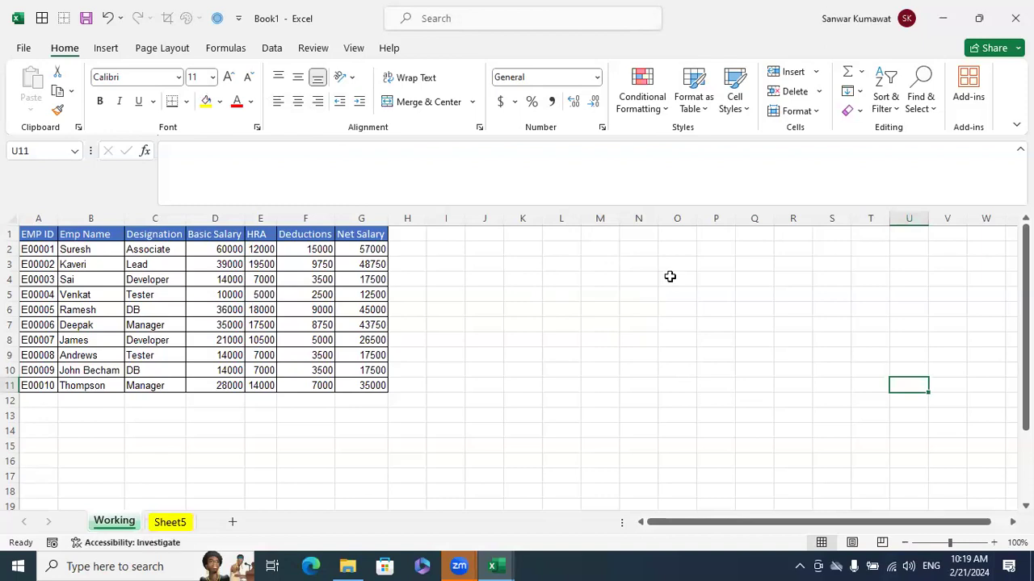
pyautogui.click(670, 277)
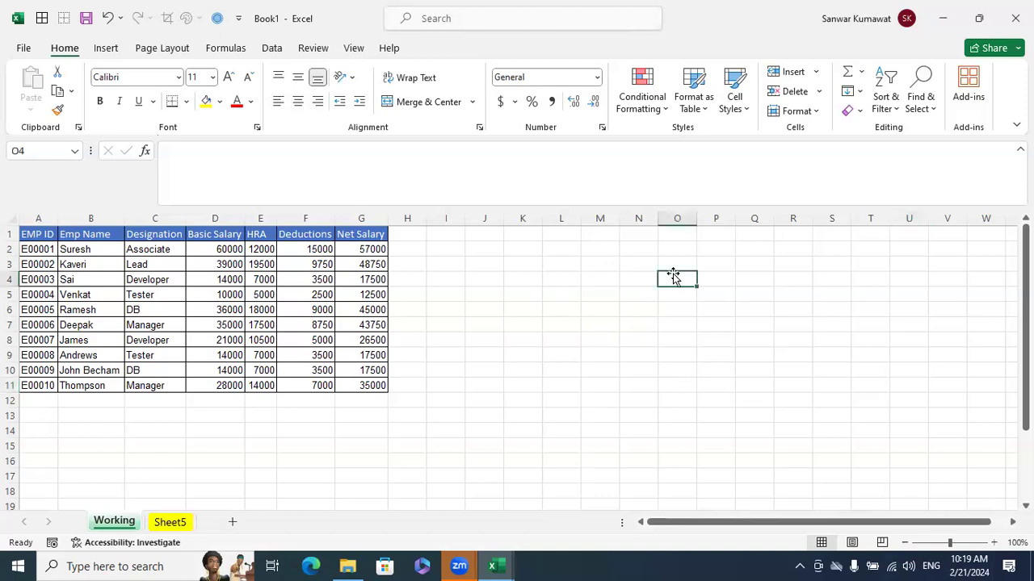
pyautogui.click(665, 316)
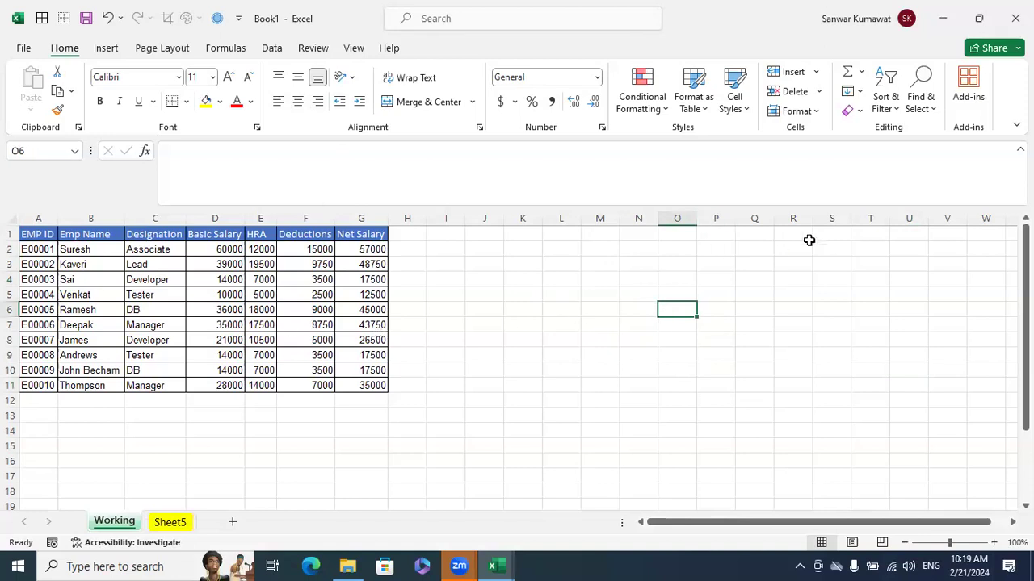
pyautogui.click(662, 338)
# Switch to the Excelytics Excel Training workbook and select the application names in W12:W26 of the Filling sheet
pyautogui.click(495, 566)
pyautogui.click(440, 511)
pyautogui.click(639, 394)
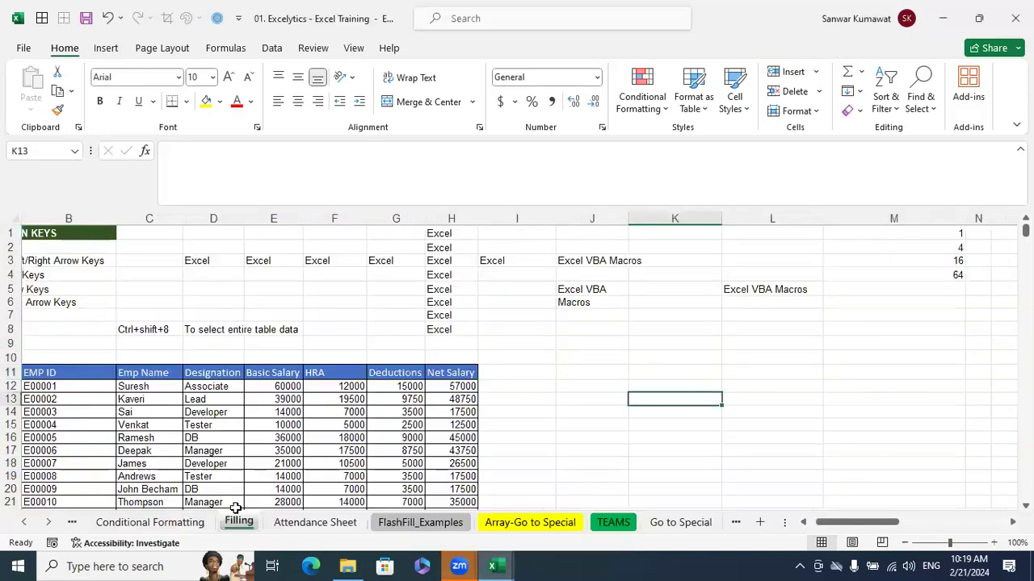
pyautogui.moveTo(843, 523); pyautogui.dragTo(930, 519)
pyautogui.scroll(-1, 831, 393)
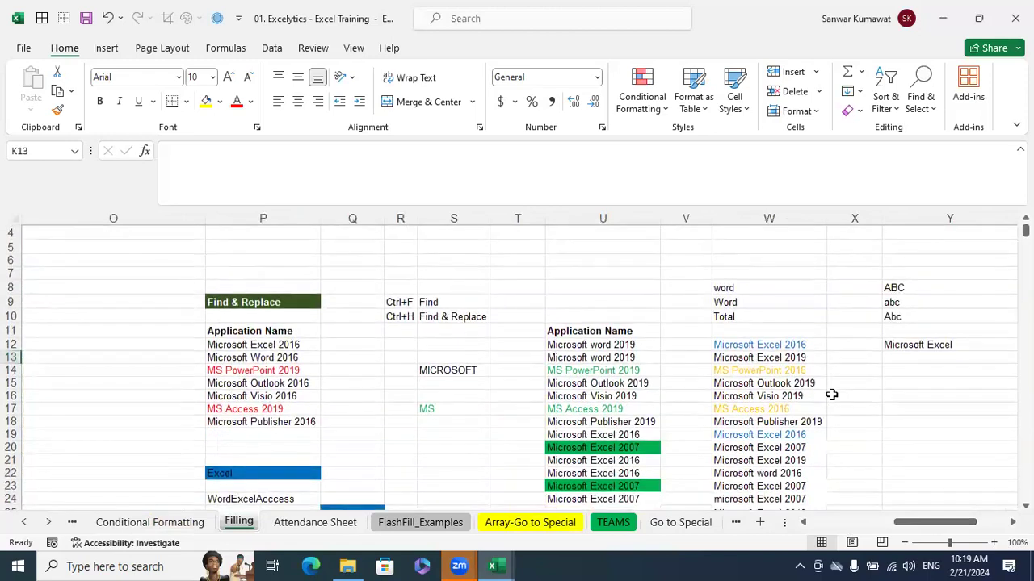
pyautogui.scroll(-1, 851, 395)
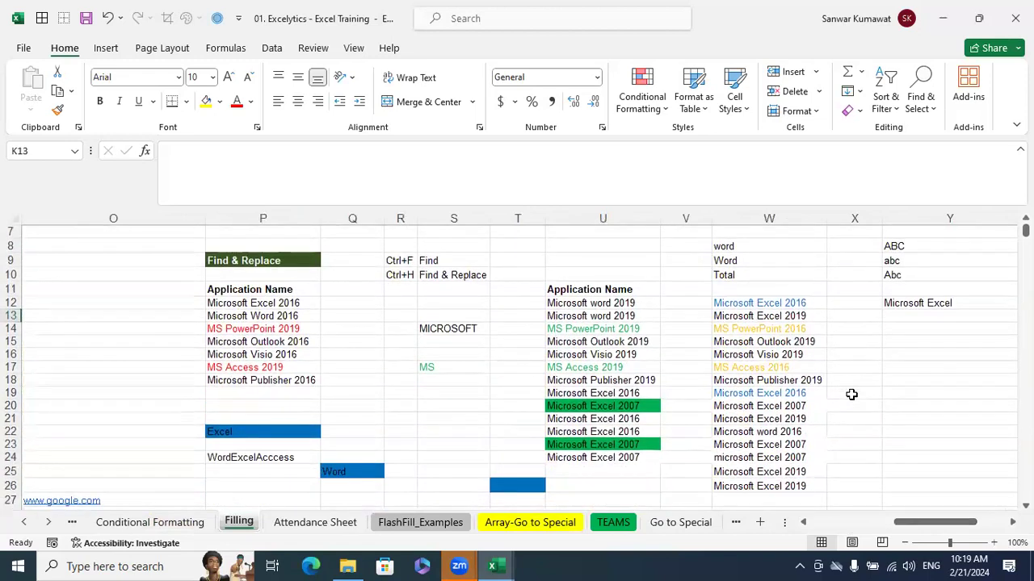
pyautogui.hscroll(2, 591, 331)
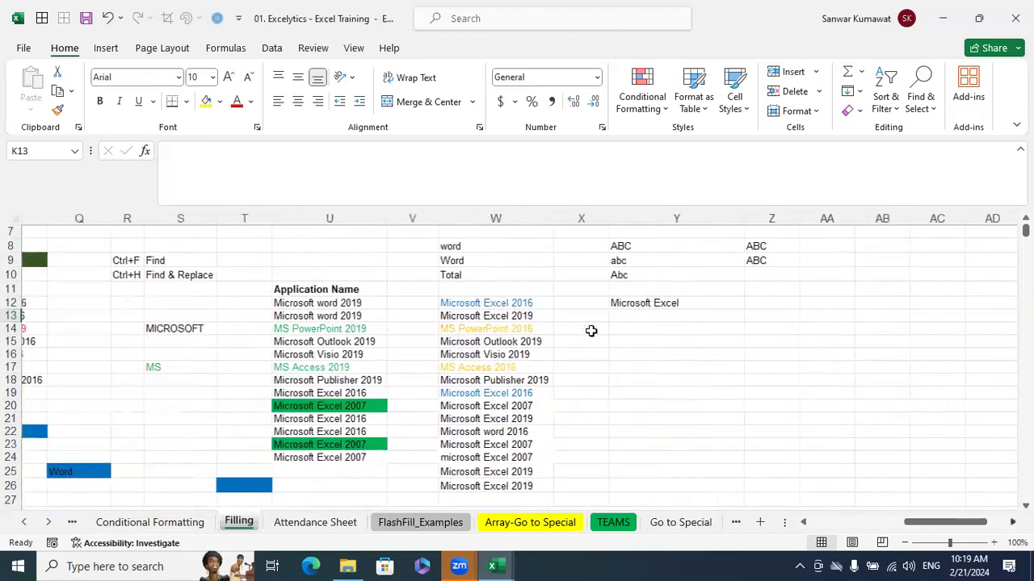
pyautogui.hscroll(1, 512, 311)
pyautogui.scroll(-1, 512, 312)
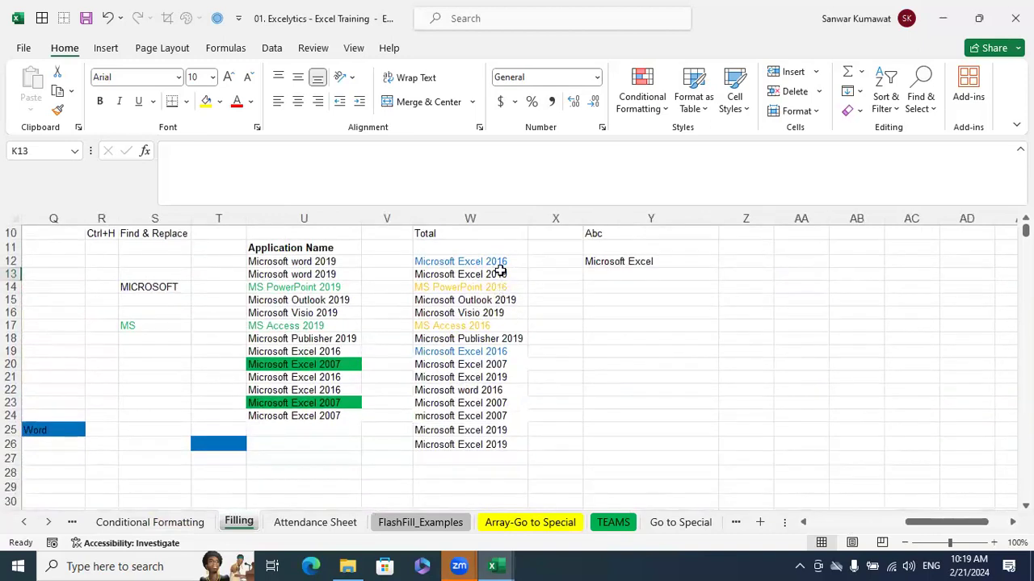
pyautogui.moveTo(502, 263); pyautogui.dragTo(512, 445)
# Change the text in cell W24 to "microsoft excel 2007" with a lowercase "e"
pyautogui.click(479, 417)
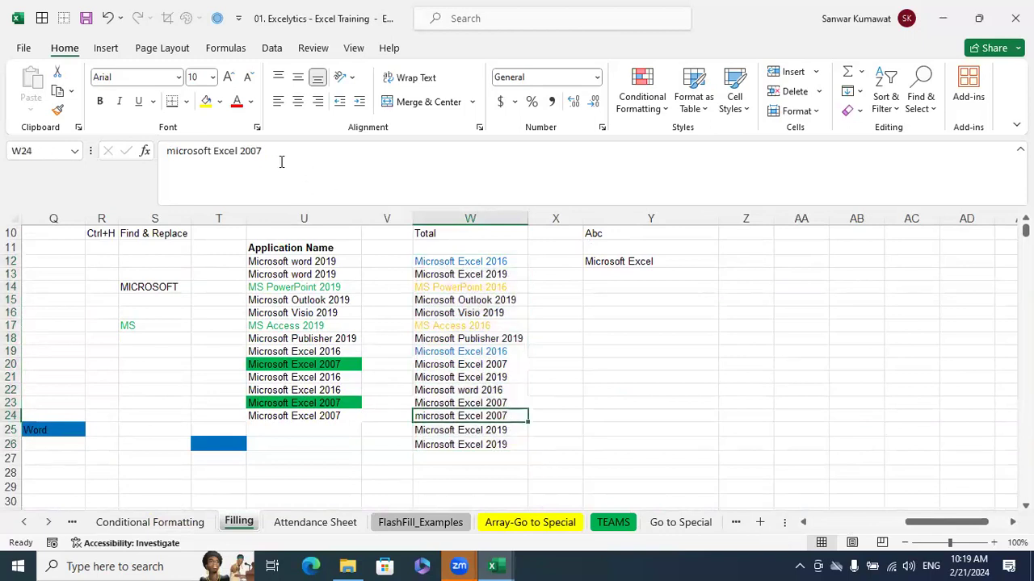
pyautogui.click(214, 150)
pyautogui.press('Delete')
pyautogui.write('e')
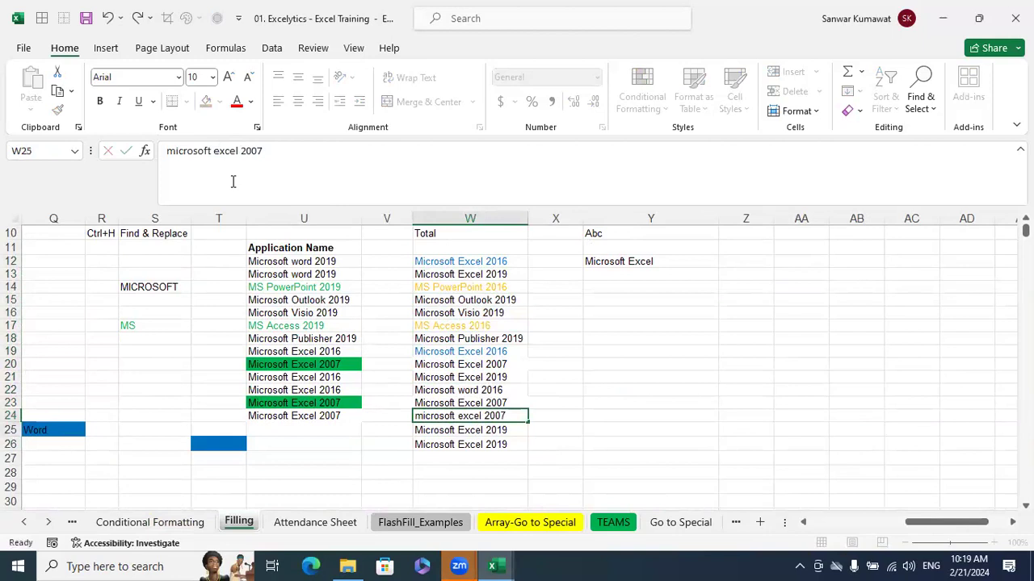
# Copy the application names in W12:W16 to Z12:Z16 and fit column Z's width to the text
pyautogui.press('Return')
pyautogui.moveTo(497, 263); pyautogui.dragTo(488, 315)
pyautogui.hotkey('ctrl', 'c')
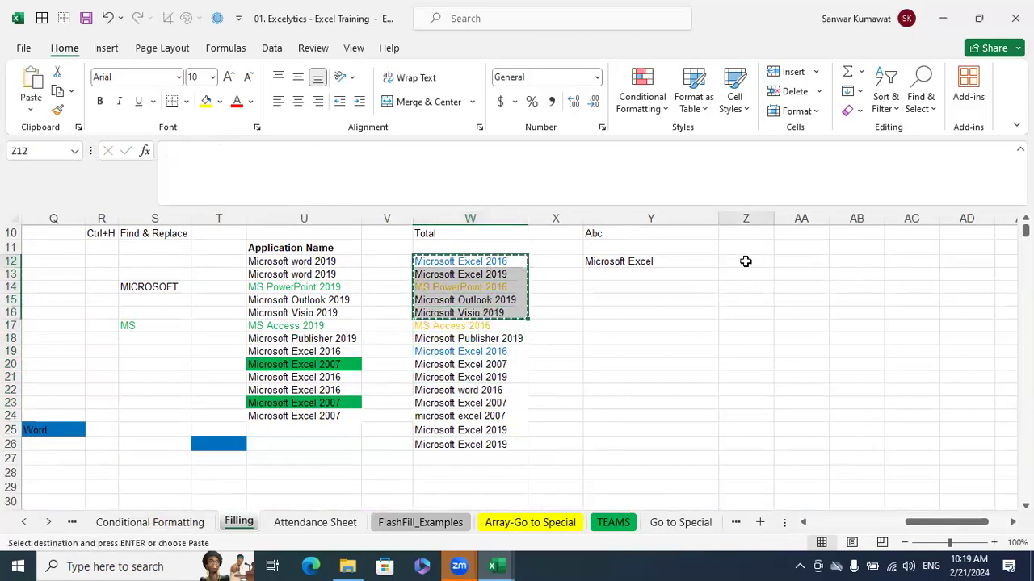
pyautogui.click(744, 263)
pyautogui.hotkey('ctrl', 'v')
pyautogui.press('Escape')
pyautogui.doubleClick(771, 220)
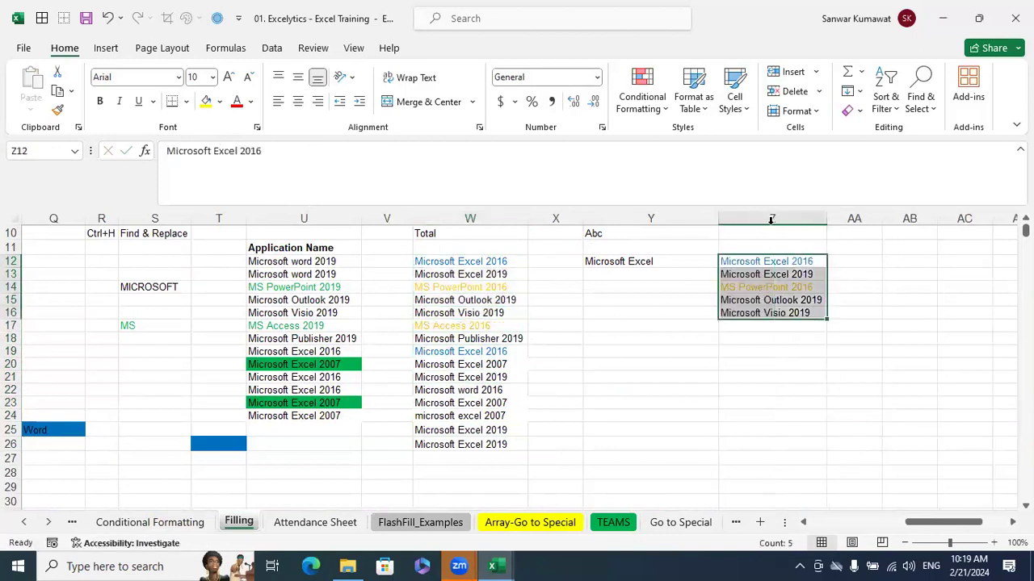
# Copy cell Z13 into Z17 and change the copy's text to "Microsoft excel 2019" with a lowercase "e"
pyautogui.click(771, 274)
pyautogui.hotkey('ctrl', 'c')
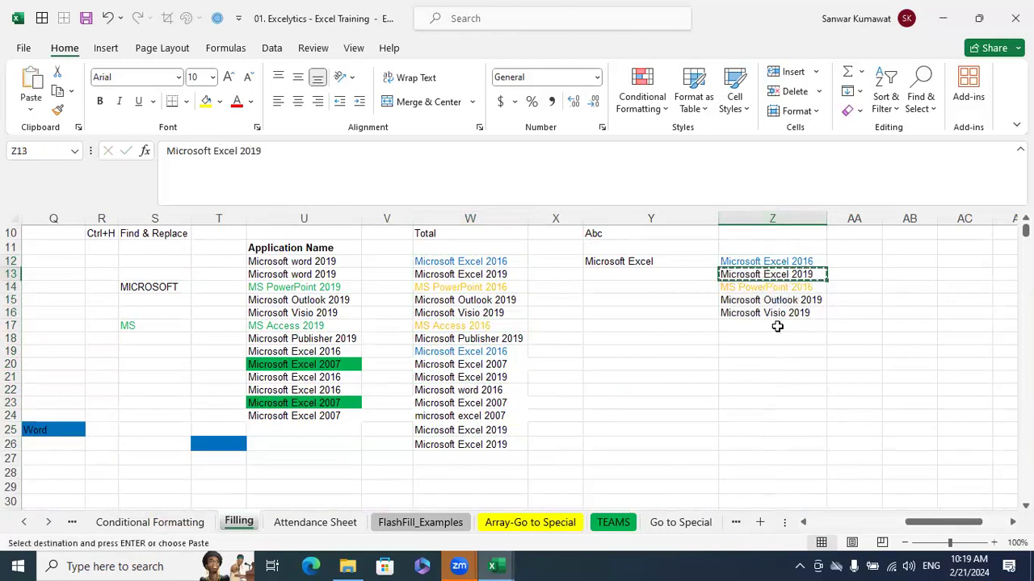
pyautogui.click(773, 325)
pyautogui.hotkey('ctrl', 'v')
pyautogui.press('Escape')
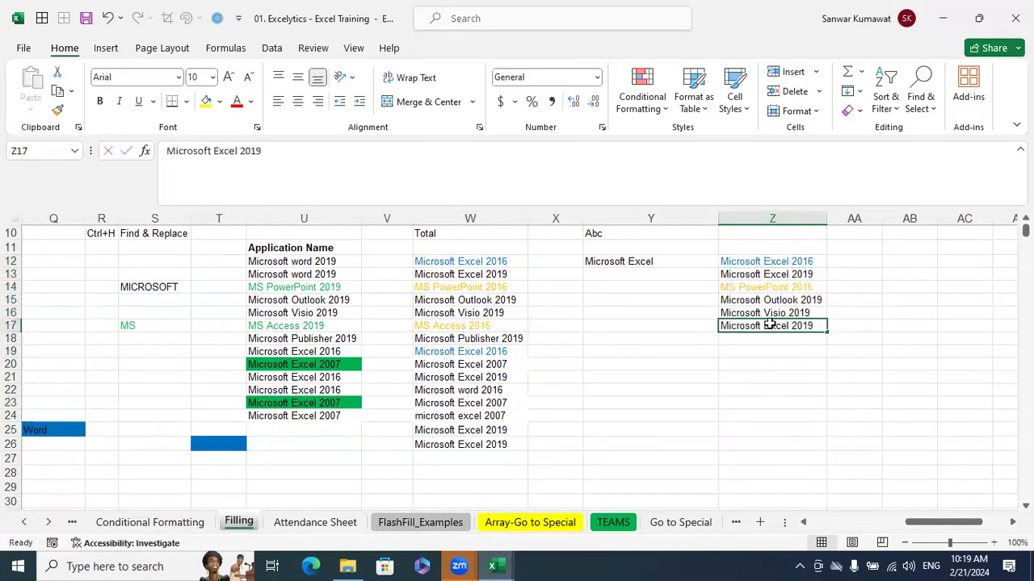
pyautogui.doubleClick(772, 324)
pyautogui.press('BackSpace')
pyautogui.write('e')
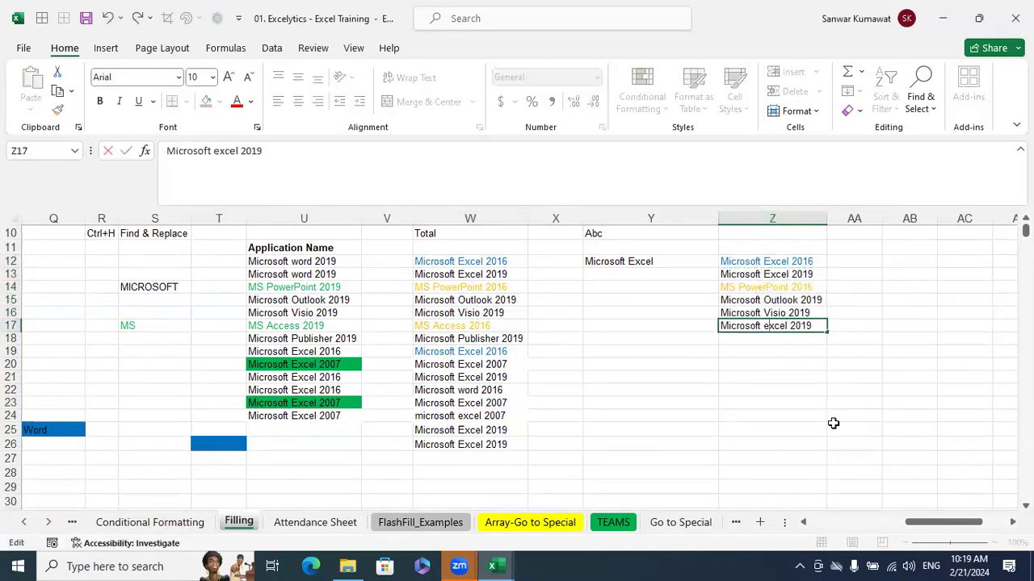
pyautogui.press('Return')
pyautogui.click(834, 426)
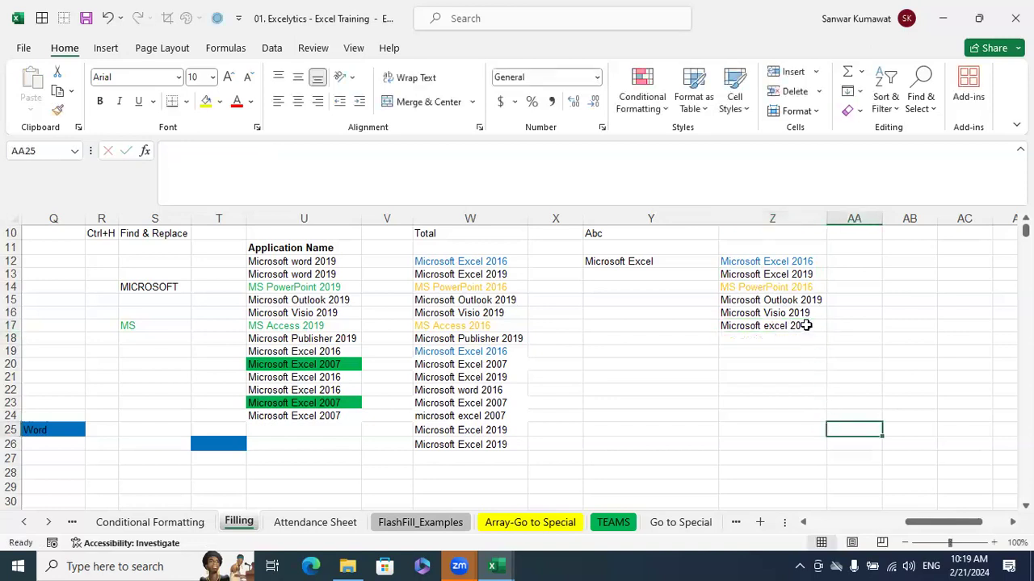
# Compare the capitalization of "Excel" in cells Z12, Z13 and Z17
pyautogui.moveTo(776, 259); pyautogui.dragTo(772, 324)
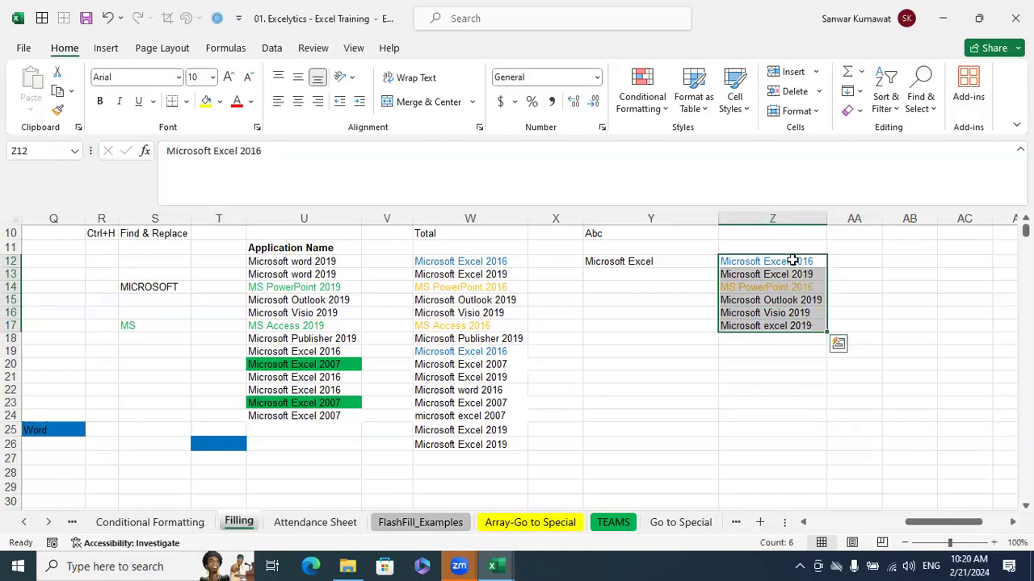
pyautogui.click(780, 265)
pyautogui.click(777, 272)
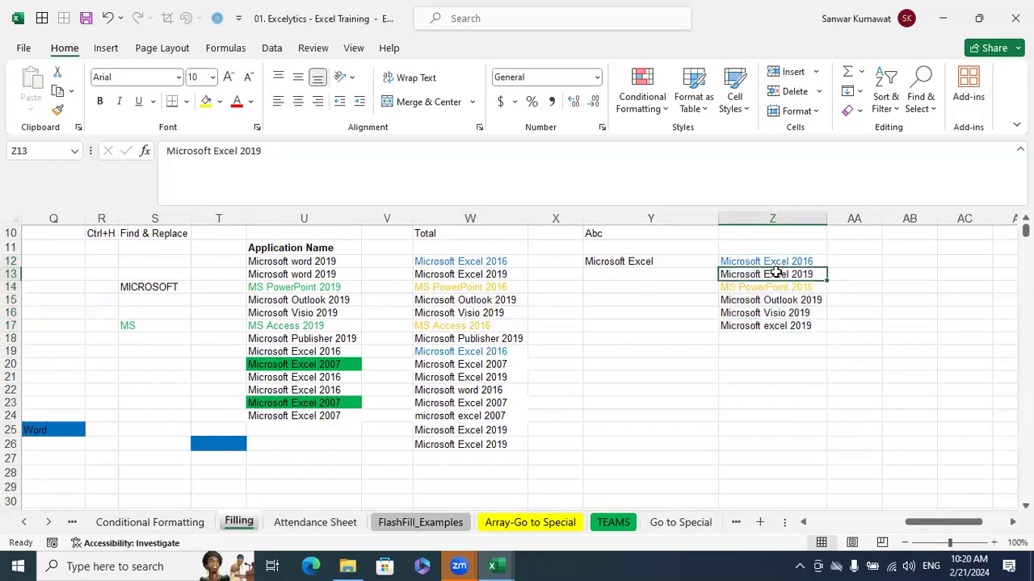
pyautogui.click(773, 325)
pyautogui.click(789, 265)
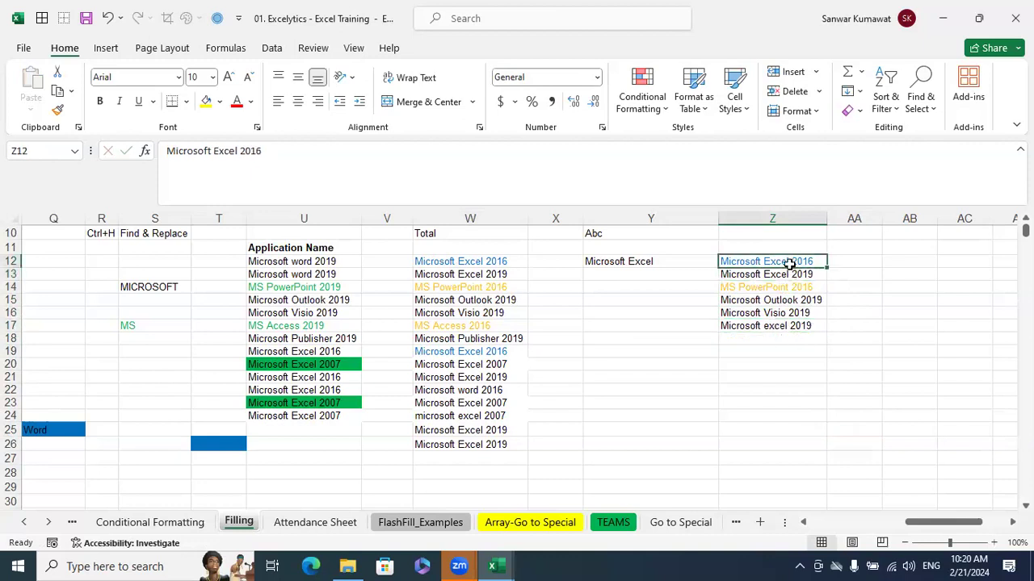
pyautogui.click(777, 326)
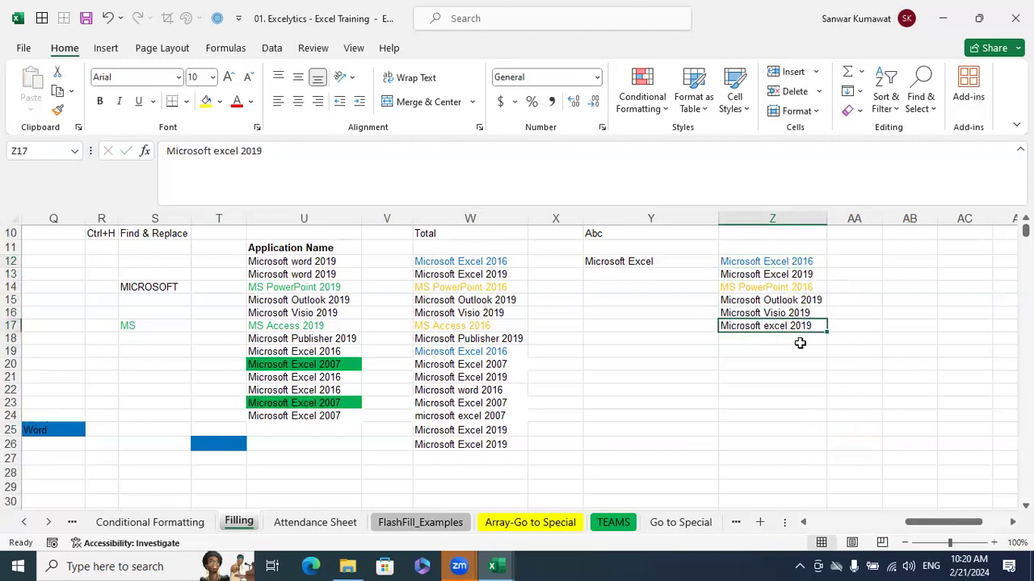
pyautogui.click(786, 266)
pyautogui.click(786, 327)
# Find all cells containing "Excel" in Z12:Z17 without matching case, and view the full results list
pyautogui.moveTo(788, 264); pyautogui.dragTo(795, 321)
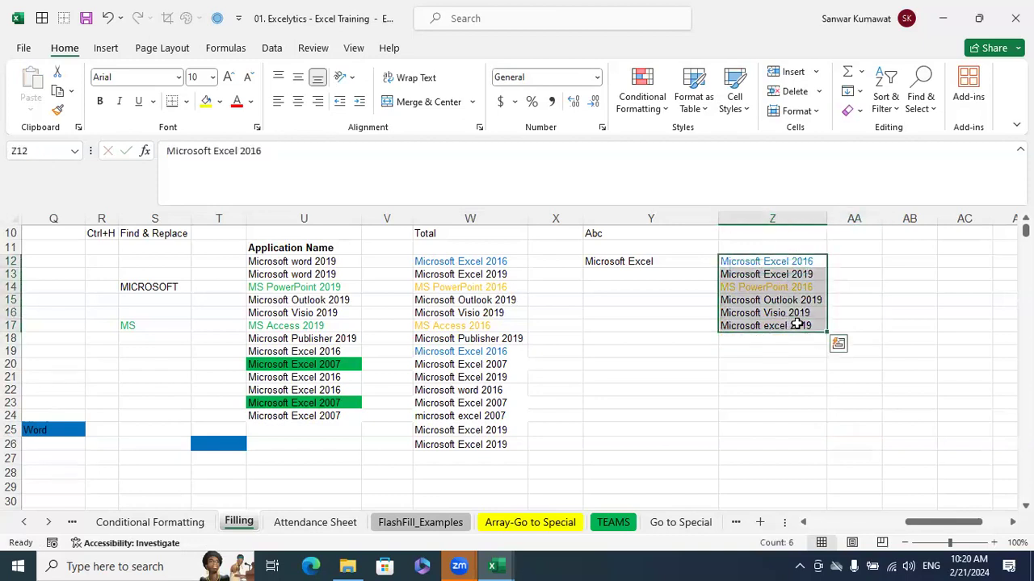
pyautogui.hotkey('ctrl', 'f')
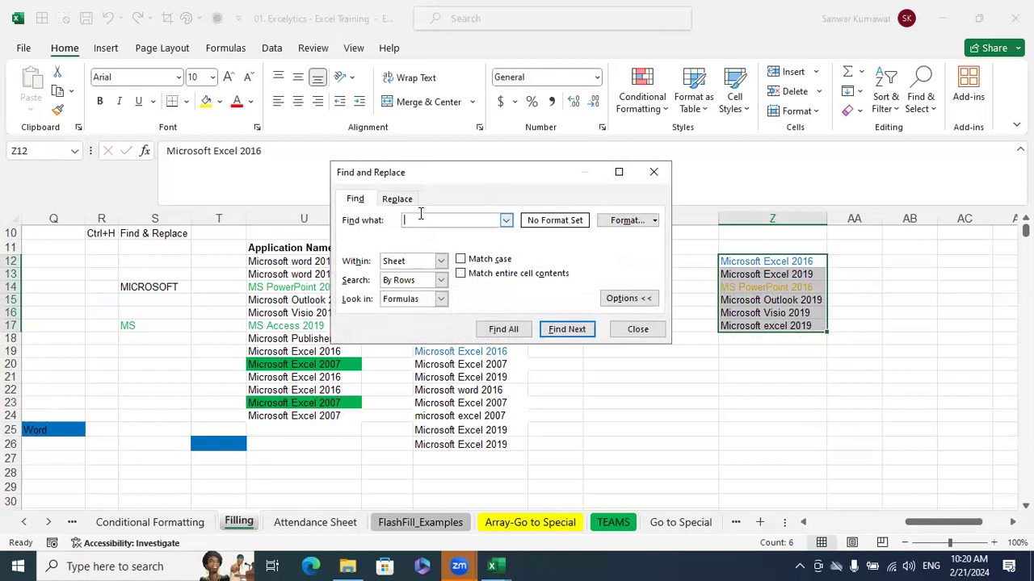
pyautogui.write('Excel')
pyautogui.click(503, 330)
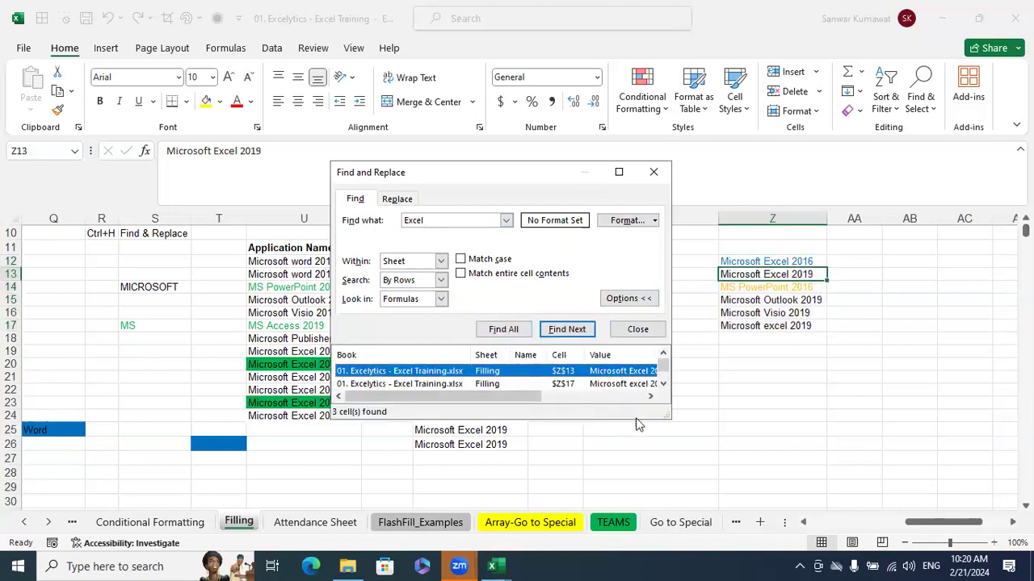
pyautogui.moveTo(670, 419); pyautogui.dragTo(757, 530)
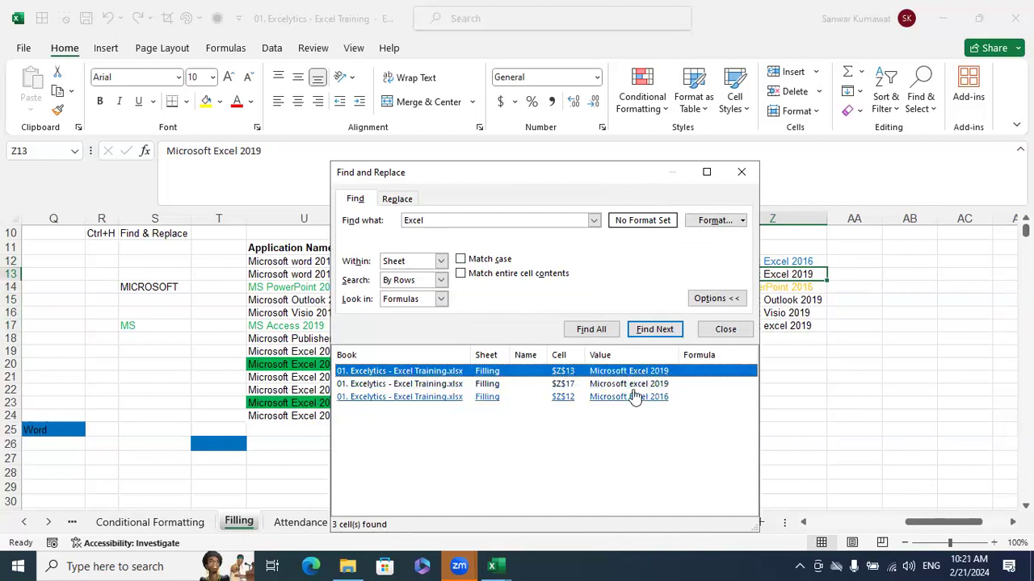
pyautogui.click(736, 167)
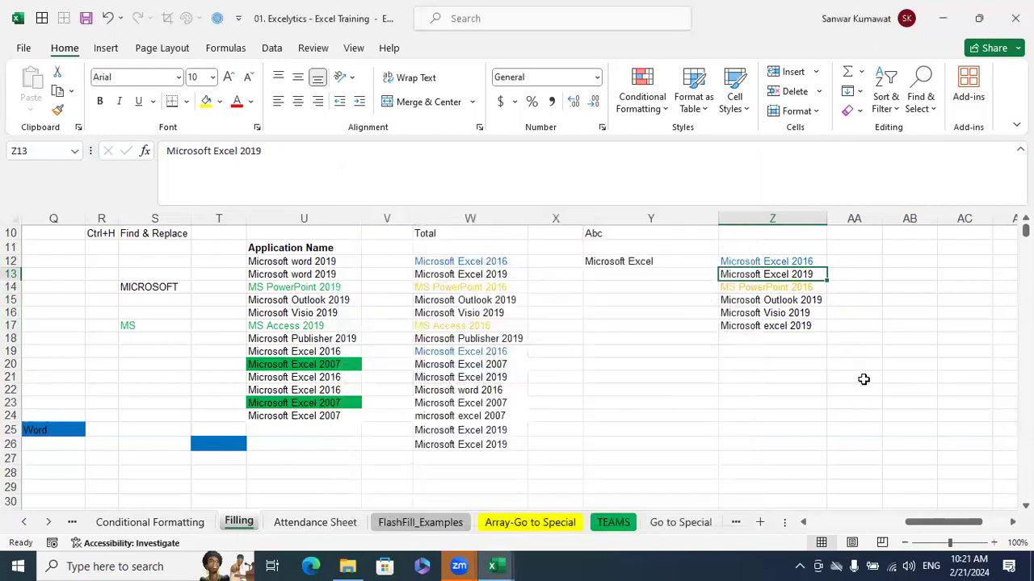
# Inspect the capitalization of the word "Excel" within cell Z12's text without changing it
pyautogui.click(787, 260)
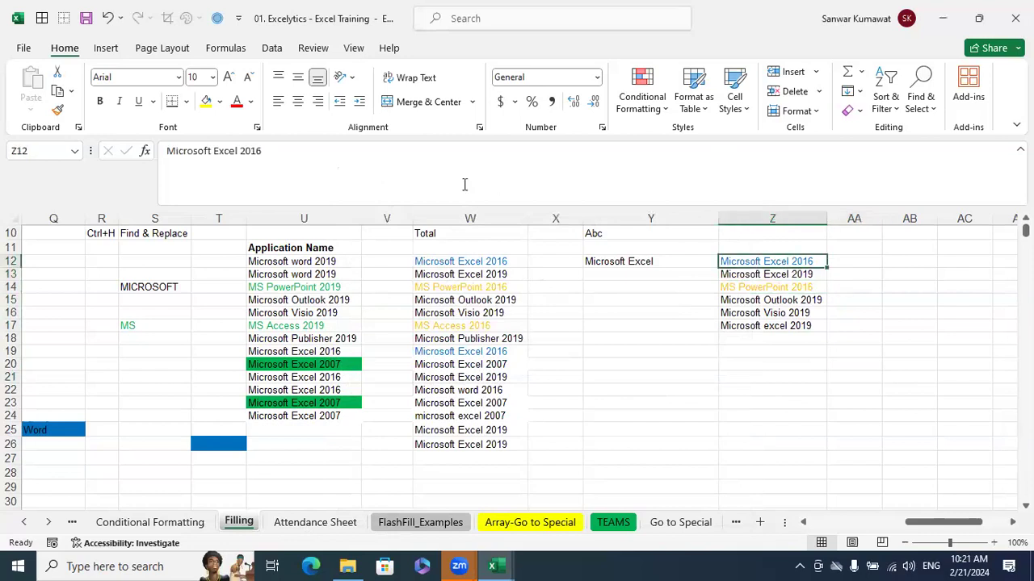
pyautogui.doubleClick(226, 151)
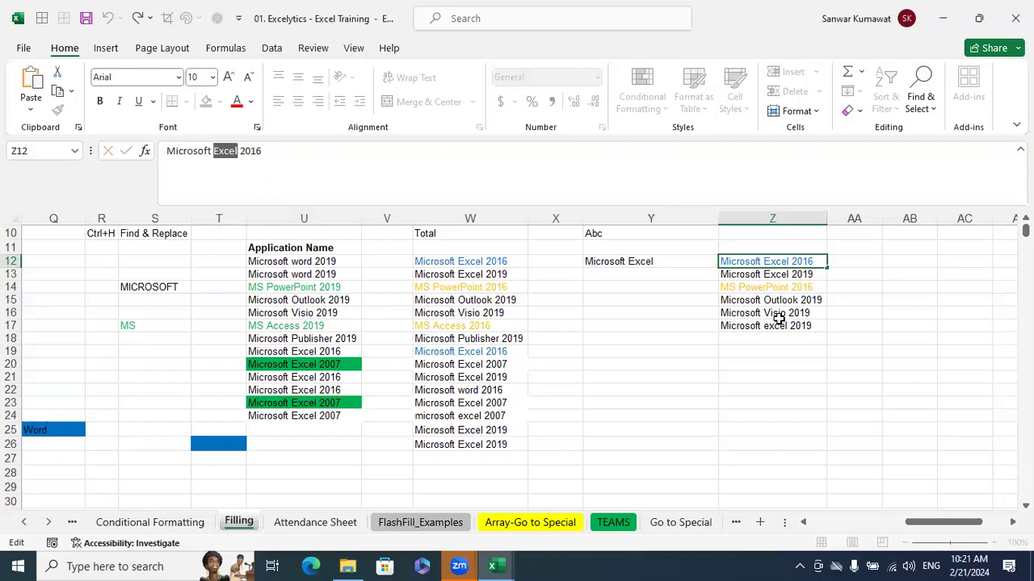
pyautogui.press('Escape')
pyautogui.click(856, 297)
# Find all cells containing "Excel" in Z12:Z17 with Match case on, and view the full results list
pyautogui.moveTo(808, 262); pyautogui.dragTo(798, 323)
pyautogui.hotkey('ctrl', 'f')
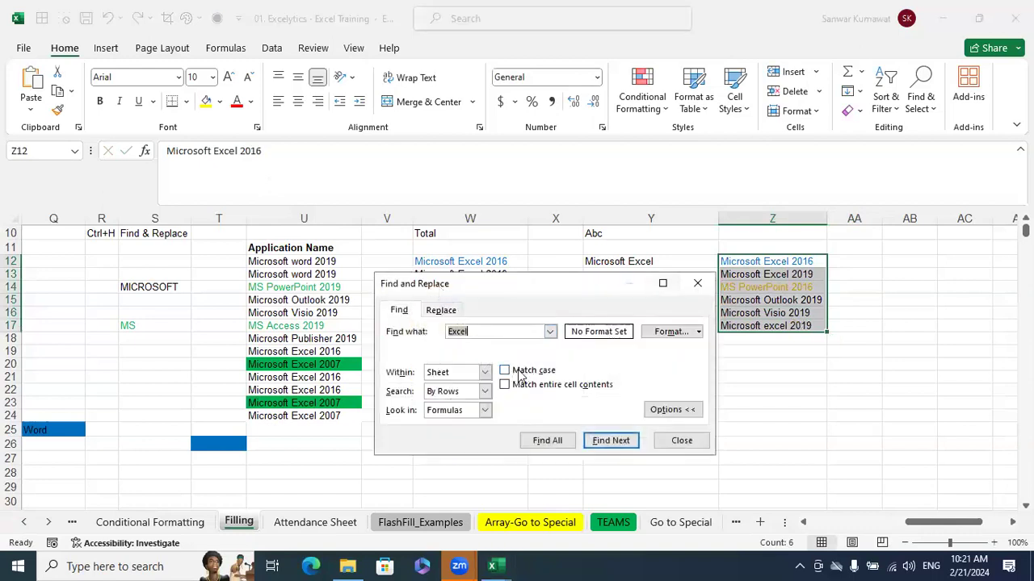
pyautogui.click(508, 371)
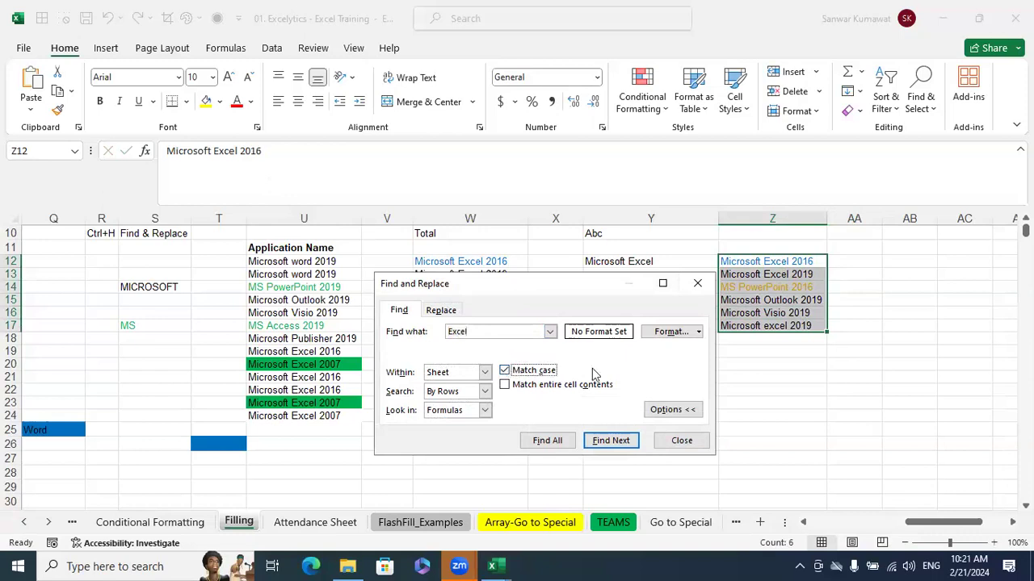
pyautogui.click(562, 437)
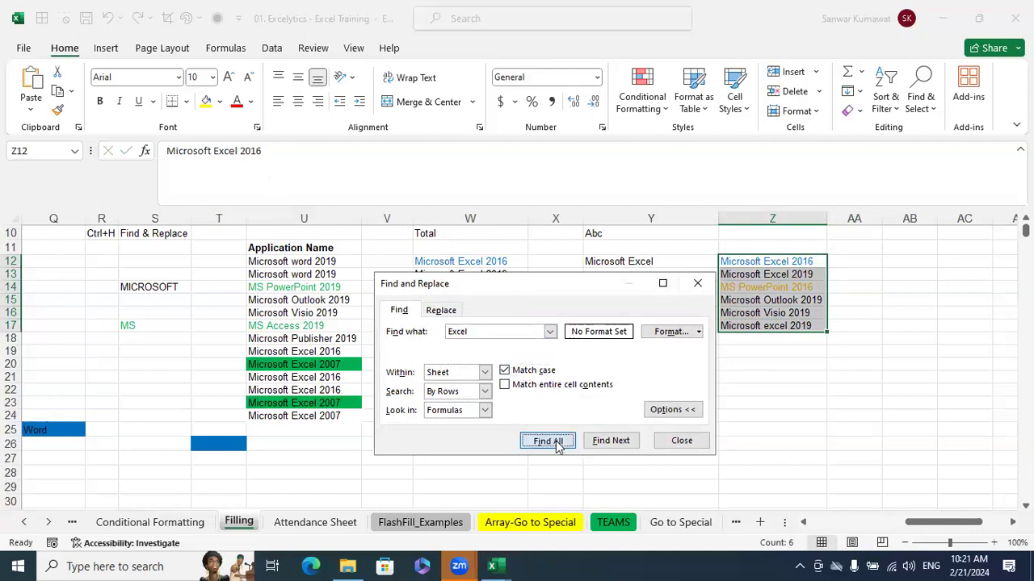
pyautogui.moveTo(546, 283); pyautogui.dragTo(521, 178)
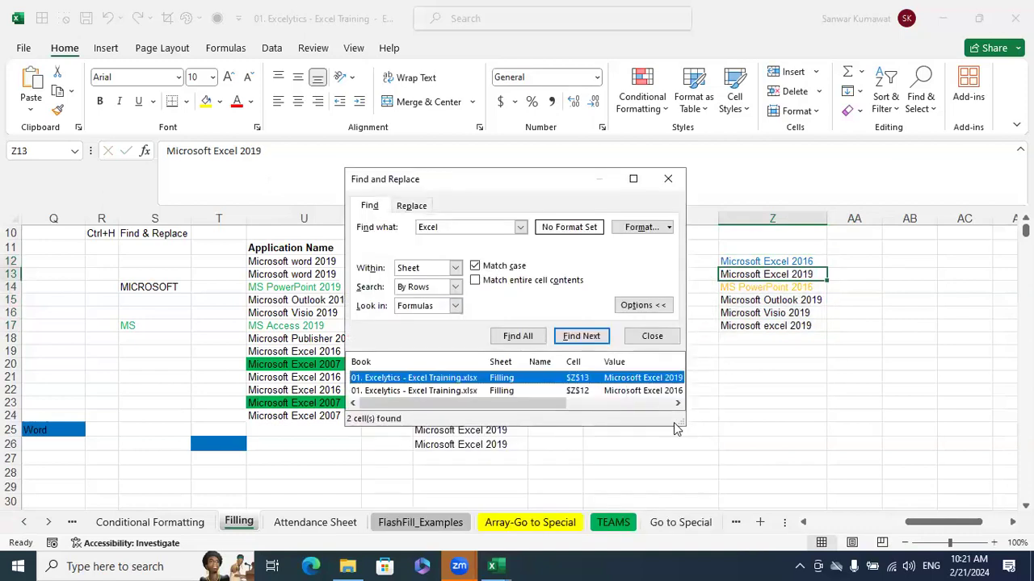
pyautogui.moveTo(685, 424); pyautogui.dragTo(774, 505)
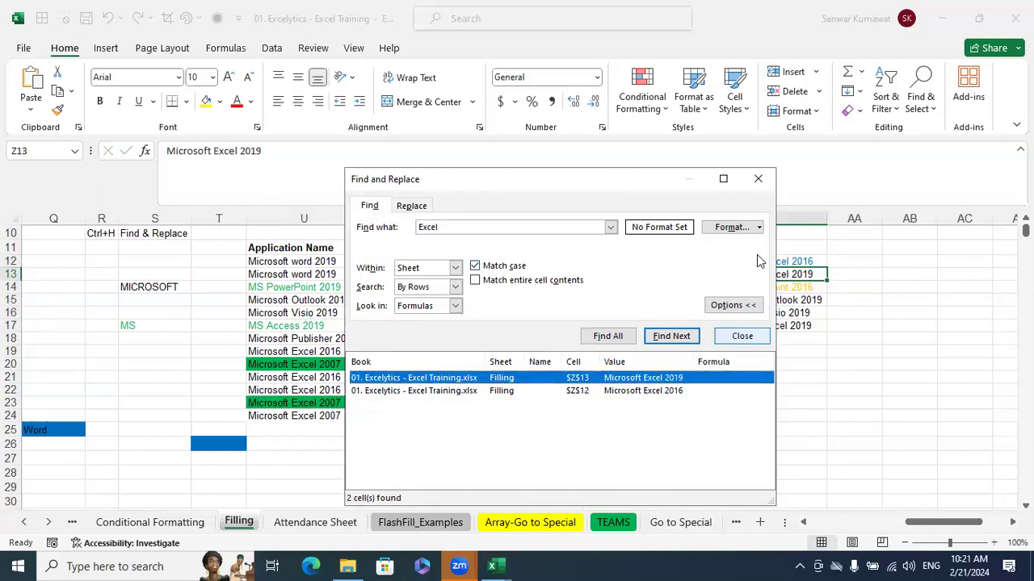
pyautogui.click(758, 178)
pyautogui.click(828, 392)
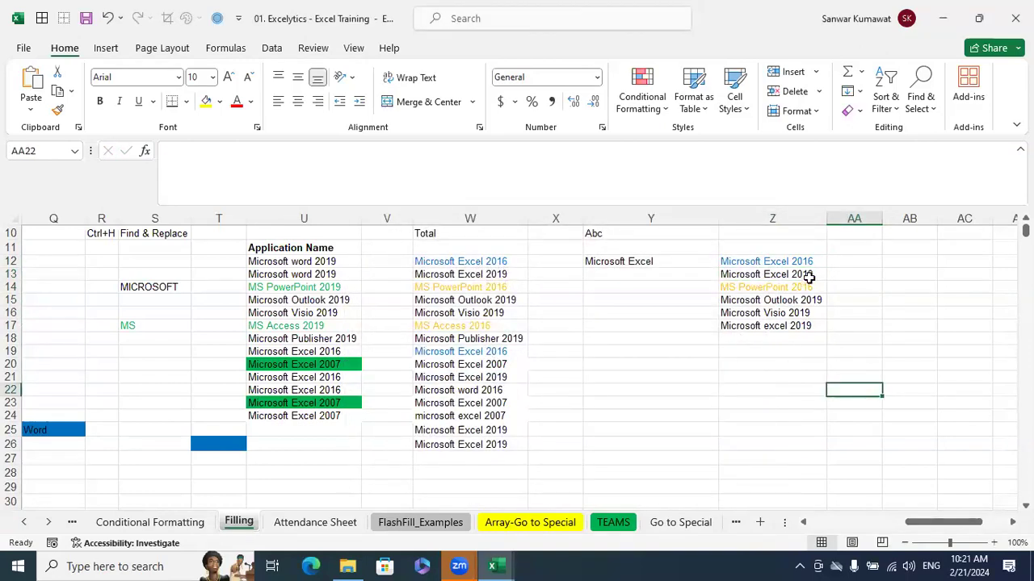
# Replace all occurrences of "Excel" with "Word" in Z12:Z17, keeping Match case on
pyautogui.moveTo(801, 261); pyautogui.dragTo(788, 322)
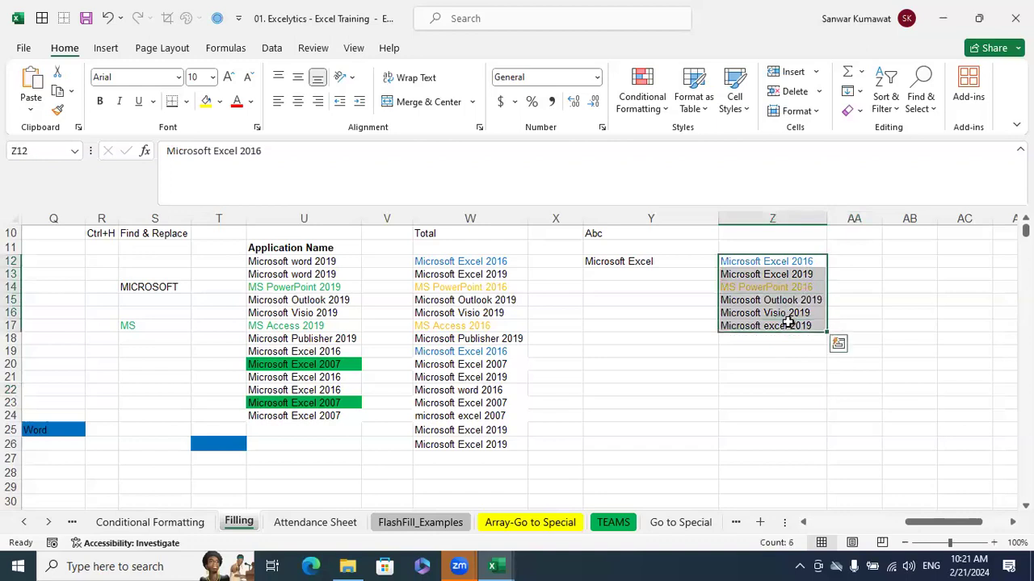
pyautogui.hotkey('ctrl', 'h')
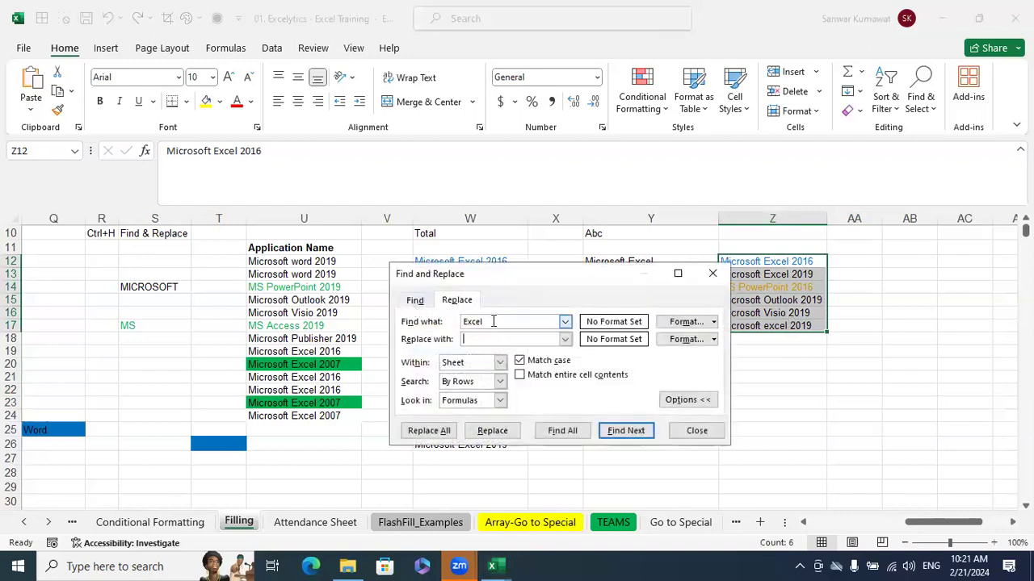
pyautogui.write('Word')
pyautogui.moveTo(514, 277); pyautogui.dragTo(488, 235)
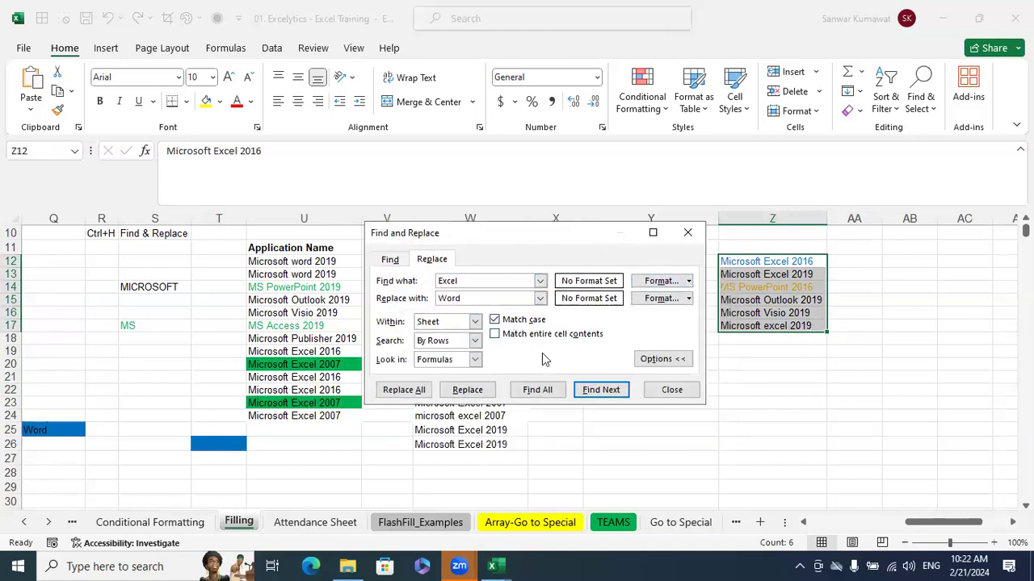
pyautogui.click(425, 393)
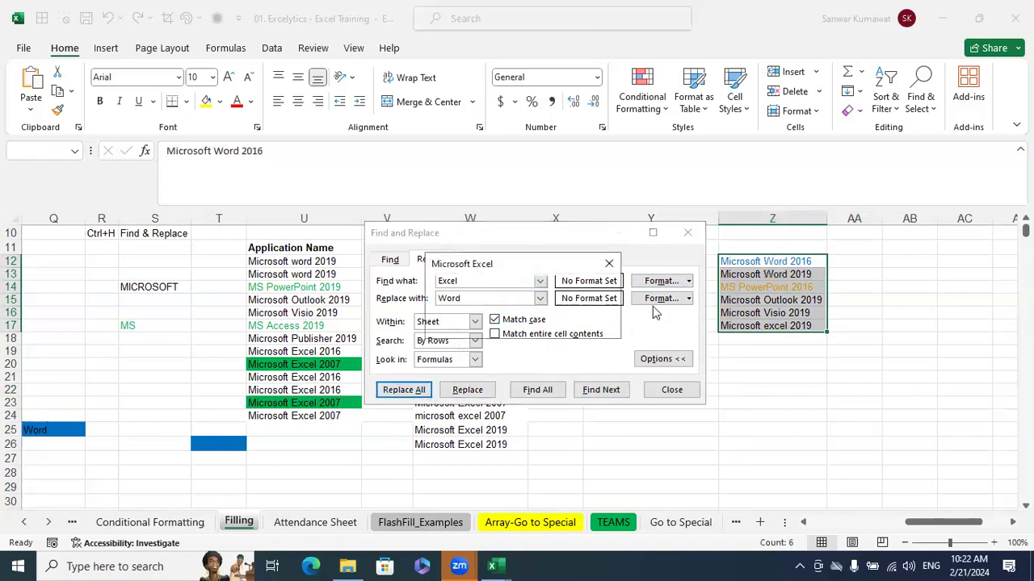
pyautogui.moveTo(549, 265); pyautogui.dragTo(588, 259)
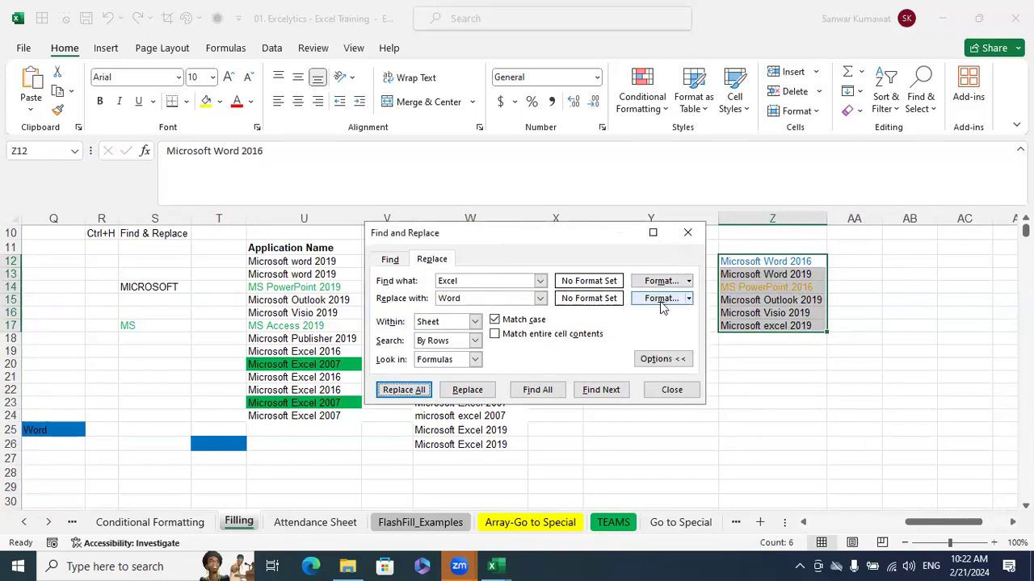
pyautogui.click(675, 390)
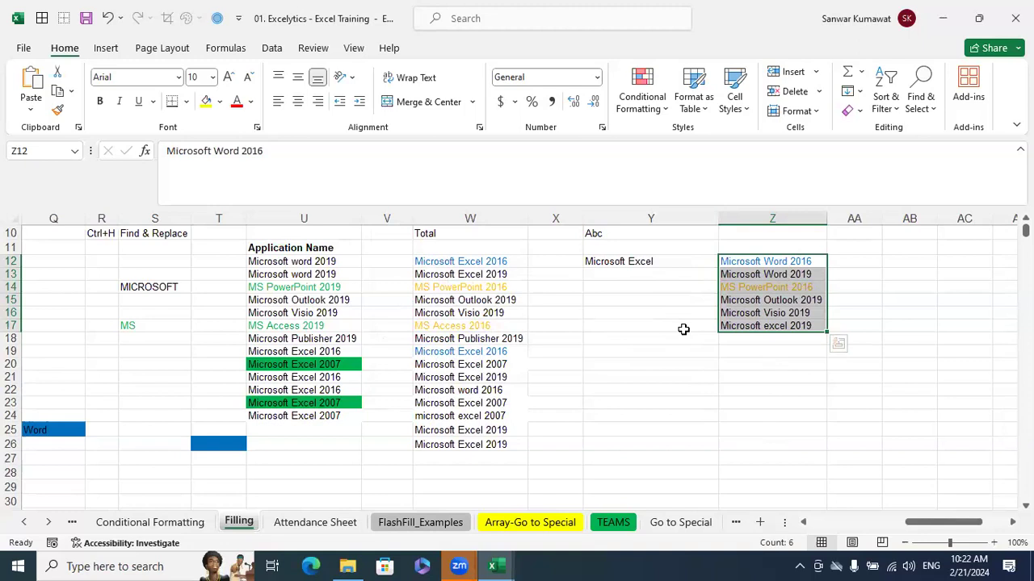
# Undo the replacement of "Excel" with "Word" in Z12:Z17
pyautogui.hotkey('ctrl', 'f')
pyautogui.press('Escape')
pyautogui.hotkey('ctrl', 'h')
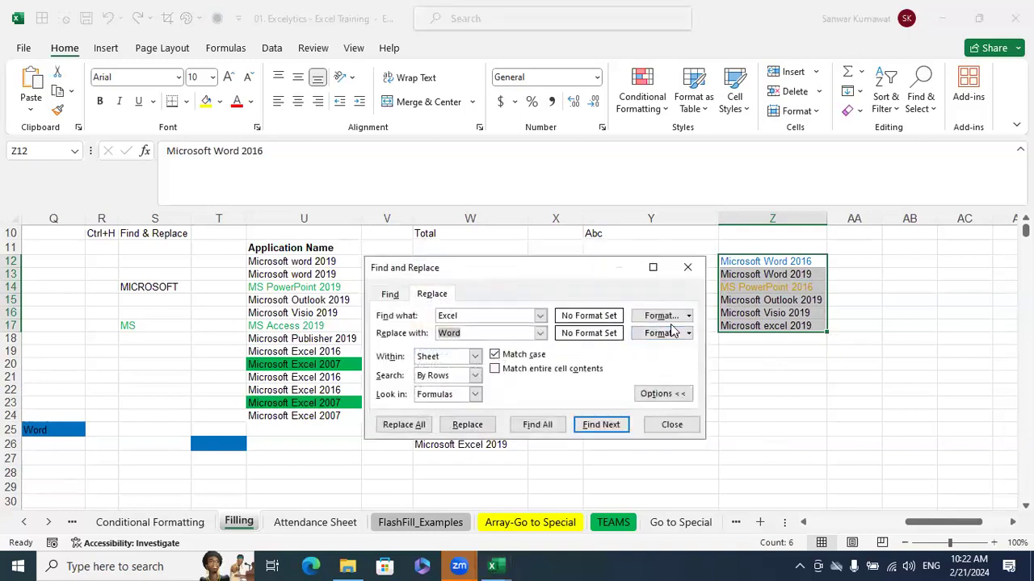
pyautogui.click(656, 422)
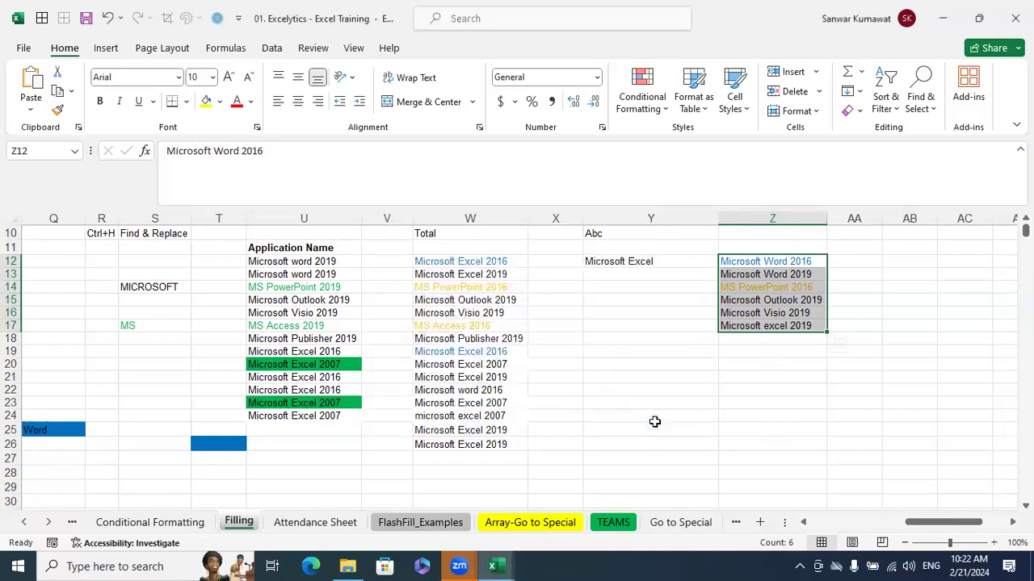
pyautogui.hotkey('ctrl', 'z')
pyautogui.click(806, 377)
pyautogui.moveTo(796, 260); pyautogui.dragTo(807, 323)
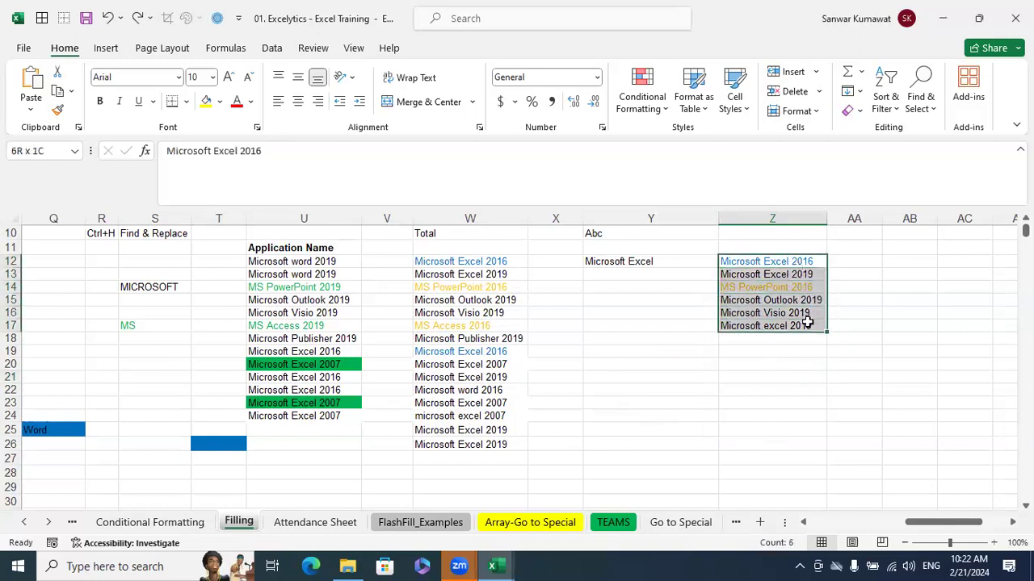
pyautogui.click(800, 389)
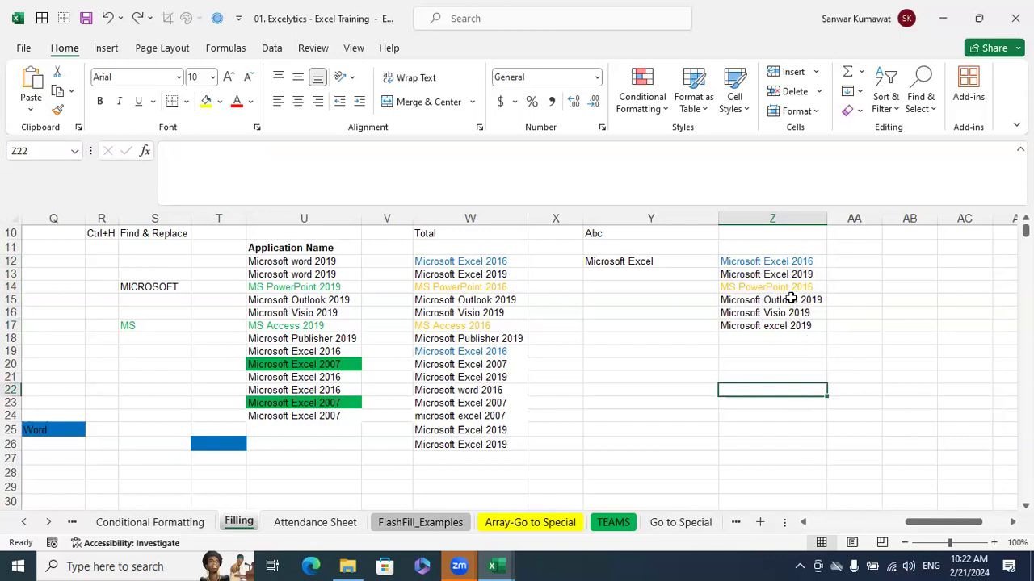
# Copy cell Z12 into Z18 and set the copy's font colour to red
pyautogui.click(780, 263)
pyautogui.hotkey('ctrl', 'c')
pyautogui.click(780, 339)
pyautogui.hotkey('ctrl', 'v')
pyautogui.press('Escape')
pyautogui.click(800, 390)
pyautogui.click(789, 340)
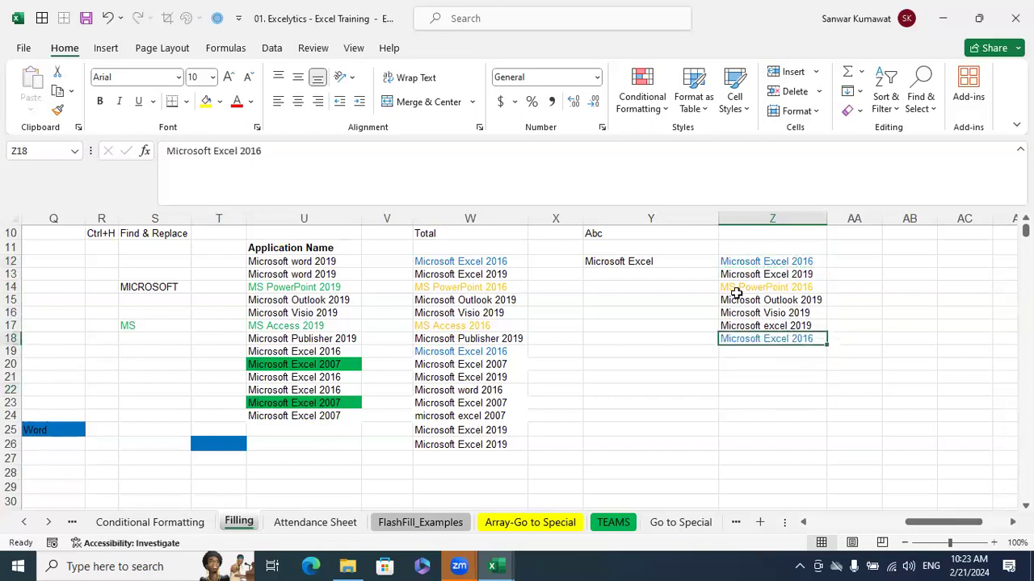
pyautogui.click(239, 101)
pyautogui.click(676, 402)
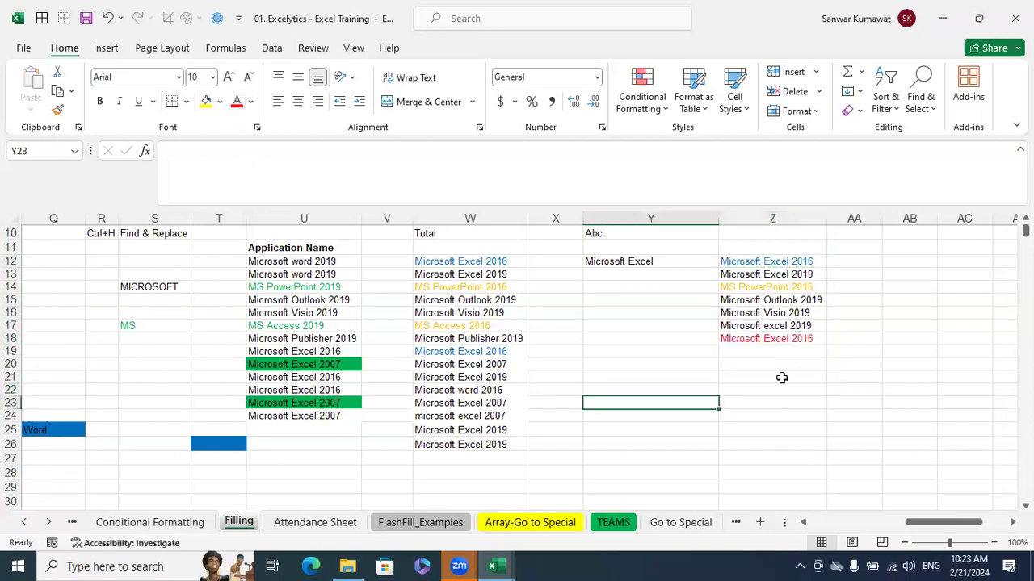
# Set up a search for "Excel" with Match case on, taking the find format from cell Z12
pyautogui.click(770, 263)
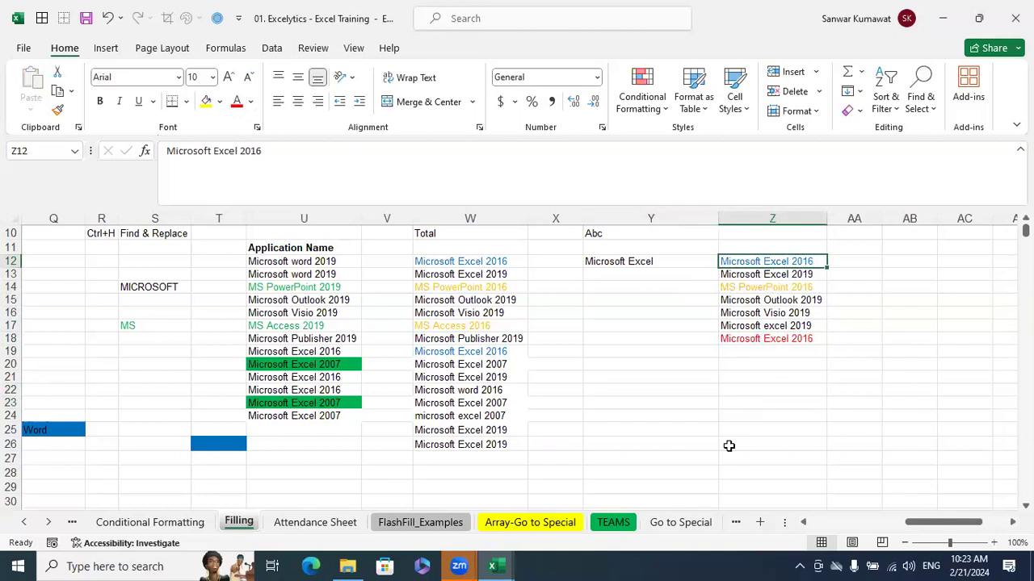
pyautogui.click(918, 428)
pyautogui.moveTo(786, 264); pyautogui.dragTo(822, 342)
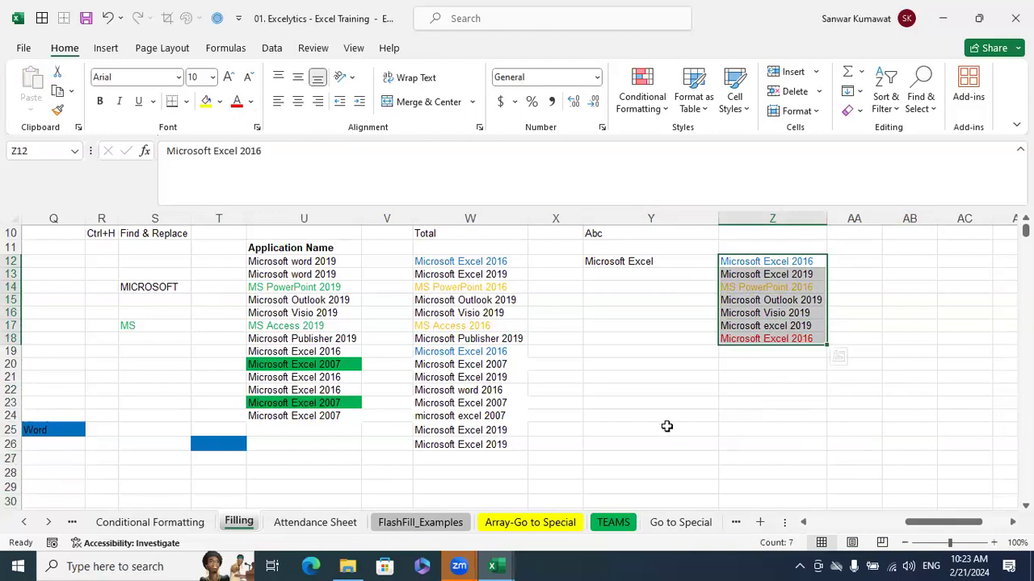
pyautogui.hotkey('ctrl', 'f')
pyautogui.moveTo(542, 279); pyautogui.dragTo(504, 208)
pyautogui.click(448, 254)
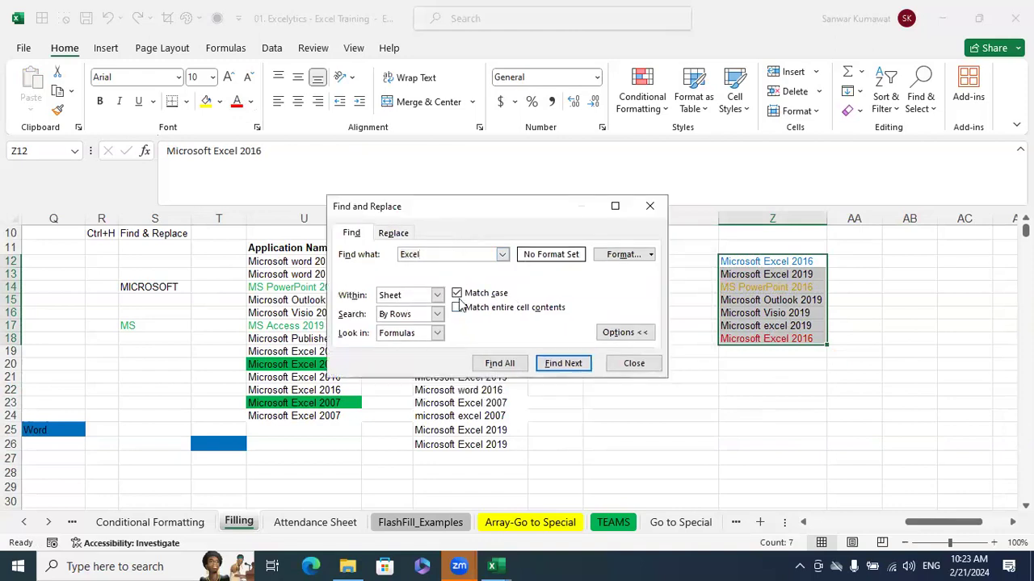
pyautogui.click(651, 255)
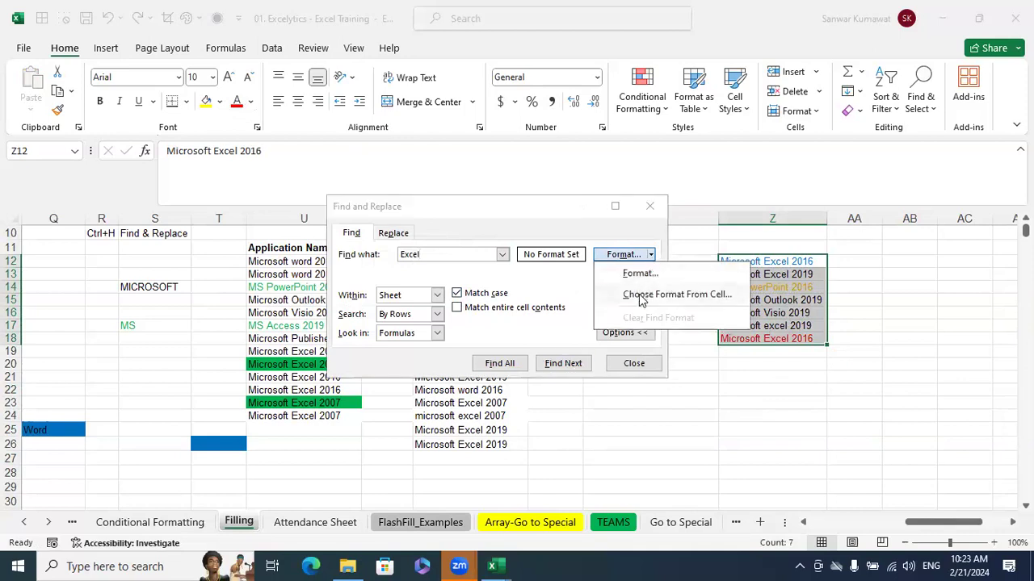
pyautogui.click(641, 295)
pyautogui.click(753, 261)
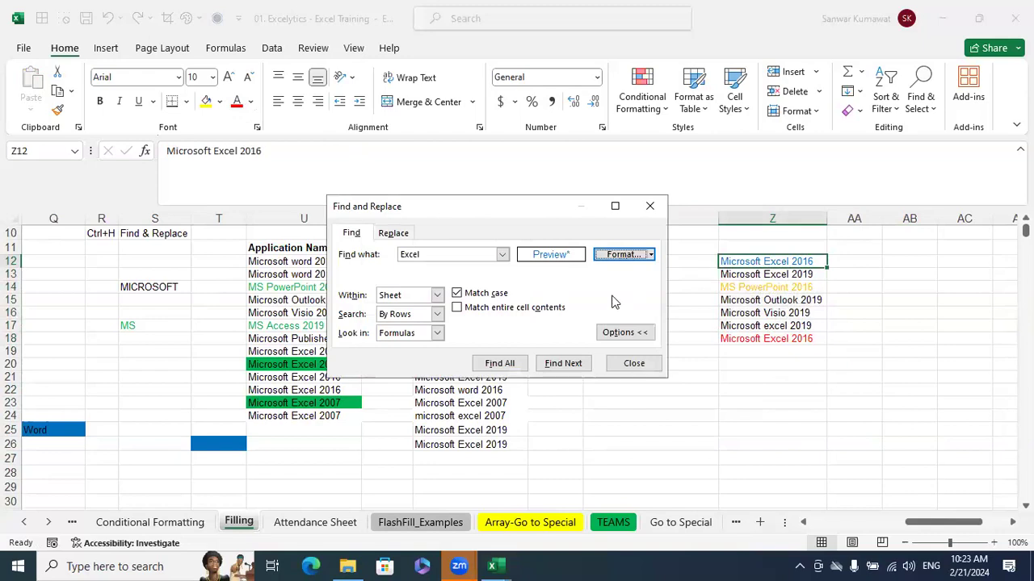
# Find all cells containing "Excel" in Z12's format, view the full results list, and close the search
pyautogui.click(518, 365)
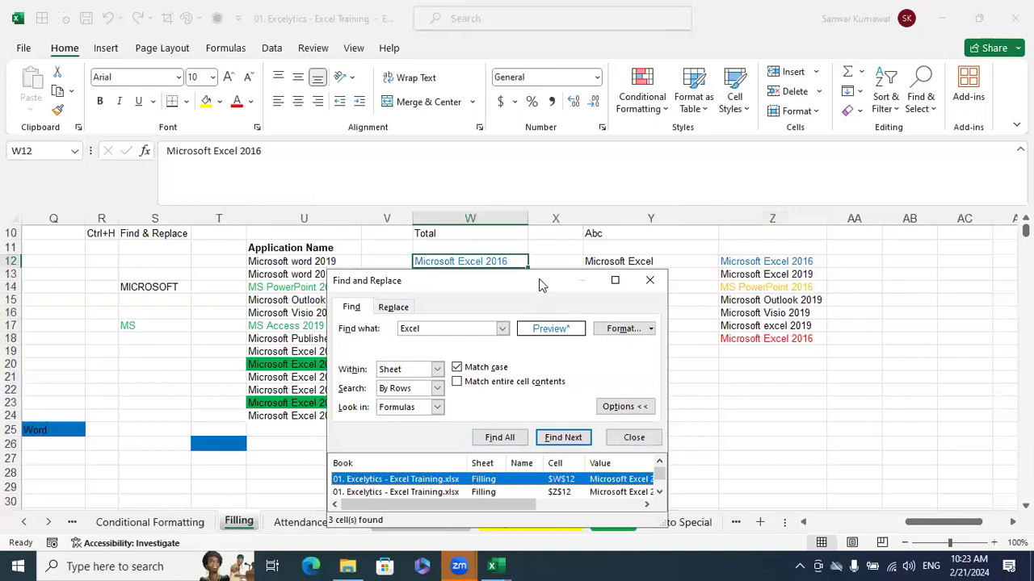
pyautogui.moveTo(541, 285); pyautogui.dragTo(543, 181)
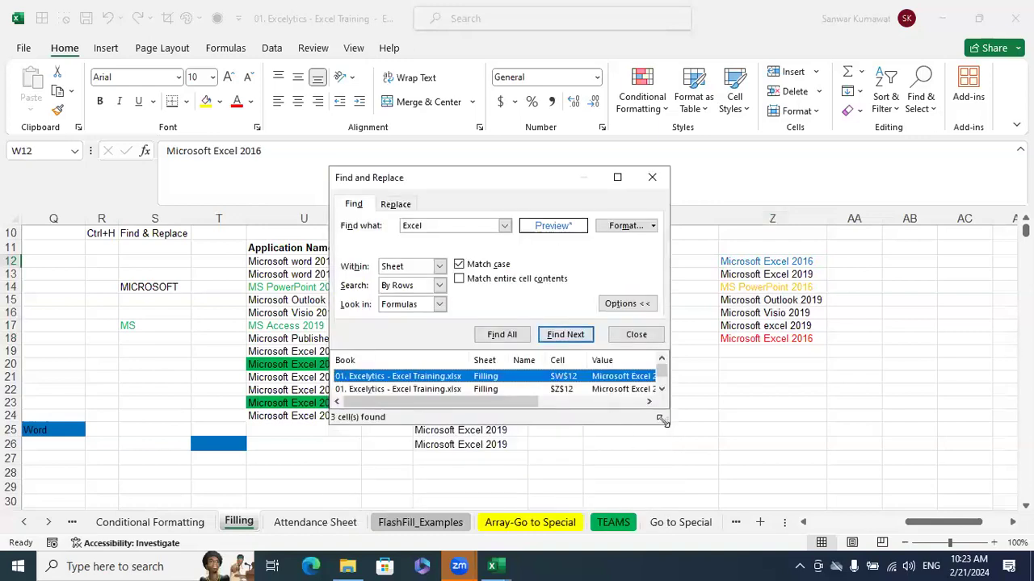
pyautogui.moveTo(661, 420); pyautogui.dragTo(721, 512)
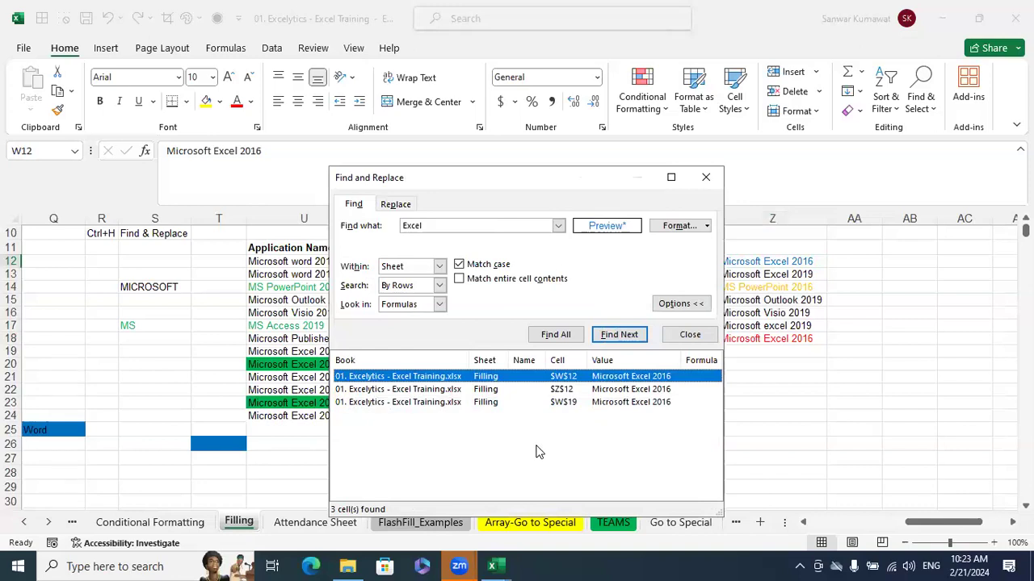
pyautogui.click(706, 177)
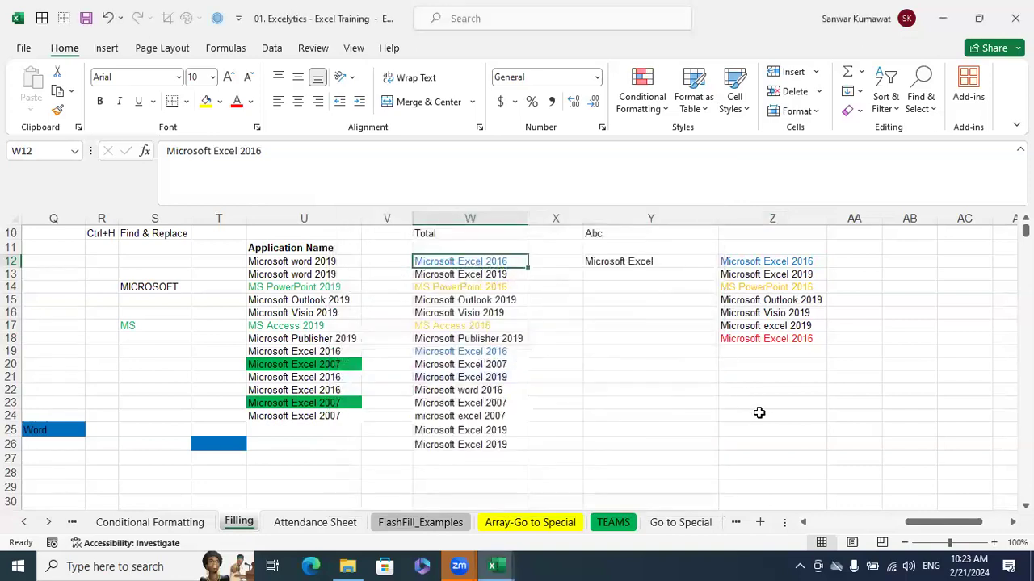
# Select Z12:Z18 and clear the find format from the search for "Excel"
pyautogui.click(760, 412)
pyautogui.moveTo(787, 263); pyautogui.dragTo(781, 336)
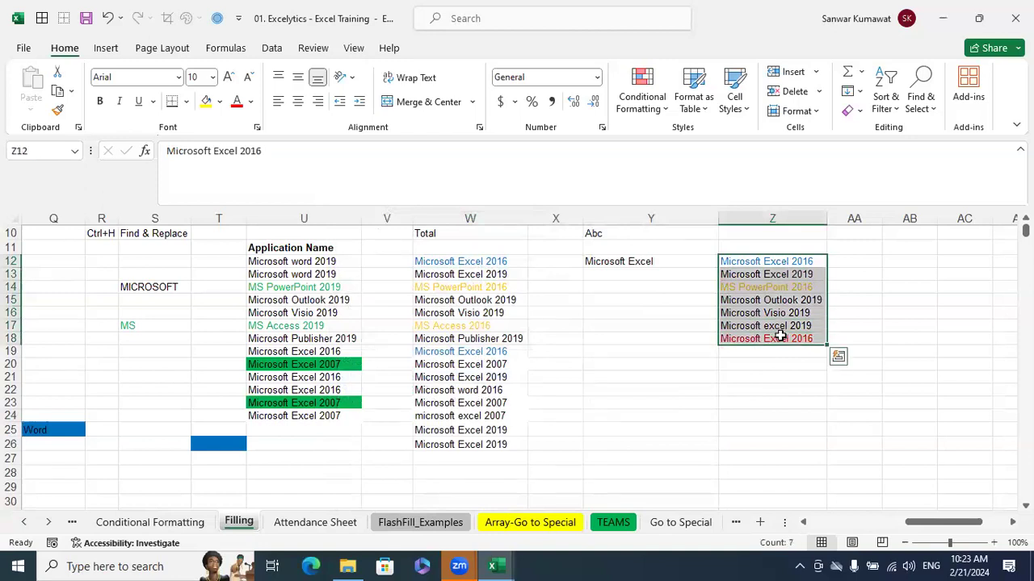
pyautogui.hotkey('ctrl', 'f')
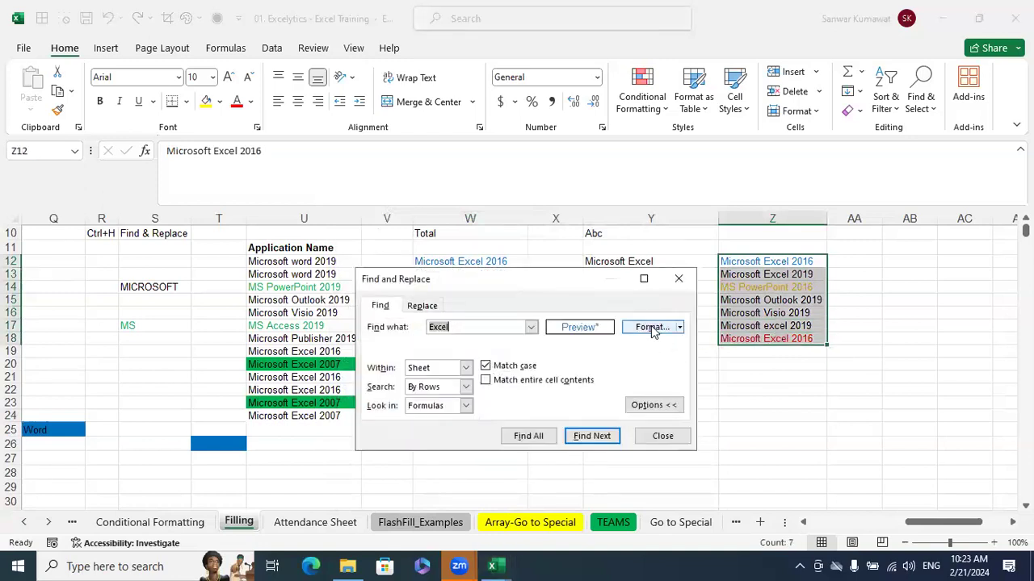
pyautogui.click(680, 327)
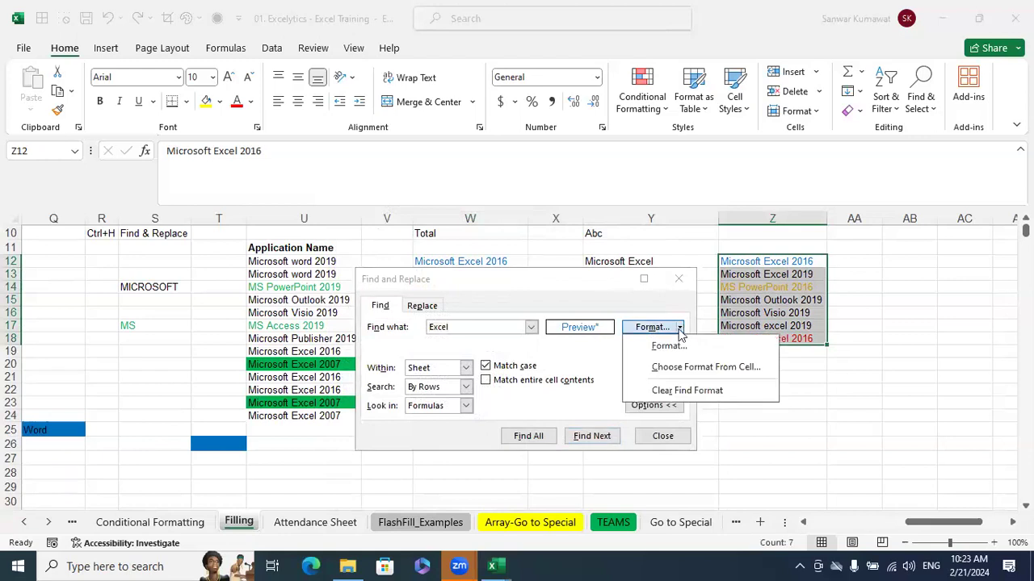
pyautogui.click(687, 389)
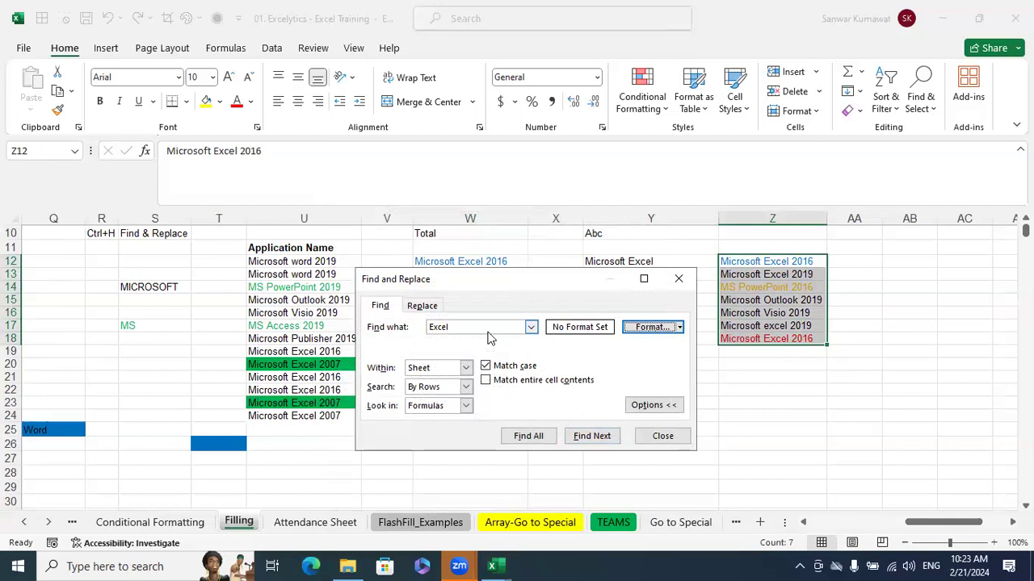
# Set the find format to the light blue theme font colour and search for all matching "Excel" cells
pyautogui.click(680, 327)
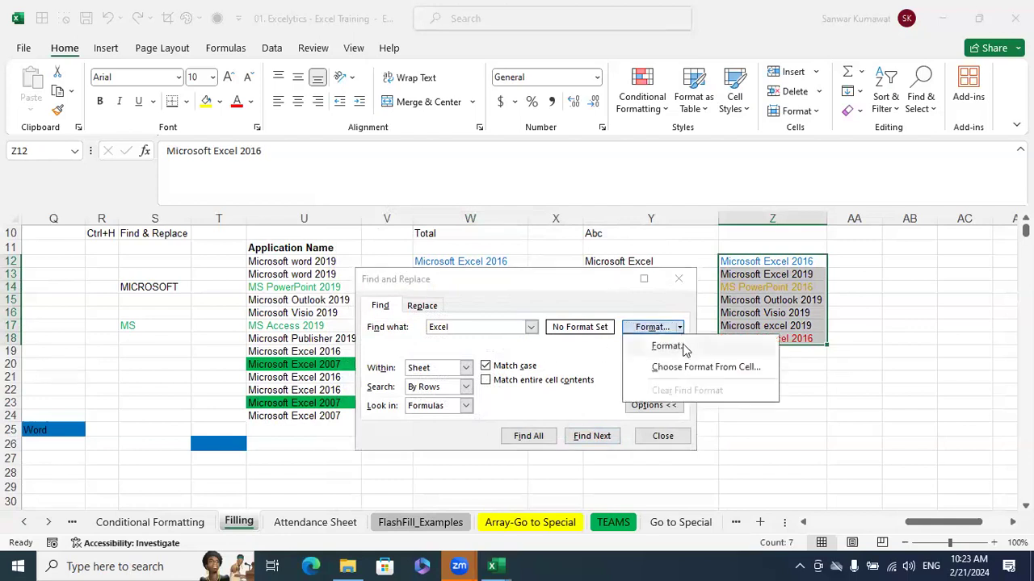
pyautogui.click(675, 347)
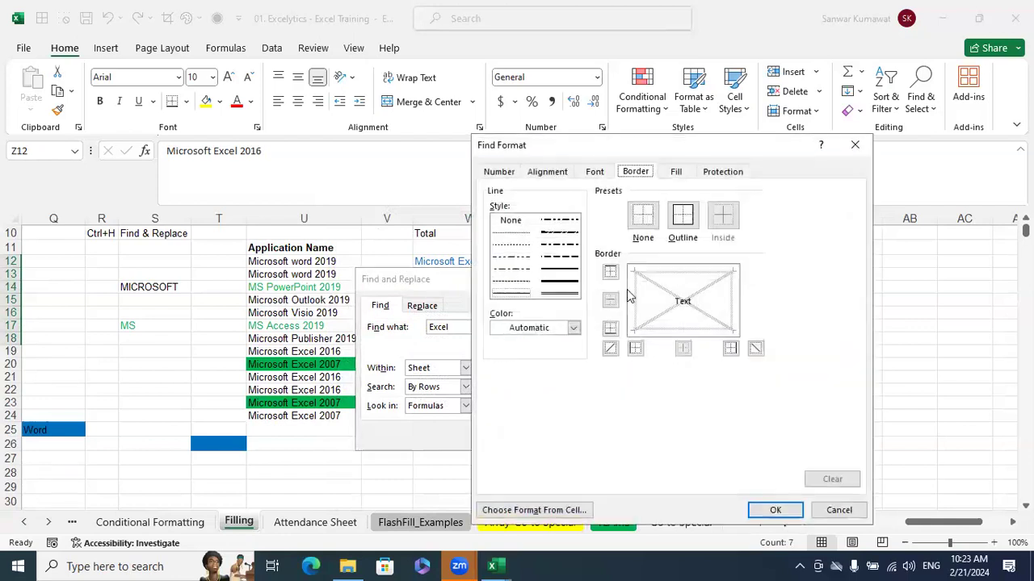
pyautogui.click(595, 171)
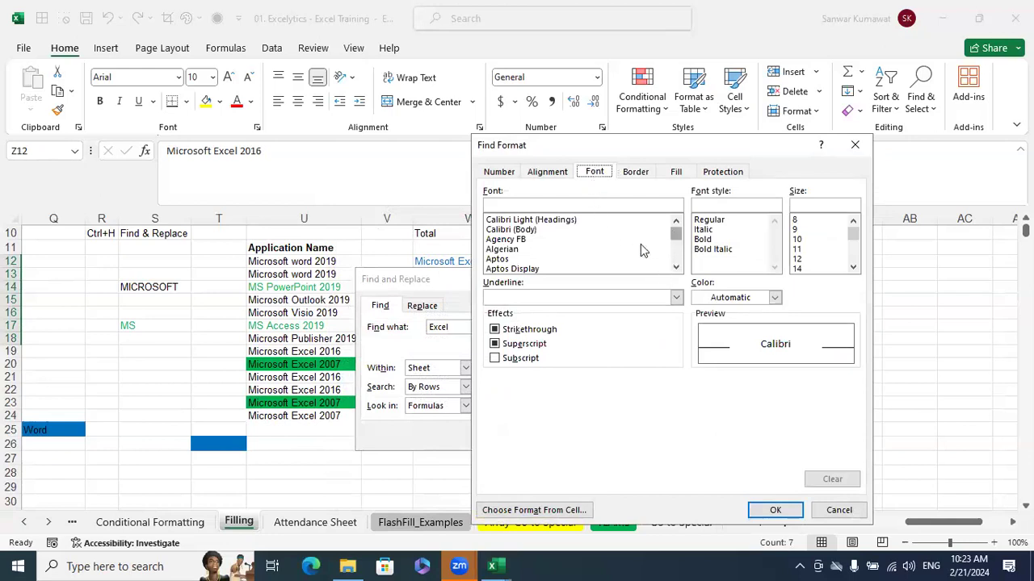
pyautogui.click(774, 298)
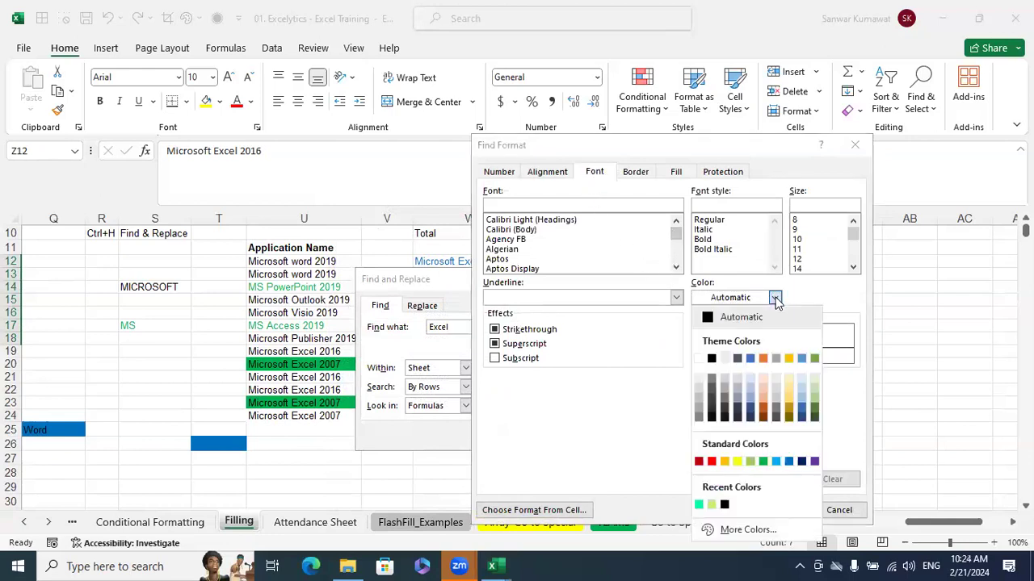
pyautogui.click(803, 358)
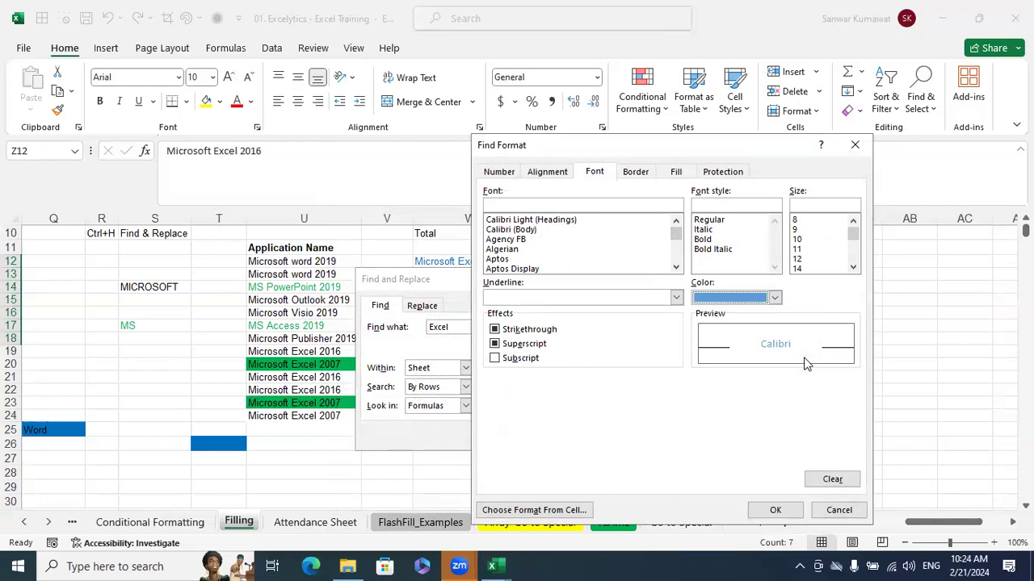
pyautogui.click(775, 510)
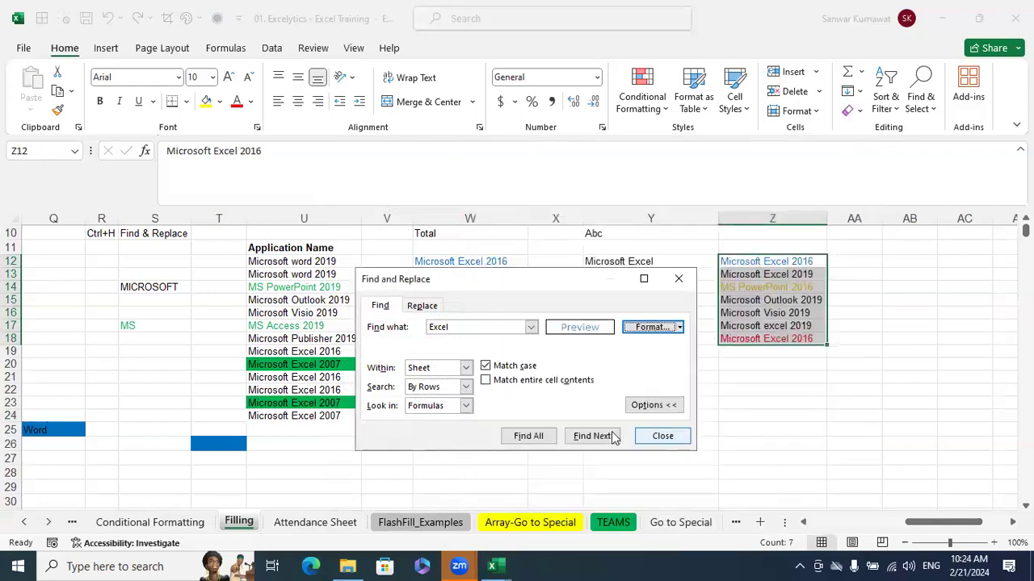
pyautogui.click(528, 436)
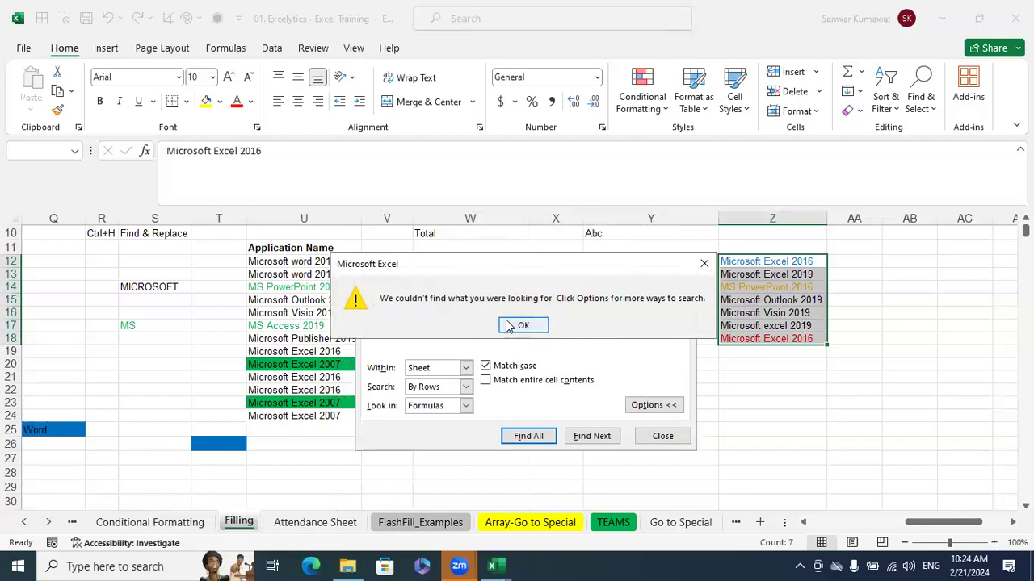
pyautogui.click(509, 326)
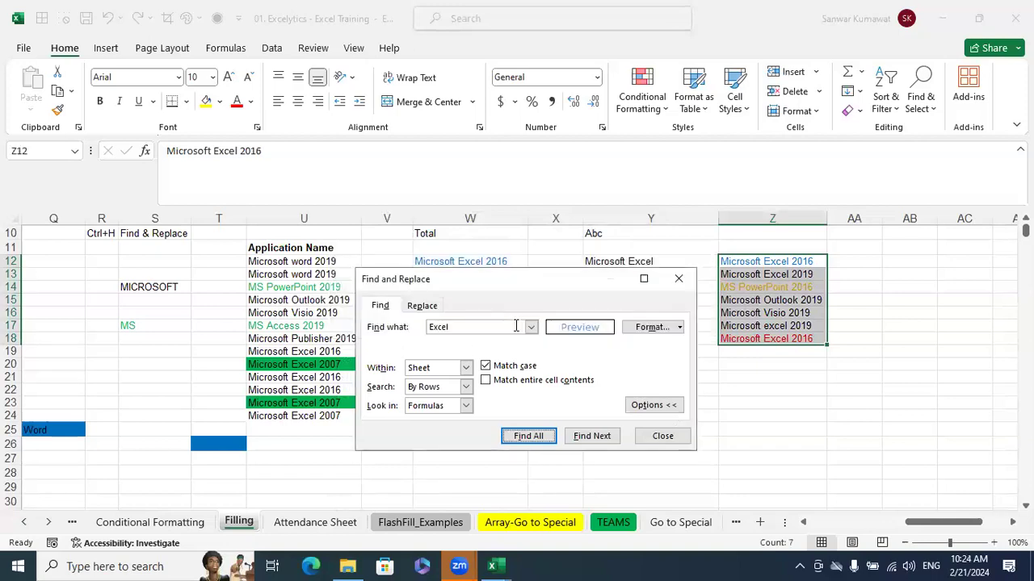
# Clear the font-colour find format and take the find format from cell Z12 instead
pyautogui.click(680, 328)
pyautogui.click(680, 387)
pyautogui.click(680, 328)
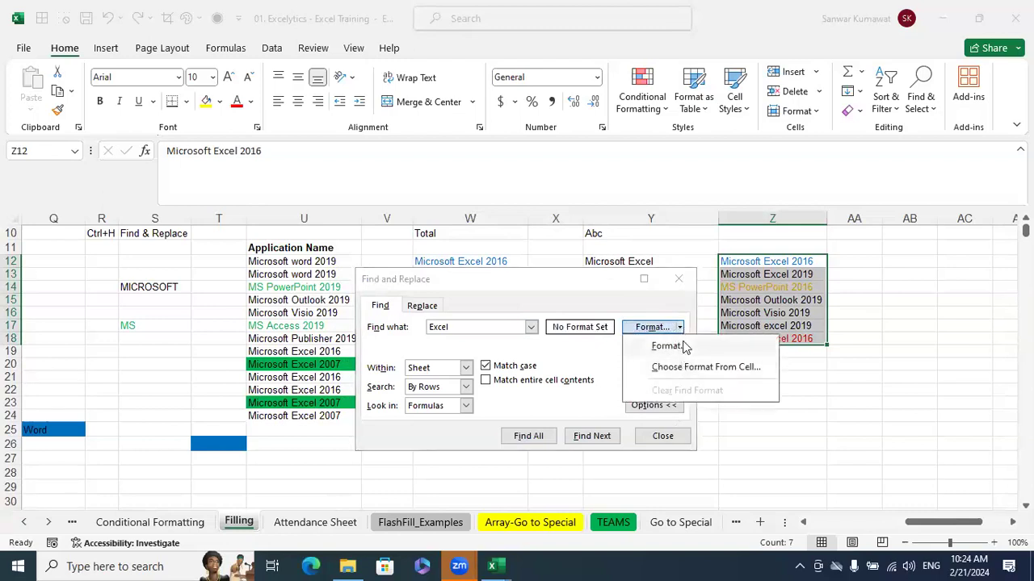
pyautogui.click(686, 367)
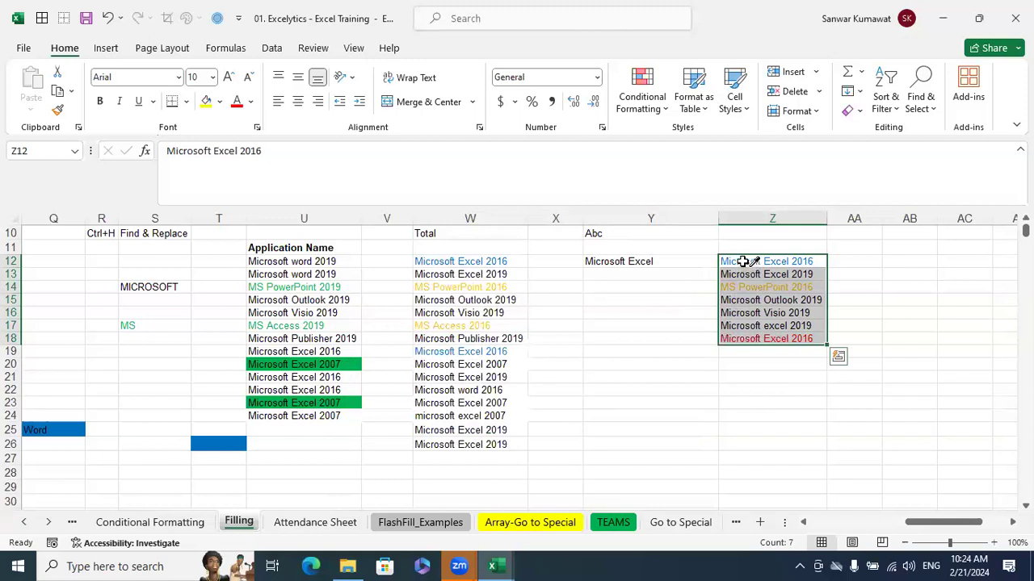
pyautogui.click(743, 263)
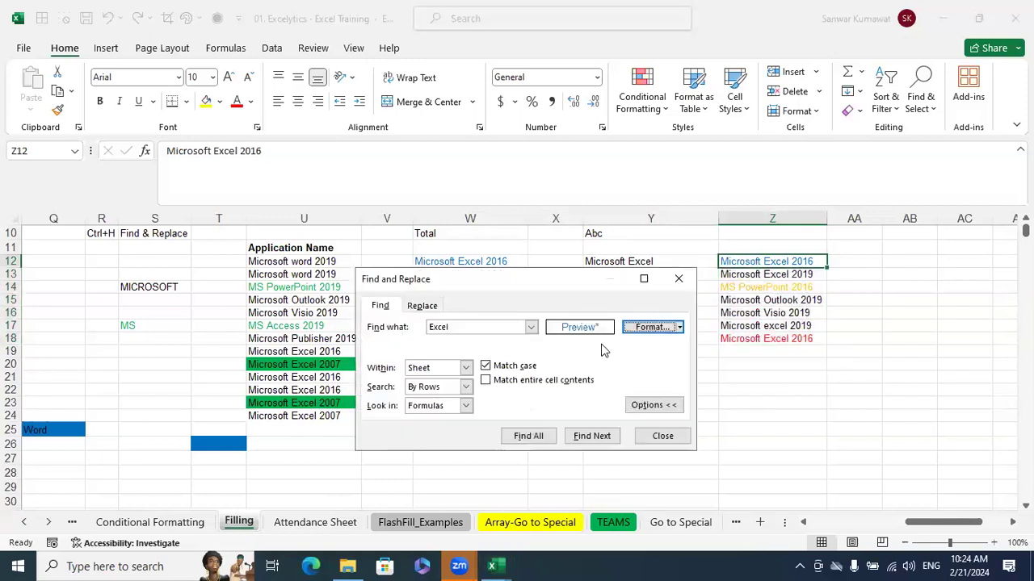
# Turn on Match entire cell contents, search for all "Excel" cells, and close the search
pyautogui.click(490, 382)
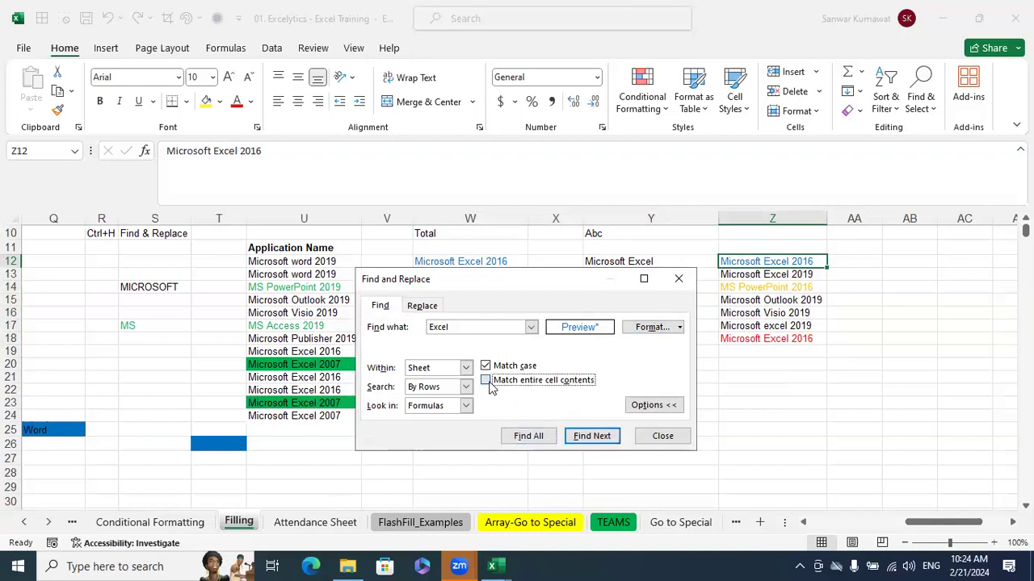
pyautogui.click(526, 434)
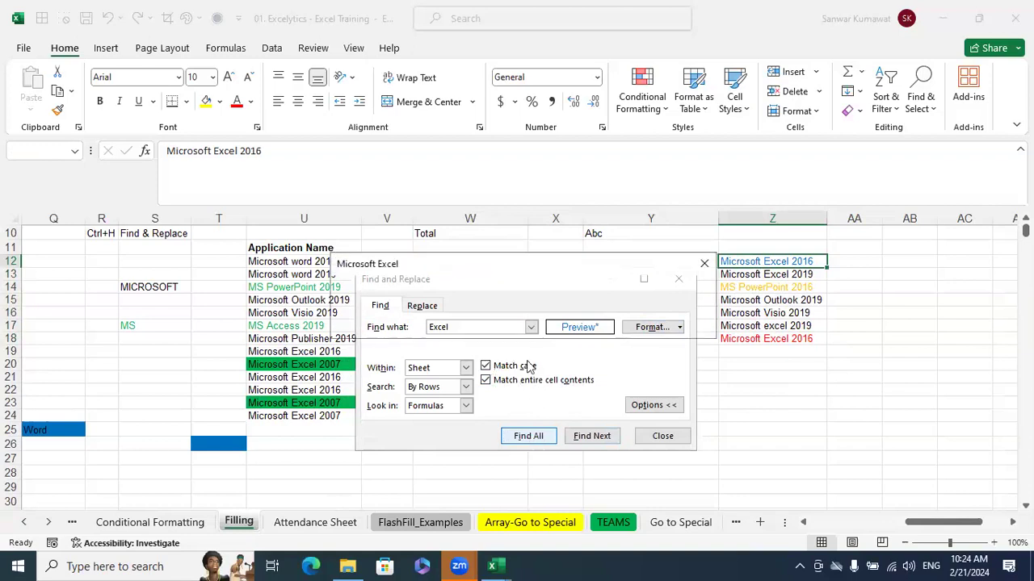
pyautogui.click(702, 264)
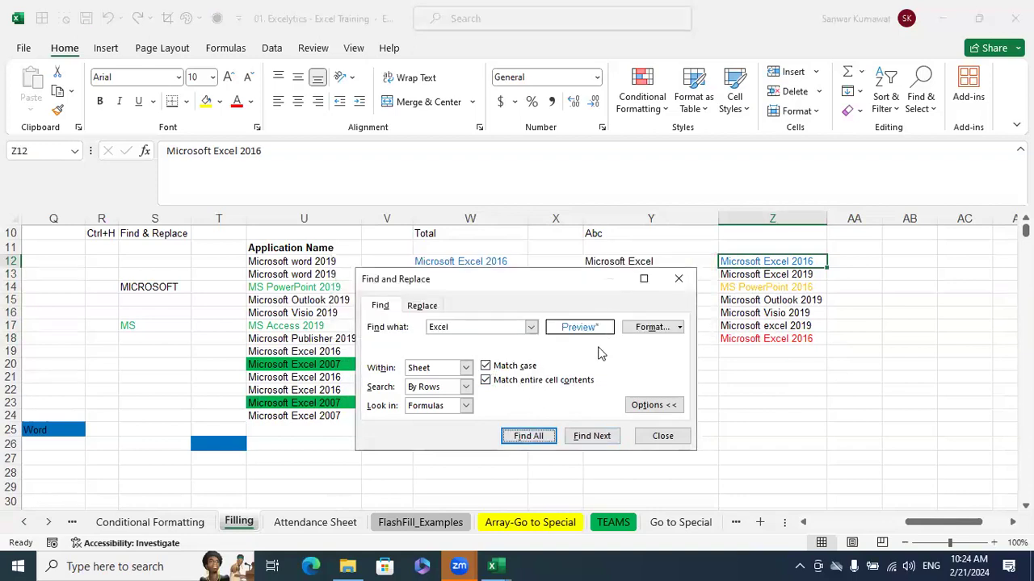
pyautogui.click(671, 409)
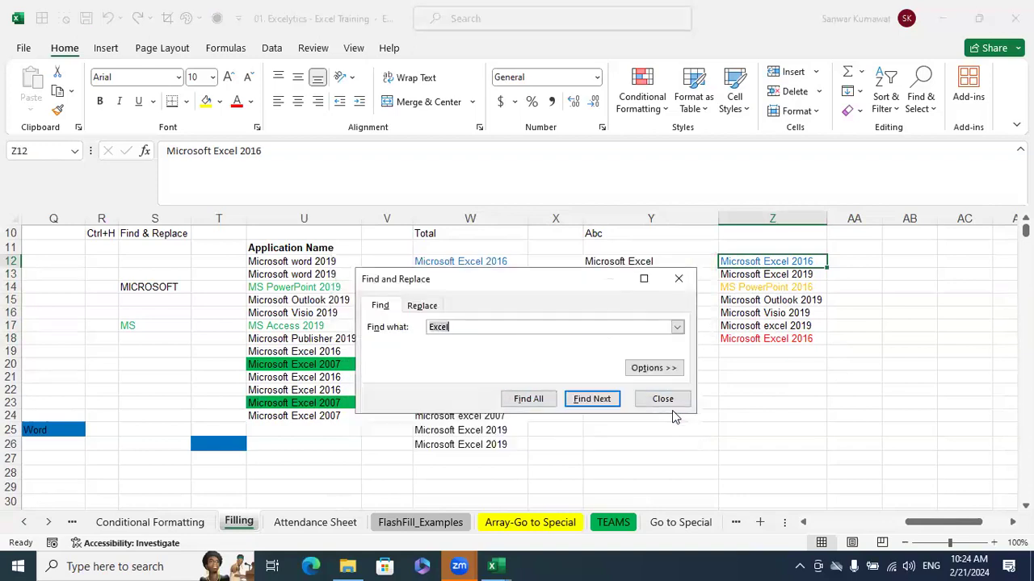
pyautogui.click(643, 368)
pyautogui.click(678, 279)
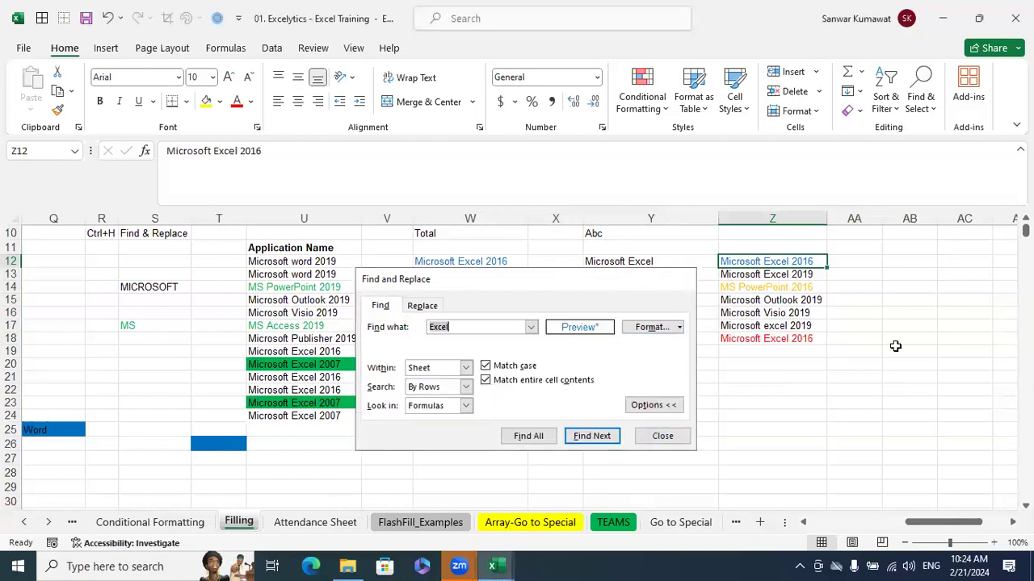
# Copy the full text "Microsoft Excel 2016" from the contents of cell Z12
pyautogui.moveTo(785, 266); pyautogui.dragTo(774, 340)
pyautogui.click(773, 264)
pyautogui.moveTo(273, 145); pyautogui.dragTo(4, 105)
pyautogui.hotkey('ctrl', 'c')
pyautogui.press('Escape')
# Find all cells whose entire contents are "Microsoft Excel 2016" in Z12's format, keeping Match case and Match entire cell contents on
pyautogui.moveTo(873, 400); pyautogui.dragTo(865, 389)
pyautogui.click(792, 265)
pyautogui.moveTo(787, 285); pyautogui.dragTo(796, 331)
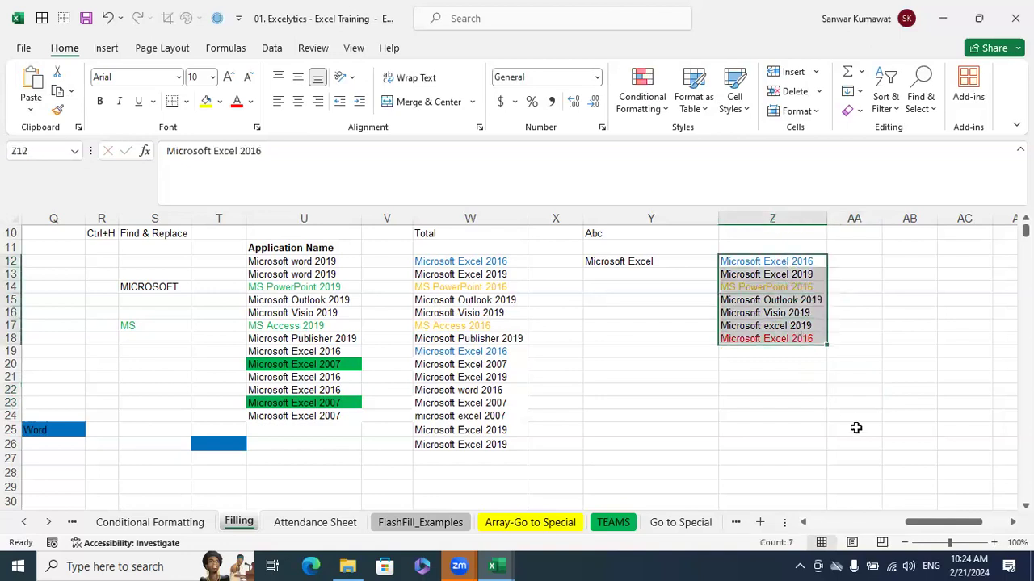
pyautogui.hotkey('ctrl', 'f')
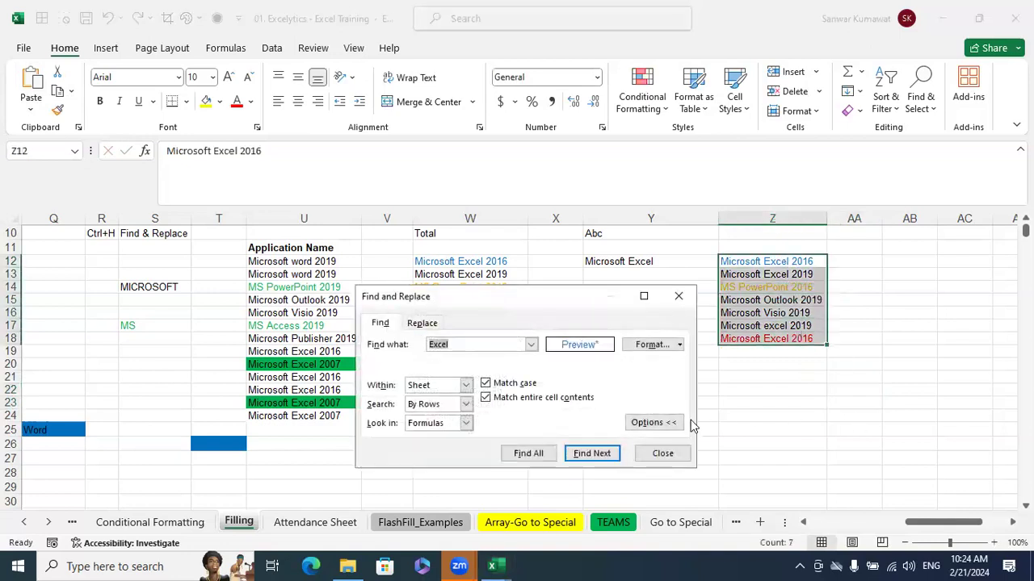
pyautogui.hotkey('ctrl', 'v')
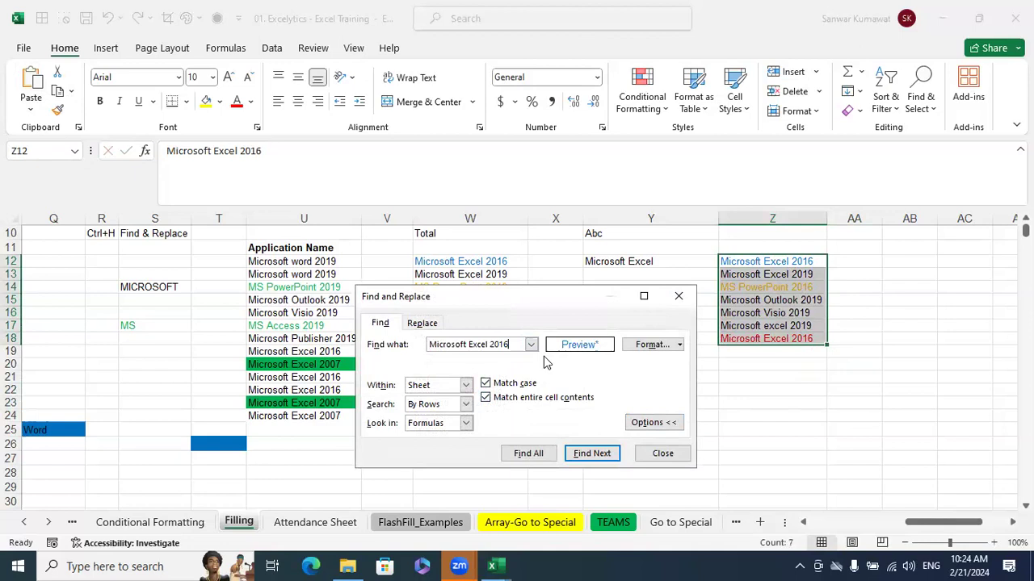
pyautogui.click(679, 345)
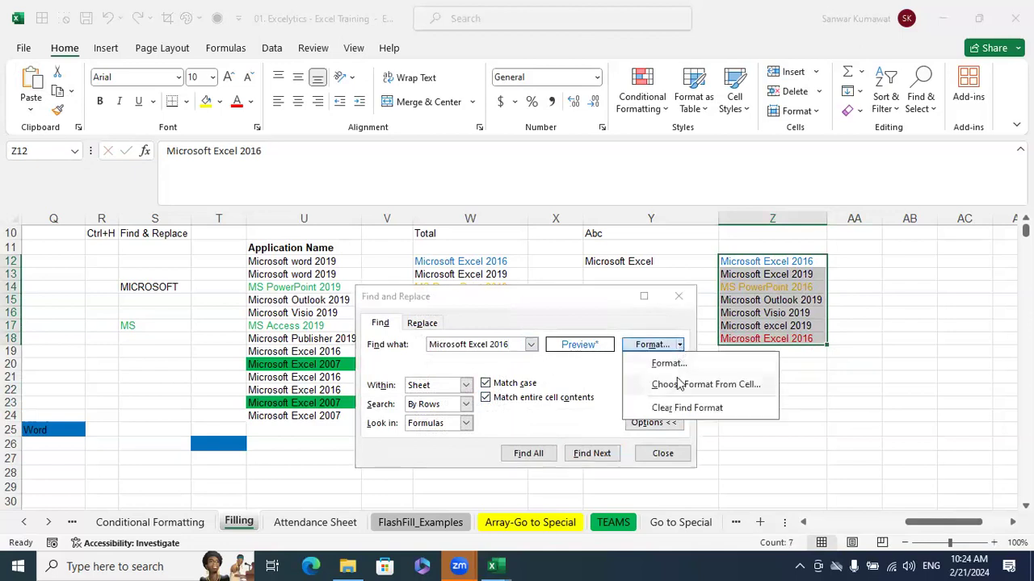
pyautogui.click(672, 382)
pyautogui.click(773, 266)
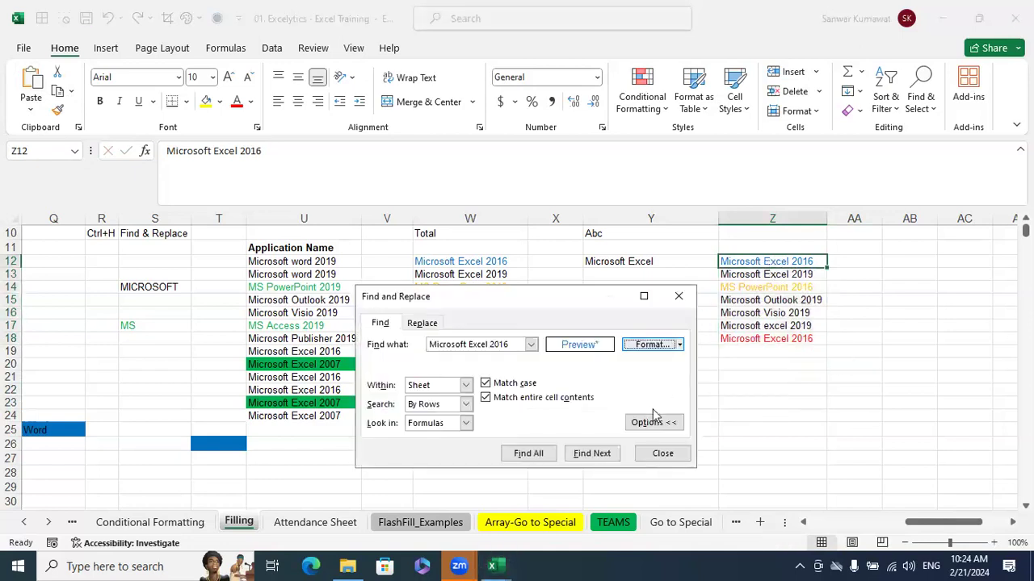
pyautogui.click(529, 454)
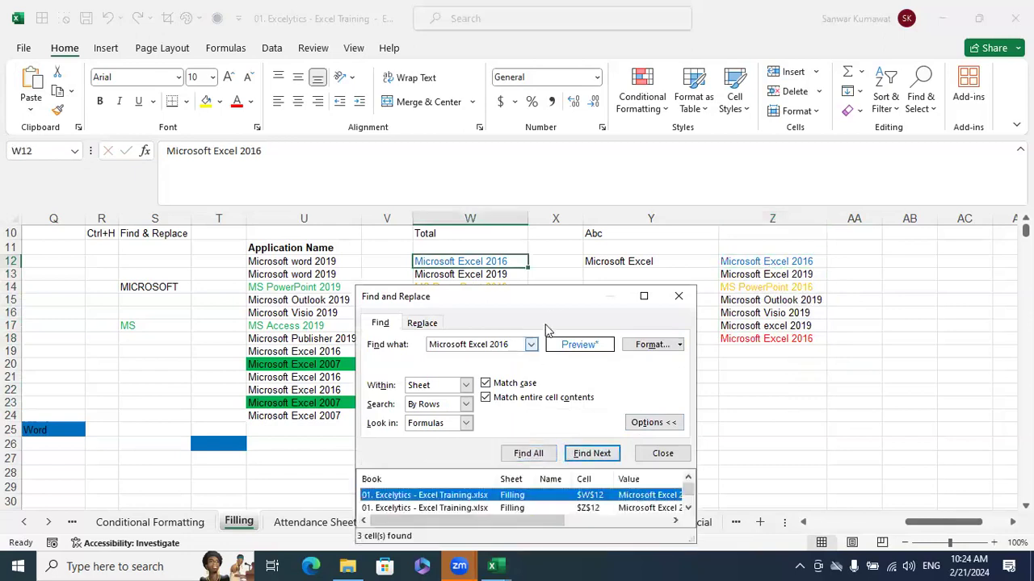
# Enlarge the search results list to show every match, compare it with cells Z12, Z17 and Z18, and close the search
pyautogui.moveTo(553, 297); pyautogui.dragTo(544, 232)
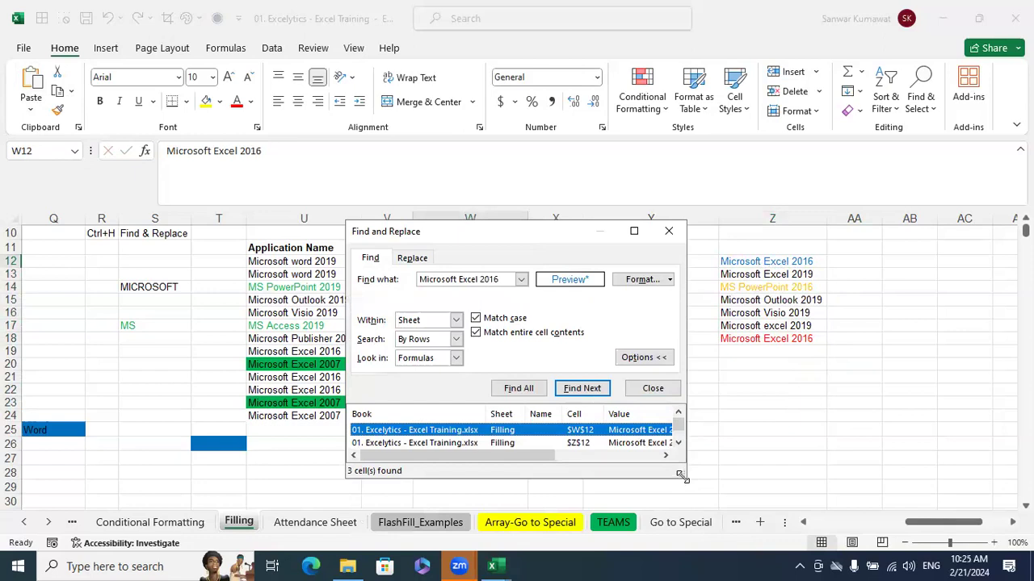
pyautogui.moveTo(680, 475); pyautogui.dragTo(711, 493)
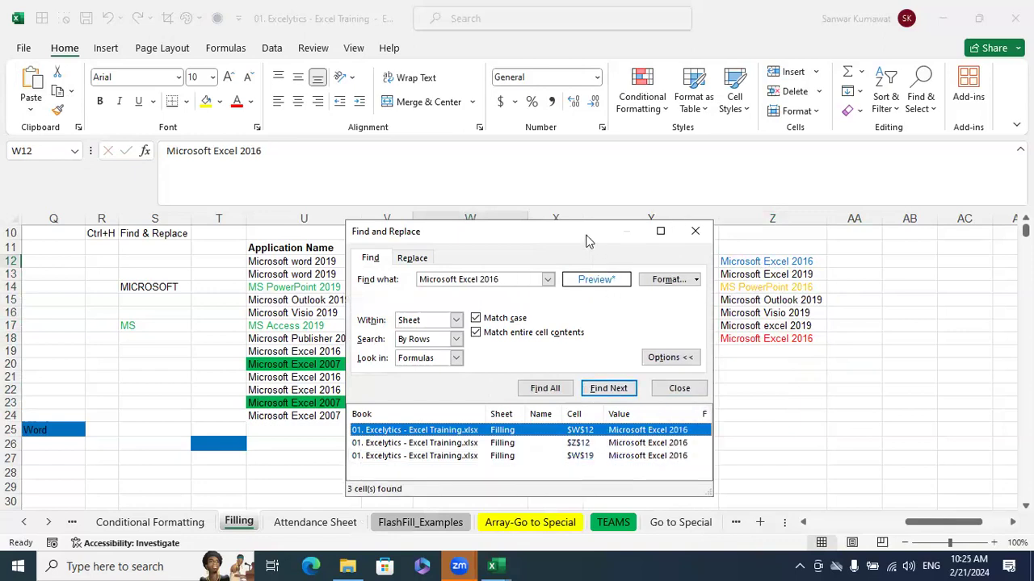
pyautogui.moveTo(588, 241); pyautogui.dragTo(460, 220)
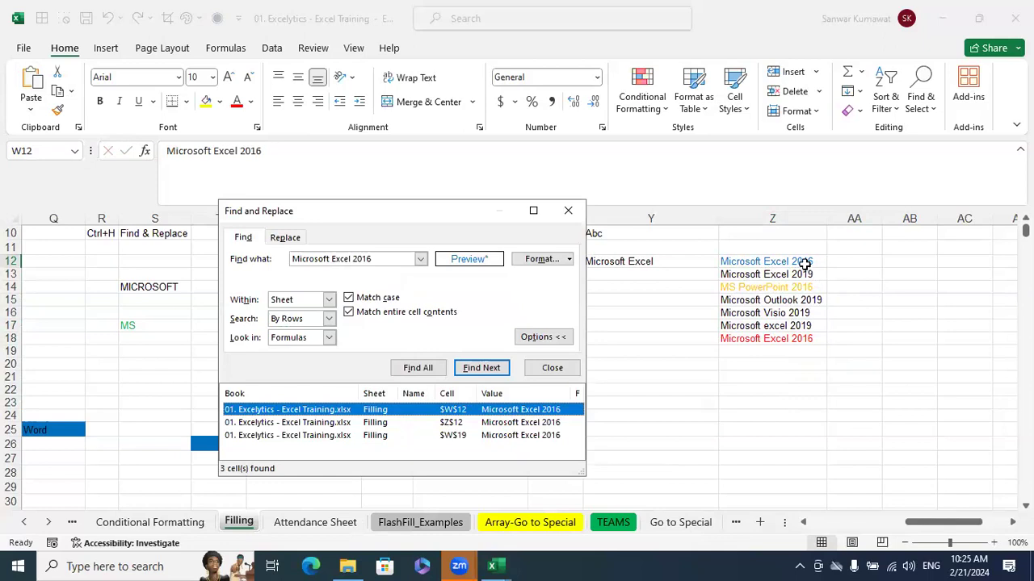
pyautogui.click(804, 264)
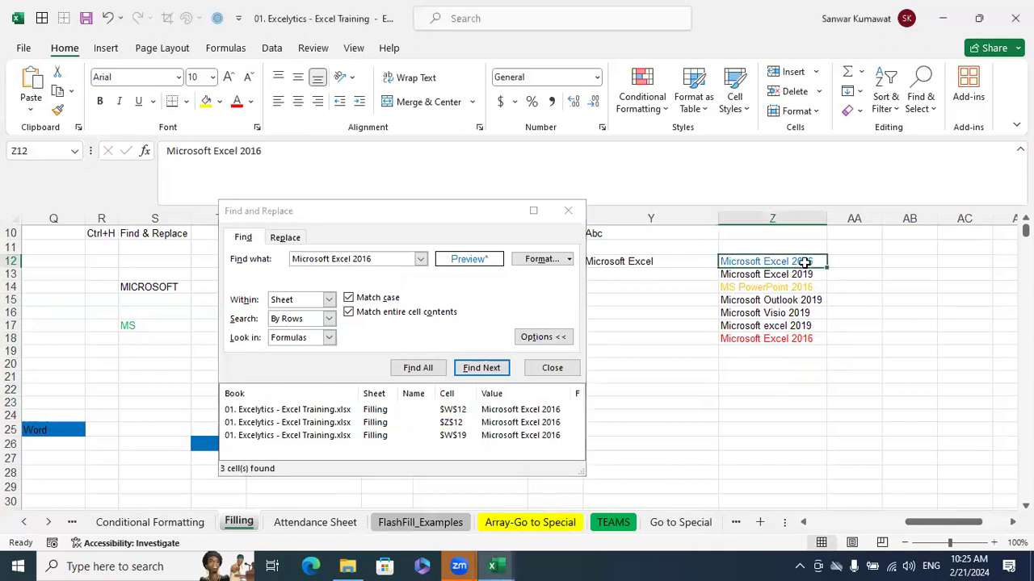
pyautogui.click(805, 325)
pyautogui.click(804, 338)
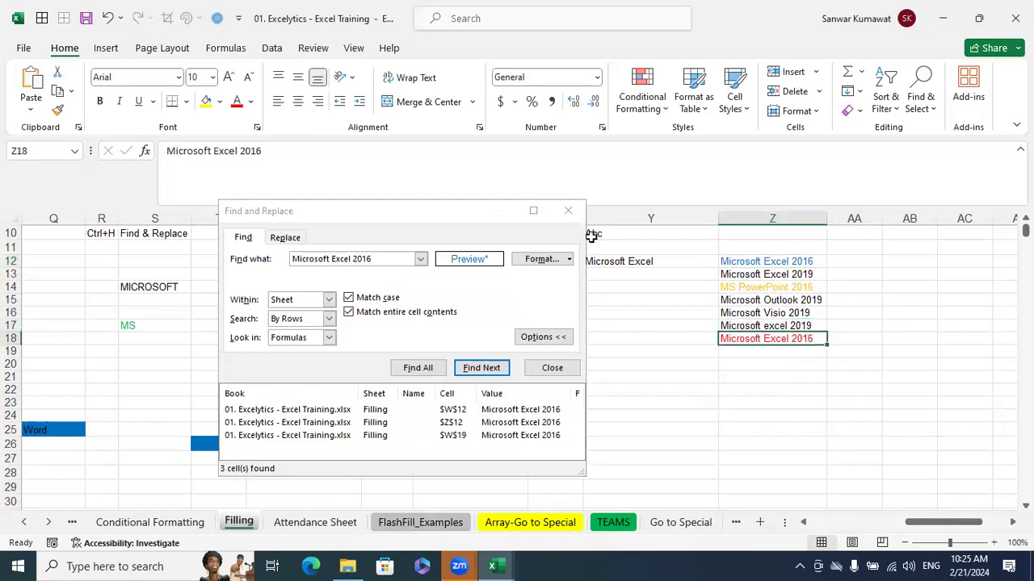
pyautogui.click(577, 214)
pyautogui.moveTo(773, 261); pyautogui.dragTo(769, 340)
pyautogui.hotkey('ctrl', 'f')
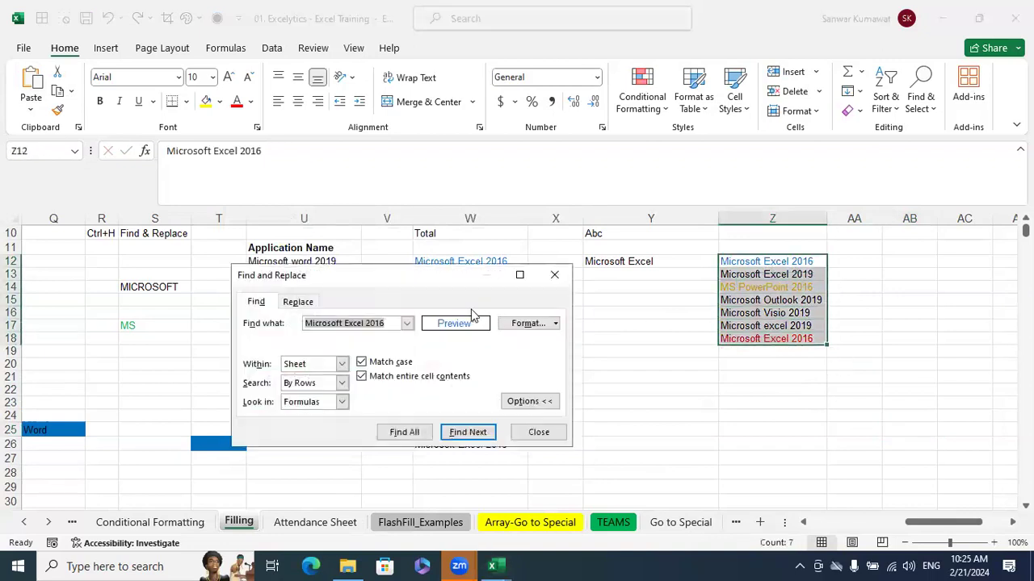
pyautogui.moveTo(389, 321); pyautogui.dragTo(201, 307)
pyautogui.press('Escape')
pyautogui.click(735, 402)
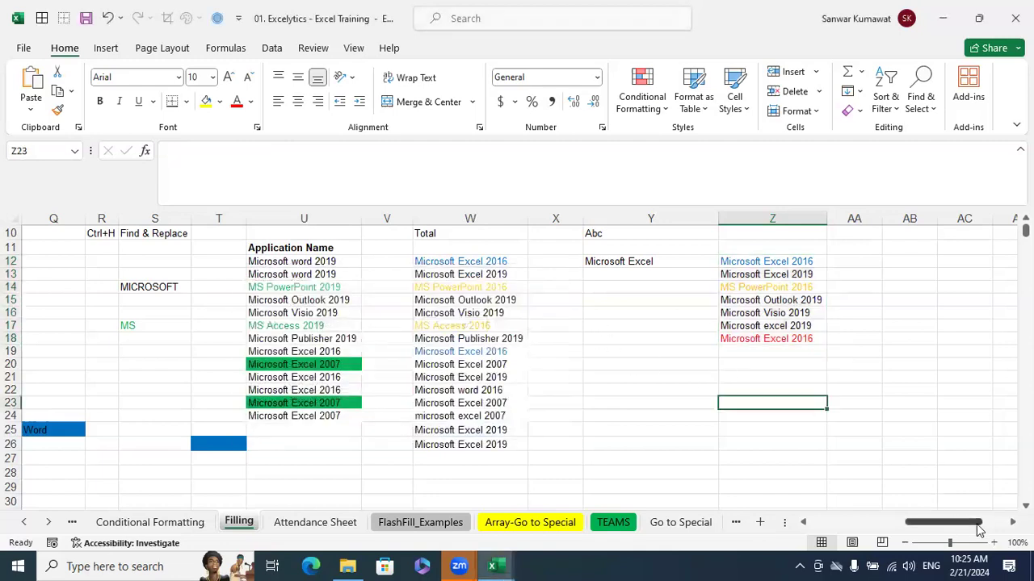
# Enter the sample list Excel, Word, excel, Excel, Excel in cells AC12 to AC16
pyautogui.hscroll(3, 775, 267)
pyautogui.moveTo(778, 261); pyautogui.dragTo(791, 325)
pyautogui.click(794, 262)
pyautogui.write('Excel')
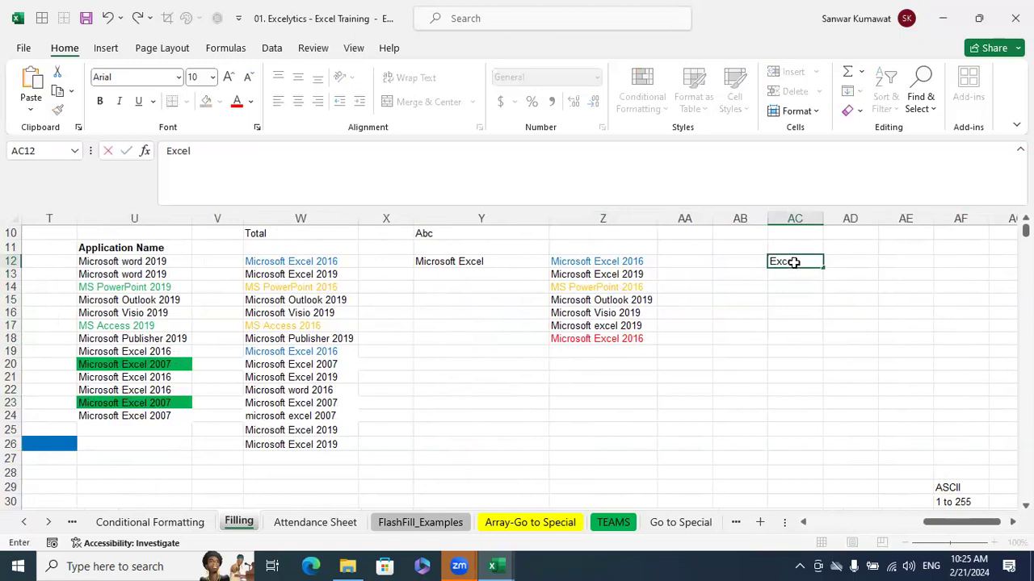
pyautogui.press('Return')
pyautogui.write('Word')
pyautogui.press('Return')
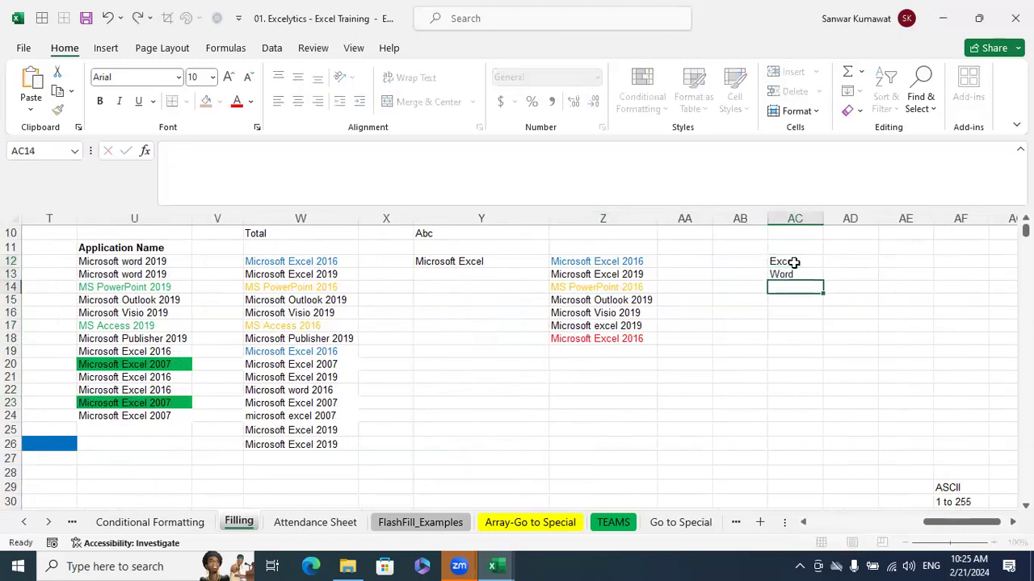
pyautogui.write('excel')
pyautogui.press('Return')
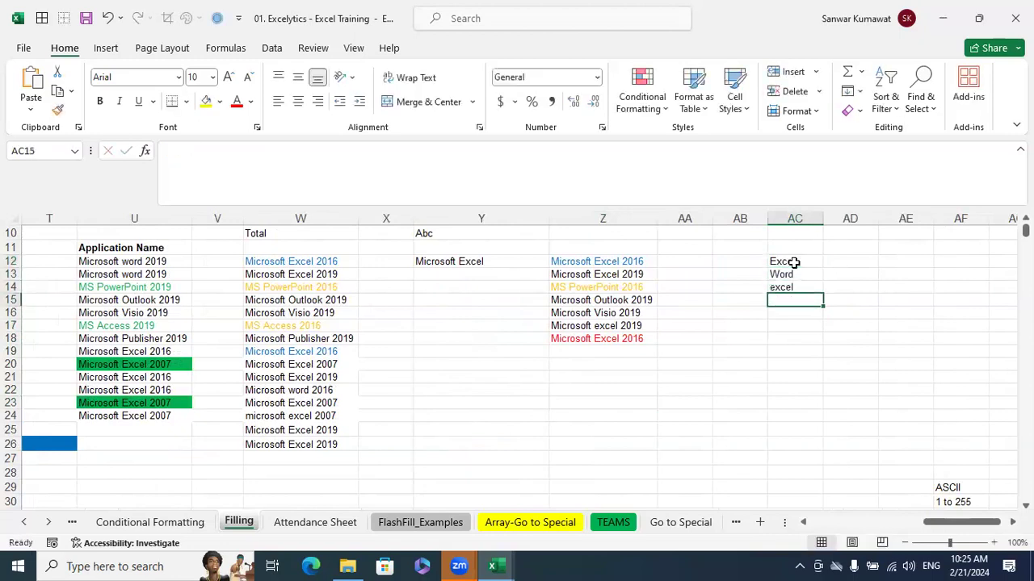
pyautogui.write('Excel')
pyautogui.press('Return')
pyautogui.write('E')
pyautogui.press('Return')
# Colour the text of the first and last "Excel" entries, cells AC12 and AC16, red
pyautogui.scroll(2, 794, 263)
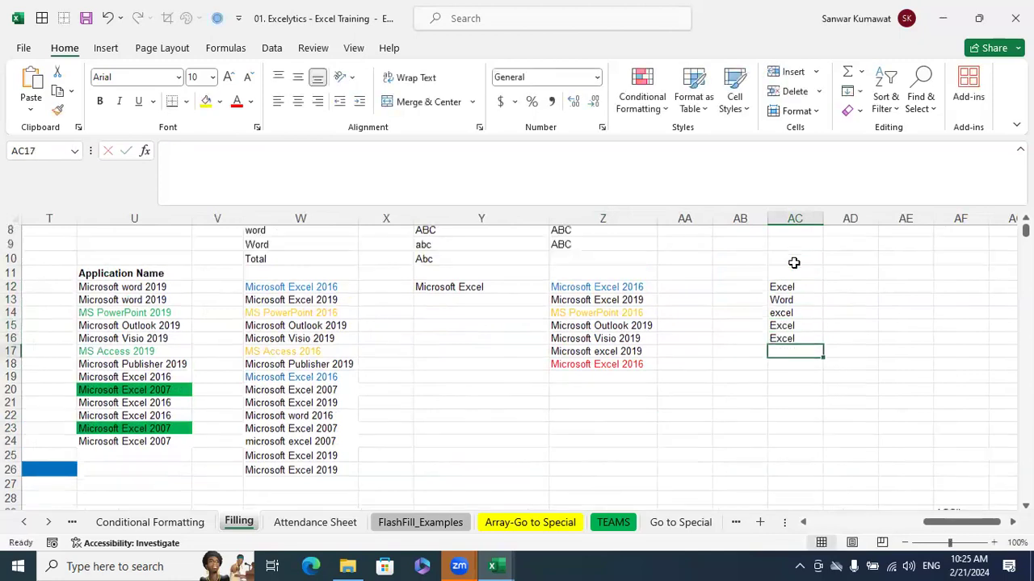
pyautogui.click(794, 260)
pyautogui.click(814, 348)
pyautogui.keyDown('ctrl'); pyautogui.click(798, 397); pyautogui.keyUp('ctrl')
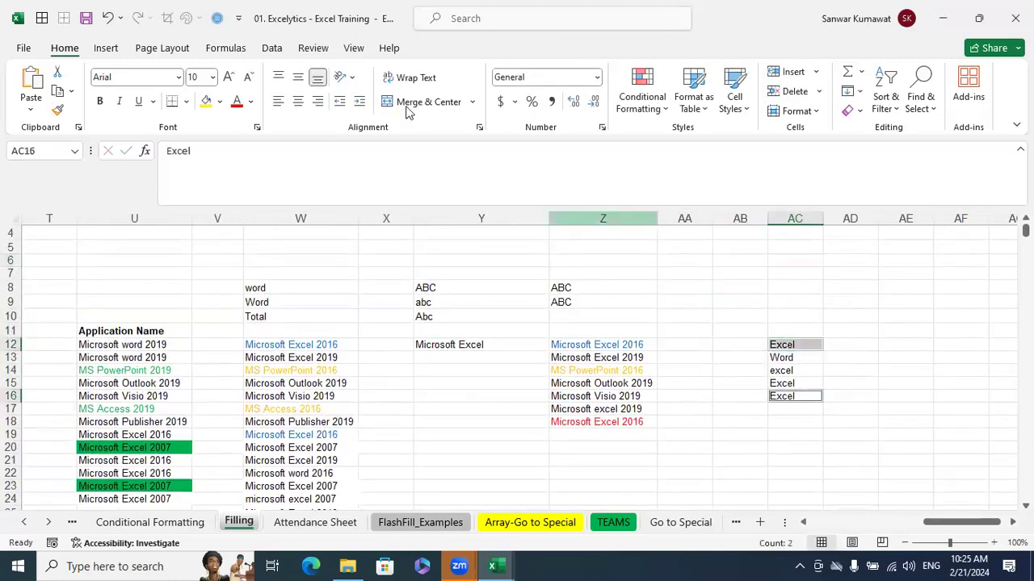
pyautogui.click(237, 101)
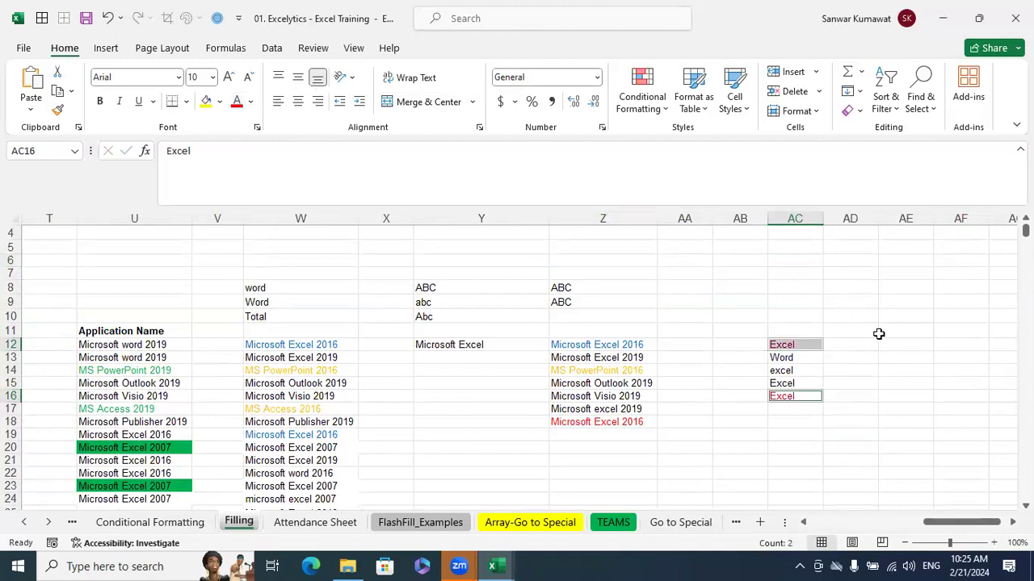
pyautogui.click(881, 335)
# Set up a search for "Excel" in AC12:AC16 with Match entire cell contents off and the existing find format cleared
pyautogui.moveTo(807, 345); pyautogui.dragTo(807, 397)
pyautogui.hotkey('ctrl', 'f')
pyautogui.write('Excel')
pyautogui.click(386, 393)
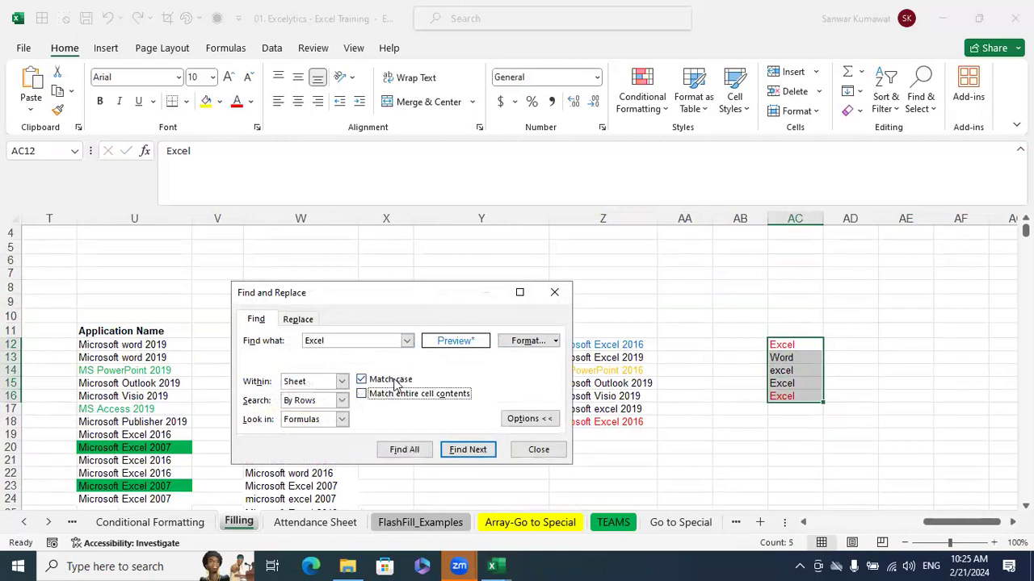
pyautogui.click(554, 342)
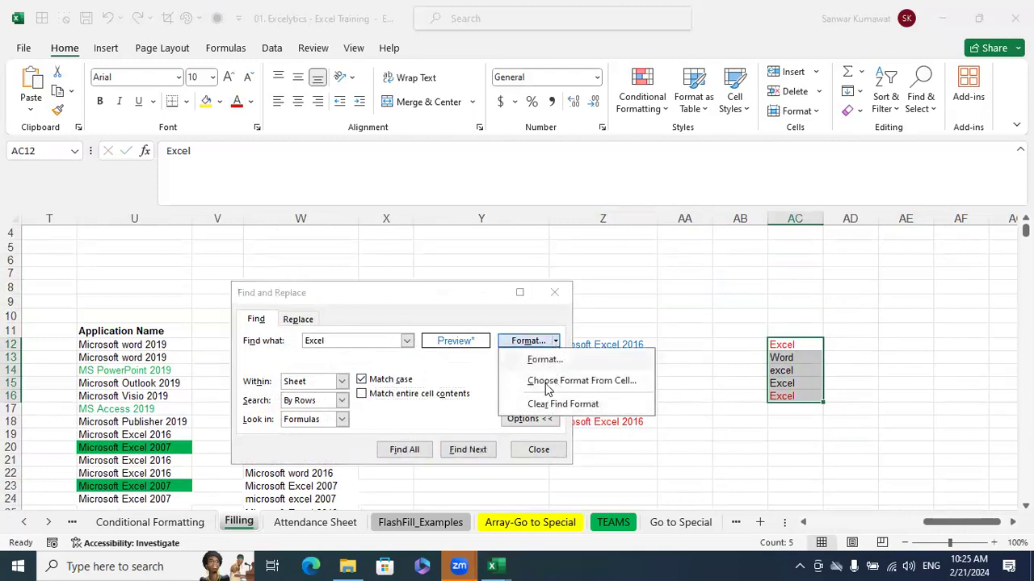
pyautogui.click(557, 403)
# Set the find format to the standard red font colour
pyautogui.click(555, 342)
pyautogui.click(547, 362)
pyautogui.click(549, 193)
pyautogui.click(470, 194)
pyautogui.click(648, 317)
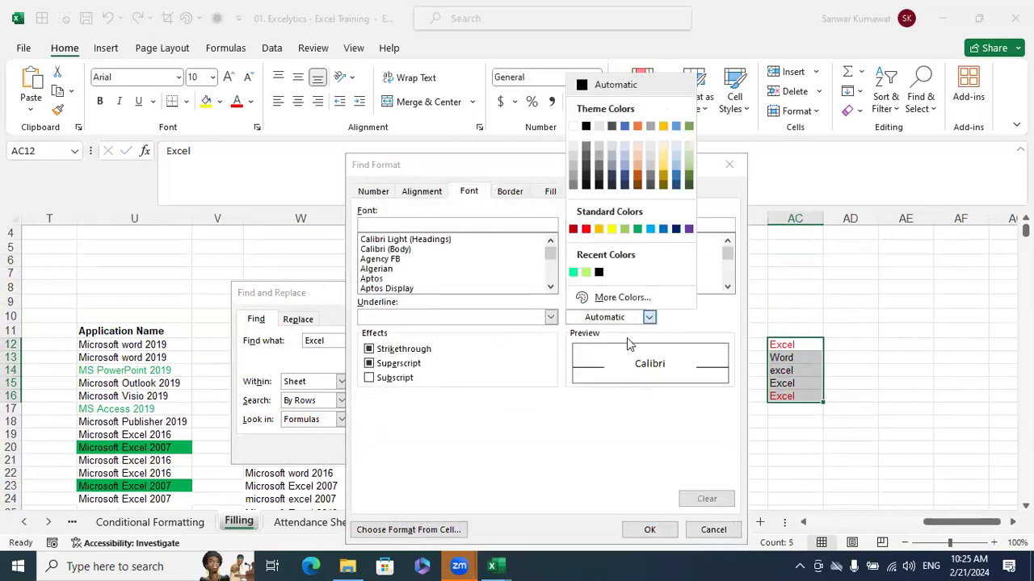
pyautogui.click(586, 231)
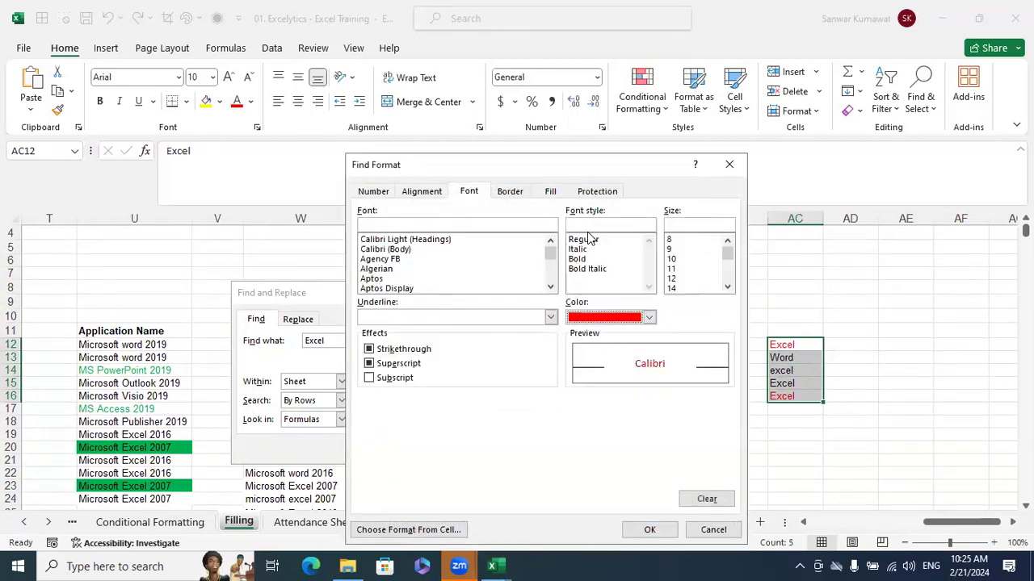
pyautogui.click(668, 536)
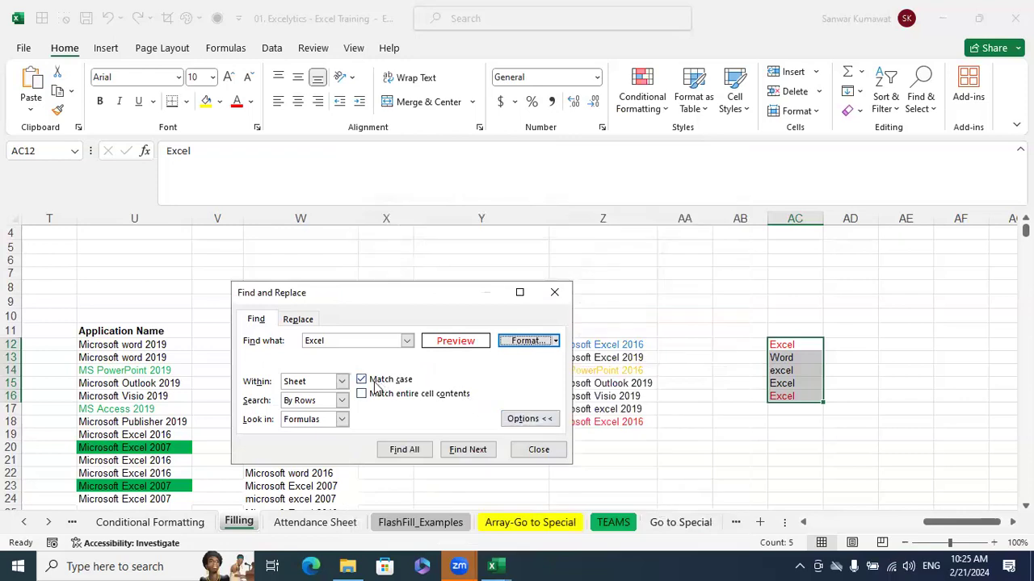
# Find all red "Excel" cells in AC12:AC16 with Match case on, review the matches, and close the search
pyautogui.click(404, 449)
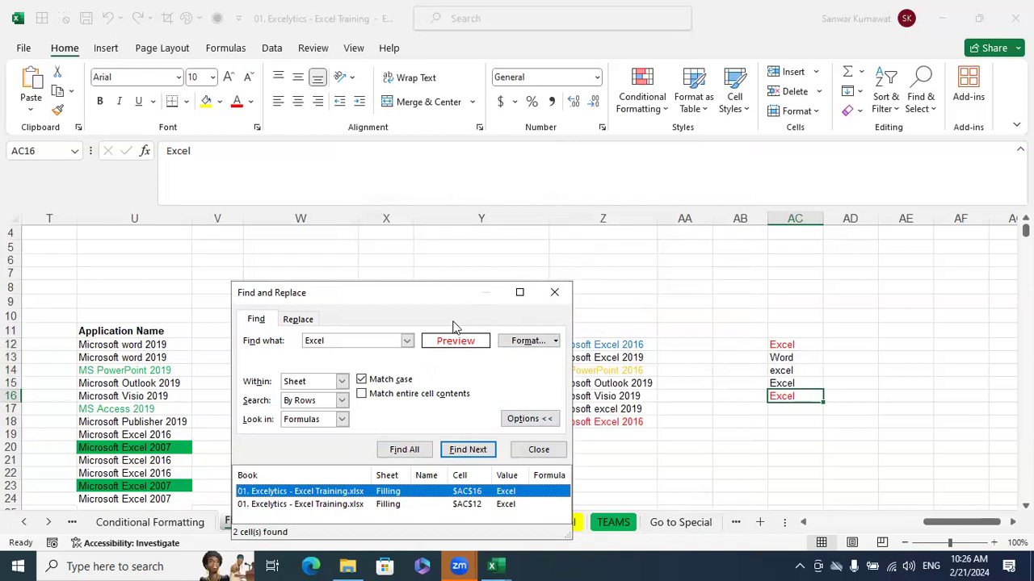
pyautogui.moveTo(443, 293); pyautogui.dragTo(425, 239)
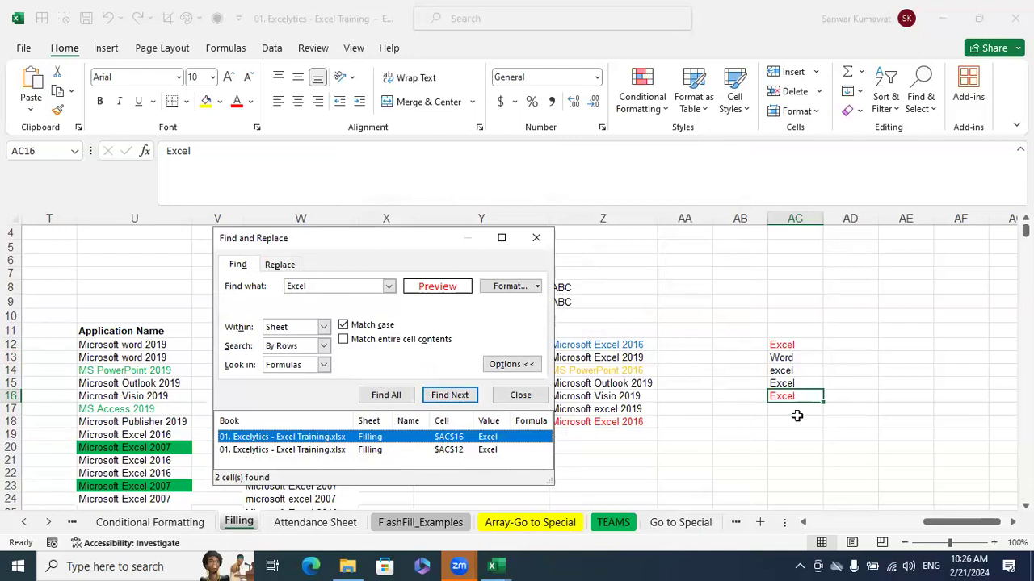
pyautogui.click(541, 238)
pyautogui.click(715, 303)
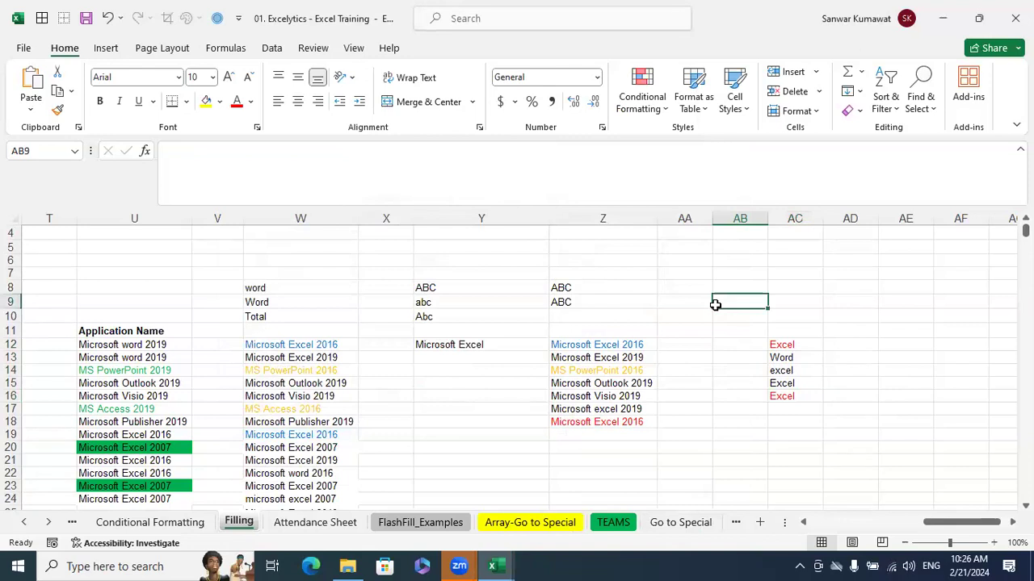
pyautogui.click(930, 109)
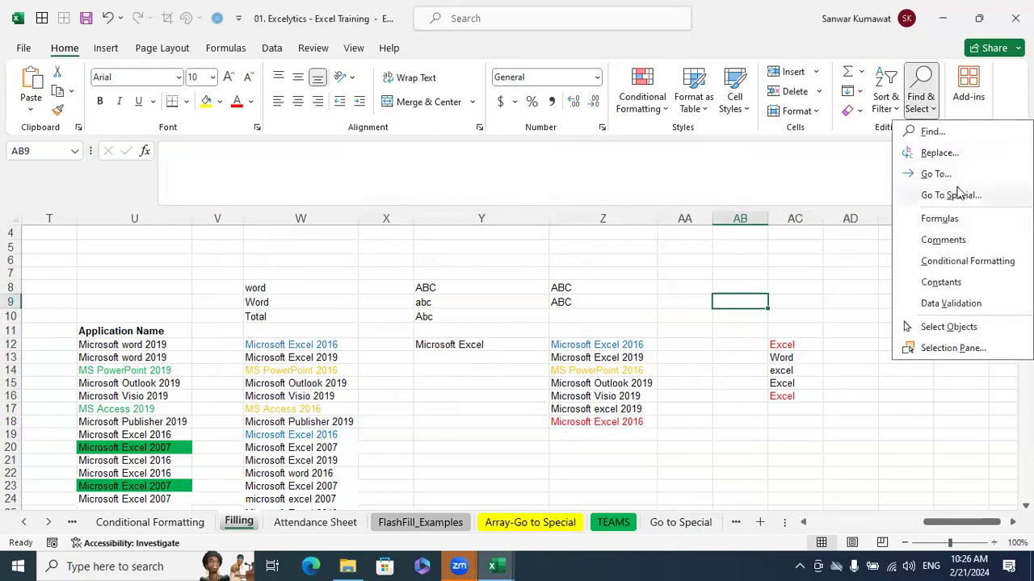
pyautogui.click(730, 416)
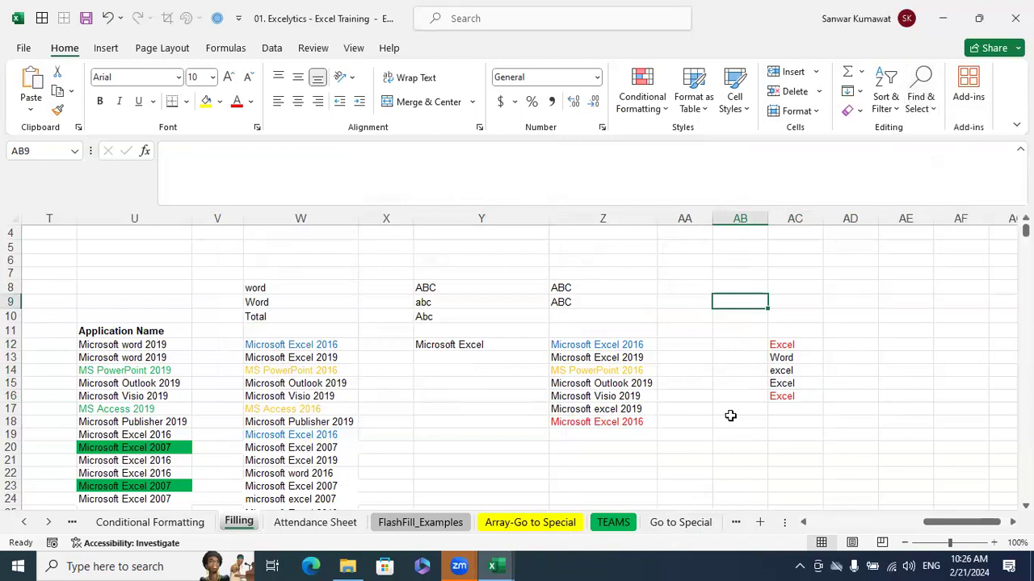
pyautogui.scroll(-13, 735, 418)
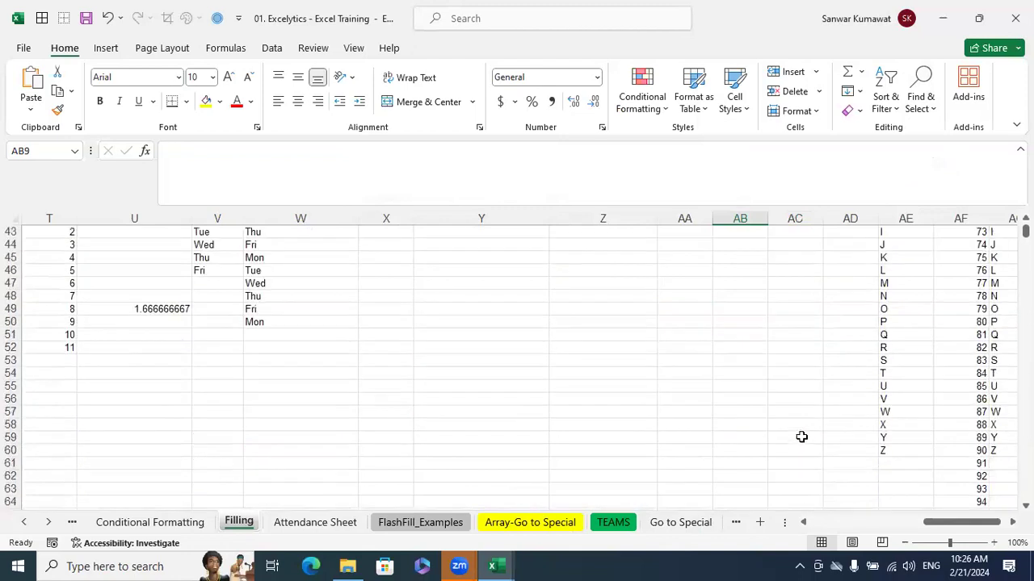
pyautogui.click(808, 438)
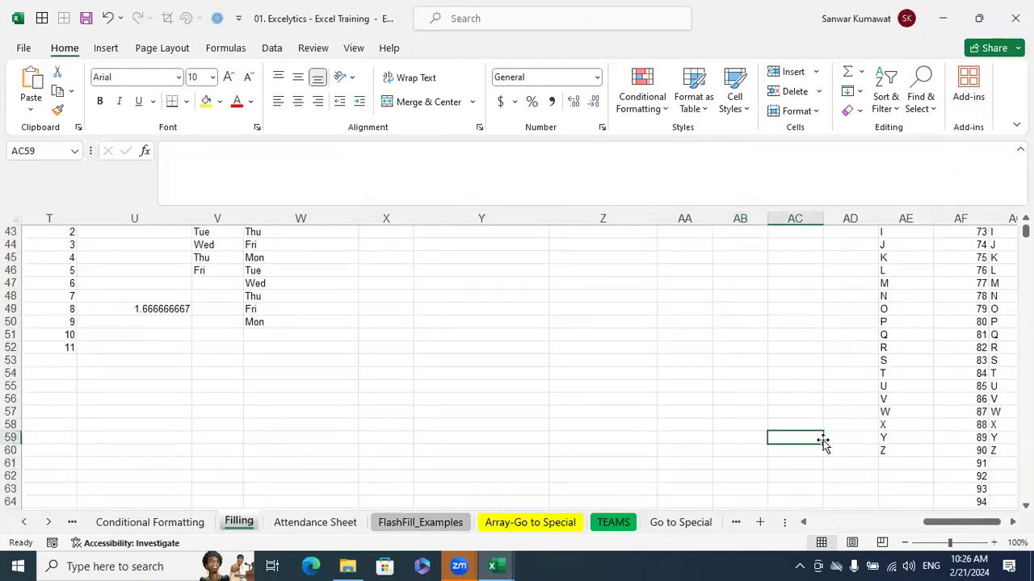
pyautogui.scroll(-4, 823, 442)
pyautogui.click(808, 462)
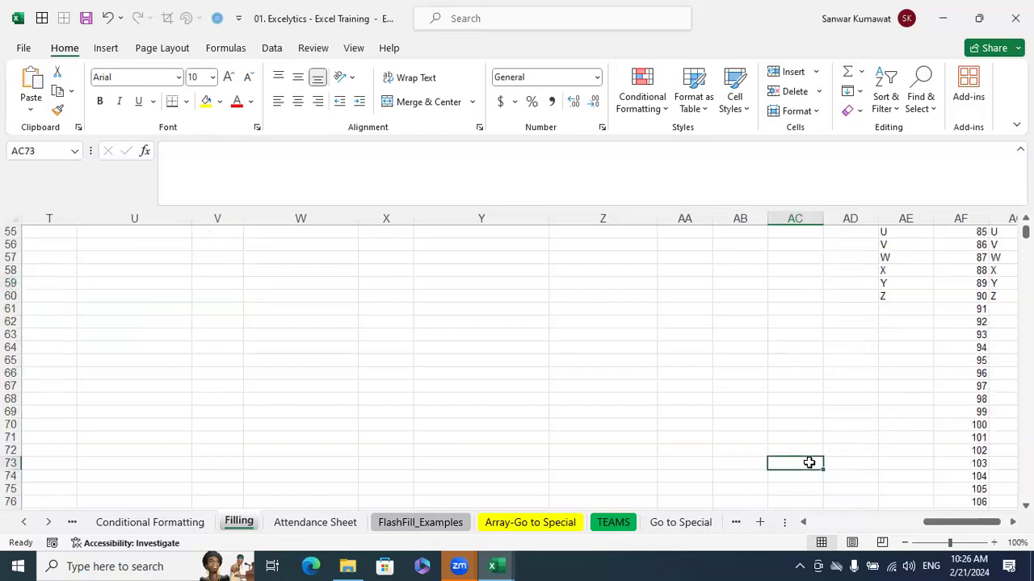
pyautogui.click(705, 437)
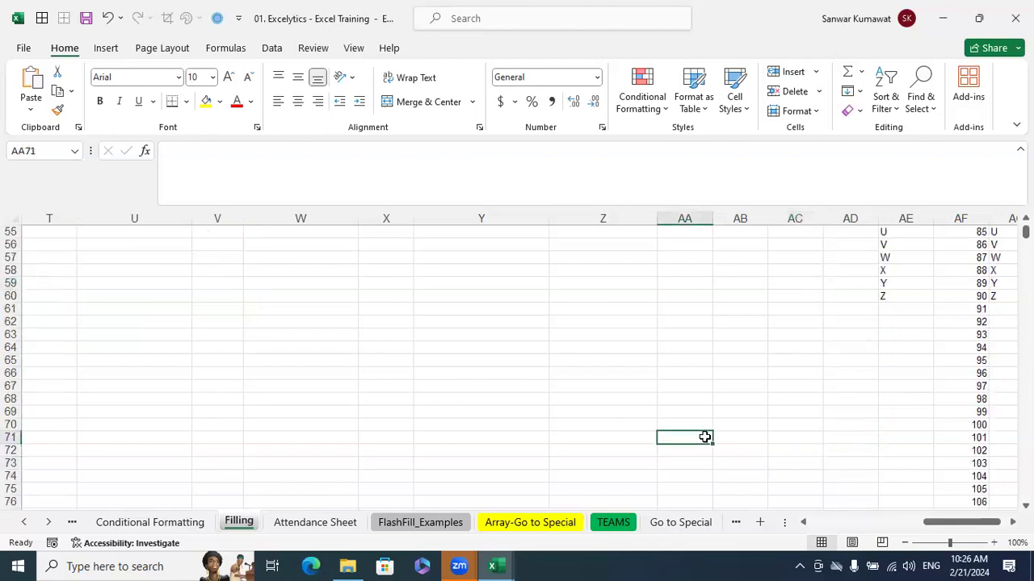
pyautogui.click(596, 397)
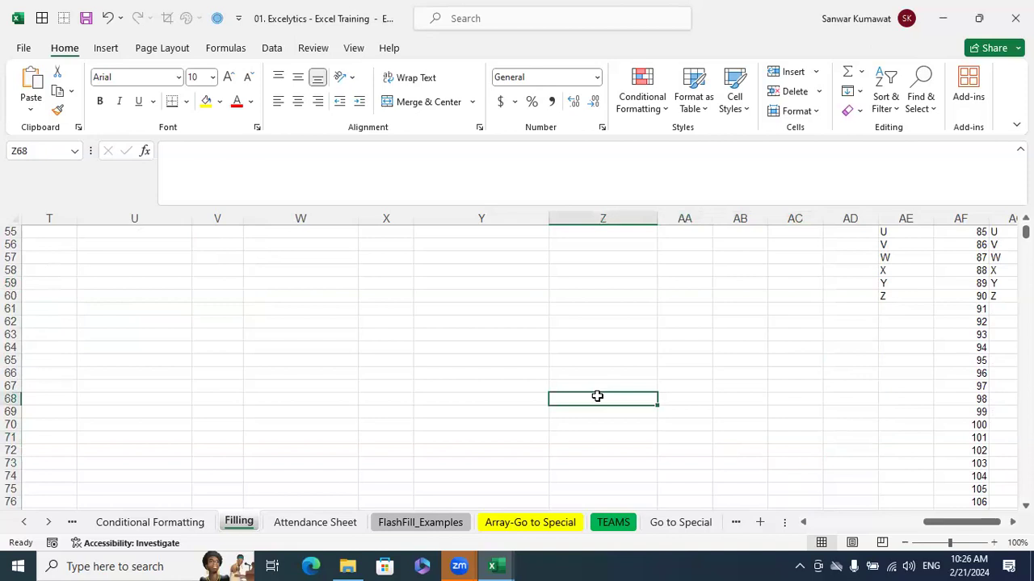
pyautogui.click(570, 286)
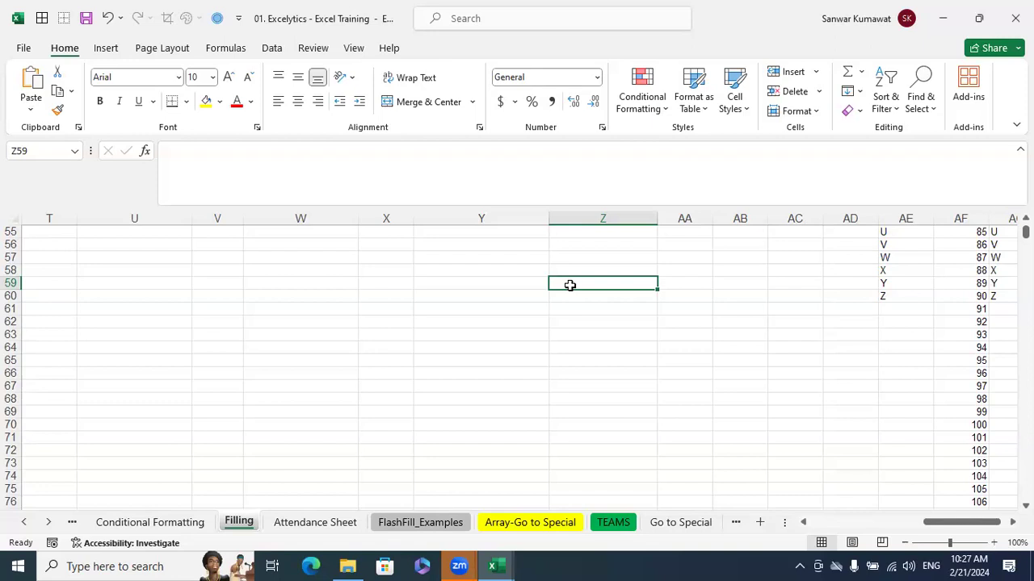
# Move to the date series in column J at row 60 and look through the rows far below it
pyautogui.click(170, 299)
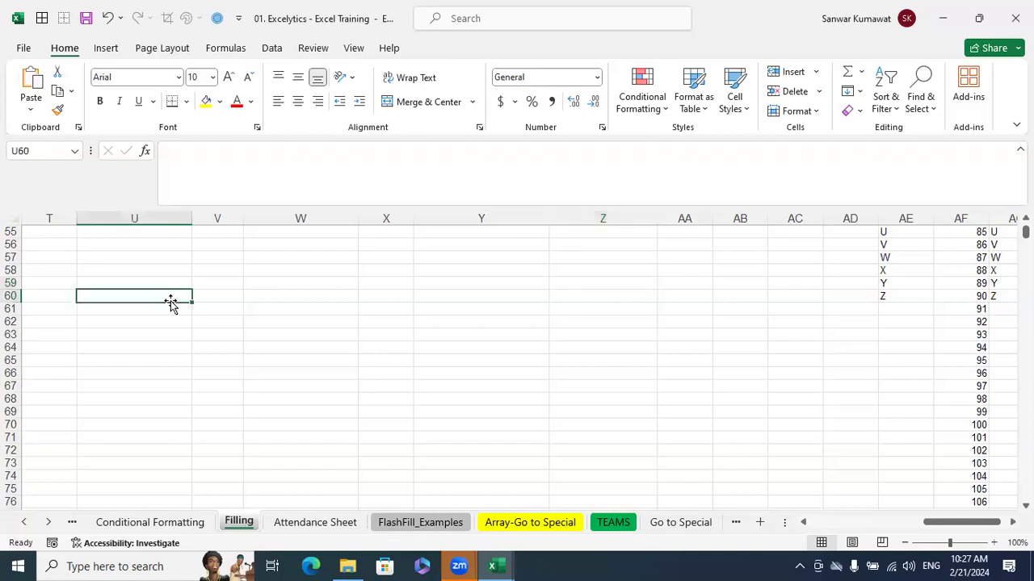
pyautogui.hotkey('ctrl', 'Left')
pyautogui.hotkey('ctrl', 'Left')
pyautogui.scroll(-20, 172, 307)
pyautogui.scroll(-20, 174, 313)
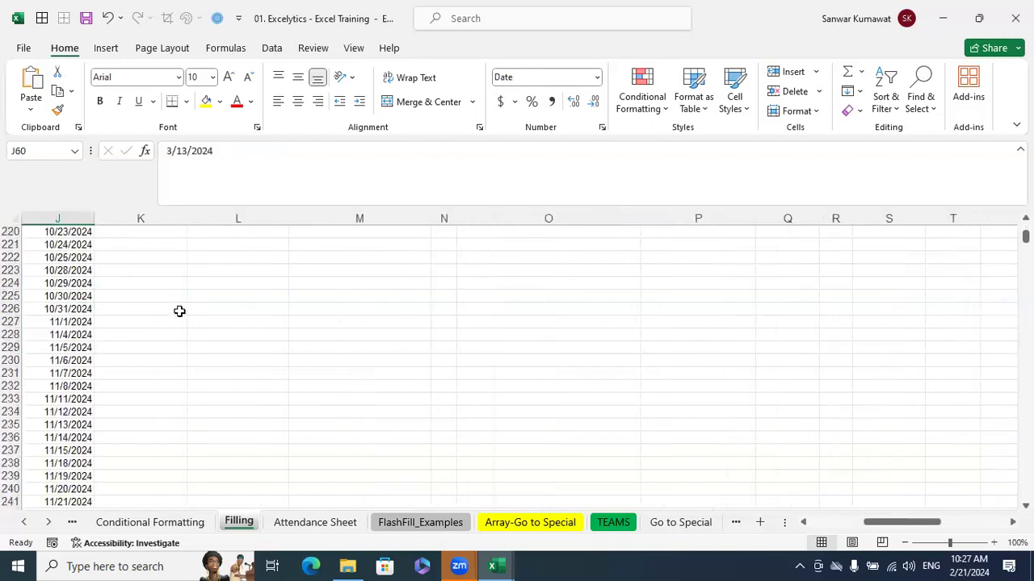
pyautogui.scroll(-20, 167, 309)
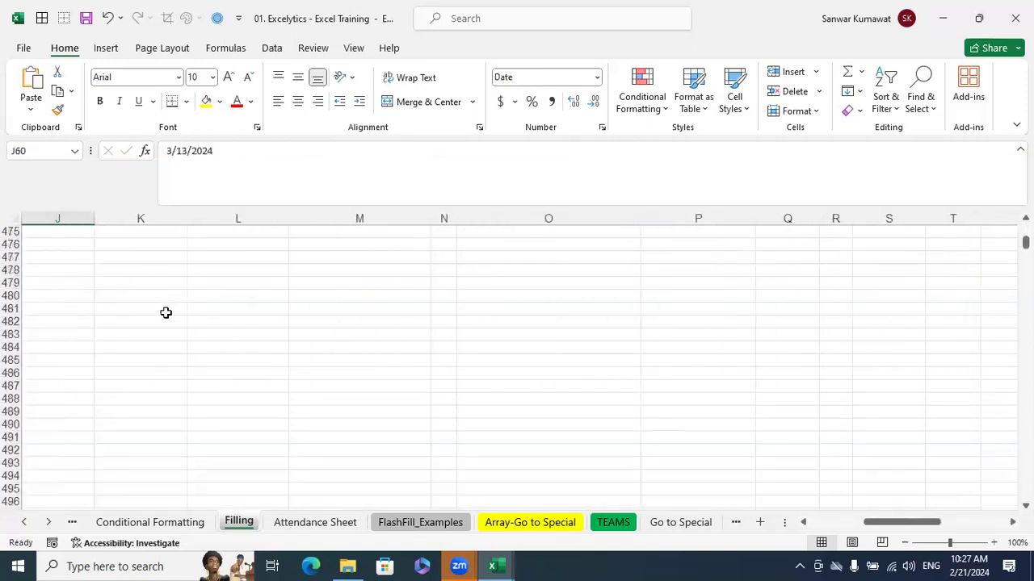
pyautogui.scroll(20, 163, 307)
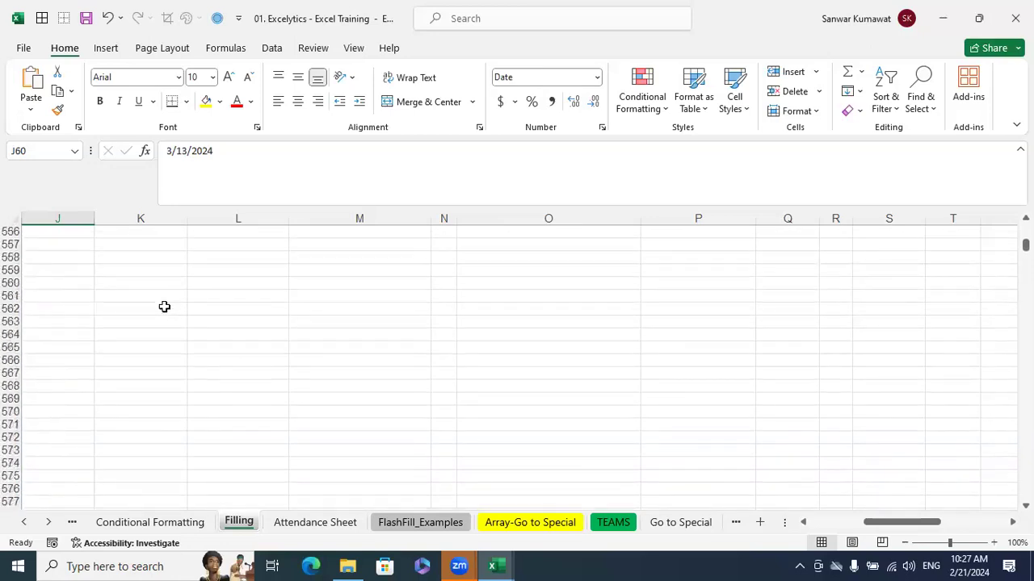
pyautogui.scroll(20, 164, 307)
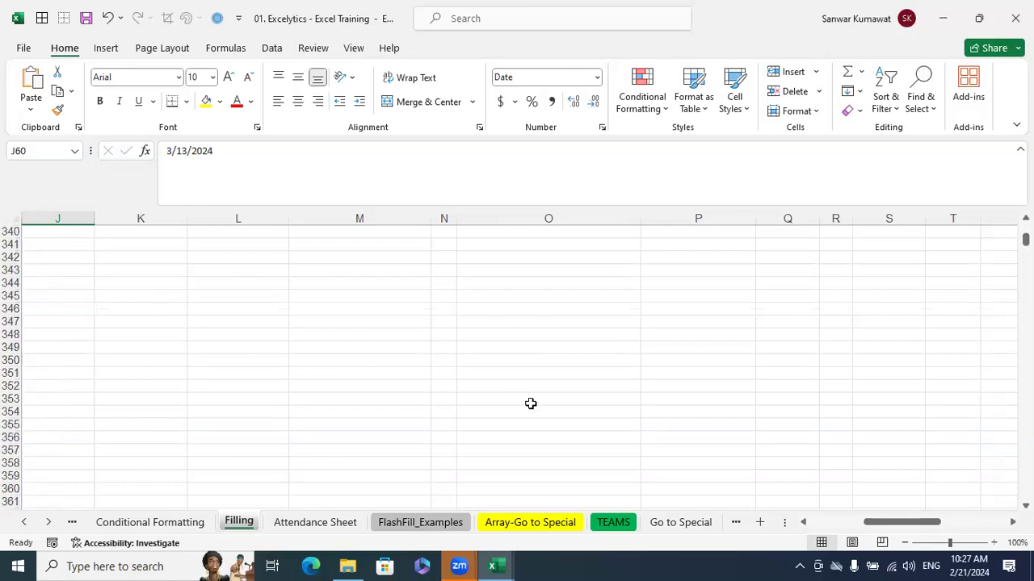
# Jump directly to cell A1000 of the Filling sheet and view the rows around it
pyautogui.click(583, 411)
pyautogui.click(48, 151)
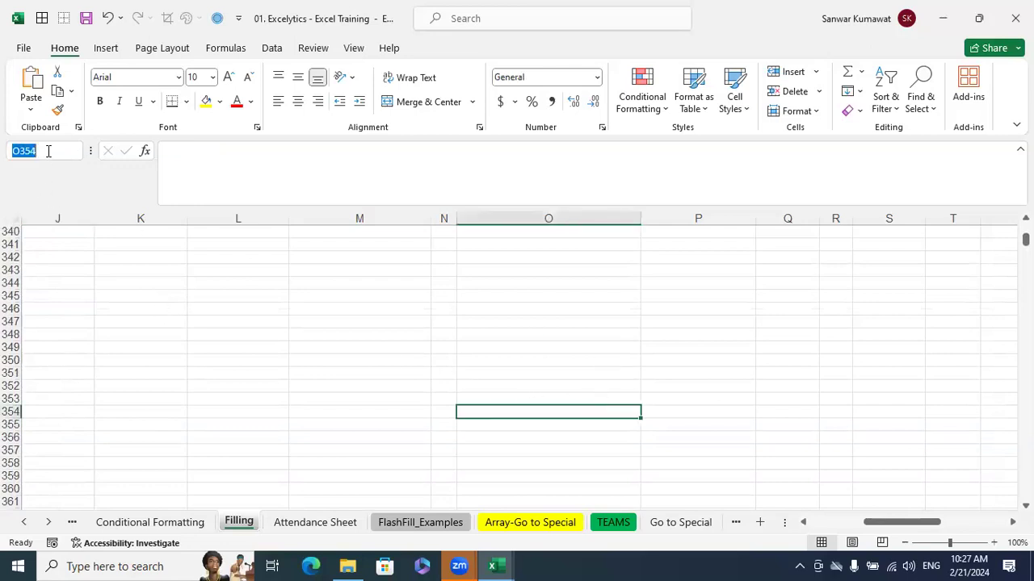
pyautogui.write('A1000')
pyautogui.press('Return')
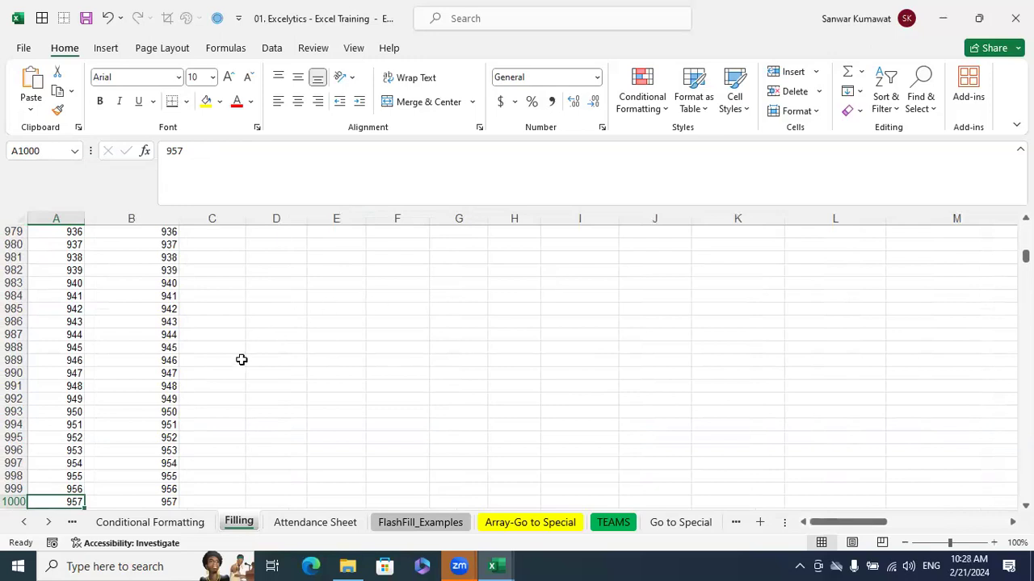
pyautogui.scroll(-13, 242, 363)
pyautogui.scroll(6, 240, 364)
pyautogui.scroll(3, 238, 366)
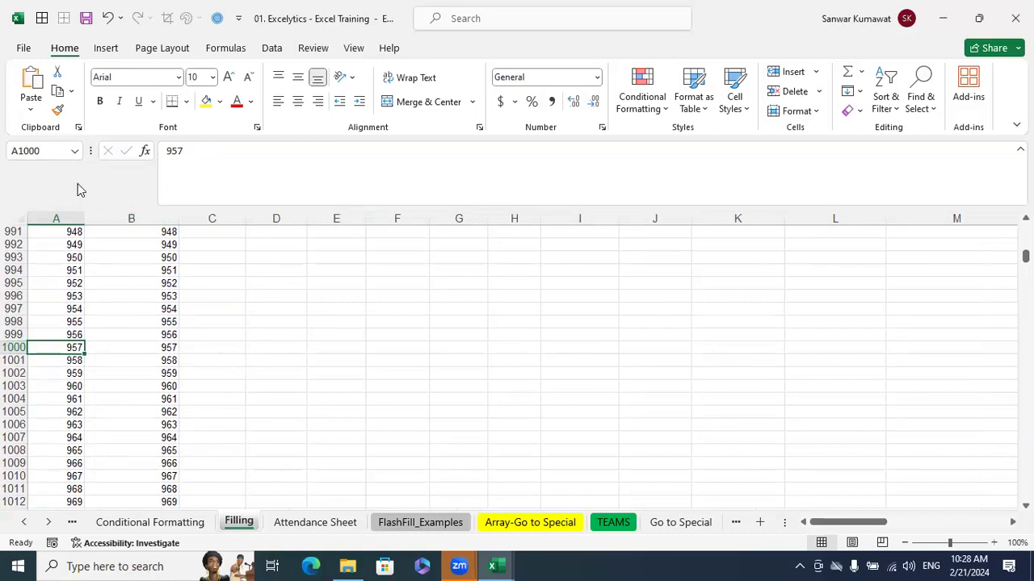
# Clear the contents of cell A1000 and undo the deletion
pyautogui.click(53, 145)
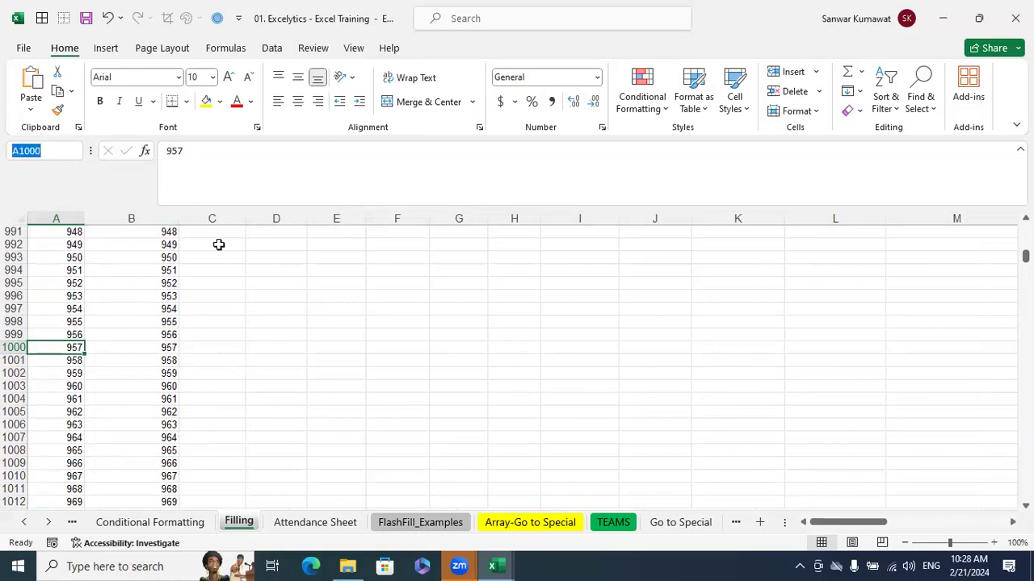
pyautogui.click(275, 373)
pyautogui.click(57, 349)
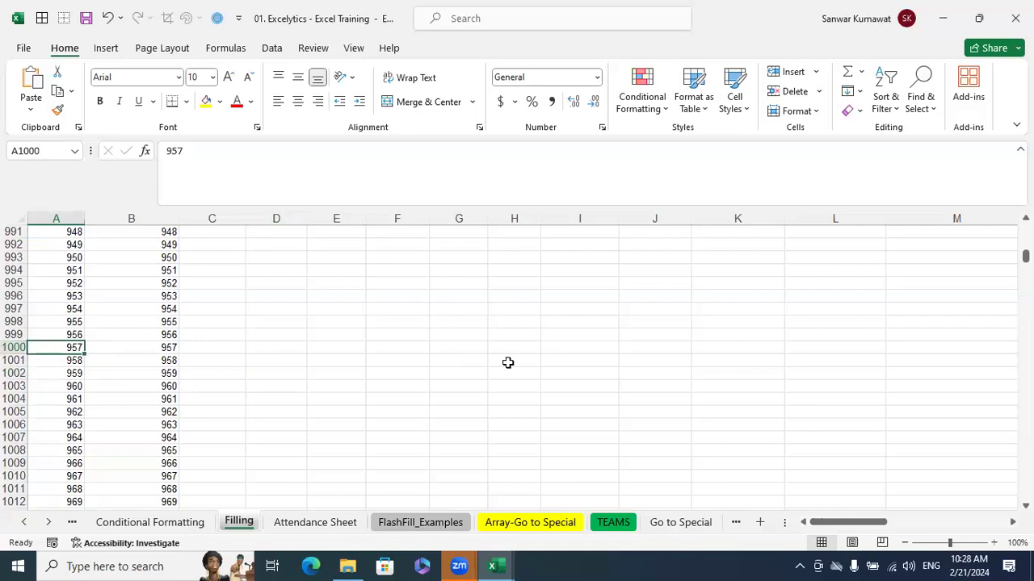
pyautogui.press('Delete')
pyautogui.hotkey('ctrl', 'z')
pyautogui.click(640, 369)
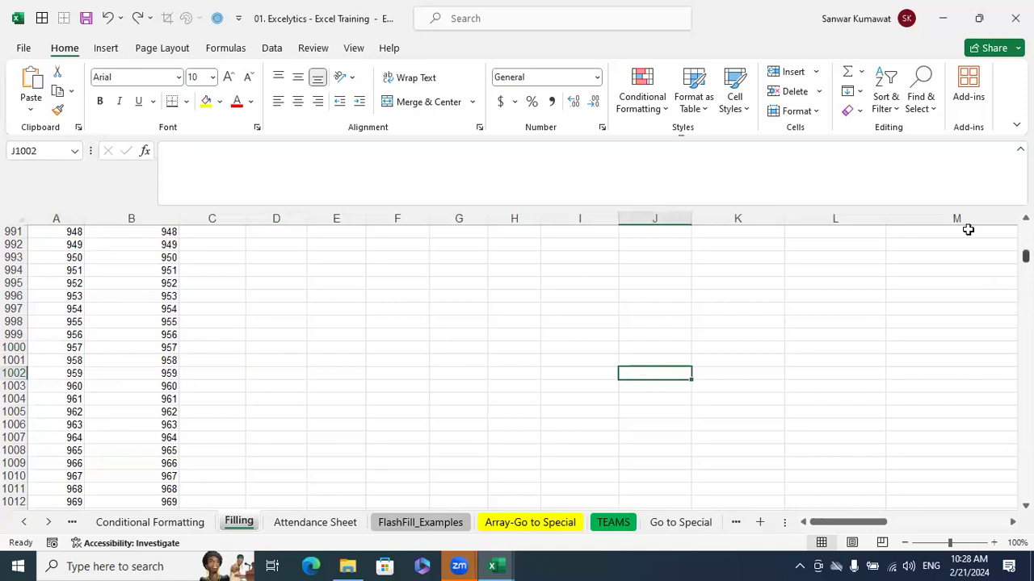
# Enter the text A1000 in cell A1002 and undo the entry
pyautogui.click(77, 374)
pyautogui.write('A1000')
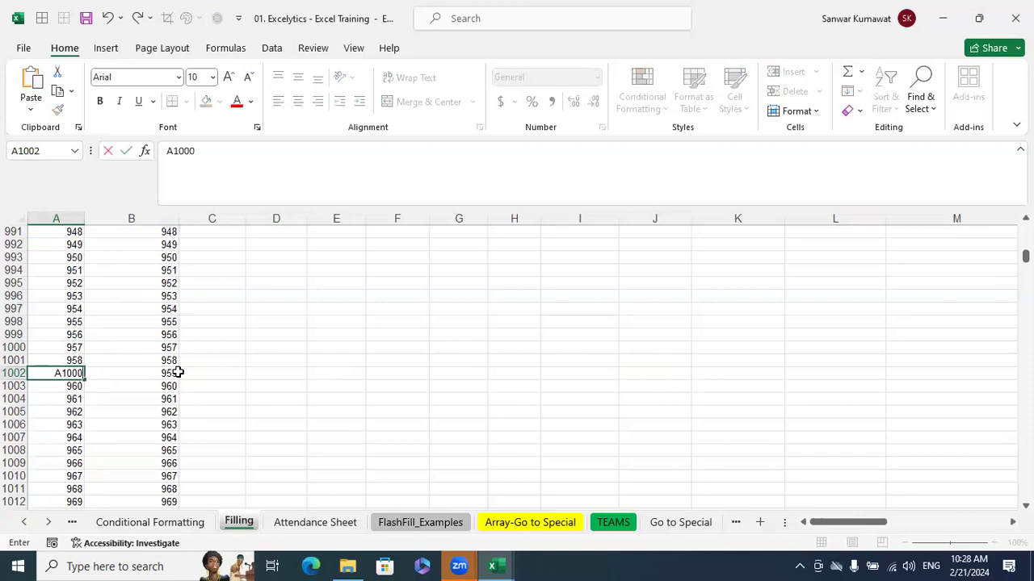
pyautogui.press('Return')
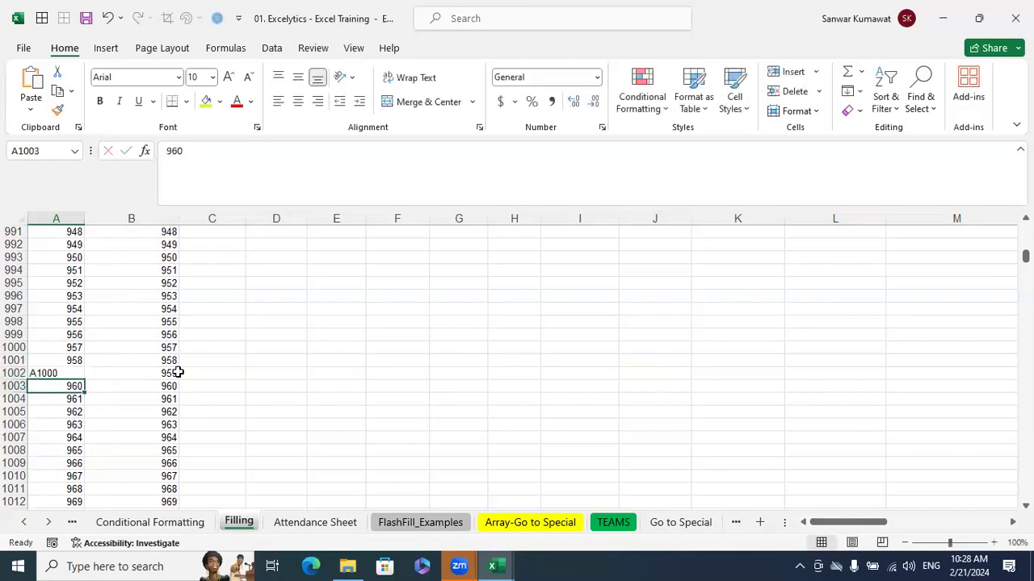
pyautogui.click(80, 373)
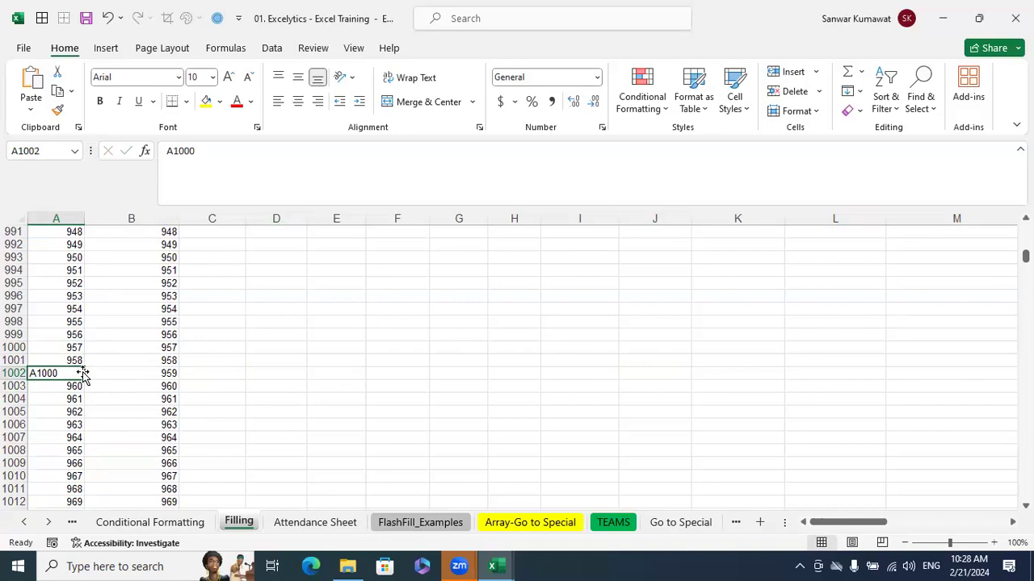
pyautogui.hotkey('ctrl', 'z')
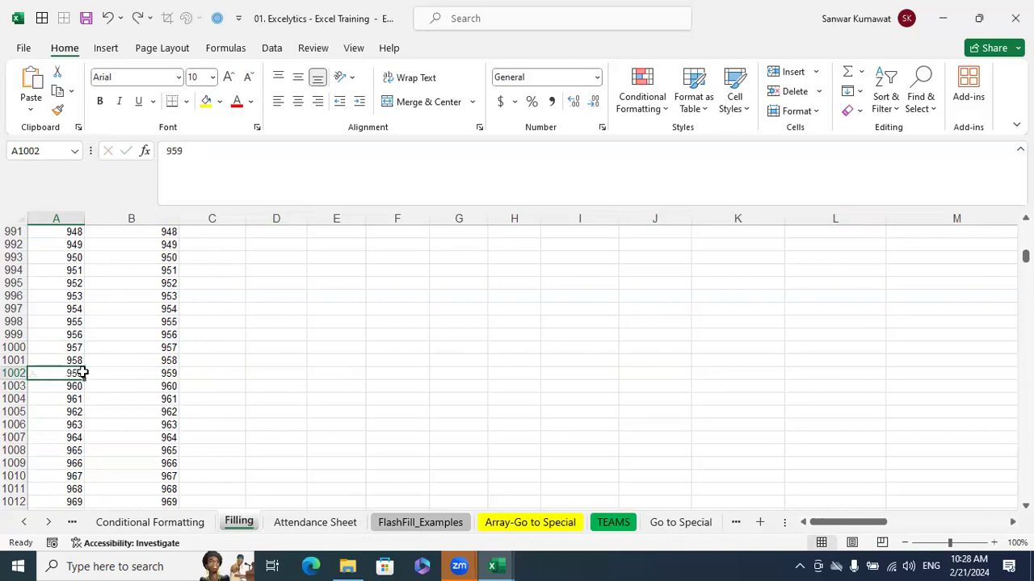
# Jump directly to cell B100, and return to the start of the Filling sheet
pyautogui.click(76, 150)
pyautogui.write('B100')
pyautogui.press('Return')
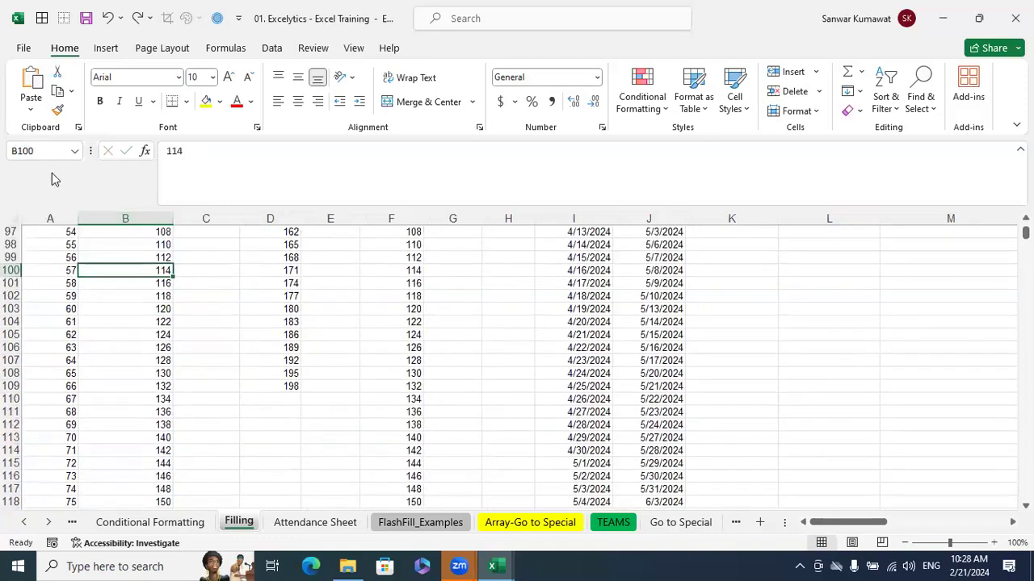
pyautogui.scroll(20, 606, 398)
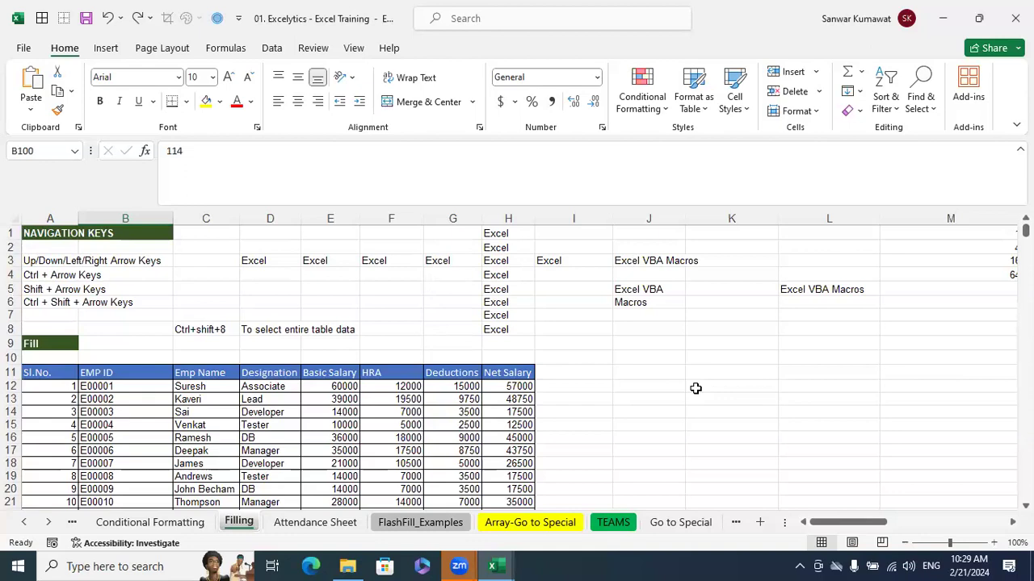
# Search the sheet for the first employee's name using Match case and the existing red font find format, and close the search
pyautogui.click(814, 370)
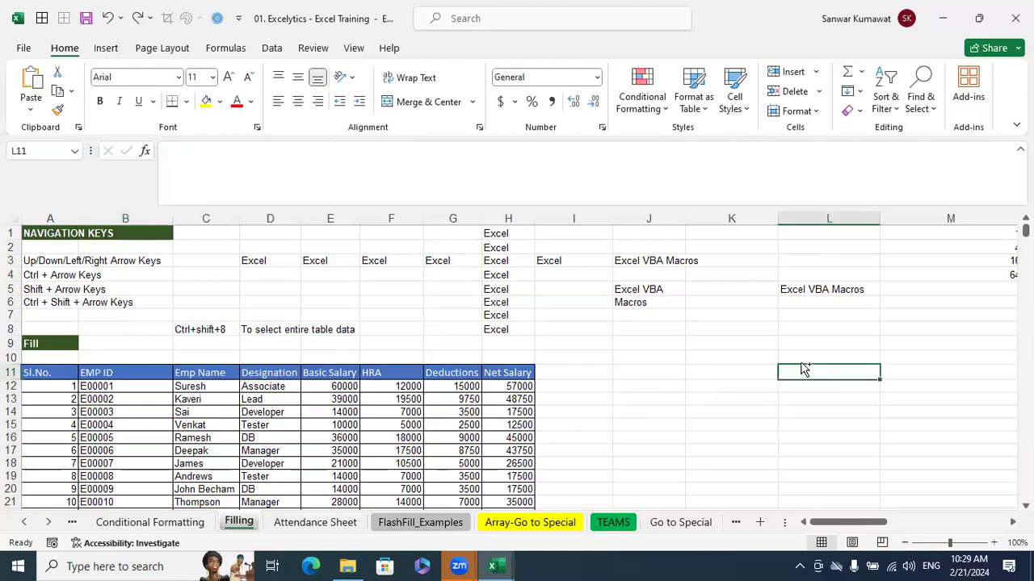
pyautogui.hotkey('ctrl', 'f')
pyautogui.write('Suresh')
pyautogui.press('Return')
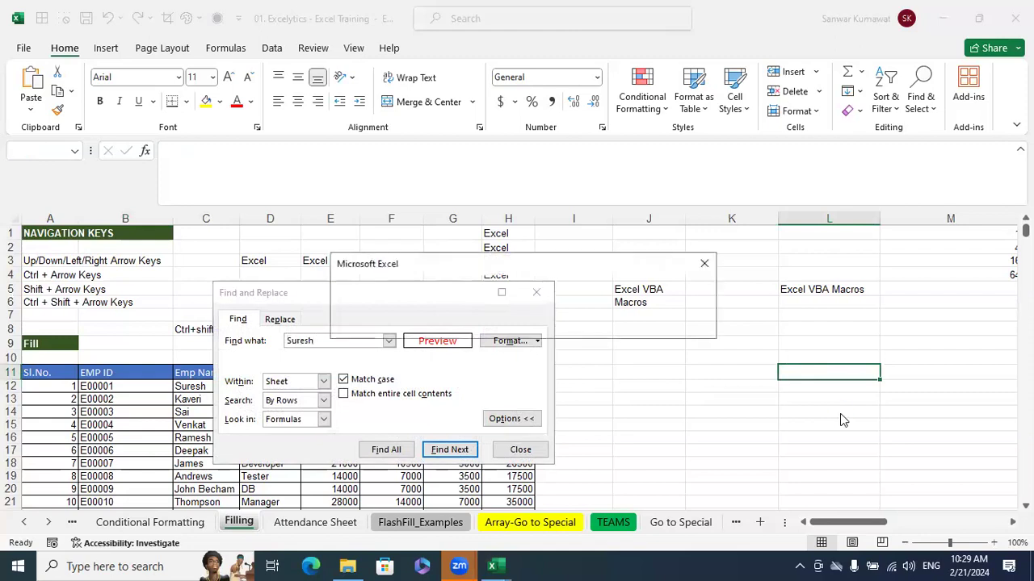
pyautogui.press('Return')
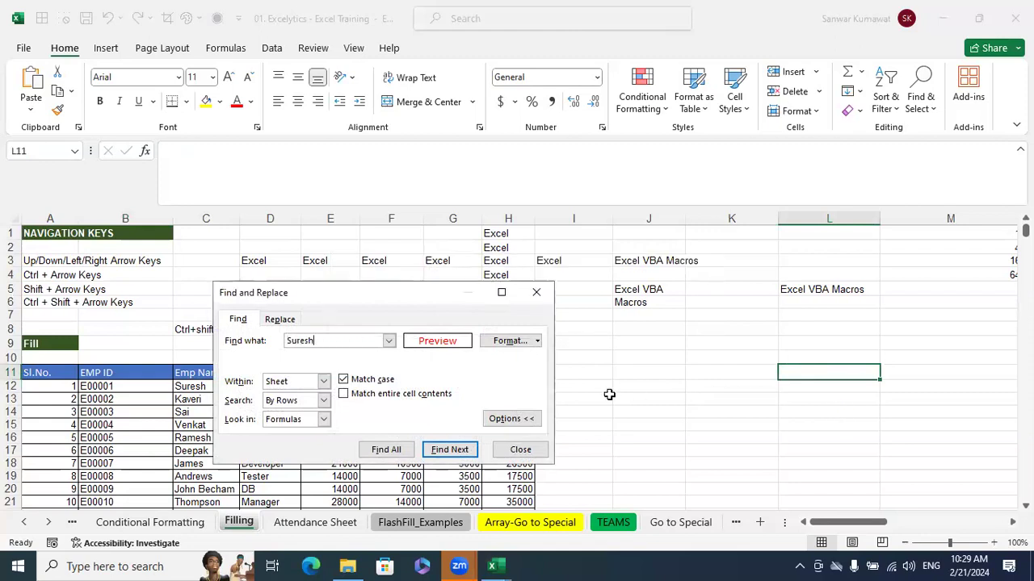
pyautogui.click(539, 293)
# Clear the find format, find all cells containing the first employee's name with Match case on, and close the search
pyautogui.hotkey('ctrl', 'f')
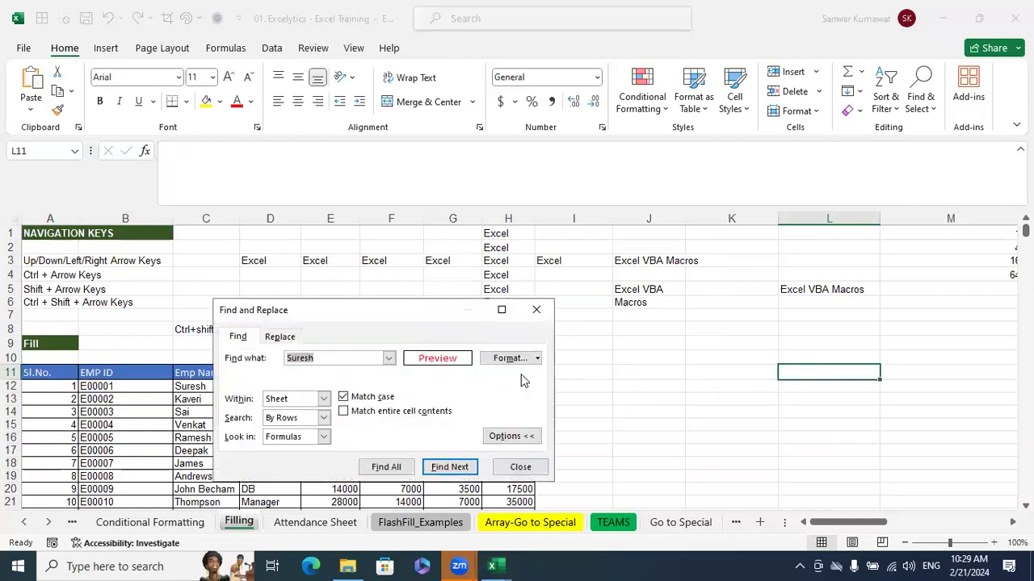
pyautogui.click(356, 359)
pyautogui.click(535, 359)
pyautogui.click(544, 420)
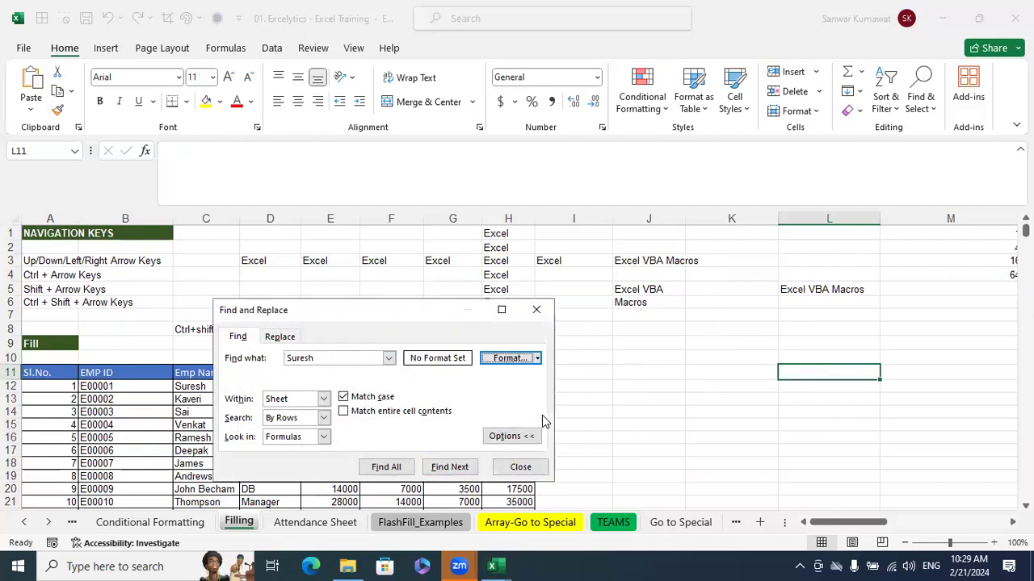
pyautogui.click(407, 469)
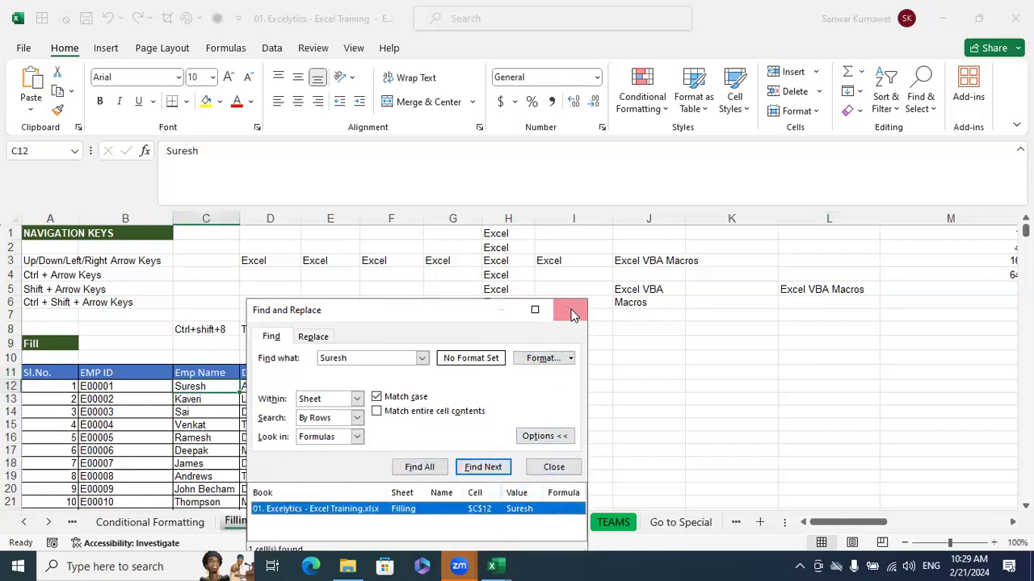
pyautogui.click(572, 314)
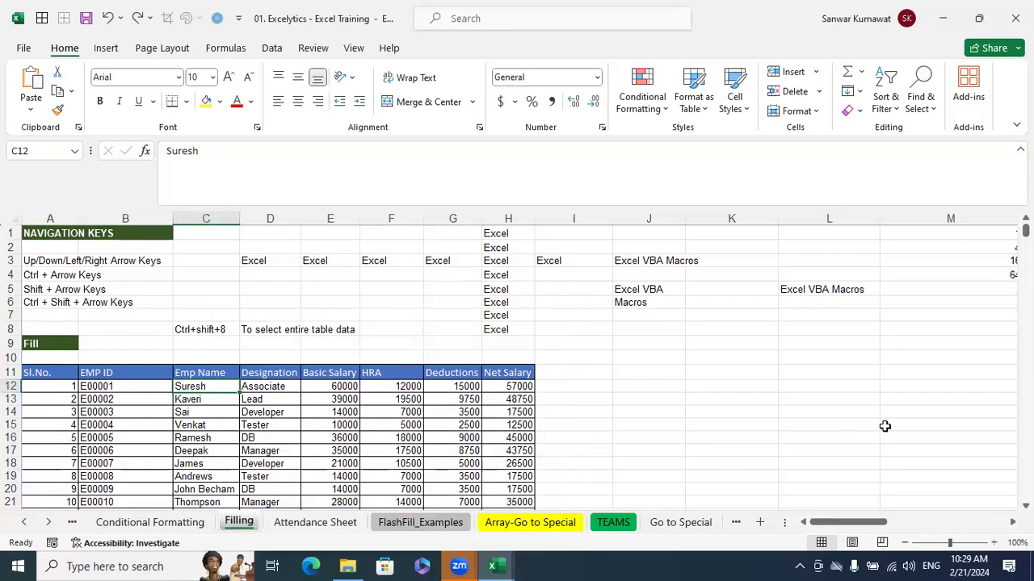
# Open the Go to Special sheet and look over its sample data and shapes
pyautogui.click(748, 373)
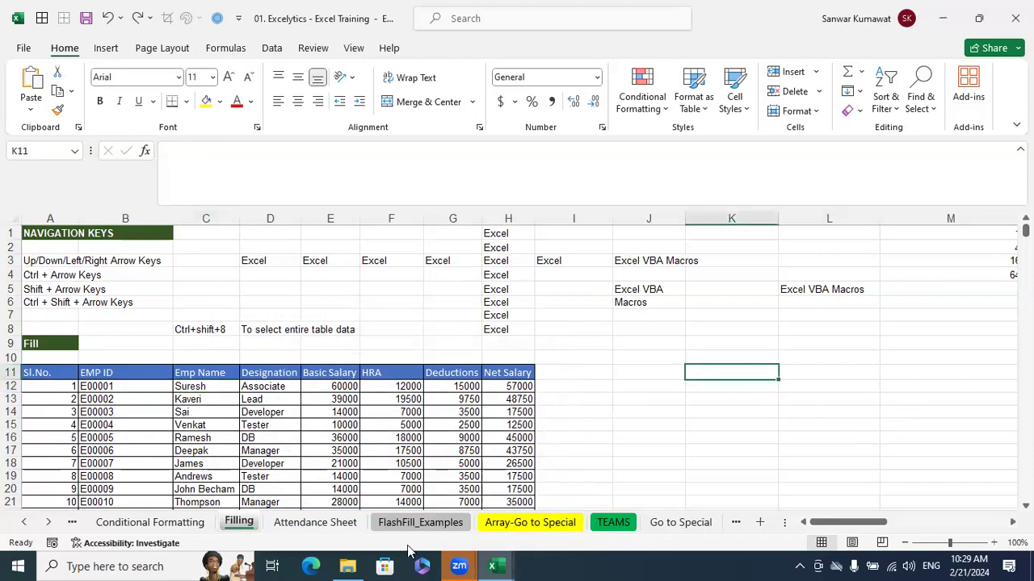
pyautogui.click(685, 521)
pyautogui.scroll(8, 717, 414)
pyautogui.scroll(15, 717, 414)
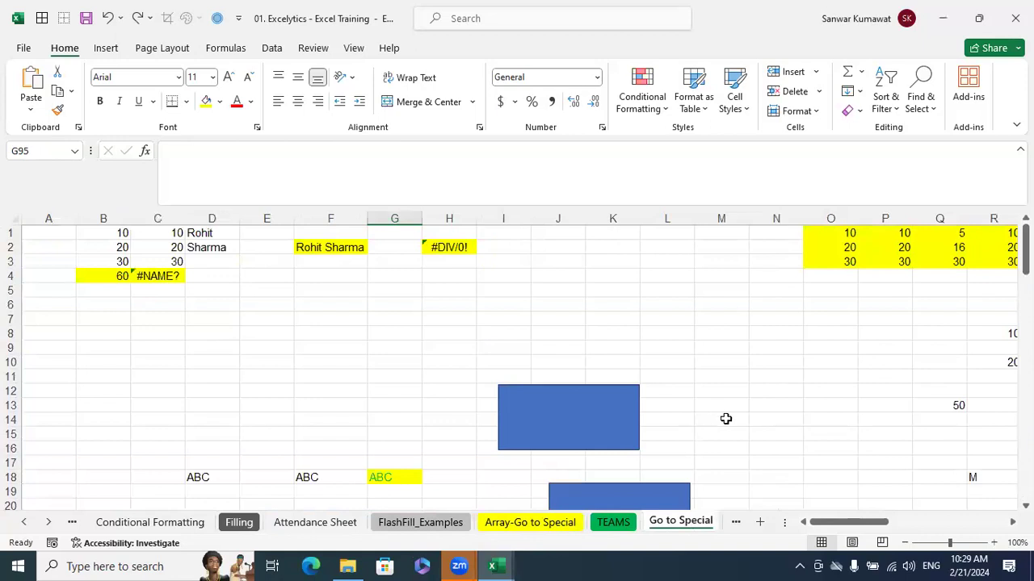
pyautogui.moveTo(889, 527); pyautogui.dragTo(837, 521)
pyautogui.scroll(-6, 727, 378)
pyautogui.scroll(6, 726, 380)
# Insert blank notes on cells I5, K6 and H9 of the Go to Special sheet
pyautogui.click(509, 289)
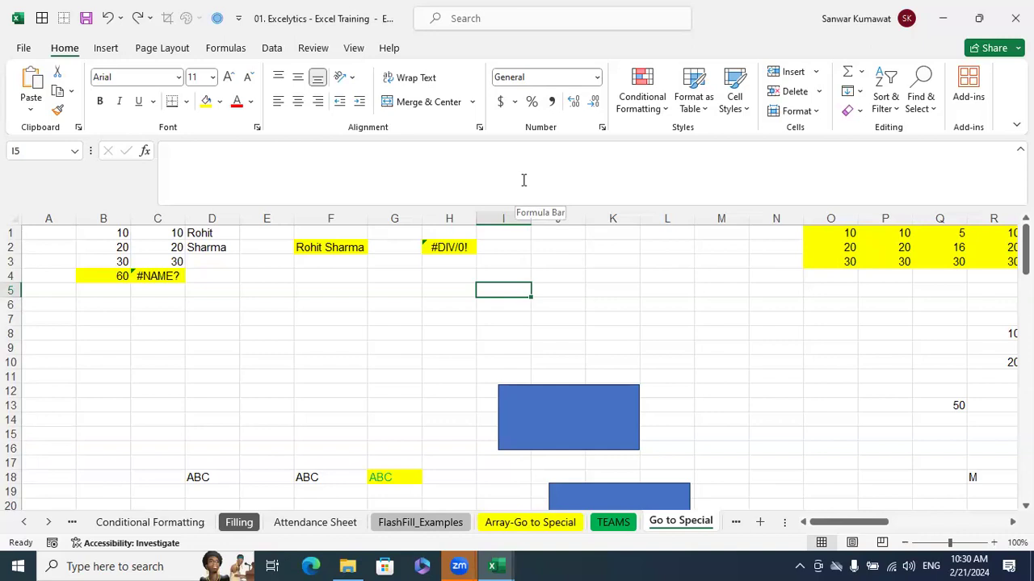
pyautogui.hotkey('shift', 'F2')
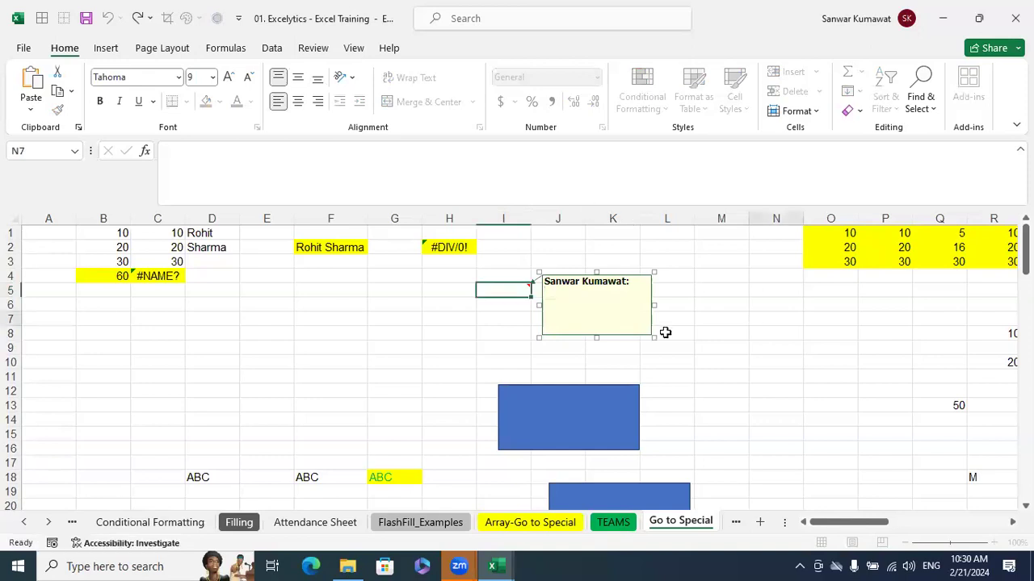
pyautogui.click(606, 311)
pyautogui.hotkey('shift', 'F2')
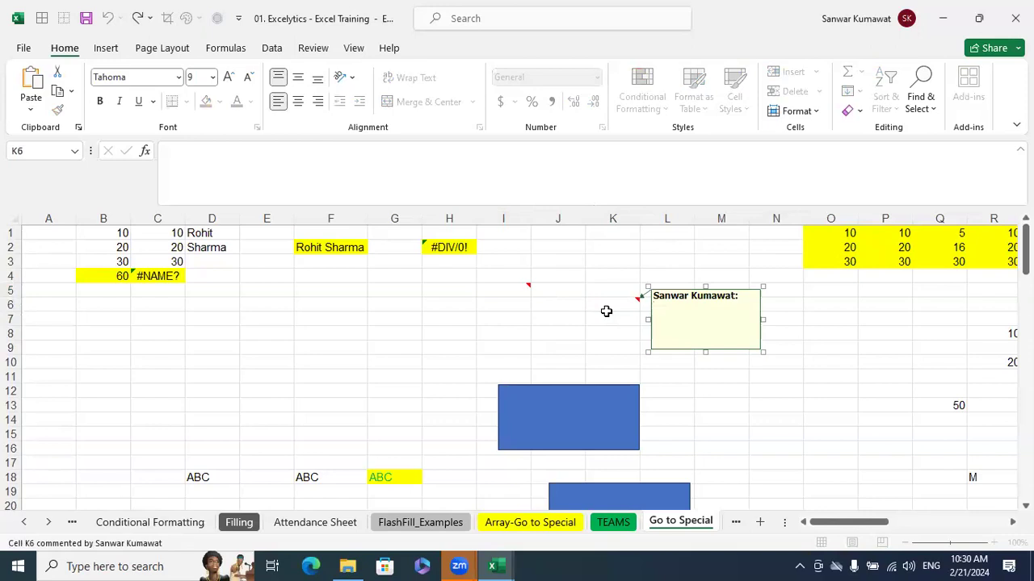
pyautogui.click(436, 345)
pyautogui.hotkey('shift', 'F2')
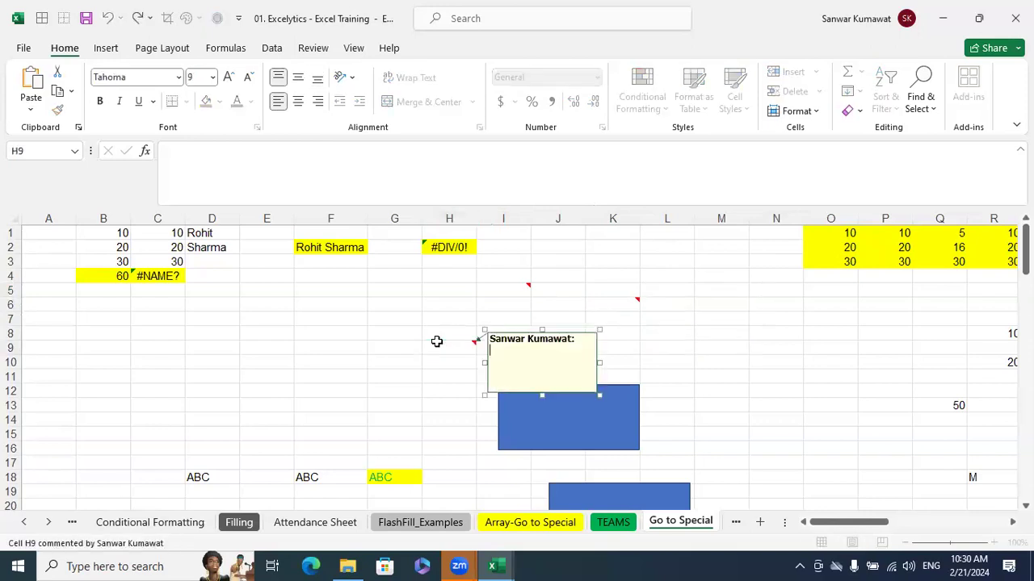
pyautogui.click(949, 488)
# Insert blank notes on cells N54 and F54
pyautogui.scroll(-4, 800, 367)
pyautogui.scroll(-10, 777, 377)
pyautogui.click(763, 390)
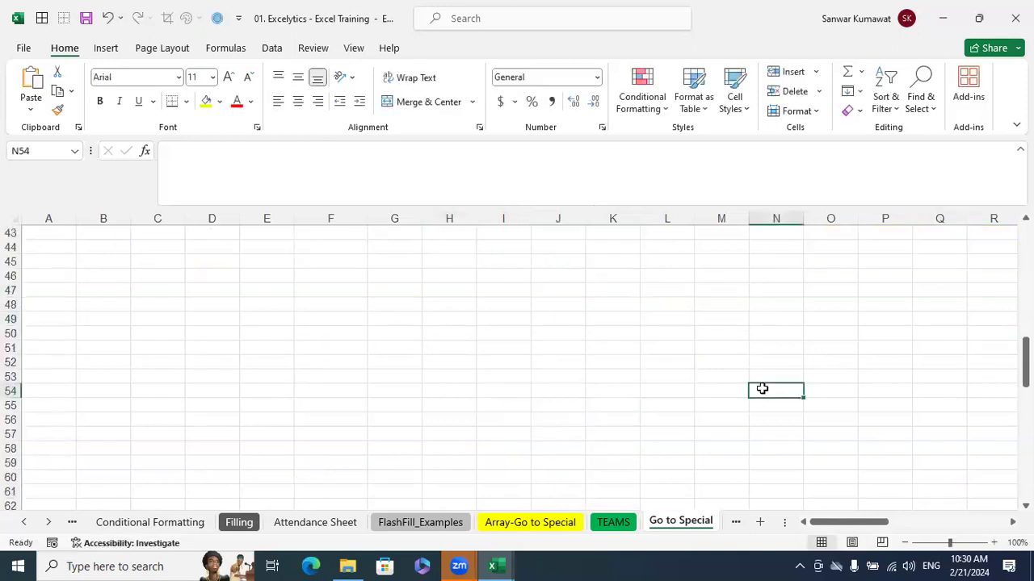
pyautogui.hotkey('shift', 'F2')
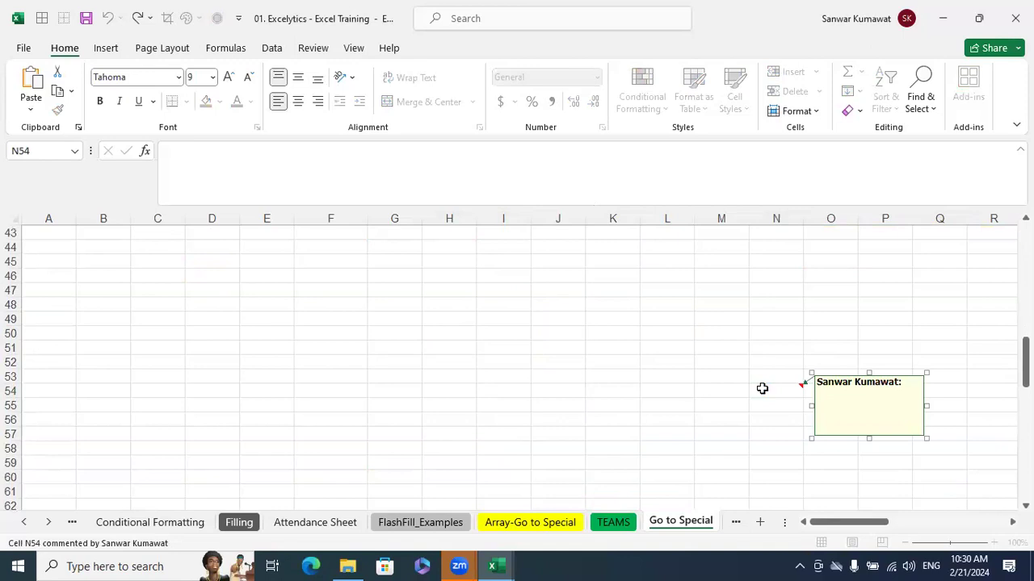
pyautogui.click(330, 390)
pyautogui.hotkey('shift', 'F2')
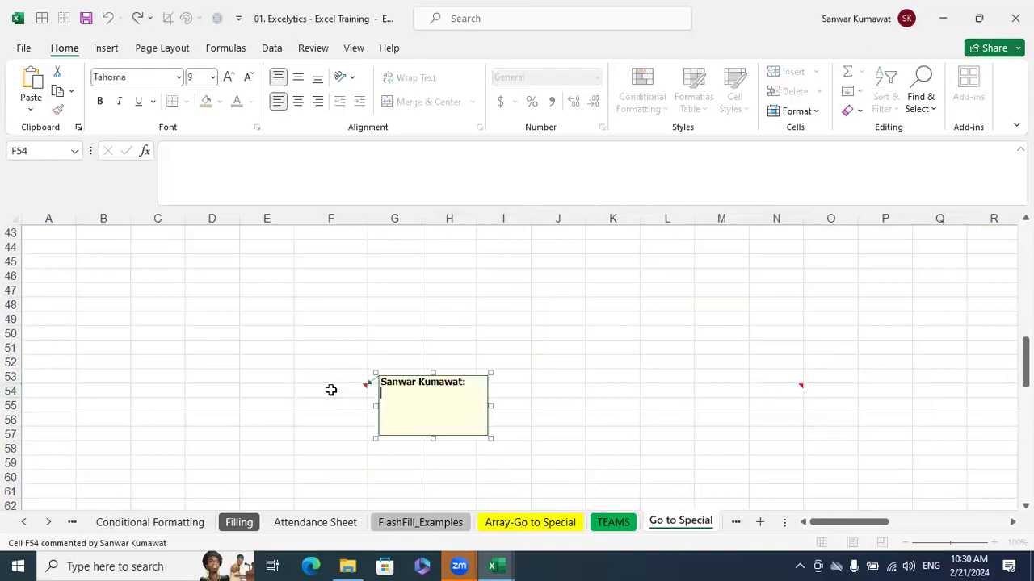
# Insert blank notes on a column M cell farther down the sheet and on cell H113
pyautogui.click(708, 415)
pyautogui.scroll(-5, 722, 439)
pyautogui.click(722, 439)
pyautogui.hotkey('shift', 'F2')
pyautogui.scroll(-14, 725, 436)
pyautogui.click(464, 429)
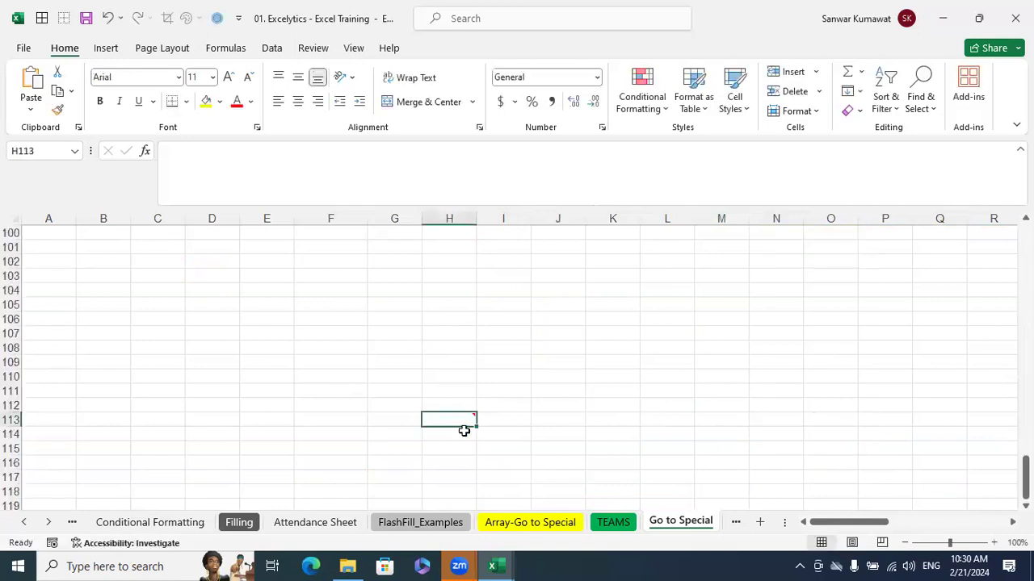
# Return to the top of the Go to Special sheet and select the noted cell I5
pyautogui.hotkey('shift', 'F2')
pyautogui.click(603, 349)
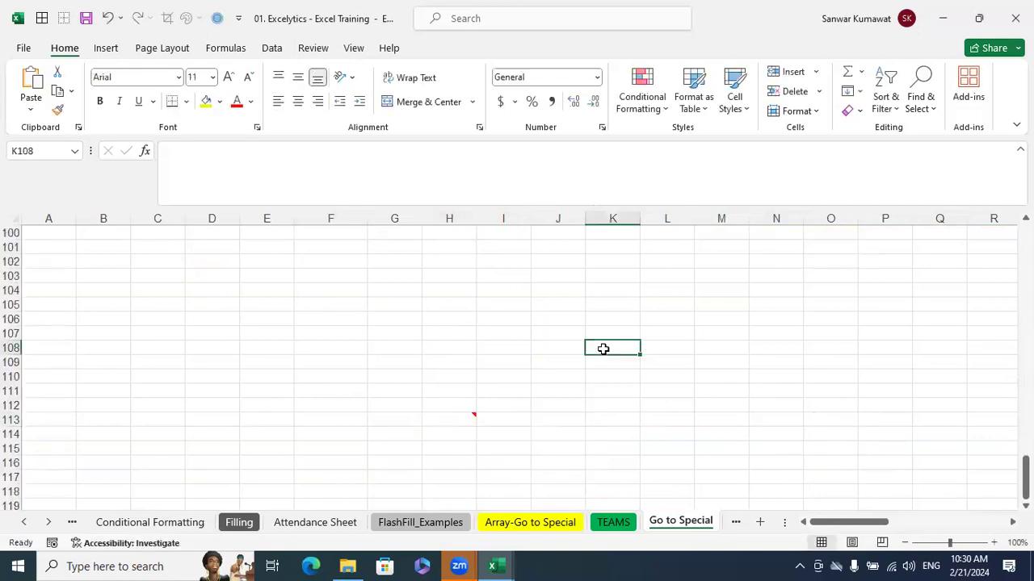
pyautogui.scroll(20, 603, 348)
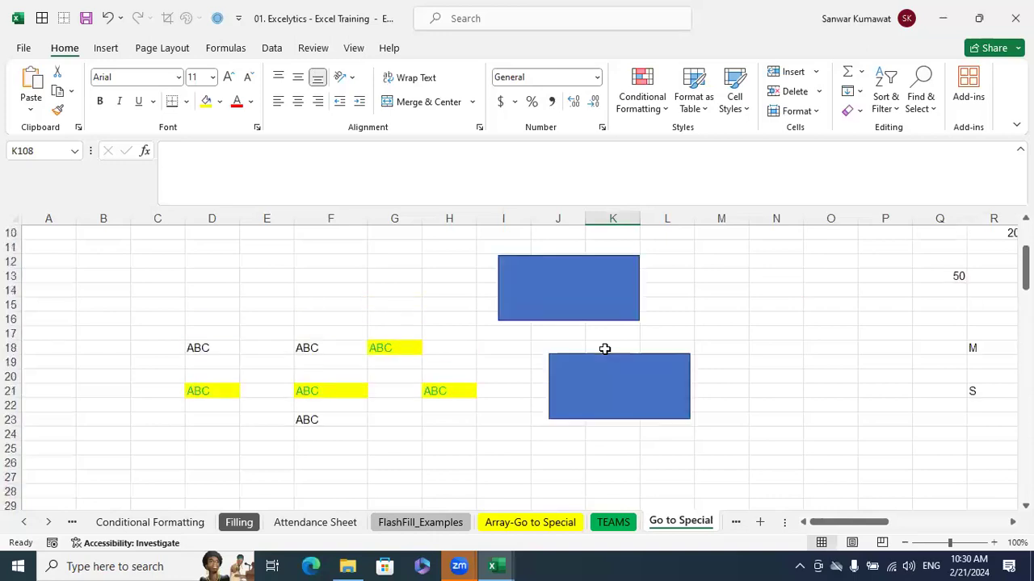
pyautogui.scroll(3, 605, 351)
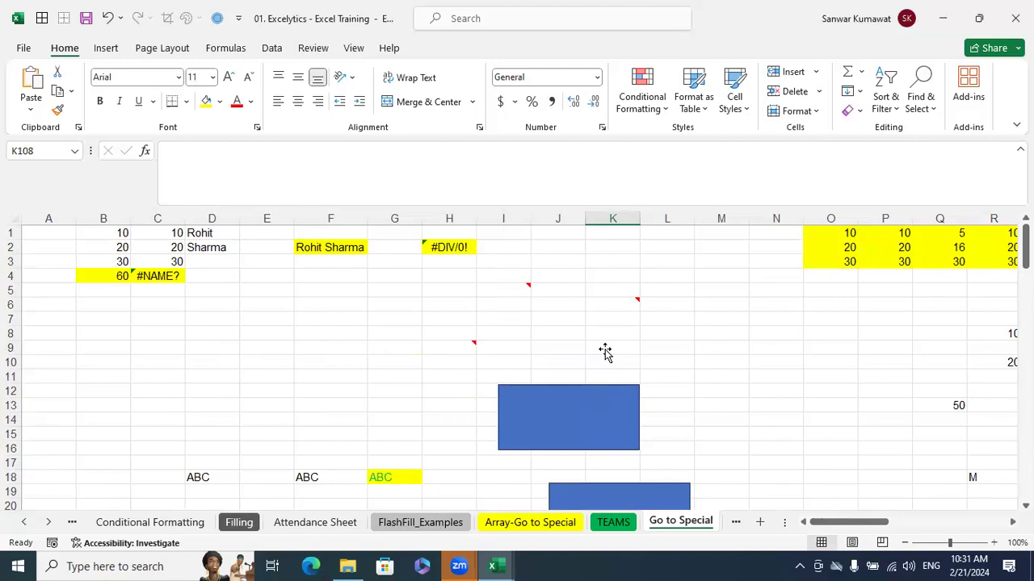
pyautogui.click(525, 289)
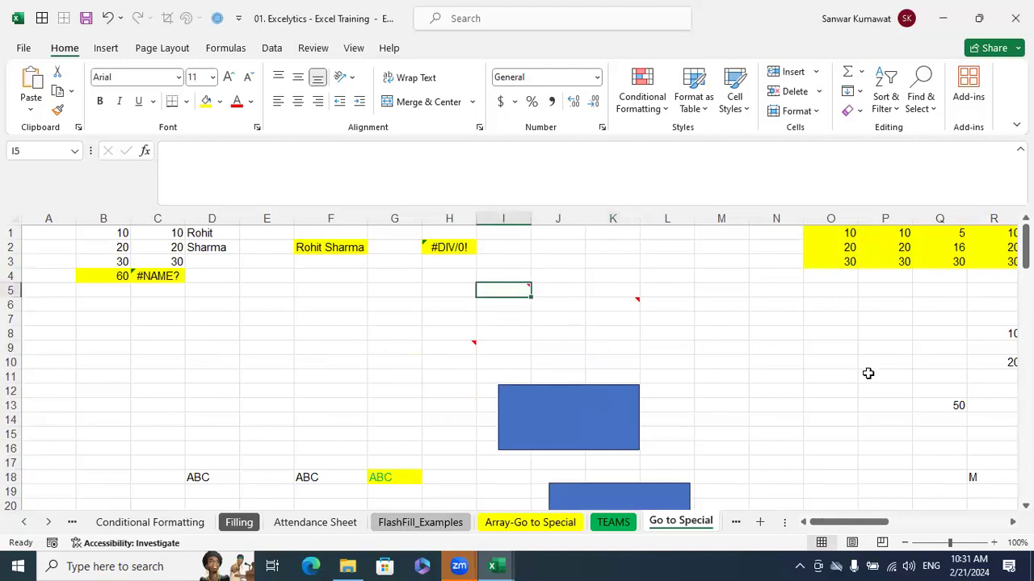
# Enter BAC in cell M8 and delete that text again
pyautogui.click(723, 335)
pyautogui.write('BAC')
pyautogui.press('Return')
pyautogui.click(736, 331)
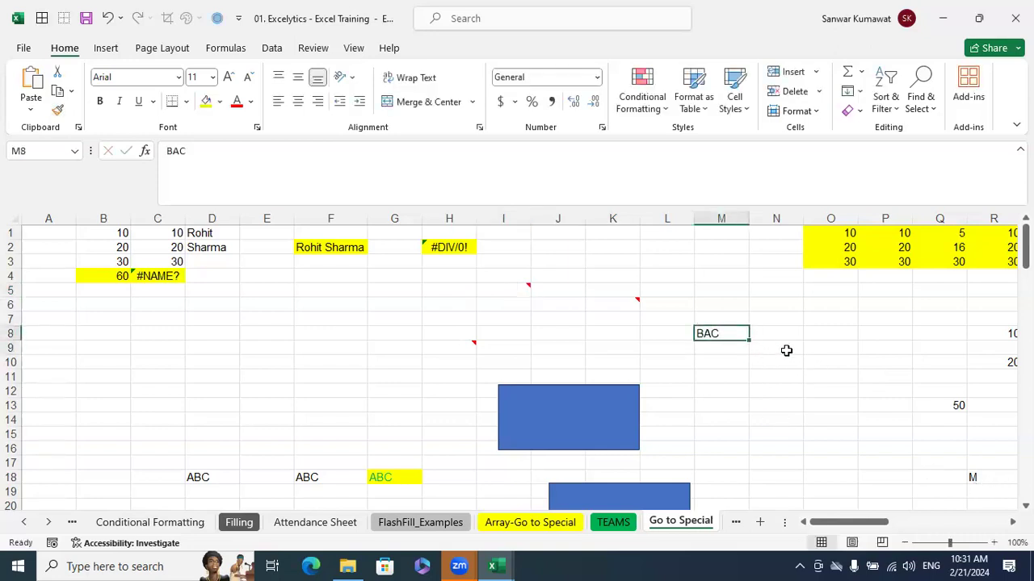
pyautogui.press('Delete')
# Delete the comment on cell I5
pyautogui.click(523, 291)
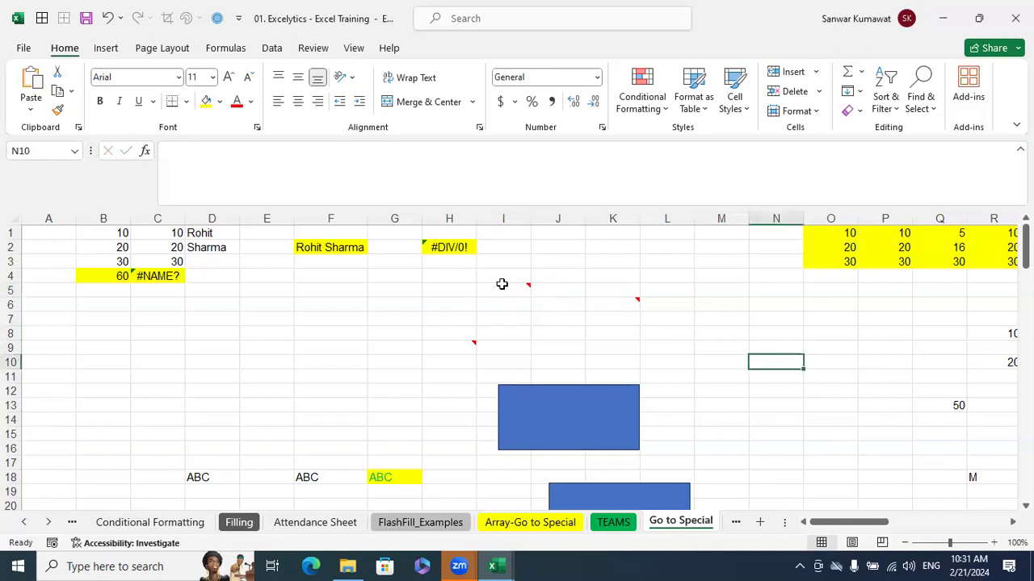
pyautogui.moveTo(501, 288)
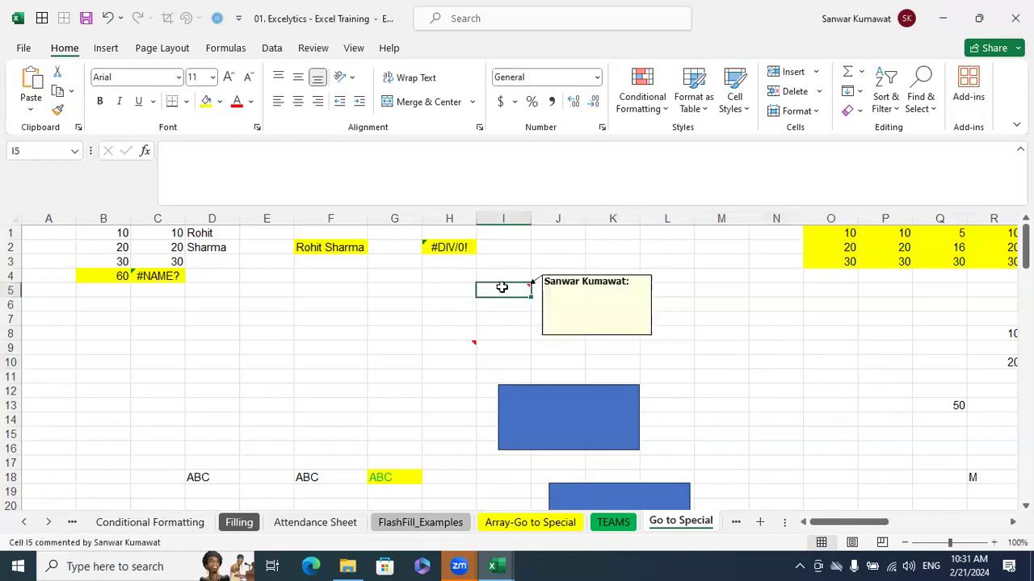
pyautogui.rightClick(503, 293)
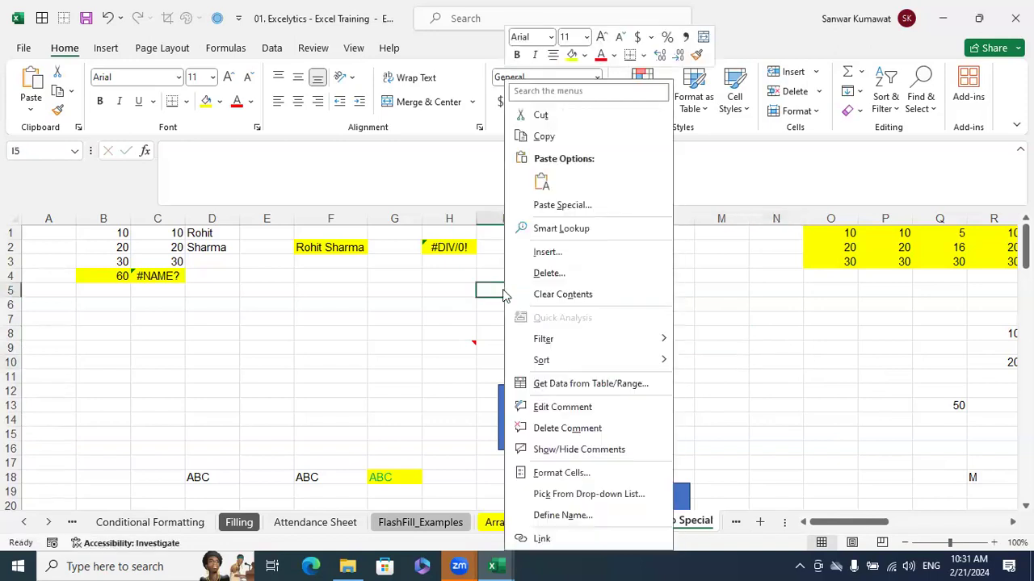
pyautogui.click(570, 429)
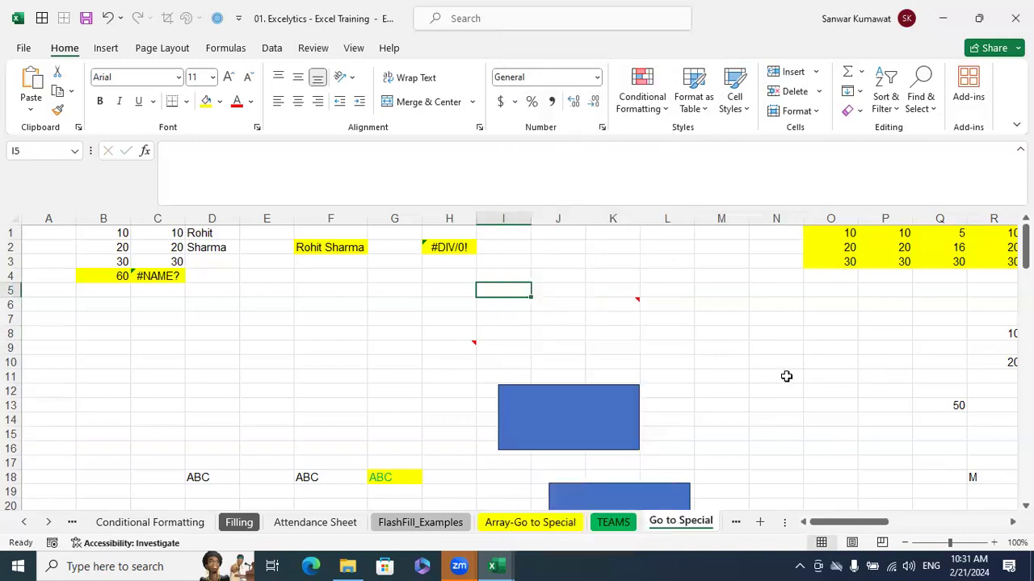
# Insert a blank note on cell A1048576 in the last row of the sheet
pyautogui.click(786, 376)
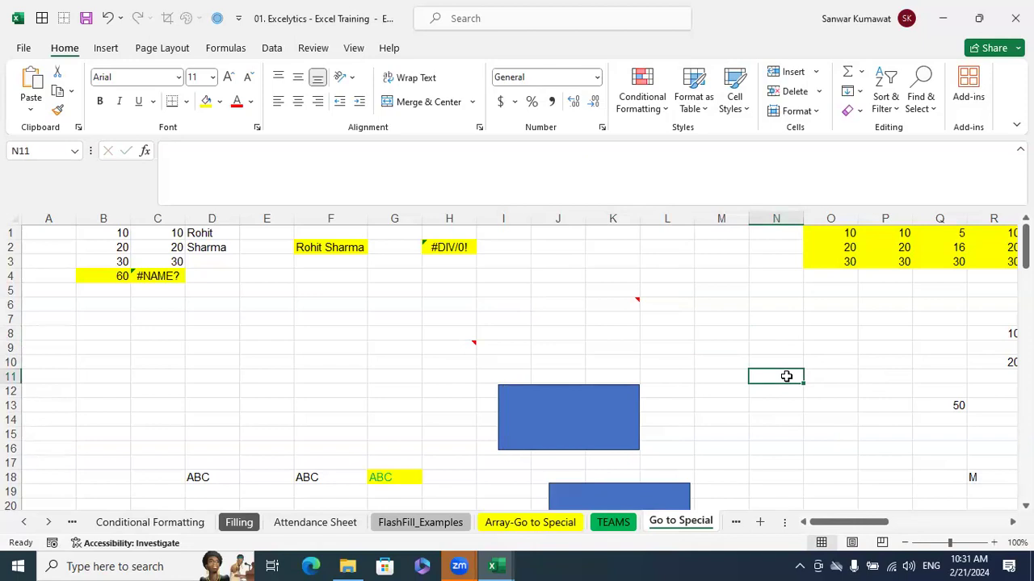
pyautogui.scroll(-9, 334, 431)
pyautogui.click(335, 432)
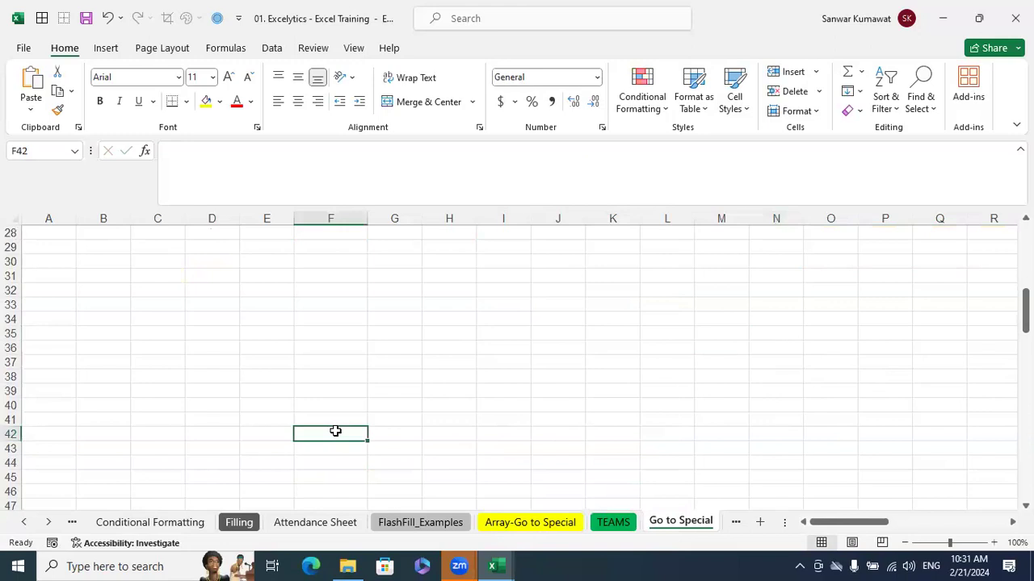
pyautogui.hotkey('ctrl', 'Down')
pyautogui.hotkey('ctrl', 'Left')
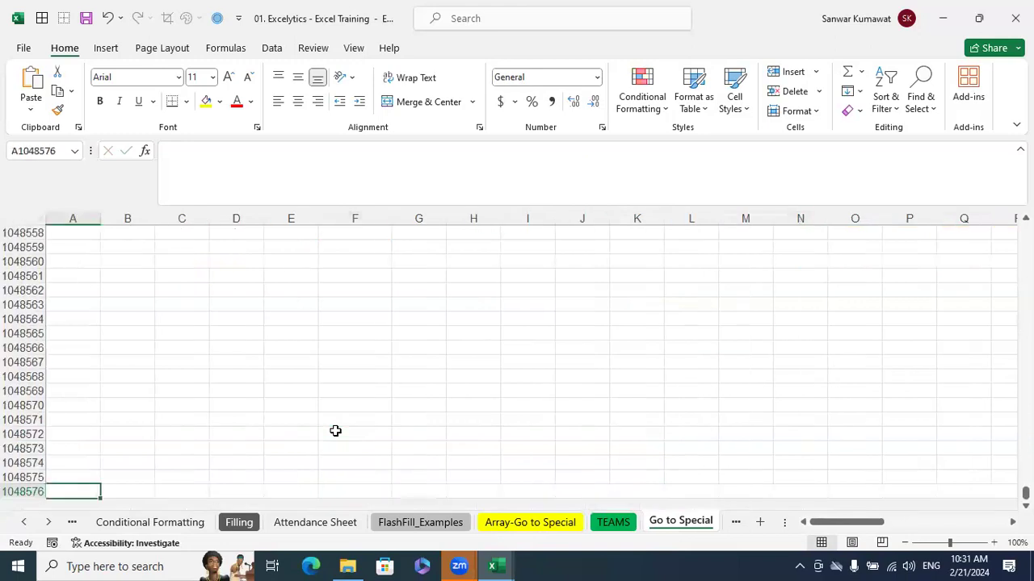
pyautogui.hotkey('shift', 'F2')
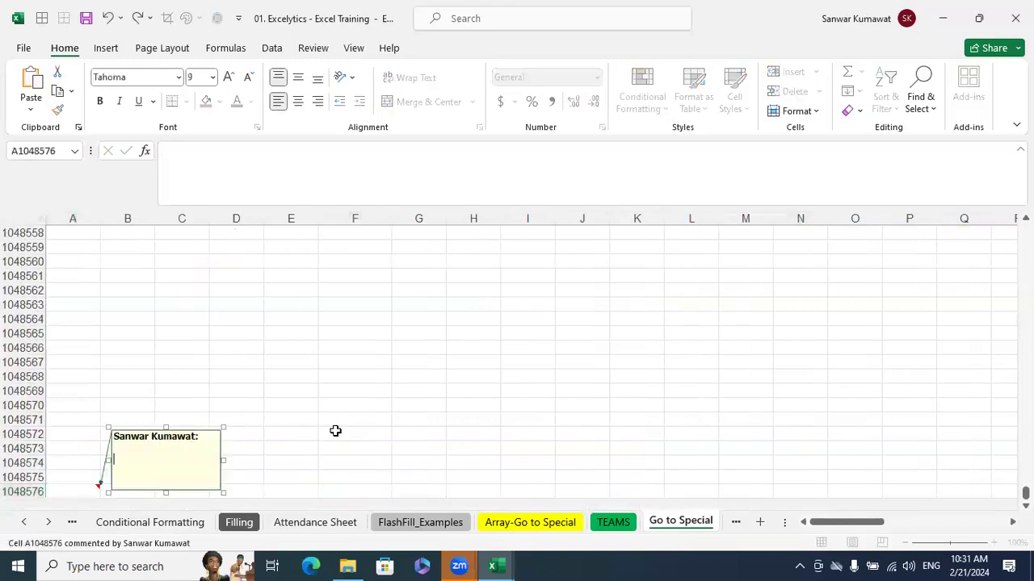
pyautogui.click(456, 345)
# Insert a blank note on cell K1048476
pyautogui.scroll(20, 557, 280)
pyautogui.click(632, 345)
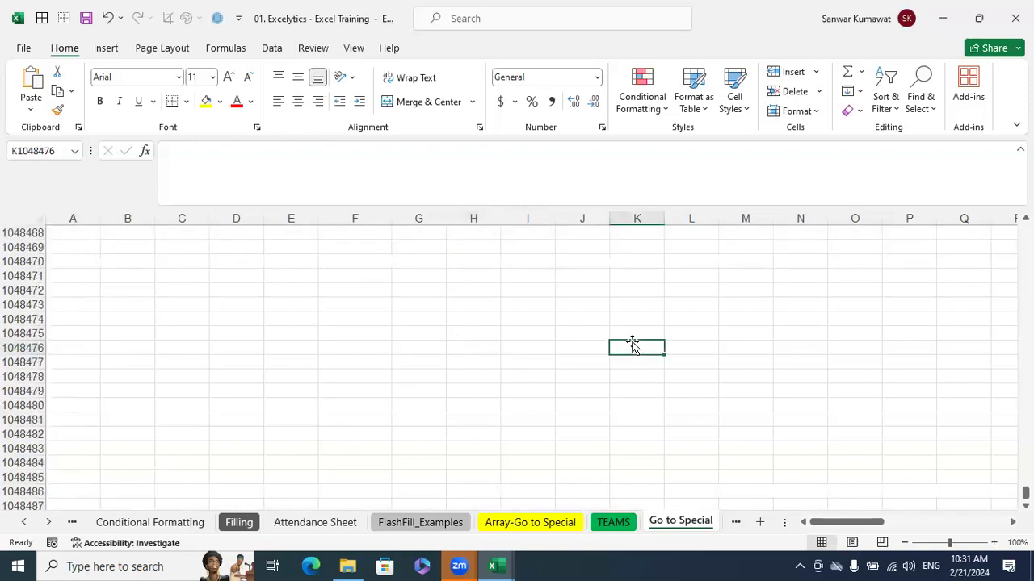
pyautogui.hotkey('shift', 'F2')
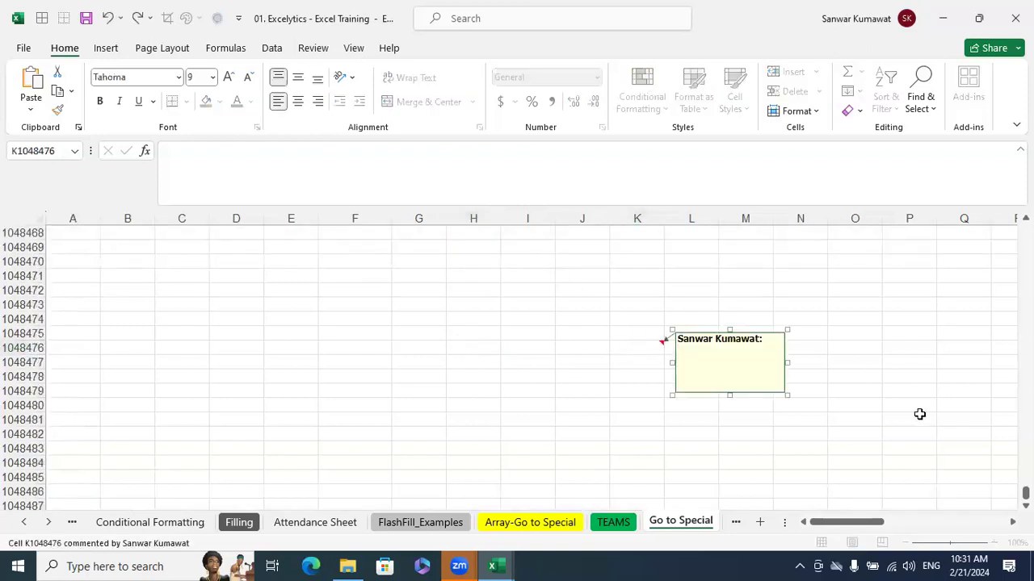
# Insert a blank note on cell XFA1048479 near the sheet's last column
pyautogui.click(920, 414)
pyautogui.hotkey('ctrl', 'Right')
pyautogui.press('Left')
pyautogui.press('Left')
pyautogui.press('Left')
pyautogui.press('Up')
pyautogui.press('Up')
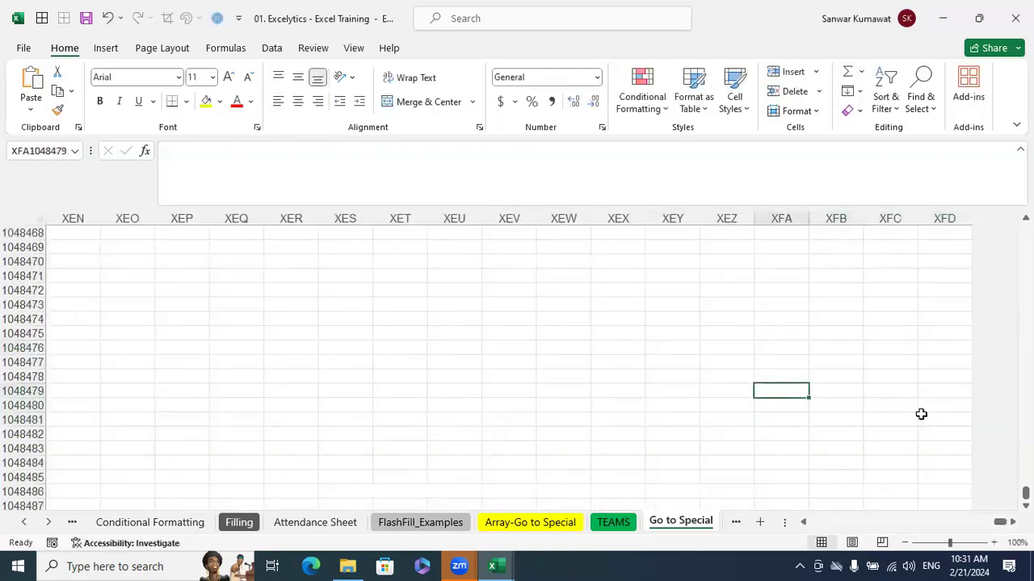
pyautogui.hotkey('shift', 'F2')
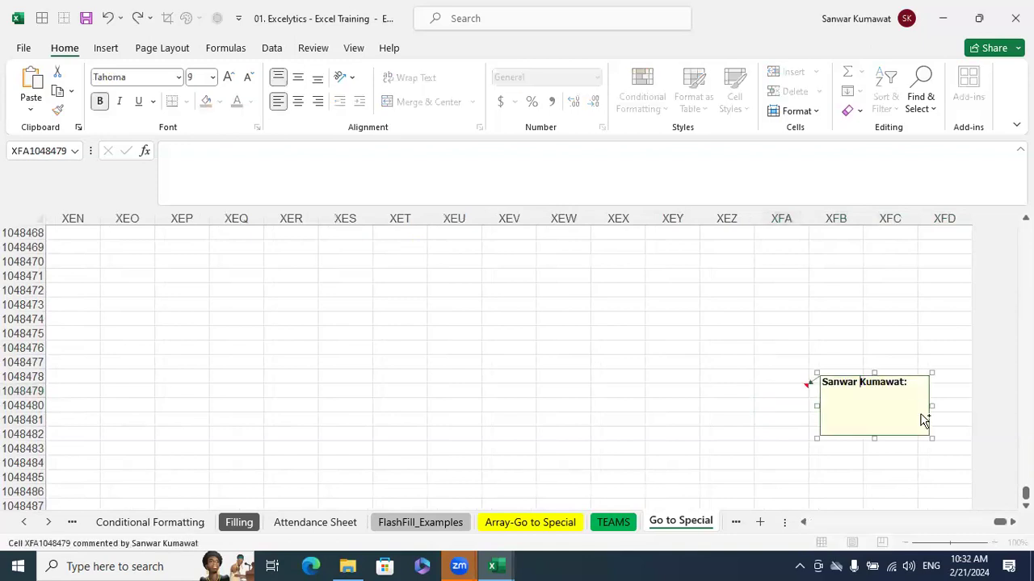
pyautogui.click(789, 390)
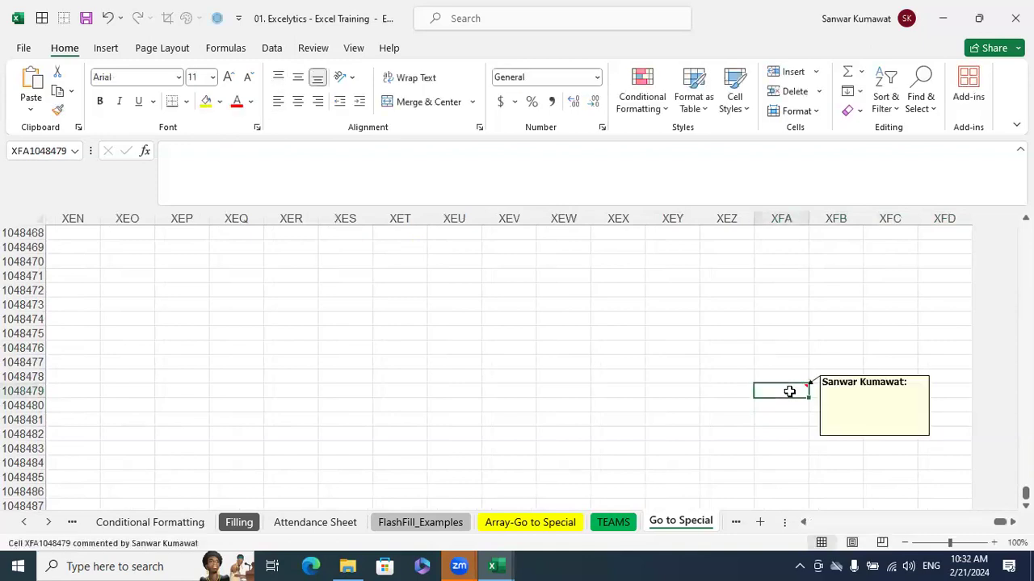
# Go back to the first rows of the sheet and look over the sample data from column V back to column A
pyautogui.hotkey('ctrl', 'Up')
pyautogui.hotkey('ctrl', 'Left')
pyautogui.hotkey('ctrl', 'Left')
pyautogui.hotkey('ctrl', 'Left')
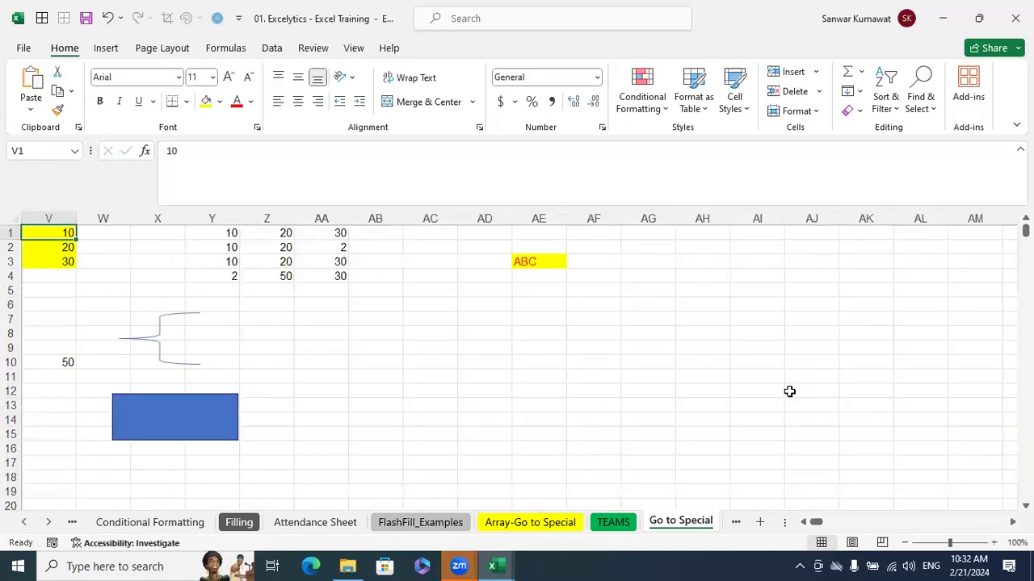
pyautogui.click(796, 375)
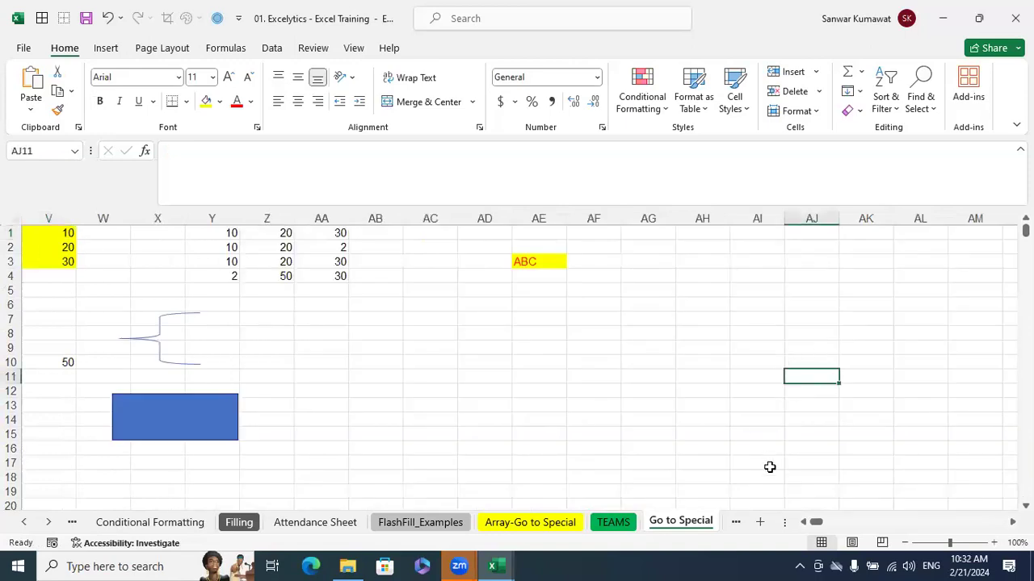
pyautogui.scroll(-6, 848, 432)
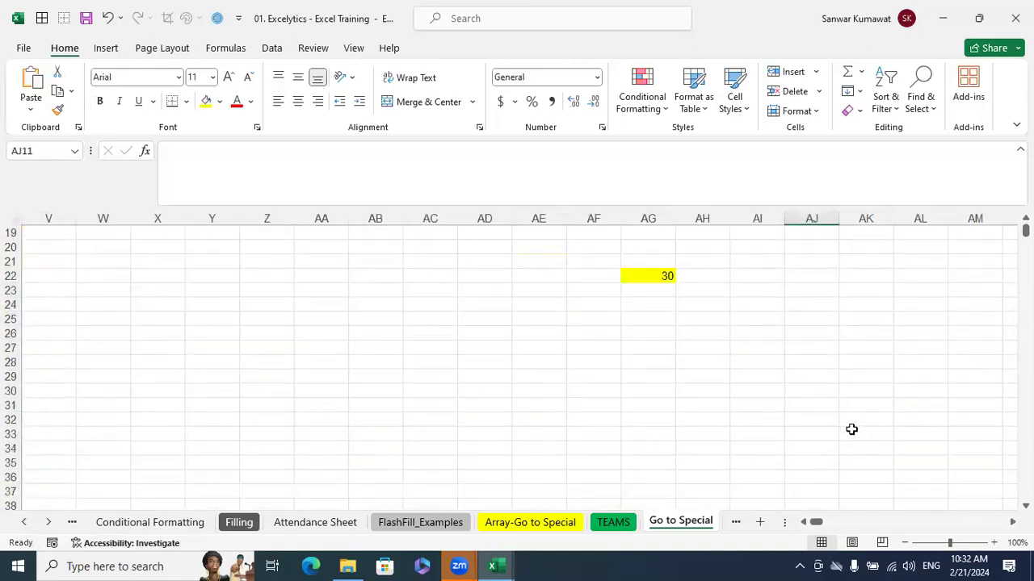
pyautogui.scroll(6, 851, 430)
pyautogui.moveTo(817, 524); pyautogui.dragTo(809, 523)
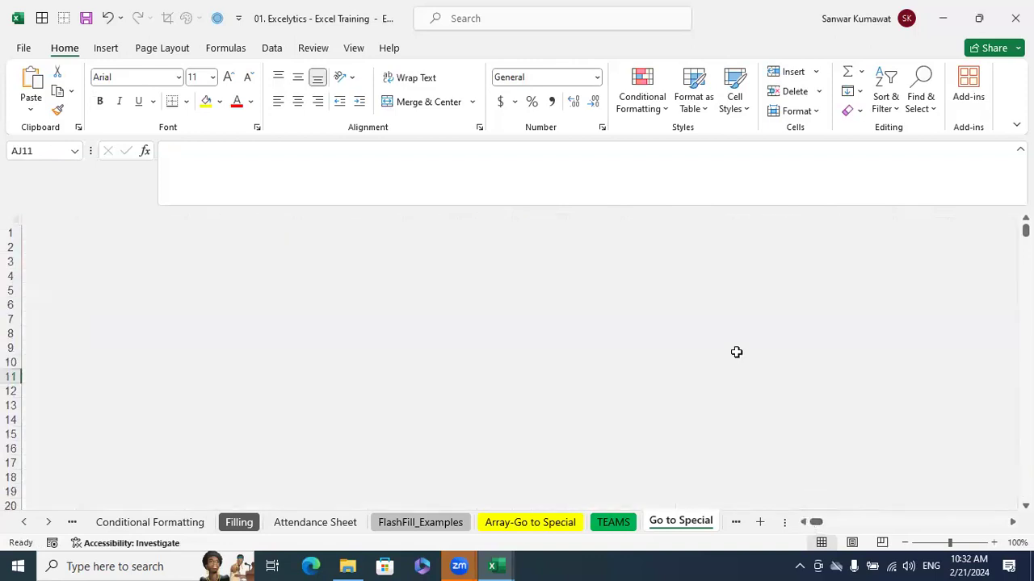
pyautogui.scroll(-6, 737, 353)
pyautogui.scroll(6, 736, 355)
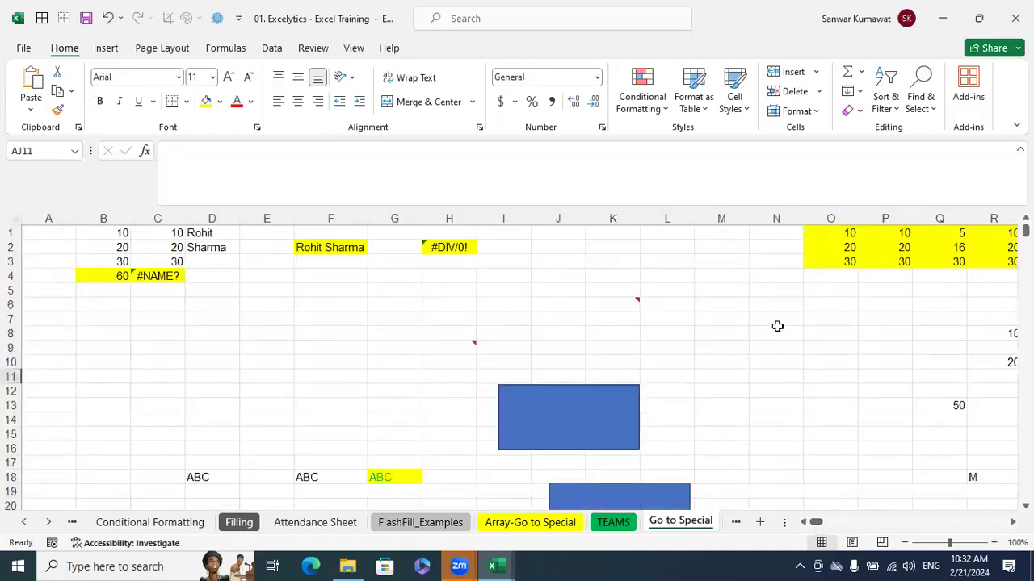
pyautogui.click(863, 434)
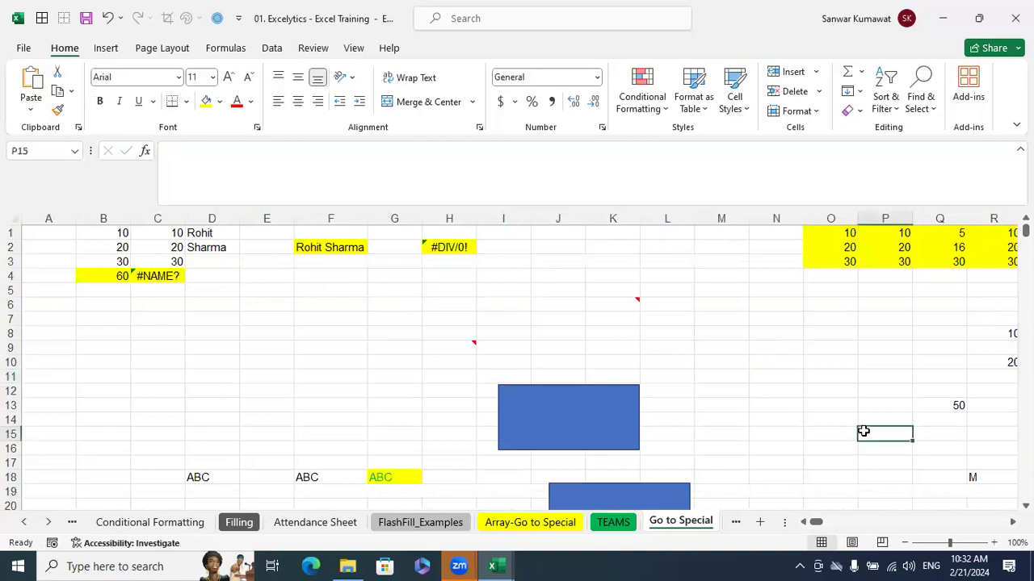
# Insert a blank note on cell XEY1048503 near the far corner of the sheet
pyautogui.hotkey('ctrl', 'End')
pyautogui.click(840, 399)
pyautogui.scroll(-4, 712, 396)
pyautogui.scroll(-7, 712, 397)
pyautogui.click(842, 365)
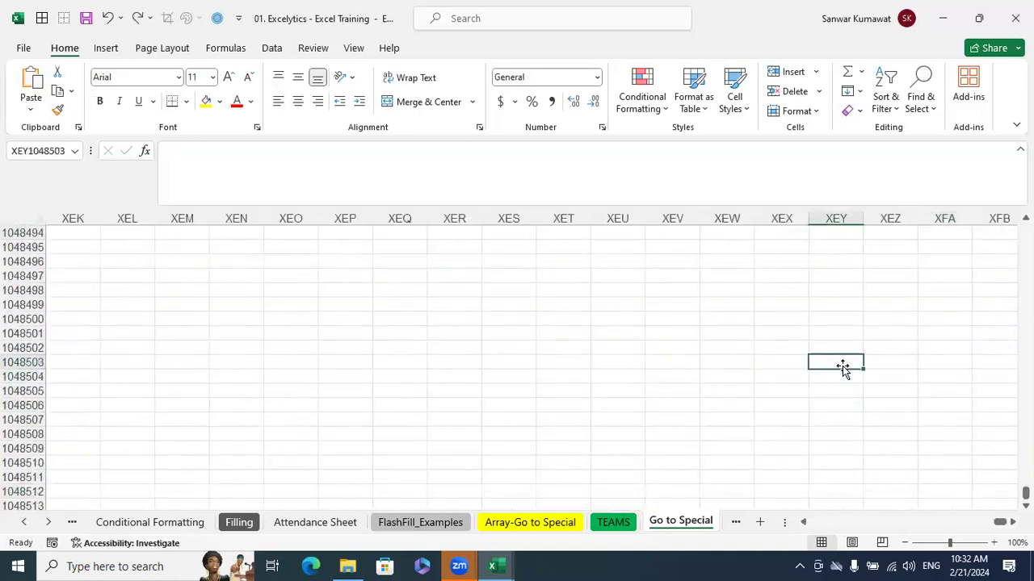
pyautogui.hotkey('shift', 'F2')
pyautogui.click(720, 348)
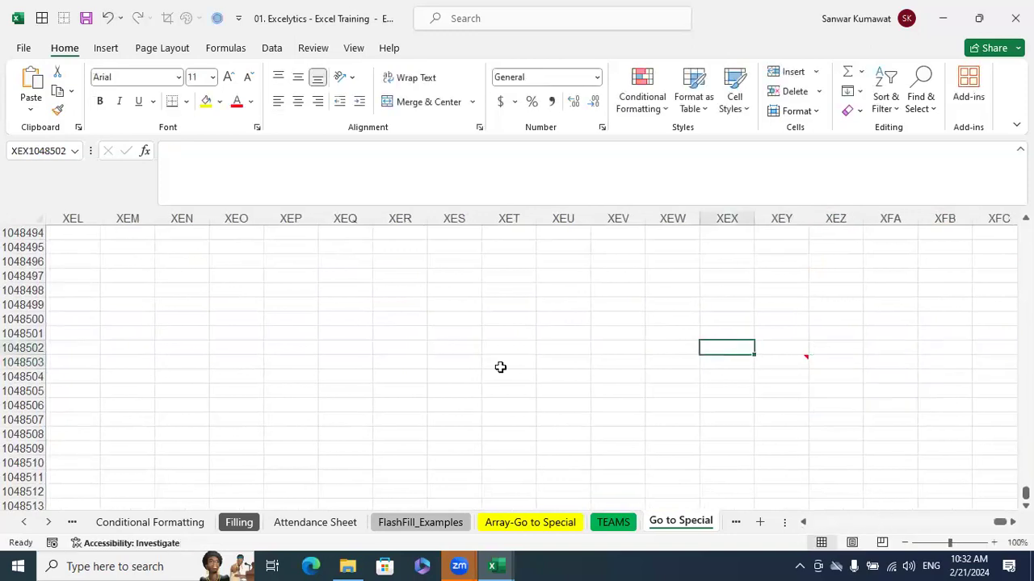
# Jump back to cell A1 by its reference and select cell L12
pyautogui.click(44, 150)
pyautogui.write('A1')
pyautogui.press('Return')
pyautogui.click(672, 388)
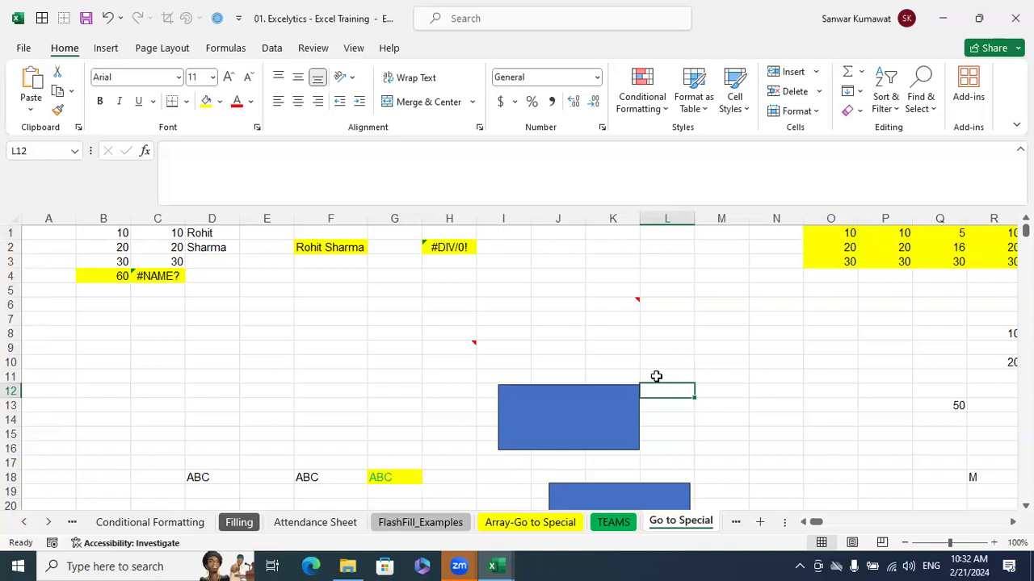
# Clear the comments from the entire sheet and undo that clearing
pyautogui.click(853, 110)
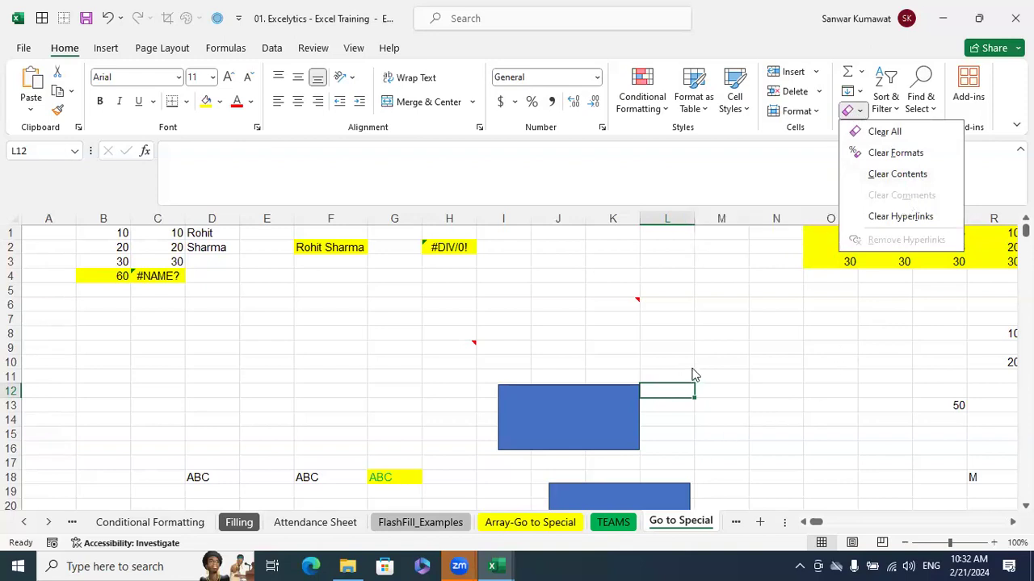
pyautogui.press('Escape')
pyautogui.click(13, 215)
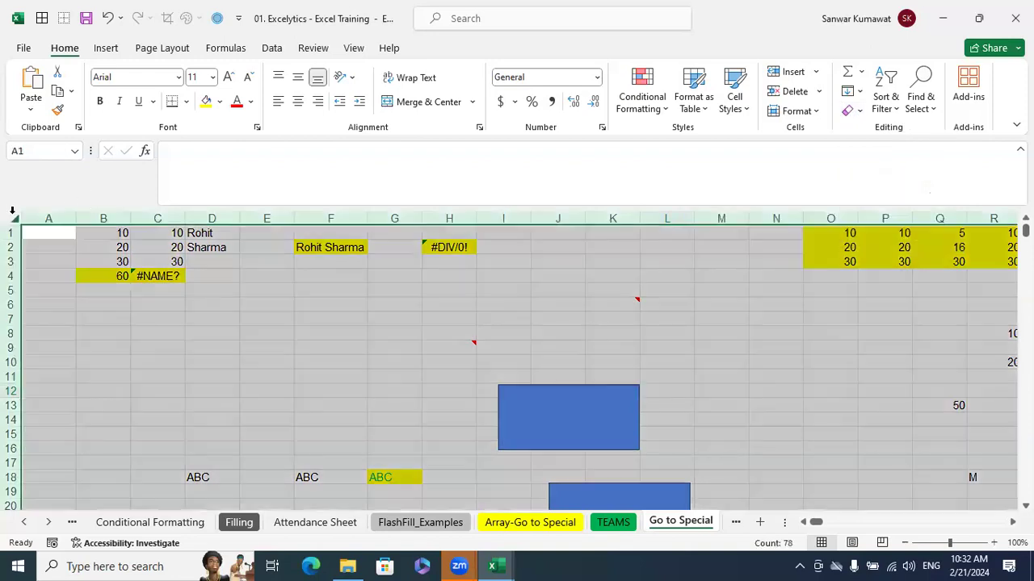
pyautogui.click(852, 110)
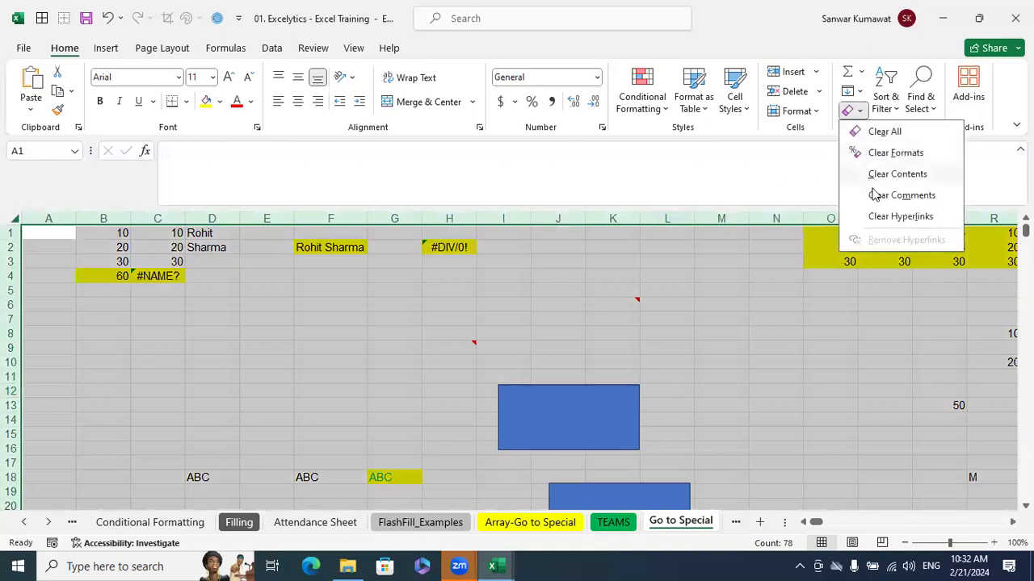
pyautogui.click(882, 197)
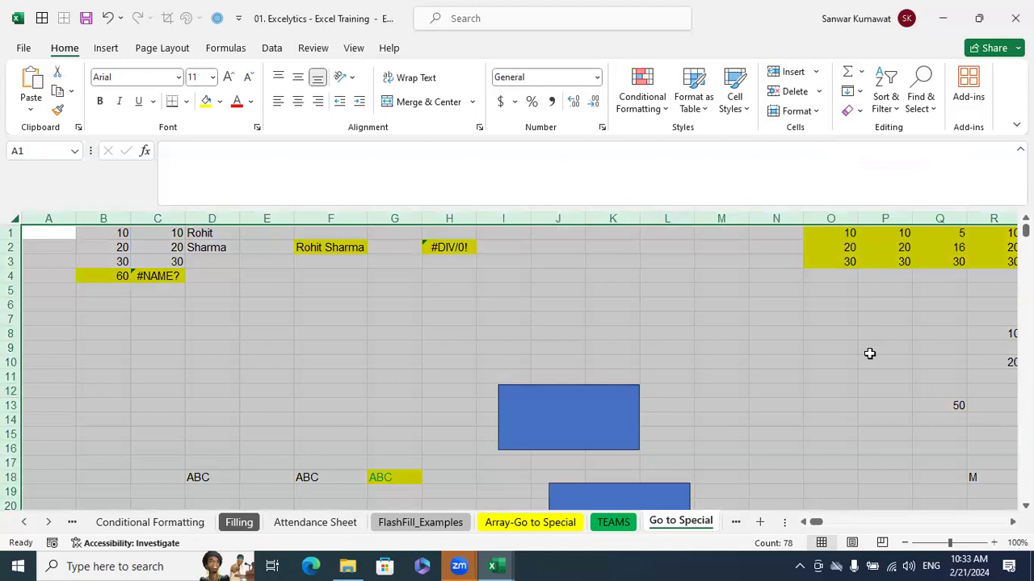
pyautogui.moveTo(861, 367); pyautogui.dragTo(857, 370)
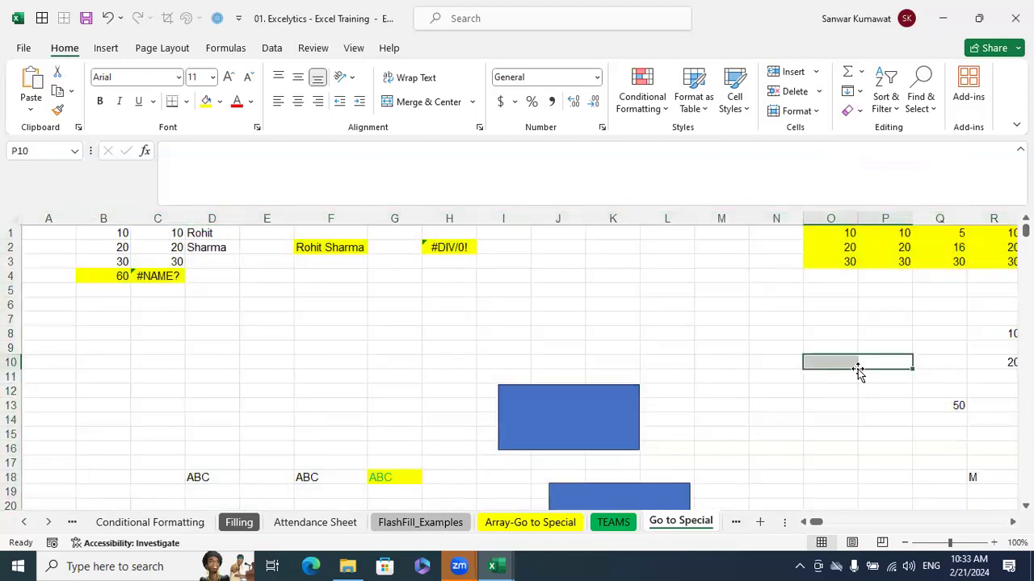
pyautogui.hotkey('ctrl', 'z')
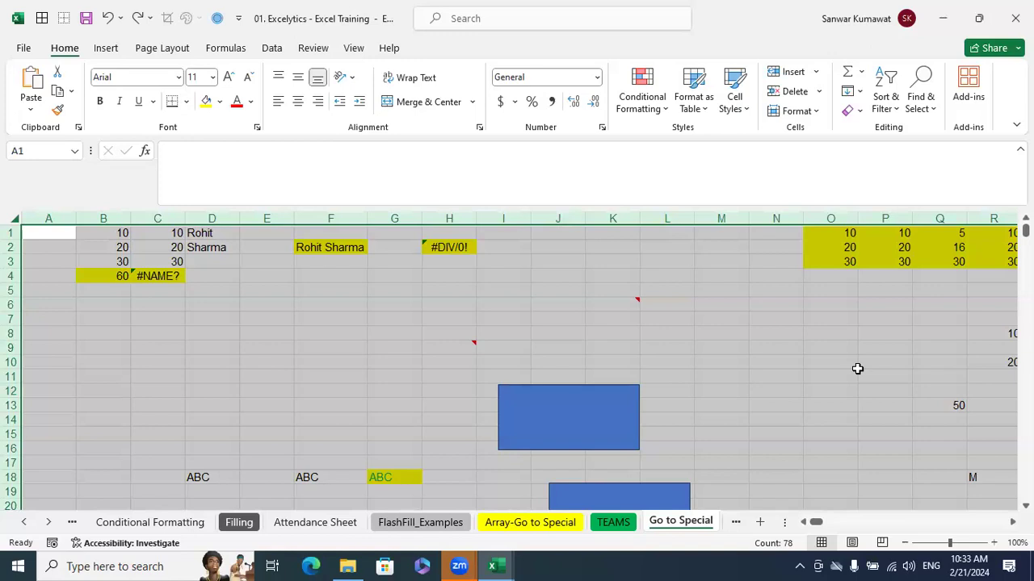
# Select cell B4 to inspect its formula
pyautogui.click(250, 301)
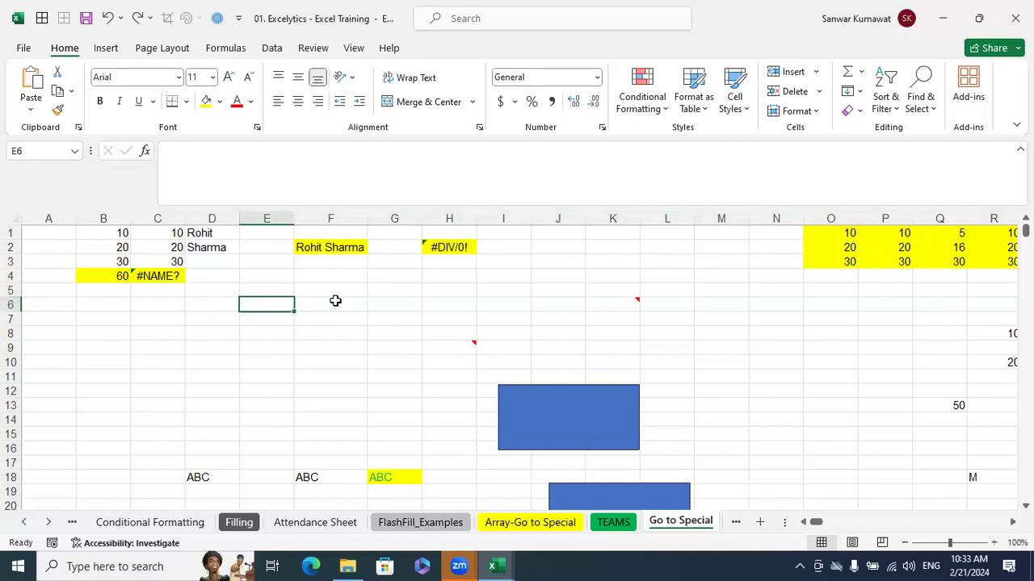
pyautogui.click(126, 277)
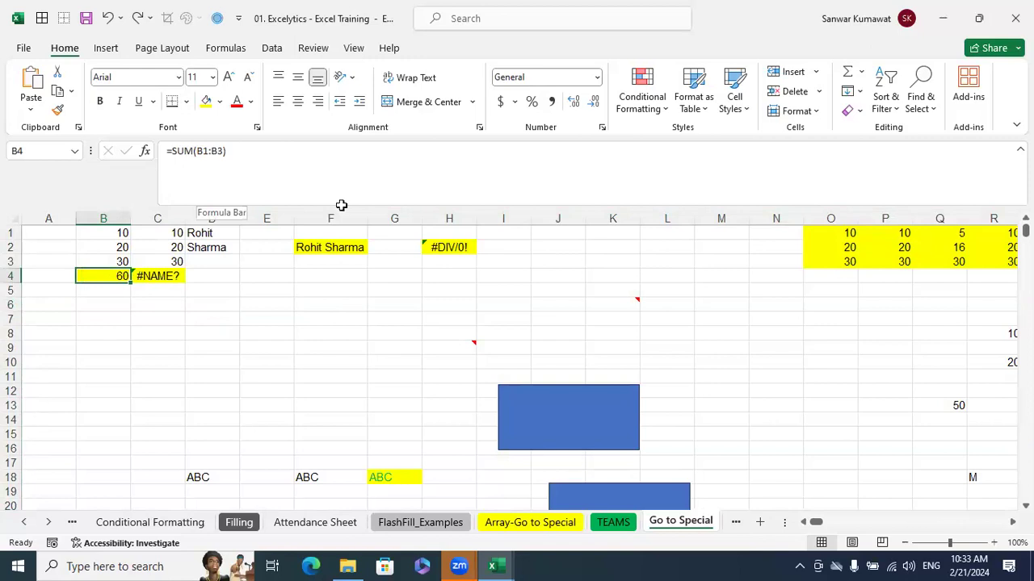
# Copy the values of B1:B3 to K1:K3 and total them in K4 with a SUM formula
pyautogui.moveTo(105, 230); pyautogui.dragTo(116, 260)
pyautogui.hotkey('ctrl', 'c')
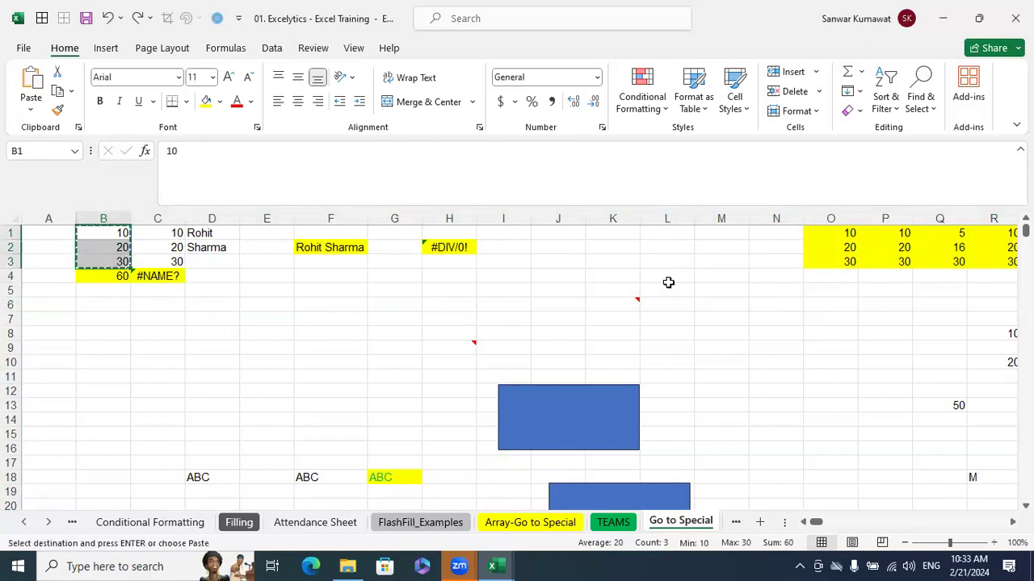
pyautogui.click(612, 233)
pyautogui.hotkey('ctrl', 'v')
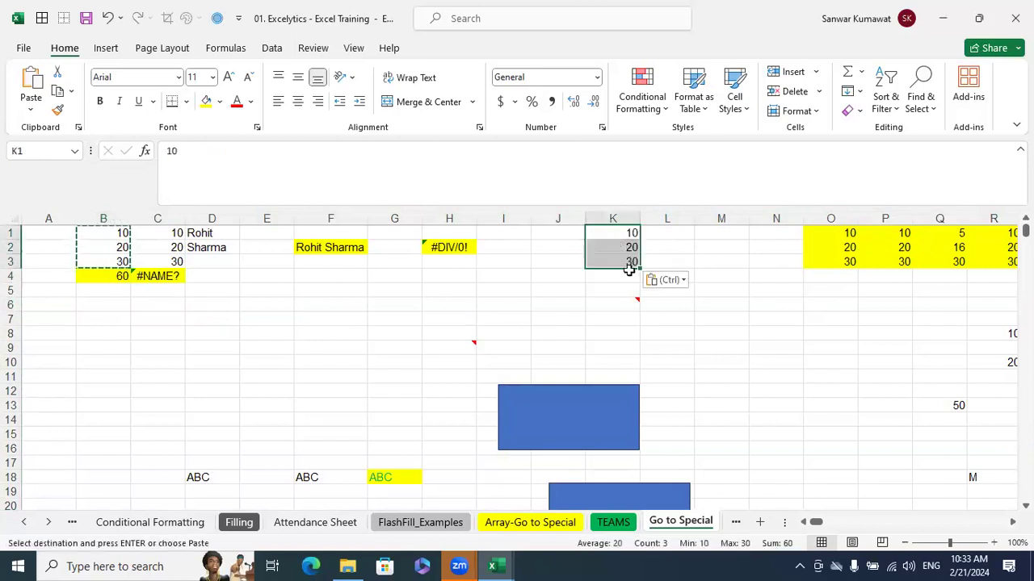
pyautogui.click(632, 275)
pyautogui.hotkey('alt', '=')
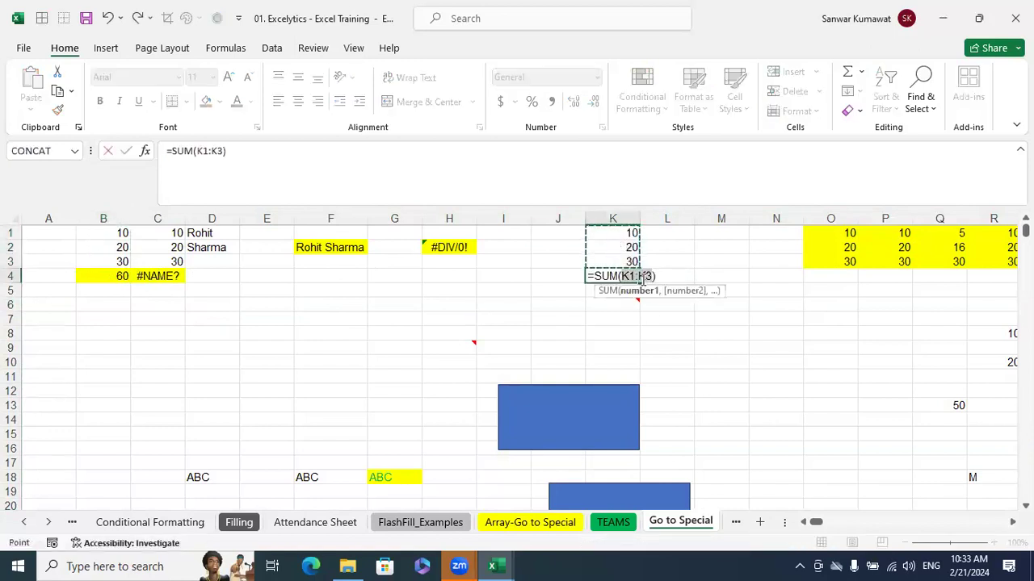
pyautogui.press('Return')
# Copy K1:K4 and paste it as values only into F6:F9 and M6:M9
pyautogui.click(630, 236)
pyautogui.moveTo(625, 248); pyautogui.dragTo(631, 274)
pyautogui.hotkey('ctrl', 'c')
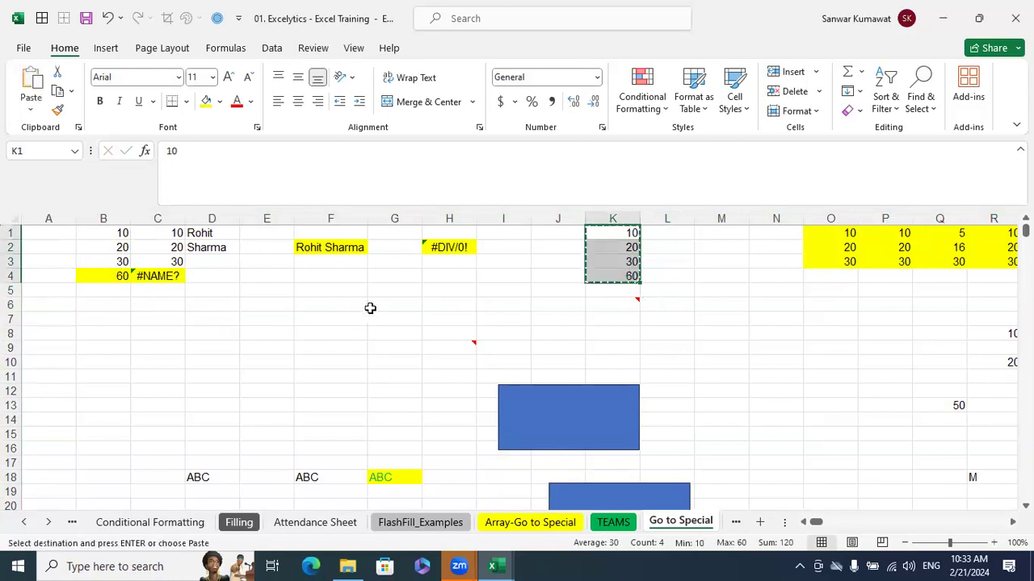
pyautogui.click(347, 304)
pyautogui.hotkey('ctrl', 'v')
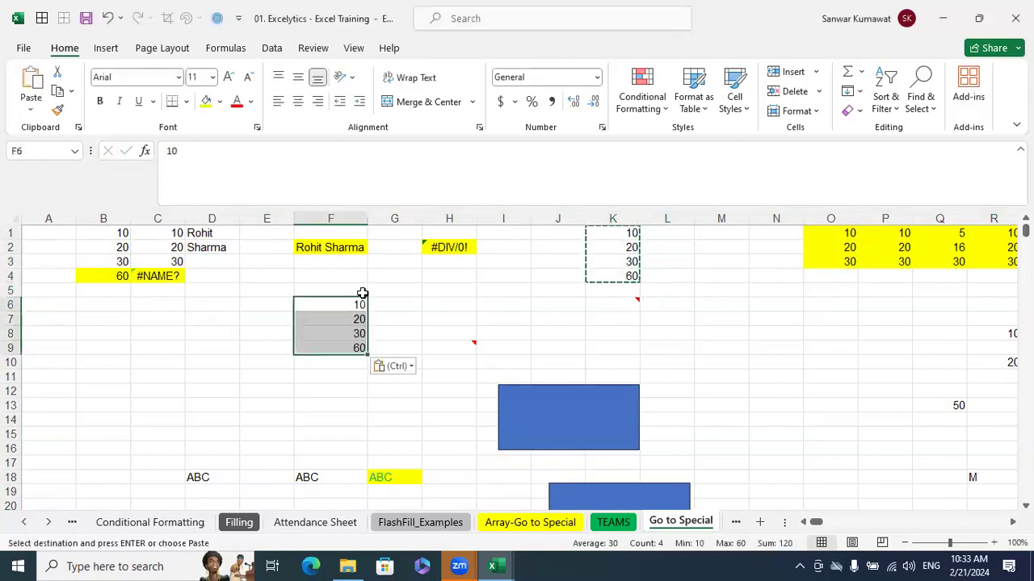
pyautogui.click(726, 307)
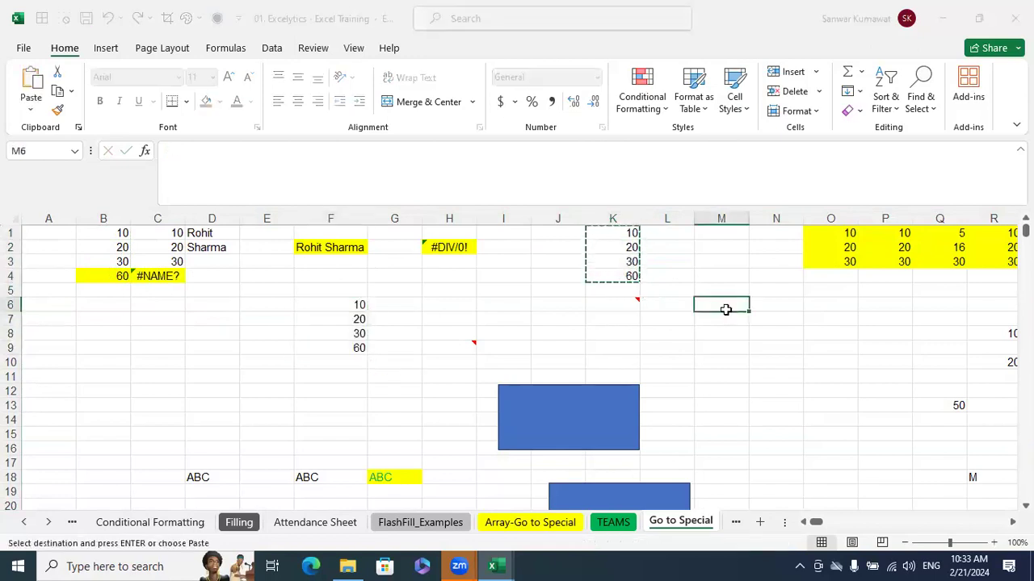
pyautogui.press('Return')
pyautogui.click(803, 323)
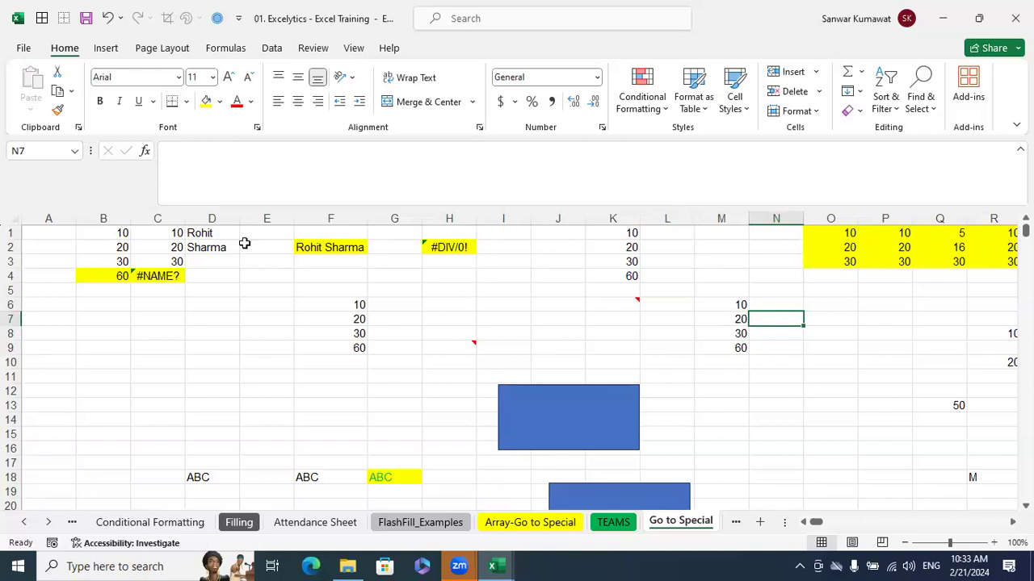
# Inspect cells B4, K4, F9 and M9 to see which totals are formulas and which are constants
pyautogui.click(122, 277)
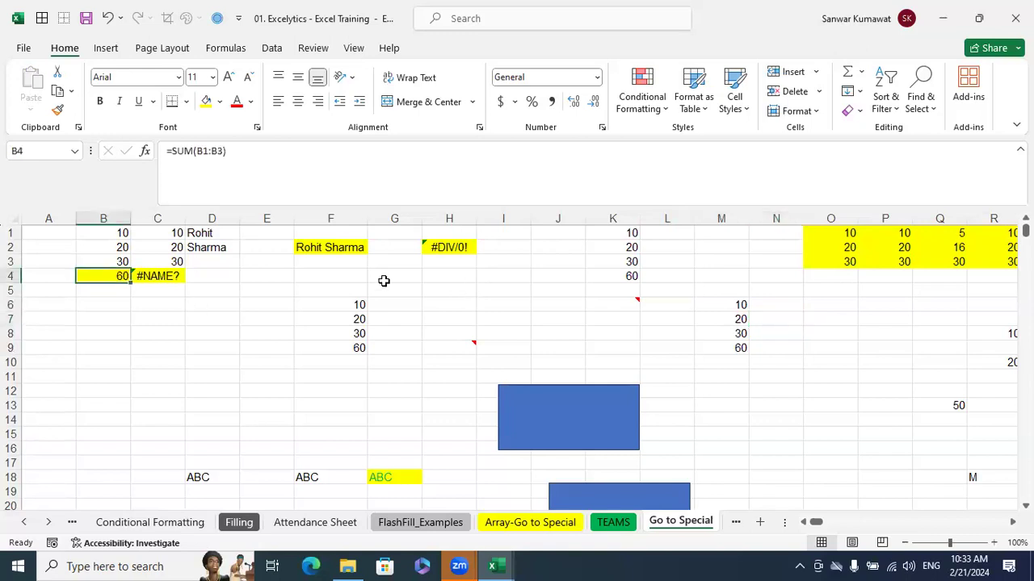
pyautogui.click(614, 279)
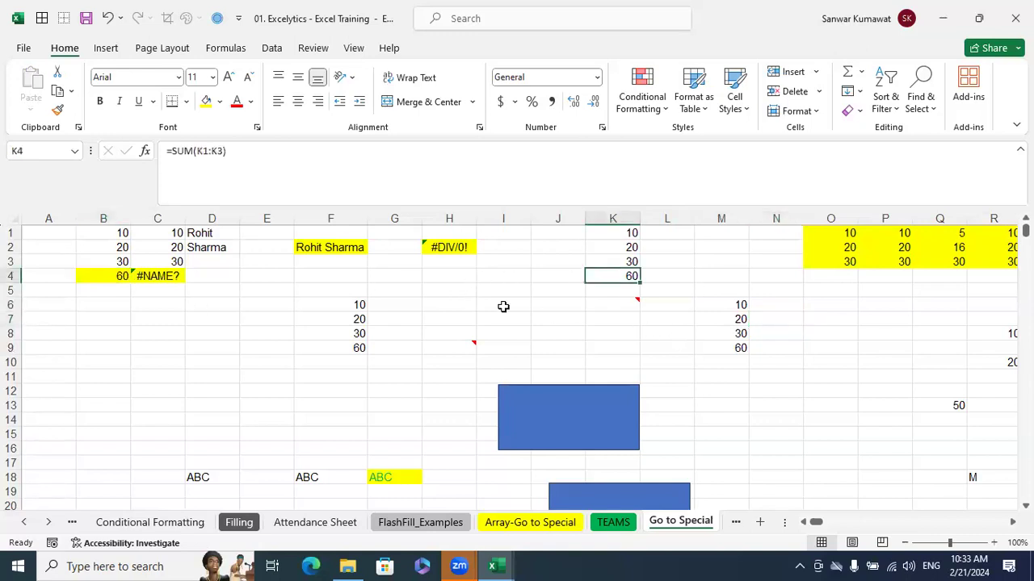
pyautogui.click(358, 349)
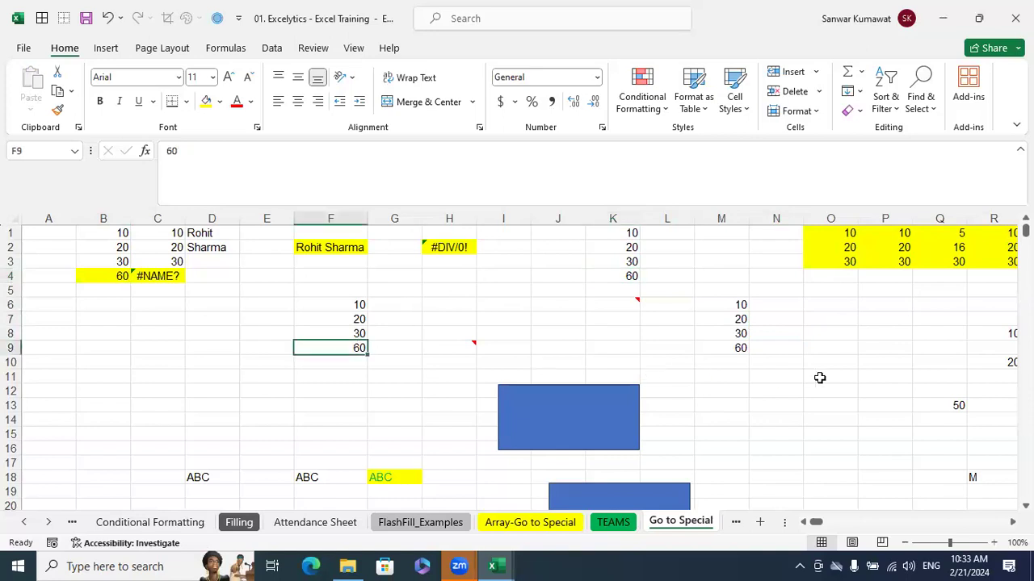
pyautogui.click(739, 348)
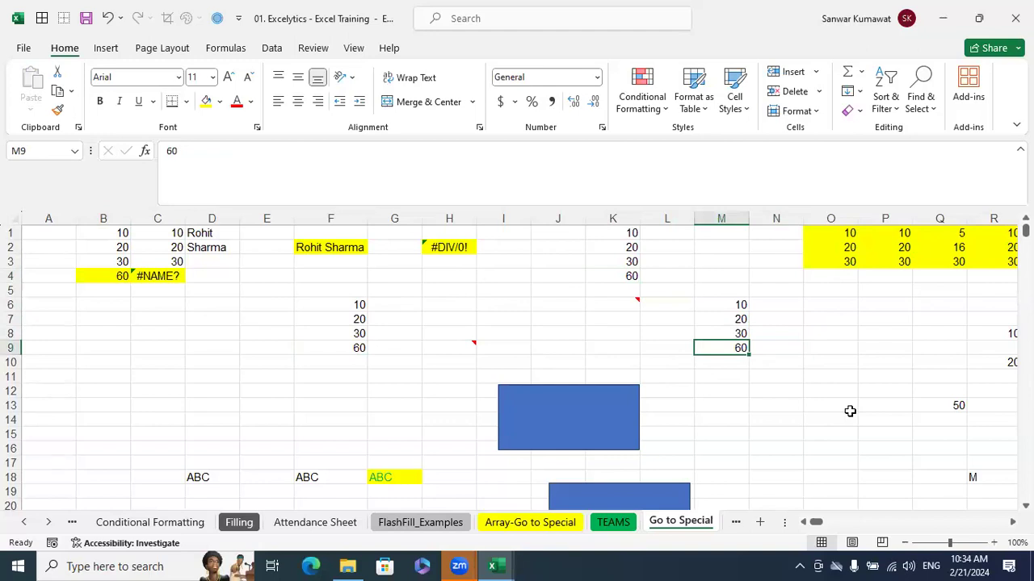
pyautogui.click(96, 274)
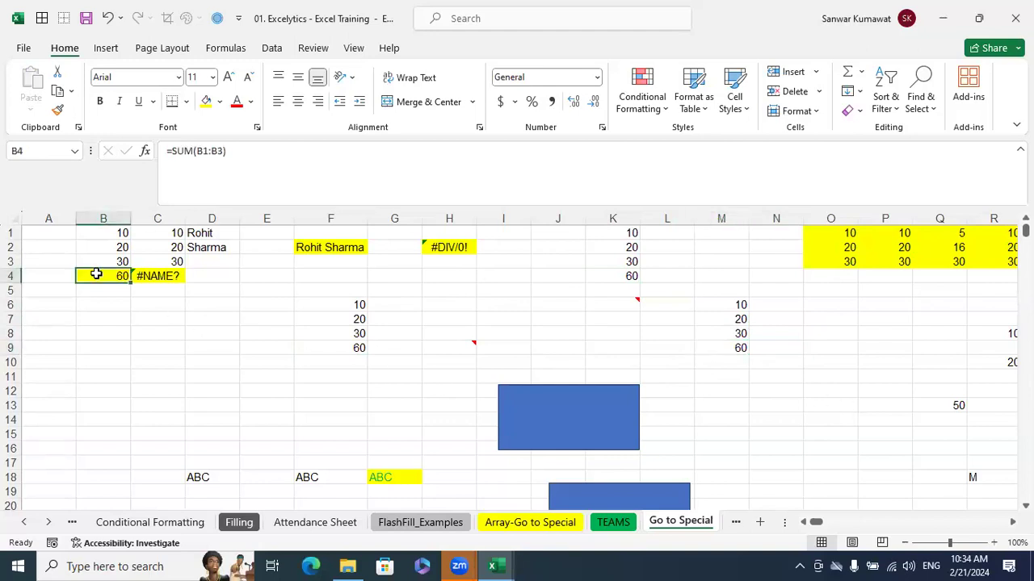
pyautogui.click(614, 277)
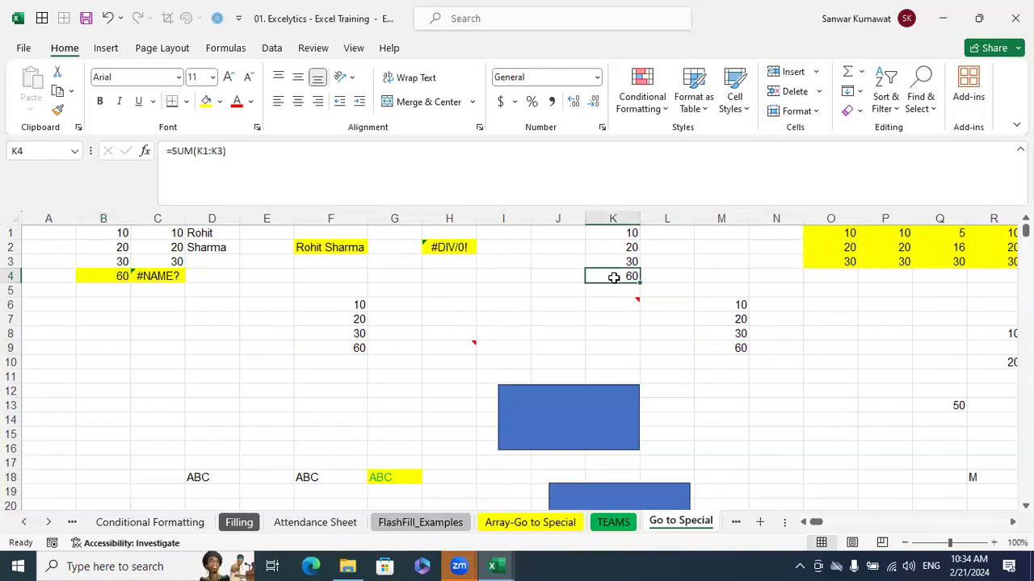
pyautogui.click(349, 346)
pyautogui.click(737, 350)
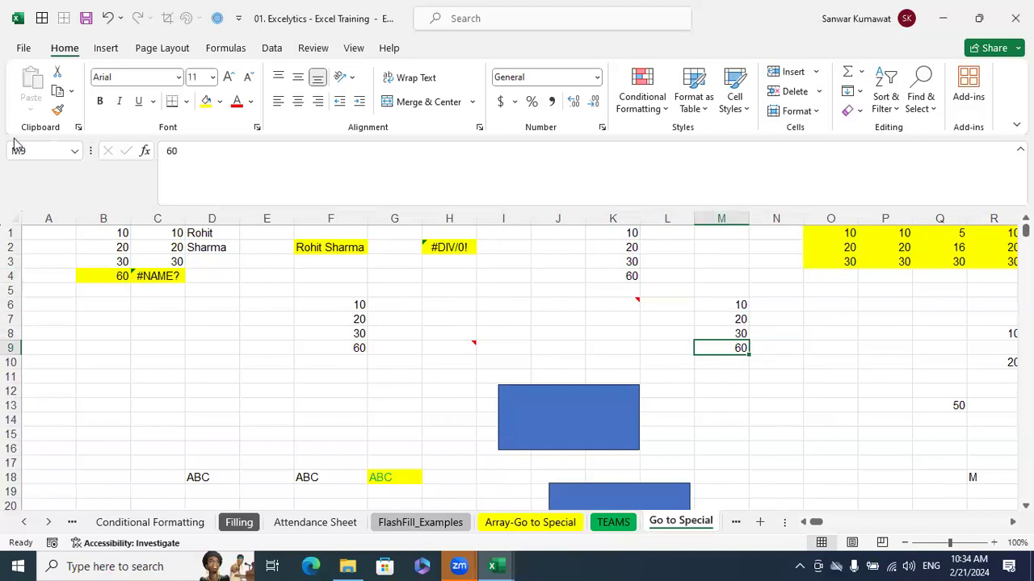
# Select the whole sheet, turn on Show Formulas to view the formulas in the cells, and turn it off again
pyautogui.click(13, 218)
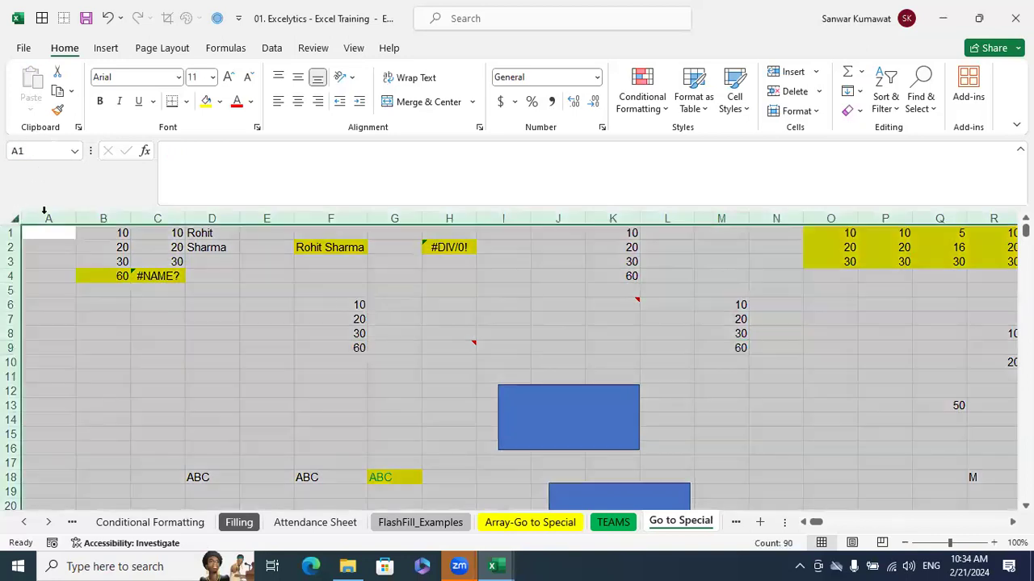
pyautogui.hotkey('alt', 'm')
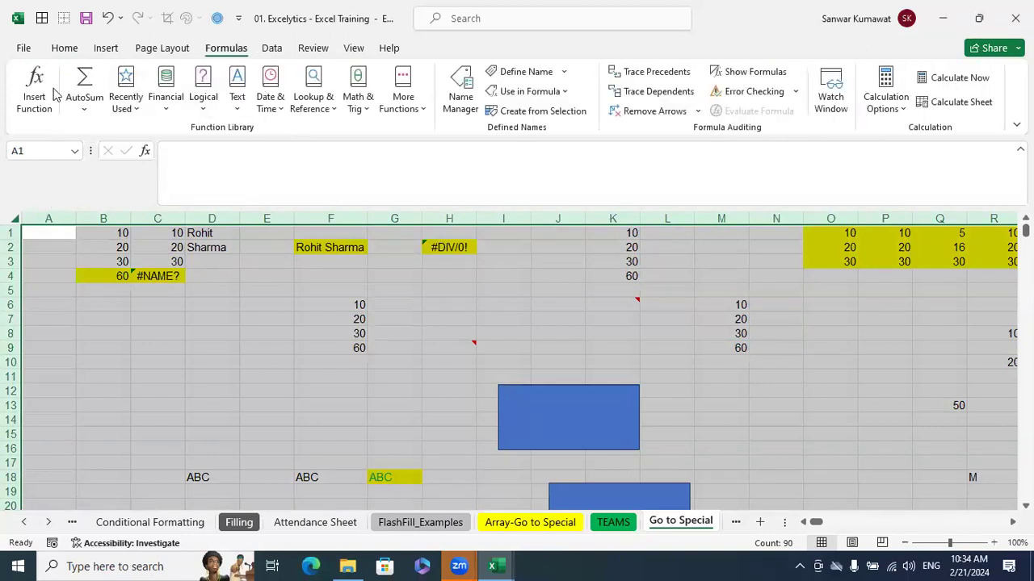
pyautogui.click(63, 49)
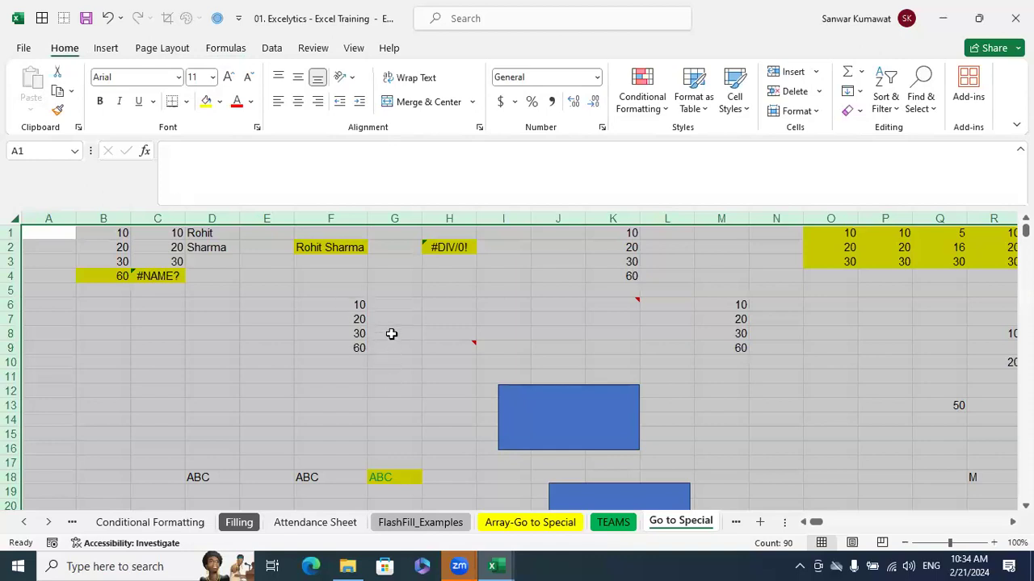
pyautogui.rightClick(391, 340)
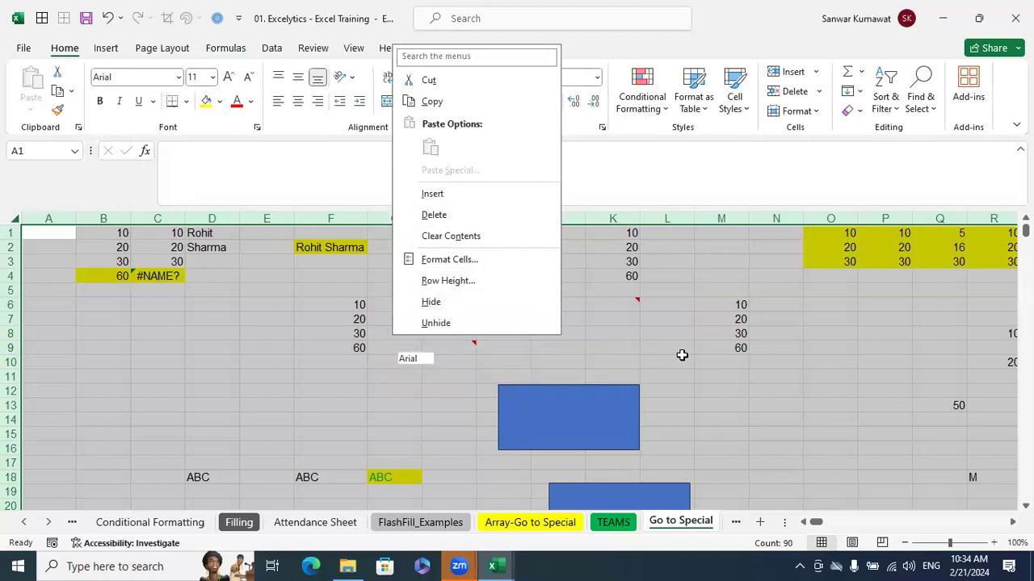
pyautogui.press('Escape')
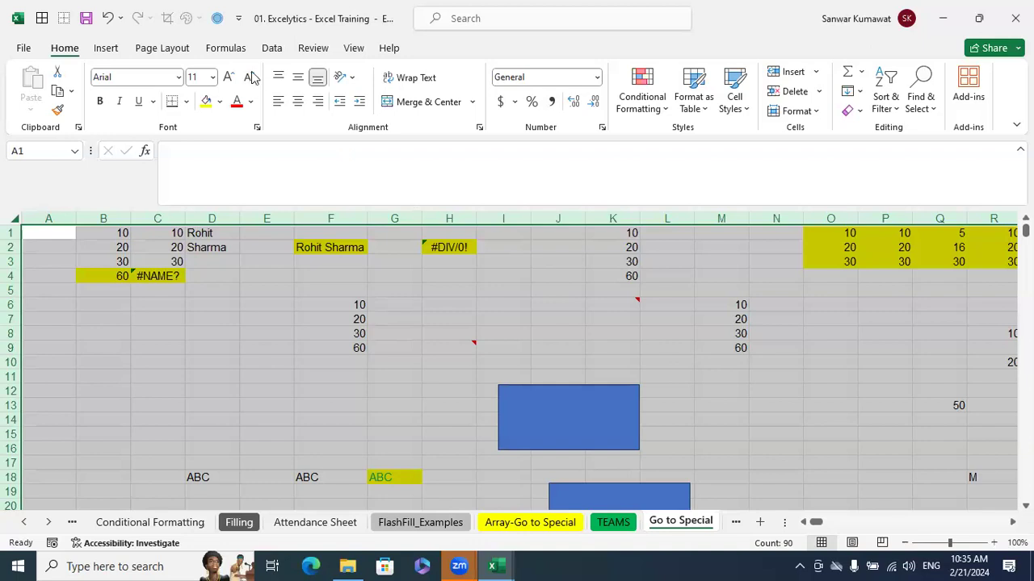
pyautogui.click(236, 50)
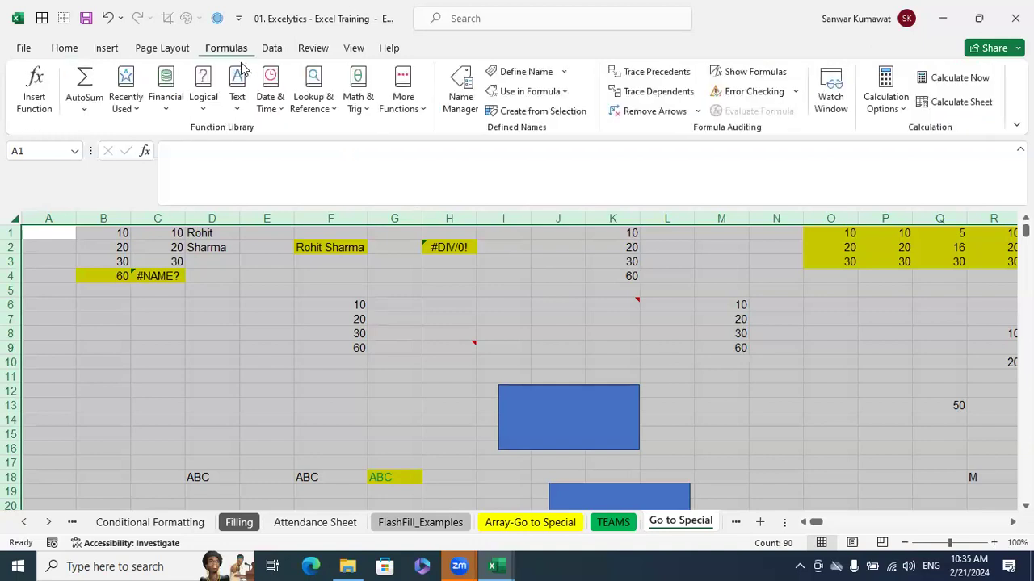
pyautogui.click(736, 73)
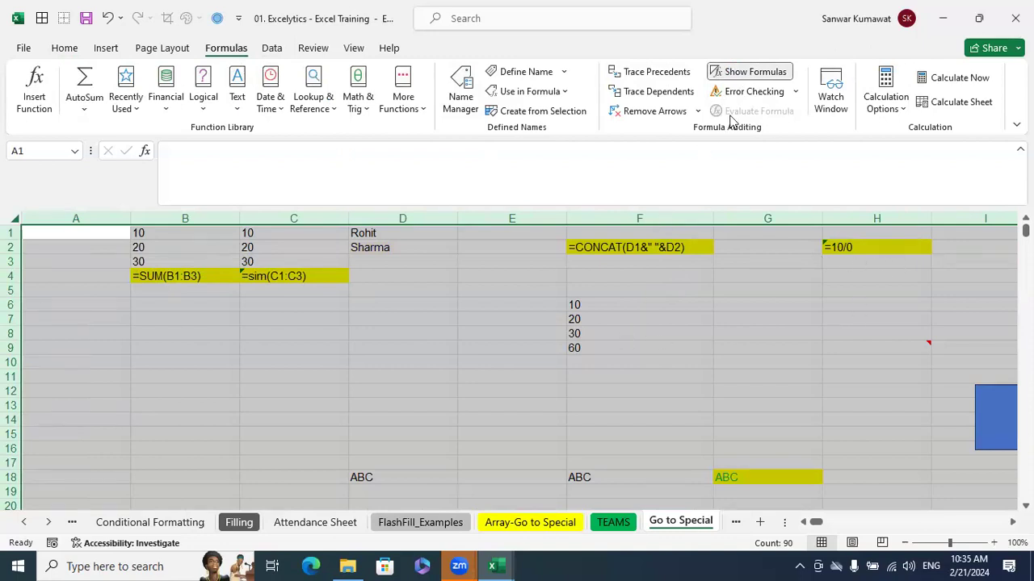
pyautogui.click(755, 74)
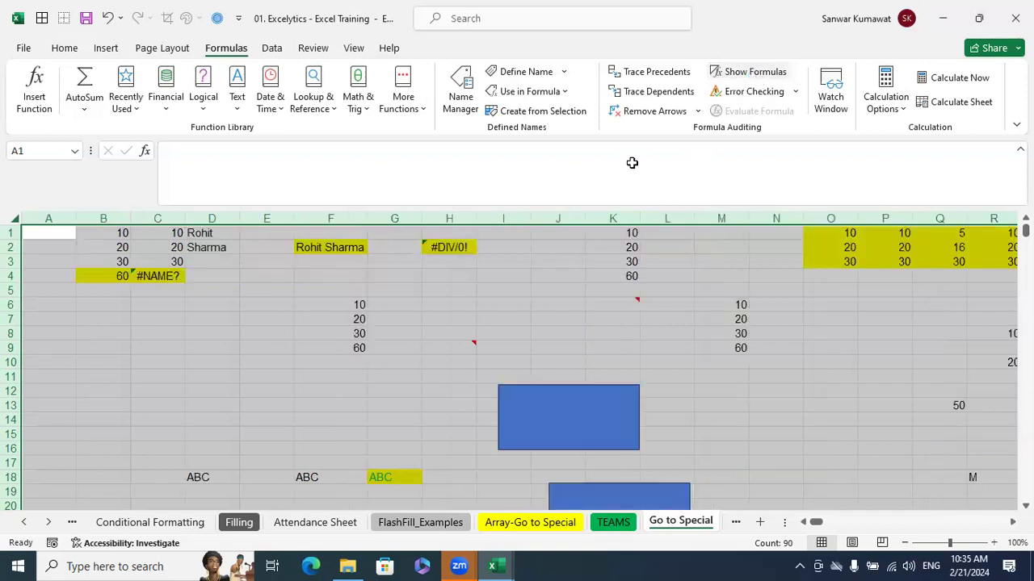
# Compare the SUM formula in K4 with the pasted totals in F9 and M9
pyautogui.click(625, 276)
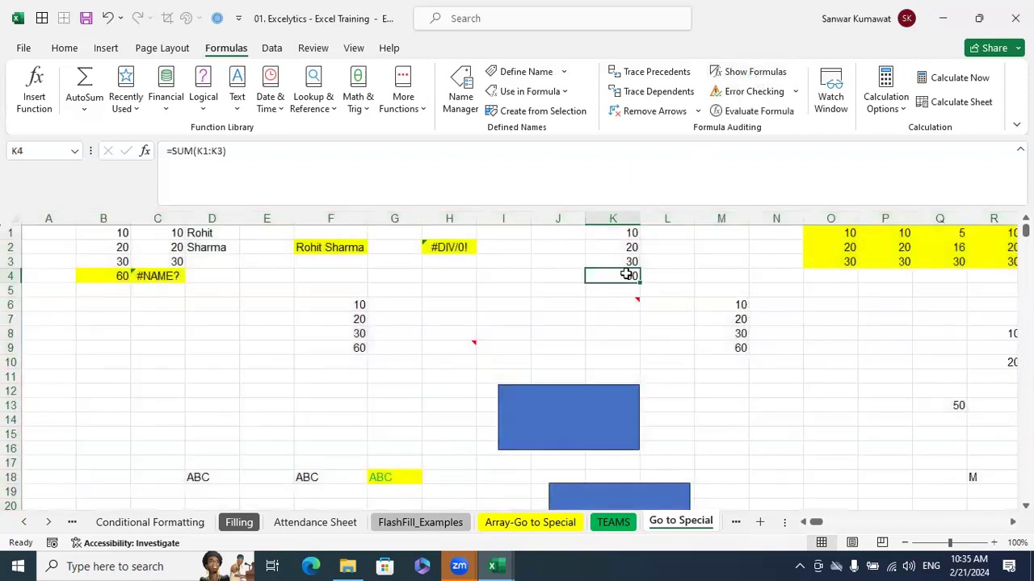
pyautogui.click(359, 348)
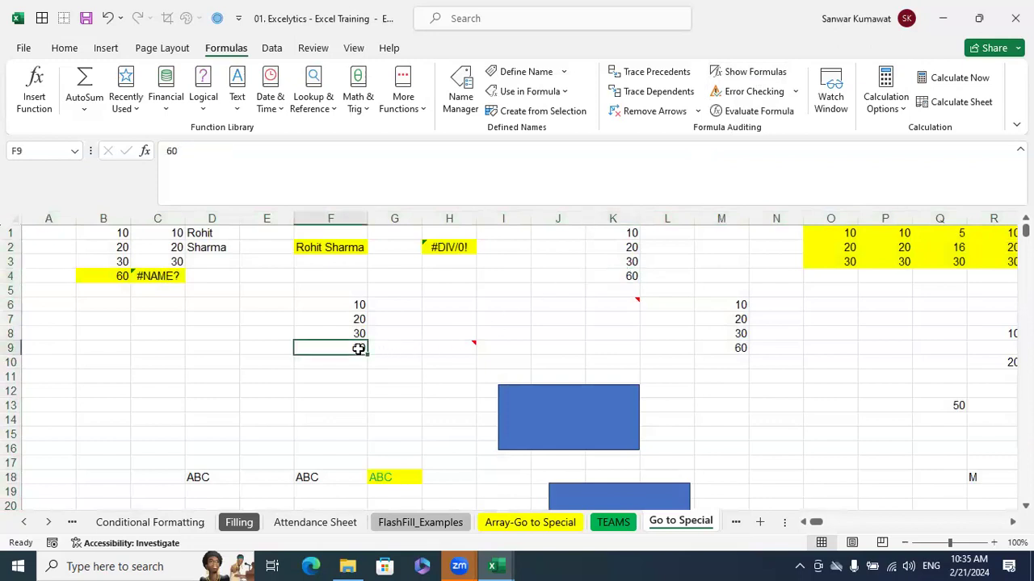
pyautogui.click(733, 345)
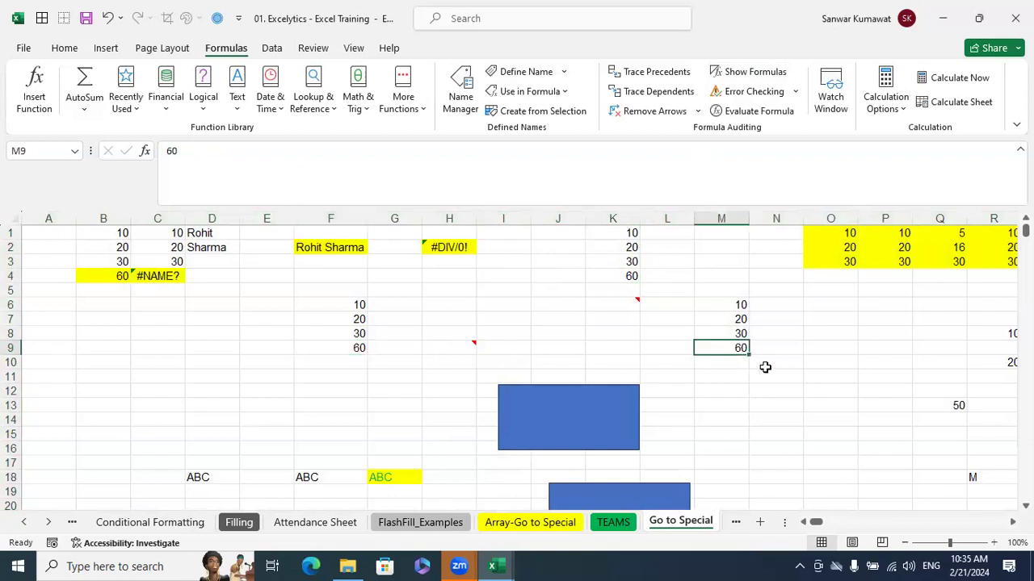
pyautogui.click(631, 277)
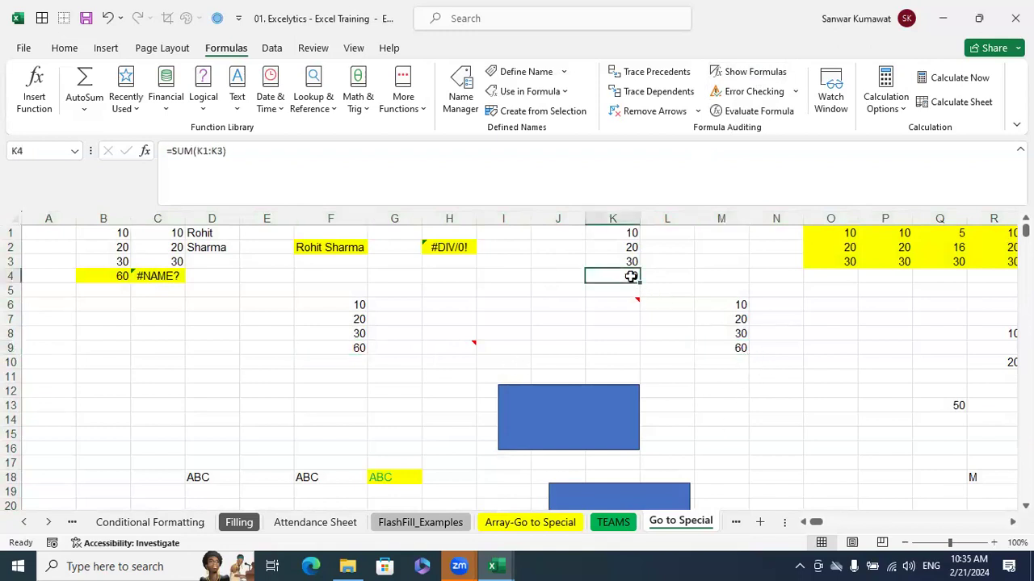
pyautogui.click(733, 348)
pyautogui.hotkey('alt', '=')
pyautogui.press('Return')
pyautogui.press('Return')
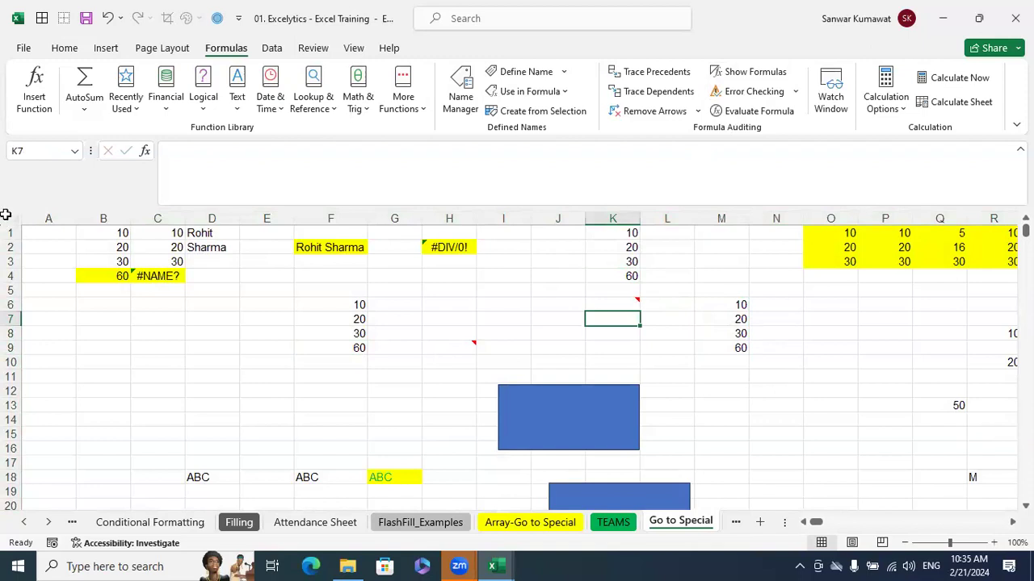
# Jump to cell A1000 with the Go To command
pyautogui.click(80, 52)
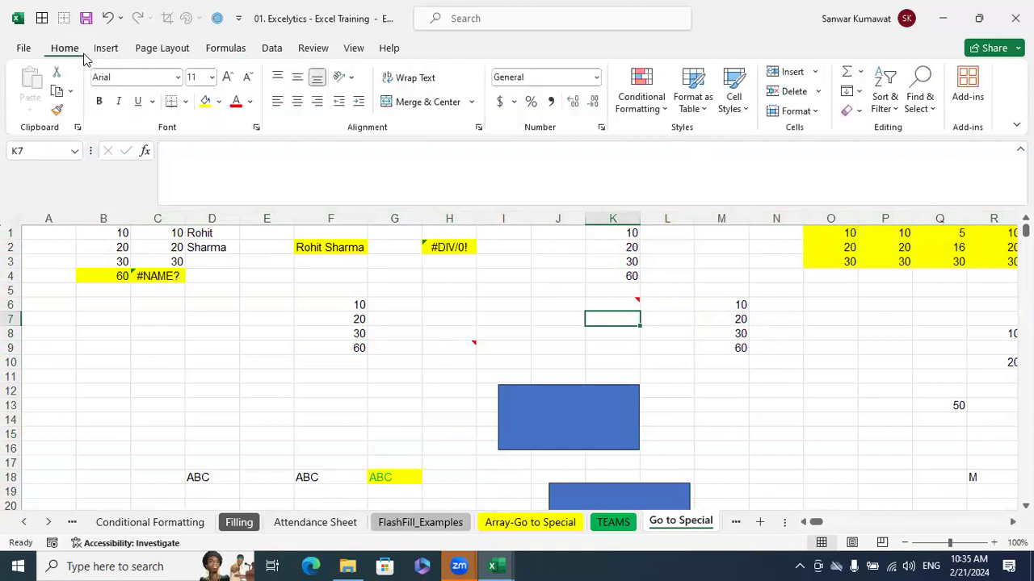
pyautogui.click(937, 118)
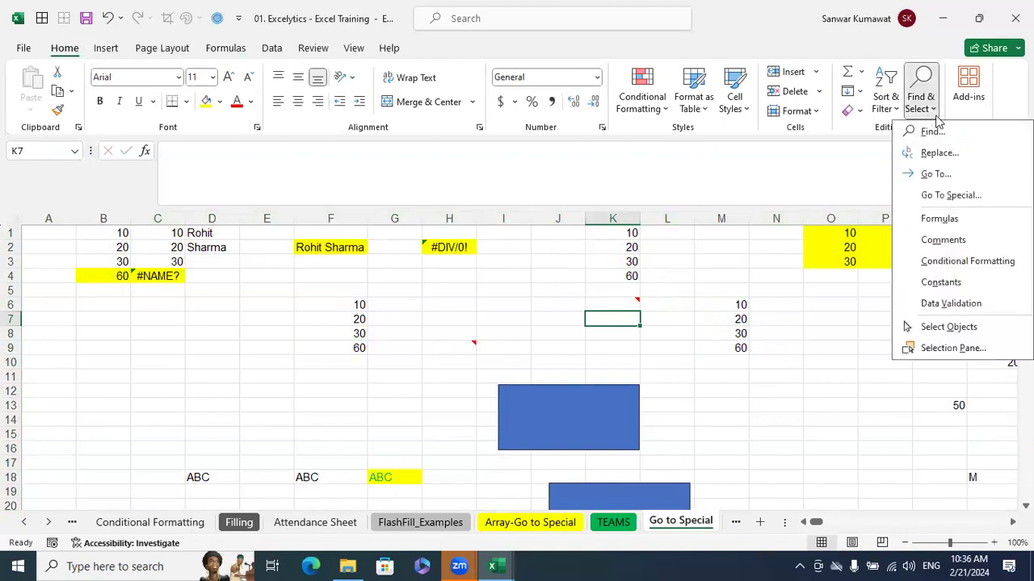
pyautogui.click(937, 174)
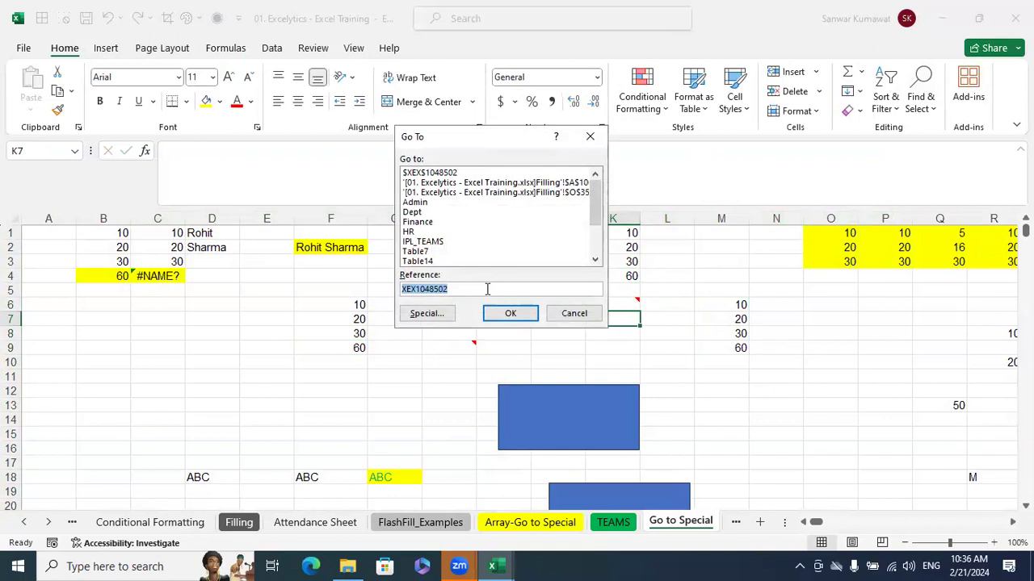
pyautogui.write('A1000')
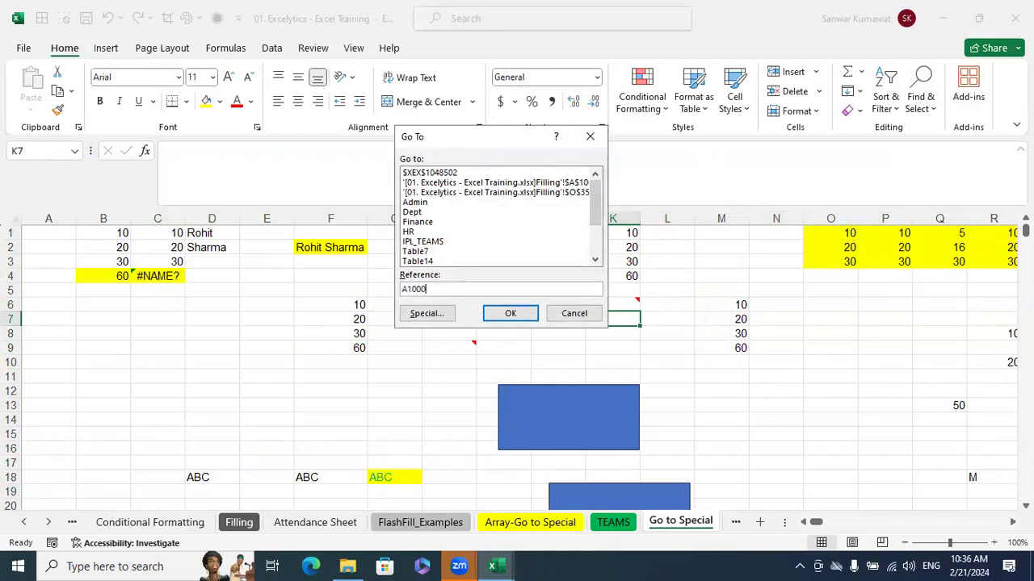
pyautogui.click(521, 314)
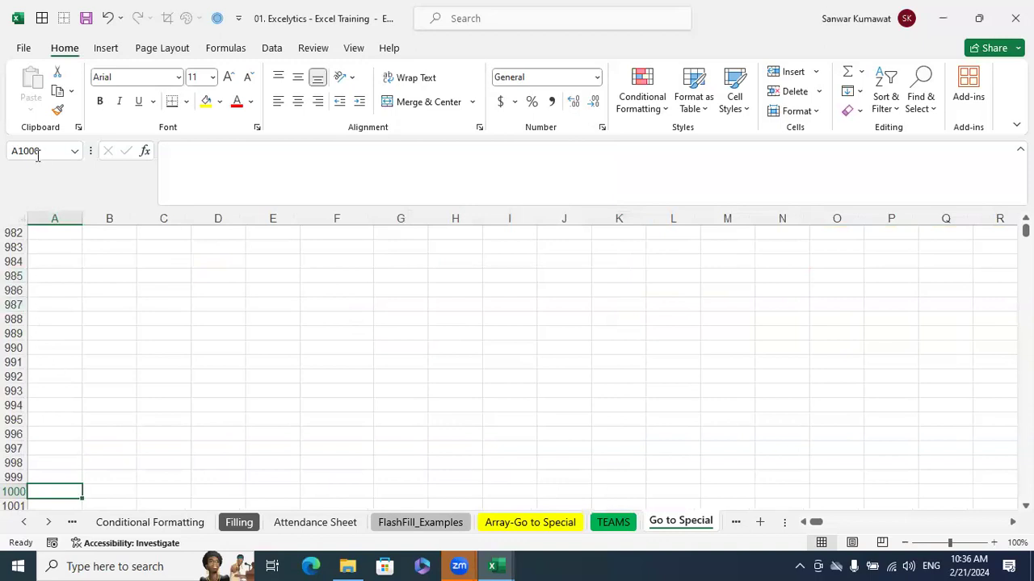
# Review the Go To dialog's list of recent references and names, and close it without jumping
pyautogui.click(931, 109)
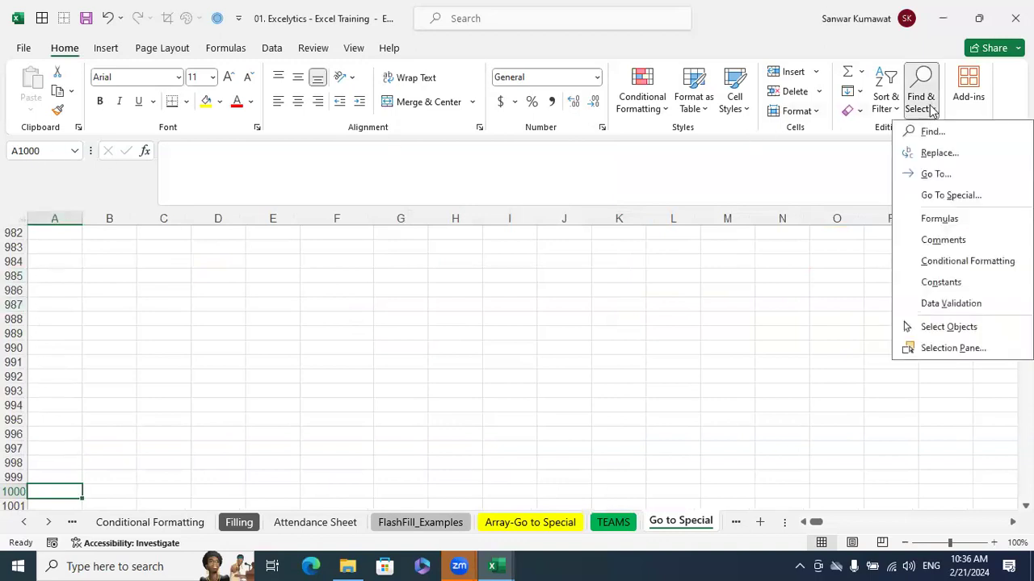
pyautogui.click(936, 175)
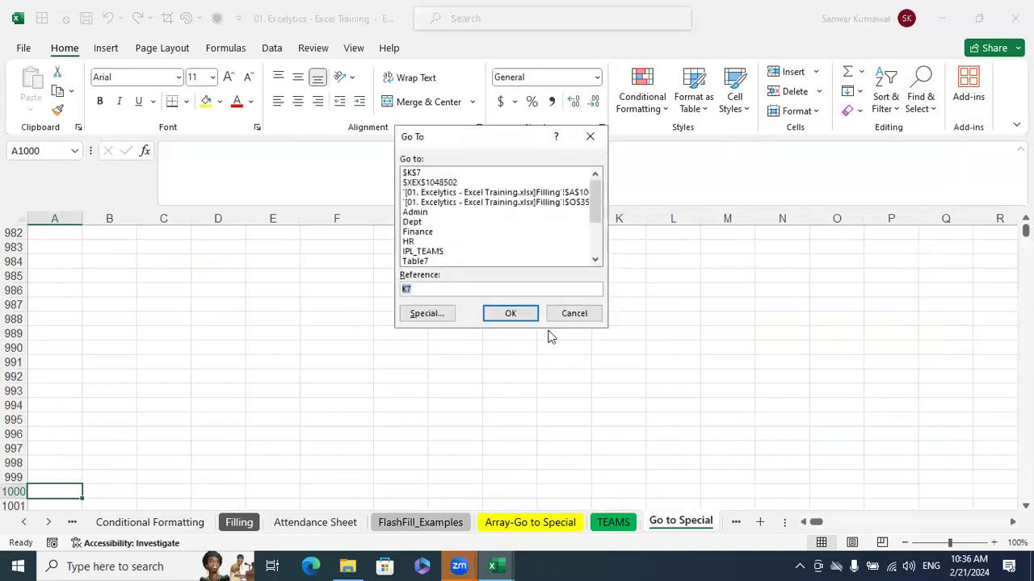
pyautogui.click(589, 315)
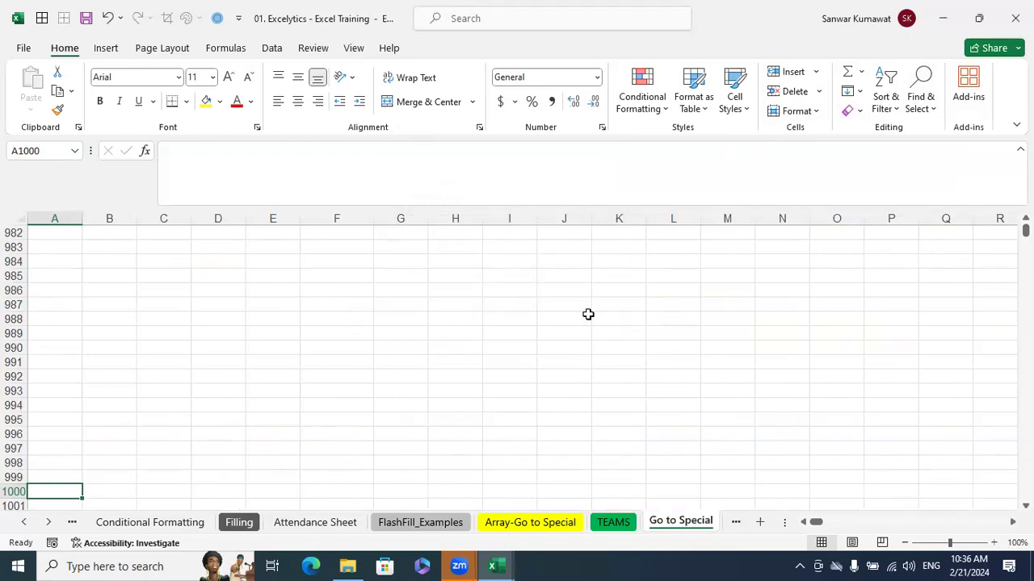
# Enter the text Hotel in cell L984 and clear the cell again
pyautogui.click(650, 258)
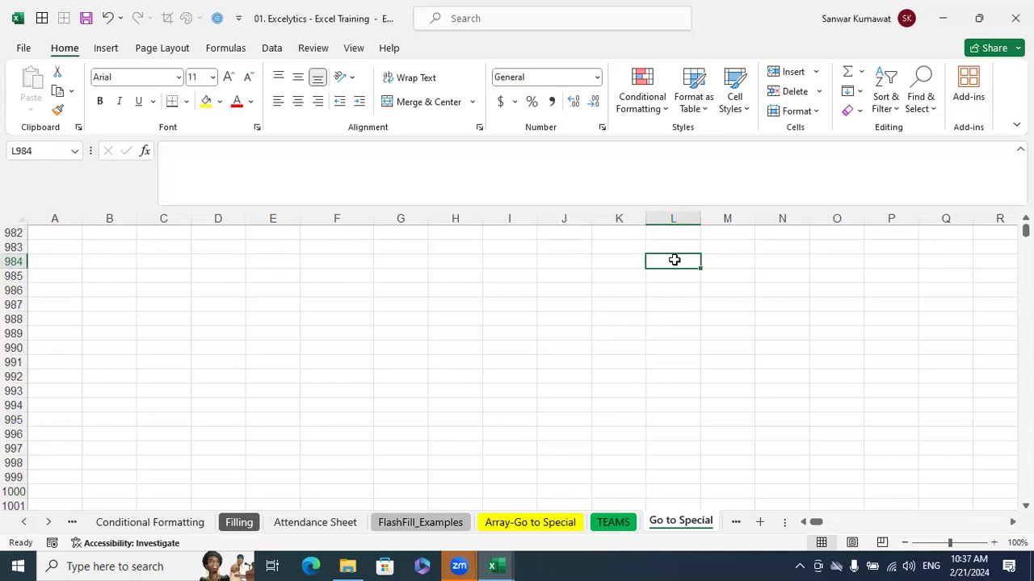
pyautogui.write('Hotel')
pyautogui.press('Return')
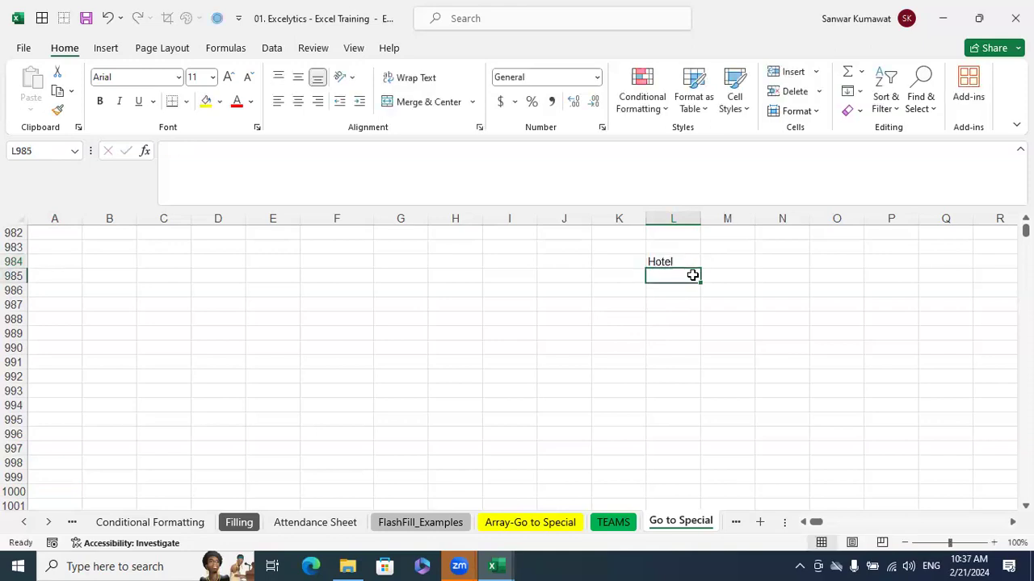
pyautogui.click(864, 365)
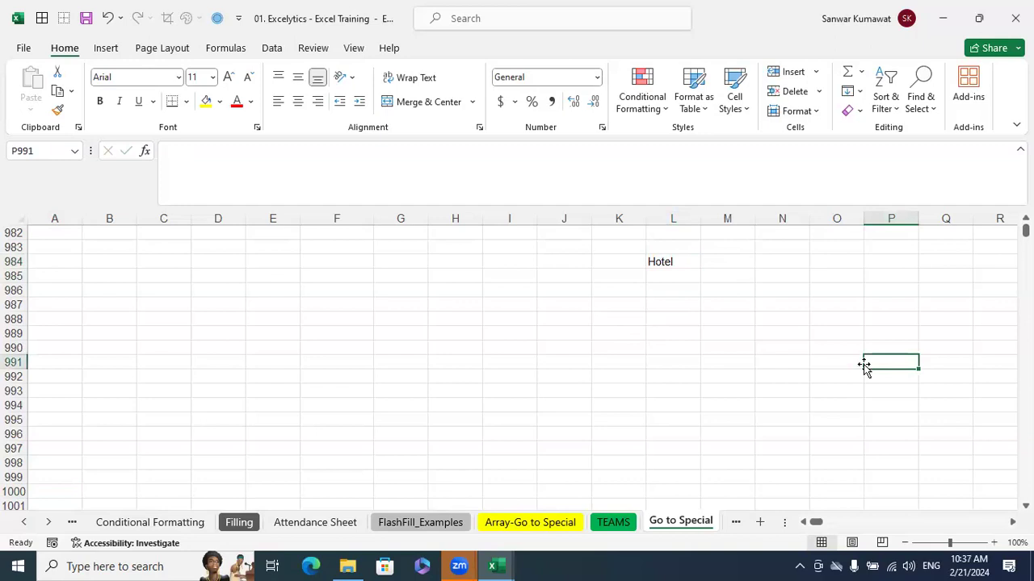
pyautogui.click(654, 260)
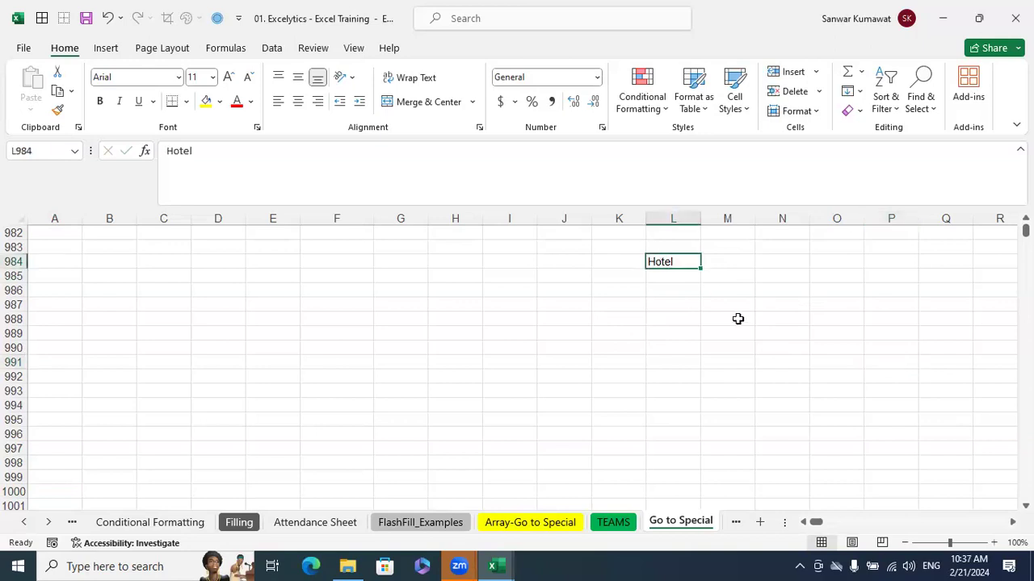
pyautogui.press('Delete')
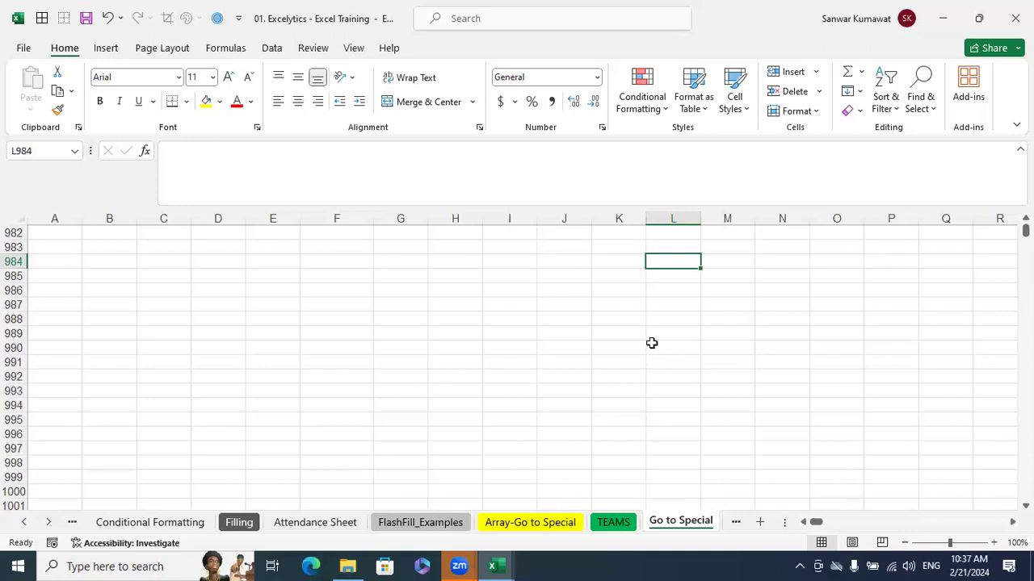
pyautogui.scroll(20, 550, 337)
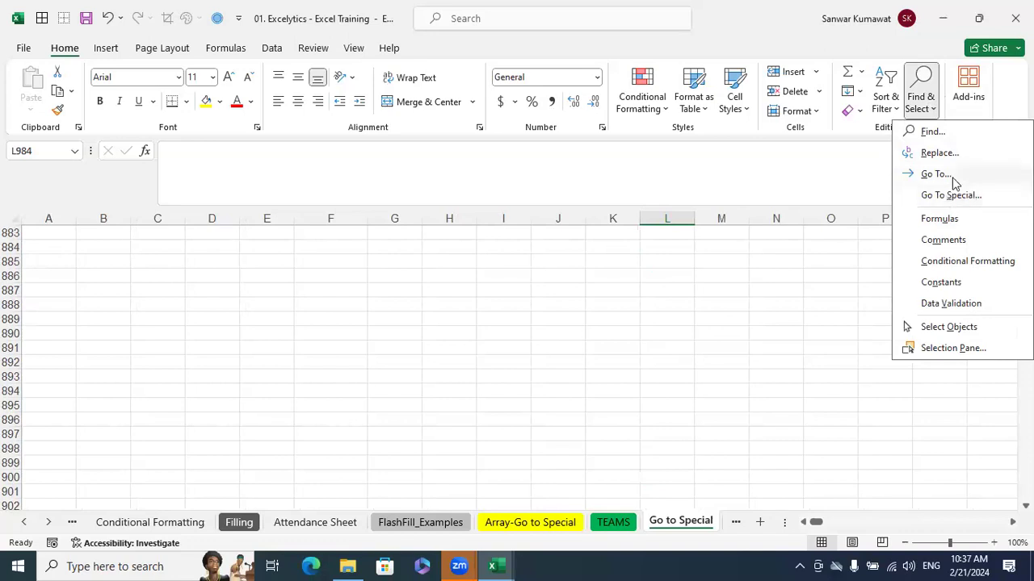
pyautogui.click(951, 175)
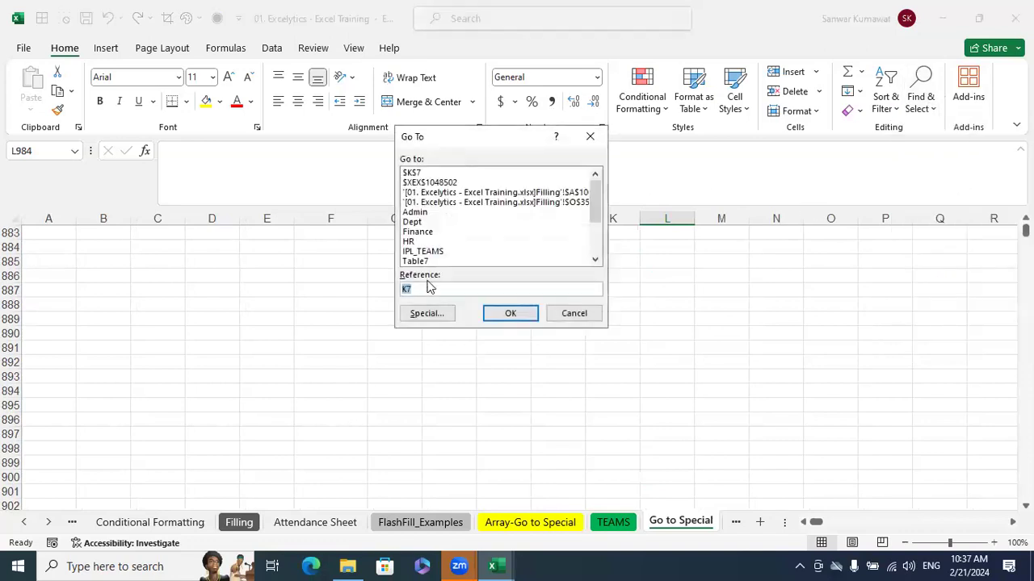
pyautogui.click(574, 314)
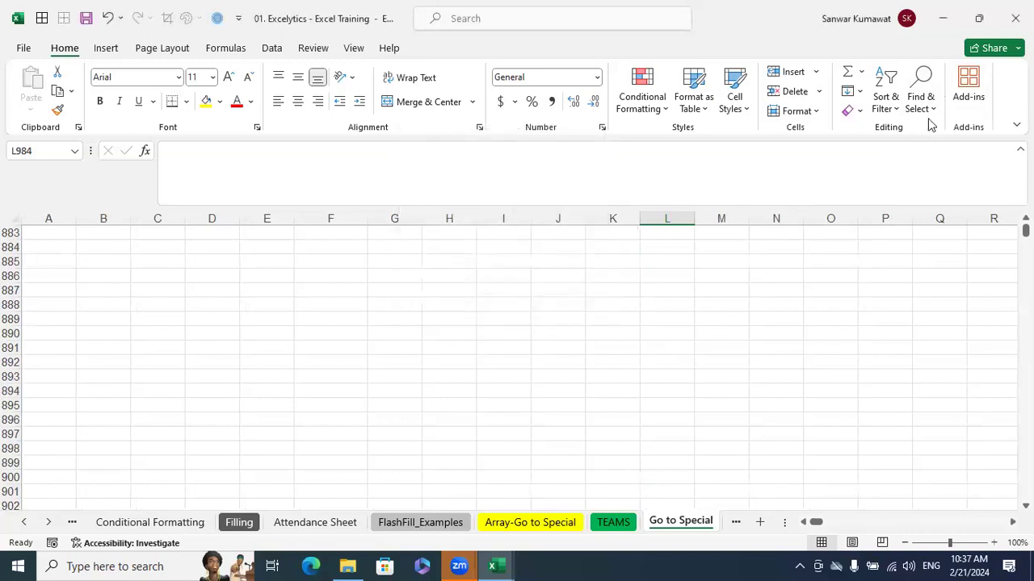
# Use Go To Special to select only the formulas that return numbers, excluding text, logicals and errors
pyautogui.click(928, 106)
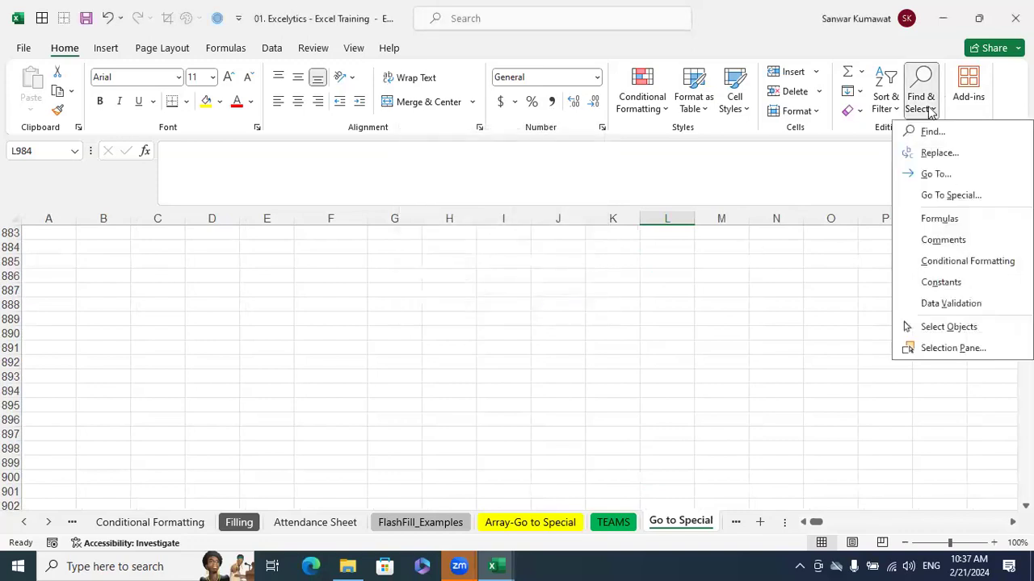
pyautogui.click(961, 195)
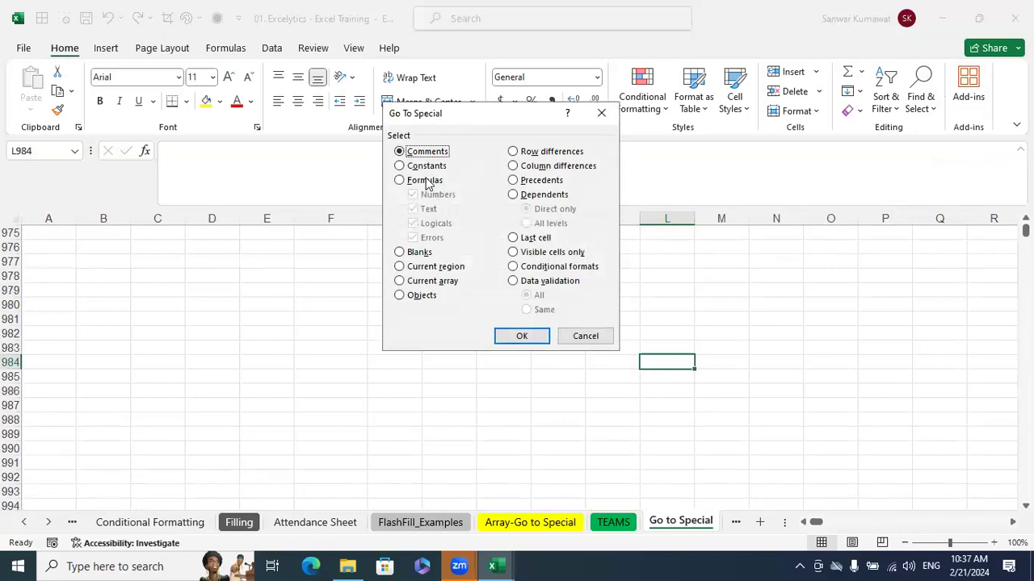
pyautogui.click(427, 181)
pyautogui.click(427, 209)
pyautogui.click(422, 223)
pyautogui.click(417, 238)
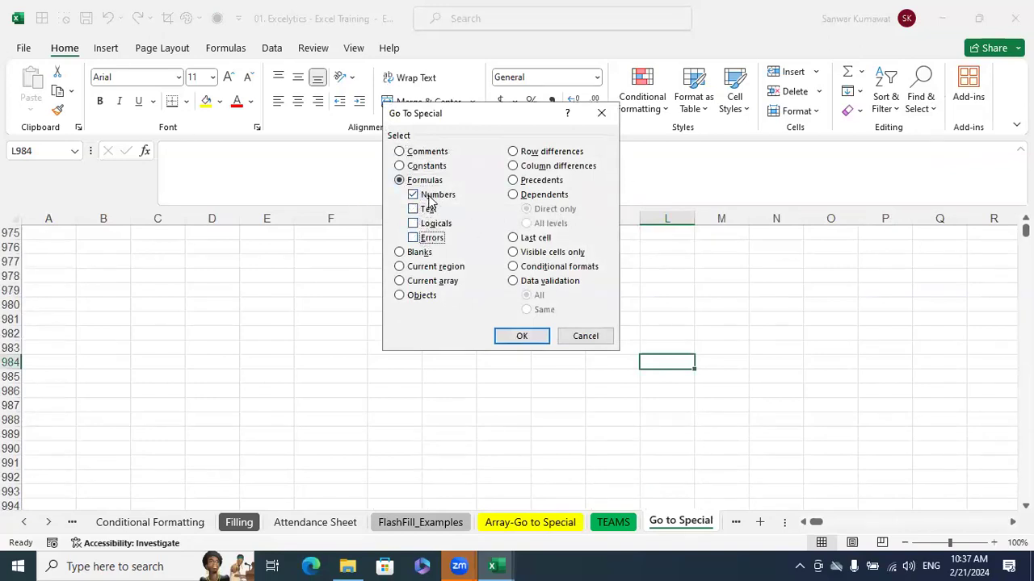
pyautogui.click(503, 336)
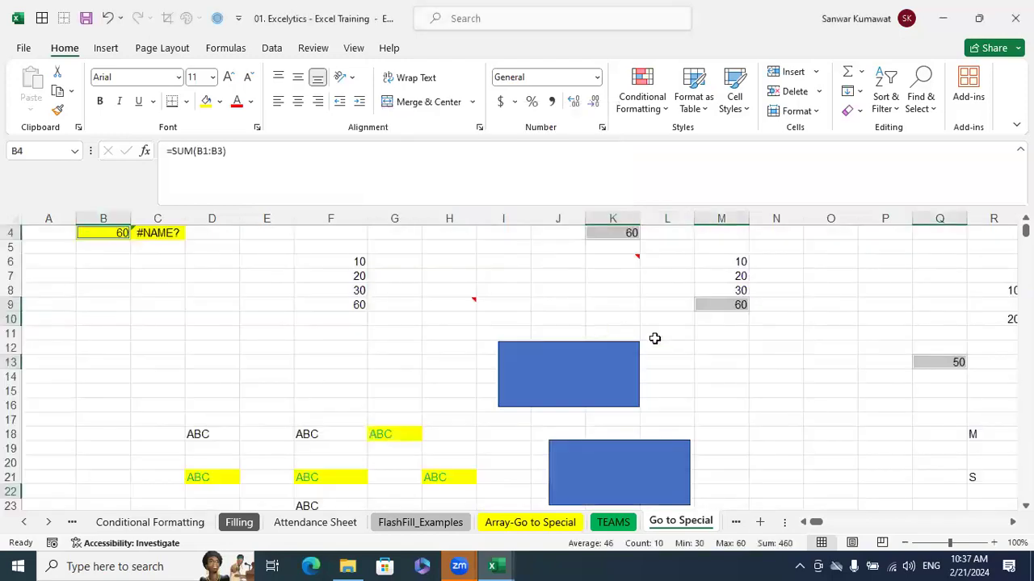
pyautogui.scroll(1, 681, 342)
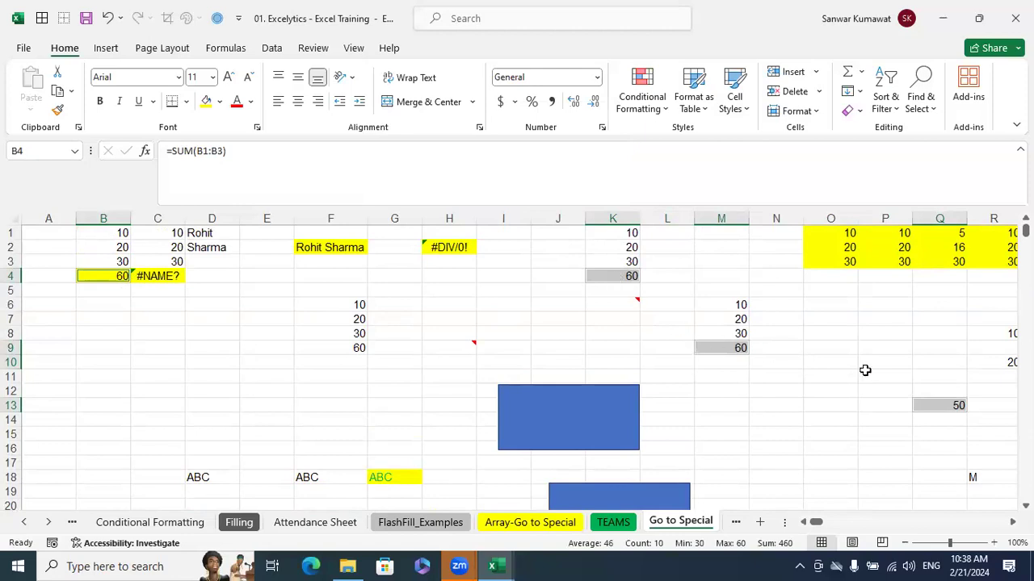
# Fill the selected number-formula cells yellow, undo the fill, and deselect them
pyautogui.click(207, 103)
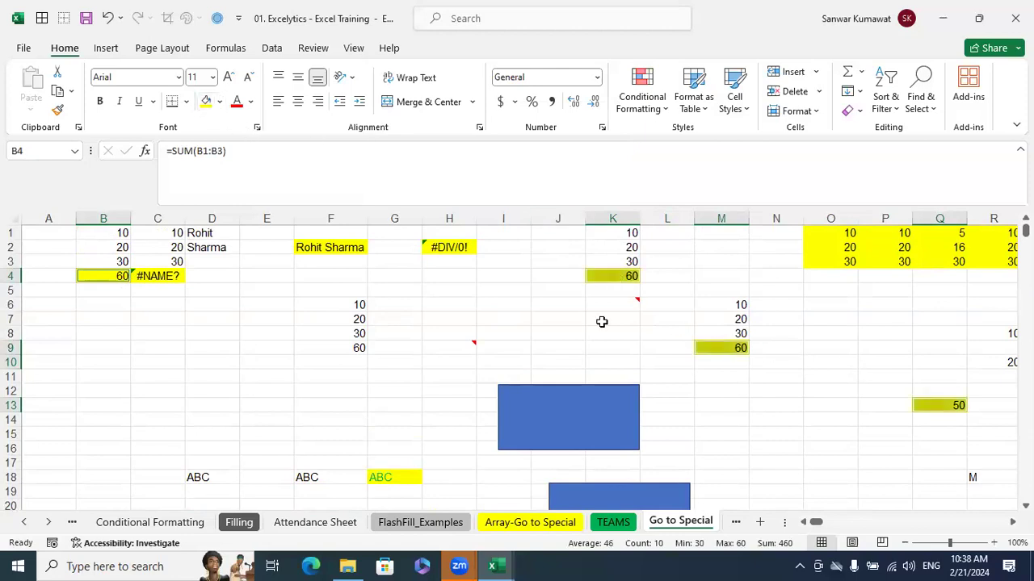
pyautogui.click(727, 390)
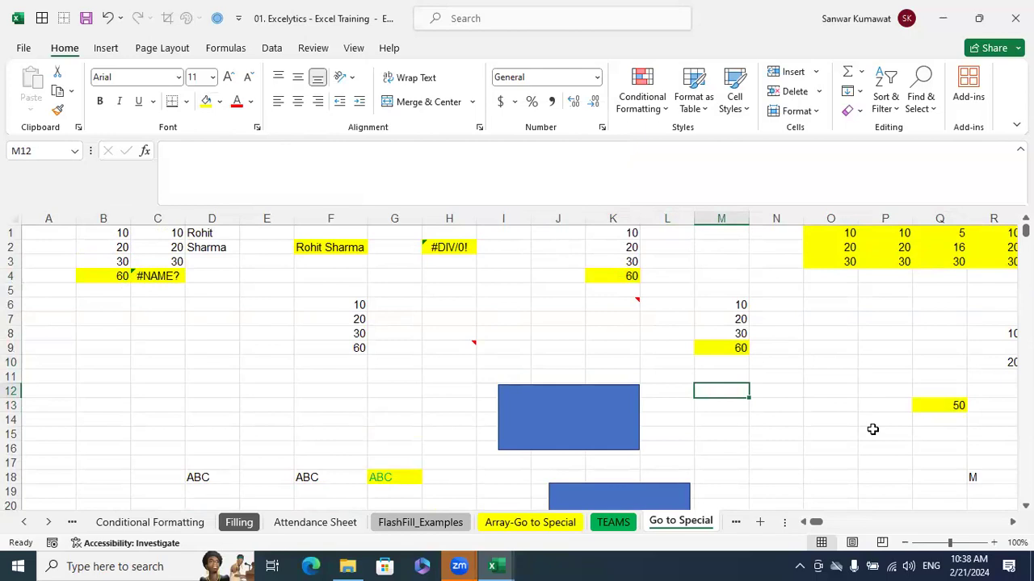
pyautogui.hotkey('ctrl', 'z')
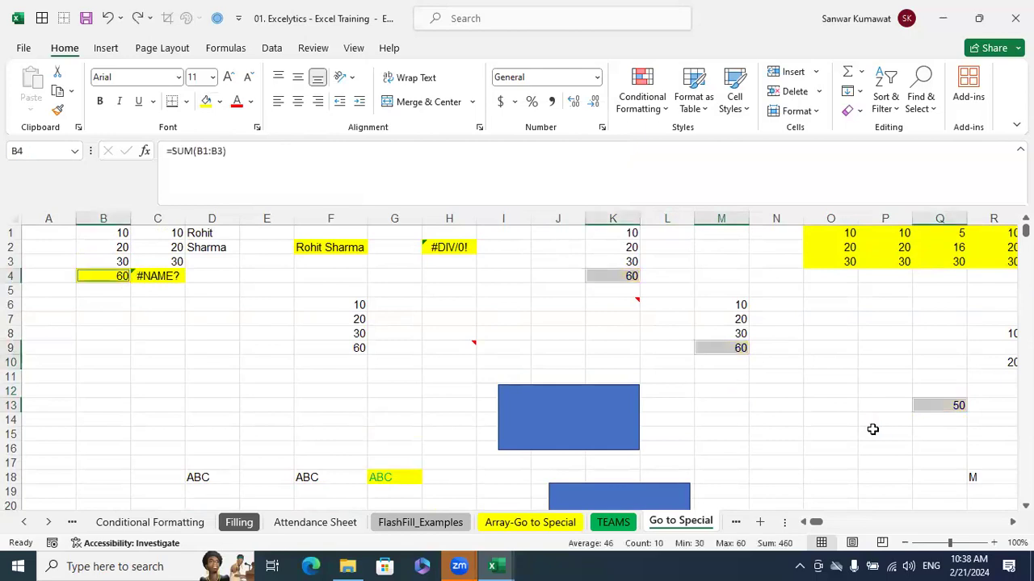
pyautogui.click(884, 346)
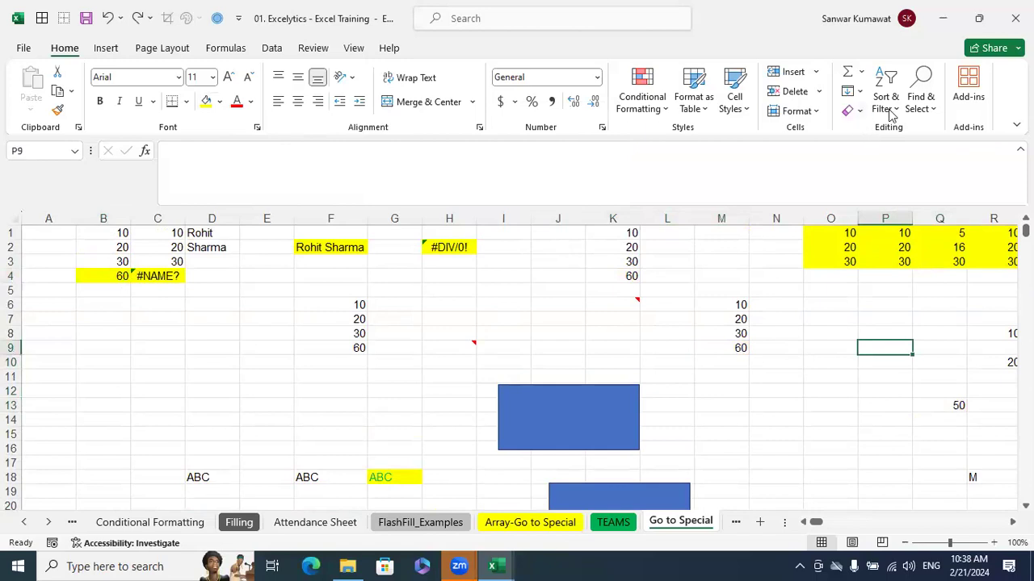
# Use Go To Special to select all cells that contain comments
pyautogui.click(937, 112)
pyautogui.click(955, 198)
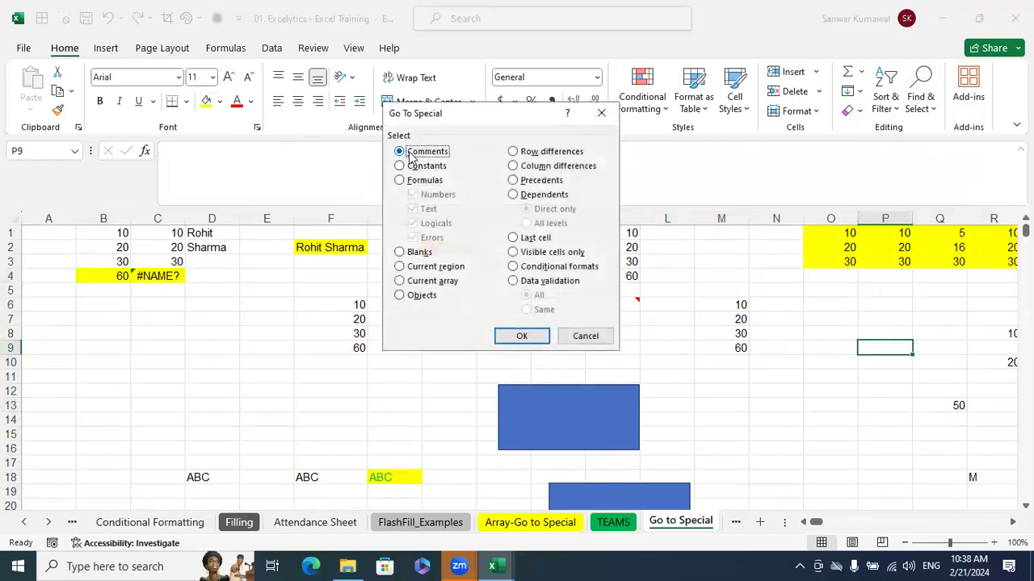
pyautogui.click(522, 336)
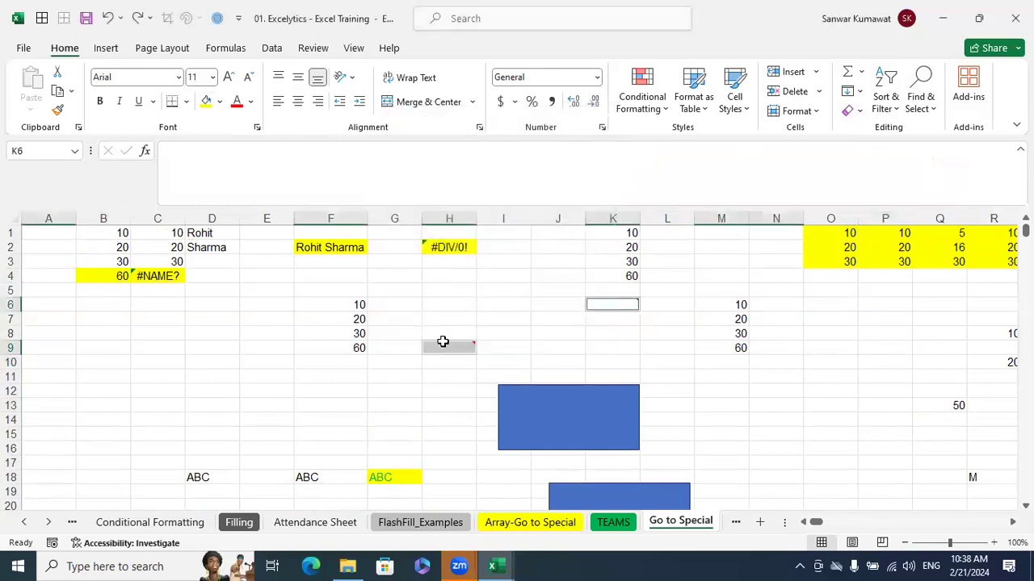
# Try deleting the comments from the selected cells, and undo the deletion
pyautogui.rightClick(605, 308)
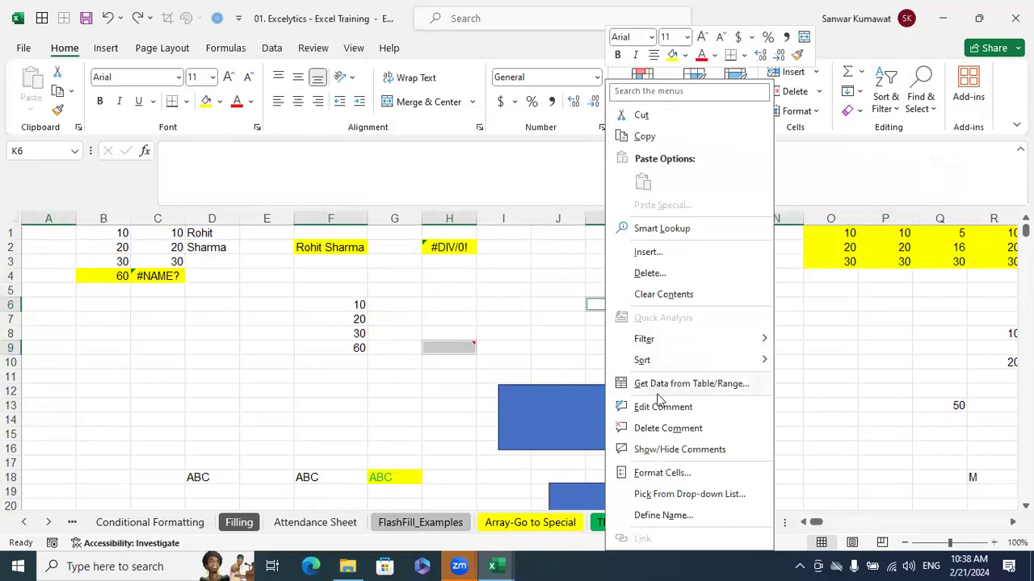
pyautogui.click(650, 428)
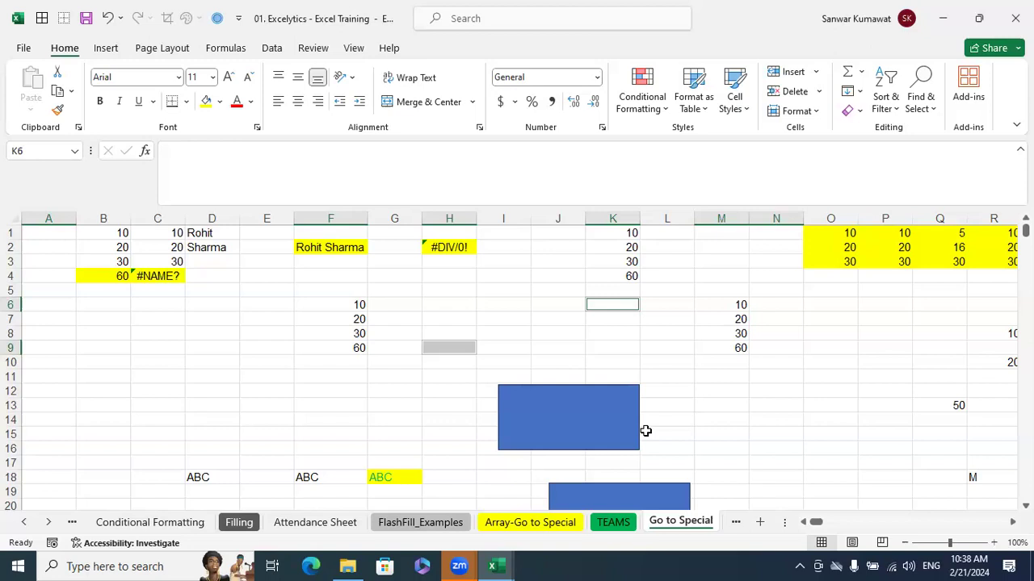
pyautogui.click(692, 333)
# Compare the CONCAT formula in F2 and its source text in D1:D2 with the SUM formula in B4
pyautogui.click(345, 247)
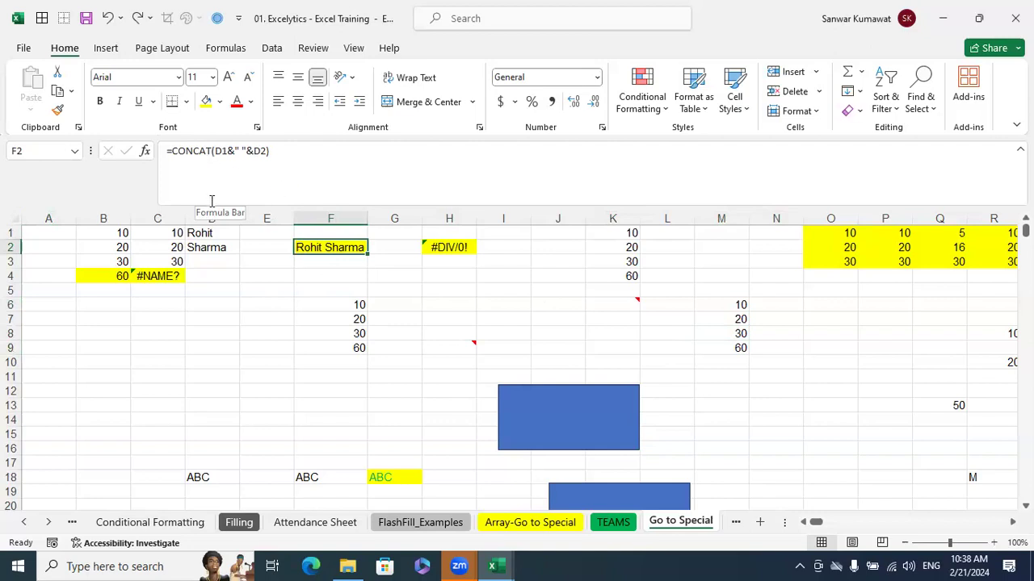
pyautogui.click(217, 235)
pyautogui.click(217, 242)
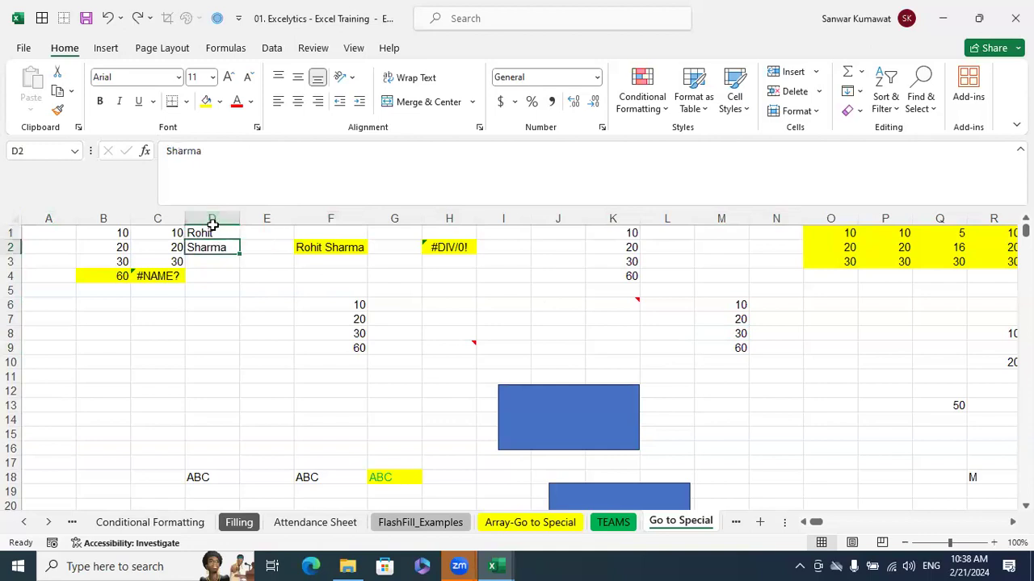
pyautogui.click(122, 276)
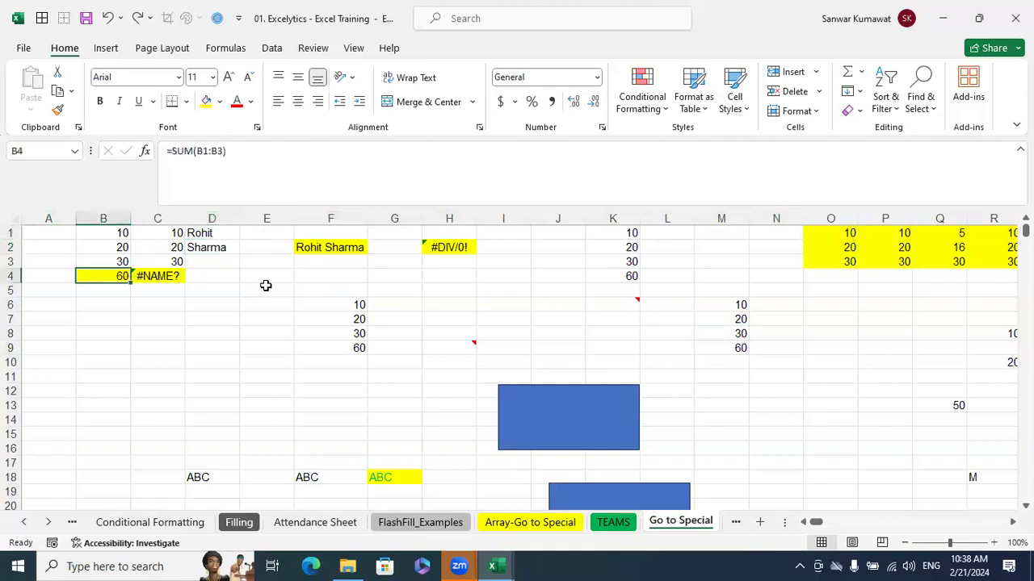
# Use Go To Special to select only the formulas that return text, excluding numbers, logicals and errors
pyautogui.click(532, 349)
pyautogui.click(924, 103)
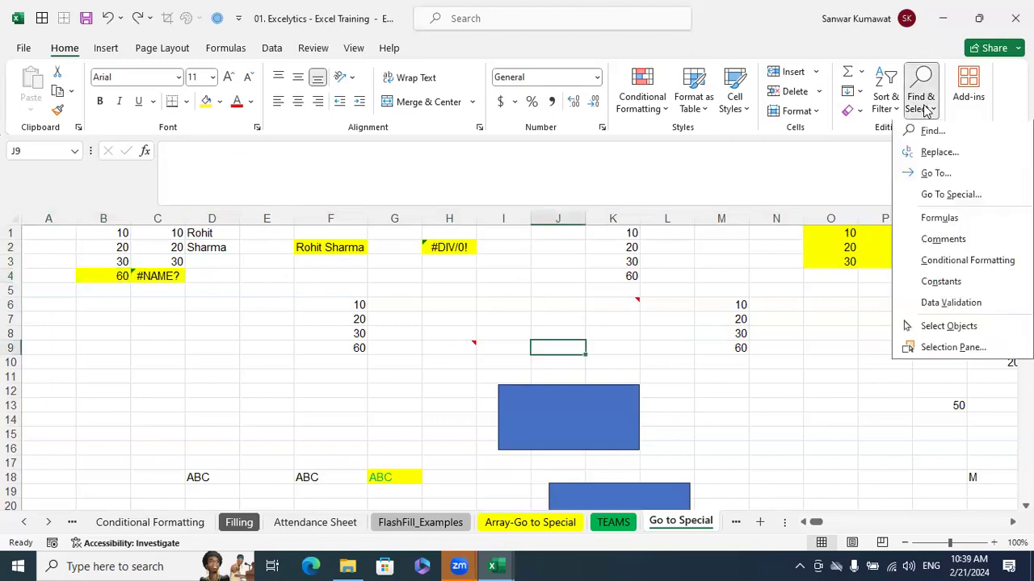
pyautogui.click(945, 202)
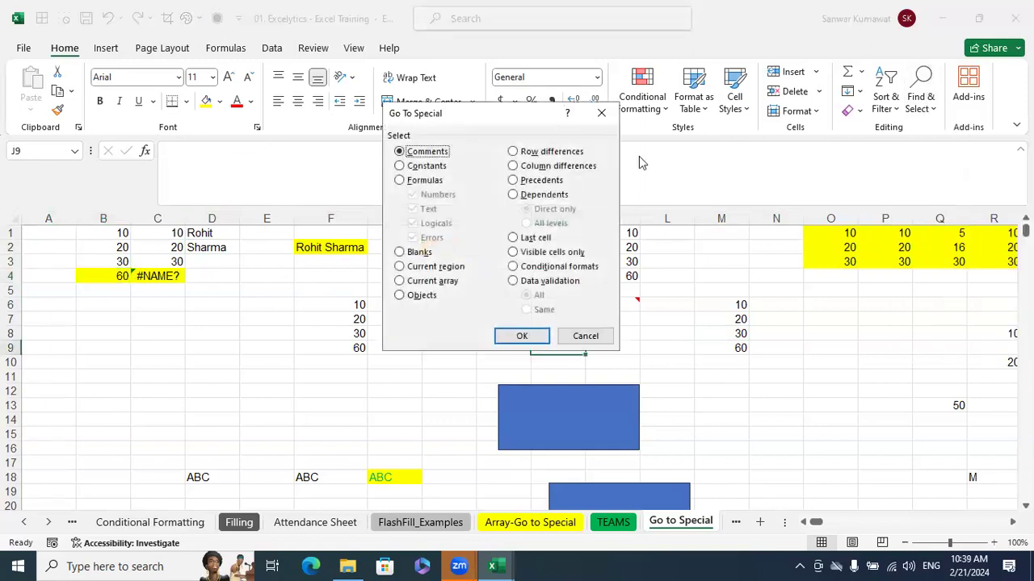
pyautogui.moveTo(510, 121); pyautogui.dragTo(651, 119)
pyautogui.click(555, 178)
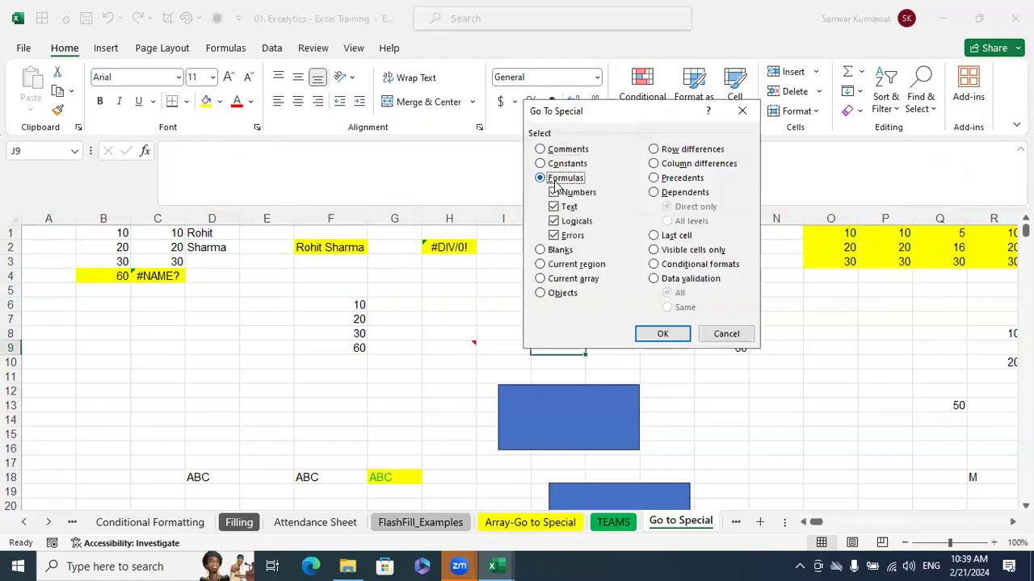
pyautogui.click(570, 195)
pyautogui.click(565, 222)
pyautogui.click(662, 333)
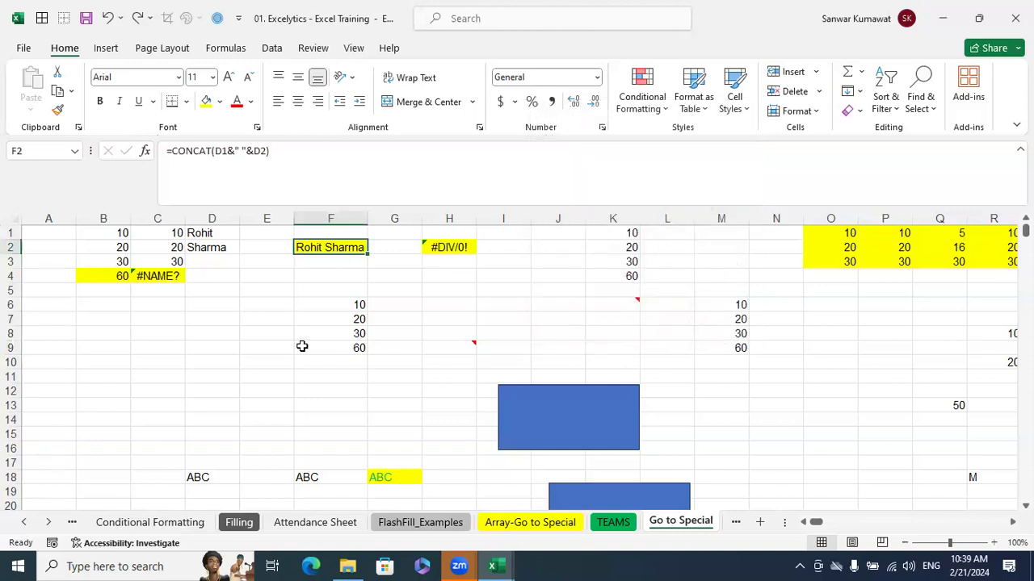
# Enter the logical formulas =10>5 in cell C9 and =10<20 in cell C10
pyautogui.click(265, 359)
pyautogui.click(171, 353)
pyautogui.write('=10')
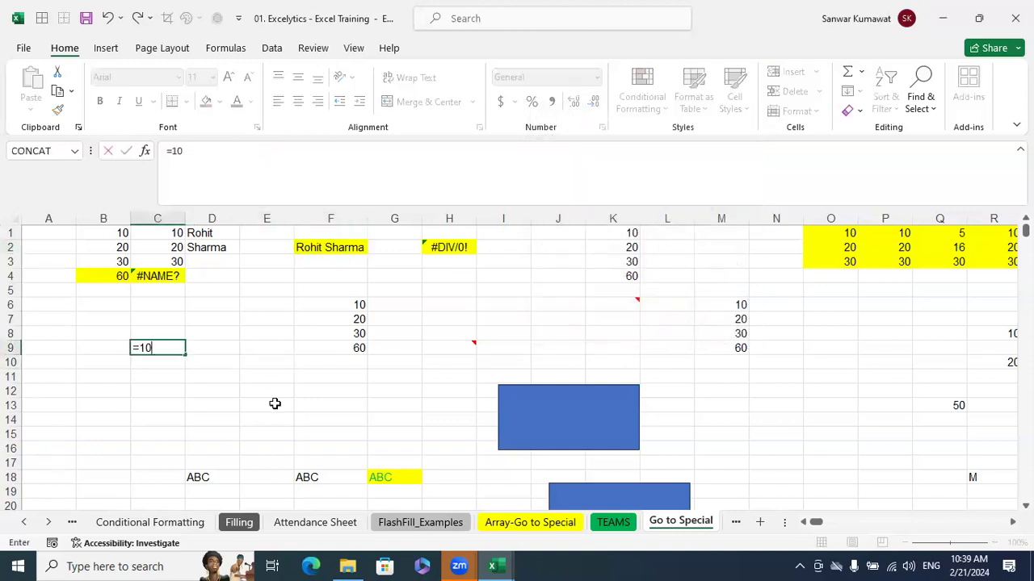
pyautogui.write('>5')
pyautogui.press('Return')
pyautogui.write('=10<20')
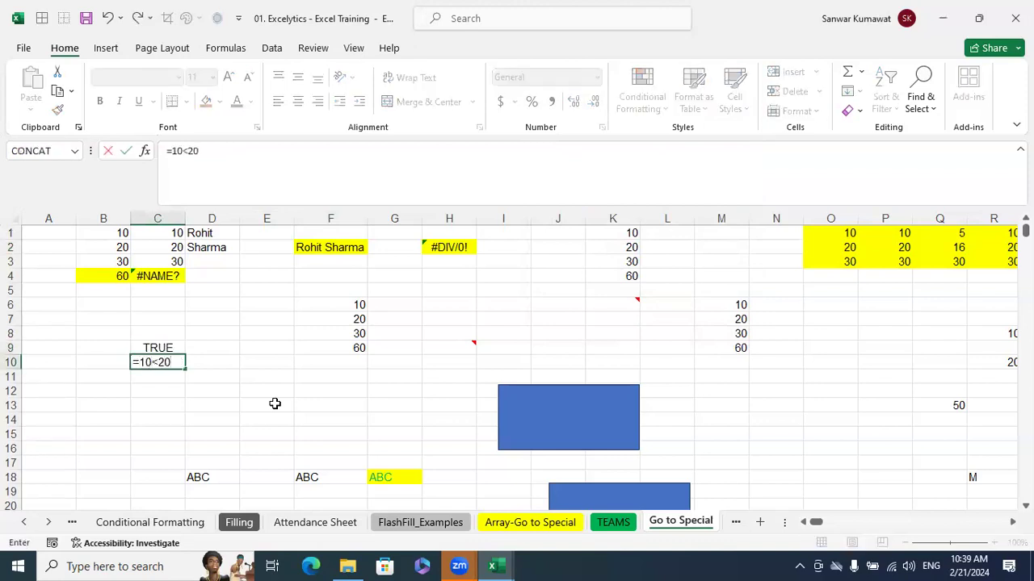
pyautogui.press('Return')
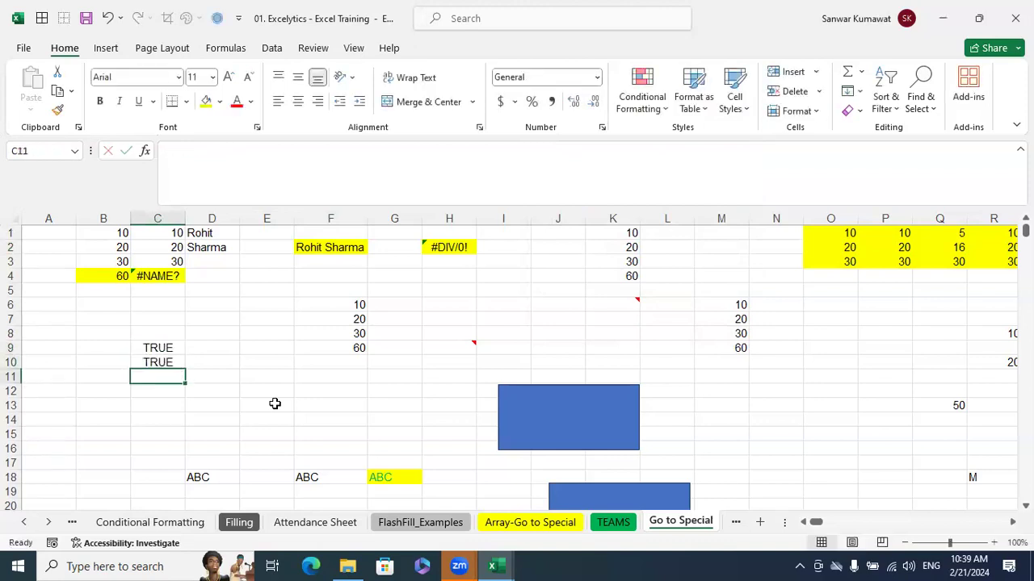
# Enter the logical formula =10<5 in cell E12 and check the formula in C10
pyautogui.click(269, 395)
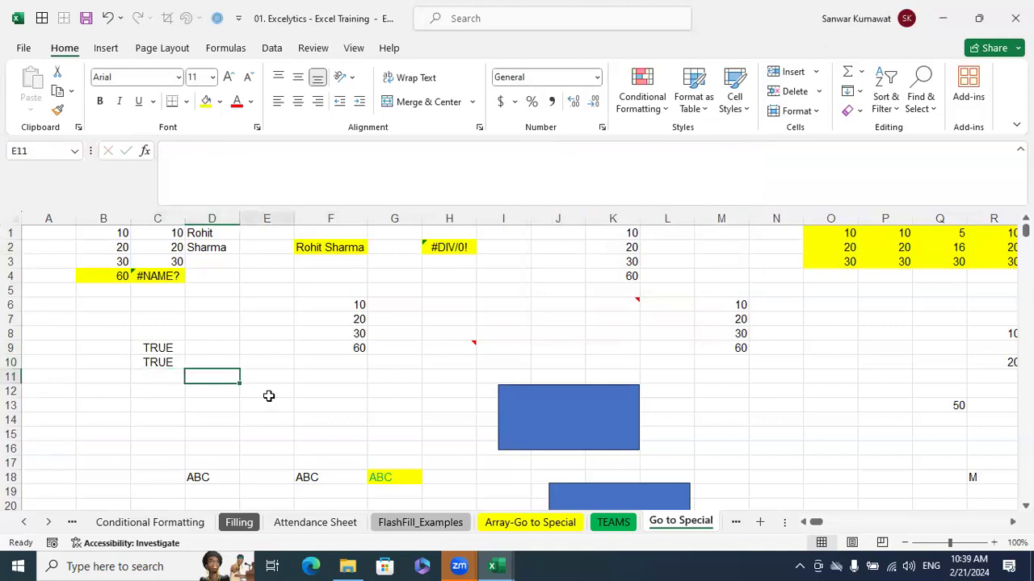
pyautogui.write('=10')
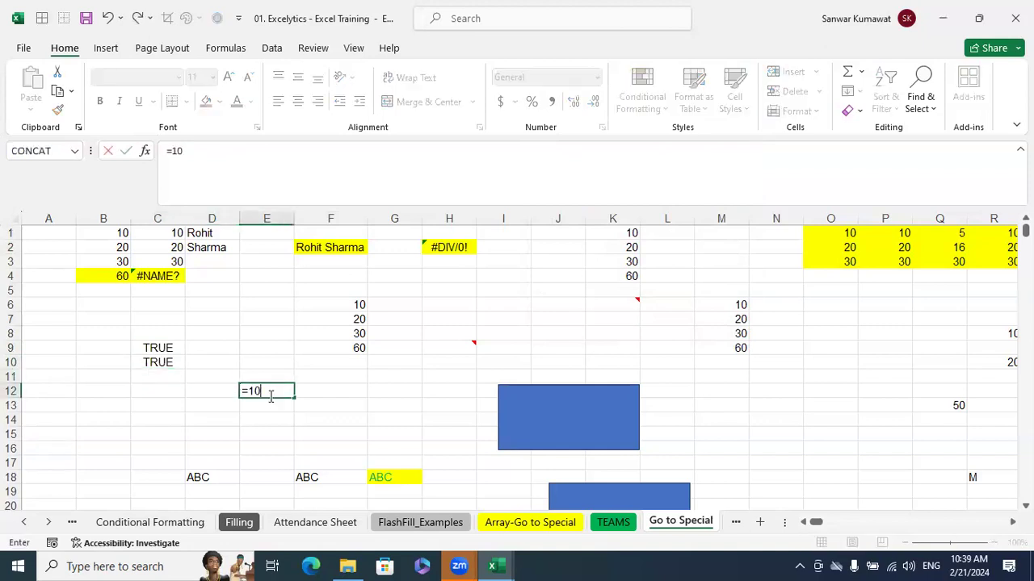
pyautogui.write('<5')
pyautogui.press('Return')
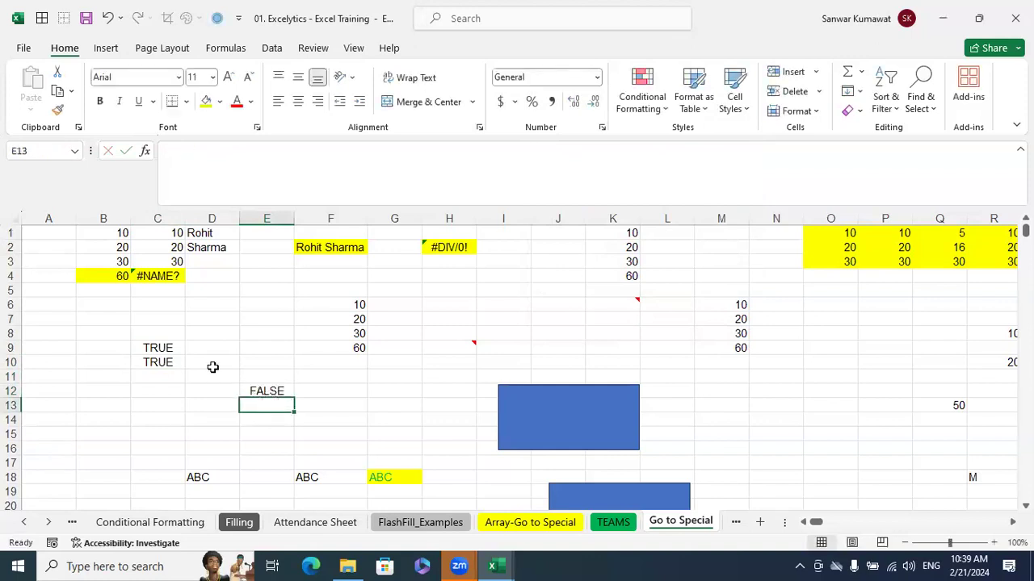
pyautogui.click(161, 361)
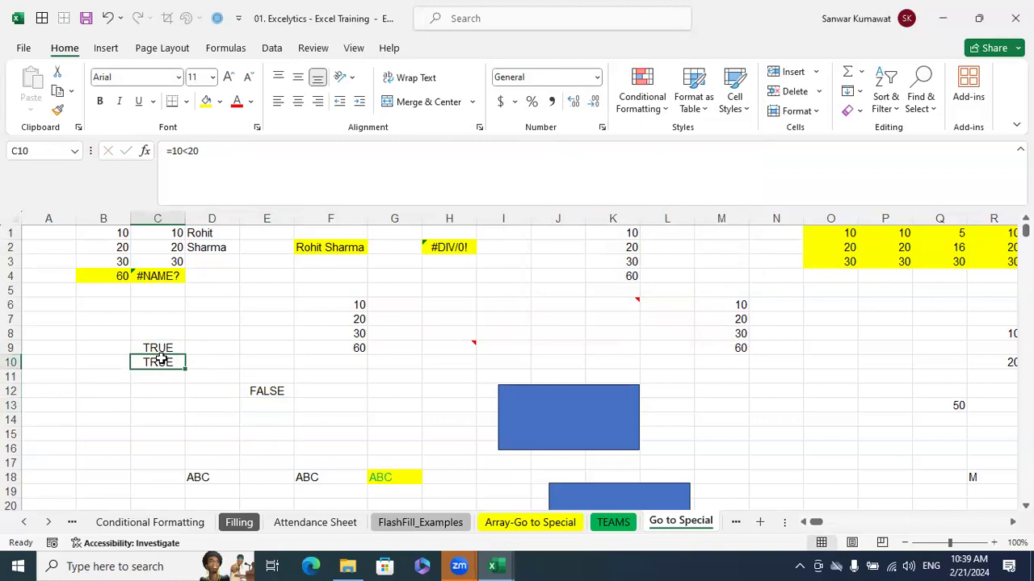
# Use Go To Special to select only the formulas that return logicals, excluding numbers, text and errors
pyautogui.click(521, 287)
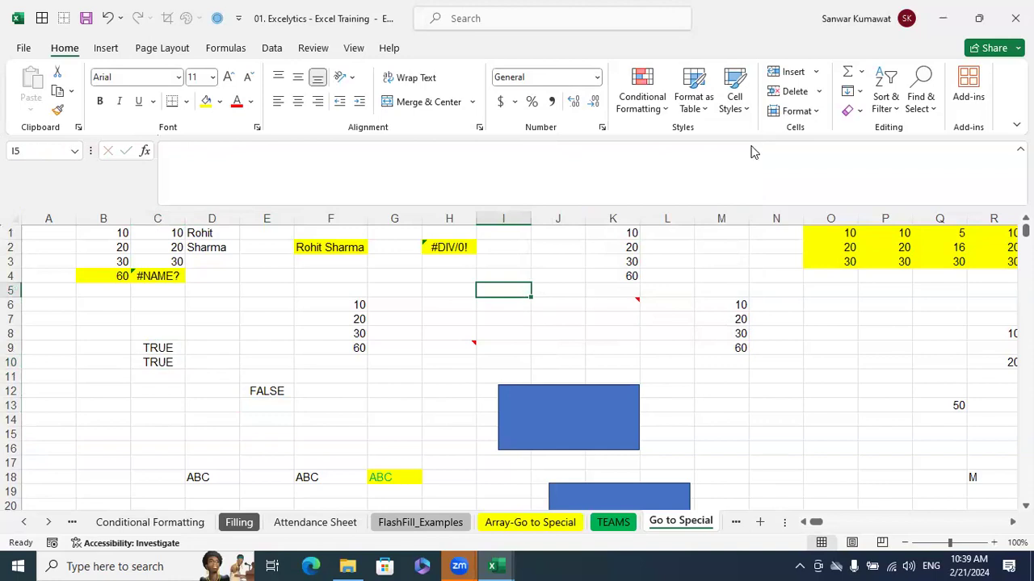
pyautogui.click(926, 113)
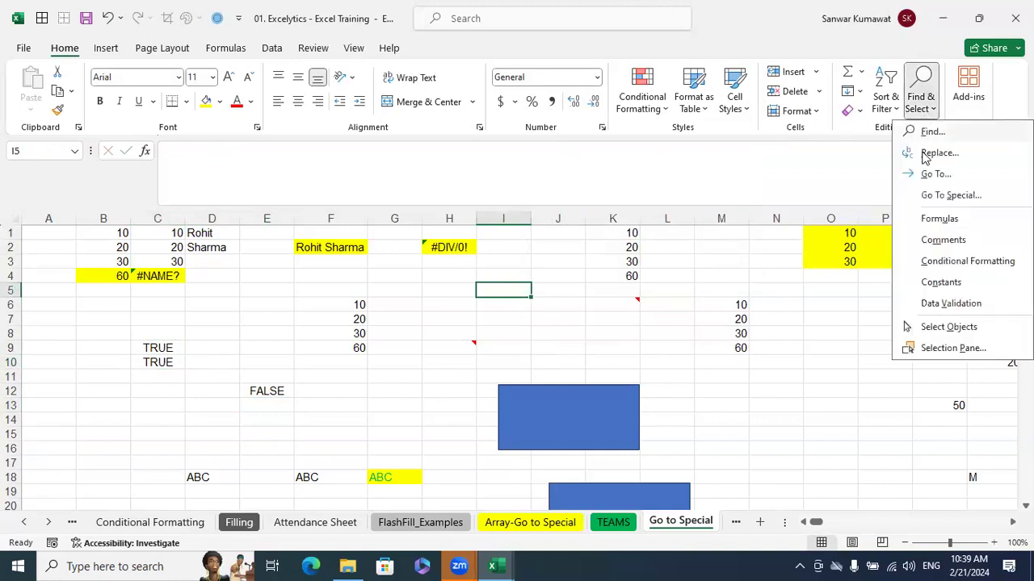
pyautogui.click(936, 197)
pyautogui.click(569, 179)
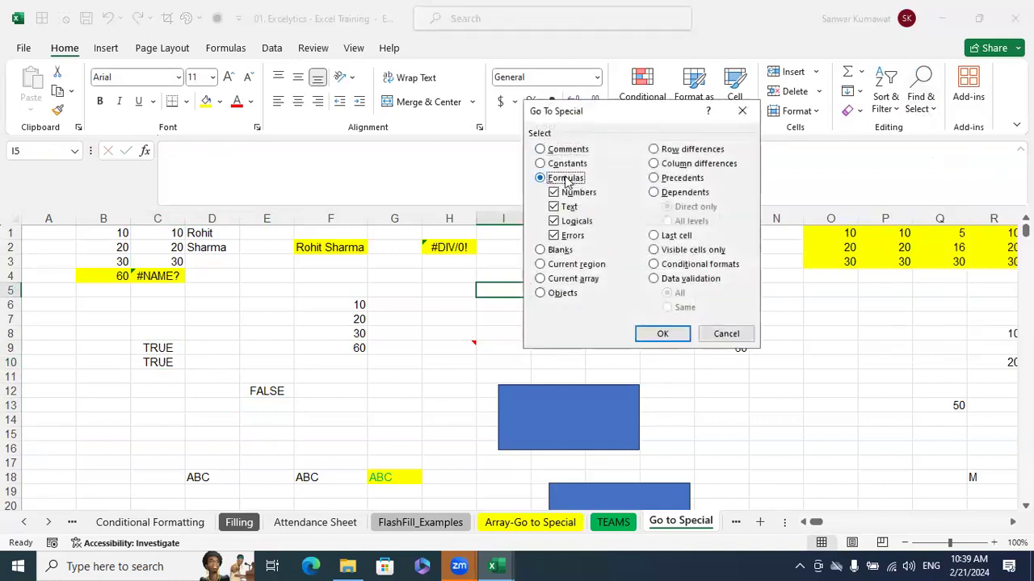
pyautogui.click(583, 193)
pyautogui.click(568, 235)
pyautogui.click(566, 206)
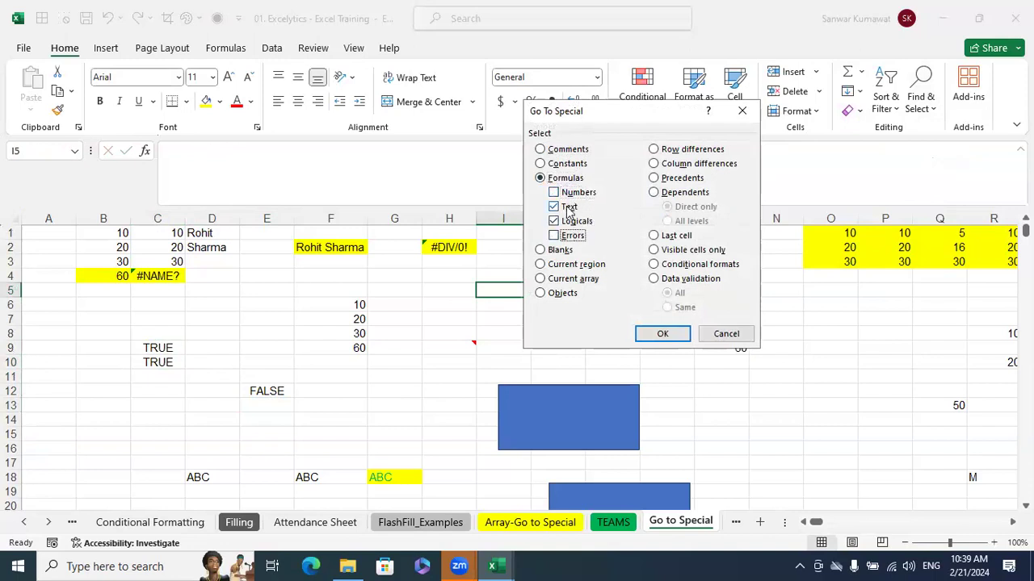
pyautogui.click(663, 335)
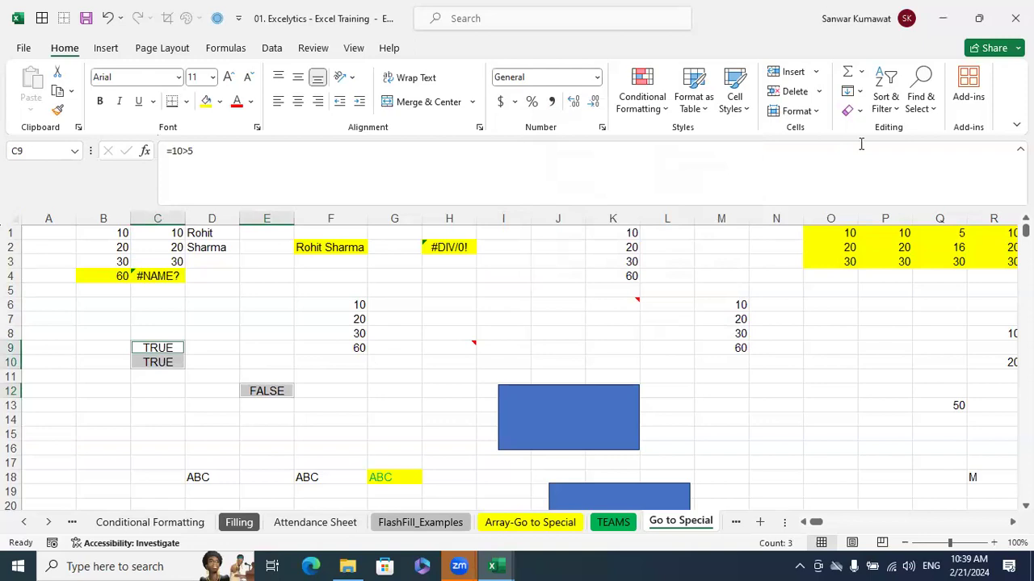
pyautogui.click(925, 107)
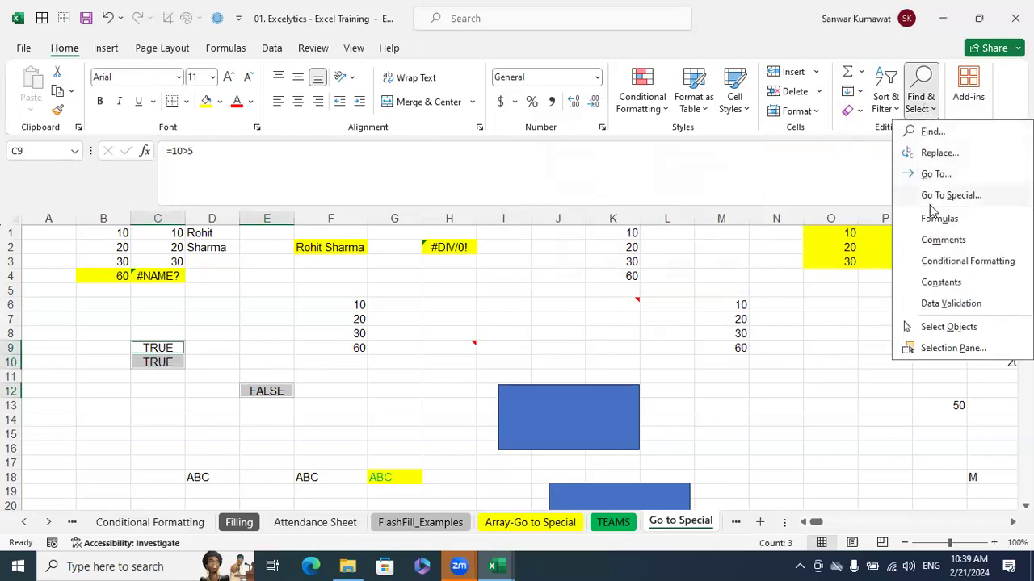
pyautogui.click(938, 195)
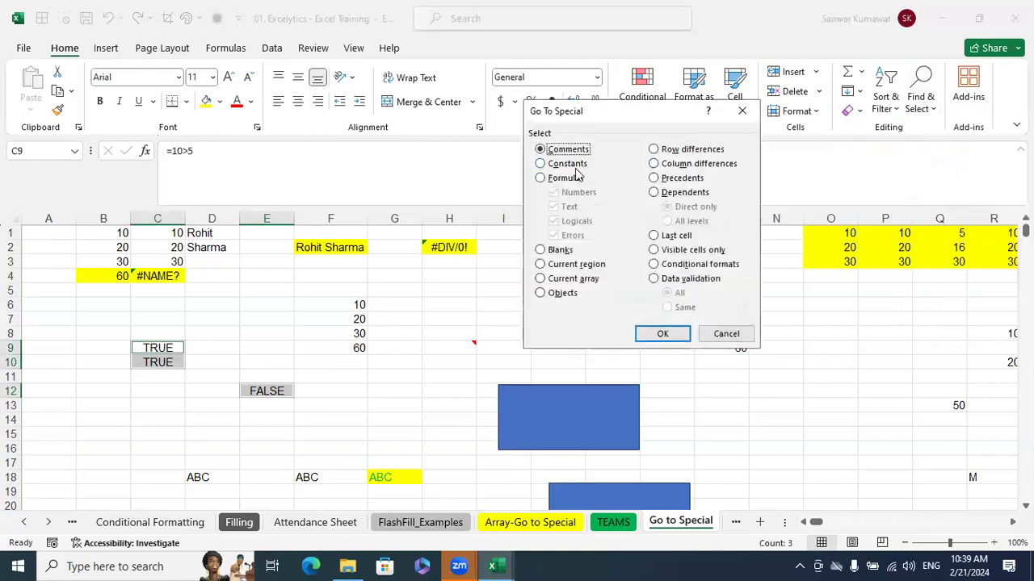
pyautogui.click(726, 334)
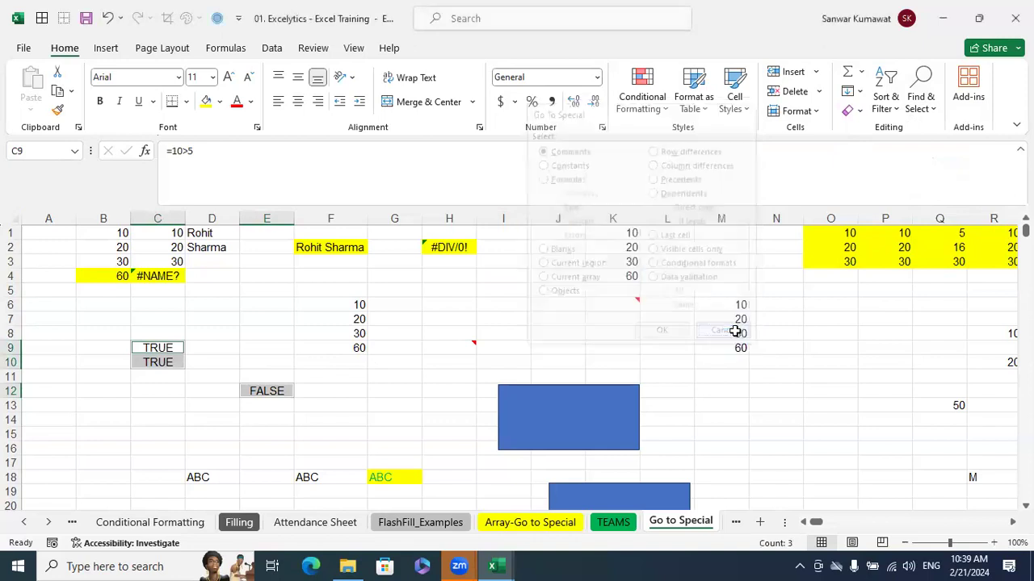
# Try to select constants with Go To Special while the logical formula cells C9, C10 and E12 are still selected
pyautogui.click(922, 107)
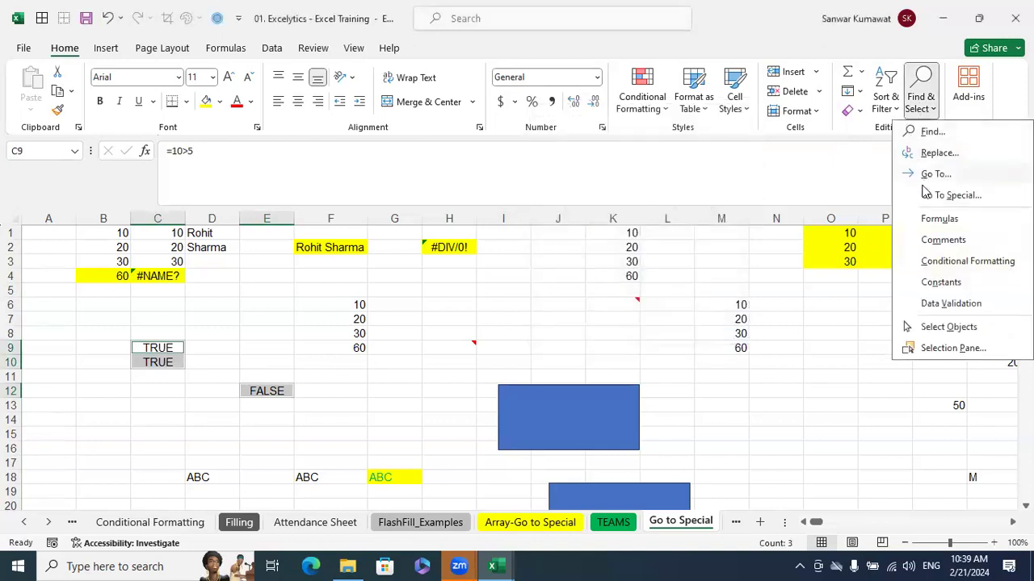
pyautogui.click(926, 194)
pyautogui.click(557, 166)
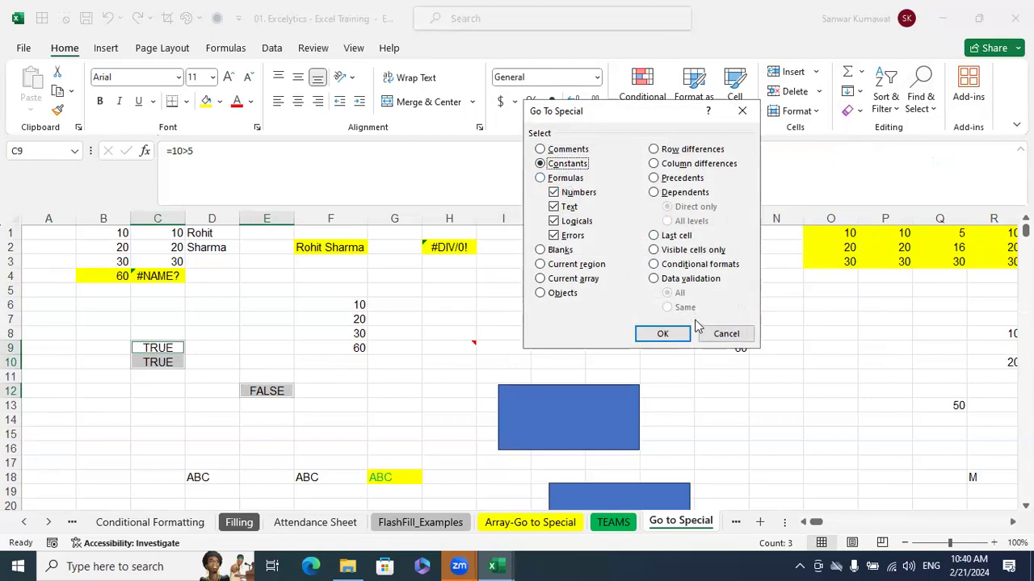
pyautogui.click(662, 333)
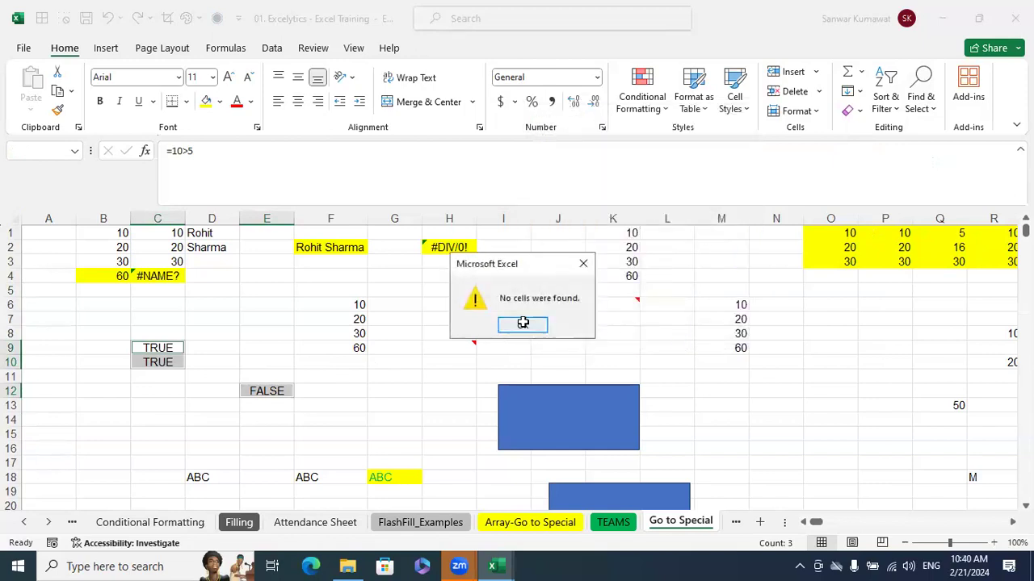
pyautogui.click(545, 325)
# Starting from the single cell J6, select all constants on the sheet with Go To Special and check the content of F9
pyautogui.click(540, 304)
pyautogui.click(920, 101)
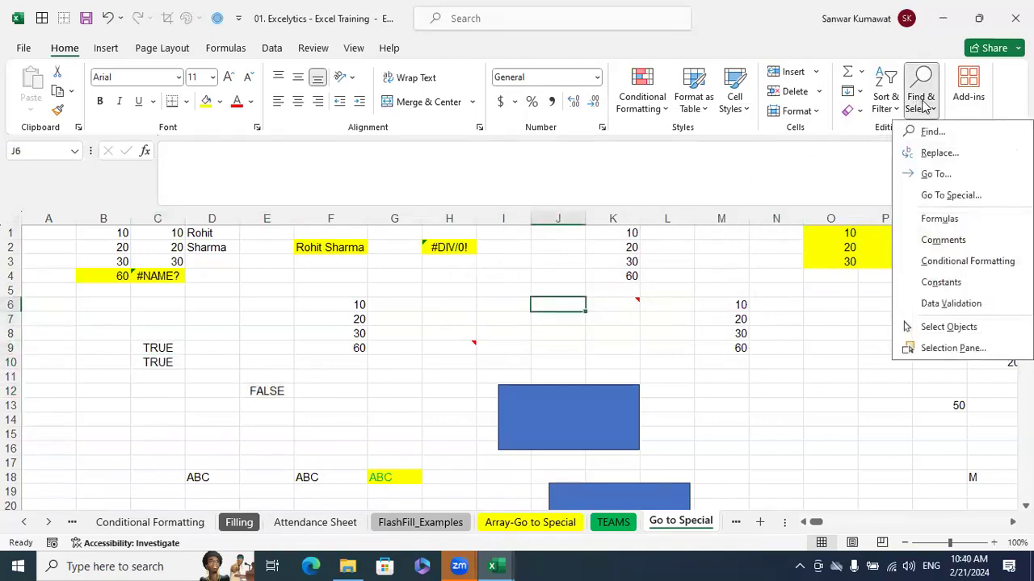
pyautogui.click(967, 198)
pyautogui.click(565, 164)
pyautogui.click(662, 334)
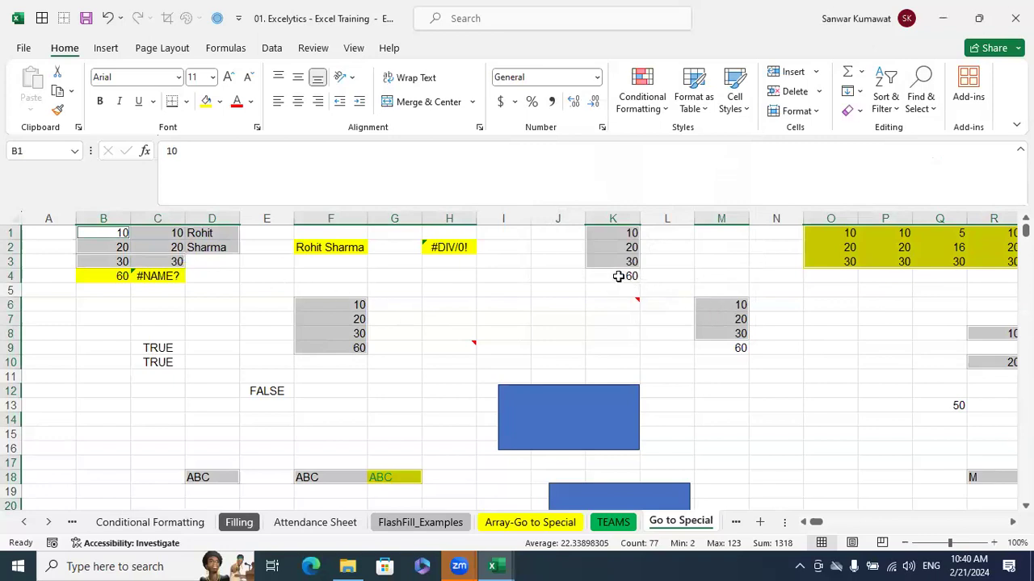
pyautogui.click(347, 349)
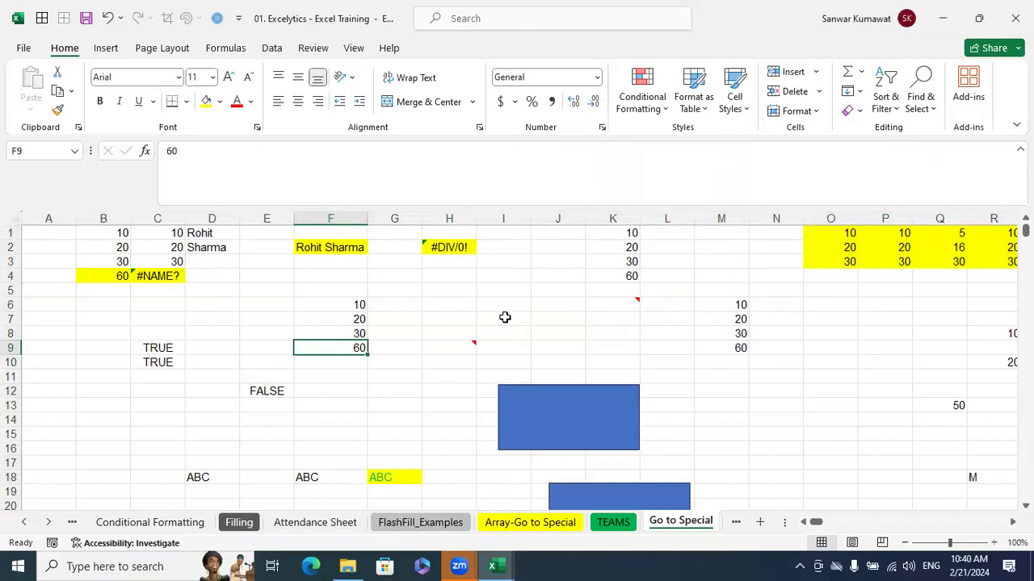
# Delete the contents of all formula cells on the sheet by selecting them with Go To Special, and undo the deletion
pyautogui.click(932, 113)
pyautogui.click(946, 197)
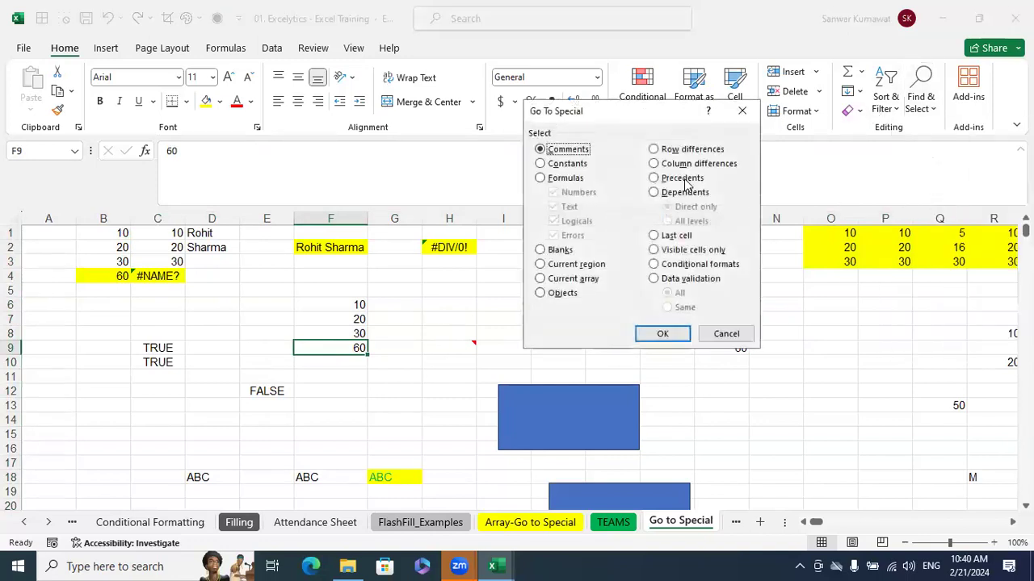
pyautogui.click(564, 177)
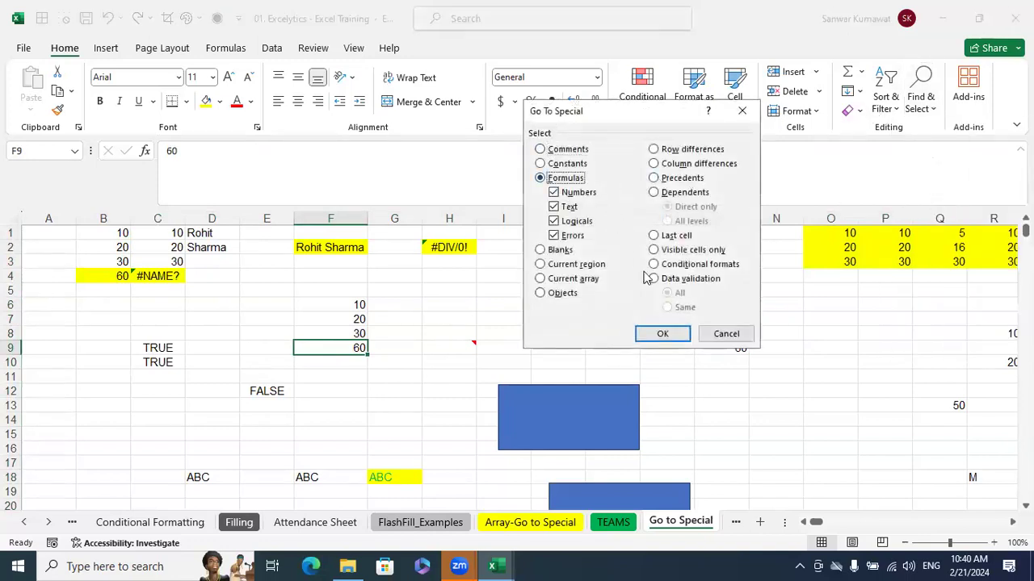
pyautogui.click(659, 335)
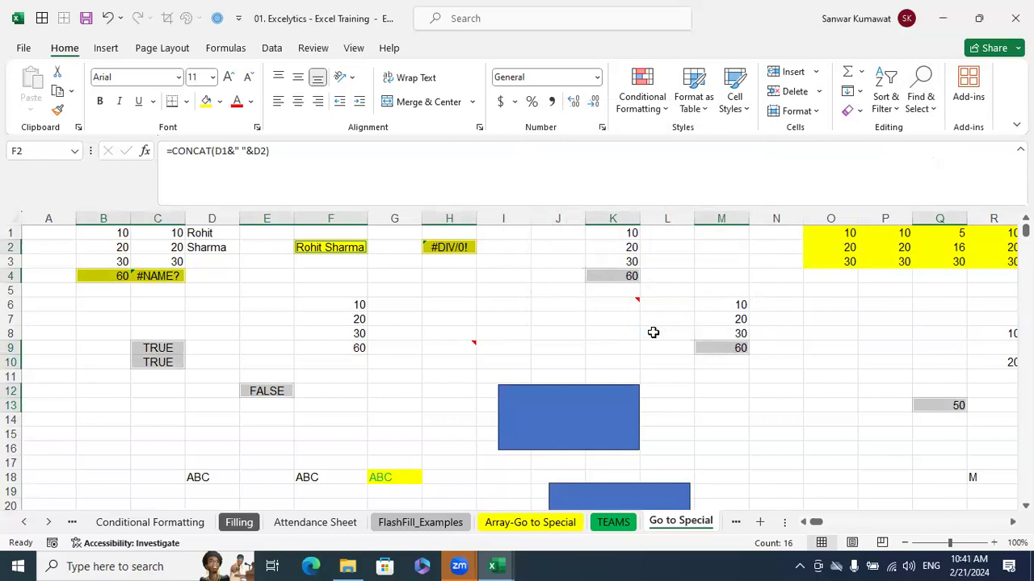
pyautogui.press('Delete')
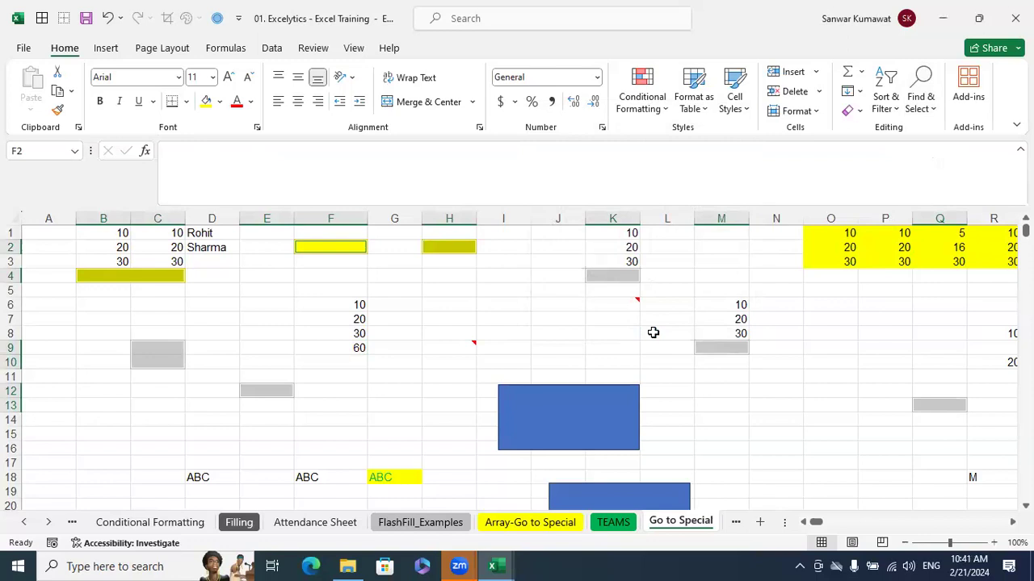
pyautogui.hotkey('ctrl', 'z')
# Compare the SUM formula in B4 with the CONCAT formula in F2
pyautogui.click(927, 102)
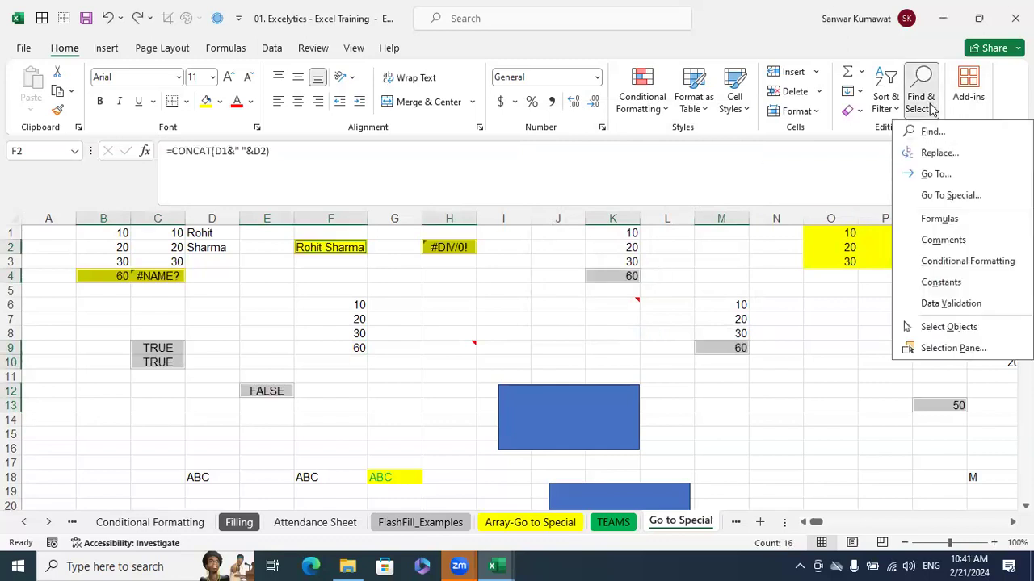
pyautogui.click(825, 343)
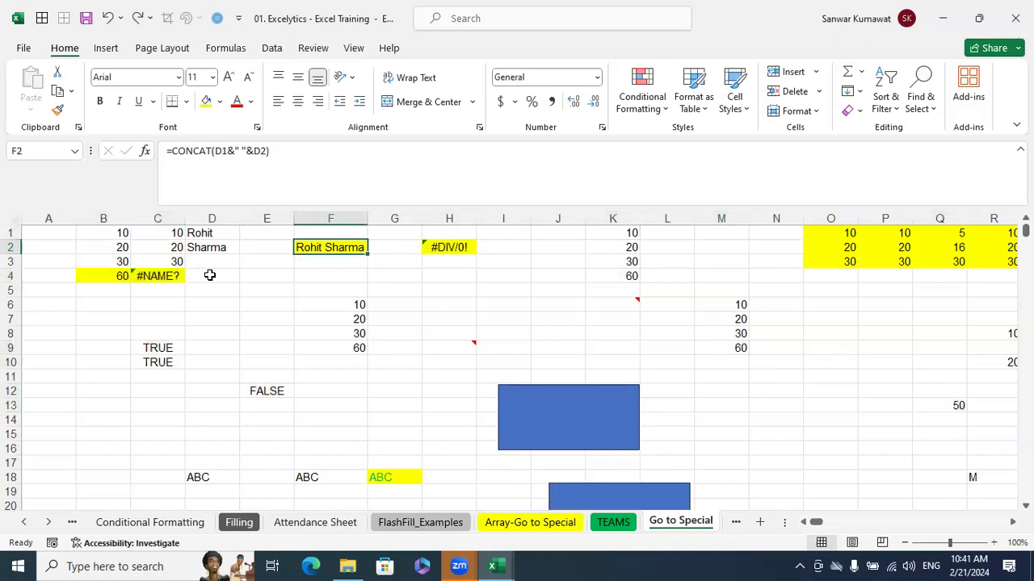
pyautogui.click(116, 279)
pyautogui.click(302, 258)
pyautogui.click(312, 247)
pyautogui.click(83, 271)
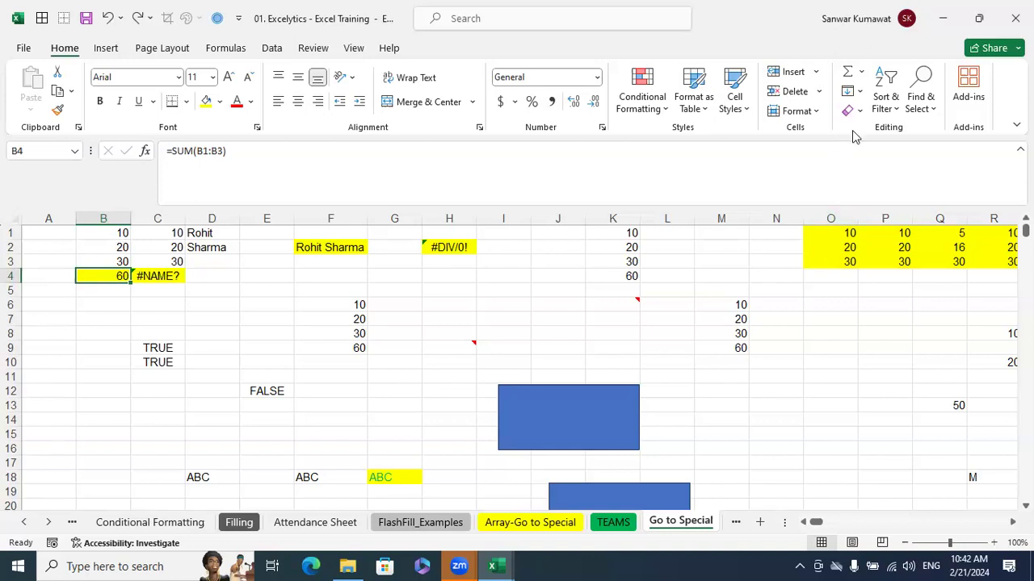
# Select all formula cells on the sheet with Go To Special and try to copy them together
pyautogui.click(924, 109)
pyautogui.click(944, 195)
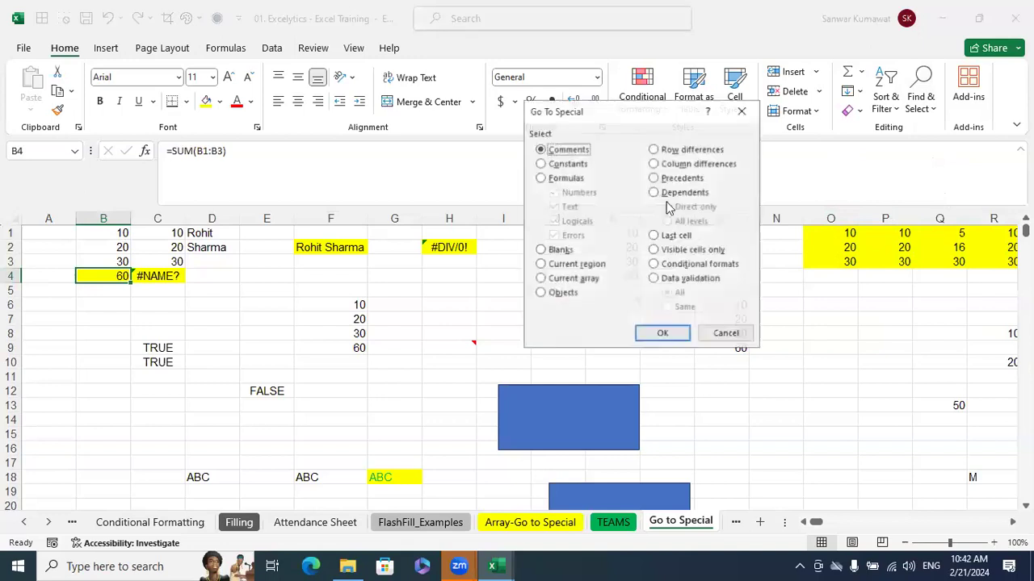
pyautogui.click(565, 179)
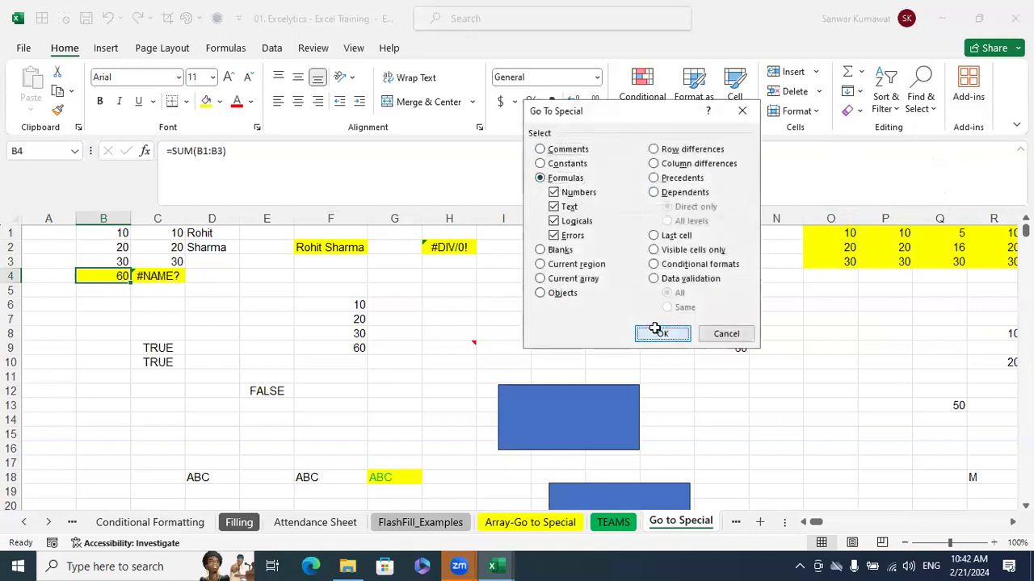
pyautogui.click(661, 334)
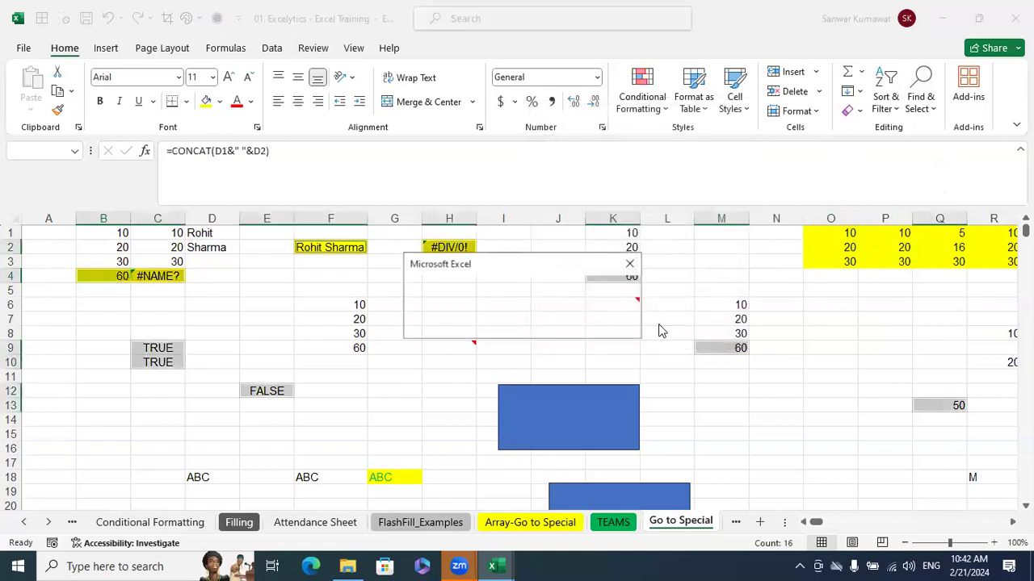
pyautogui.click(630, 266)
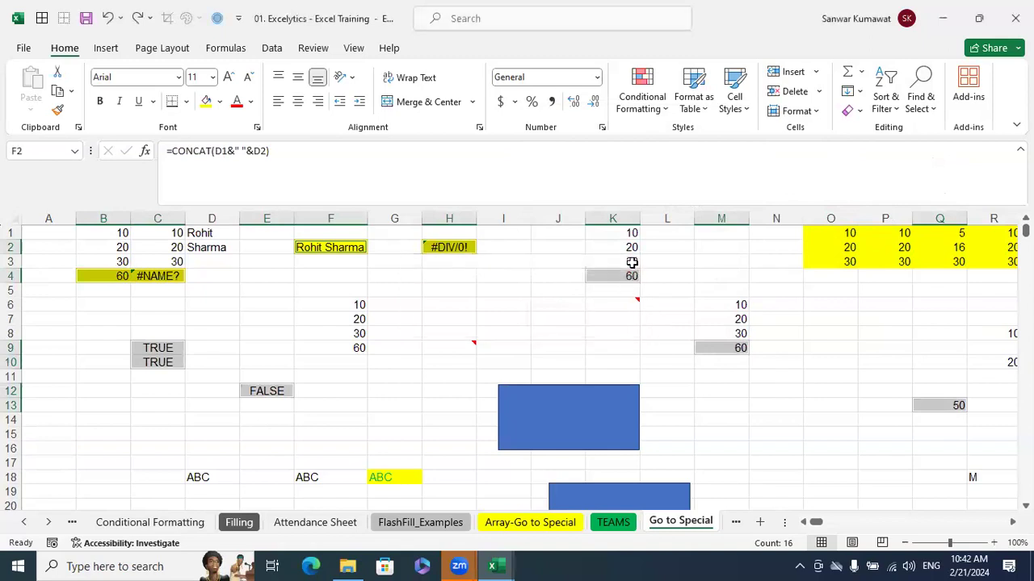
pyautogui.hotkey('ctrl', 'c')
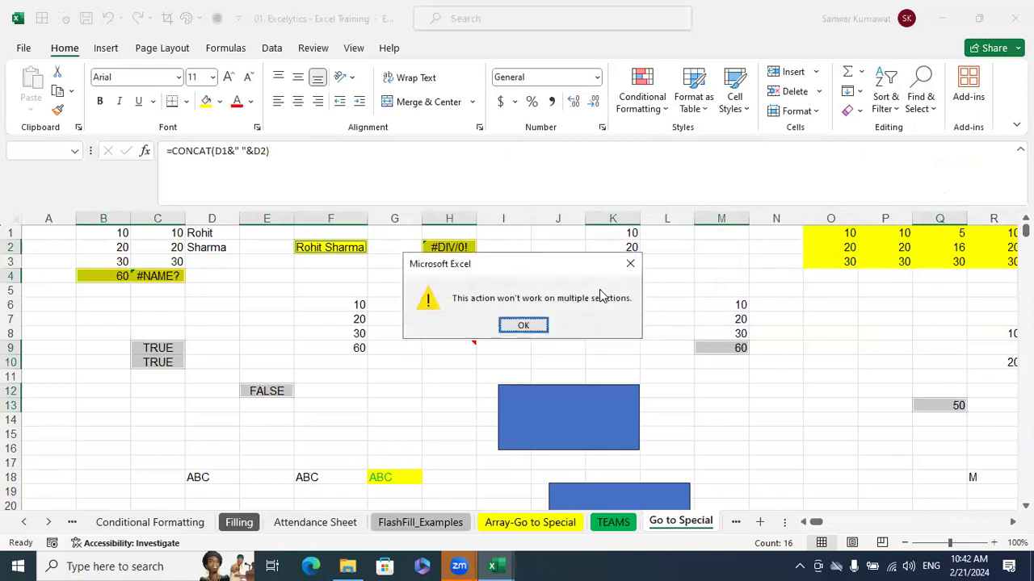
pyautogui.click(523, 325)
pyautogui.click(461, 288)
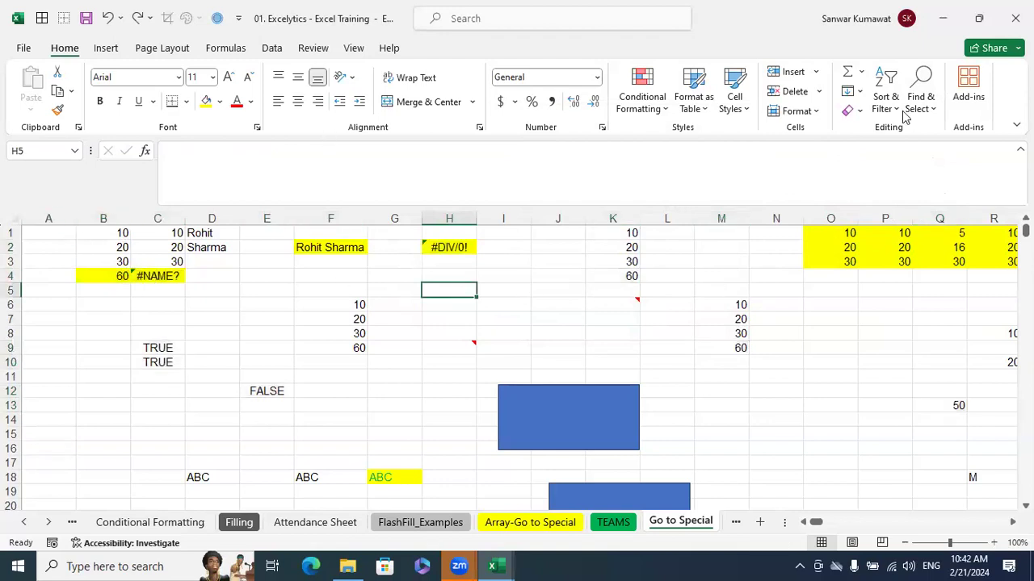
pyautogui.click(918, 92)
pyautogui.click(700, 240)
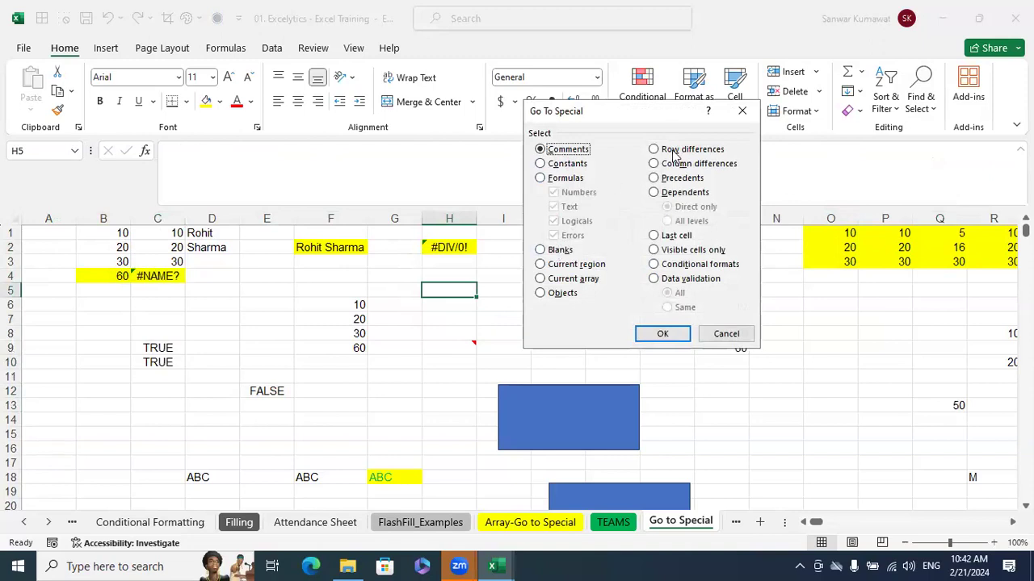
pyautogui.click(719, 338)
# Examine the yellow number block O1:V3 as a whole and row by row for values that differ within each row
pyautogui.click(882, 332)
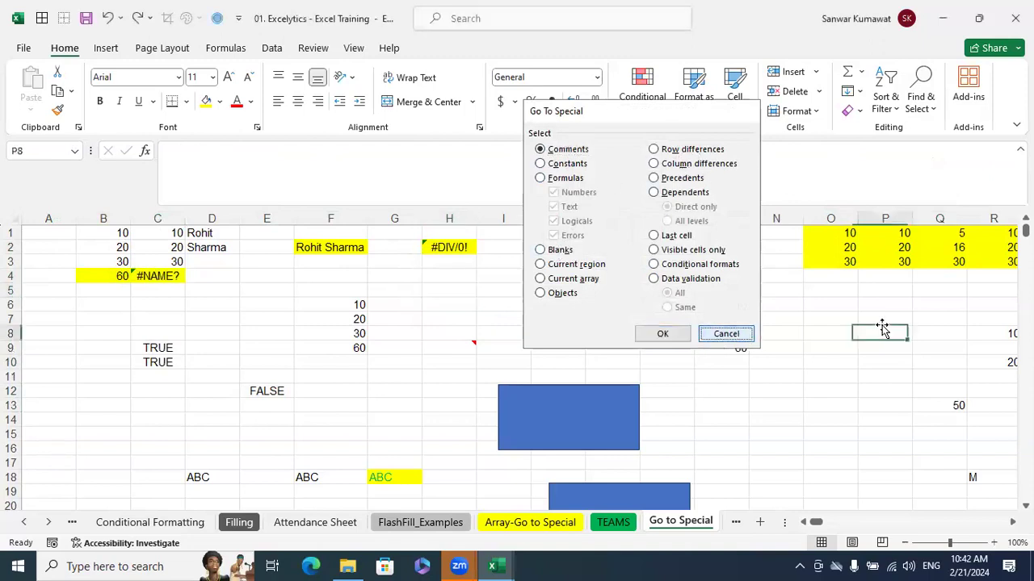
pyautogui.click(1012, 523)
pyautogui.click(1012, 523)
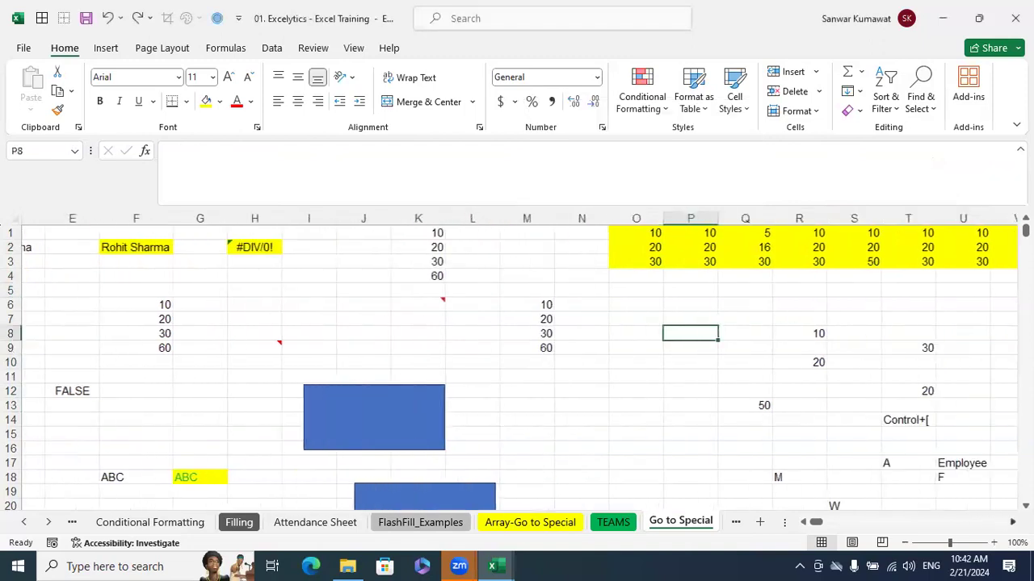
pyautogui.click(896, 349)
pyautogui.moveTo(503, 234); pyautogui.dragTo(857, 261)
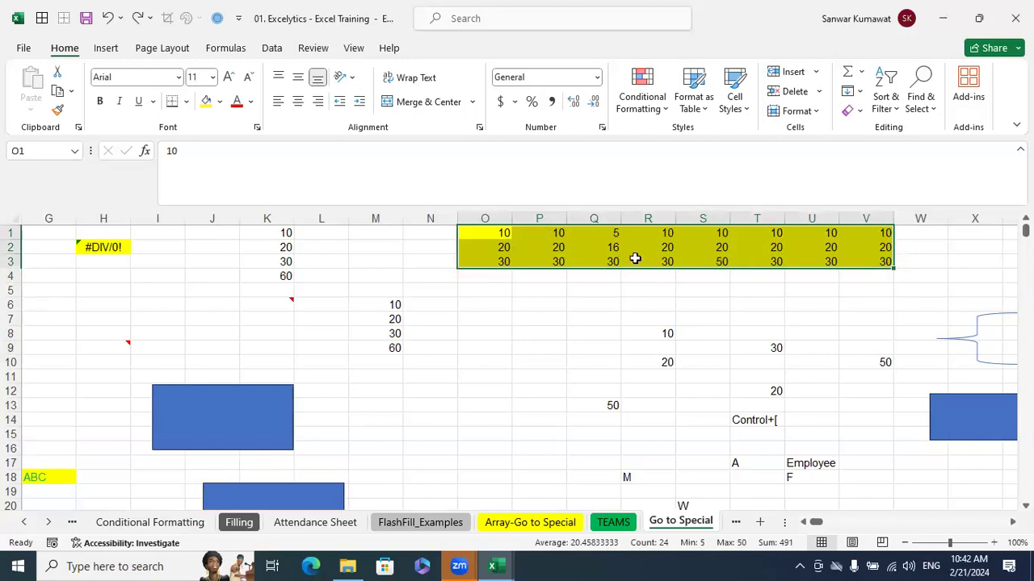
pyautogui.click(586, 286)
pyautogui.moveTo(501, 233); pyautogui.dragTo(876, 233)
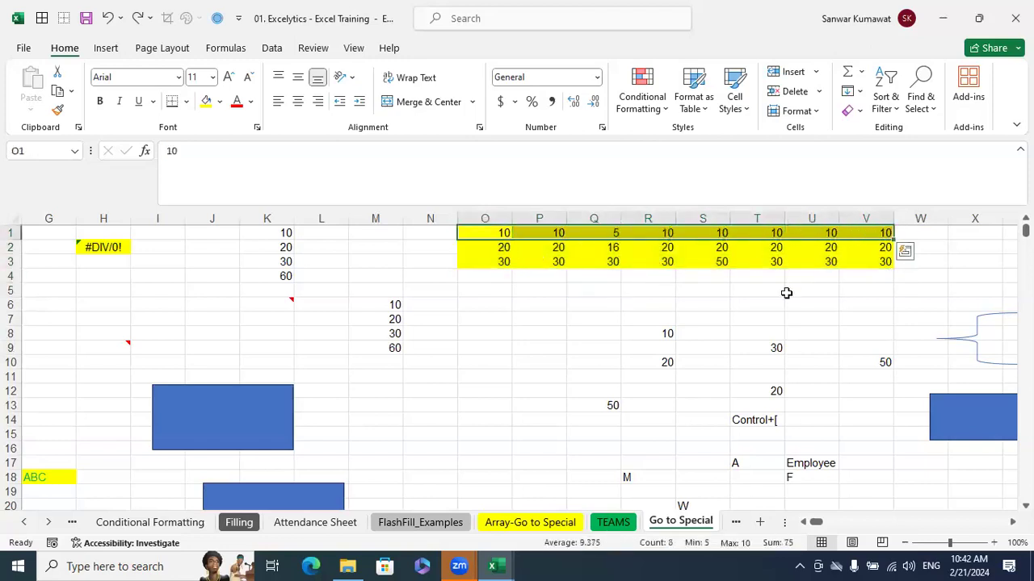
pyautogui.moveTo(503, 248); pyautogui.dragTo(879, 240)
pyautogui.moveTo(503, 263); pyautogui.dragTo(868, 256)
# Select the range O1:V3 and use Go To Special to select its row differences
pyautogui.moveTo(504, 233); pyautogui.dragTo(877, 254)
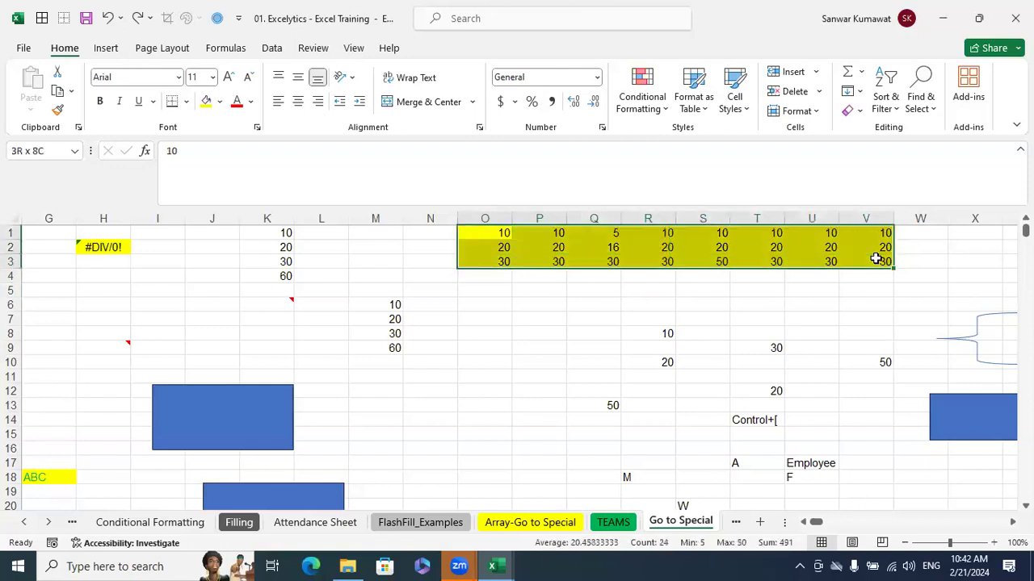
pyautogui.click(921, 103)
pyautogui.click(944, 198)
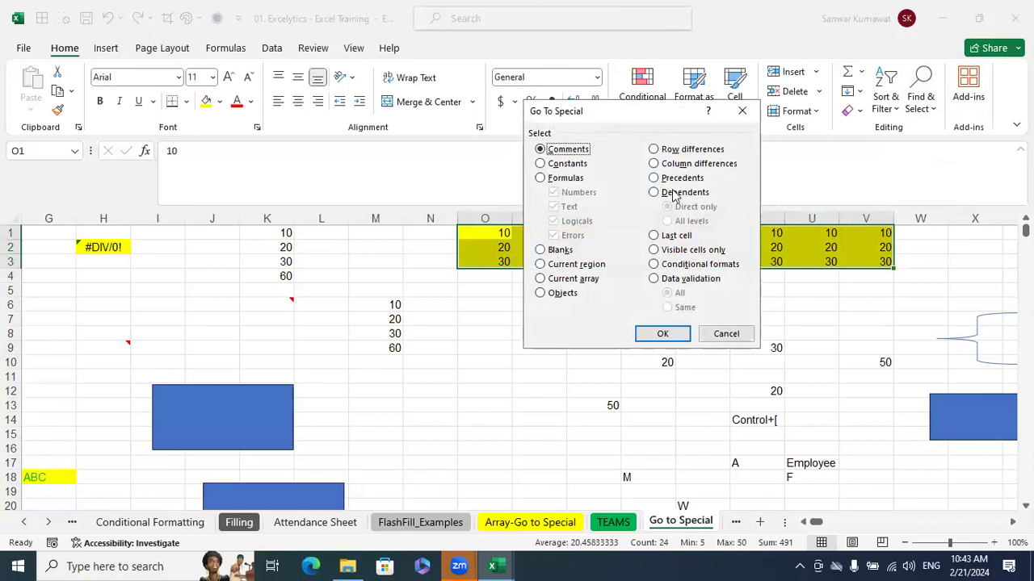
pyautogui.click(692, 150)
pyautogui.click(688, 329)
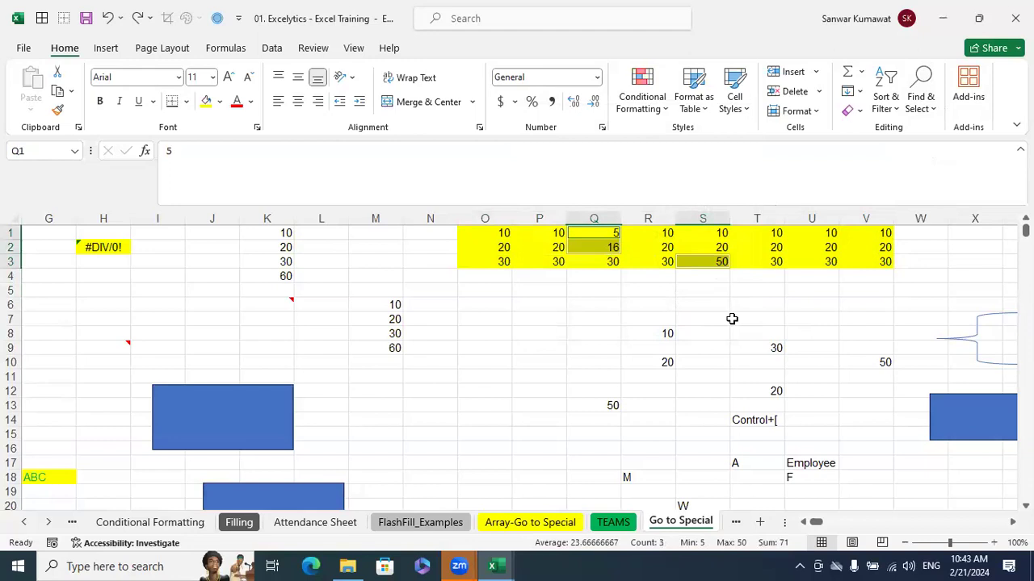
# Reselect the yellow block O1:V3 and examine each column of the number block Y1:AA4 for values that differ within it
pyautogui.click(592, 360)
pyautogui.moveTo(496, 233); pyautogui.dragTo(864, 258)
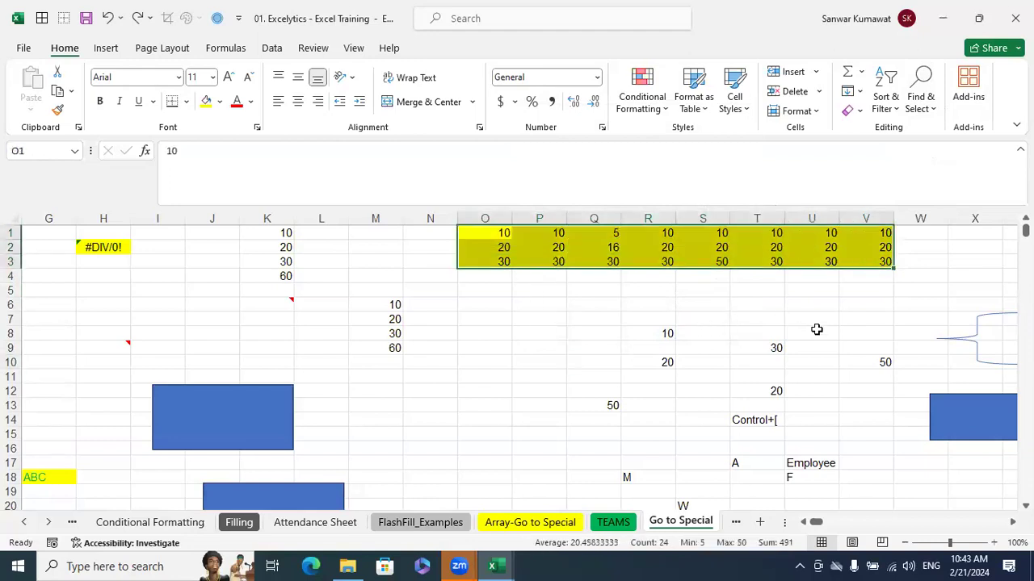
pyautogui.hscroll(5, 682, 243)
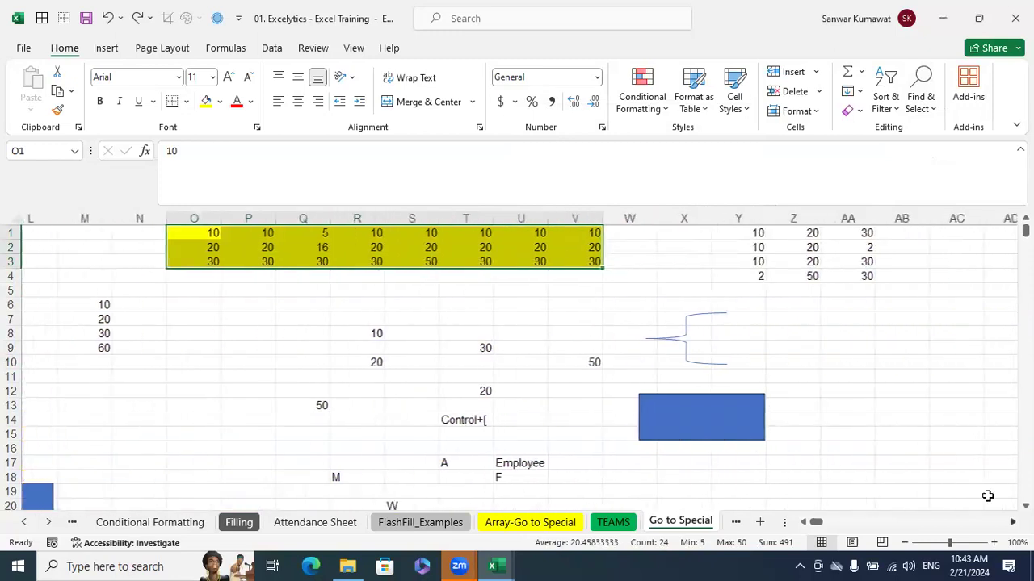
pyautogui.moveTo(664, 233); pyautogui.dragTo(774, 276)
pyautogui.moveTo(663, 235); pyautogui.dragTo(648, 276)
pyautogui.moveTo(722, 234); pyautogui.dragTo(721, 277)
pyautogui.moveTo(763, 233); pyautogui.dragTo(756, 276)
pyautogui.moveTo(669, 233); pyautogui.dragTo(768, 276)
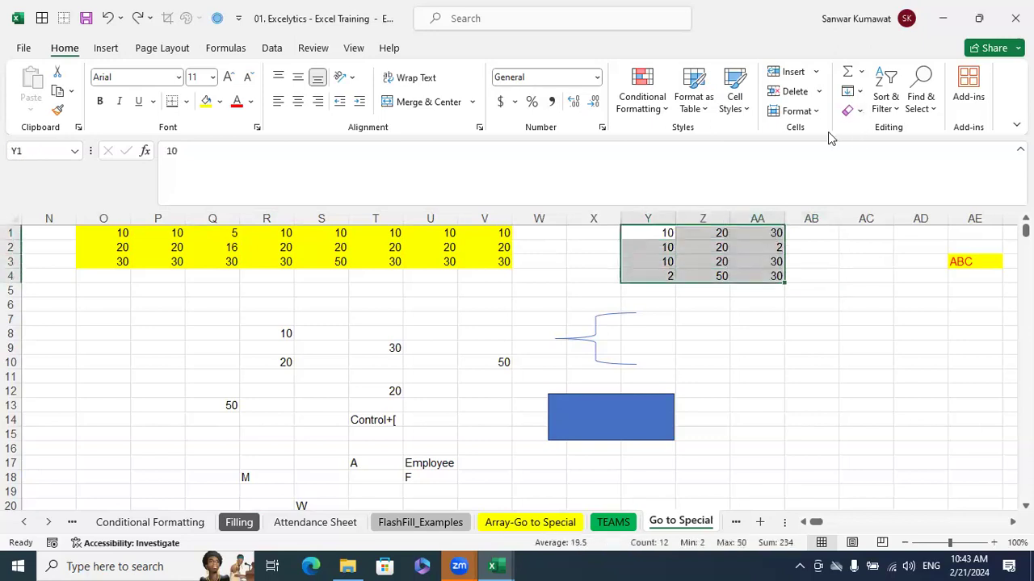
# Remove Go To Special from the Quick Access Toolbar and open its dialog without applying a selection
pyautogui.hotkey('ctrl', 'g')
pyautogui.press('Escape')
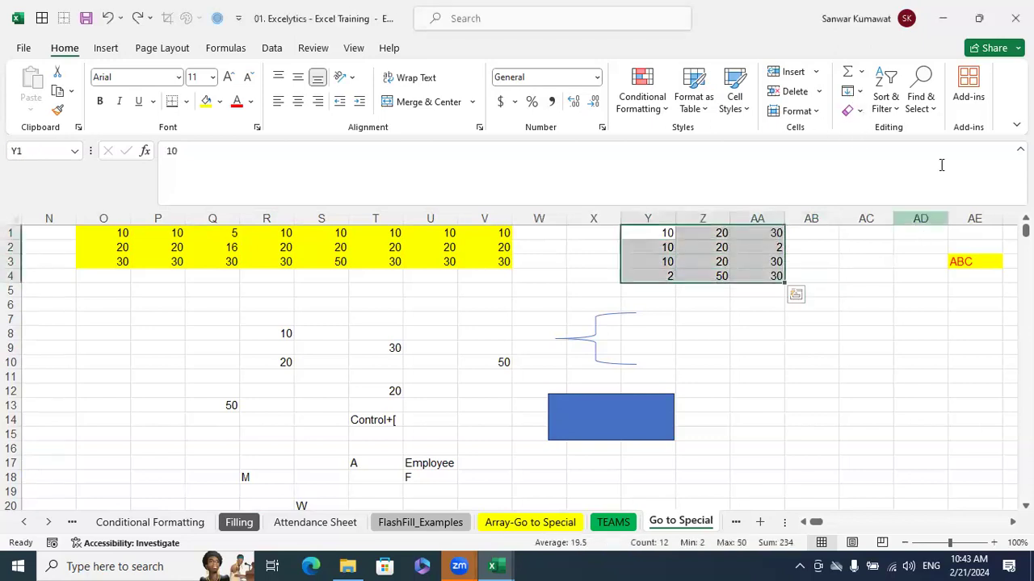
pyautogui.rightClick(219, 15)
pyautogui.click(300, 24)
pyautogui.click(792, 333)
pyautogui.click(921, 115)
pyautogui.click(939, 195)
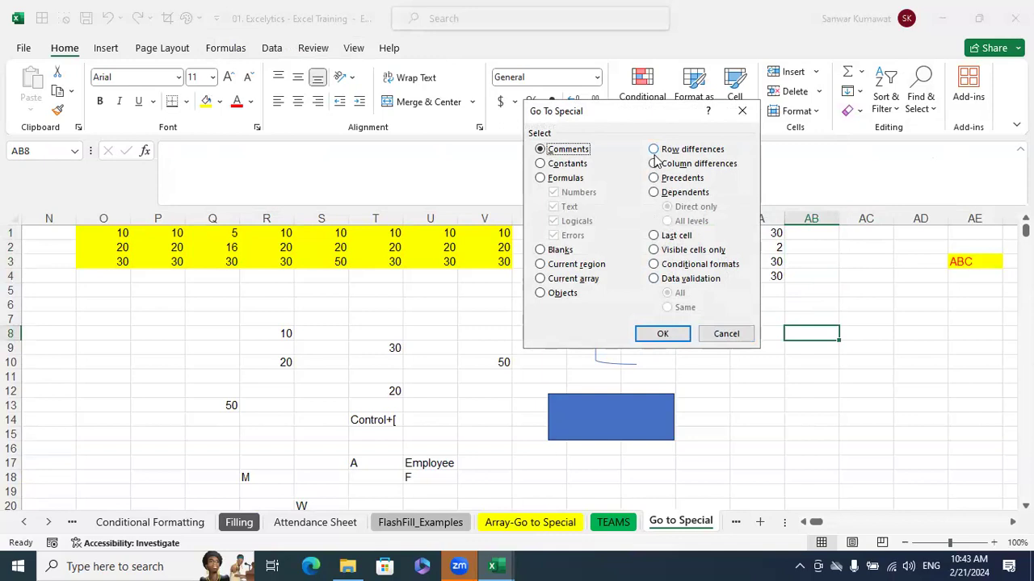
pyautogui.click(716, 336)
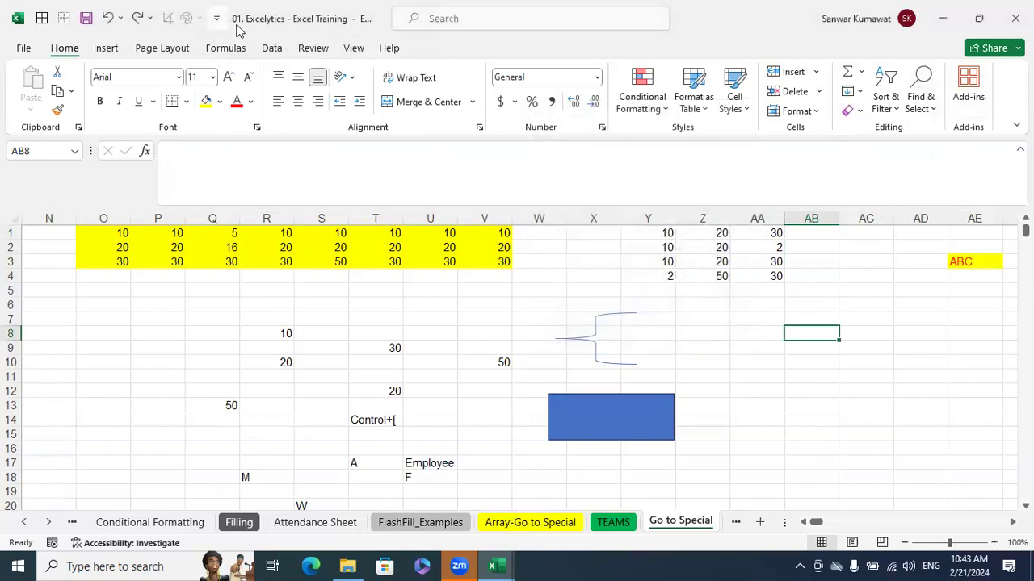
# Add the Go To Special command to the Quick Access Toolbar
pyautogui.click(934, 108)
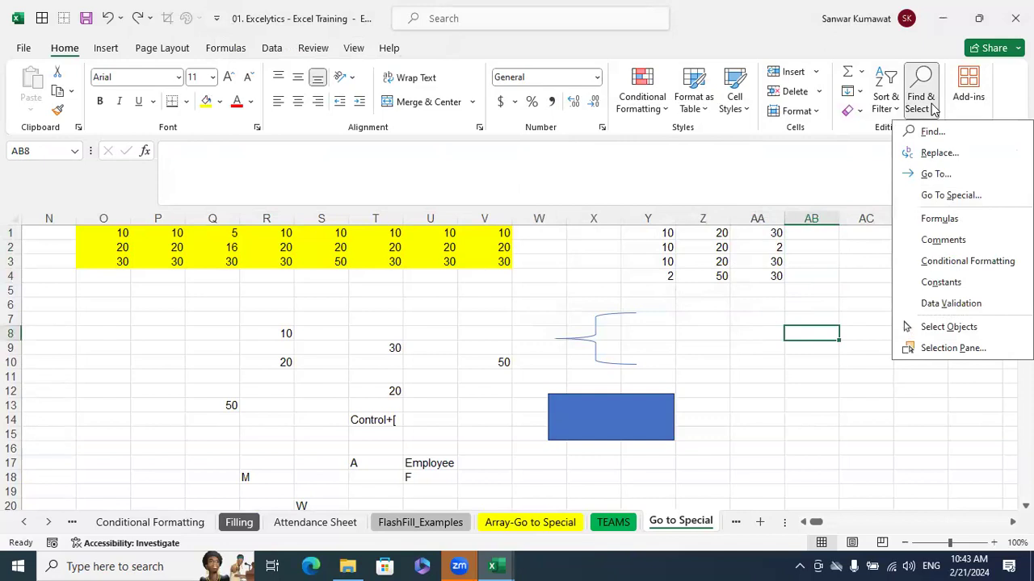
pyautogui.rightClick(949, 197)
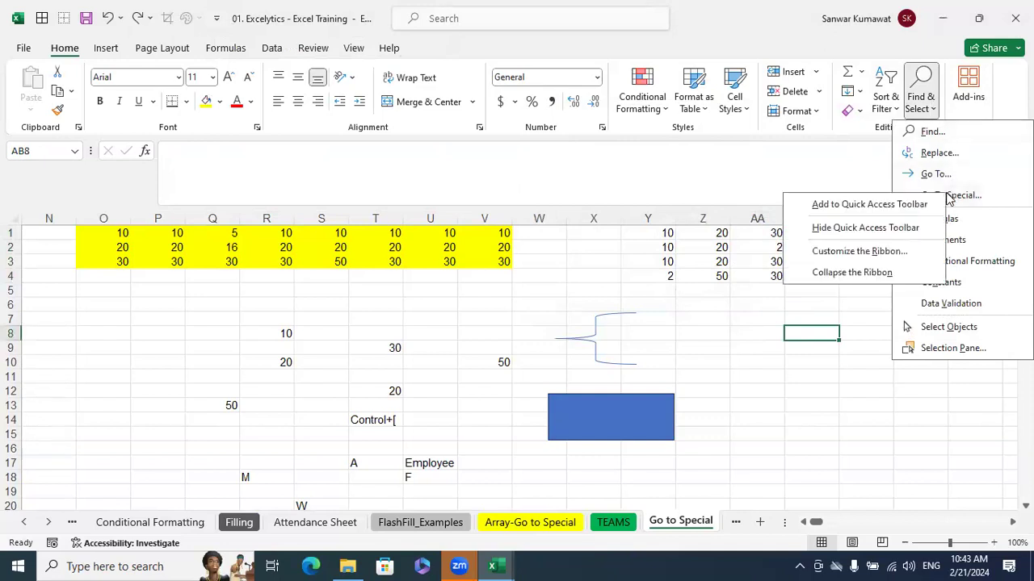
pyautogui.click(903, 204)
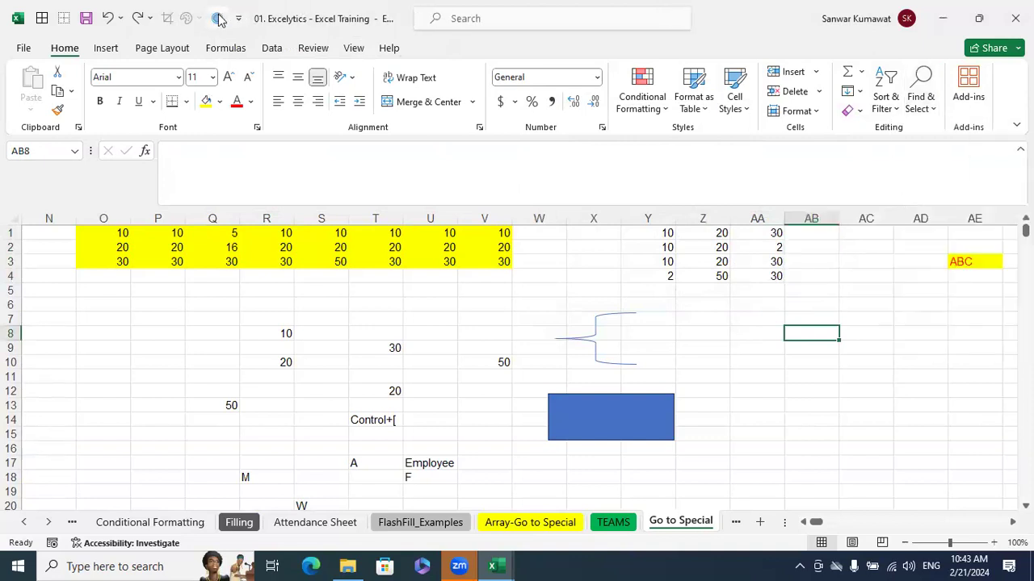
# Select the range Y1:AA4 and use Go To Special to select its column differences
pyautogui.click(775, 392)
pyautogui.moveTo(663, 234); pyautogui.dragTo(769, 278)
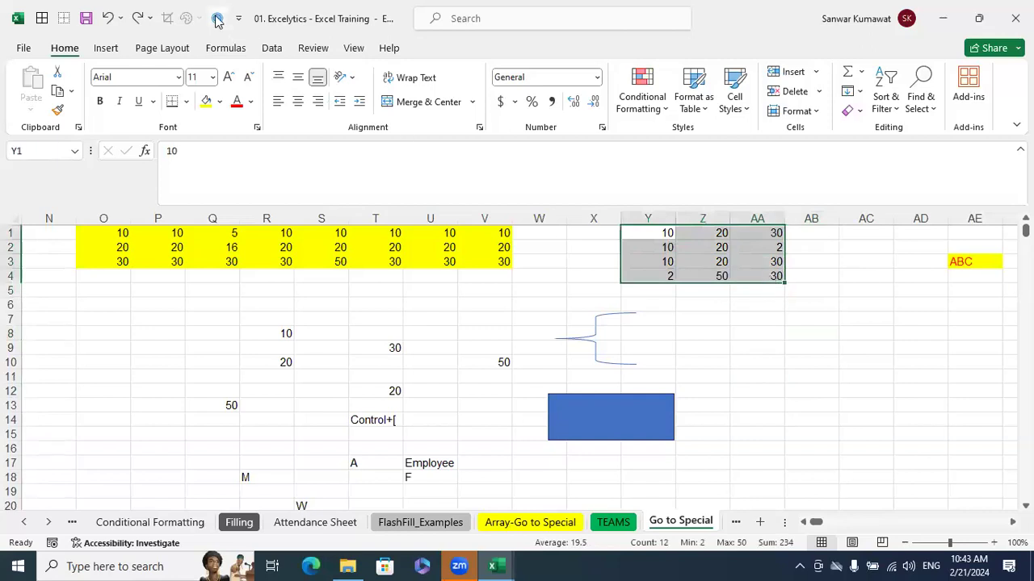
pyautogui.click(216, 19)
pyautogui.click(669, 164)
pyautogui.click(661, 332)
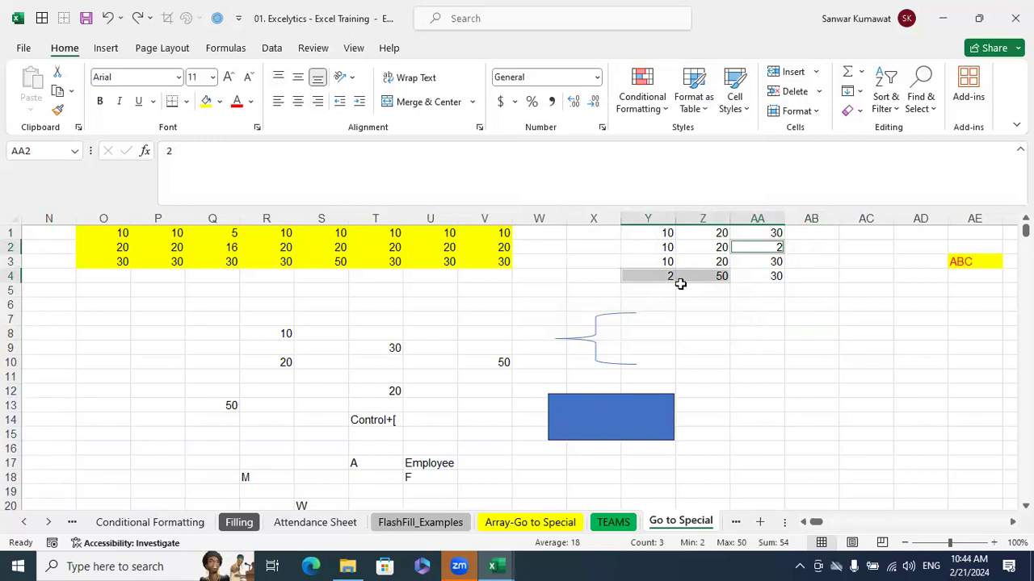
# Clear the selection and review the options in the Go To Special dialog without applying any
pyautogui.click(816, 347)
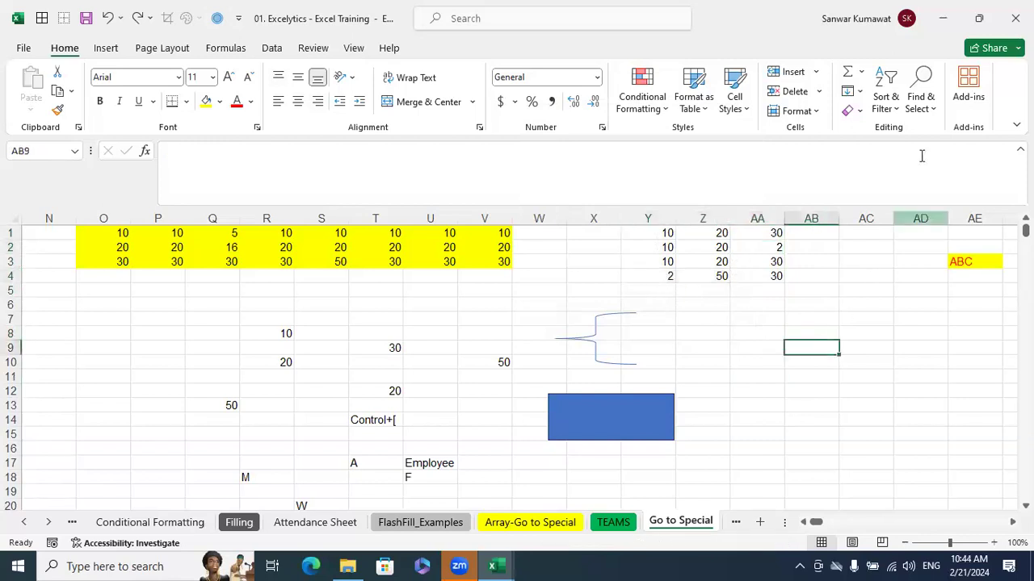
pyautogui.click(217, 17)
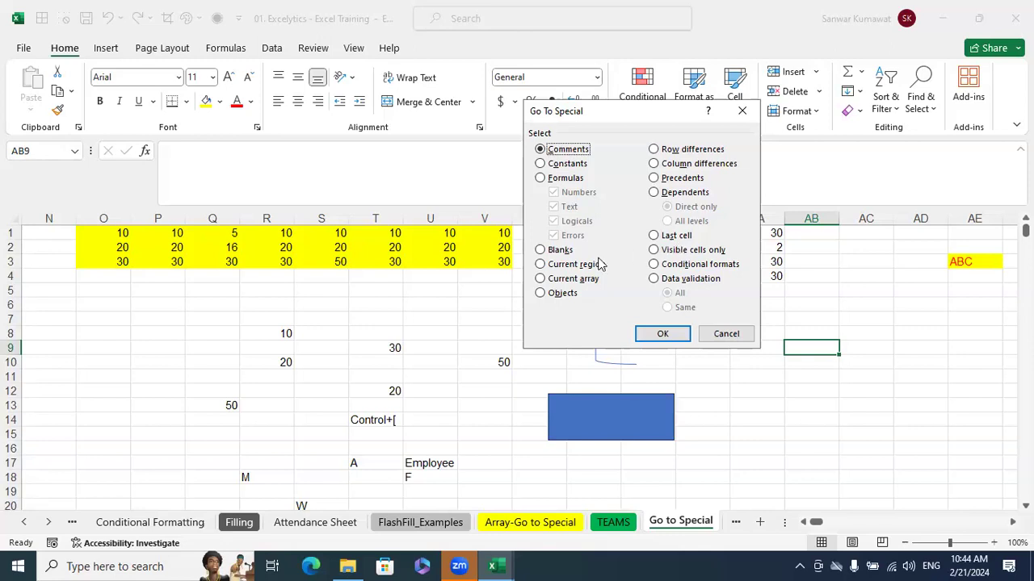
pyautogui.click(722, 334)
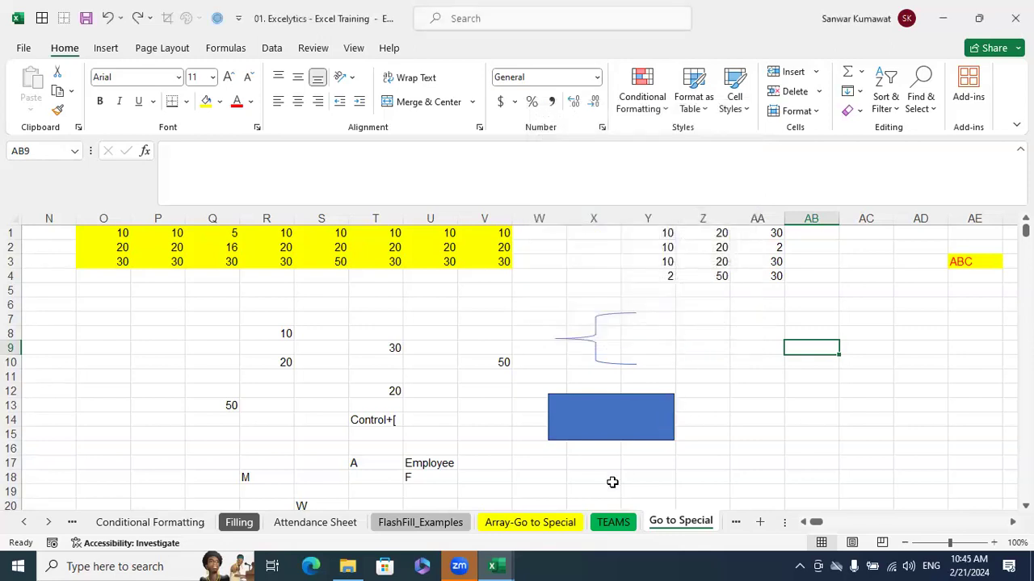
# Switch to the Book1 workbook, view Sheet5 and return to the Working sheet with the salary table
pyautogui.moveTo(492, 566)
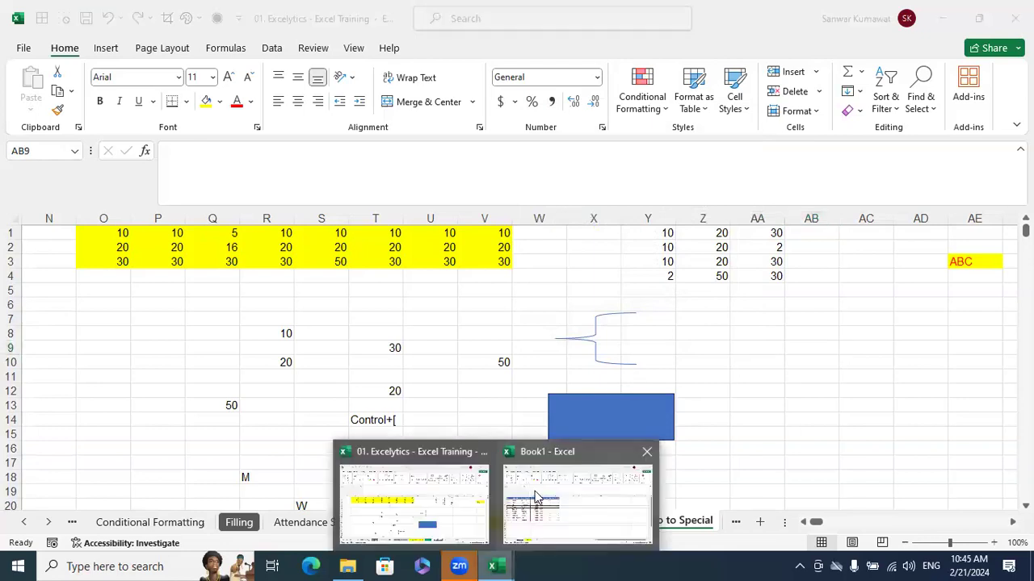
pyautogui.click(573, 500)
pyautogui.click(310, 428)
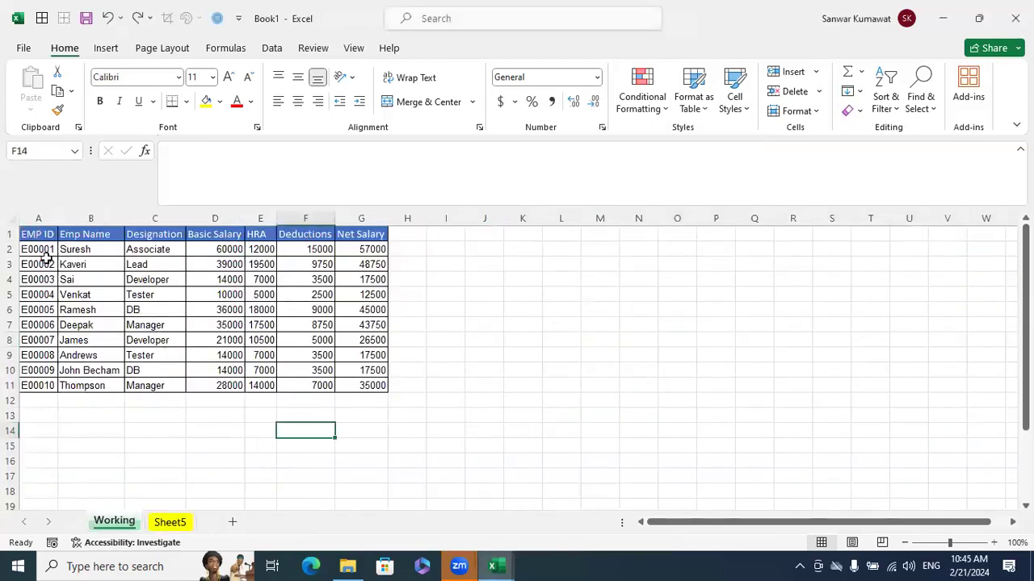
pyautogui.click(170, 522)
pyautogui.click(116, 523)
# Insert a blank row above each of the second, third and fourth employee records, and undo all three insertions
pyautogui.click(11, 264)
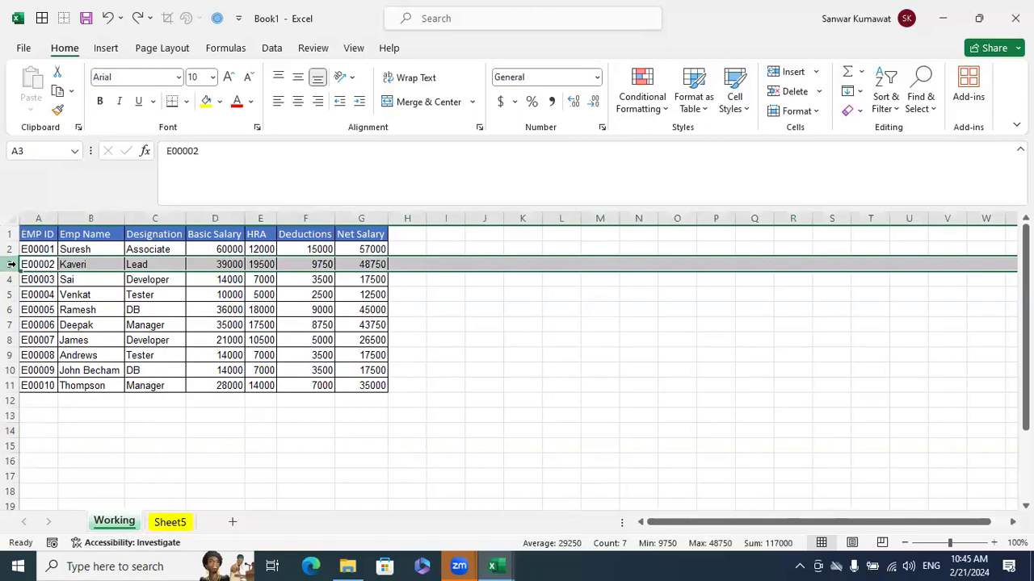
pyautogui.hotkey('ctrl', 'shift', '+')
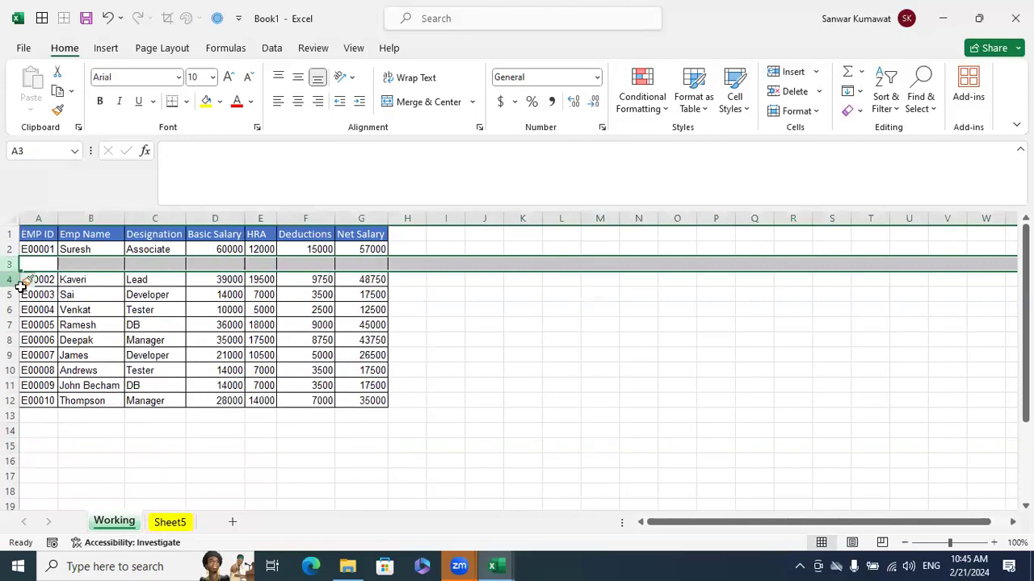
pyautogui.click(10, 294)
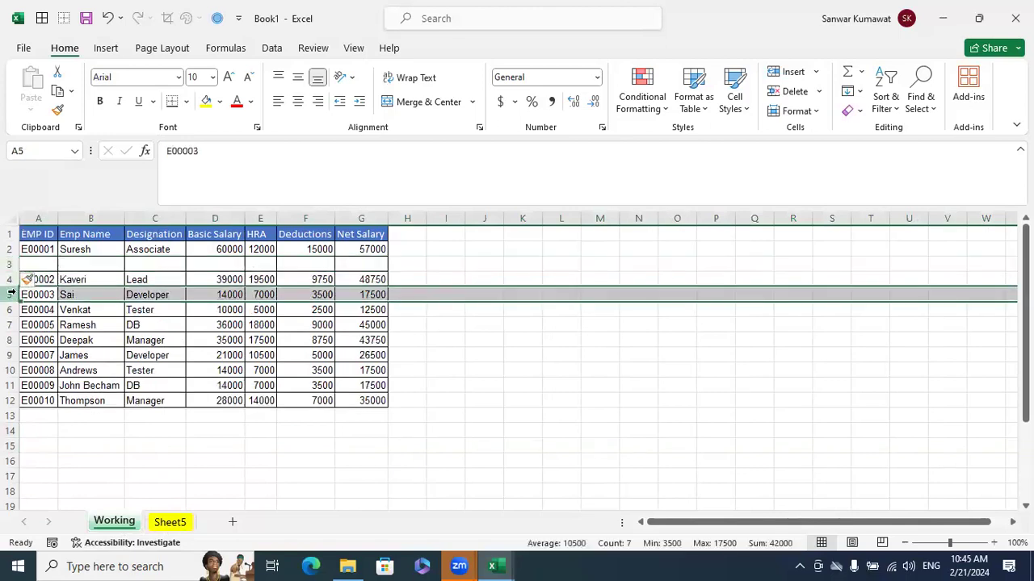
pyautogui.hotkey('ctrl', 'shift', '+')
pyautogui.click(10, 324)
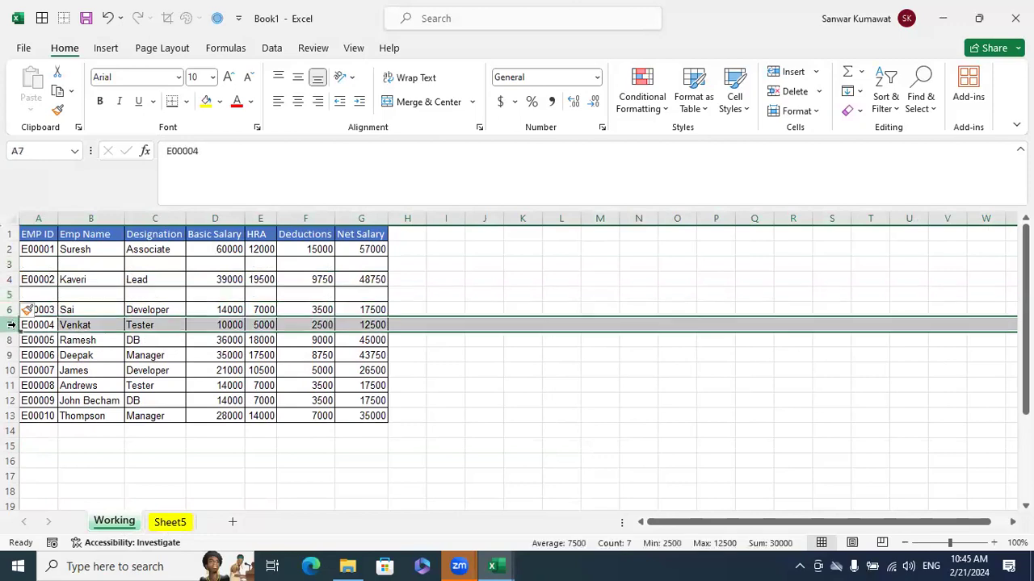
pyautogui.hotkey('ctrl', 'shift', '+')
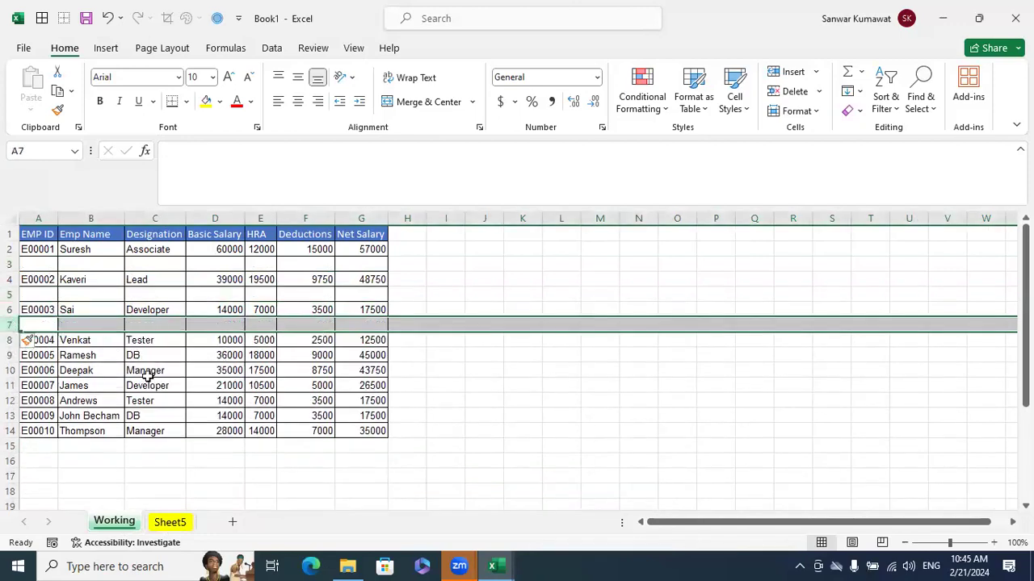
pyautogui.hotkey('ctrl', 'z')
pyautogui.hotkey('ctrl', 'z')
pyautogui.hotkey('ctrl', 'z')
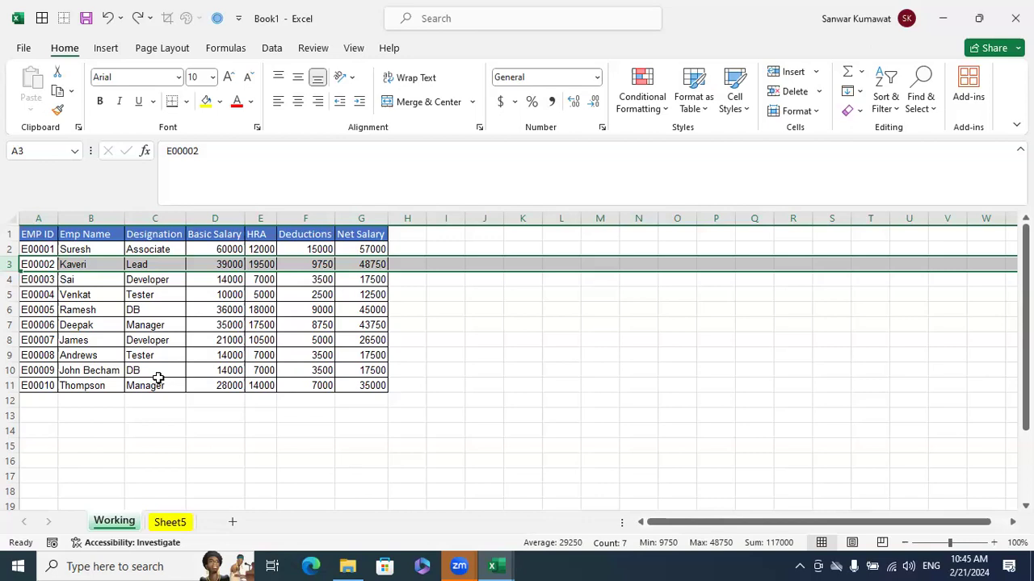
# Select the salary table A1:G11 and use Go To Special to look for blank cells in it
pyautogui.click(231, 372)
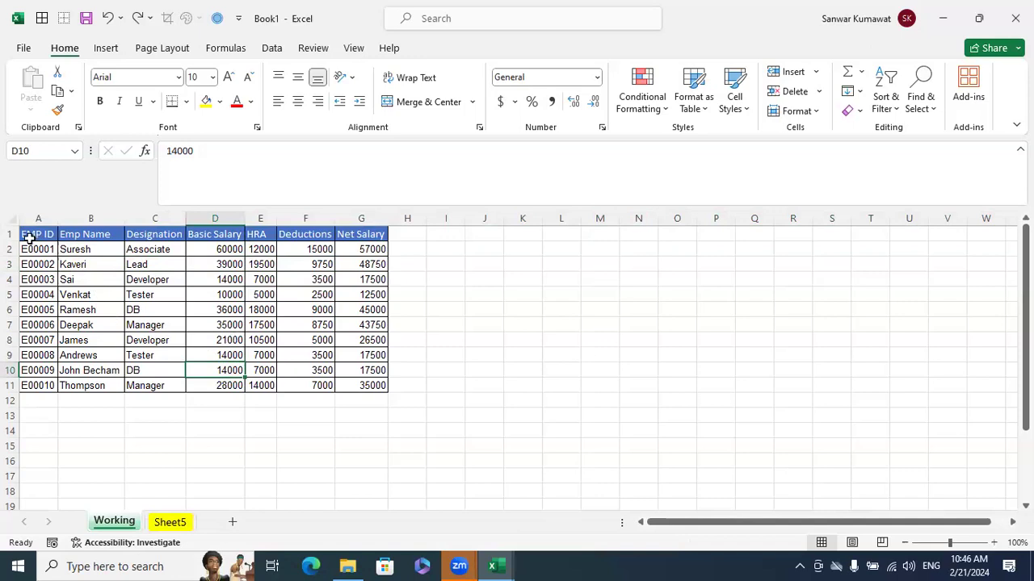
pyautogui.click(16, 217)
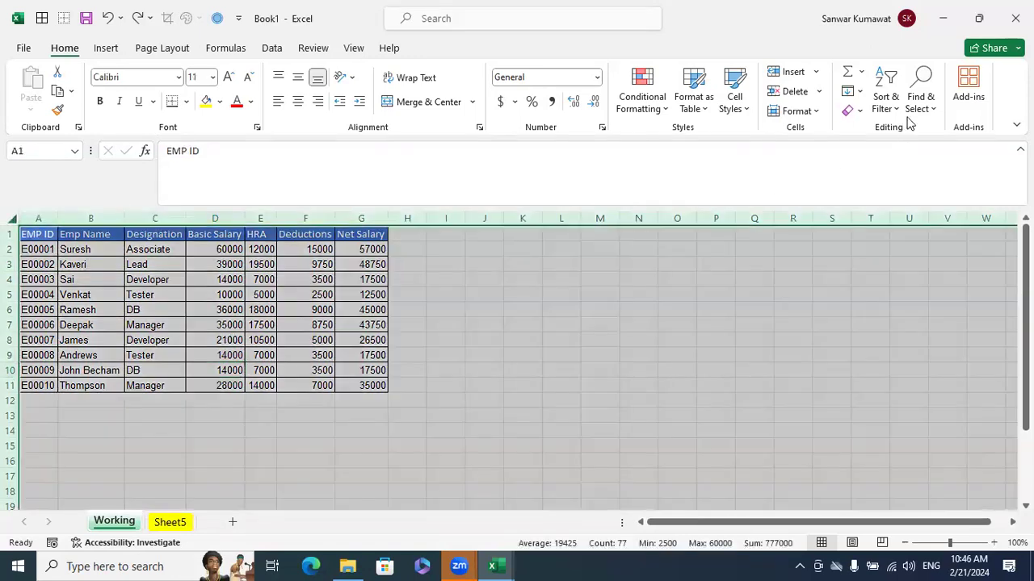
pyautogui.click(382, 345)
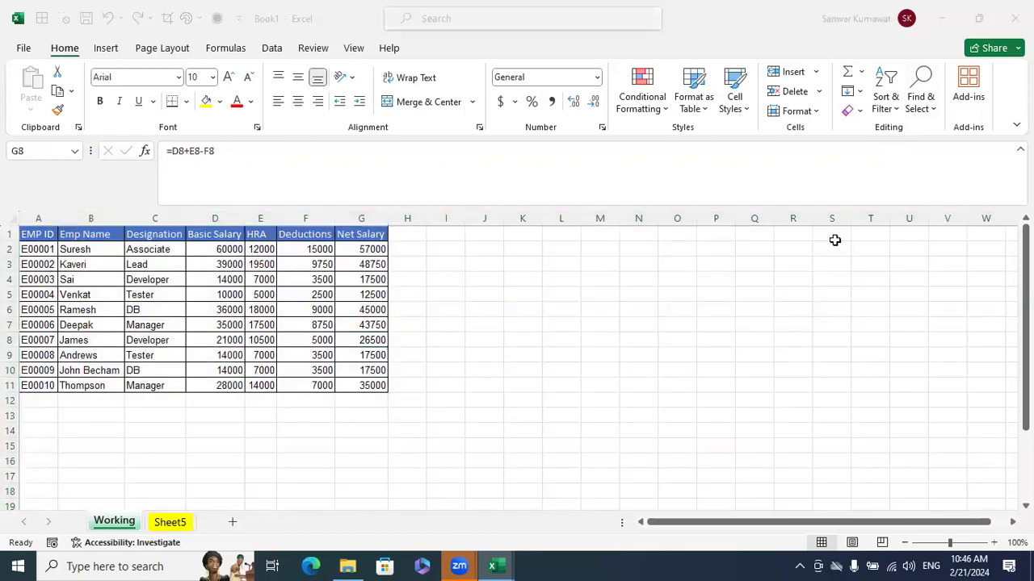
pyautogui.moveTo(30, 234); pyautogui.dragTo(358, 385)
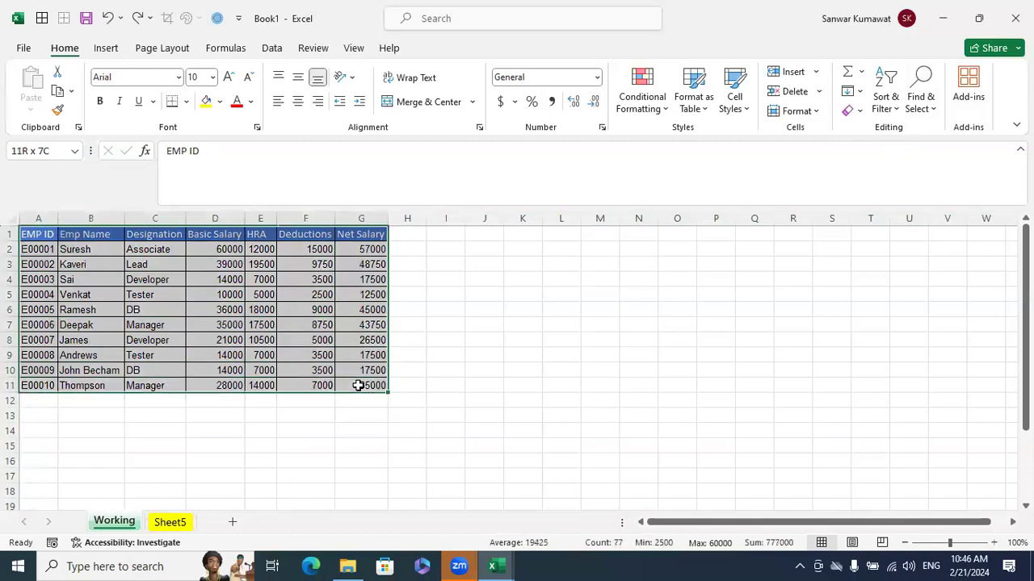
pyautogui.click(220, 19)
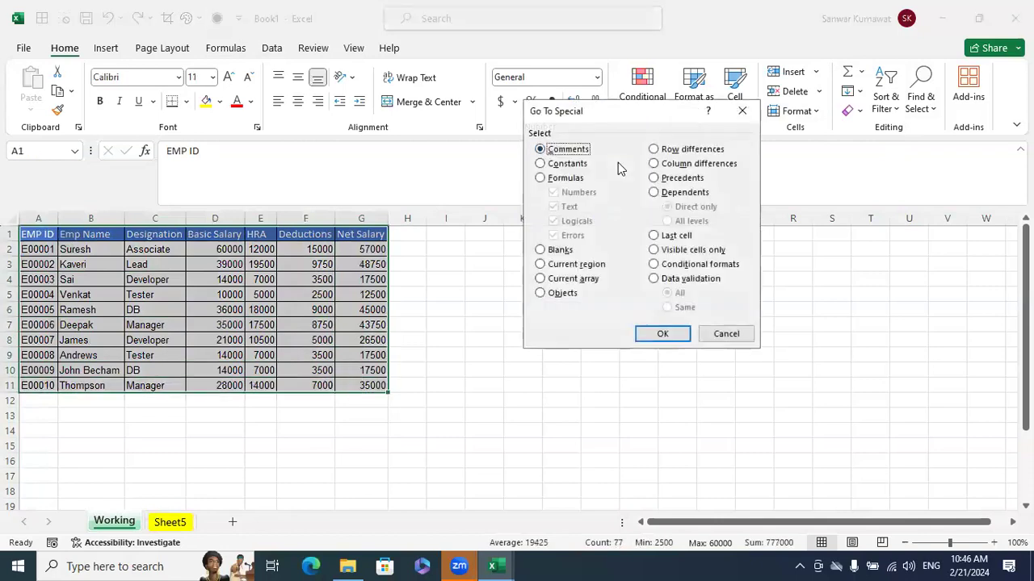
pyautogui.click(549, 252)
pyautogui.click(657, 336)
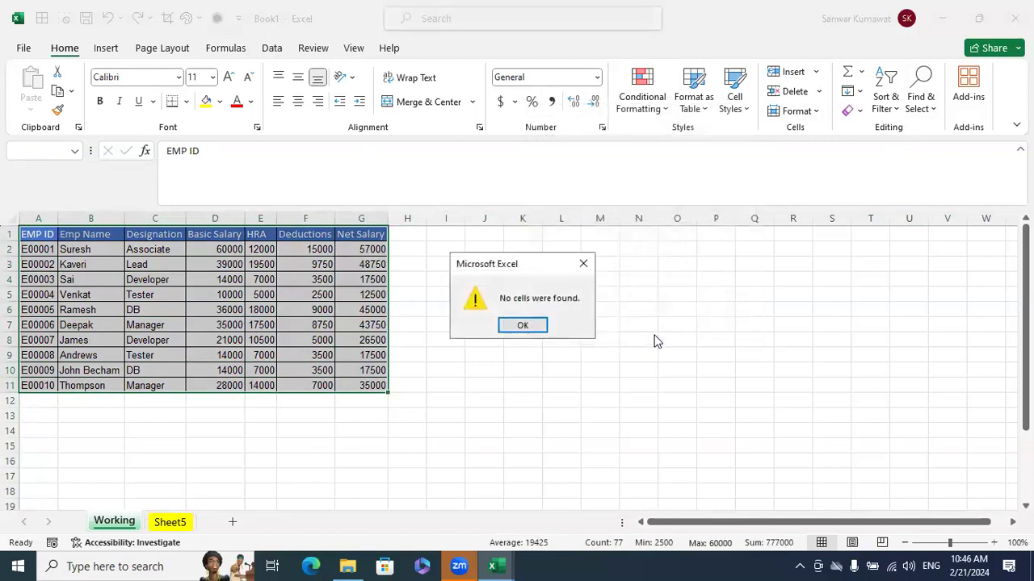
pyautogui.click(541, 328)
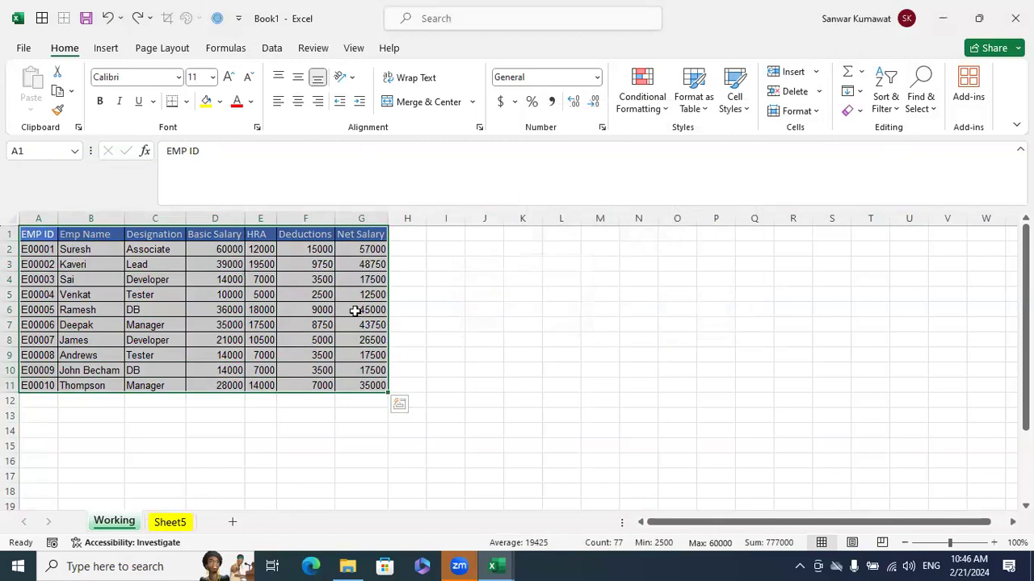
pyautogui.click(503, 339)
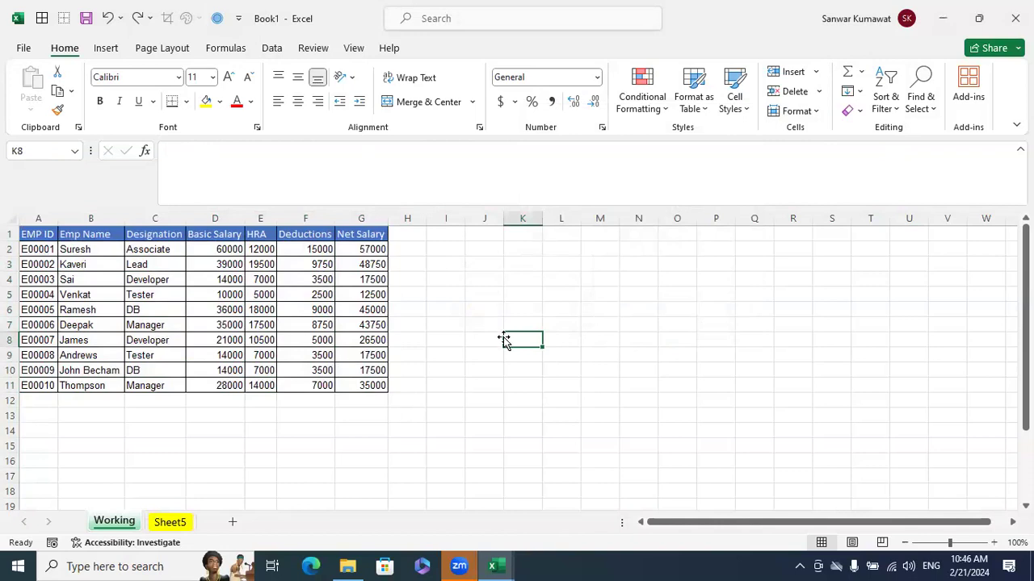
# Enter the header S.No. in M1 and the numbers 1 to 5 in M2:M6
pyautogui.click(585, 236)
pyautogui.write('S.No.')
pyautogui.press('Return')
pyautogui.write('1')
pyautogui.press('Return')
pyautogui.write('2')
pyautogui.press('Return')
pyautogui.write('3')
pyautogui.press('Return')
pyautogui.write('4')
pyautogui.press('Return')
pyautogui.write('45')
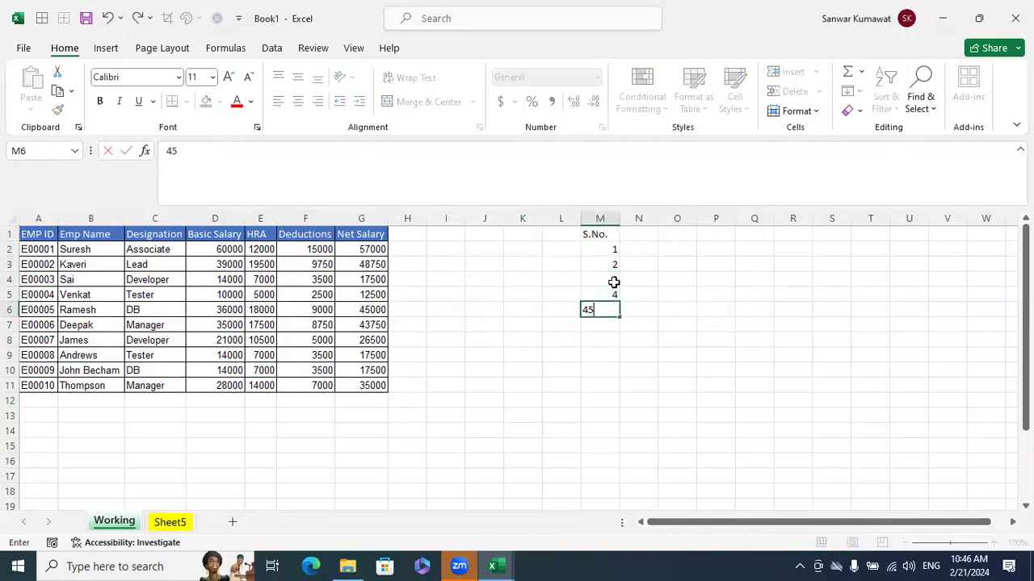
pyautogui.press('BackSpace')
pyautogui.press('BackSpace')
pyautogui.write('5')
# Continue the S.No. list in M7:M14 with 10, 20, 30 and the numbers 1 to 5
pyautogui.press('Return')
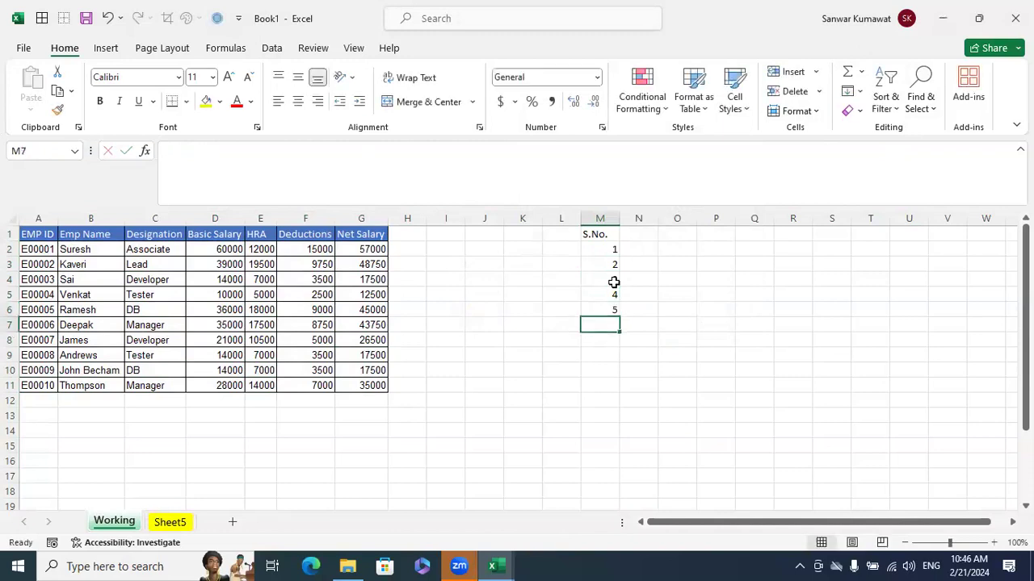
pyautogui.write('10')
pyautogui.press('Return')
pyautogui.write('20')
pyautogui.press('Return')
pyautogui.write('30')
pyautogui.press('Return')
pyautogui.write('1')
pyautogui.press('Return')
pyautogui.write('2')
pyautogui.press('Return')
pyautogui.write('3')
pyautogui.press('Return')
pyautogui.write('4')
pyautogui.press('Return')
pyautogui.write('5')
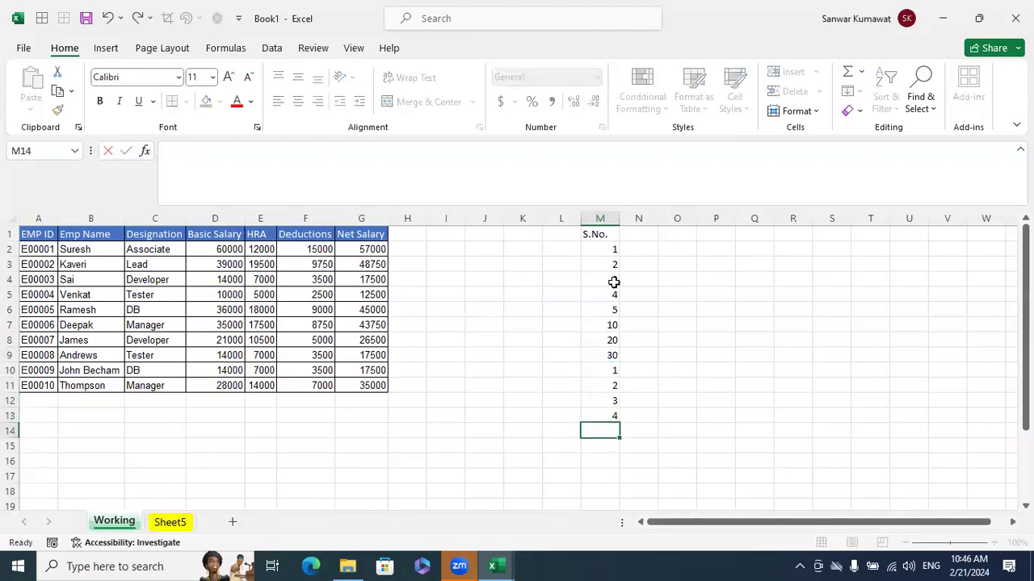
pyautogui.press('Return')
# Sort the list M1:M14 by S.No. on cell values from smallest to largest
pyautogui.moveTo(616, 241); pyautogui.dragTo(610, 432)
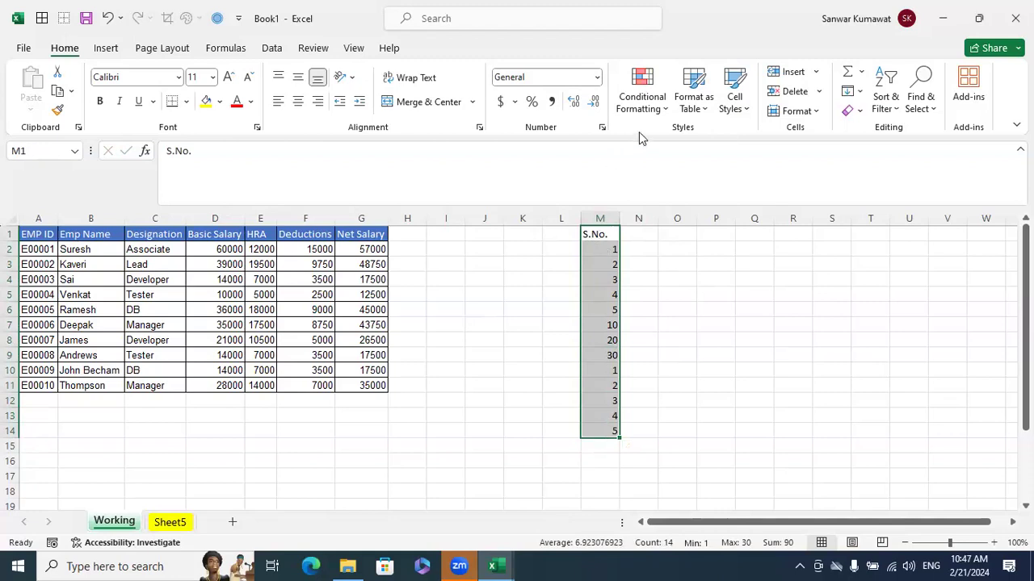
pyautogui.click(272, 47)
pyautogui.click(468, 89)
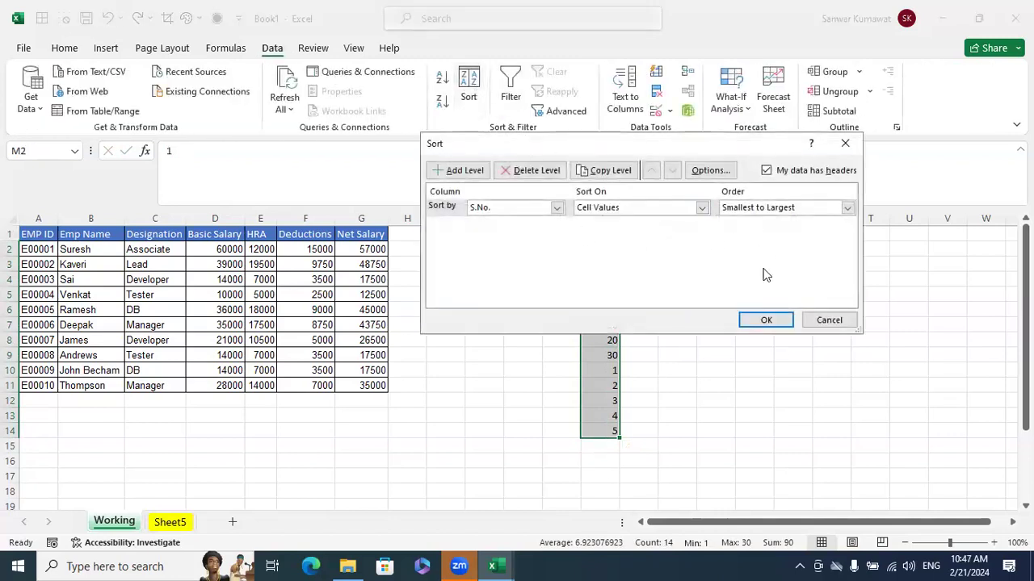
pyautogui.click(766, 320)
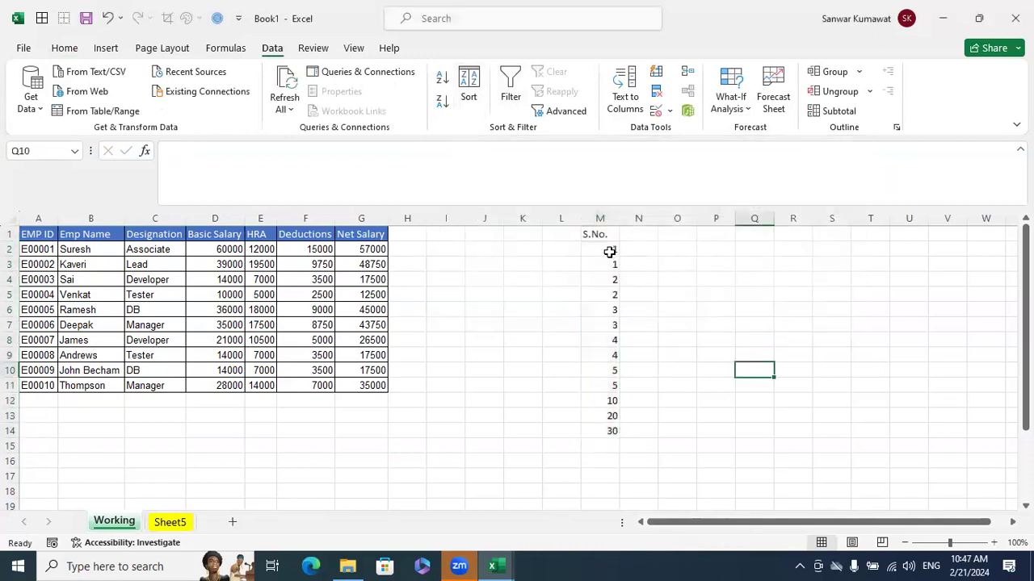
# Clear the two 1s in M2:M3 and undo the deletion
pyautogui.moveTo(610, 250); pyautogui.dragTo(610, 264)
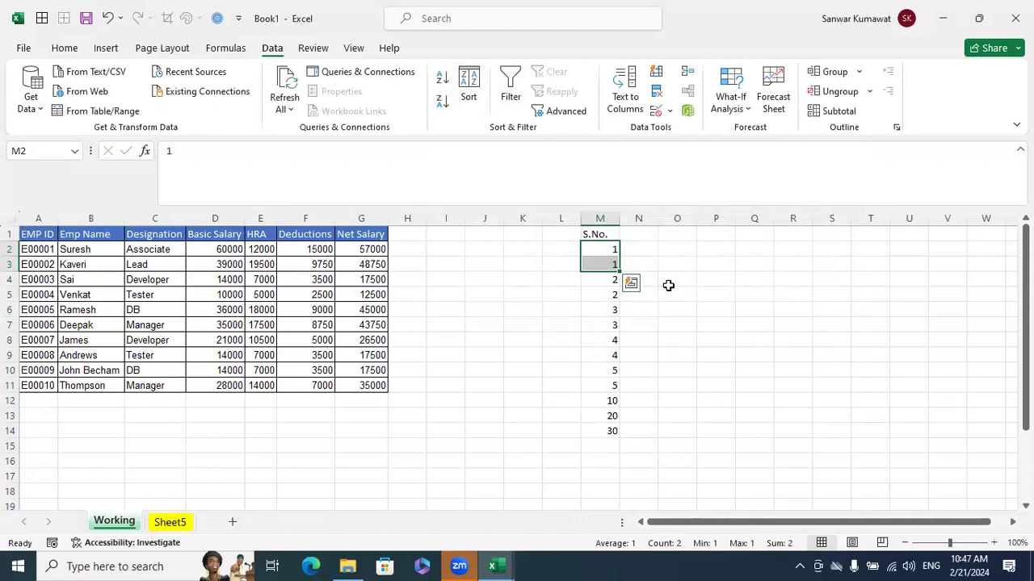
pyautogui.press('Delete')
pyautogui.click(708, 323)
pyautogui.hotkey('ctrl', 'z')
pyautogui.click(727, 339)
# Insert an empty column before the EMP ID column of the salary table
pyautogui.moveTo(33, 234); pyautogui.dragTo(370, 381)
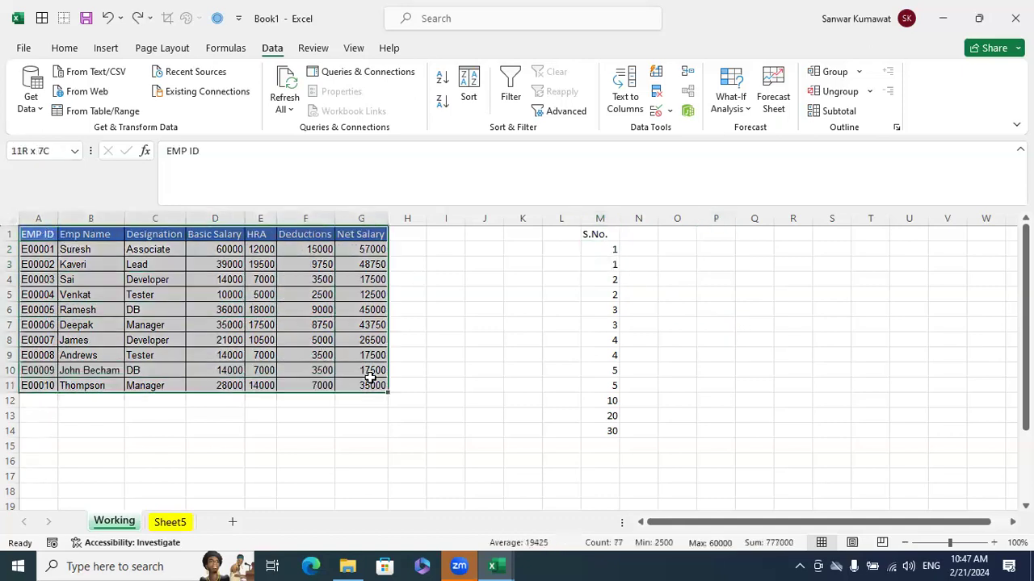
pyautogui.click(580, 329)
pyautogui.rightClick(38, 219)
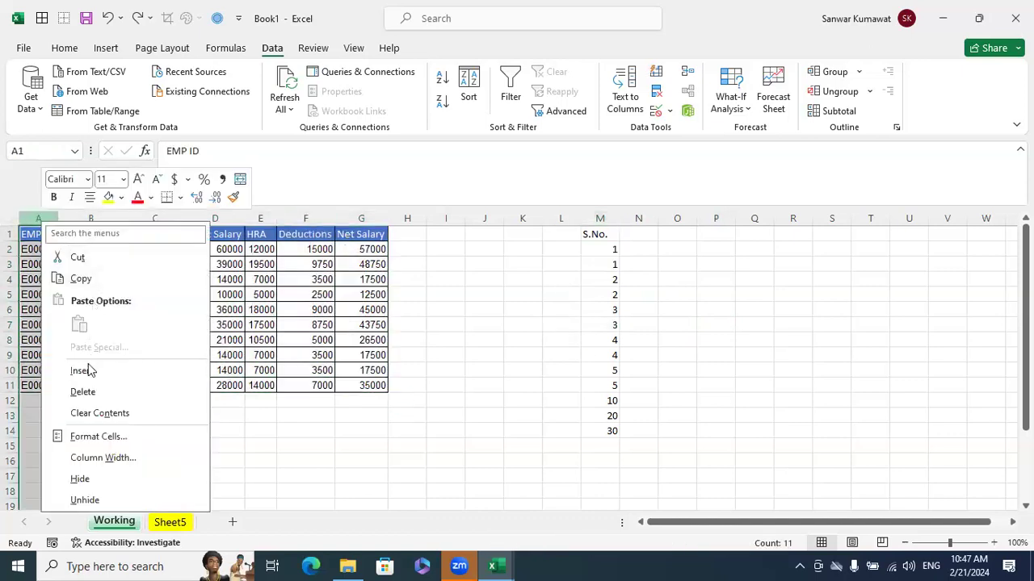
pyautogui.click(133, 371)
pyautogui.click(318, 349)
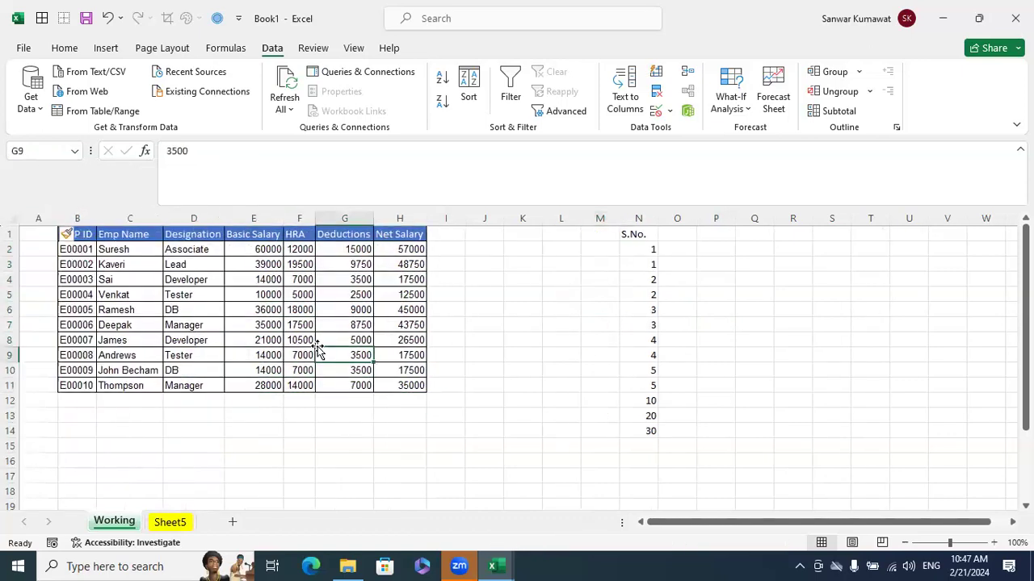
# Copy the S.No. header from N1 into A1, beside the EMP ID header
pyautogui.click(645, 236)
pyautogui.hotkey('ctrl', 'c')
pyautogui.click(43, 235)
pyautogui.hotkey('ctrl', 'c')
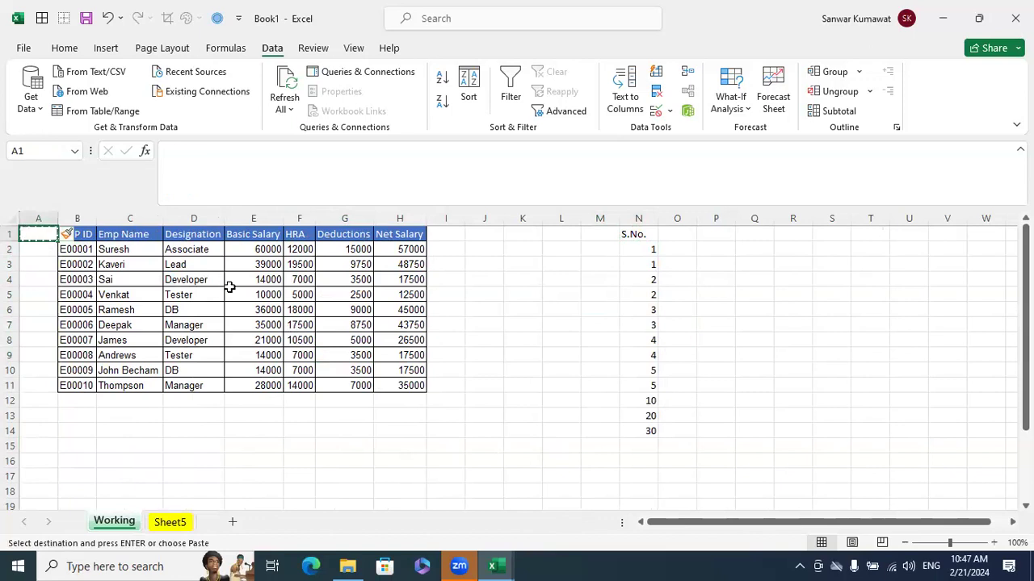
pyautogui.press('Escape')
pyautogui.click(638, 236)
pyautogui.hotkey('ctrl', 'c')
pyautogui.click(41, 232)
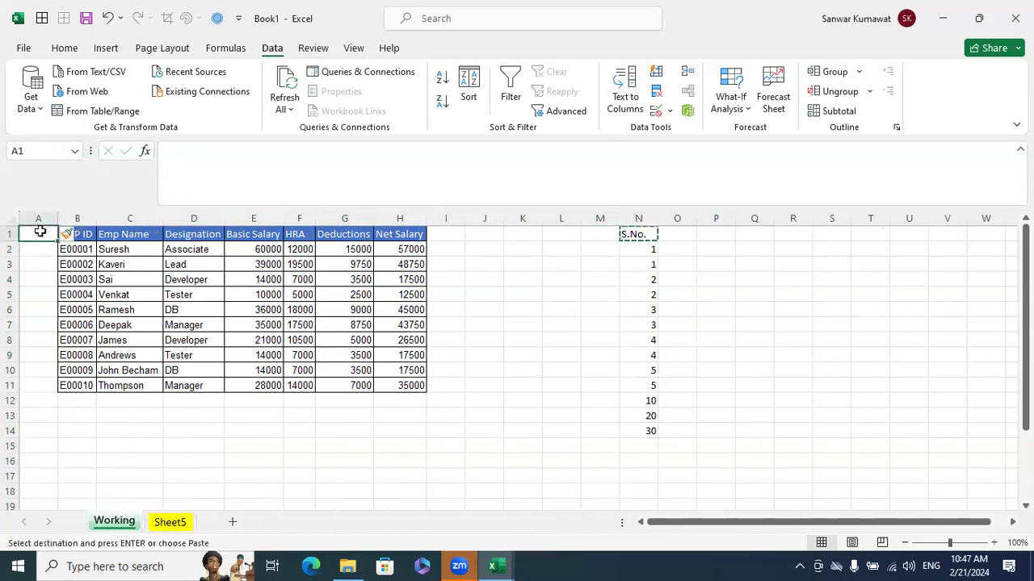
pyautogui.hotkey('ctrl', 'v')
pyautogui.click(173, 282)
# Number the employee records 1 to 10 in A2:A11 by entering the first numbers and filling the series down
pyautogui.moveTo(49, 250); pyautogui.dragTo(82, 264)
pyautogui.press('Escape')
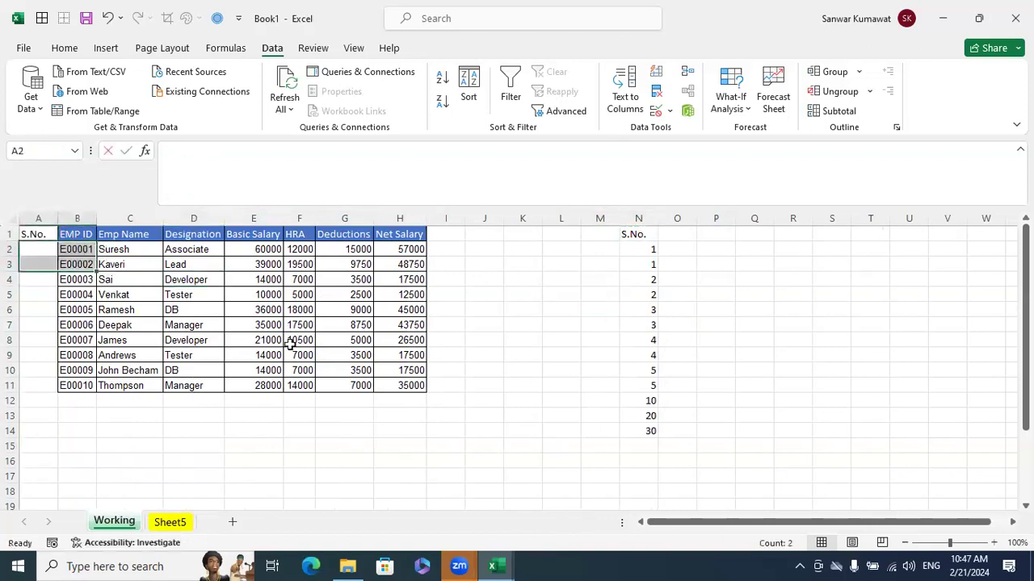
pyautogui.write('1')
pyautogui.press('Return')
pyautogui.write('2')
pyautogui.press('Return')
pyautogui.write('3')
pyautogui.press('Return')
pyautogui.hotkey('ctrl', 'z')
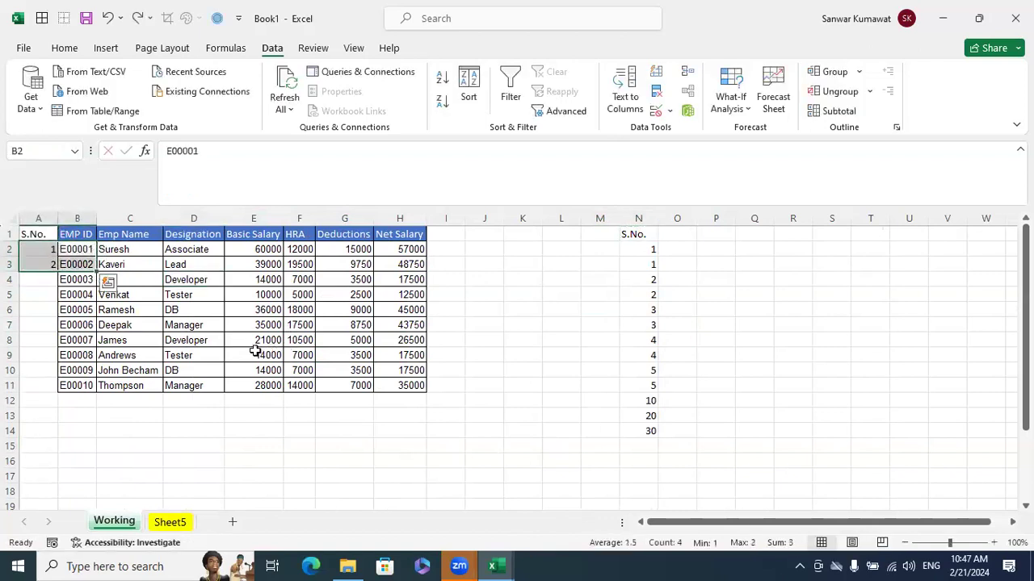
pyautogui.click(212, 352)
pyautogui.click(46, 280)
pyautogui.click(170, 305)
pyautogui.moveTo(50, 249); pyautogui.dragTo(54, 285)
pyautogui.doubleClick(57, 286)
pyautogui.click(183, 340)
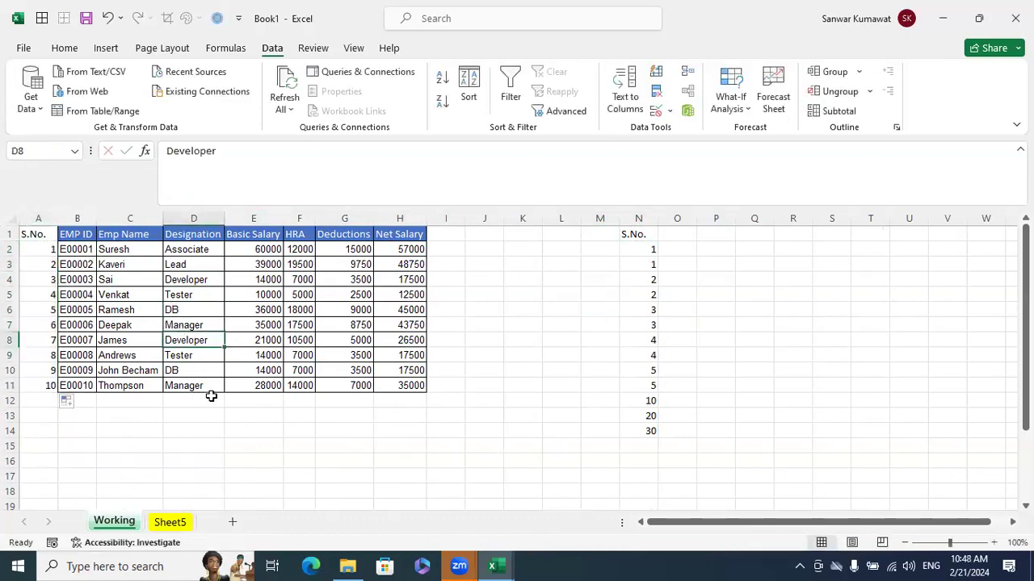
# Copy the serial numbers 1 to 10 from A2:A11 into the cells directly below, starting at A12
pyautogui.moveTo(38, 250); pyautogui.dragTo(25, 385)
pyautogui.hotkey('ctrl', 'c')
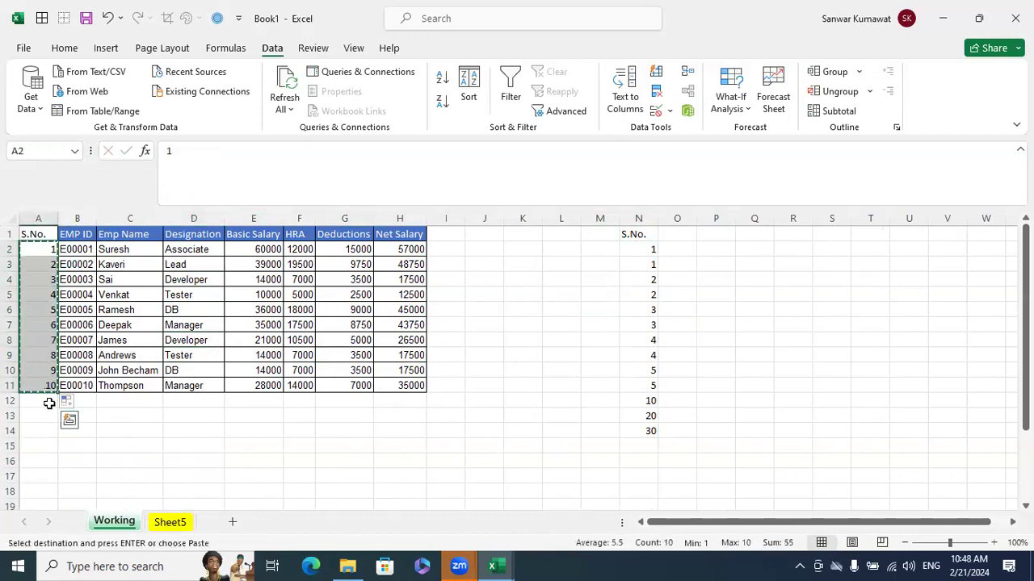
pyautogui.click(49, 402)
pyautogui.hotkey('ctrl', 'v')
pyautogui.click(356, 441)
pyautogui.press('Escape')
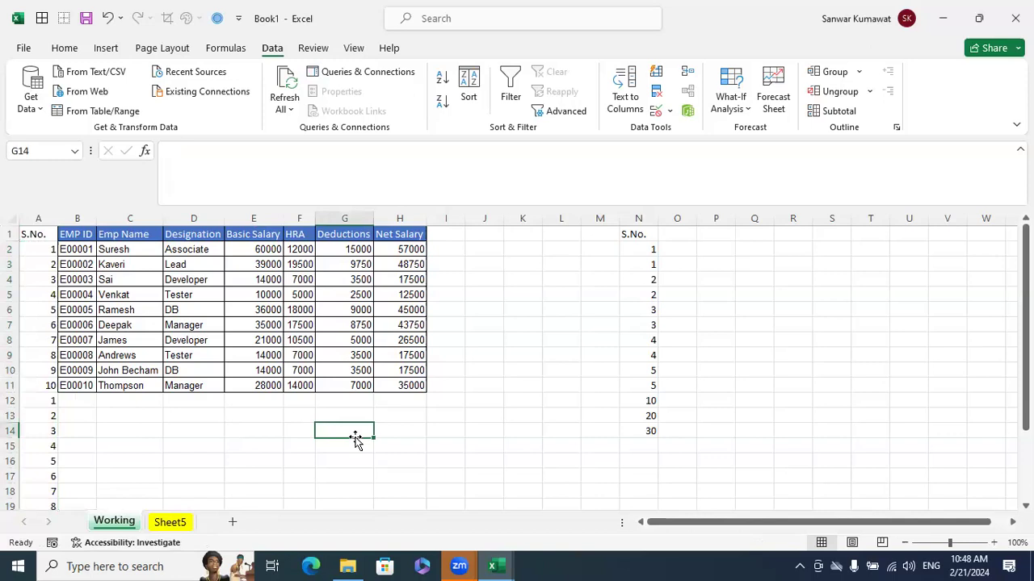
# Sort A1:H21 by S.No. from smallest to largest, and delete the S.No. helper column A
pyautogui.moveTo(46, 232); pyautogui.dragTo(426, 499)
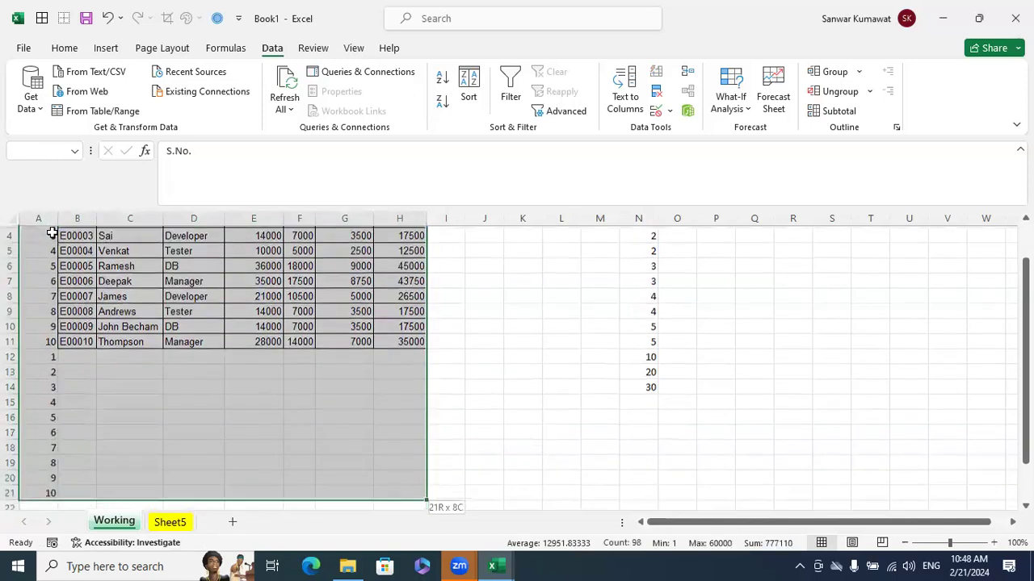
pyautogui.scroll(1, 339, 242)
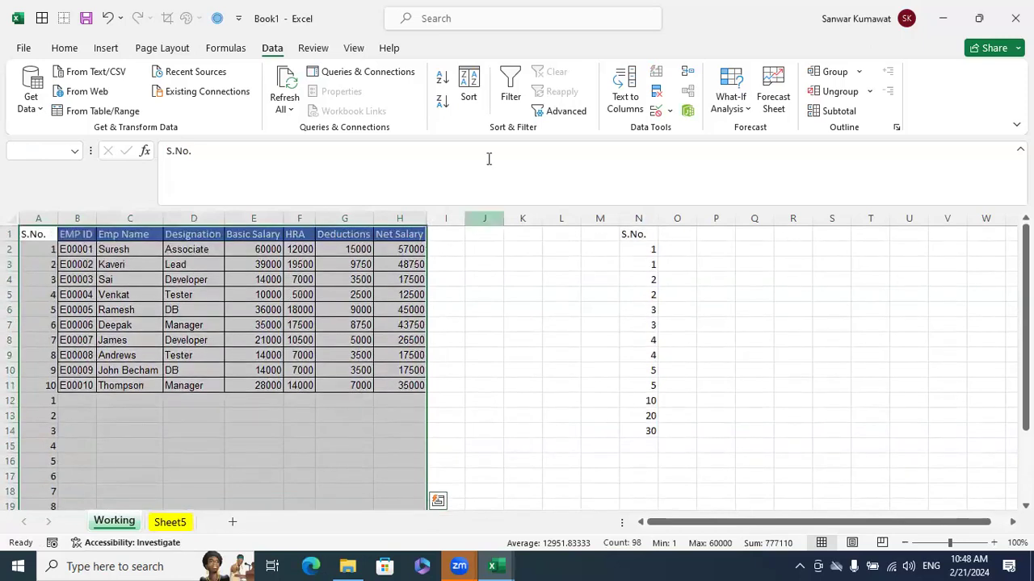
pyautogui.click(469, 95)
pyautogui.click(556, 209)
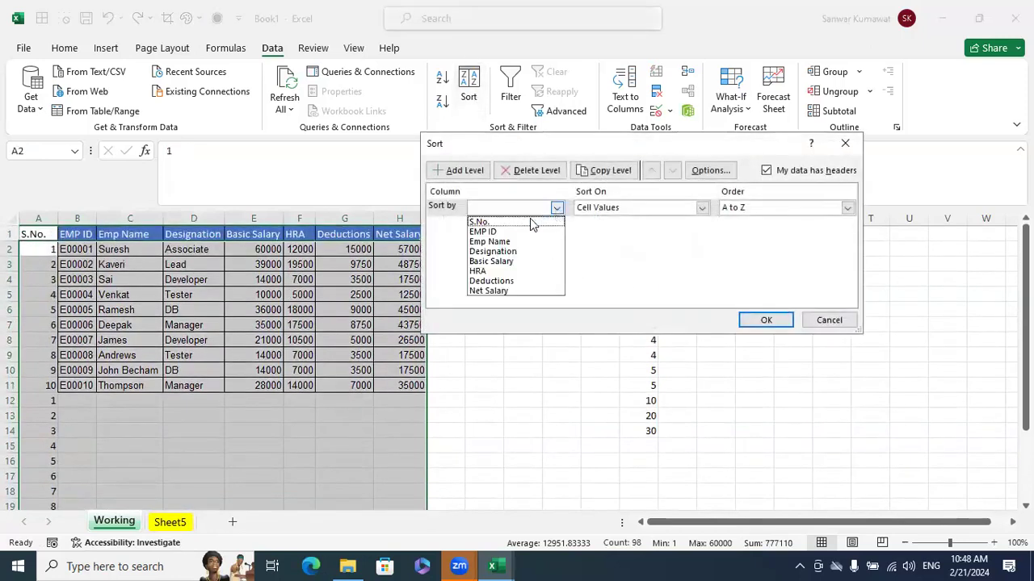
pyautogui.click(530, 221)
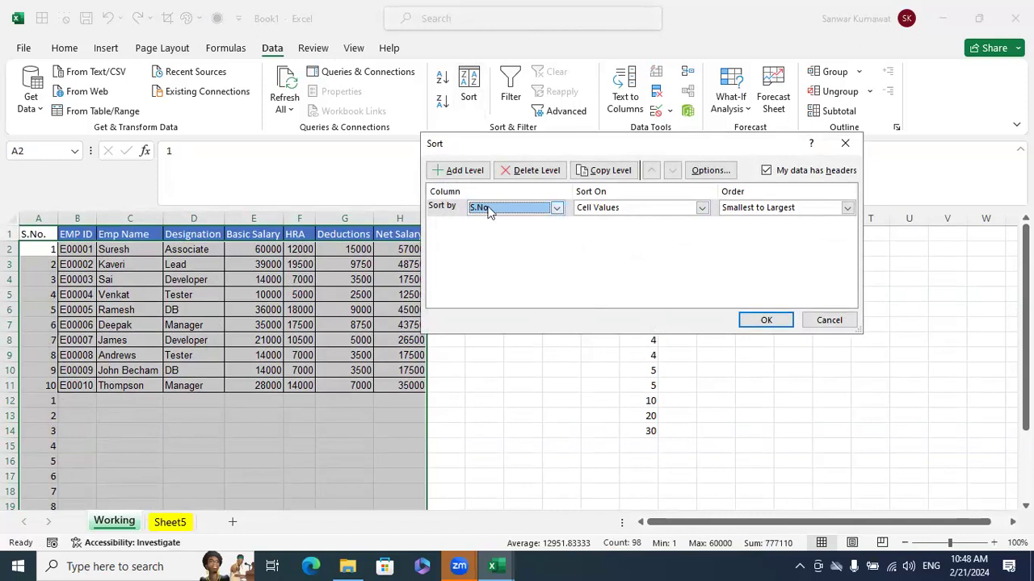
pyautogui.click(766, 319)
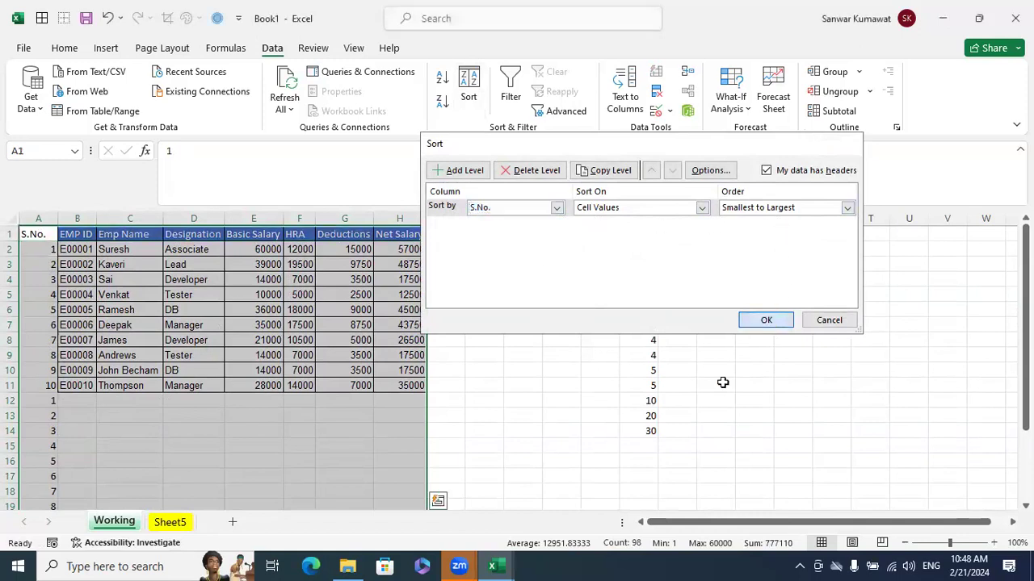
pyautogui.click(715, 386)
pyautogui.click(37, 217)
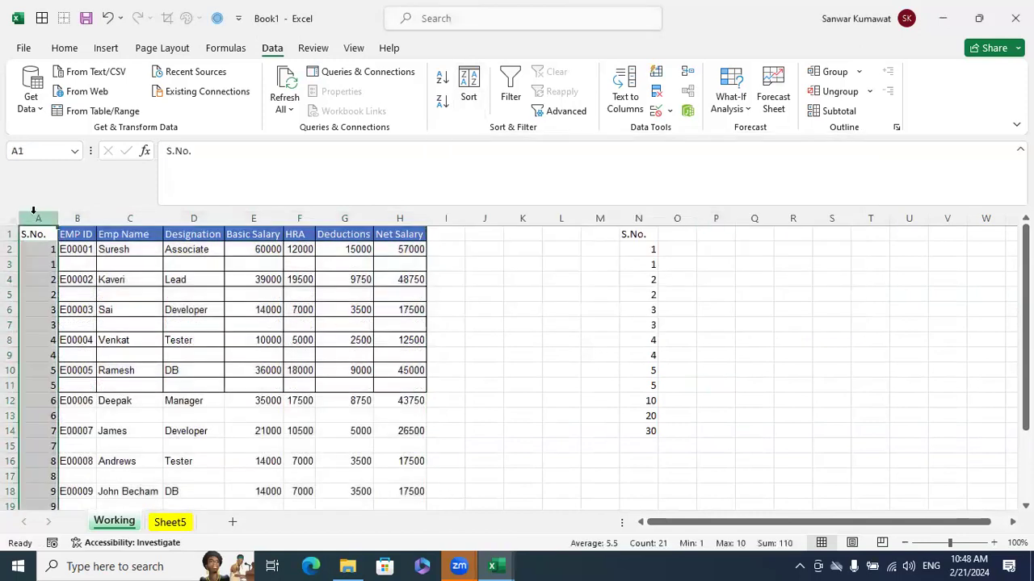
pyautogui.hotkey('ctrl', '-')
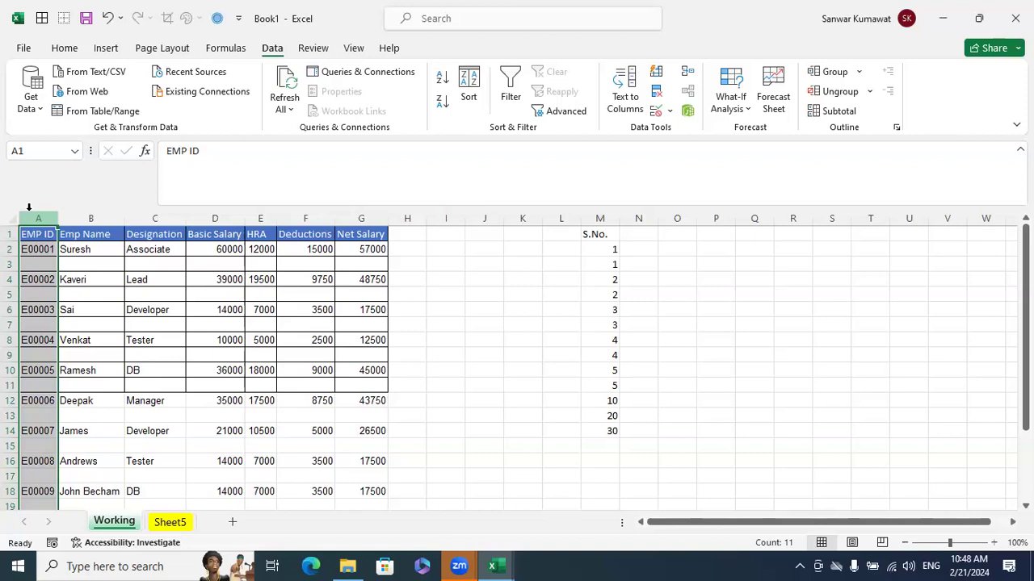
# Apply all borders to the salary table A1:G20, including its alternate blank rows
pyautogui.click(37, 234)
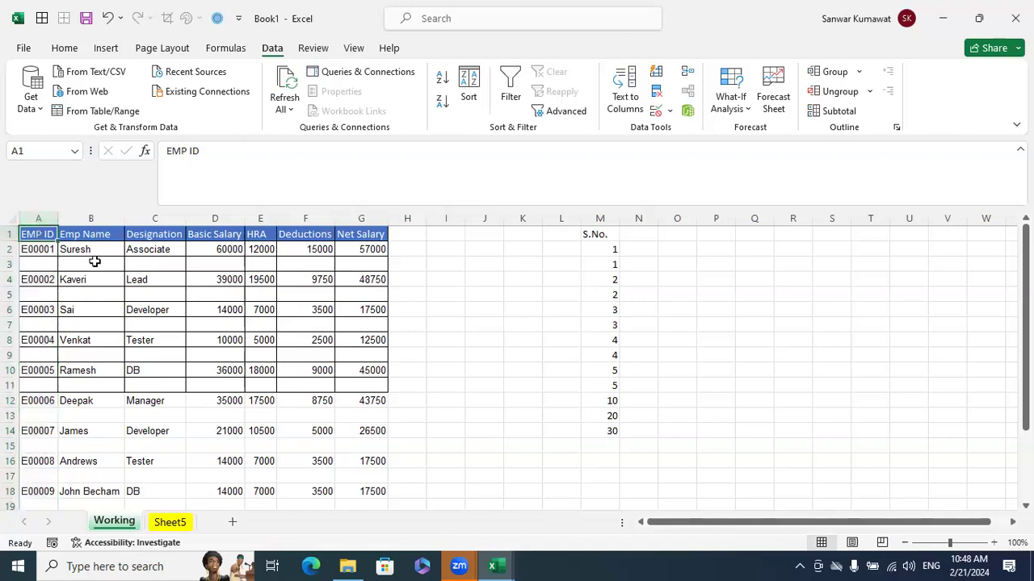
pyautogui.hotkey('shift', 'Right')
pyautogui.hotkey('shift', 'Right')
pyautogui.hotkey('shift', 'Right')
pyautogui.hotkey('shift', 'Right')
pyautogui.hotkey('shift', 'Right')
pyautogui.hotkey('shift', 'Right')
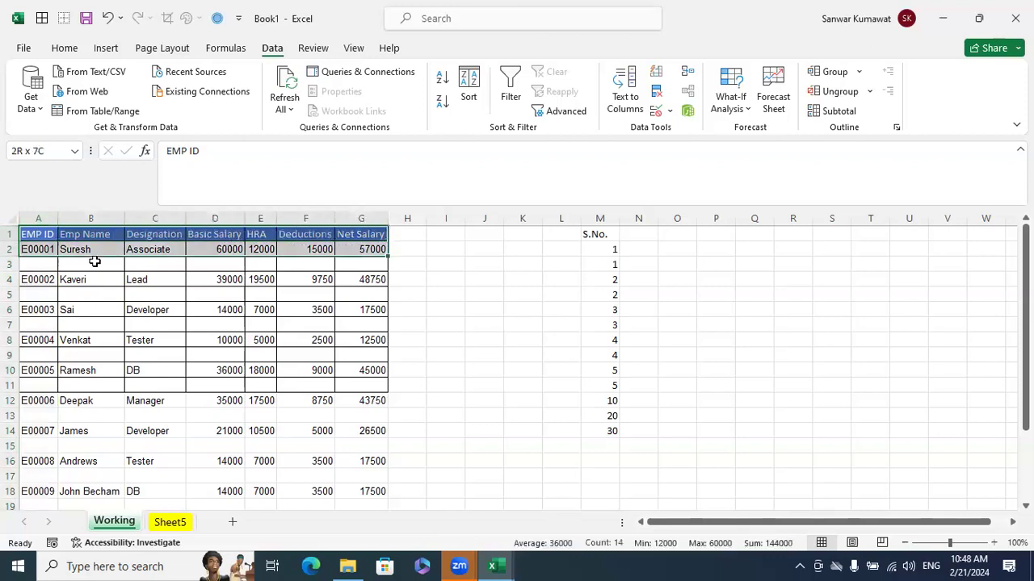
pyautogui.hotkey('shift', 'Down')
pyautogui.hotkey('shift', 'Down')
pyautogui.hotkey('shift', 'Down')
pyautogui.hotkey('shift', 'Down')
pyautogui.hotkey('shift', 'Down')
pyautogui.hotkey('shift', 'Down')
pyautogui.hotkey('shift', 'Down')
pyautogui.hotkey('shift', 'Down')
pyautogui.hotkey('shift', 'Down')
pyautogui.hotkey('shift', 'Down')
pyautogui.hotkey('shift', 'Down')
pyautogui.hotkey('shift', 'Down')
pyautogui.hotkey('shift', 'Down')
pyautogui.hotkey('shift', 'Down')
pyautogui.hotkey('shift', 'Down')
pyautogui.hotkey('shift', 'Down')
pyautogui.hotkey('shift', 'Down')
pyautogui.hotkey('shift', 'Down')
pyautogui.hotkey('shift', 'Down')
pyautogui.hotkey('shift', 'Down')
pyautogui.hotkey('shift', 'Up')
pyautogui.hotkey('shift', 'Up')
pyautogui.hotkey('shift', 'Up')
pyautogui.hotkey('shift', 'Up')
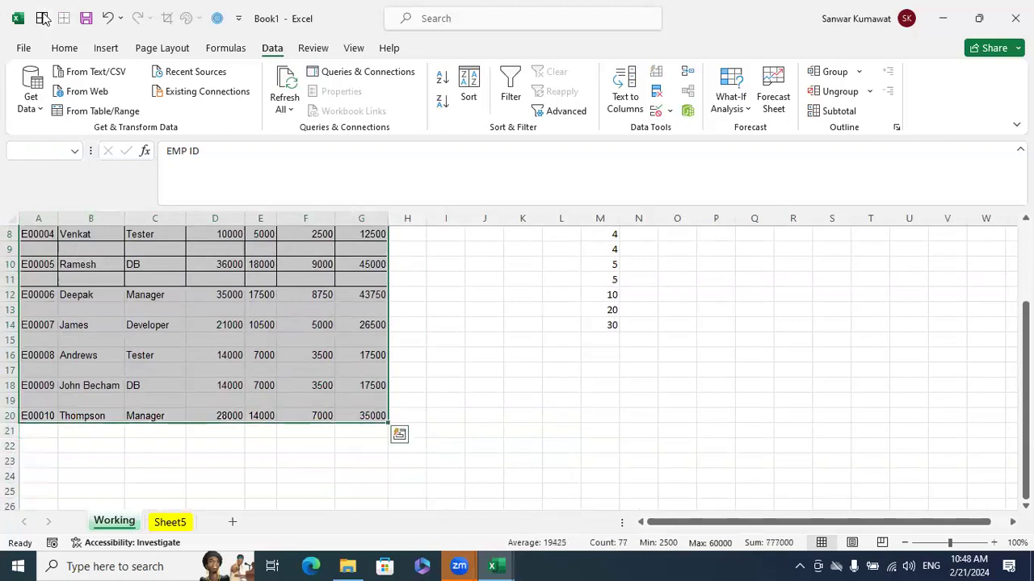
pyautogui.scroll(3, 385, 349)
pyautogui.click(518, 414)
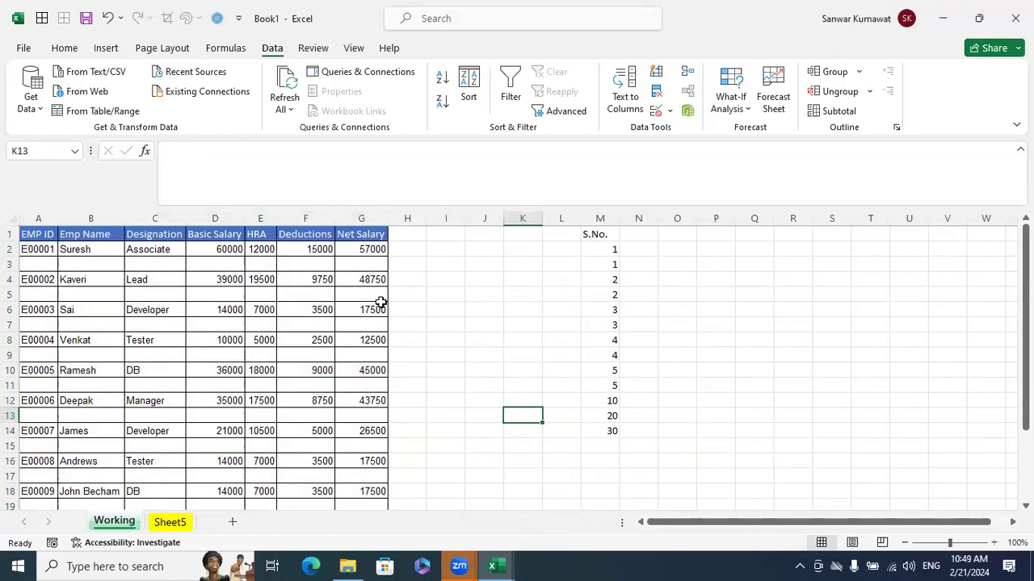
# Select only the blank cells within the salary table A1:G20 using Go To Special with Blanks
pyautogui.moveTo(38, 235); pyautogui.dragTo(360, 431)
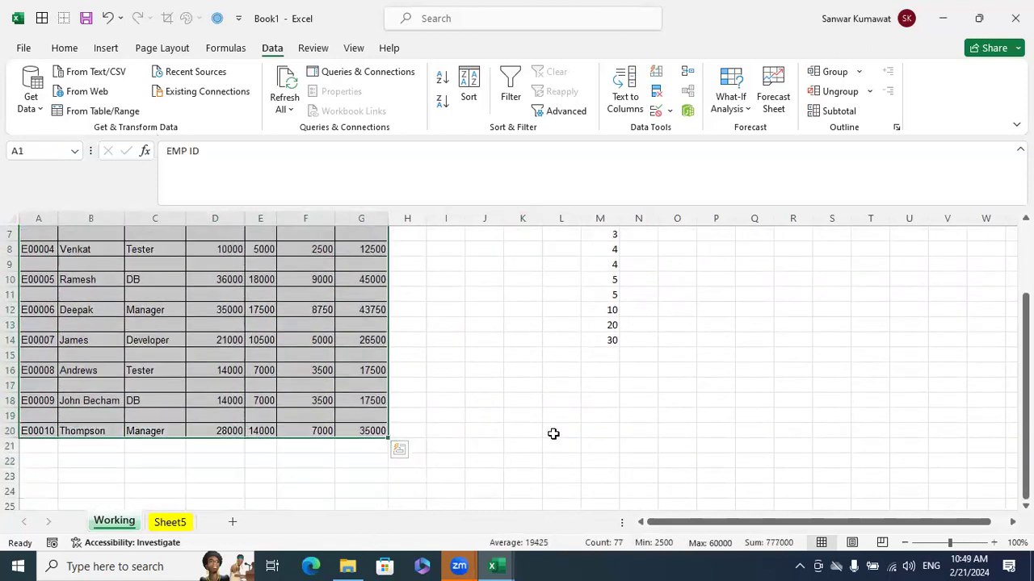
pyautogui.scroll(2, 557, 437)
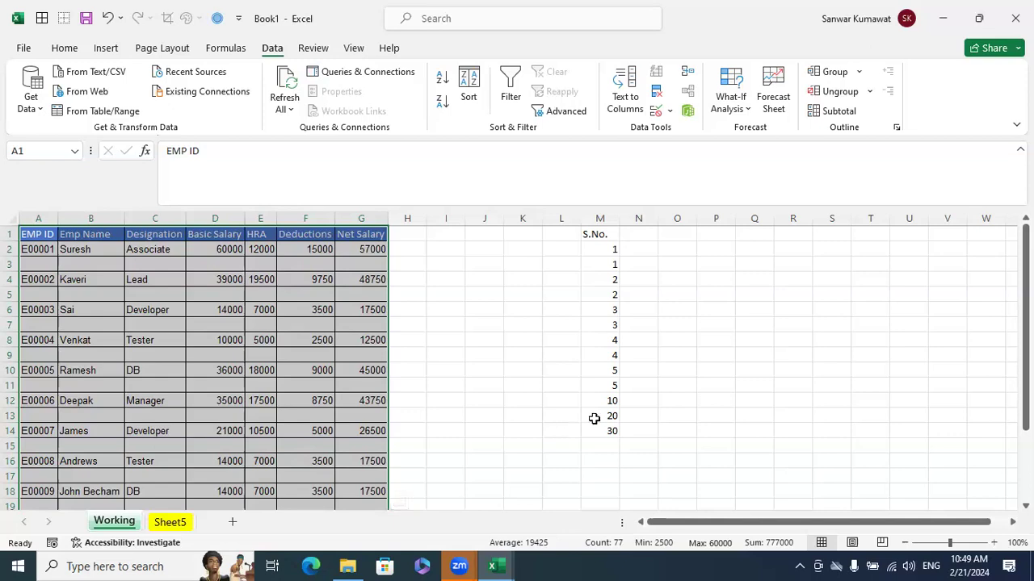
pyautogui.click(834, 93)
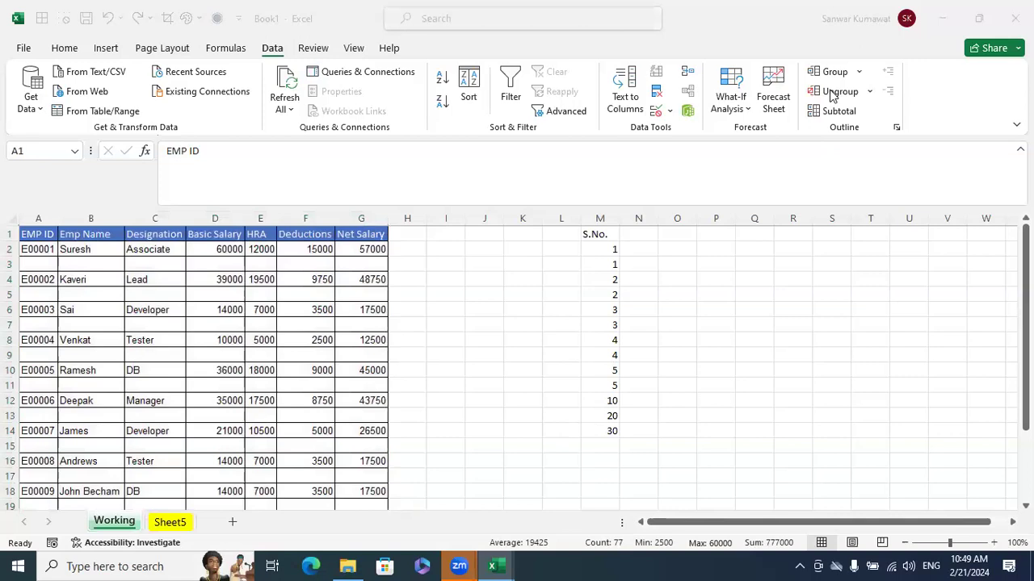
pyautogui.click(695, 349)
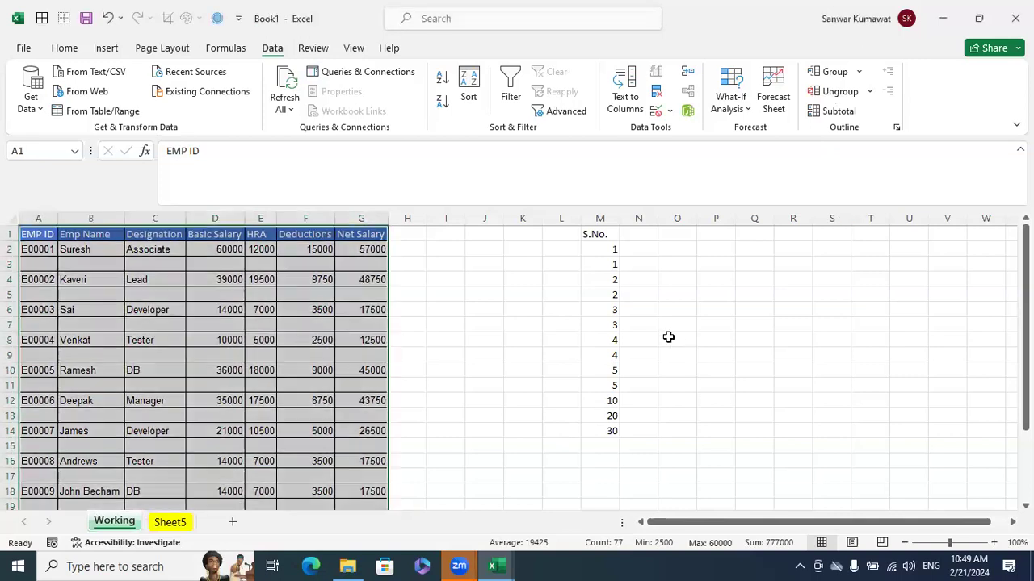
pyautogui.click(219, 18)
pyautogui.click(557, 252)
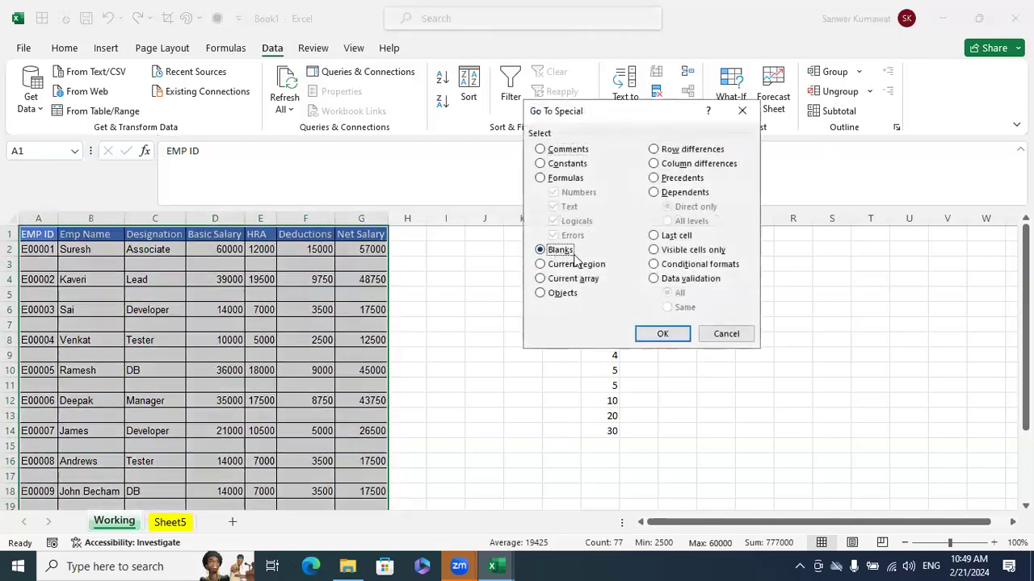
pyautogui.click(661, 335)
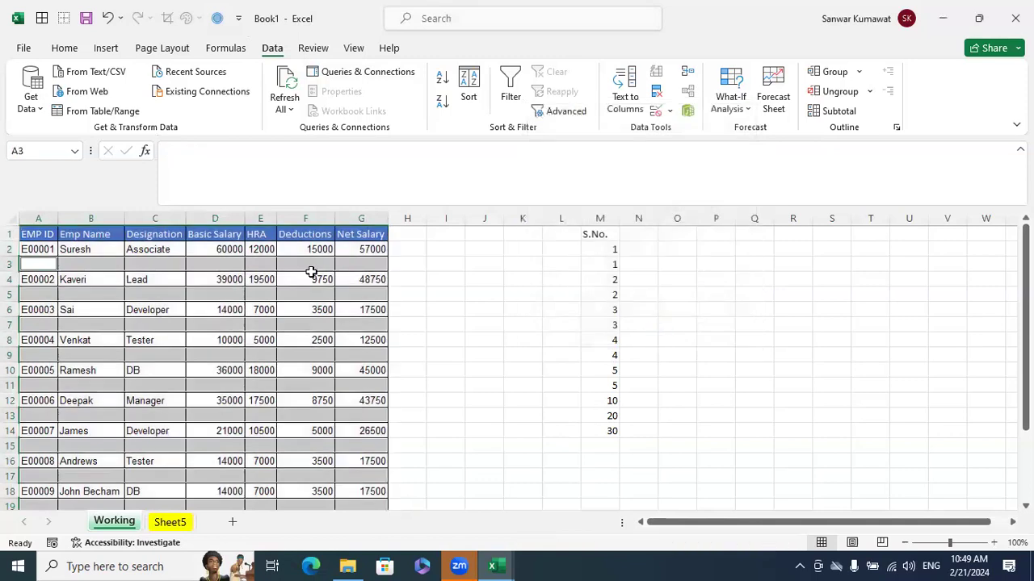
# Delete the entire rows of the selected blank cells in the salary table
pyautogui.rightClick(313, 267)
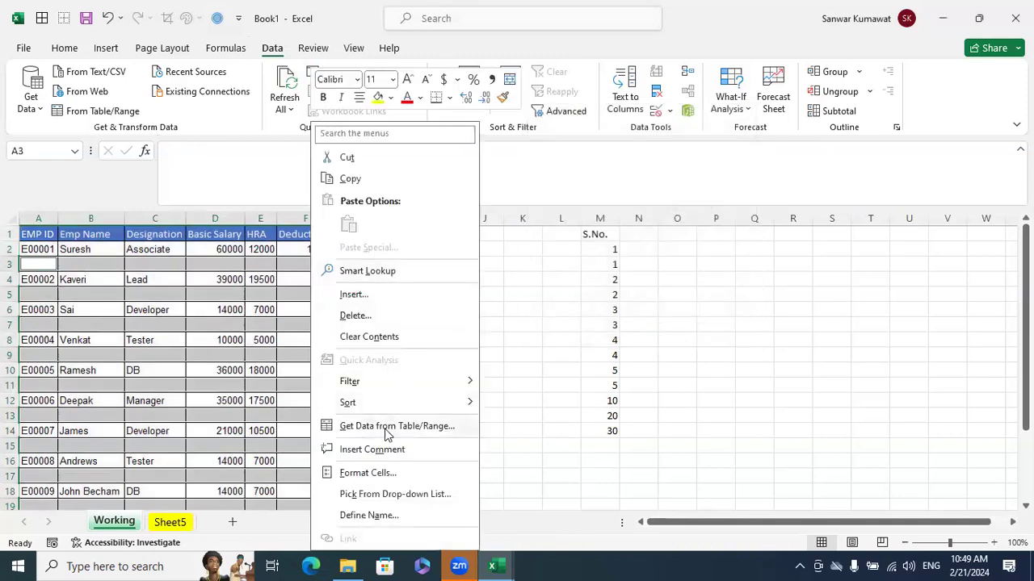
pyautogui.click(345, 315)
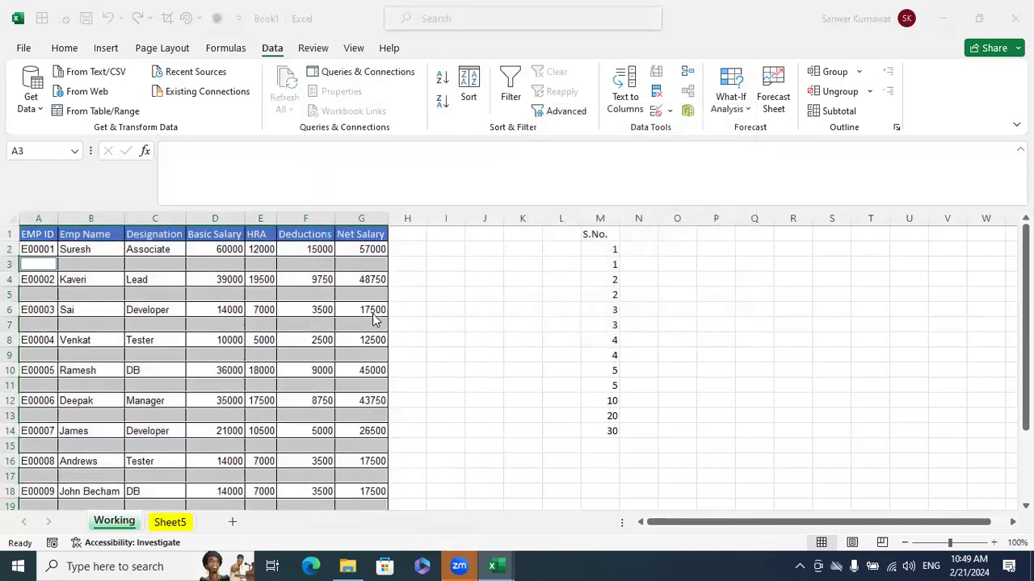
pyautogui.click(349, 346)
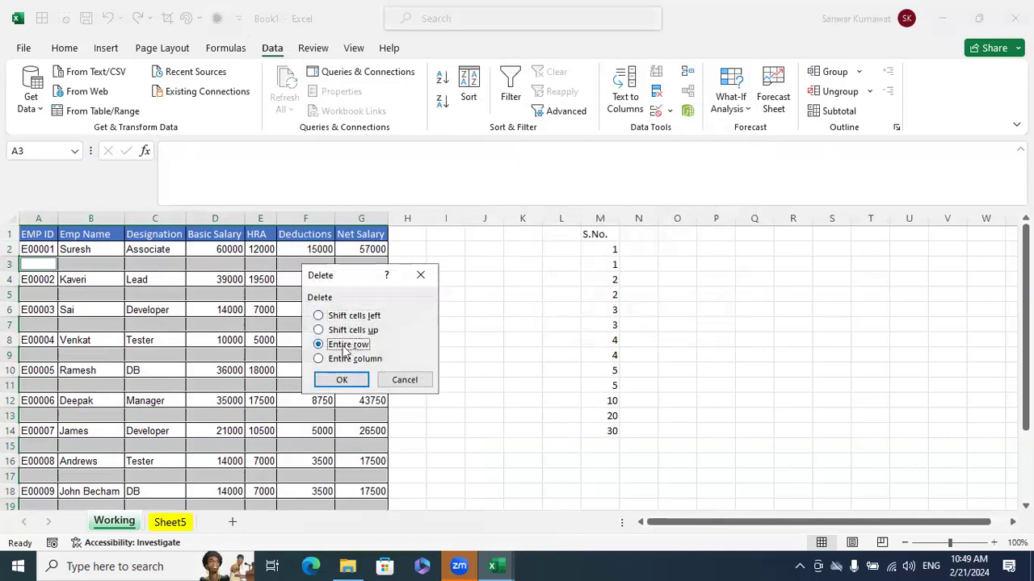
pyautogui.click(361, 386)
pyautogui.click(494, 377)
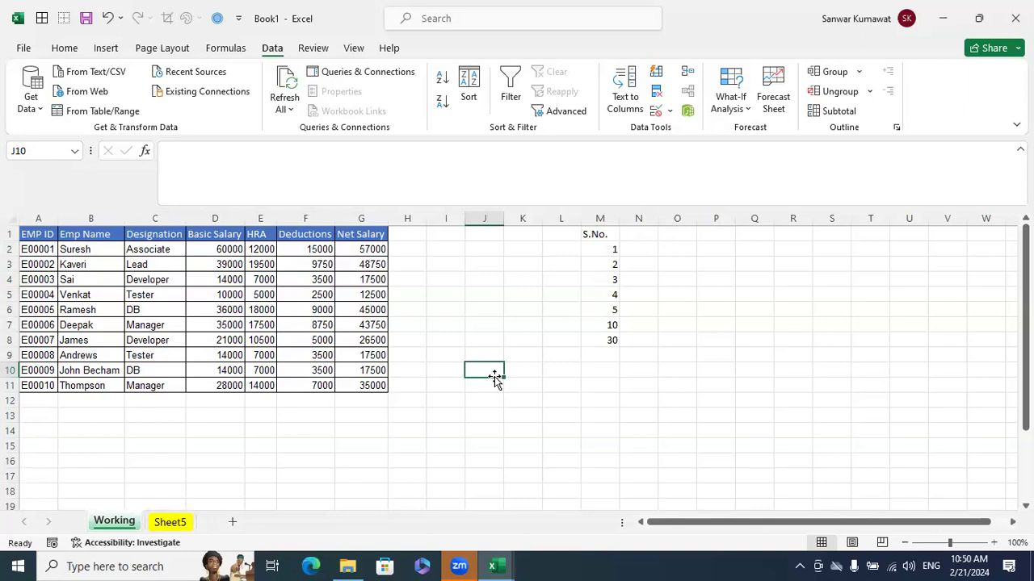
pyautogui.click(44, 231)
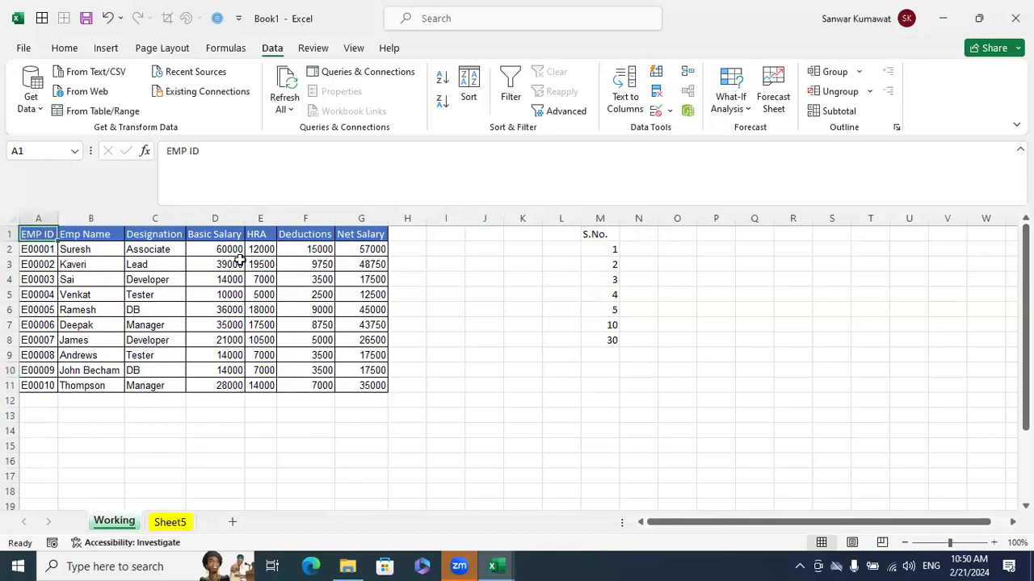
pyautogui.moveTo(239, 258); pyautogui.dragTo(369, 368)
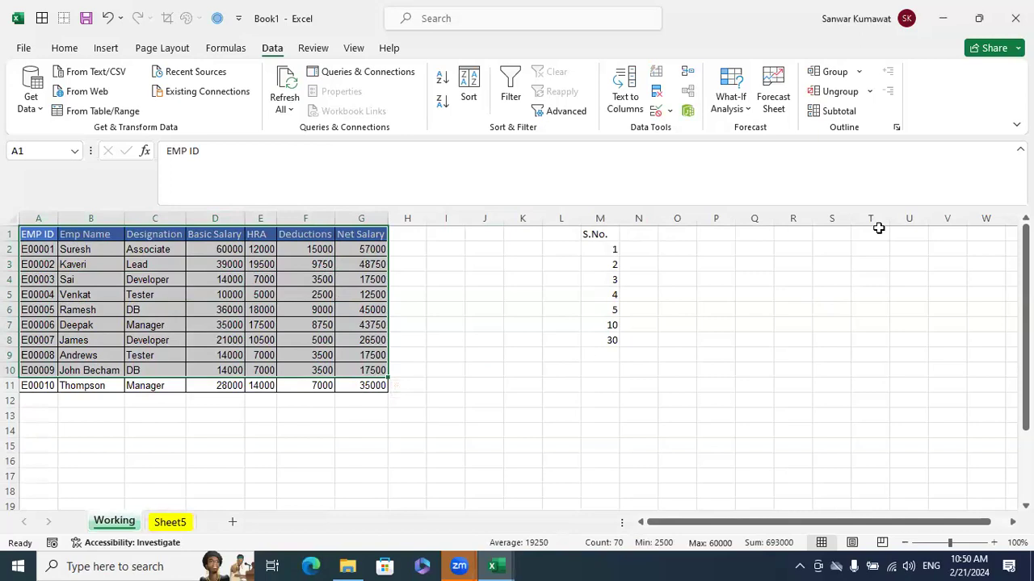
pyautogui.click(739, 269)
pyautogui.click(64, 47)
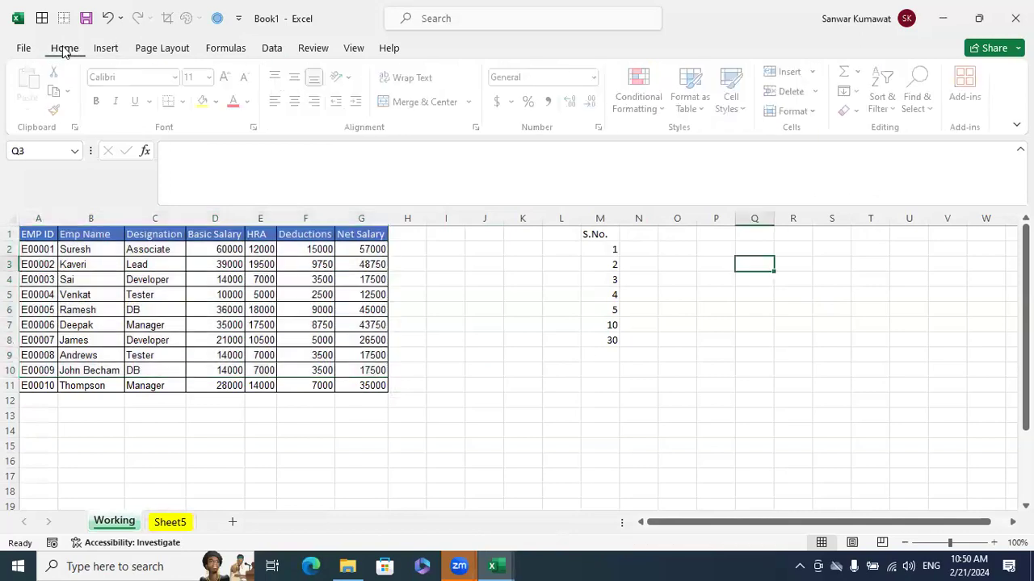
pyautogui.click(923, 103)
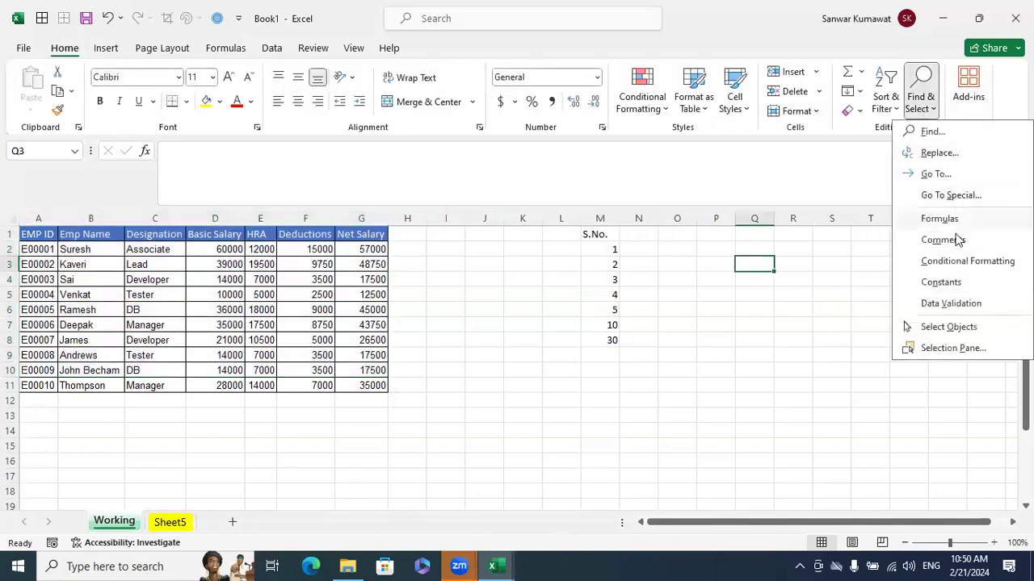
pyautogui.click(945, 195)
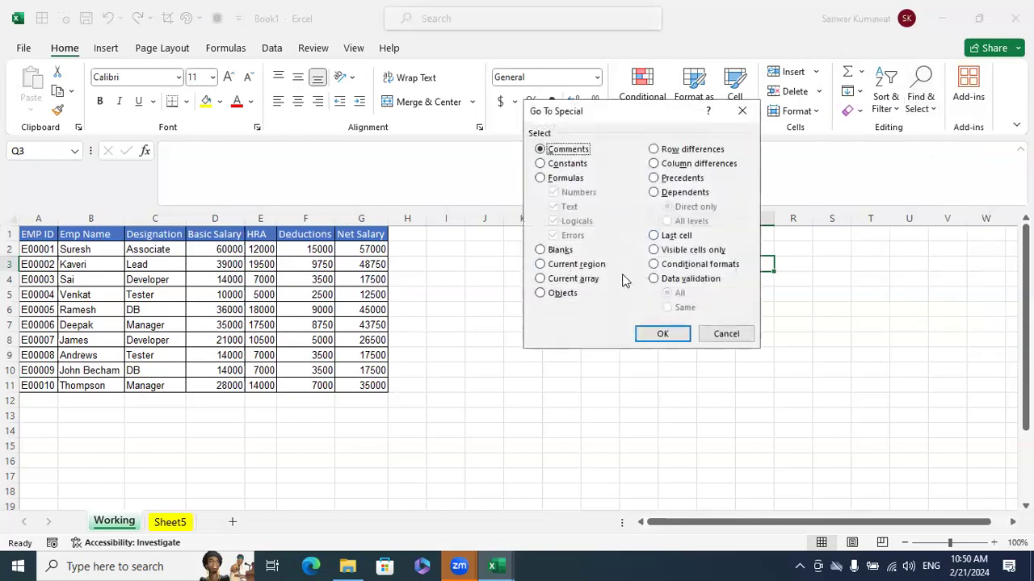
pyautogui.click(726, 333)
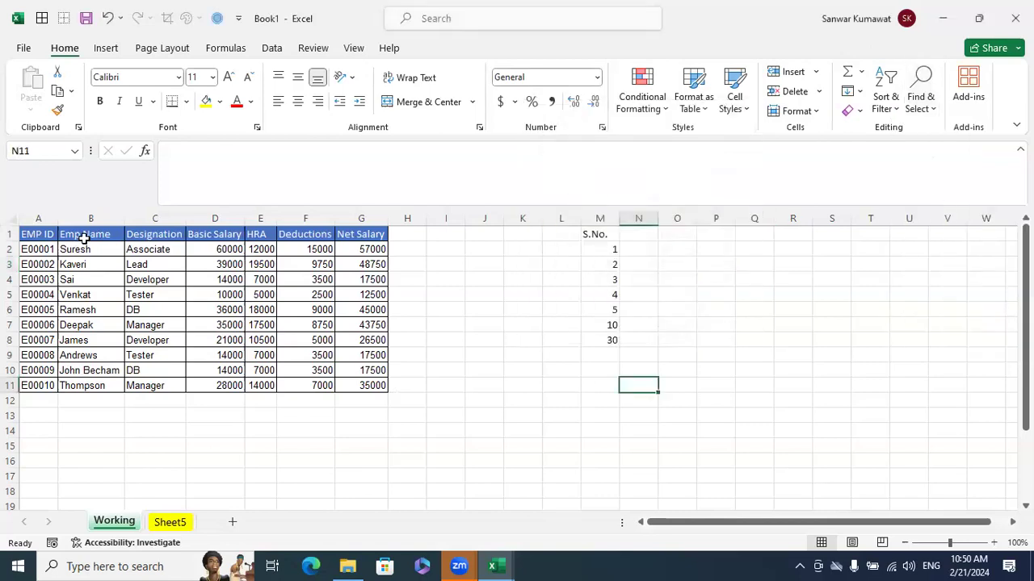
# Select the whole salary table around cell D5 using Go To Special with Current region
pyautogui.click(223, 295)
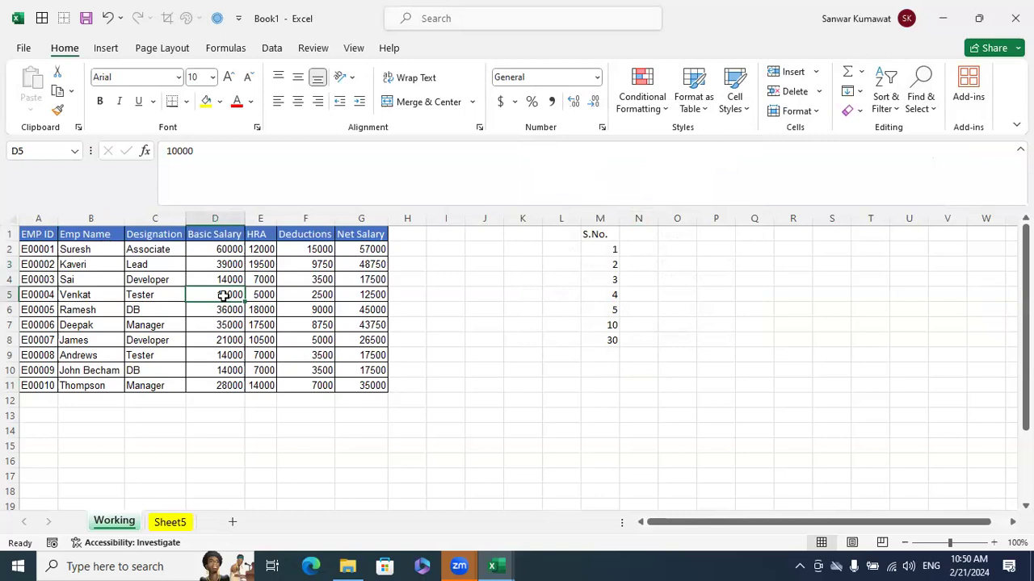
pyautogui.hotkey('ctrl', 'a')
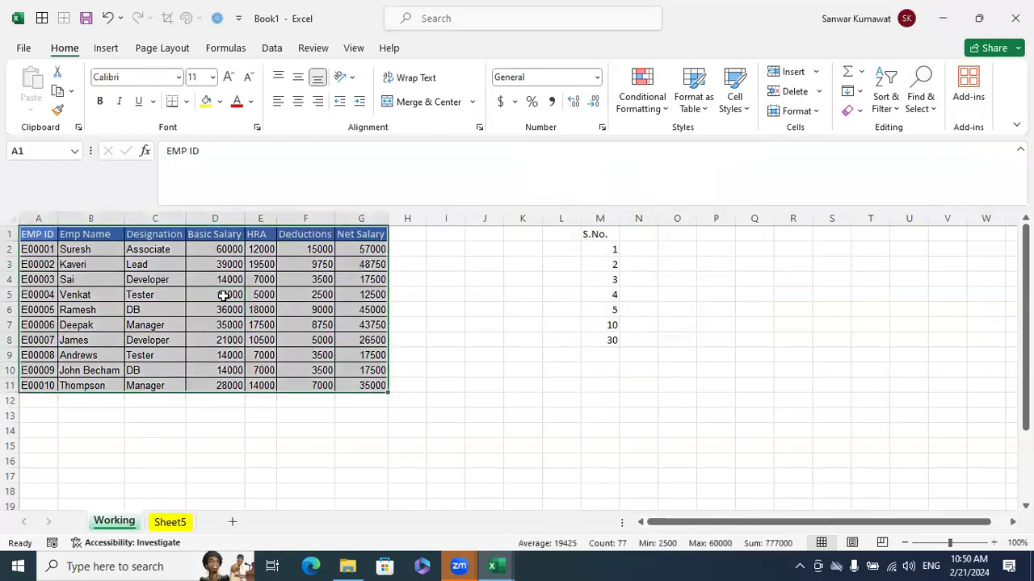
pyautogui.click(223, 295)
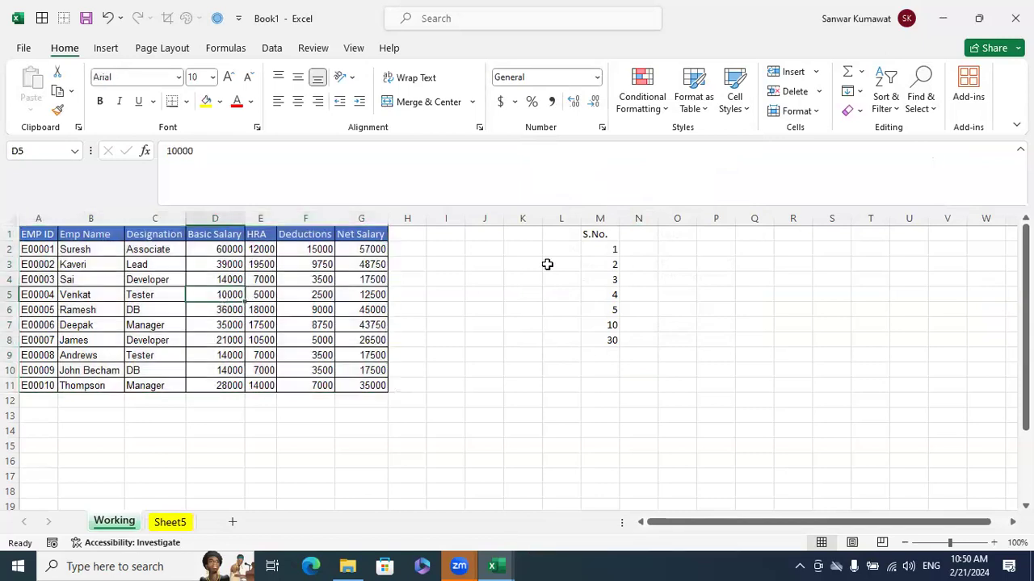
pyautogui.click(929, 108)
pyautogui.click(949, 195)
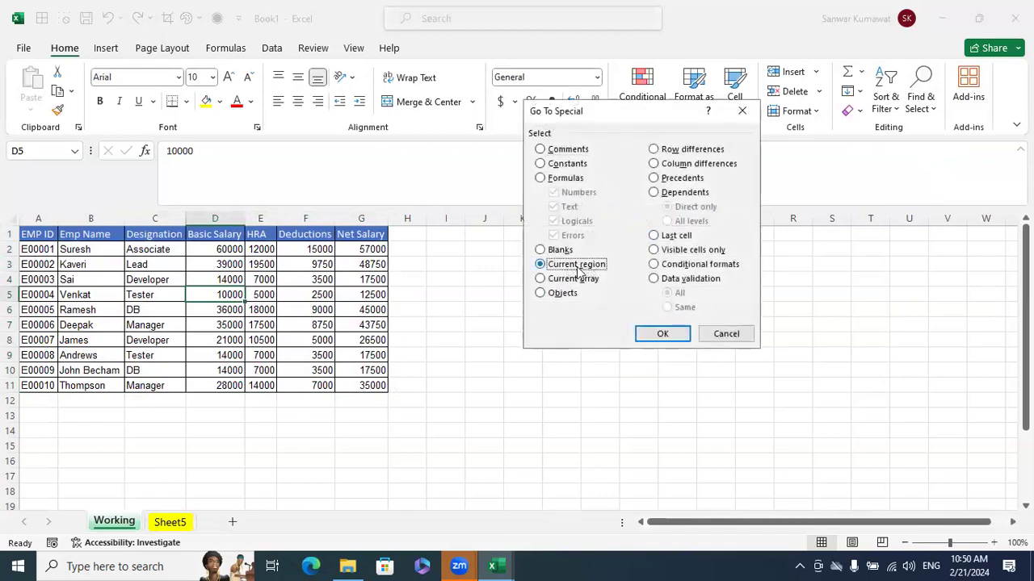
pyautogui.click(664, 333)
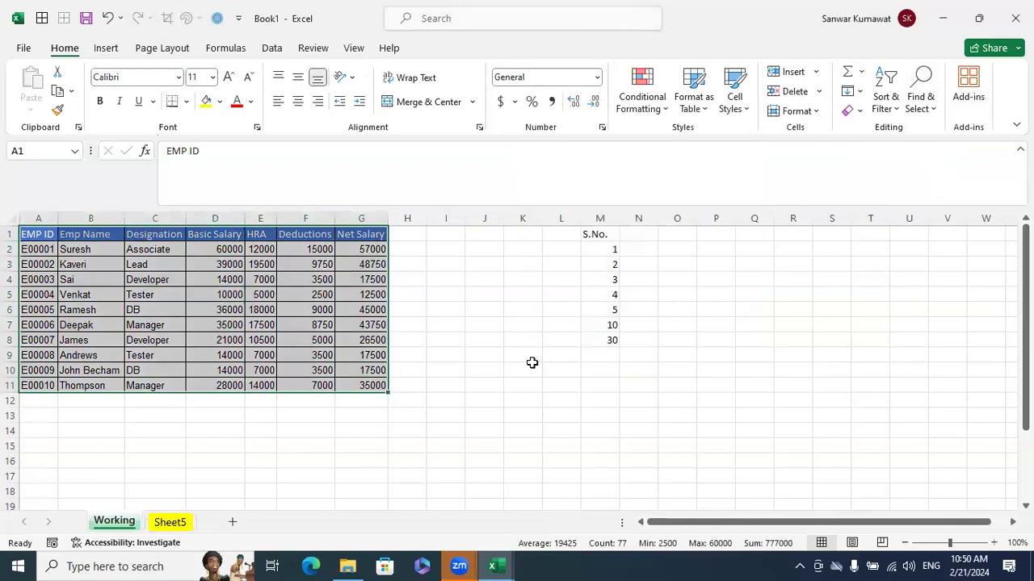
pyautogui.click(569, 380)
# Switch to the Excelytics Excel Training workbook and inspect the cells referenced by the formula in T9 on the Go to Special sheet
pyautogui.moveTo(492, 566)
pyautogui.click(492, 529)
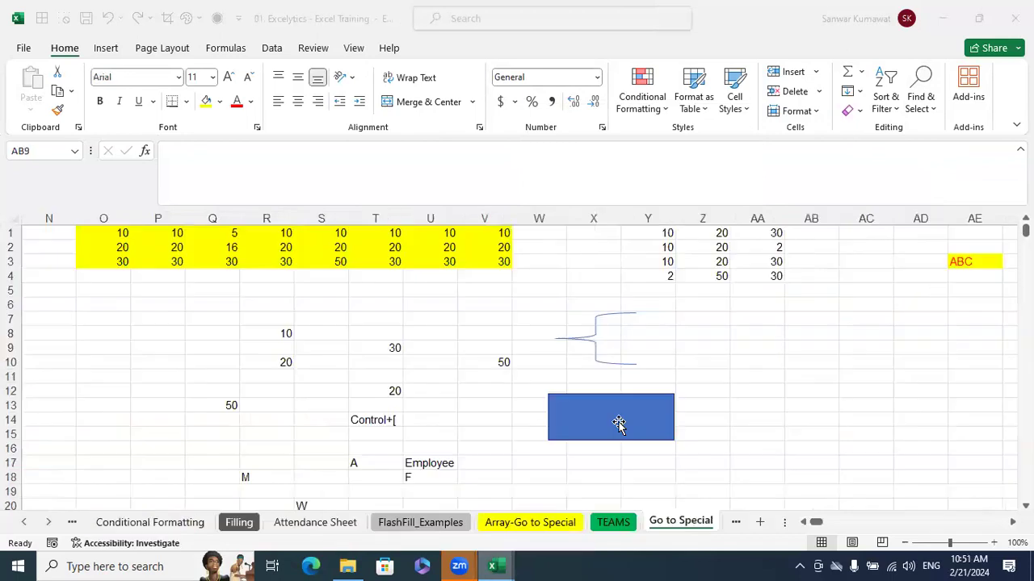
pyautogui.click(791, 389)
pyautogui.click(372, 349)
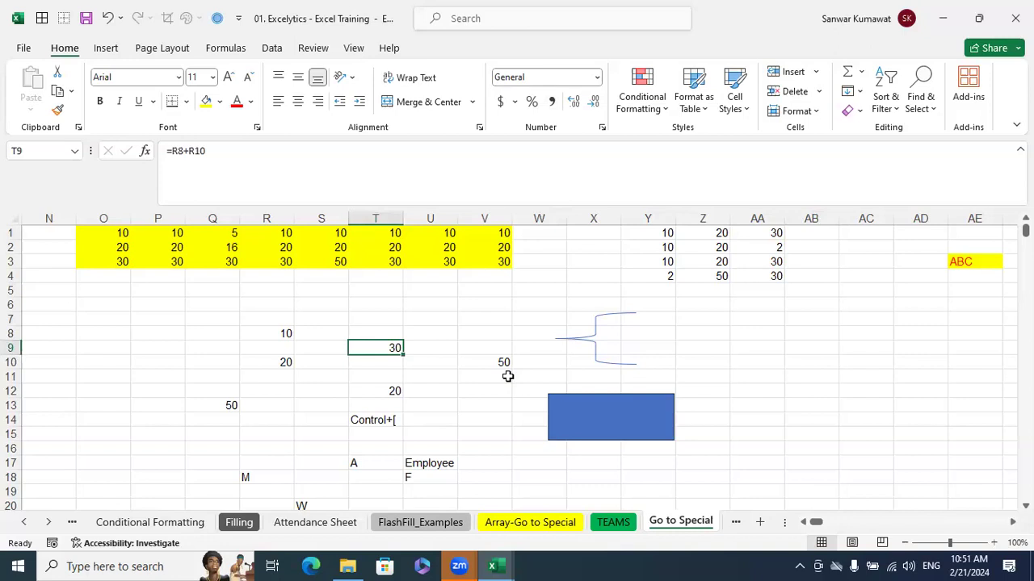
pyautogui.press('F2')
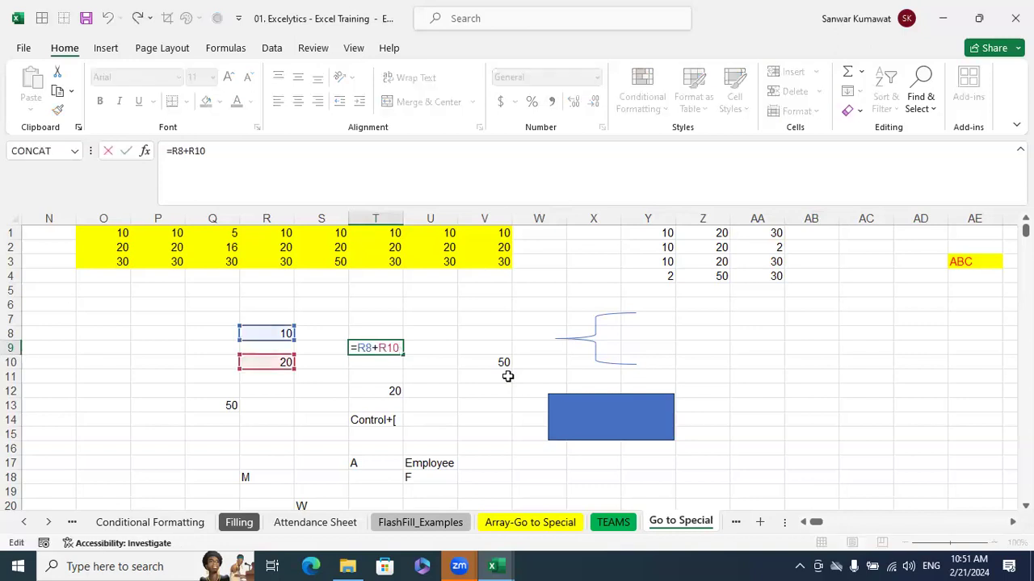
pyautogui.press('Escape')
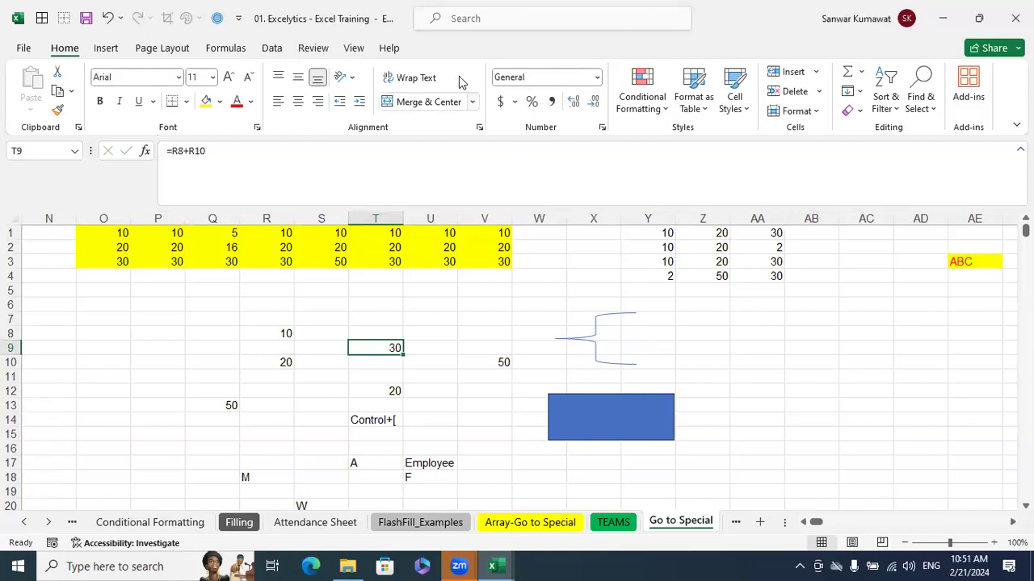
pyautogui.hotkey('alt', 'Tab')
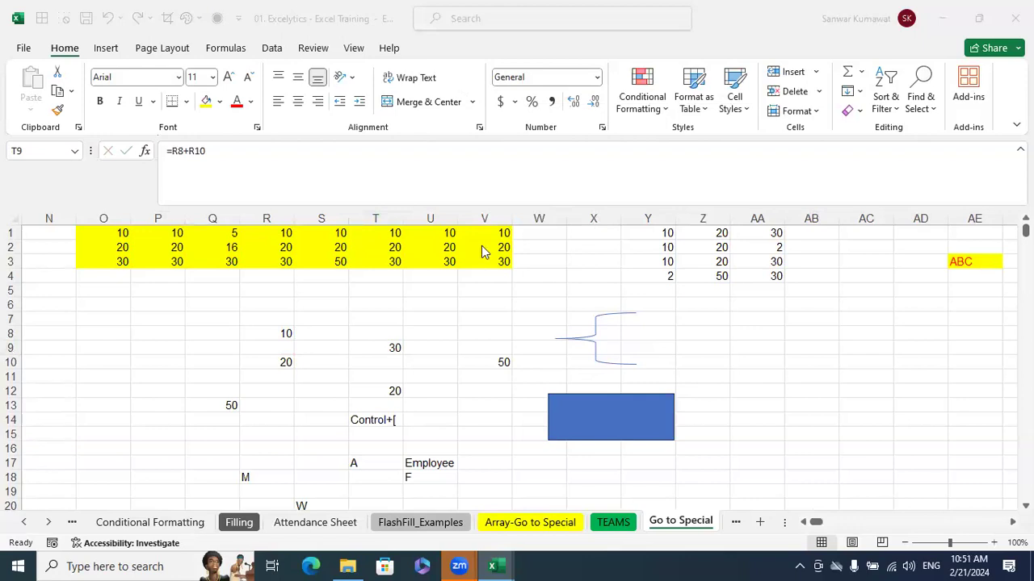
pyautogui.click(921, 563)
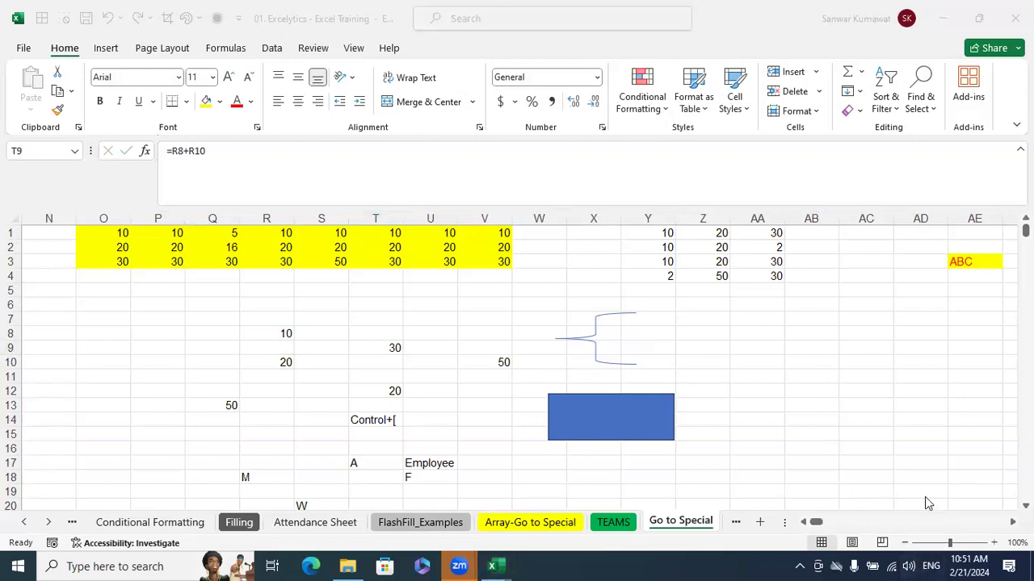
pyautogui.click(810, 353)
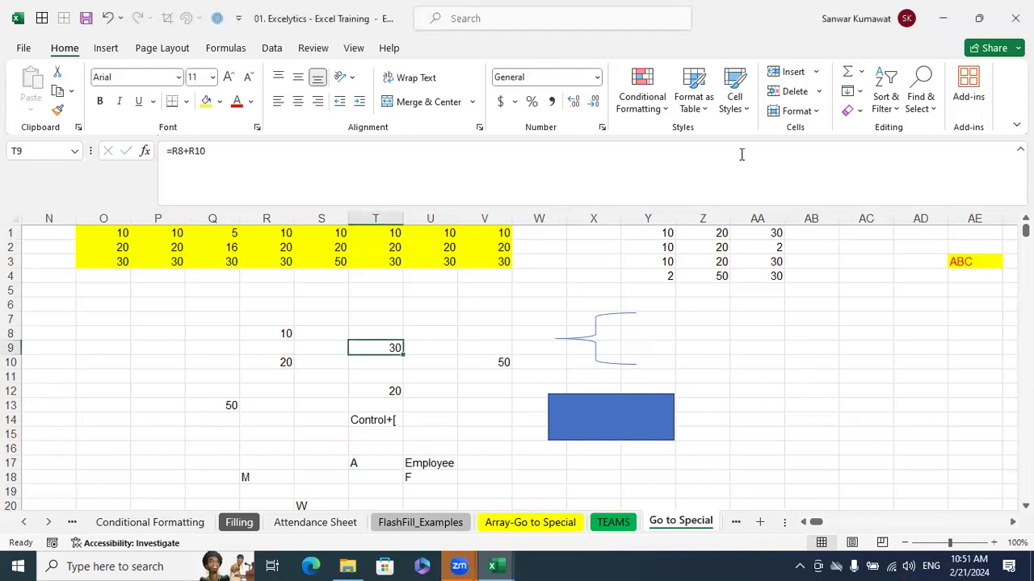
pyautogui.click(920, 89)
pyautogui.click(939, 195)
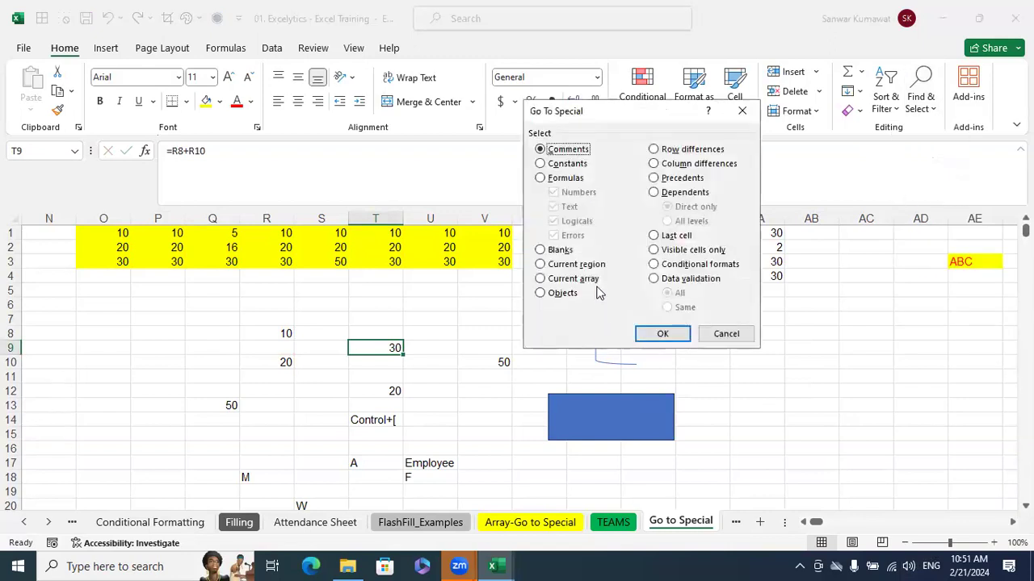
pyautogui.click(576, 264)
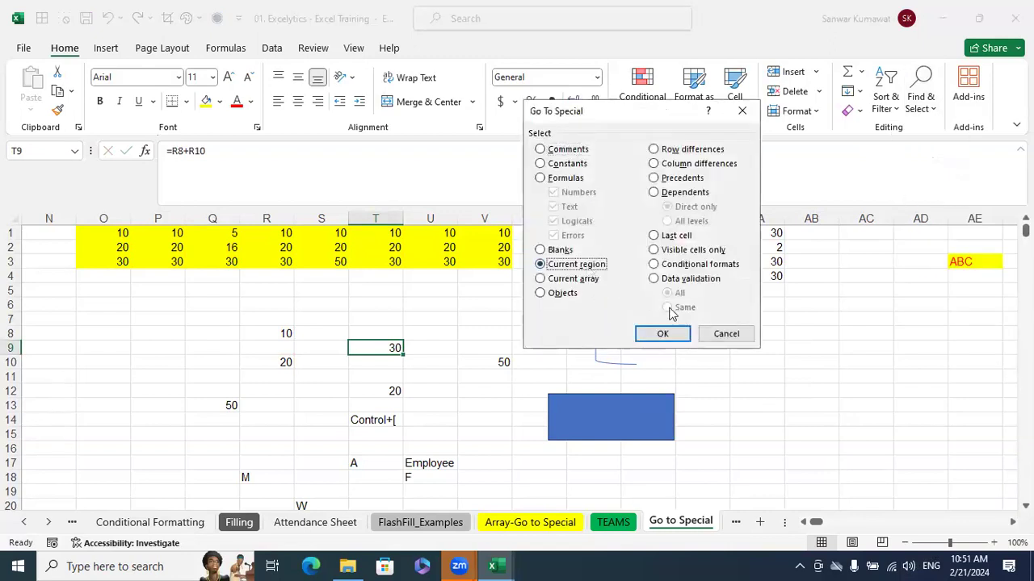
pyautogui.click(726, 333)
pyautogui.click(756, 406)
pyautogui.moveTo(814, 522); pyautogui.dragTo(803, 522)
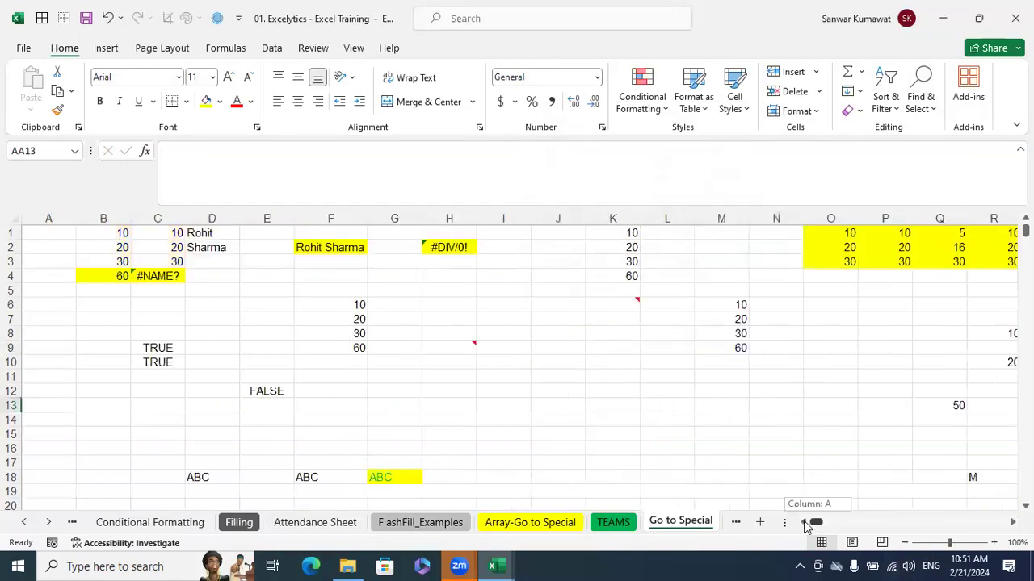
pyautogui.scroll(-6, 457, 396)
pyautogui.scroll(6, 456, 395)
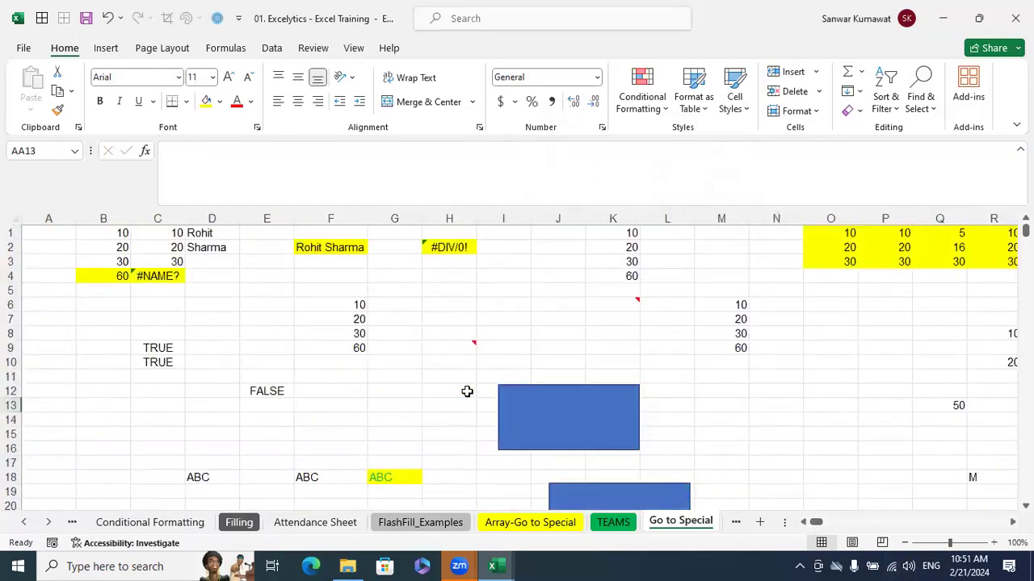
# Switch to Book1 and select the salary table around cell E6 using Go To Special with Current region
pyautogui.moveTo(492, 564)
pyautogui.click(573, 525)
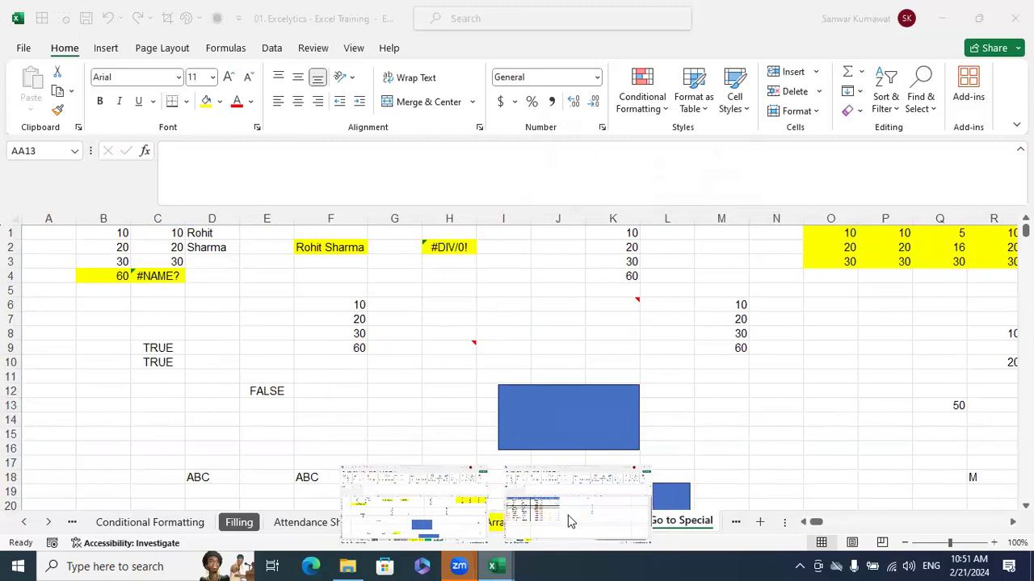
pyautogui.click(162, 323)
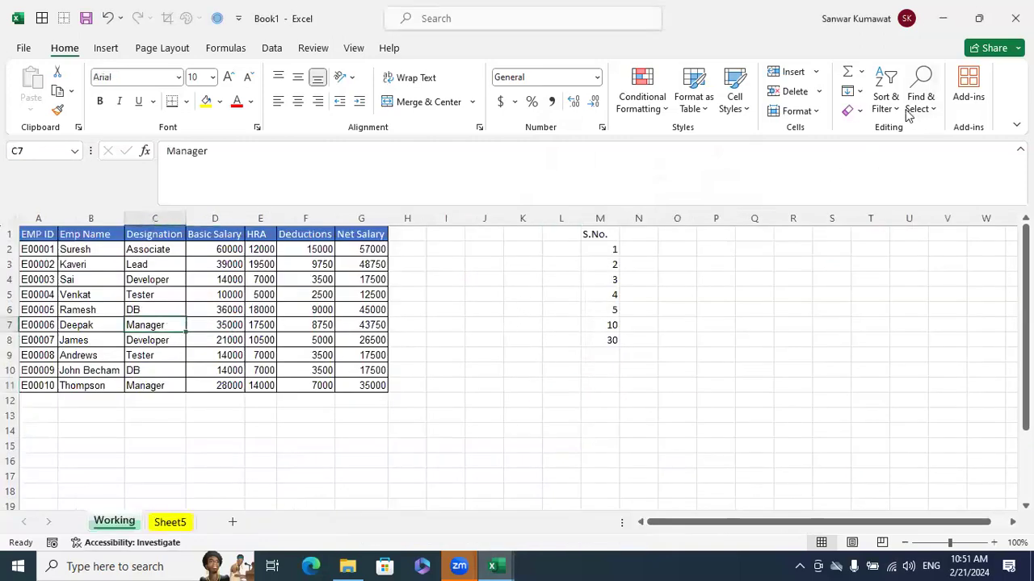
pyautogui.moveTo(27, 234); pyautogui.dragTo(347, 388)
pyautogui.click(270, 310)
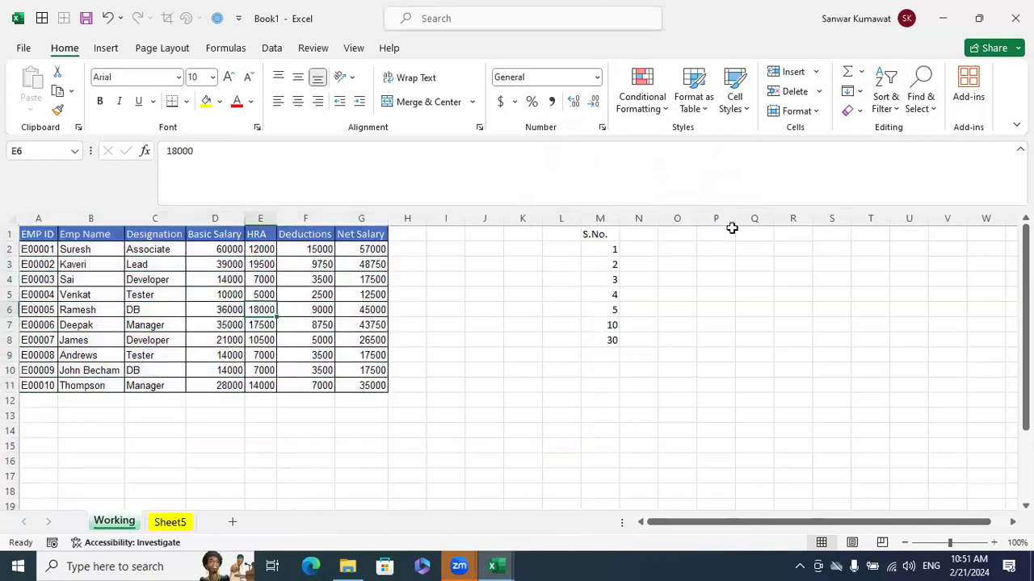
pyautogui.click(928, 105)
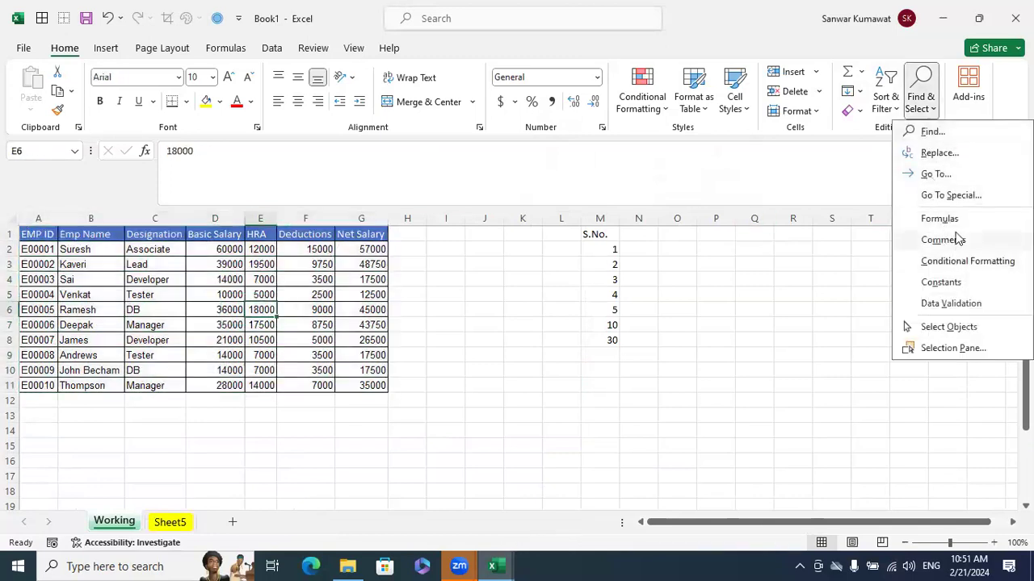
pyautogui.click(942, 192)
pyautogui.click(583, 265)
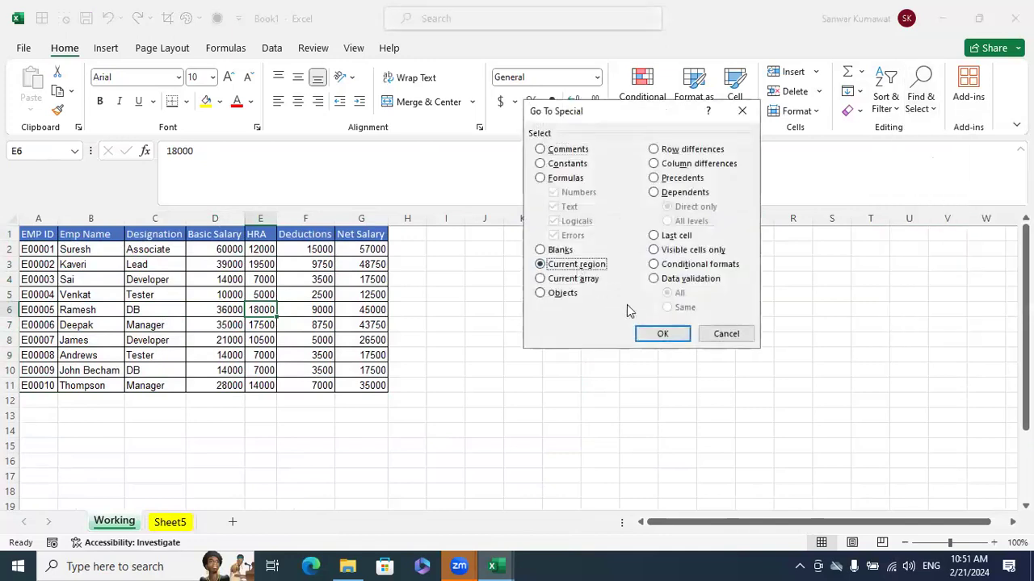
pyautogui.click(659, 334)
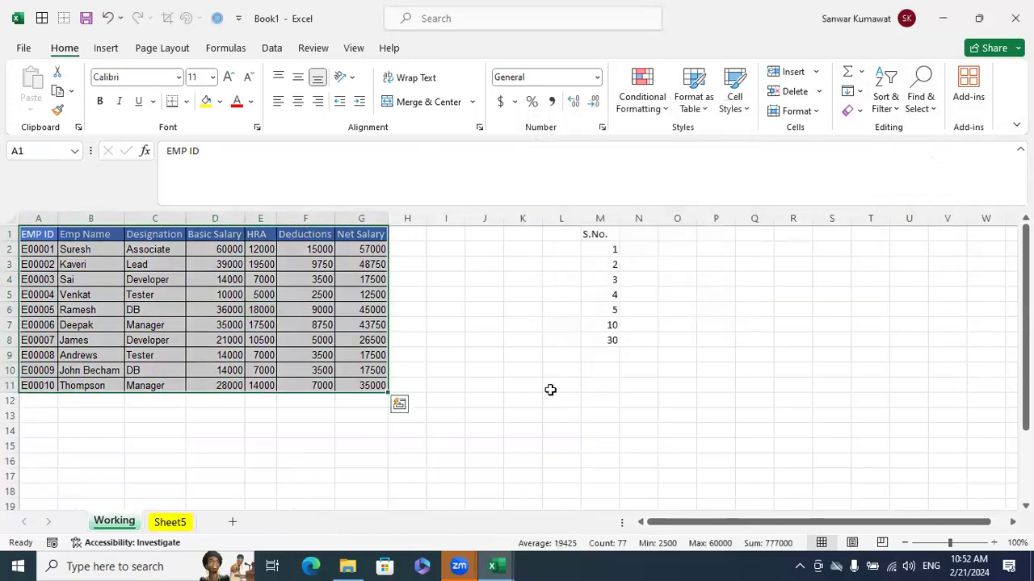
pyautogui.hotkey('ctrl', 'c')
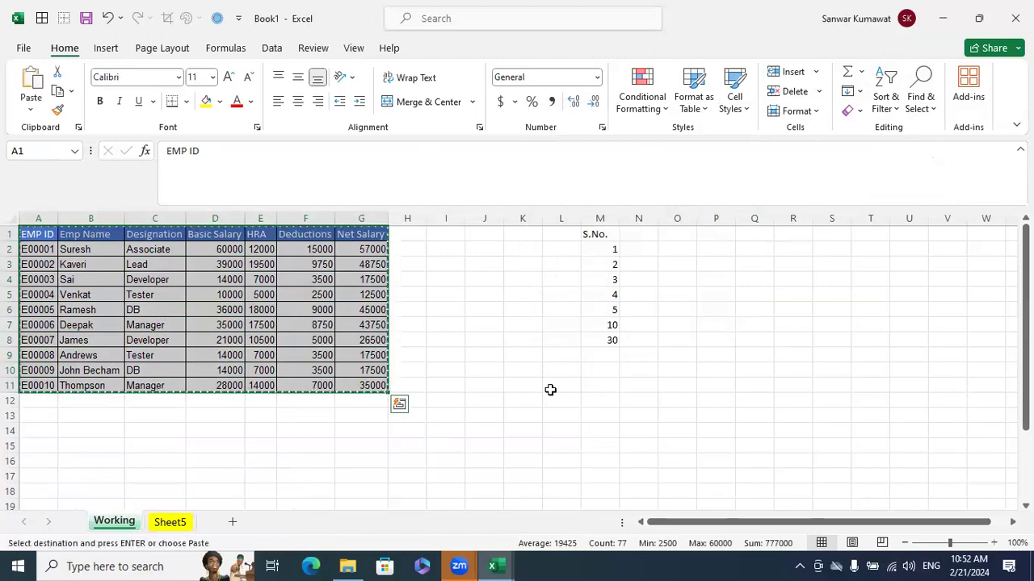
pyautogui.press('Escape')
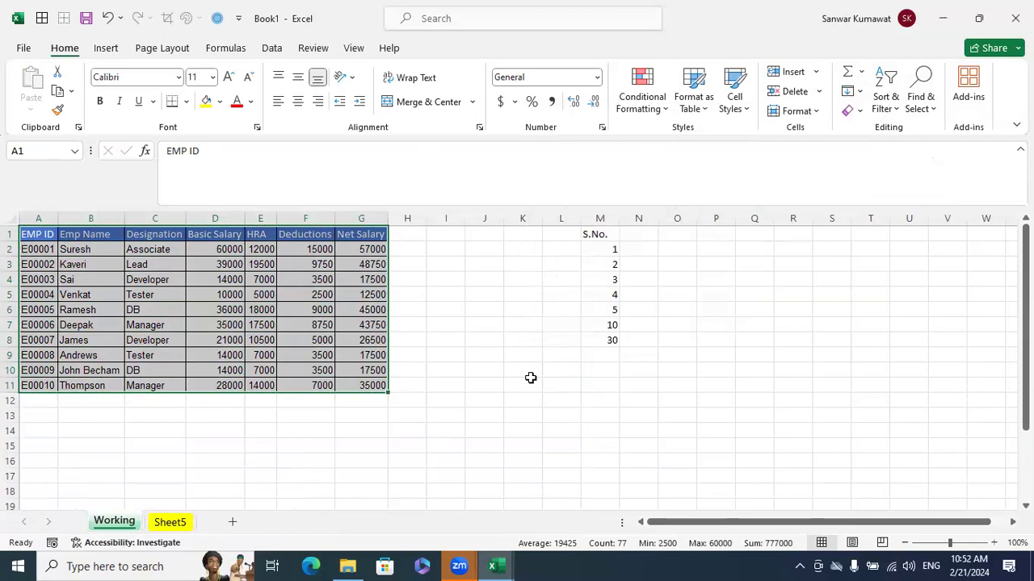
pyautogui.moveTo(46, 233); pyautogui.dragTo(358, 385)
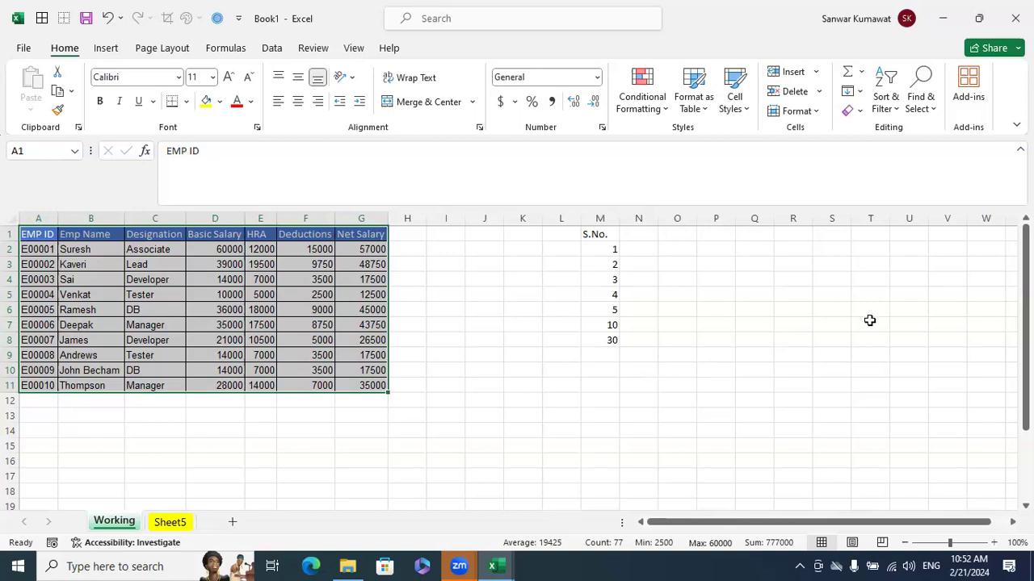
# Return to the Excelytics Excel Training workbook and view the yellow number block in columns O to V on the Go to Special sheet
pyautogui.click(502, 563)
pyautogui.click(667, 420)
pyautogui.click(498, 564)
pyautogui.click(461, 510)
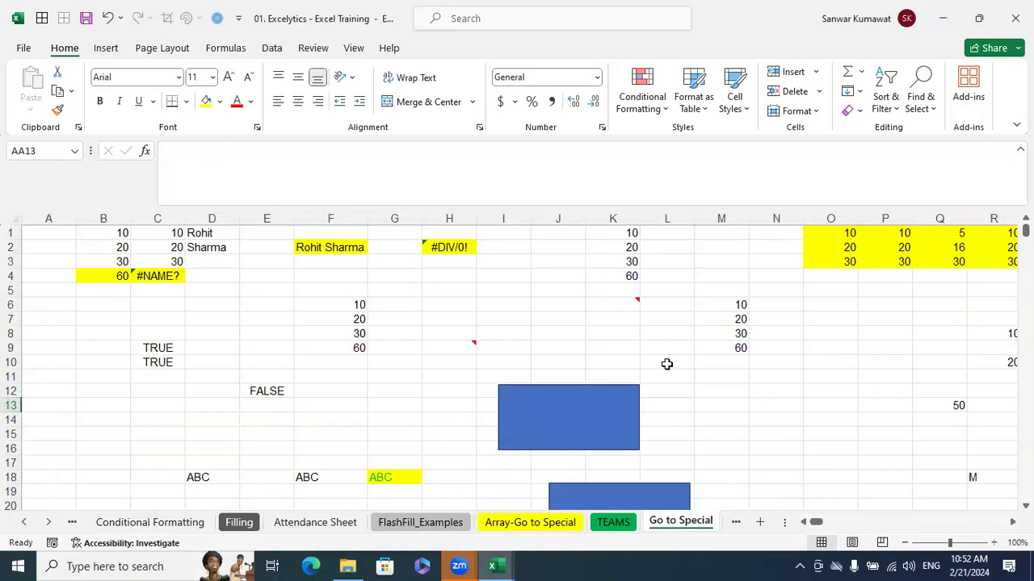
pyautogui.click(495, 566)
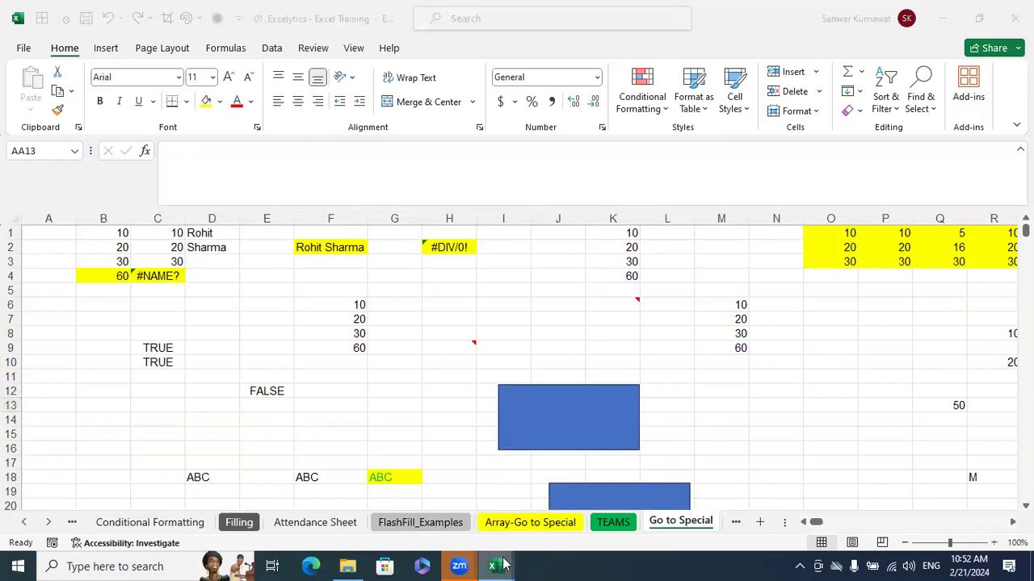
pyautogui.click(446, 516)
pyautogui.click(712, 395)
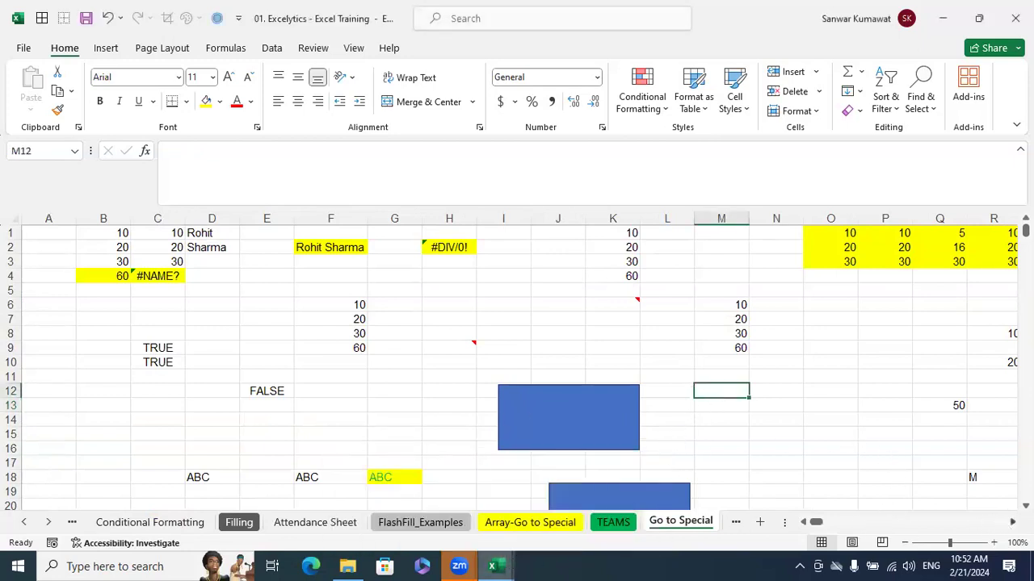
pyautogui.hscroll(6, 801, 387)
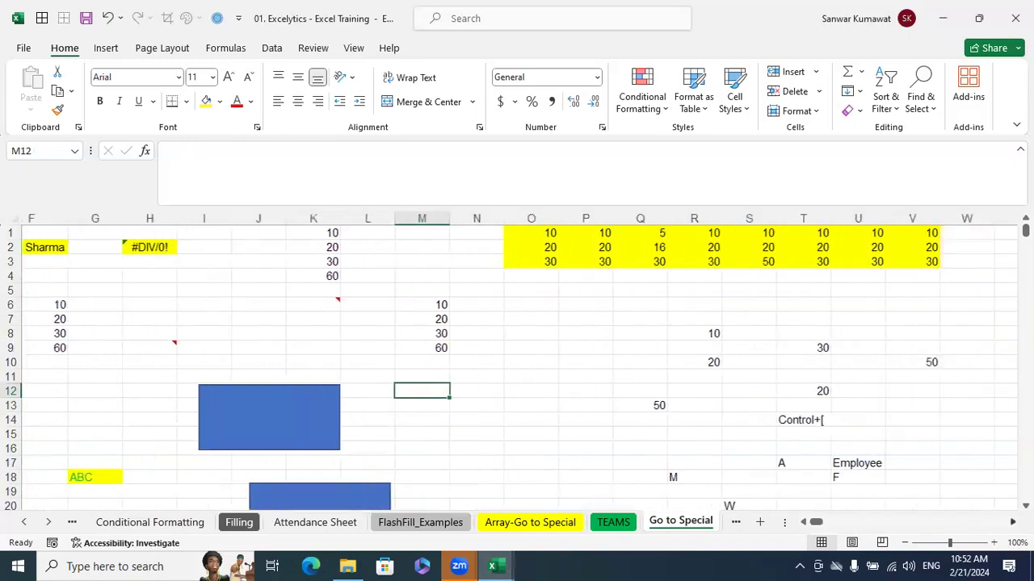
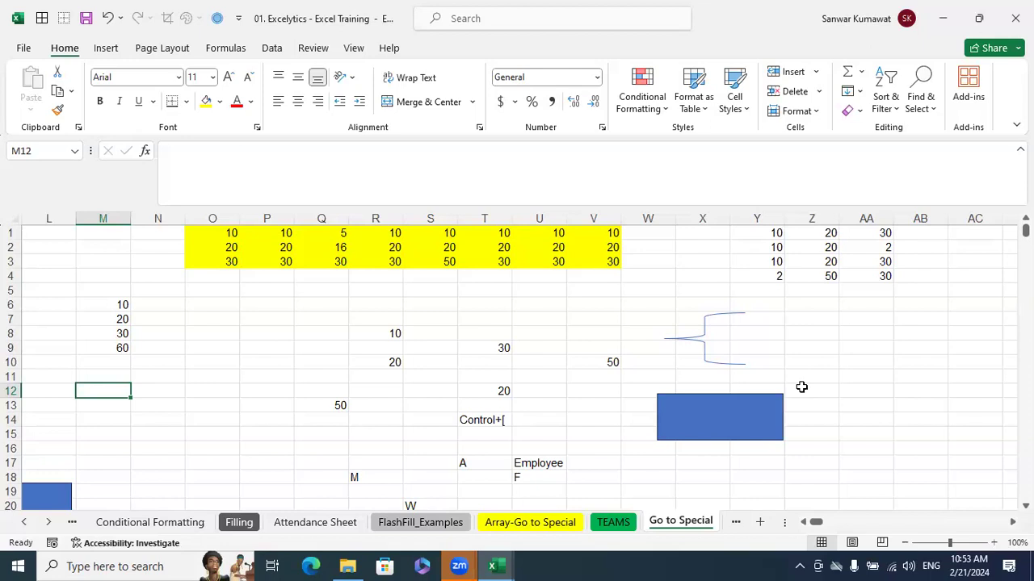
# Examine the Employee label and the single-letter cells around it in R17 to U21 on the Go to Special sheet
pyautogui.click(800, 377)
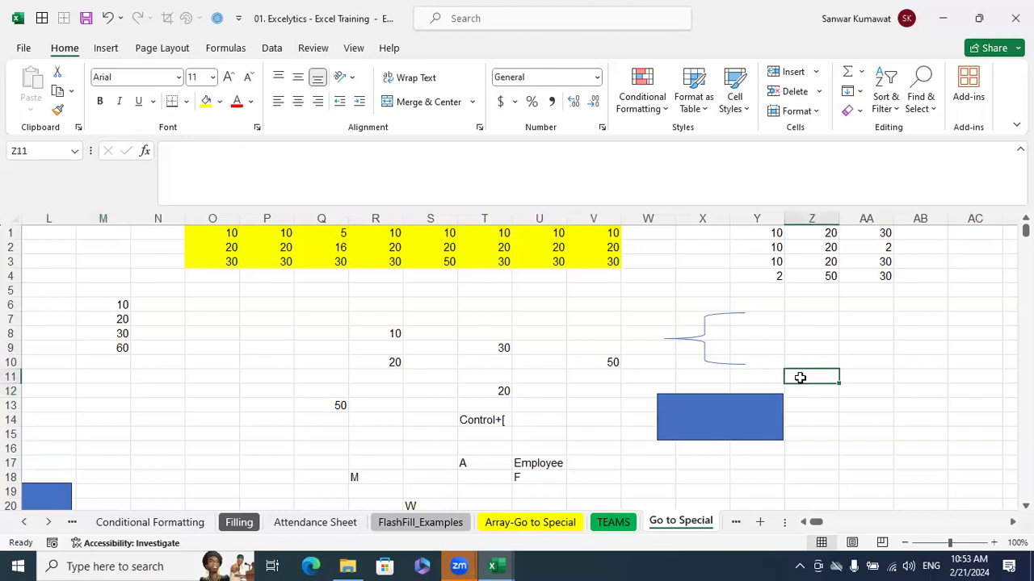
pyautogui.scroll(-3, 821, 401)
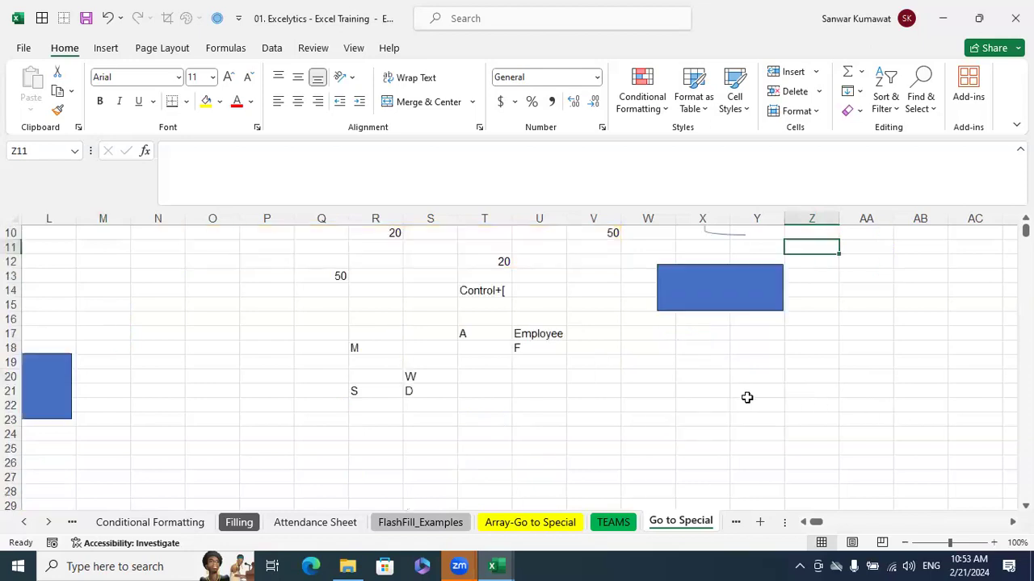
pyautogui.click(581, 397)
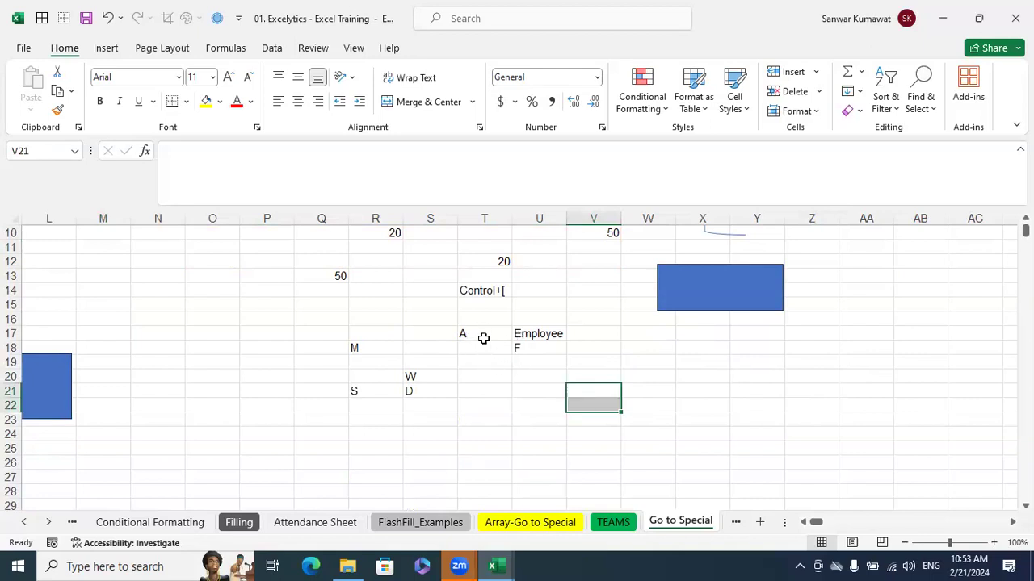
pyautogui.click(527, 335)
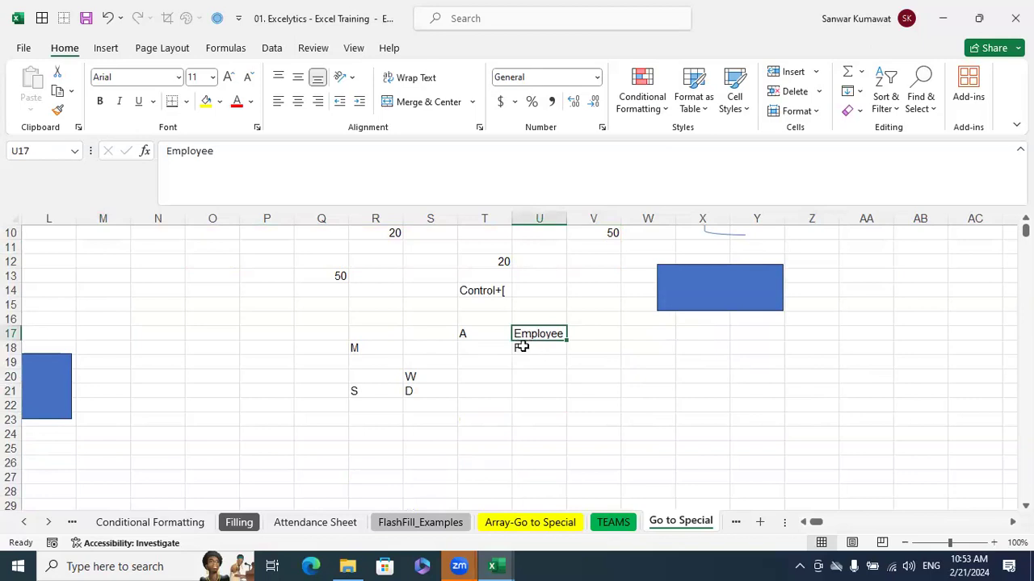
pyautogui.click(365, 347)
pyautogui.click(487, 346)
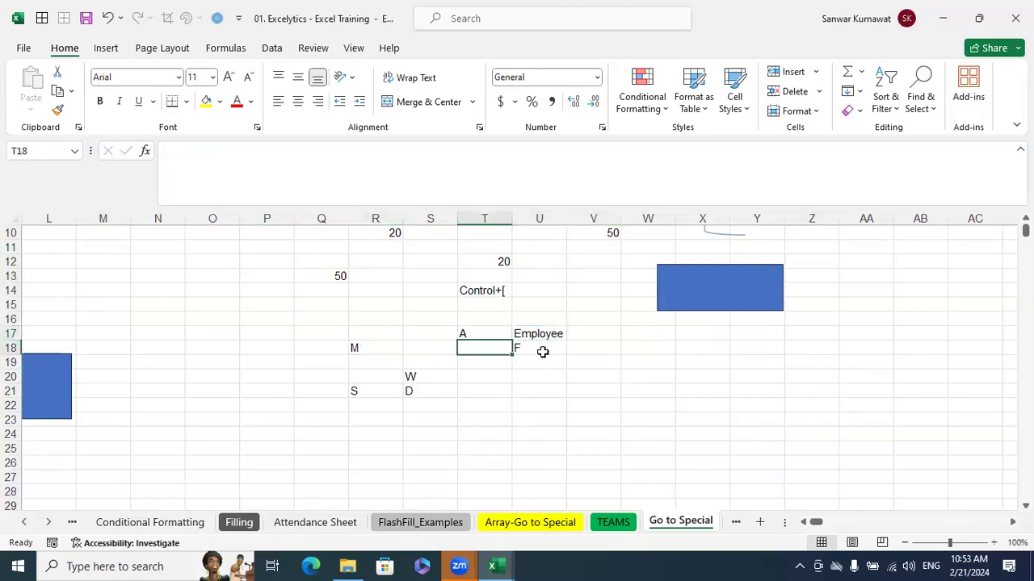
pyautogui.click(539, 348)
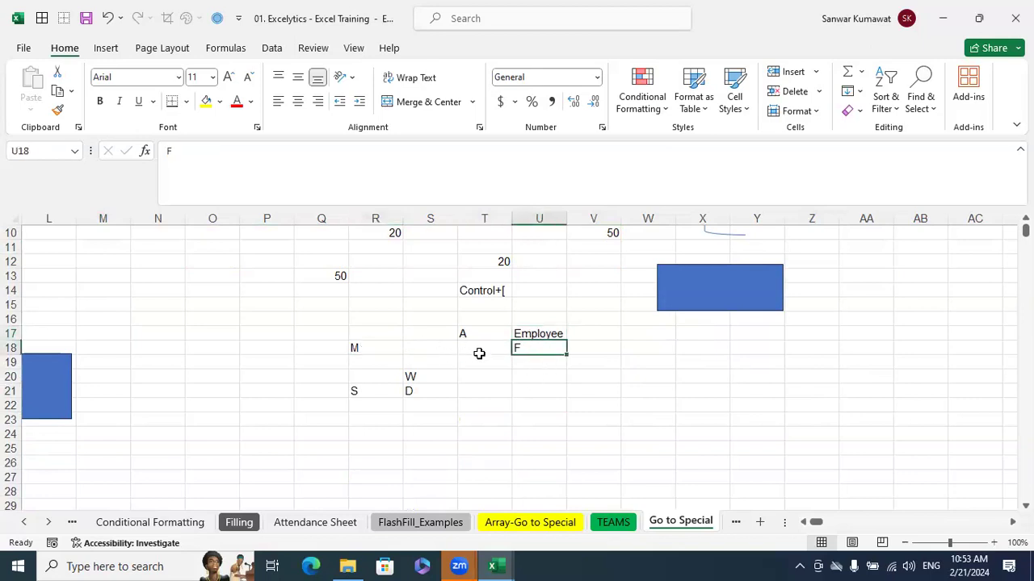
pyautogui.click(530, 334)
pyautogui.click(428, 369)
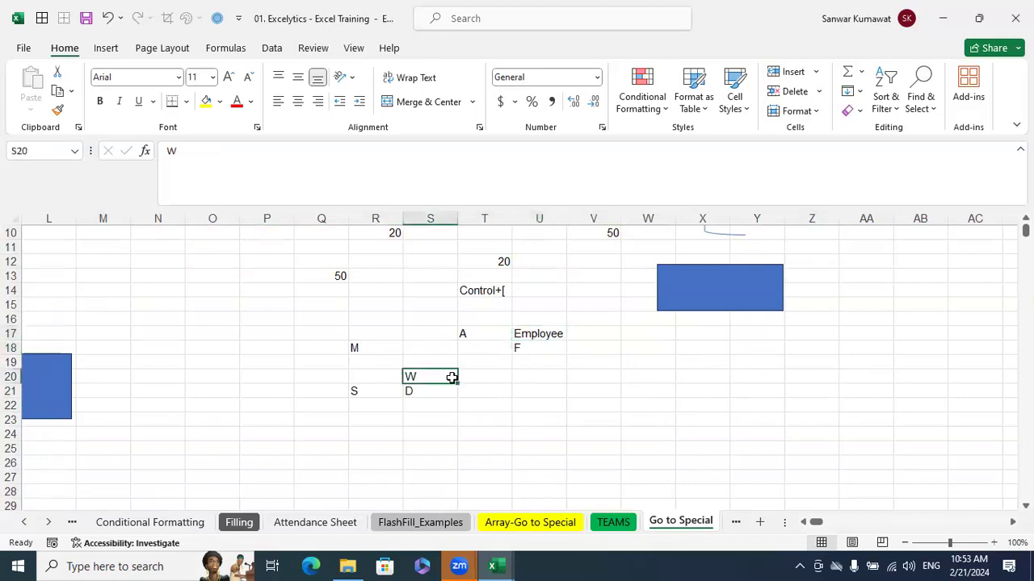
pyautogui.click(550, 338)
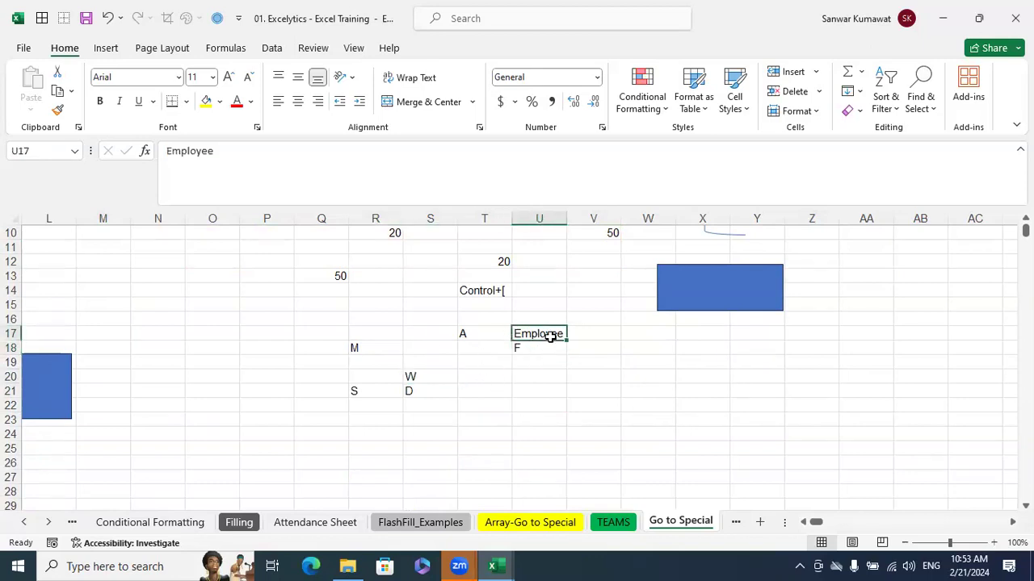
pyautogui.click(372, 393)
pyautogui.moveTo(424, 403); pyautogui.dragTo(425, 390)
pyautogui.click(424, 390)
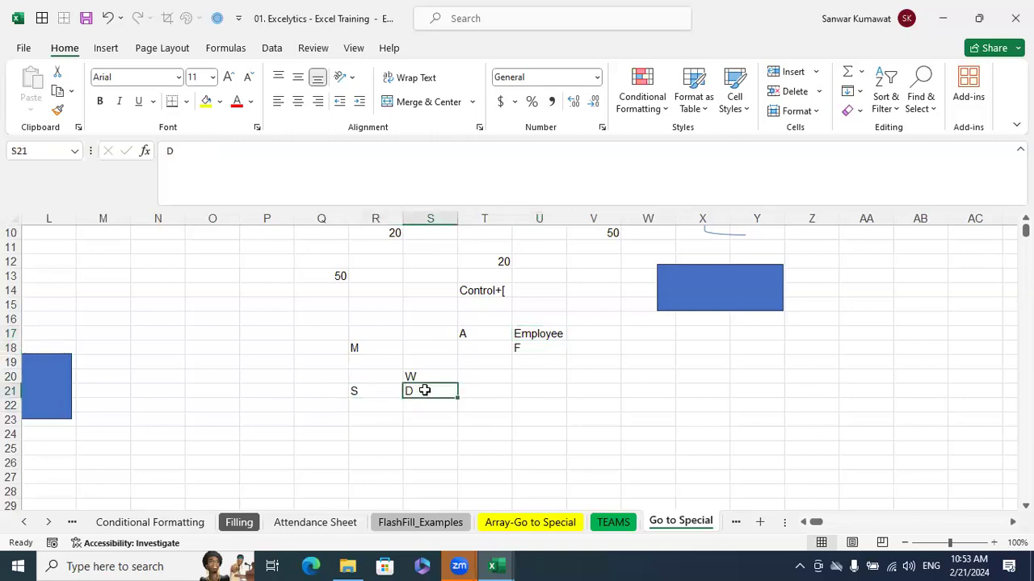
# Highlight the letter cells below the Employee label from U18 across to column R, row 21, and clear the selection
pyautogui.click(576, 422)
pyautogui.moveTo(485, 406); pyautogui.dragTo(352, 351)
pyautogui.click(539, 391)
pyautogui.moveTo(549, 348); pyautogui.dragTo(353, 393)
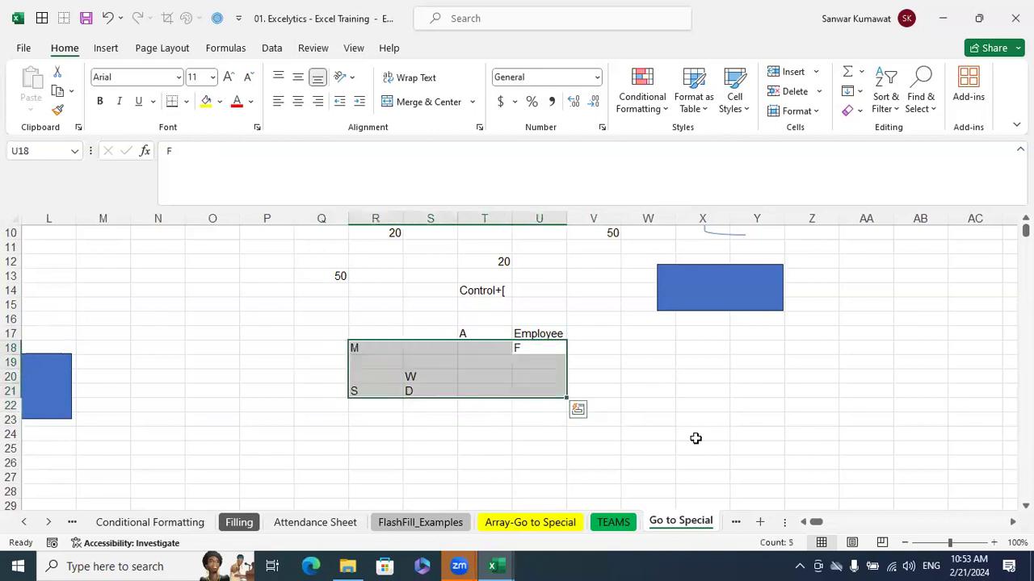
pyautogui.click(844, 460)
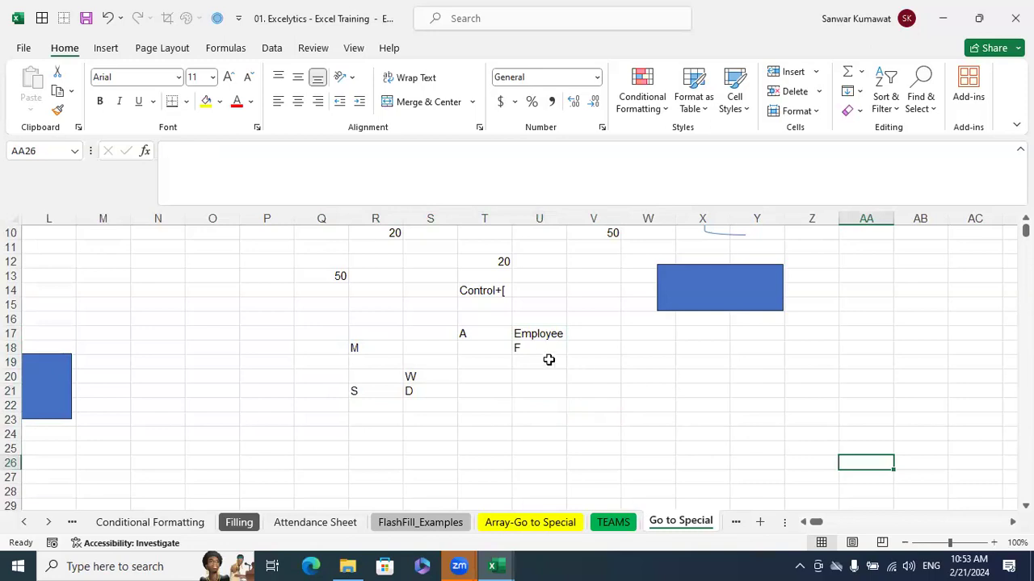
pyautogui.moveTo(546, 352); pyautogui.dragTo(345, 394)
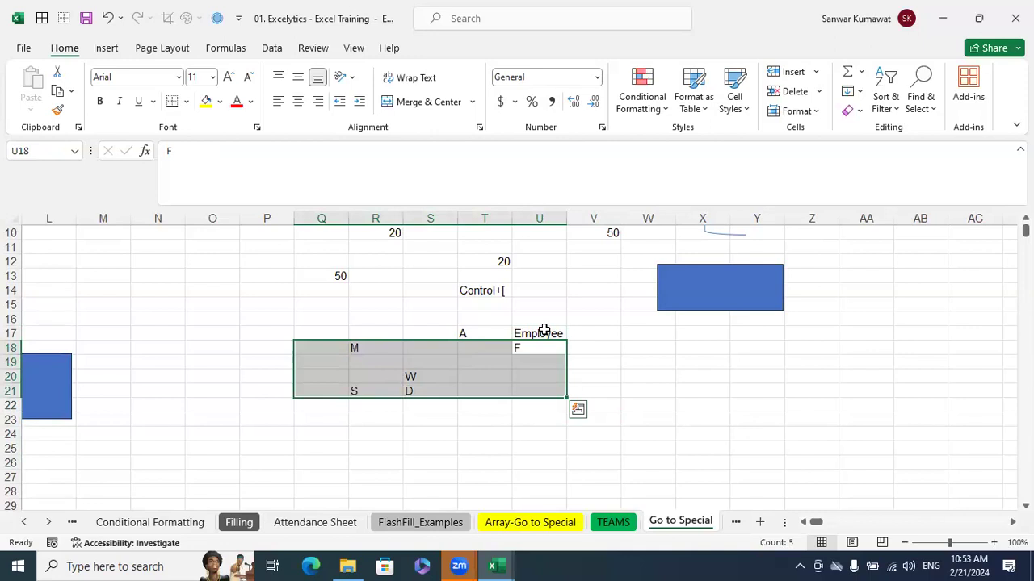
pyautogui.click(692, 361)
# Check the formula in T9 and select the cell that depends on it using Go To Special with Dependents, Direct only
pyautogui.scroll(2, 692, 363)
pyautogui.click(493, 306)
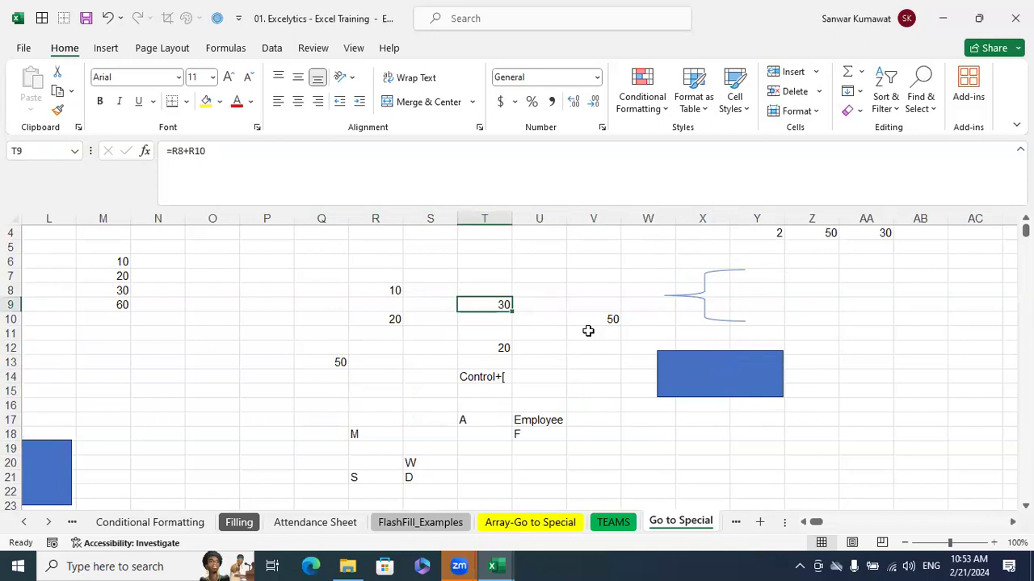
pyautogui.press('F2')
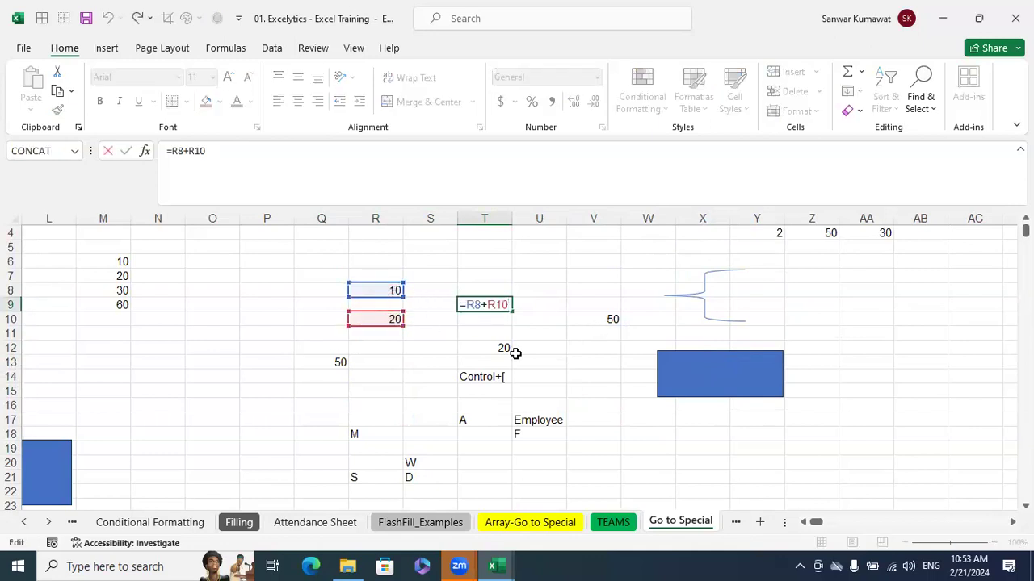
pyautogui.press('Escape')
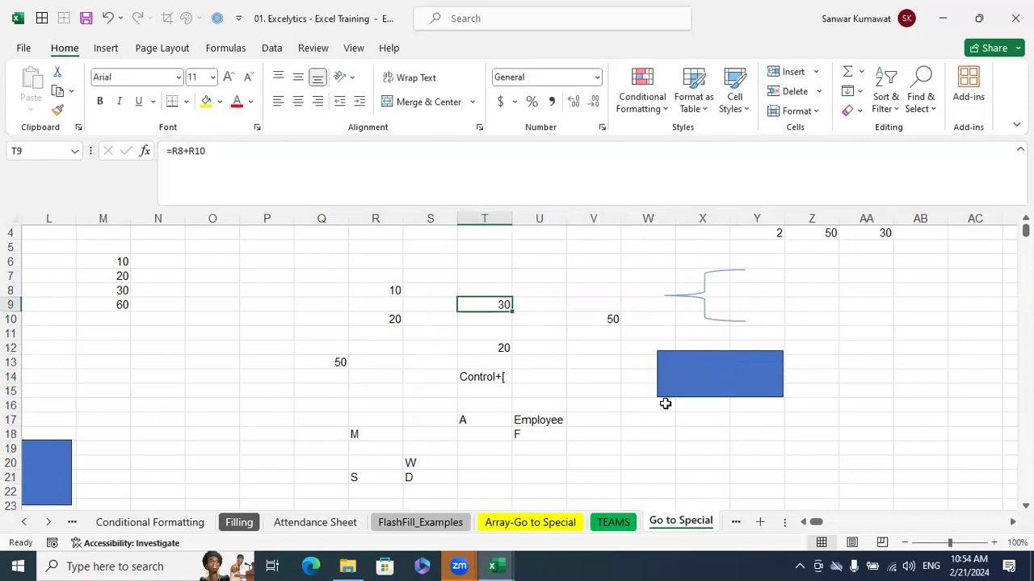
pyautogui.click(919, 102)
pyautogui.click(951, 194)
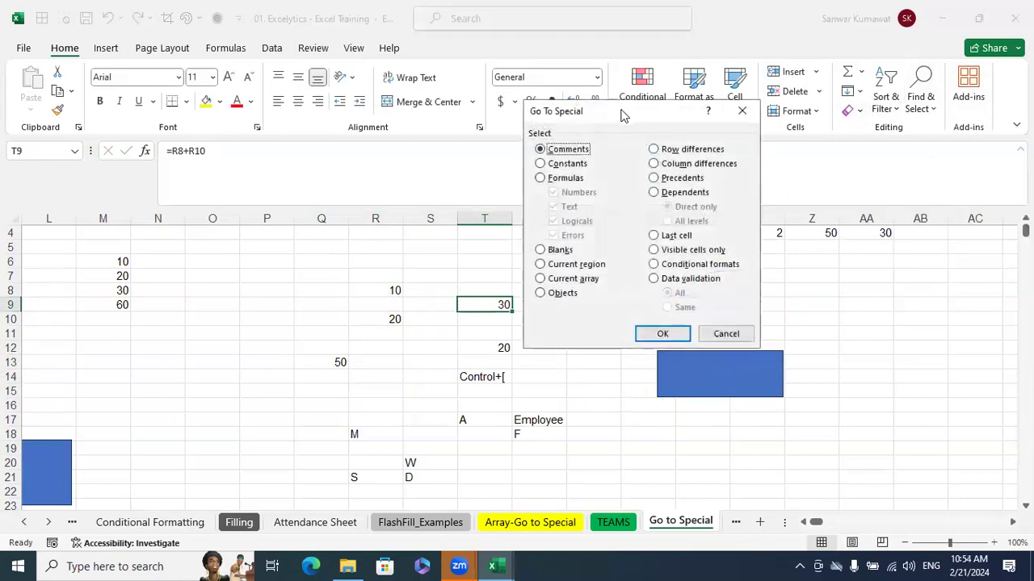
pyautogui.click(814, 222)
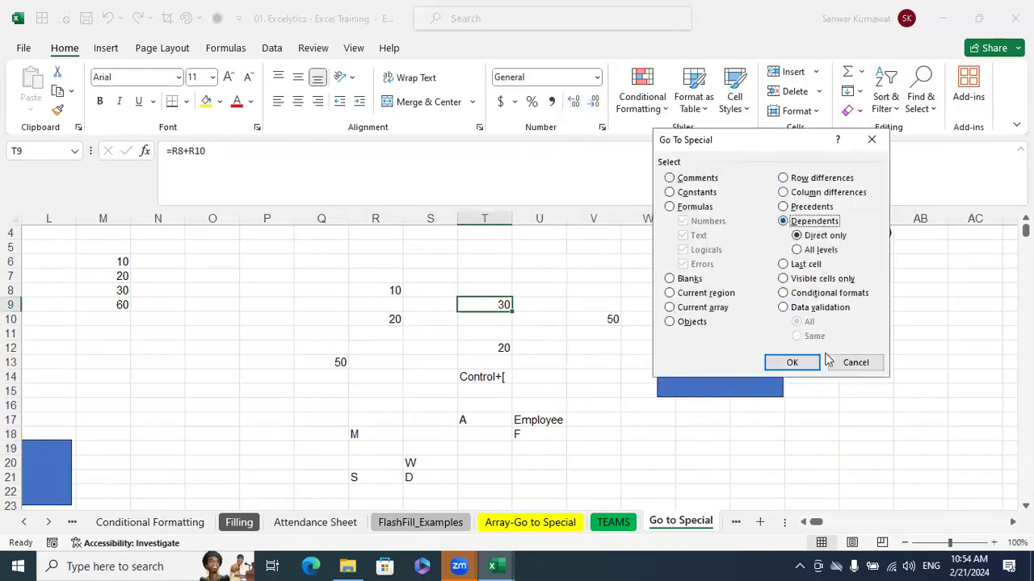
pyautogui.click(792, 363)
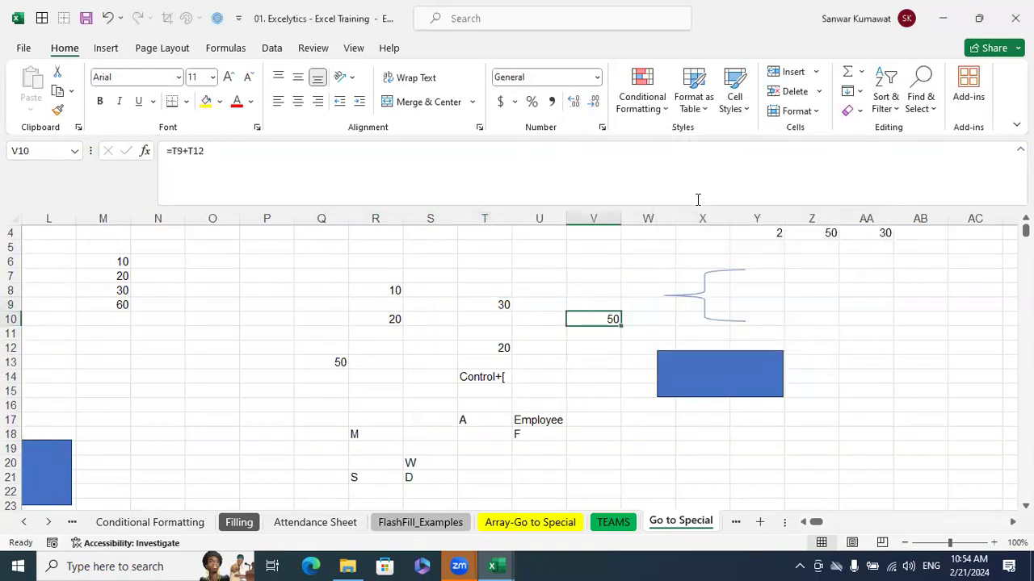
# Select the cells that feed the formula in T9 using Go To Special with Precedents
pyautogui.click(495, 315)
pyautogui.click(494, 307)
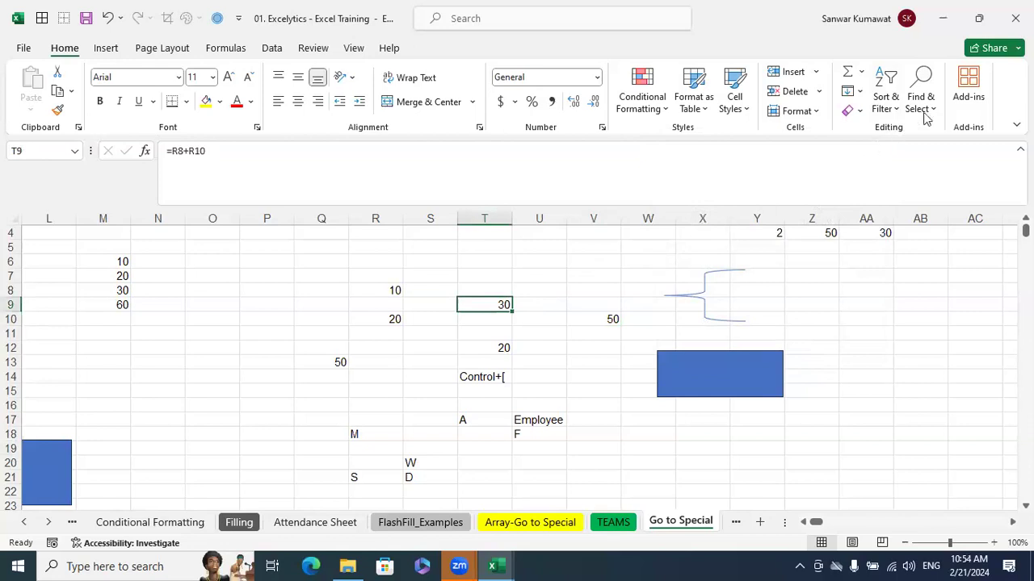
pyautogui.click(886, 102)
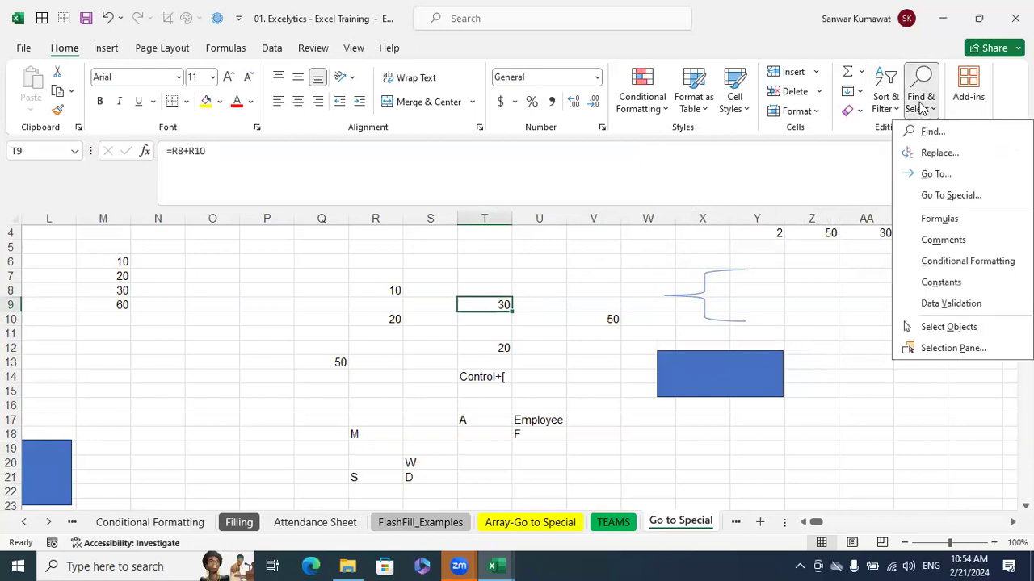
pyautogui.click(933, 195)
pyautogui.click(825, 212)
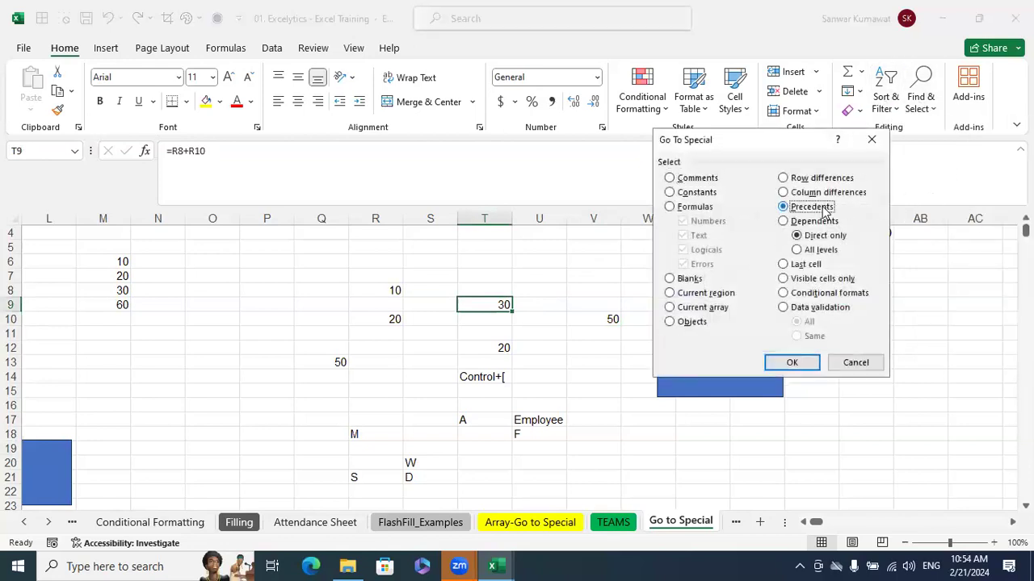
pyautogui.click(792, 363)
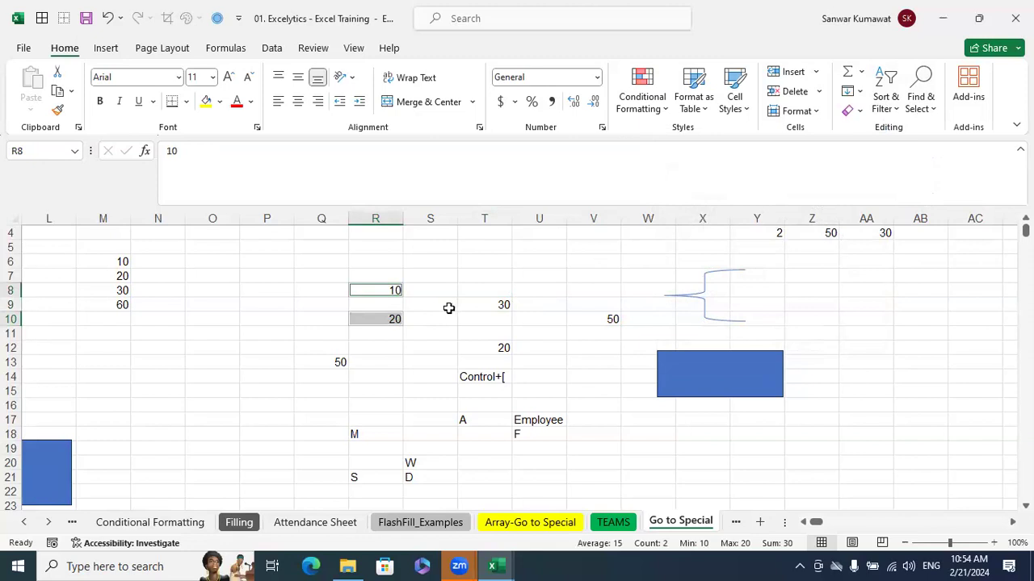
# Compare R8 and R10 with T9, and select the dependent of R8 using Go To Special with Dependents, Direct only
pyautogui.click(384, 293)
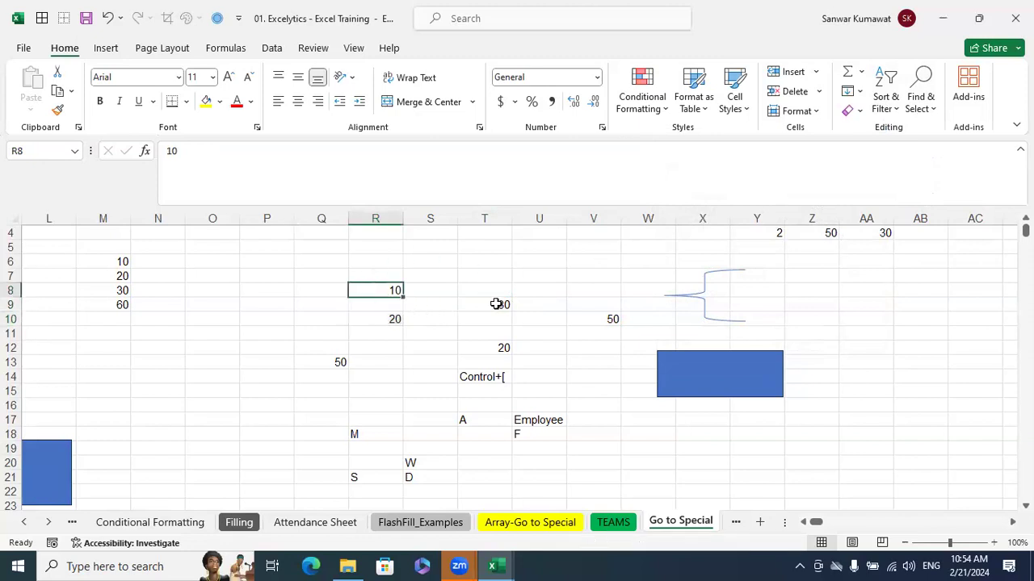
pyautogui.click(496, 304)
pyautogui.click(388, 323)
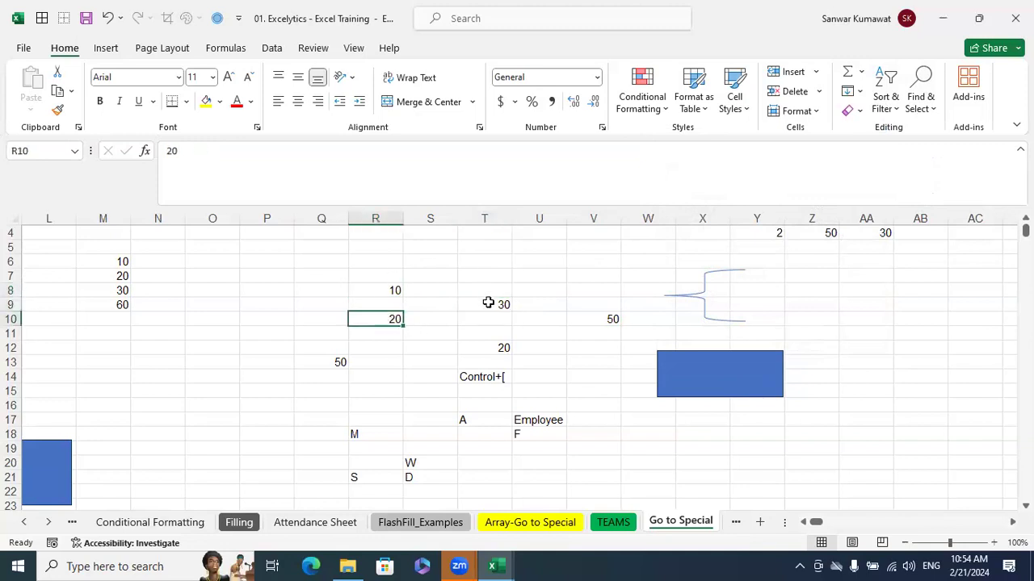
pyautogui.click(488, 302)
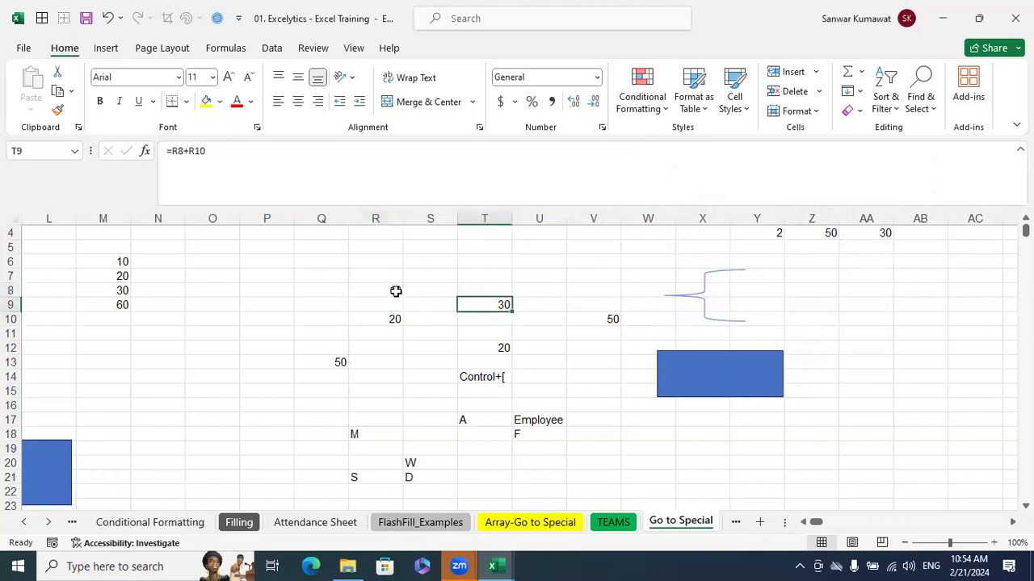
pyautogui.click(394, 288)
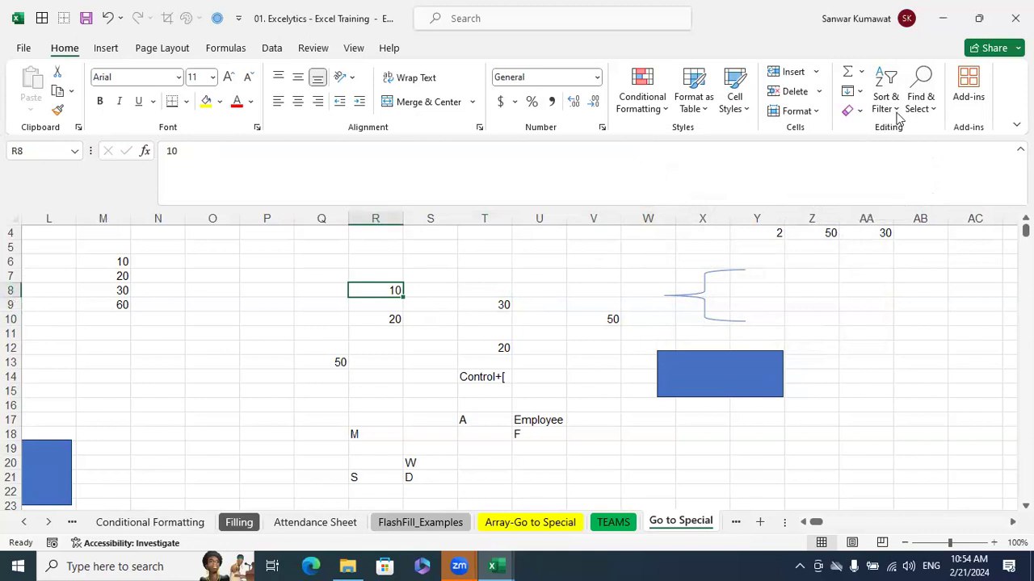
pyautogui.click(921, 90)
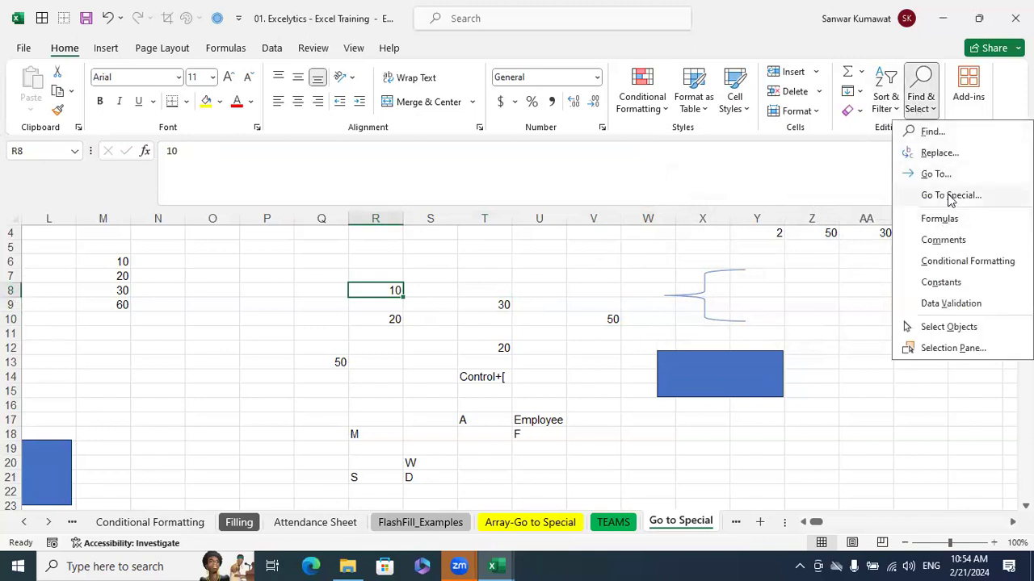
pyautogui.click(947, 195)
pyautogui.click(818, 220)
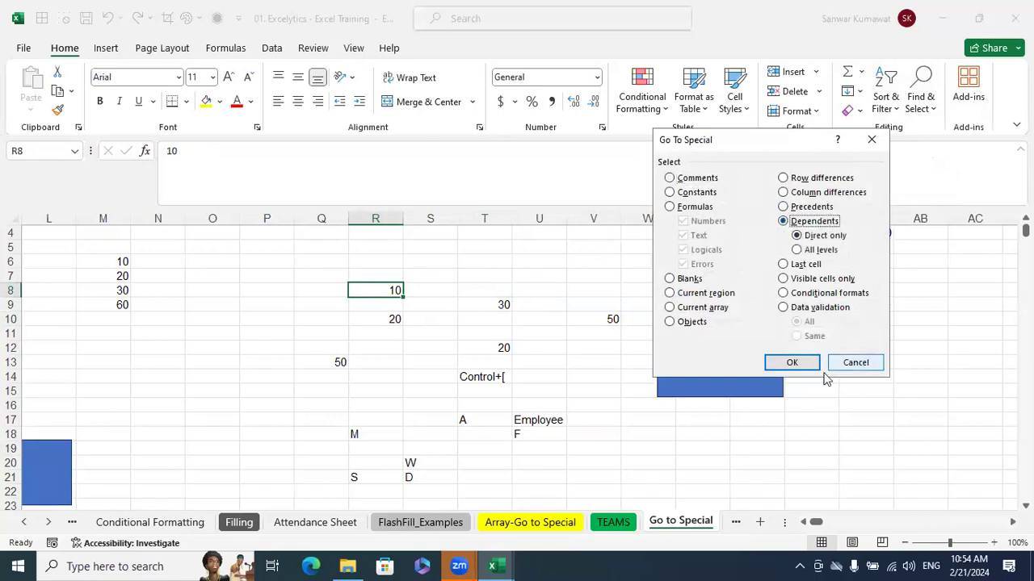
pyautogui.click(787, 362)
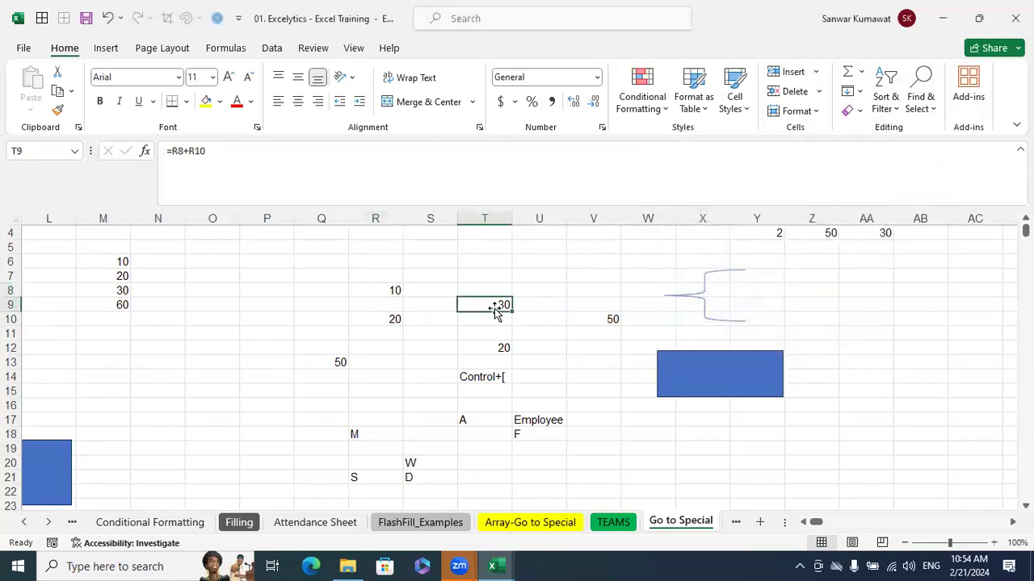
# Inspect the cells referenced by the formulas in V10 and T9 without changing them
pyautogui.click(614, 319)
pyautogui.press('F2')
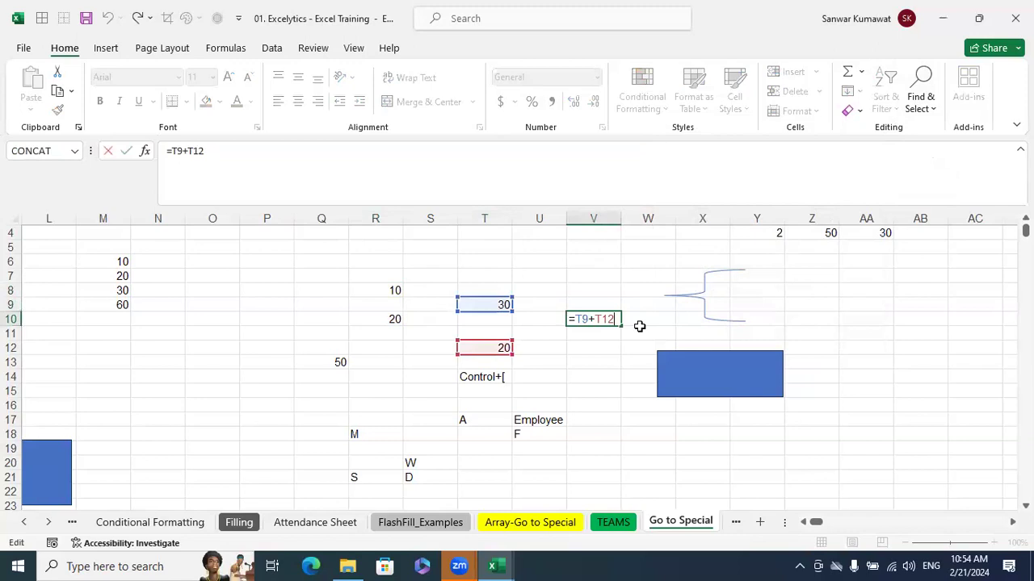
pyautogui.press('Escape')
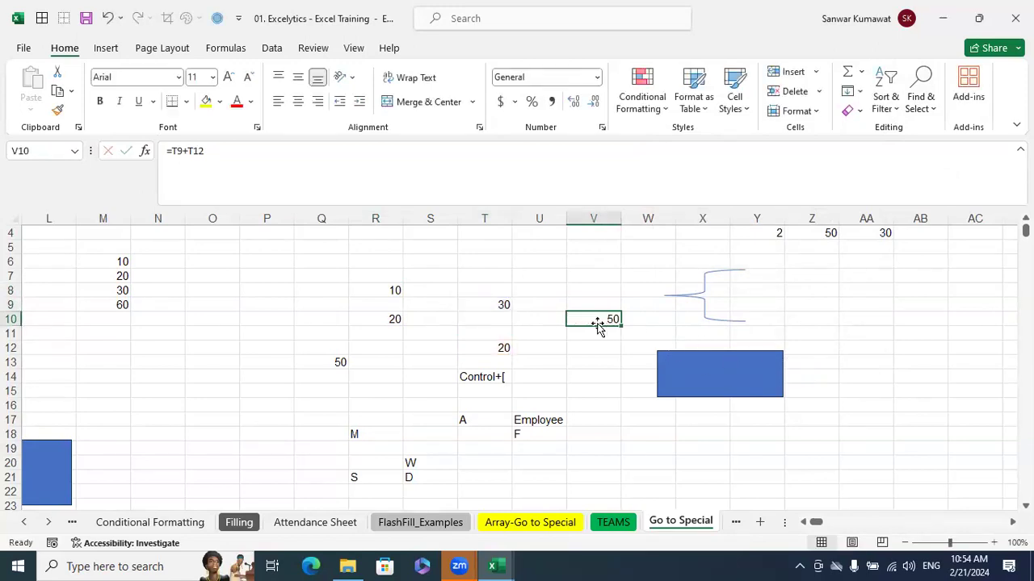
pyautogui.click(504, 305)
pyautogui.press('F2')
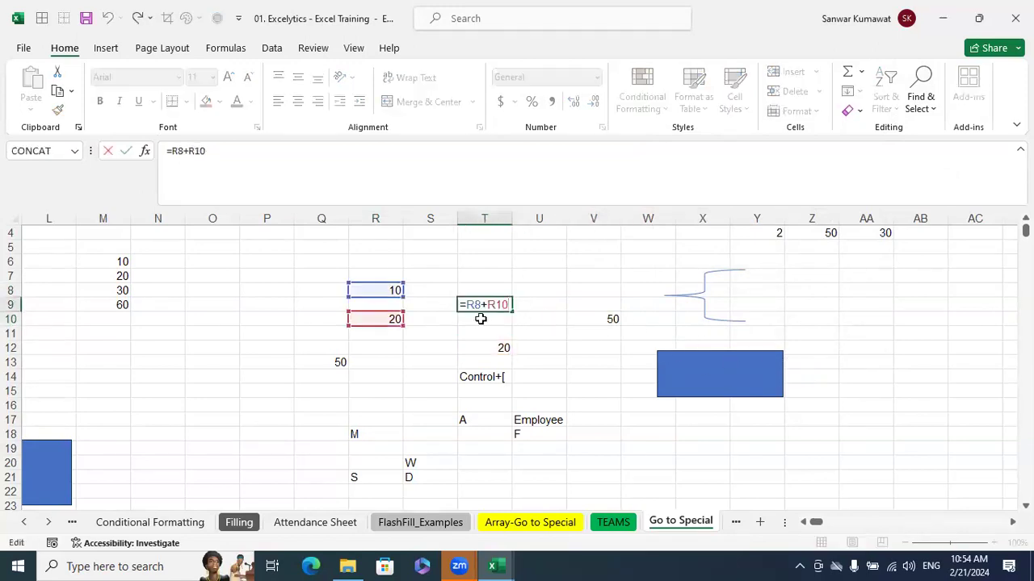
pyautogui.press('Escape')
# Select every cell that feeds the formula in V10 using Go To Special with Precedents, All levels
pyautogui.click(605, 320)
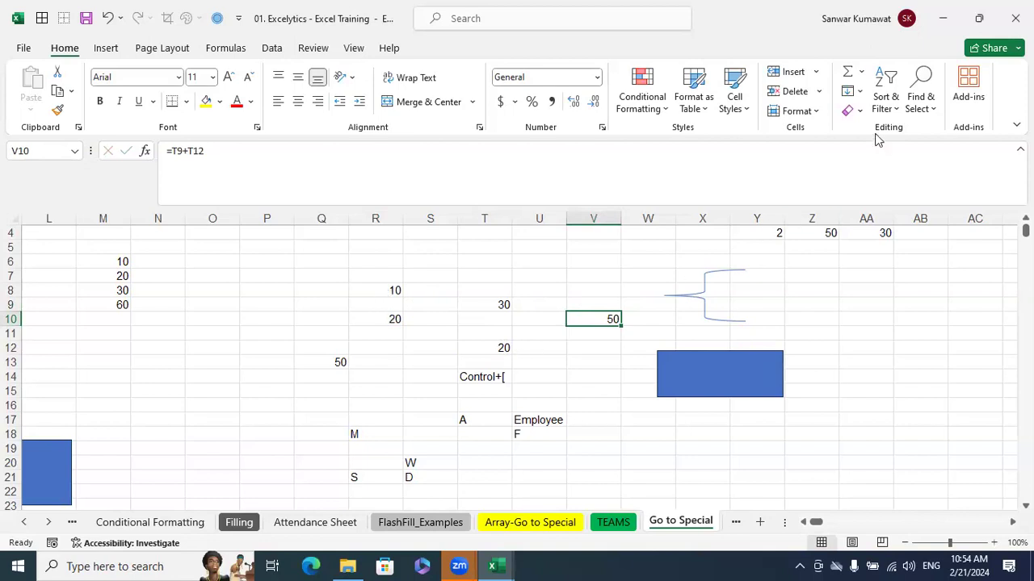
pyautogui.click(921, 105)
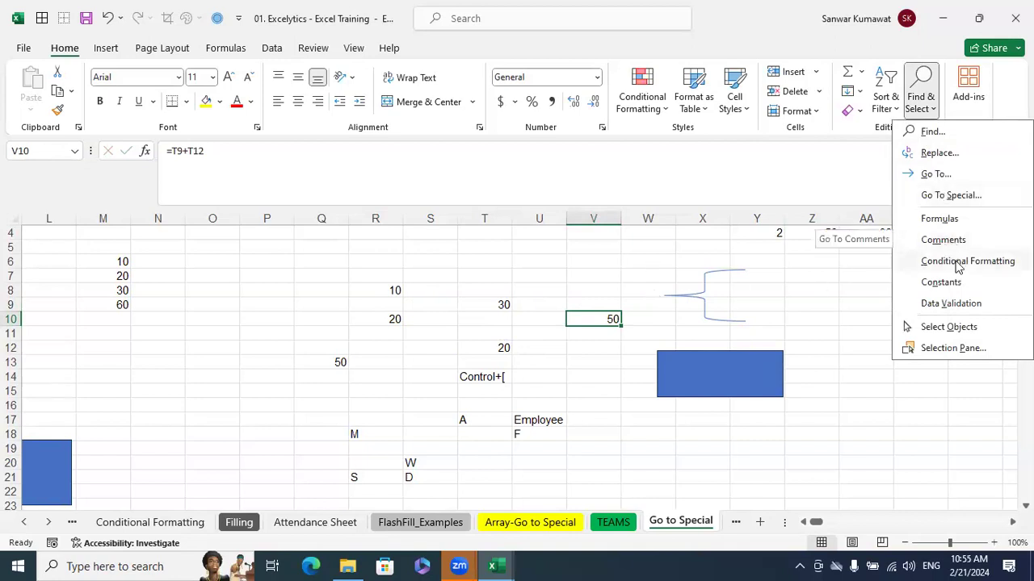
pyautogui.click(951, 195)
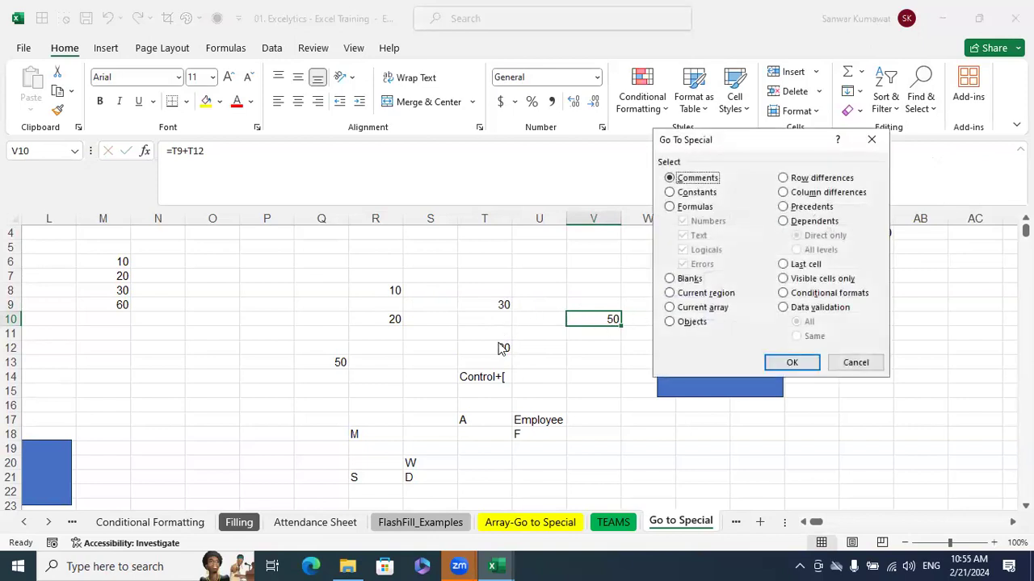
pyautogui.click(811, 209)
pyautogui.click(821, 250)
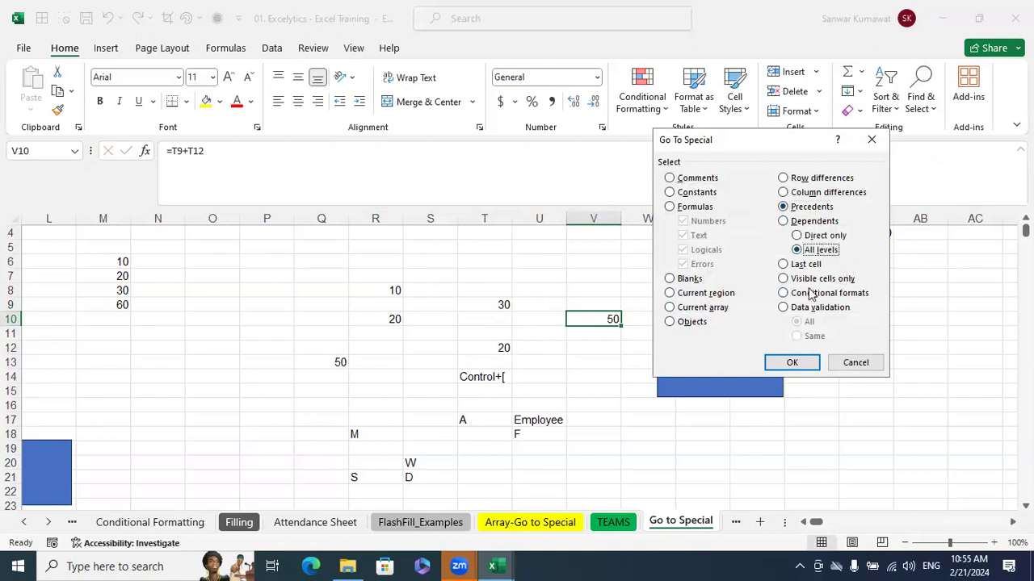
pyautogui.click(791, 363)
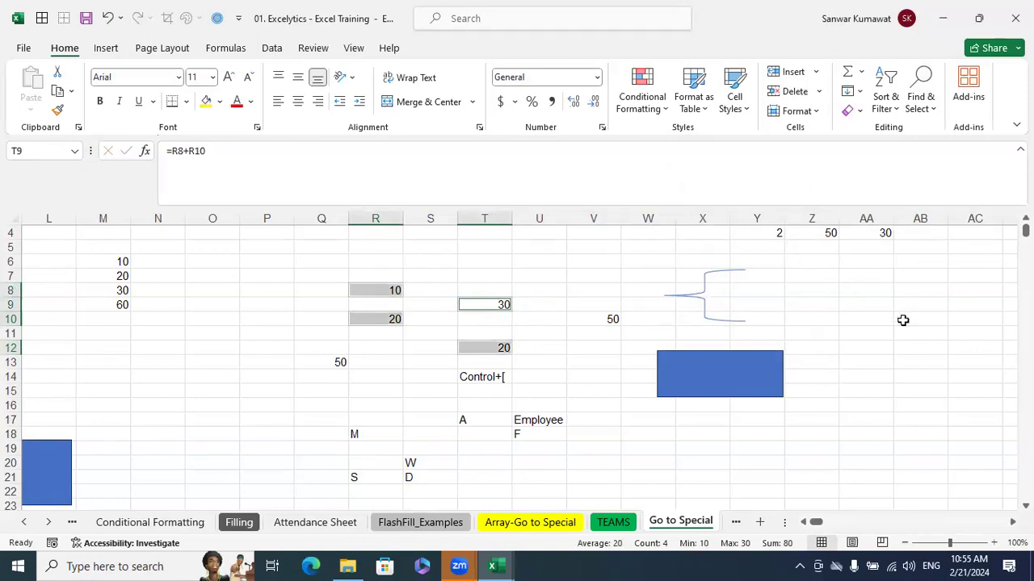
pyautogui.click(903, 320)
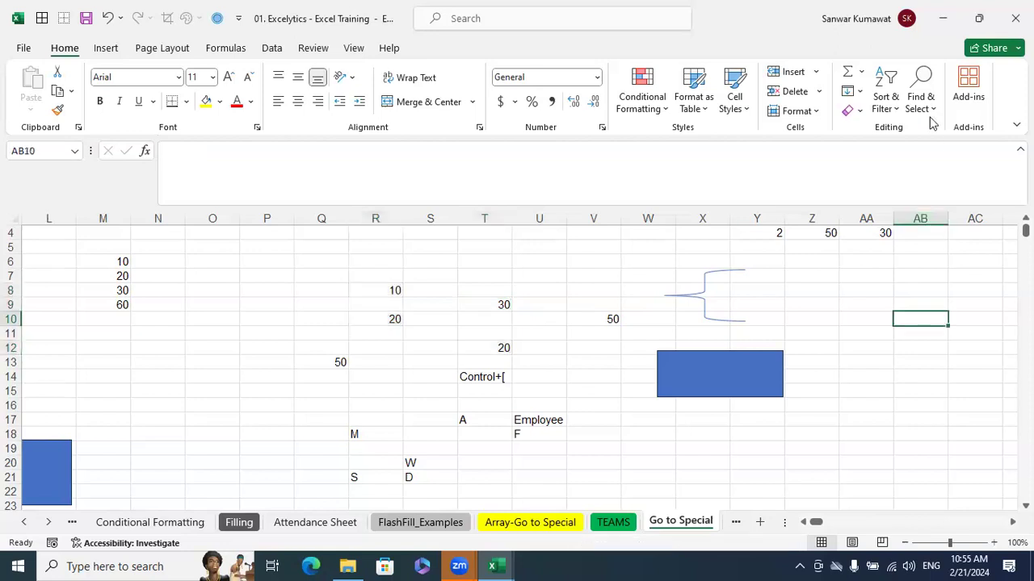
pyautogui.click(920, 101)
pyautogui.click(915, 317)
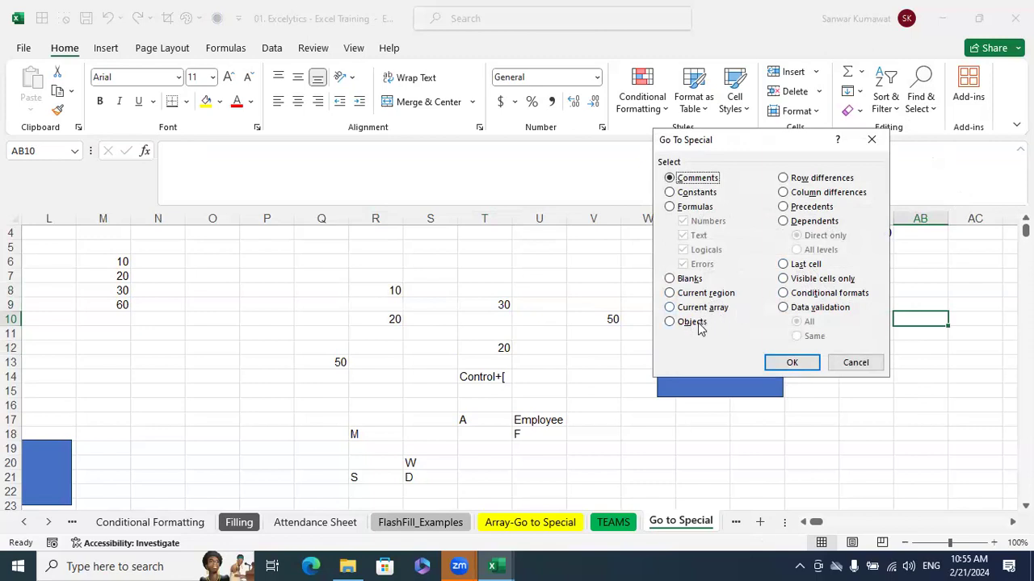
pyautogui.moveTo(860, 367); pyautogui.dragTo(799, 422)
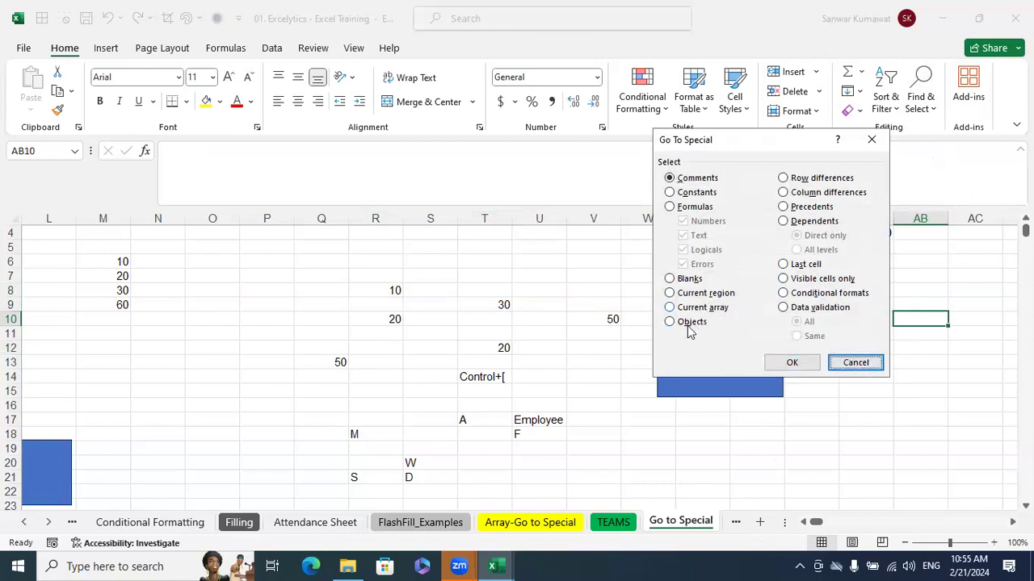
pyautogui.click(848, 362)
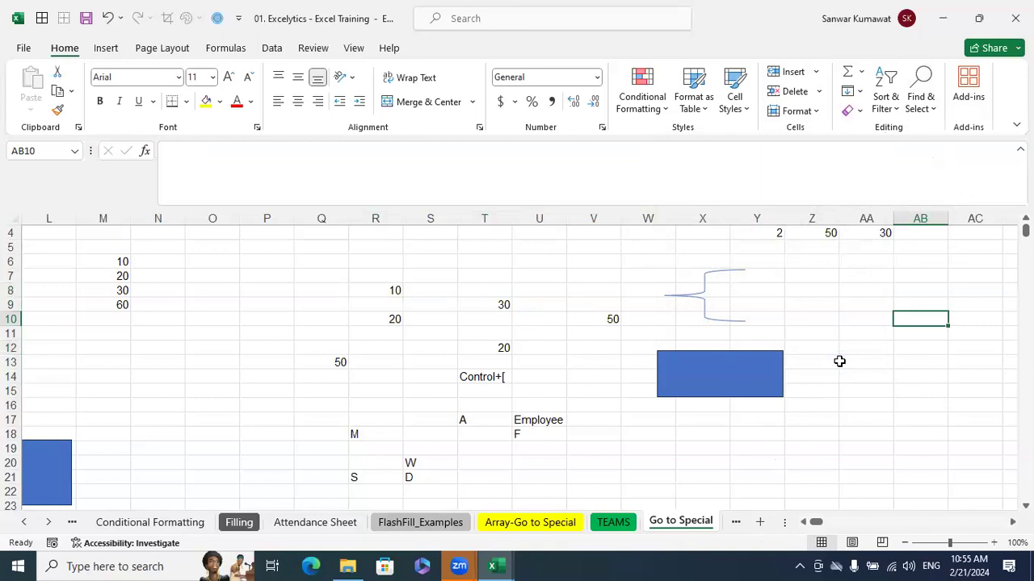
# Select all shapes on the Go to Special sheet at once using Go To Special with Objects
pyautogui.click(736, 374)
pyautogui.click(46, 457)
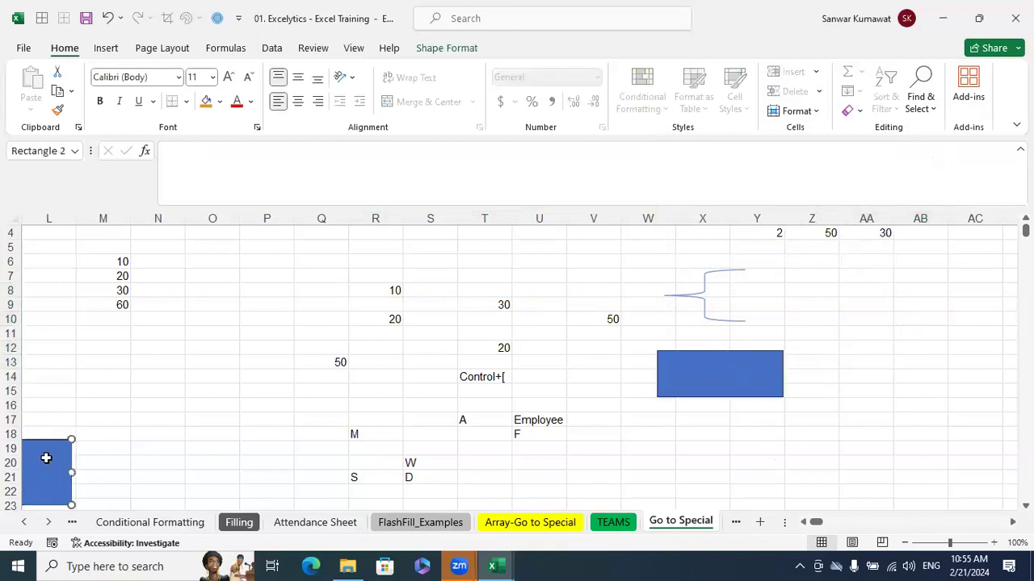
pyautogui.click(723, 382)
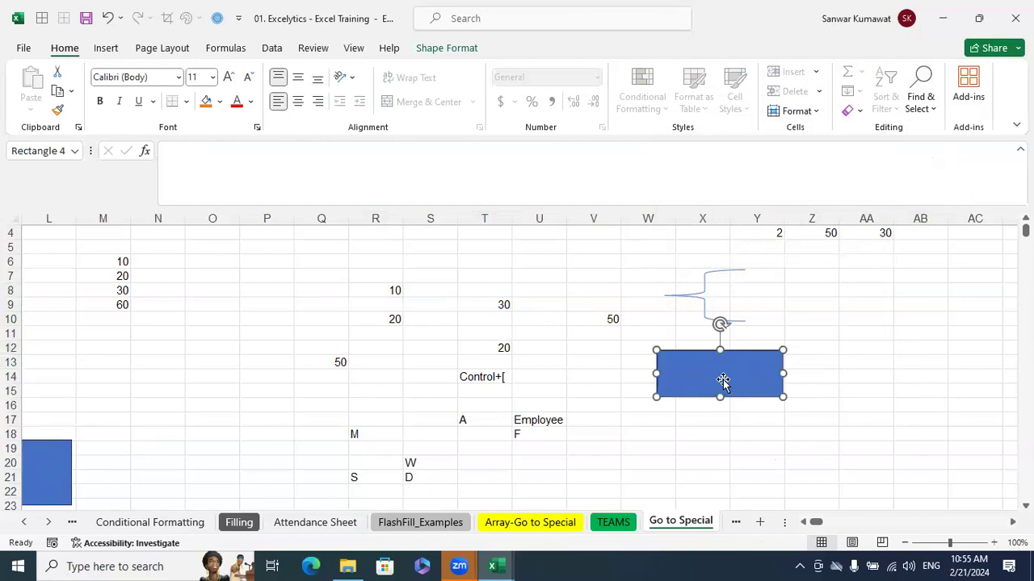
pyautogui.click(925, 113)
pyautogui.click(947, 197)
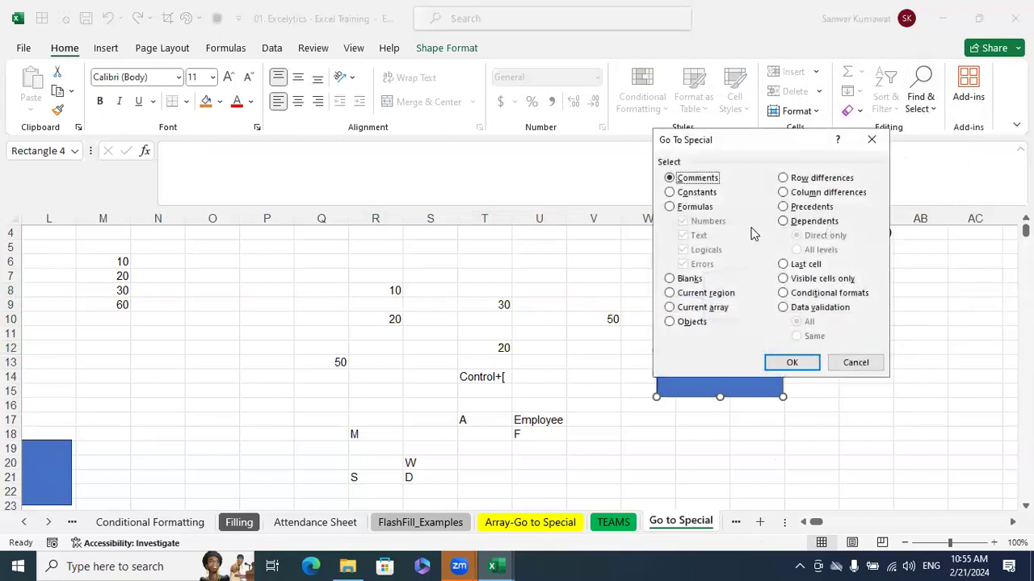
pyautogui.click(689, 322)
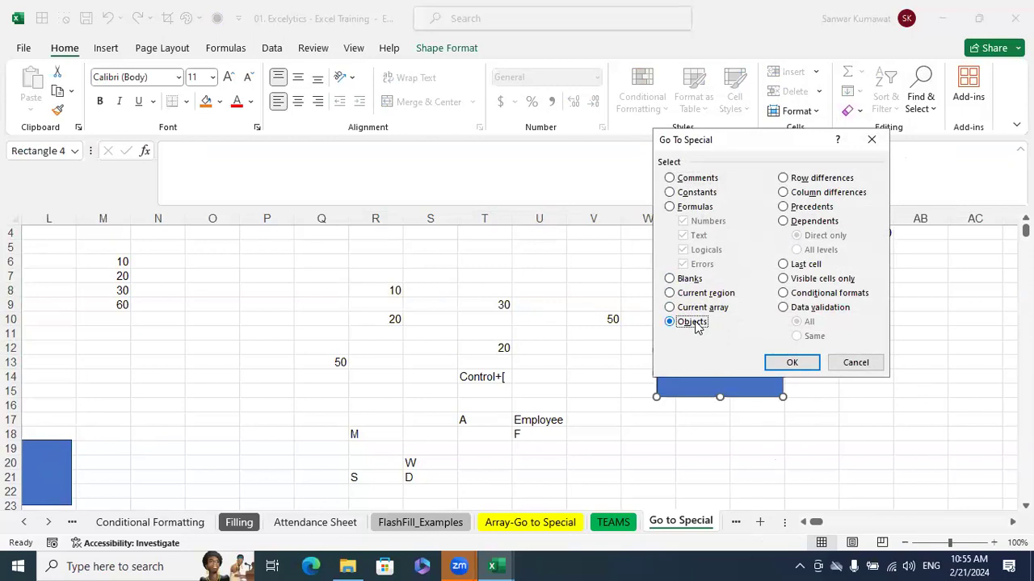
pyautogui.click(800, 364)
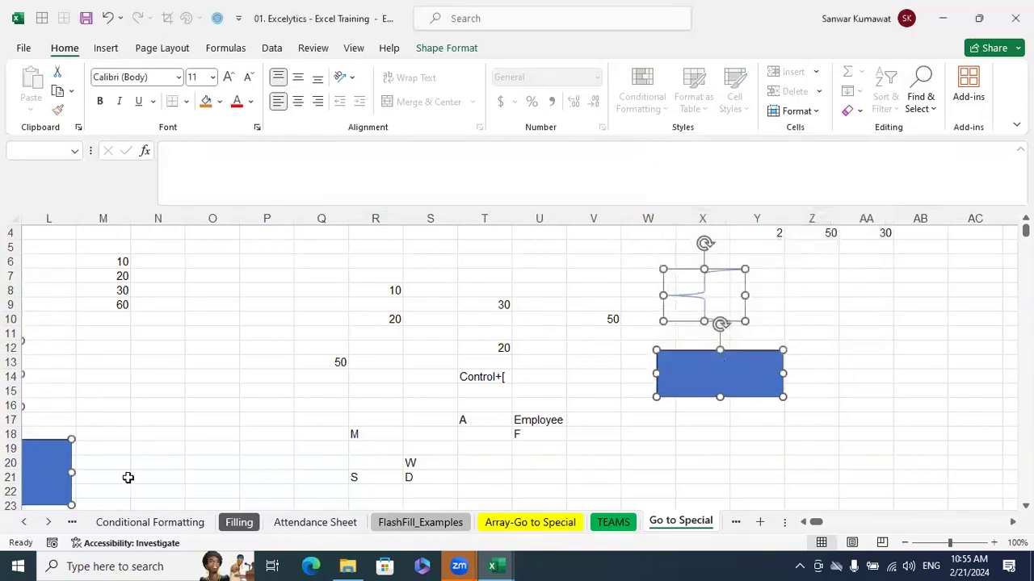
# Delete the selected shapes, undo the deletion, and deselect them
pyautogui.press('Delete')
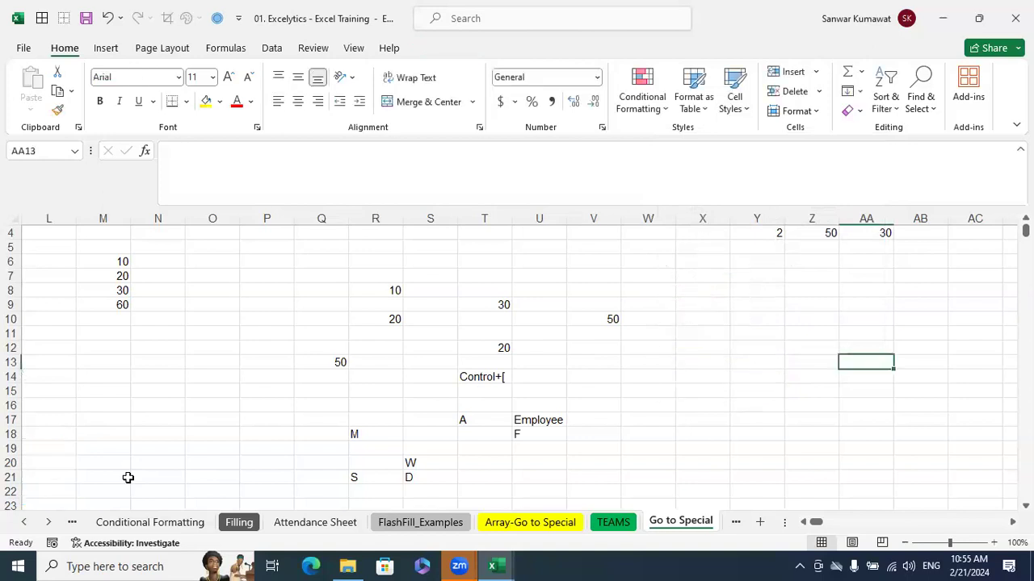
pyautogui.hotkey('ctrl', 'z')
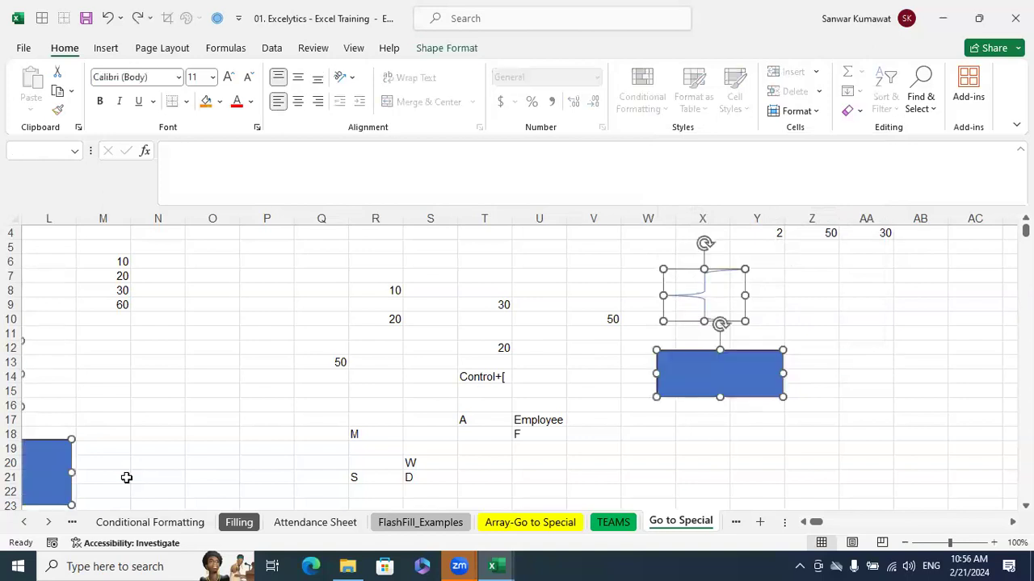
pyautogui.click(923, 260)
pyautogui.click(921, 103)
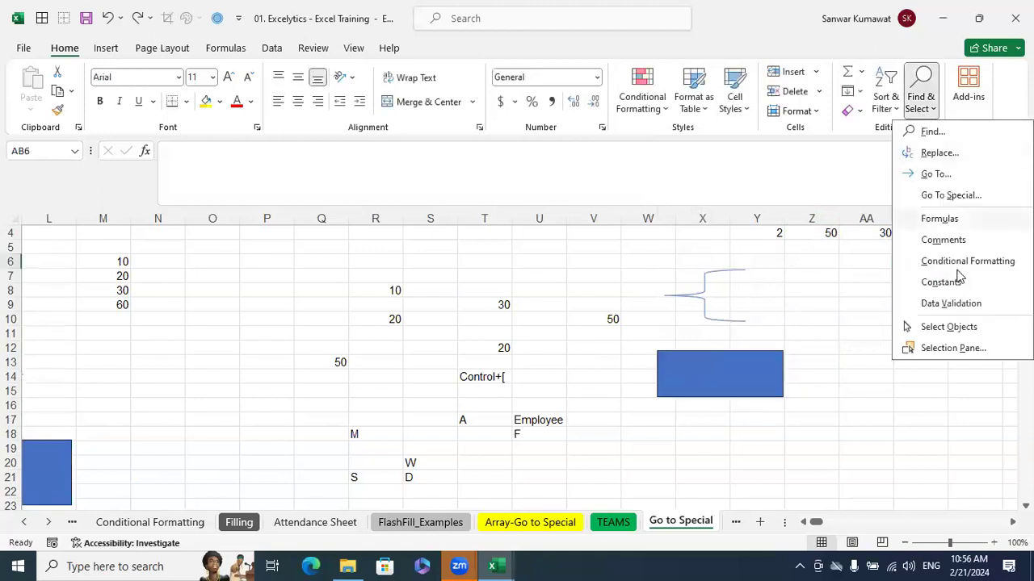
pyautogui.click(950, 196)
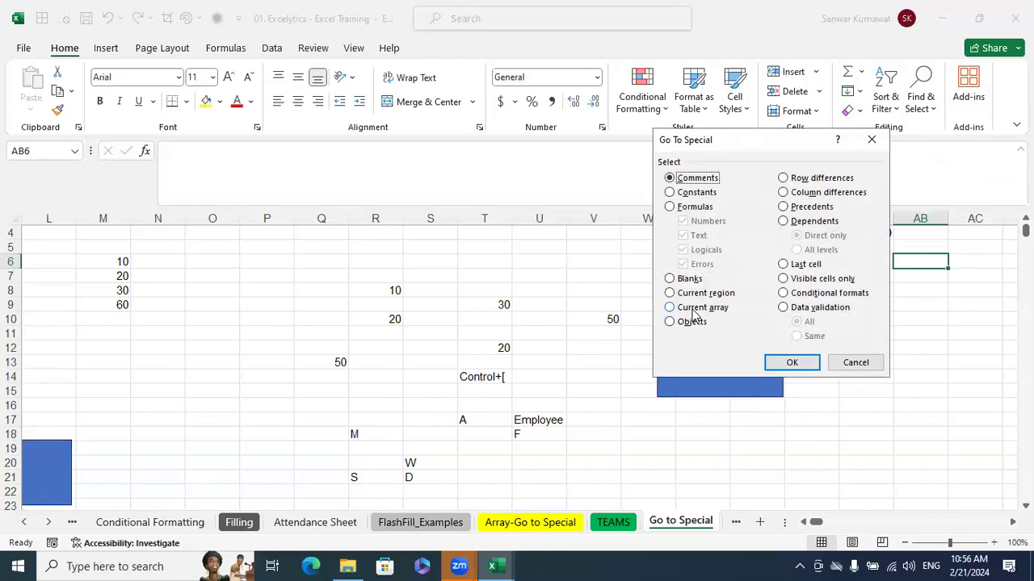
pyautogui.click(856, 363)
pyautogui.click(880, 390)
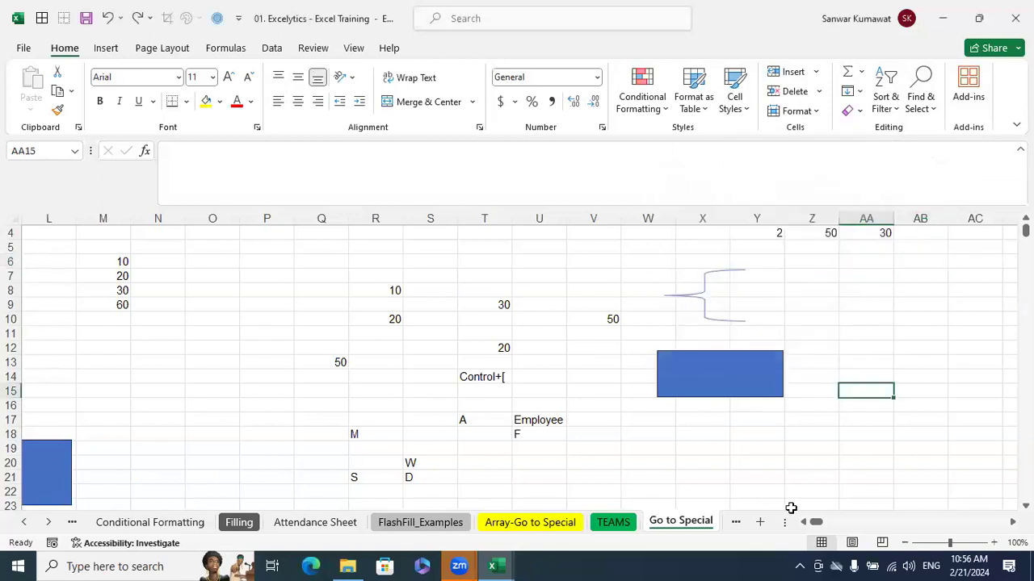
# Clear the old results from B20:H29 of the multiplication table on the Array-Go to Special sheet
pyautogui.moveTo(816, 523); pyautogui.dragTo(796, 524)
pyautogui.scroll(-5, 722, 462)
pyautogui.scroll(6, 716, 437)
pyautogui.click(508, 523)
pyautogui.scroll(-8, 772, 411)
pyautogui.scroll(3, 775, 411)
pyautogui.moveTo(448, 422); pyautogui.dragTo(107, 378)
pyautogui.press('Delete')
pyautogui.click(370, 345)
pyautogui.moveTo(164, 292); pyautogui.dragTo(164, 364)
pyautogui.moveTo(227, 290); pyautogui.dragTo(211, 363)
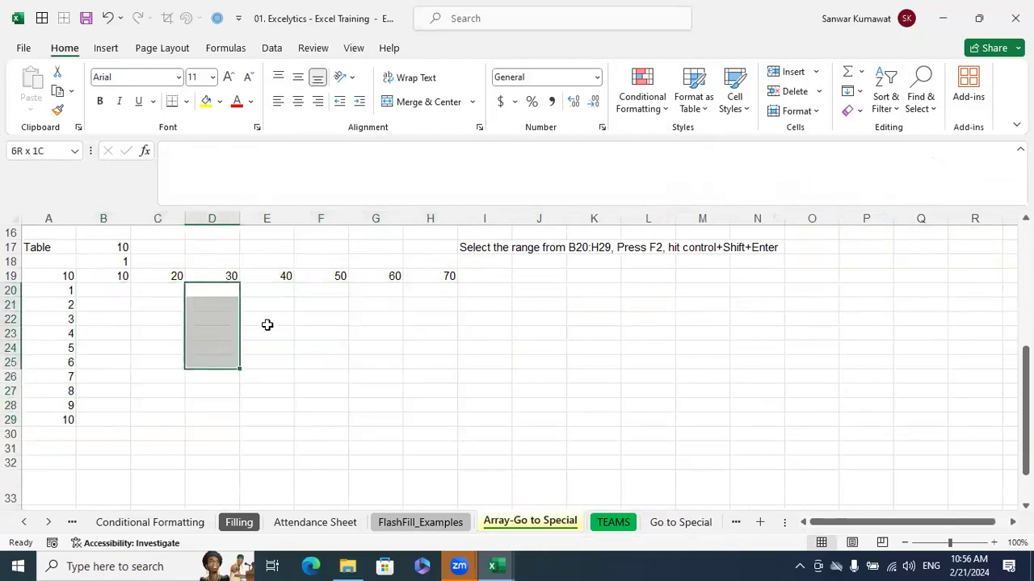
pyautogui.moveTo(266, 291); pyautogui.dragTo(267, 348)
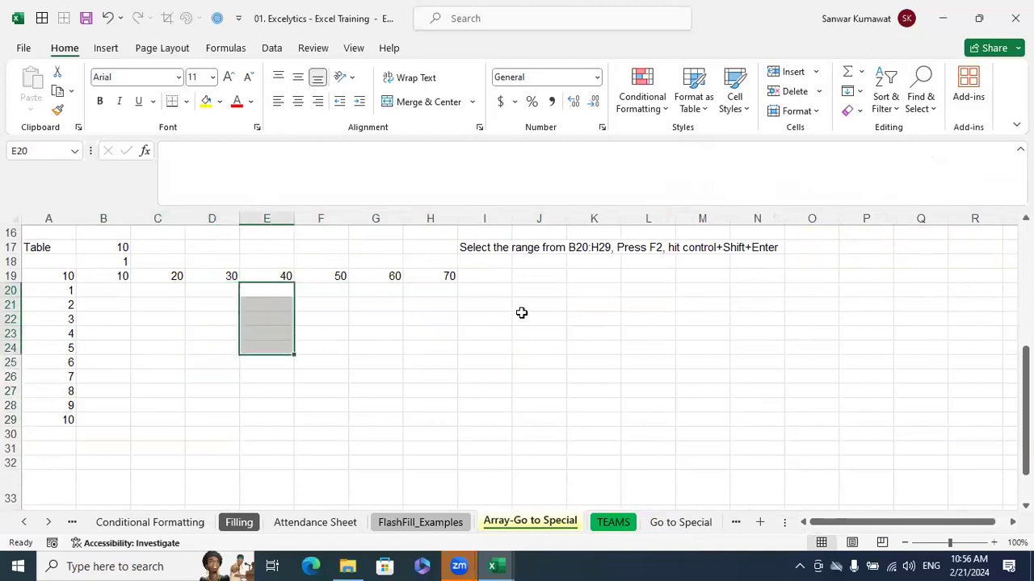
pyautogui.click(612, 394)
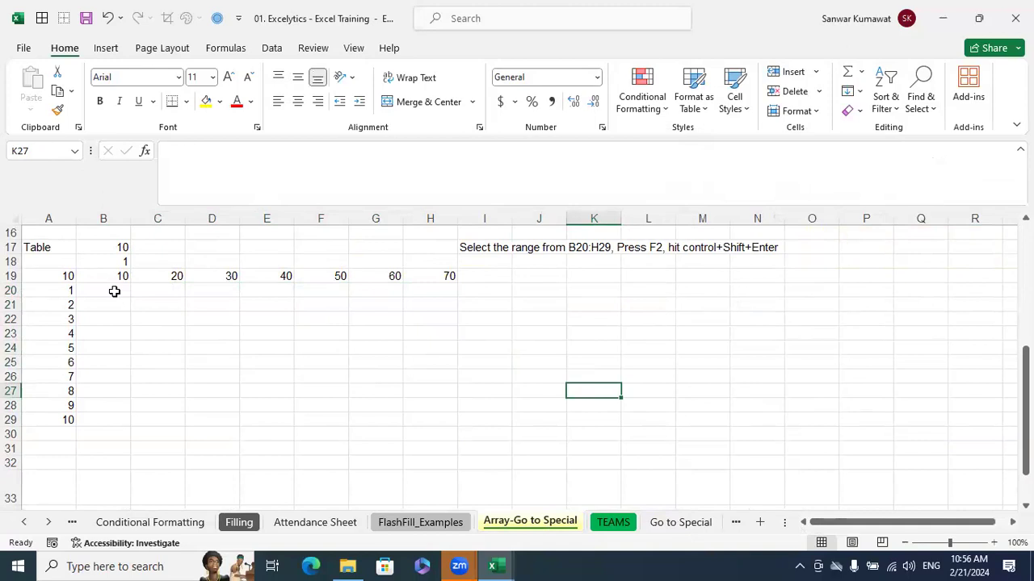
# Fill the multiplication table by entering the spilling formula =B19:H19*A20:A29 in B20
pyautogui.click(113, 290)
pyautogui.write('=')
pyautogui.moveTo(115, 280); pyautogui.dragTo(418, 273)
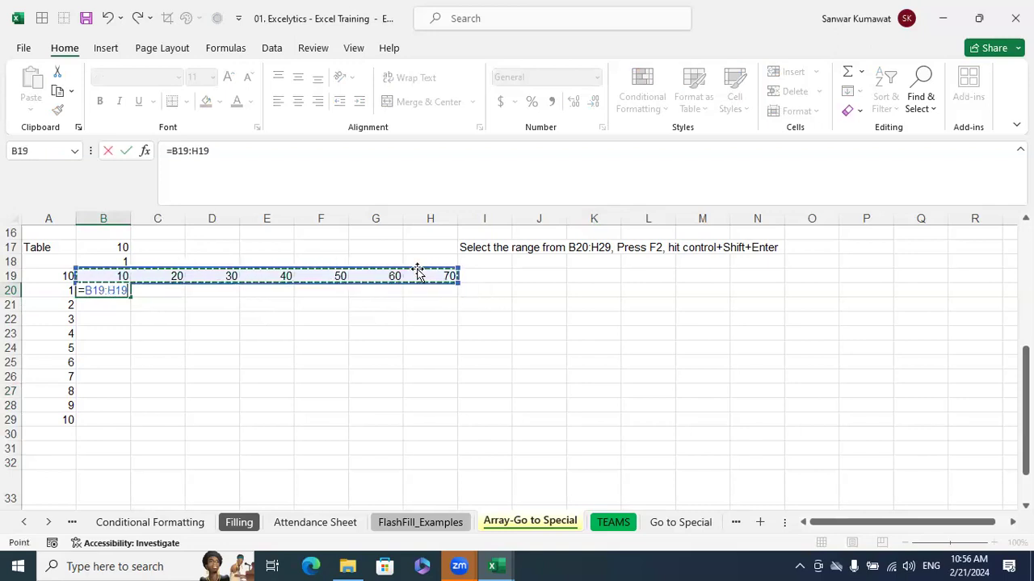
pyautogui.write('*')
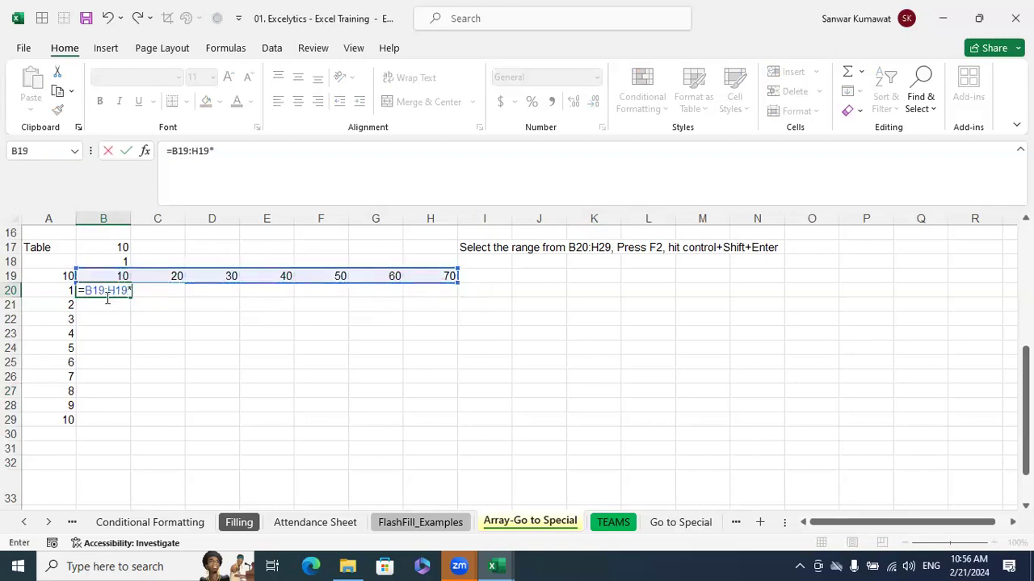
pyautogui.moveTo(65, 291); pyautogui.dragTo(67, 419)
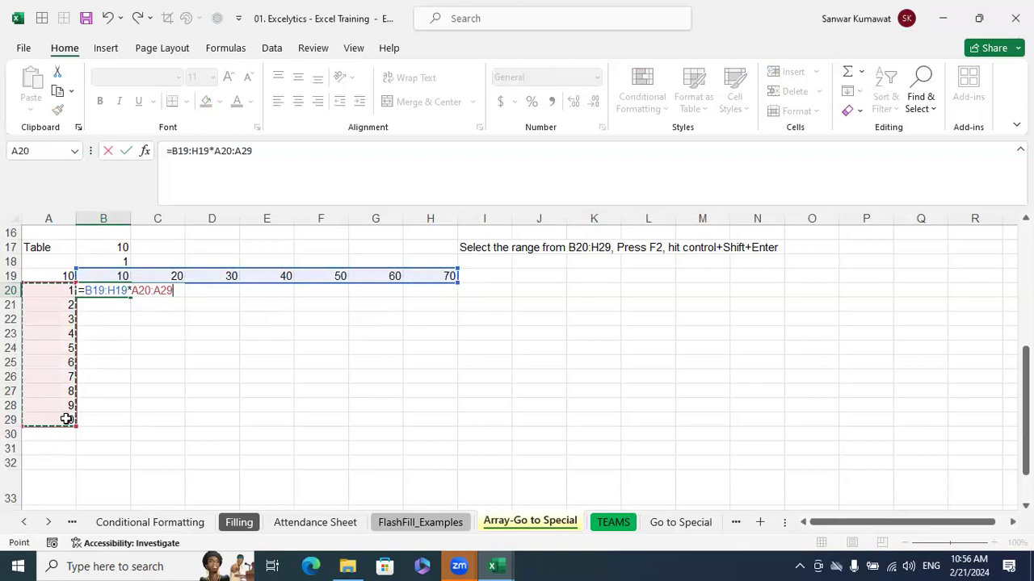
pyautogui.press('Return')
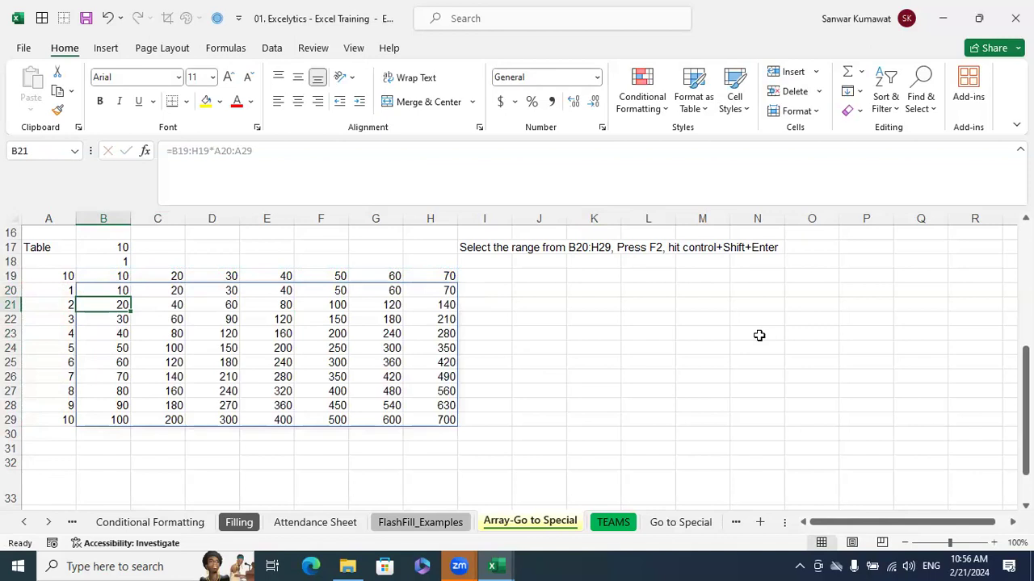
# Compare the formula in B20 with the spilled formula in C23 without changing either
pyautogui.click(109, 290)
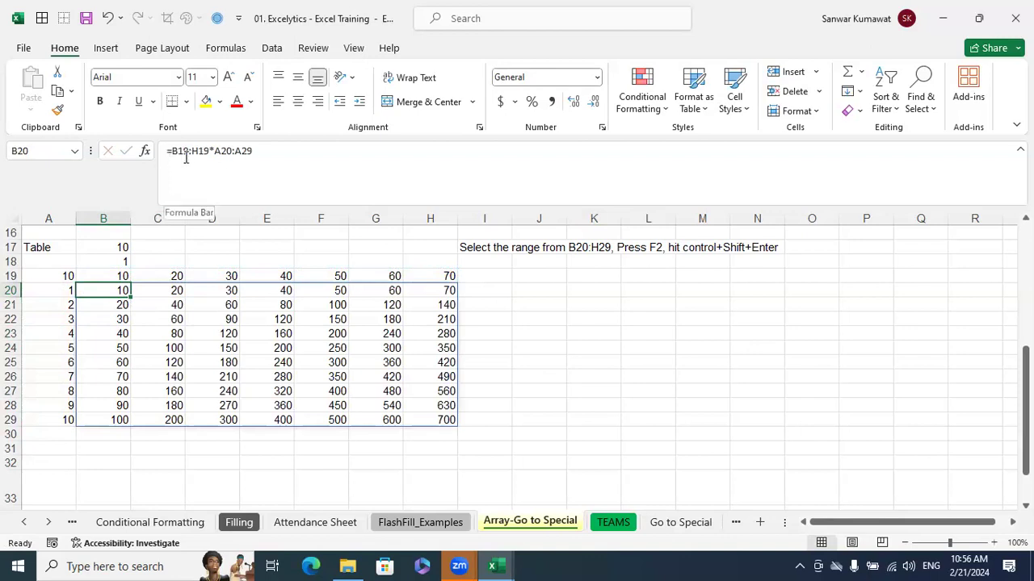
pyautogui.click(176, 334)
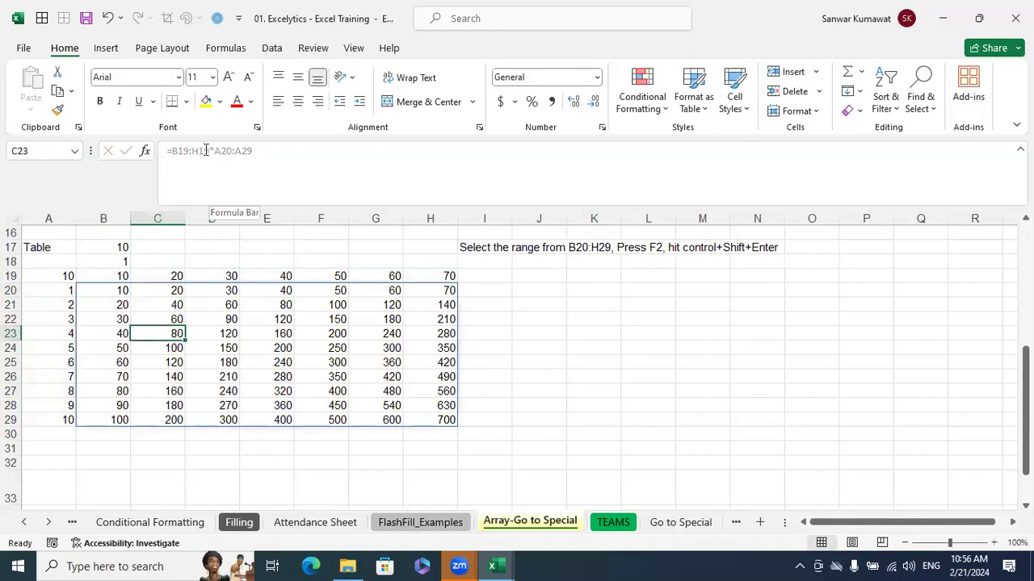
pyautogui.click(236, 153)
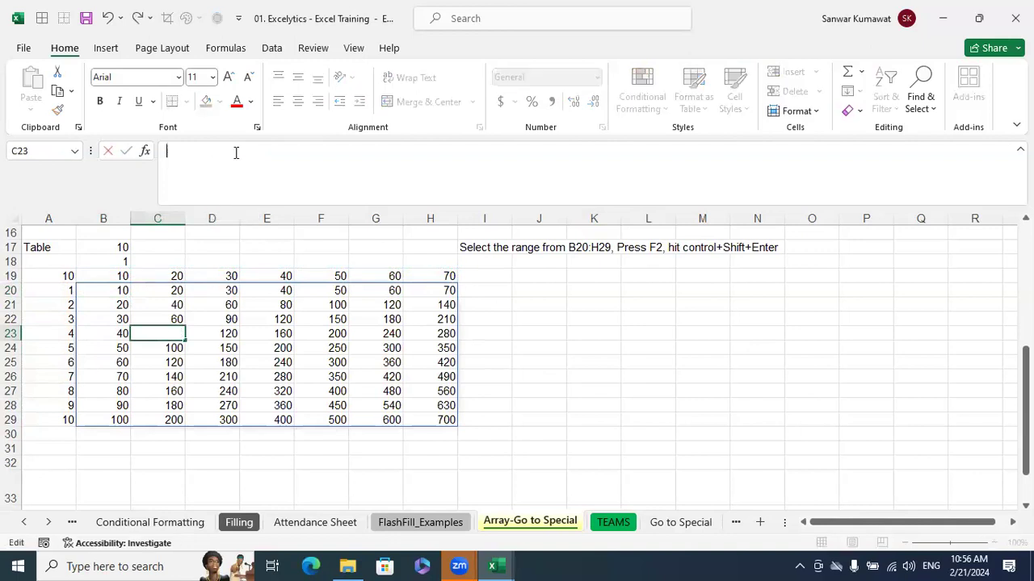
pyautogui.doubleClick(110, 291)
pyautogui.press('Escape')
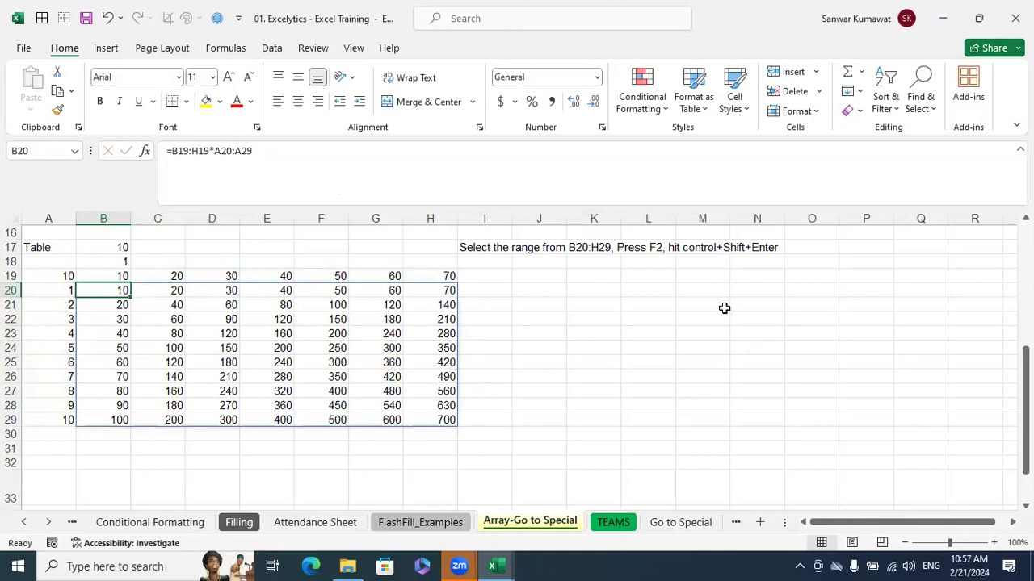
# Re-enter the B20 formula as the legacy array formula {=B19:H19*A20:A29} and inspect it across B20:H29
pyautogui.press('F2')
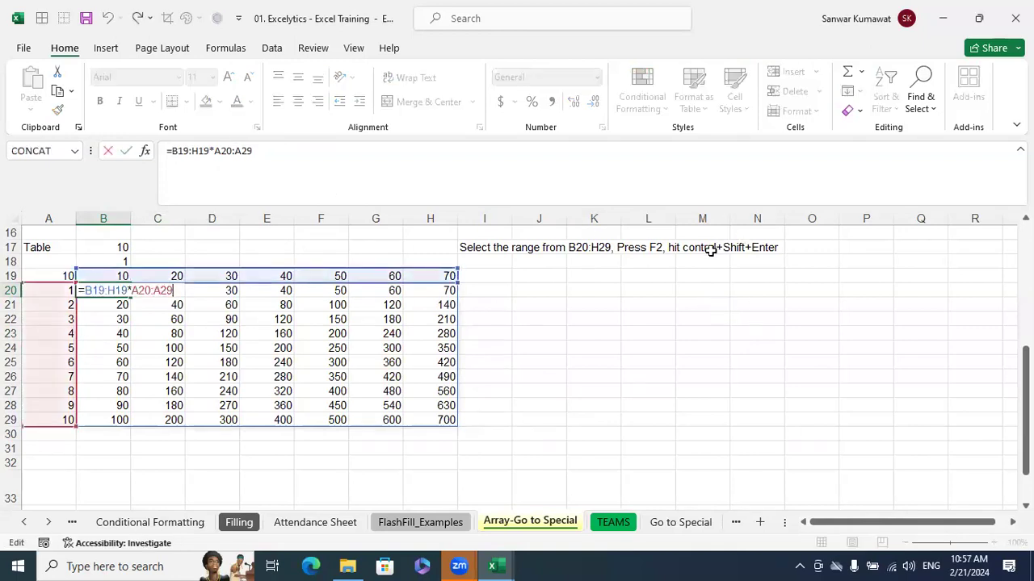
pyautogui.hotkey('ctrl', 'shift', 'Return')
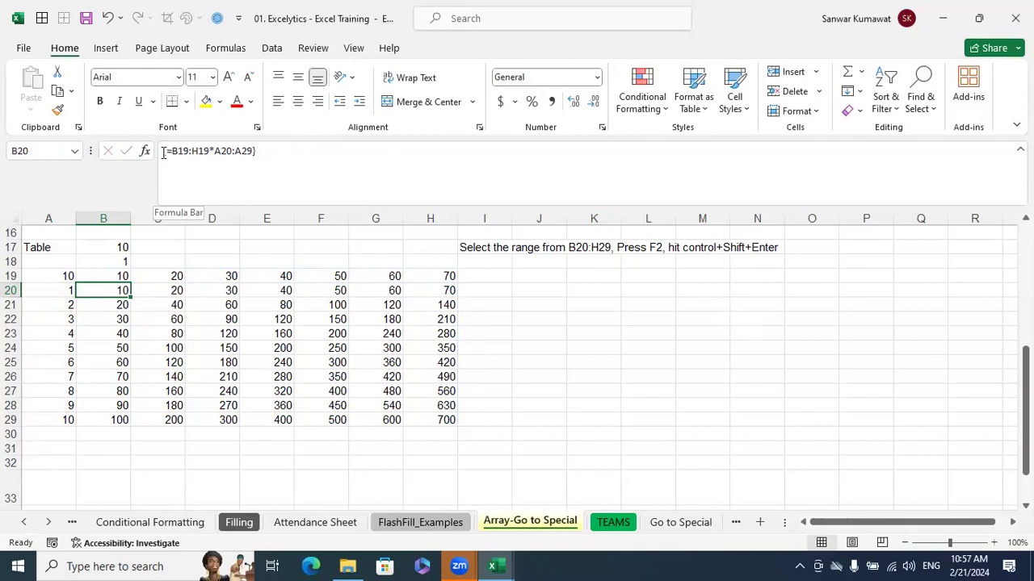
pyautogui.click(300, 351)
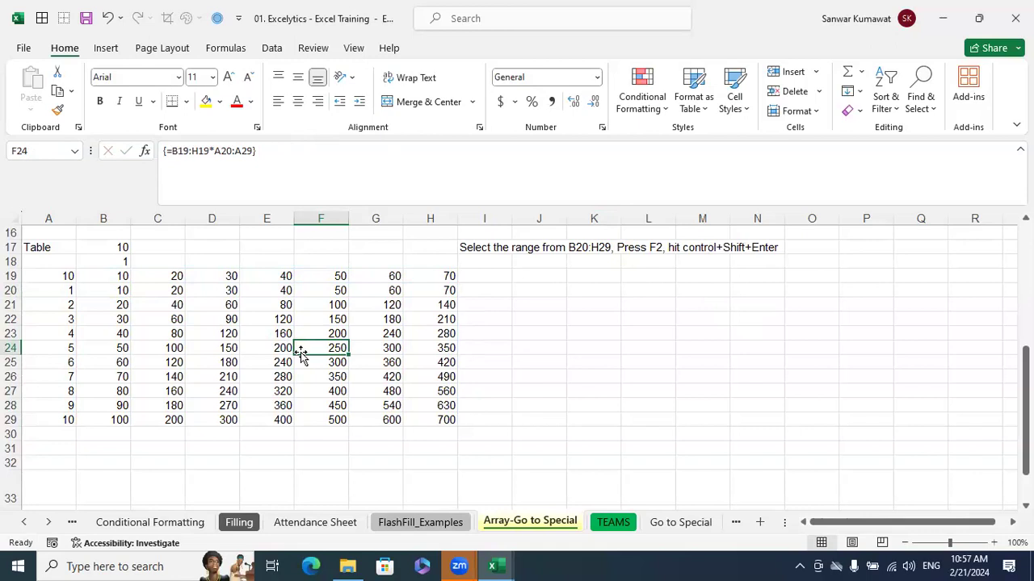
pyautogui.moveTo(121, 290); pyautogui.dragTo(445, 411)
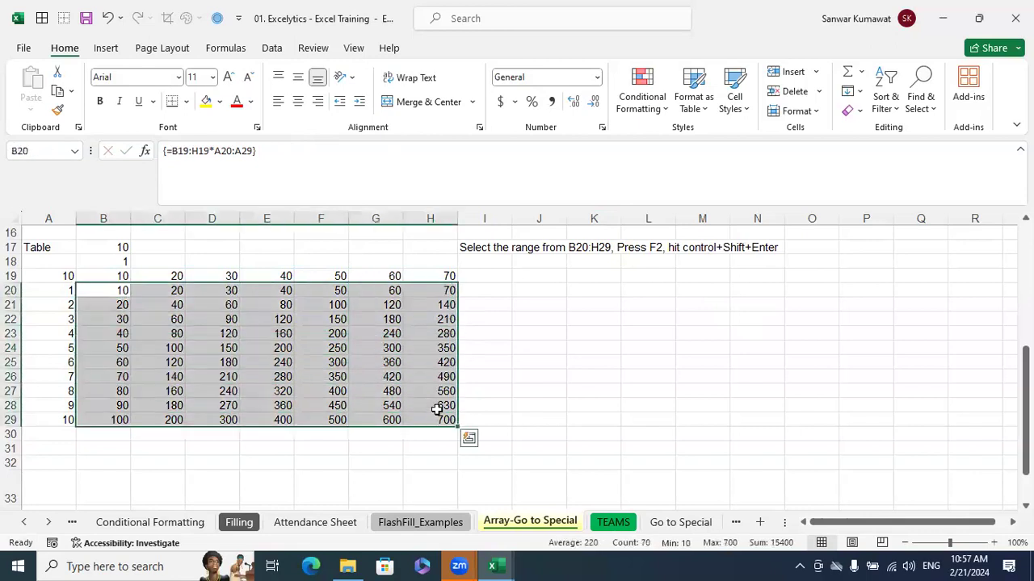
pyautogui.click(337, 389)
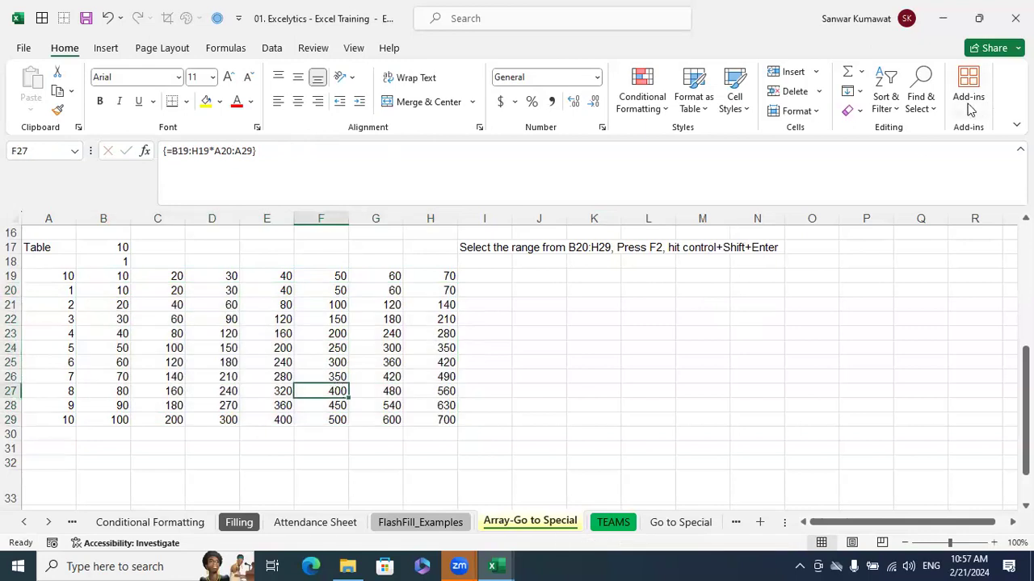
# Use Go To Special with the Current array option from F27 to select the whole multiplication array
pyautogui.click(935, 111)
pyautogui.press('F5')
pyautogui.hotkey('alt', 's')
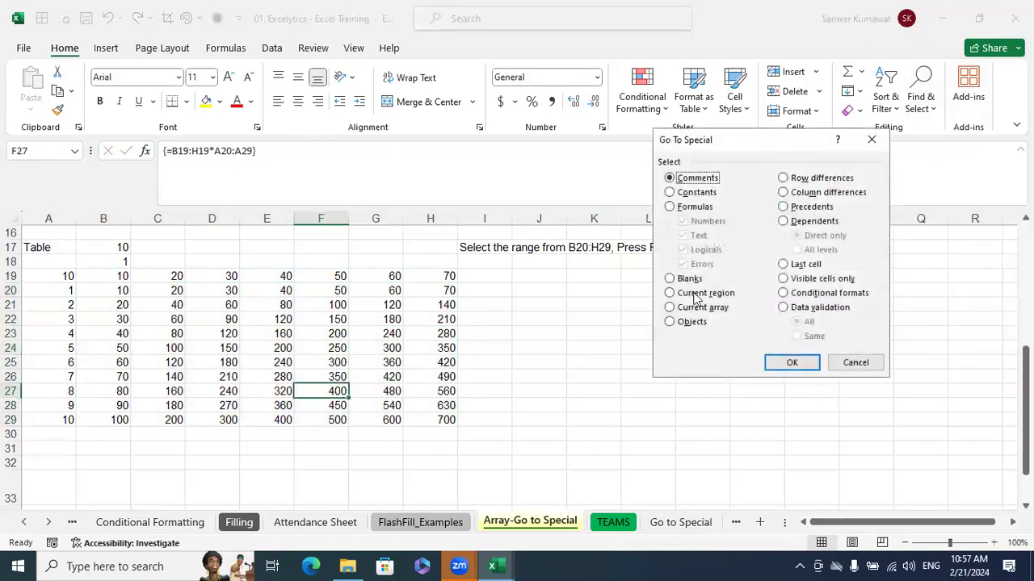
pyautogui.click(701, 308)
pyautogui.click(792, 364)
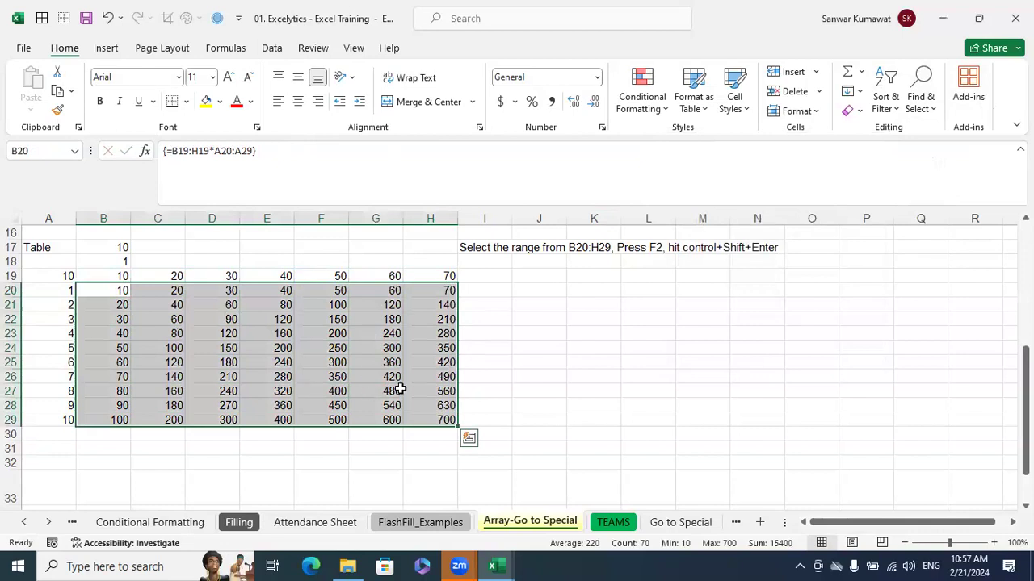
# Switch to the Book1 workbook and try selecting the Current array with Go To Special from B6 on the Working sheet
pyautogui.click(494, 566)
pyautogui.click(484, 525)
pyautogui.click(511, 565)
pyautogui.click(569, 492)
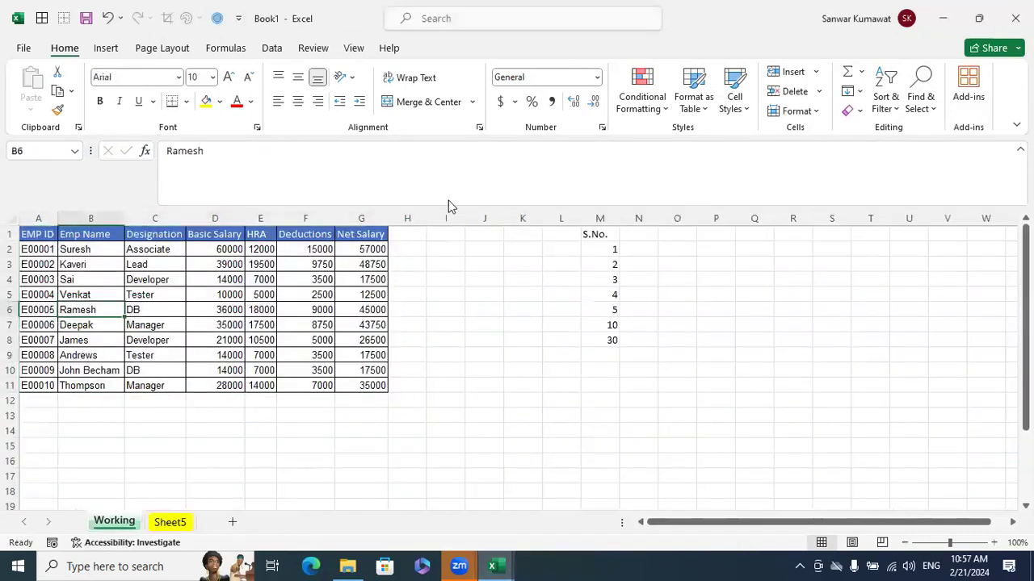
pyautogui.click(929, 104)
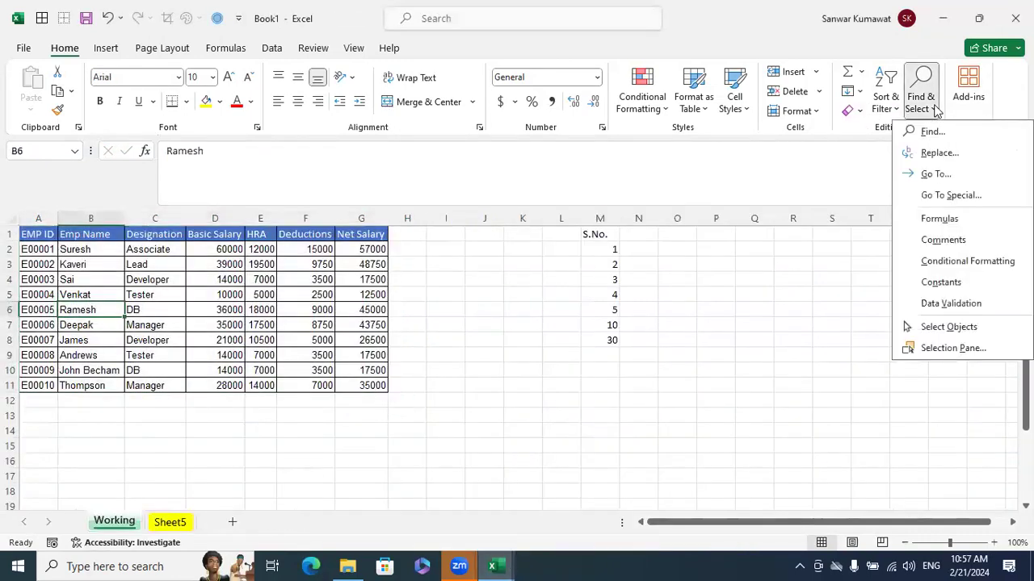
pyautogui.click(950, 194)
pyautogui.click(695, 308)
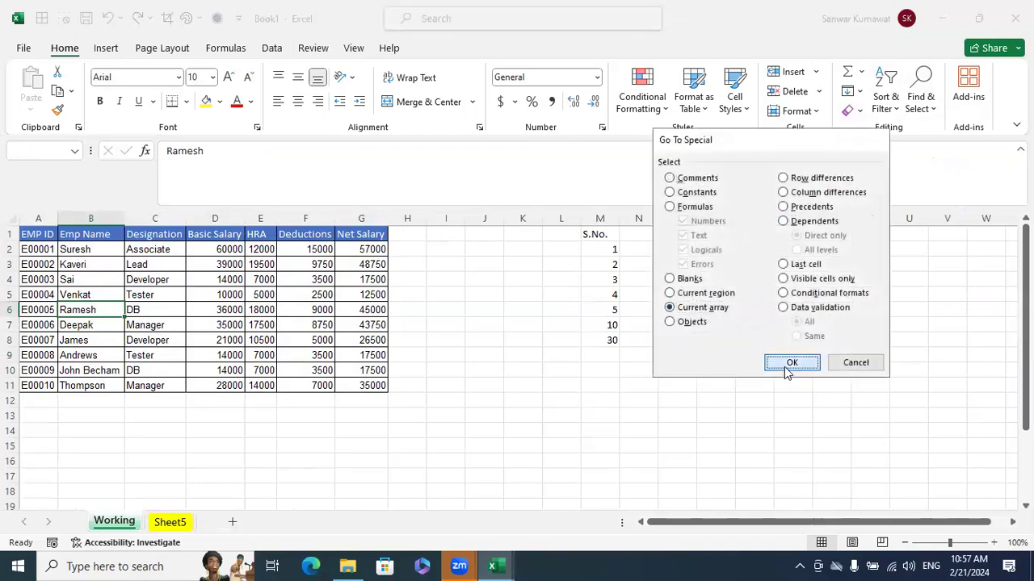
pyautogui.click(790, 364)
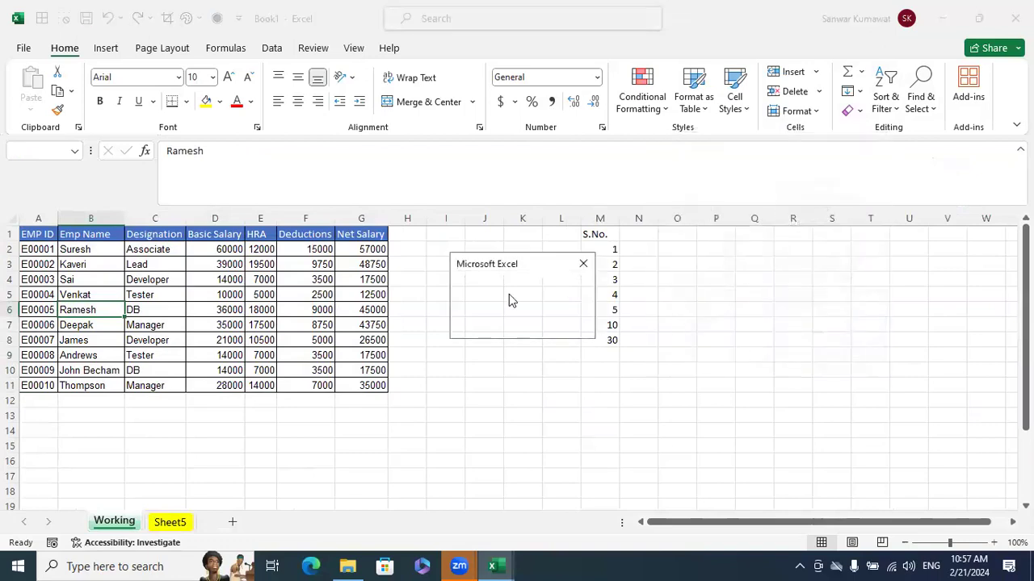
pyautogui.click(582, 263)
# Repeat the Go To Special Current array attempt from the same employee-name cell and dismiss the alert
pyautogui.click(919, 102)
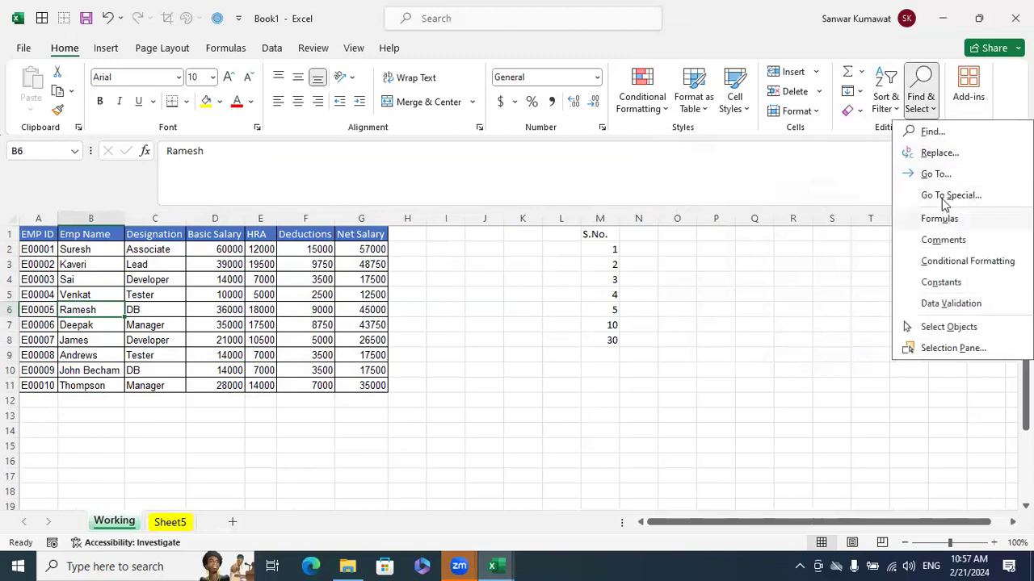
pyautogui.click(943, 196)
pyautogui.click(672, 308)
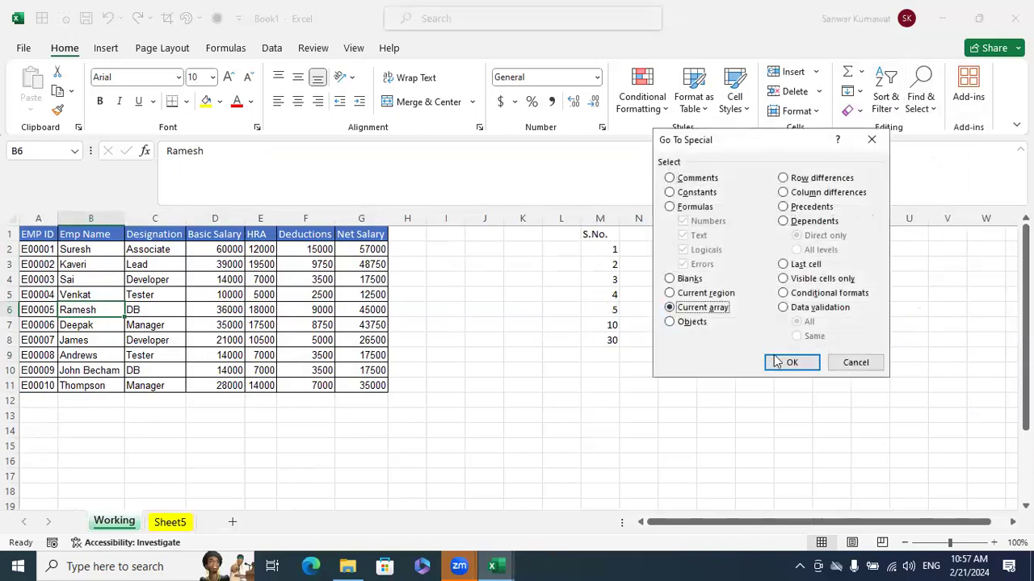
pyautogui.click(783, 362)
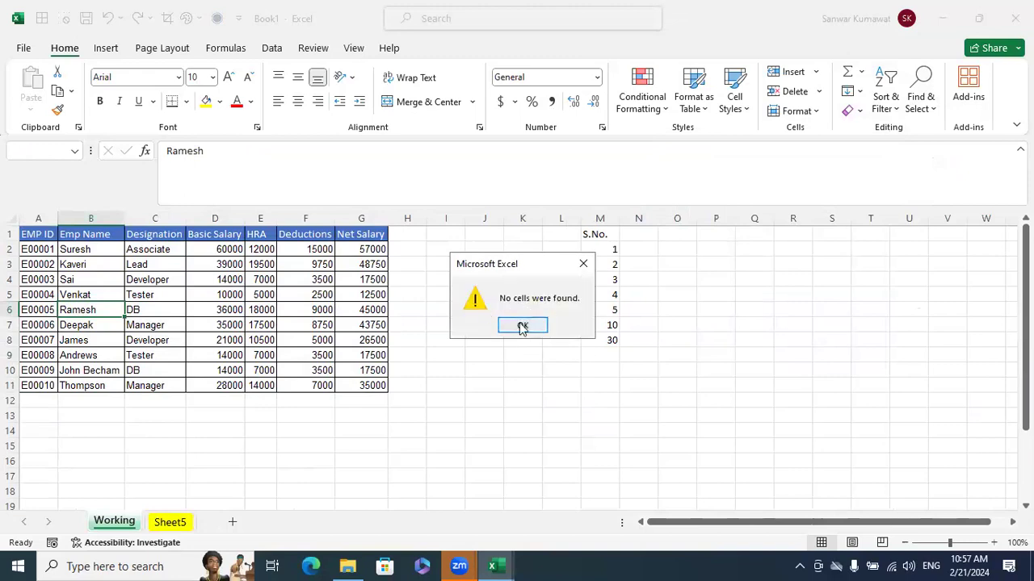
pyautogui.click(522, 327)
# Return to the training workbook and review the Go To Special options from array cell D23, cancelling without choosing one
pyautogui.moveTo(495, 565)
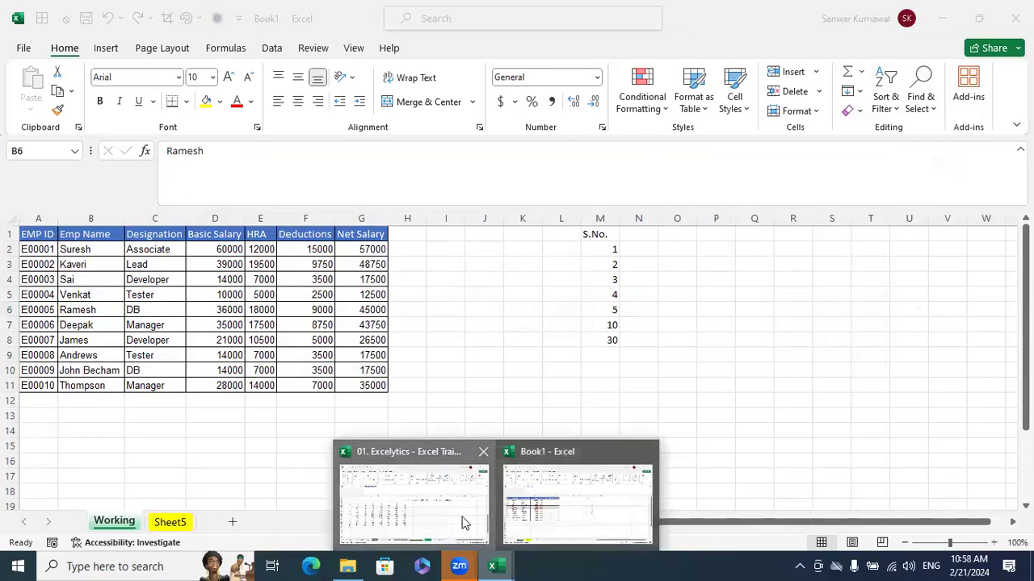
pyautogui.click(466, 523)
pyautogui.click(228, 333)
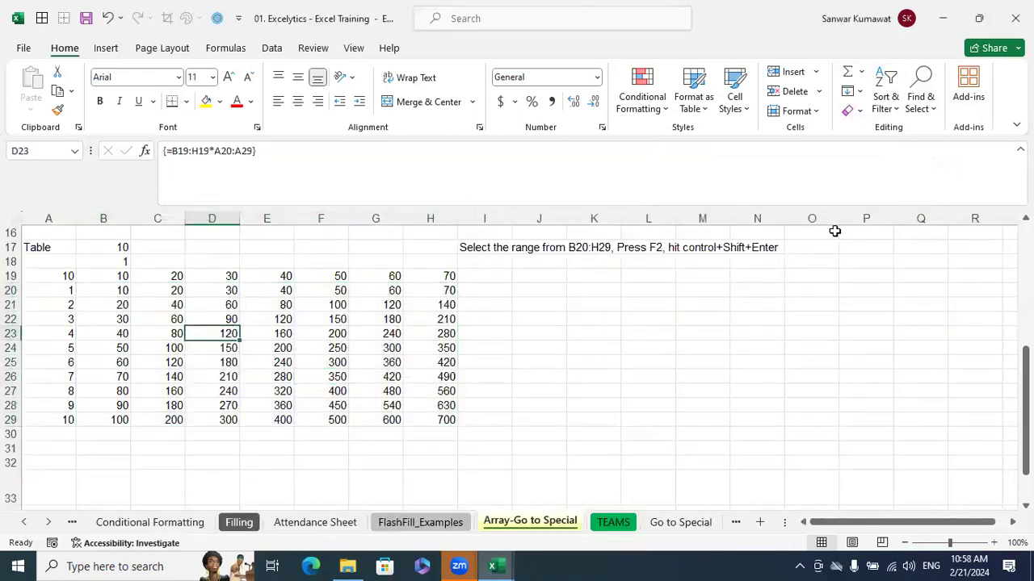
pyautogui.click(927, 105)
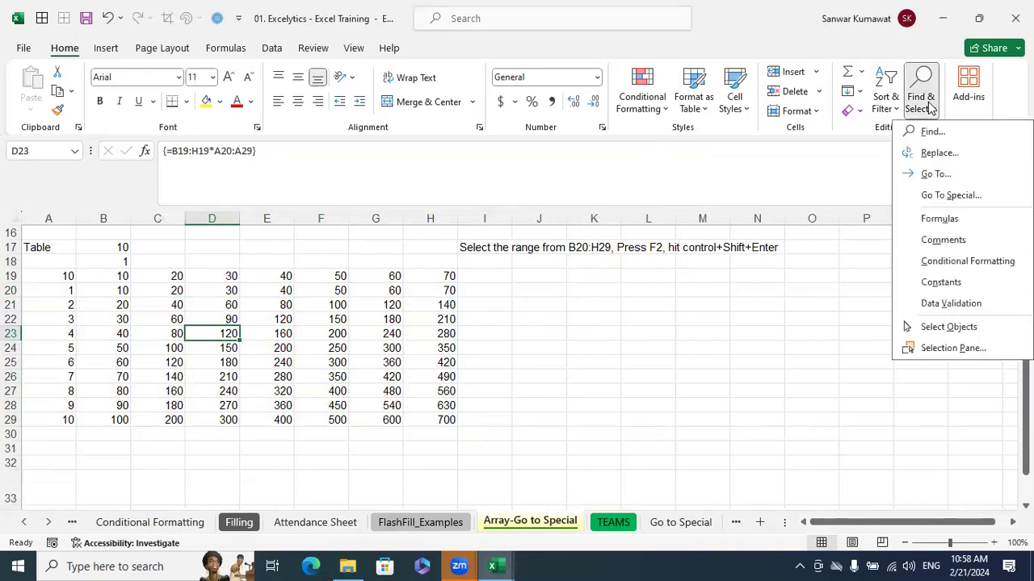
pyautogui.click(940, 196)
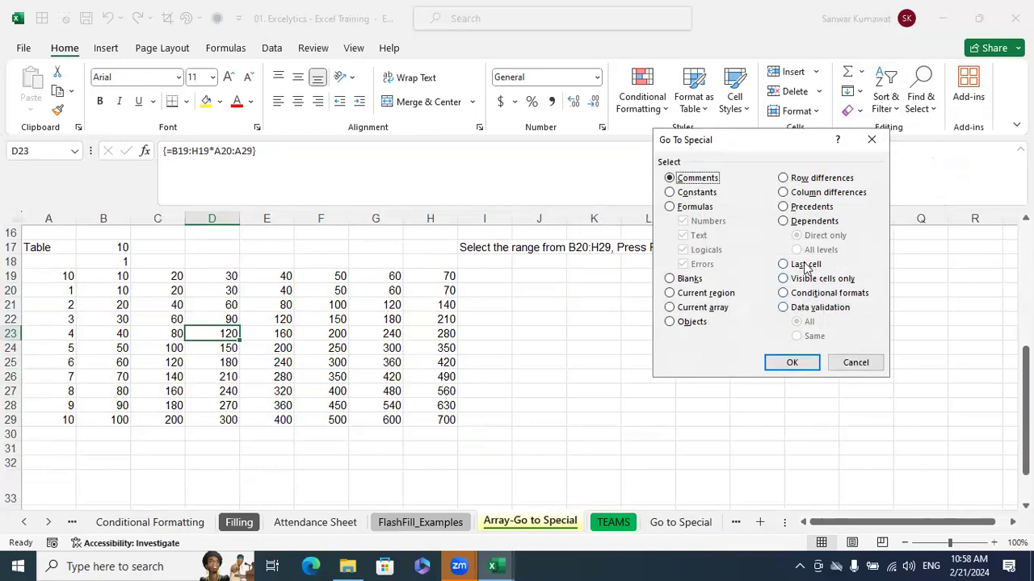
pyautogui.click(848, 369)
# Switch back to the Book1 workbook and add a new blank worksheet after the Working sheet
pyautogui.moveTo(491, 566)
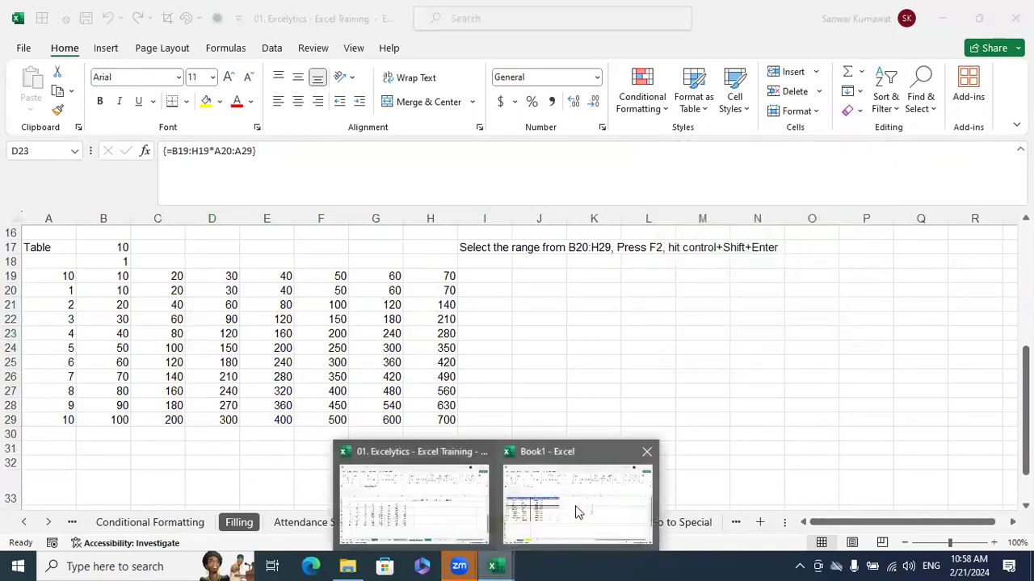
pyautogui.click(598, 496)
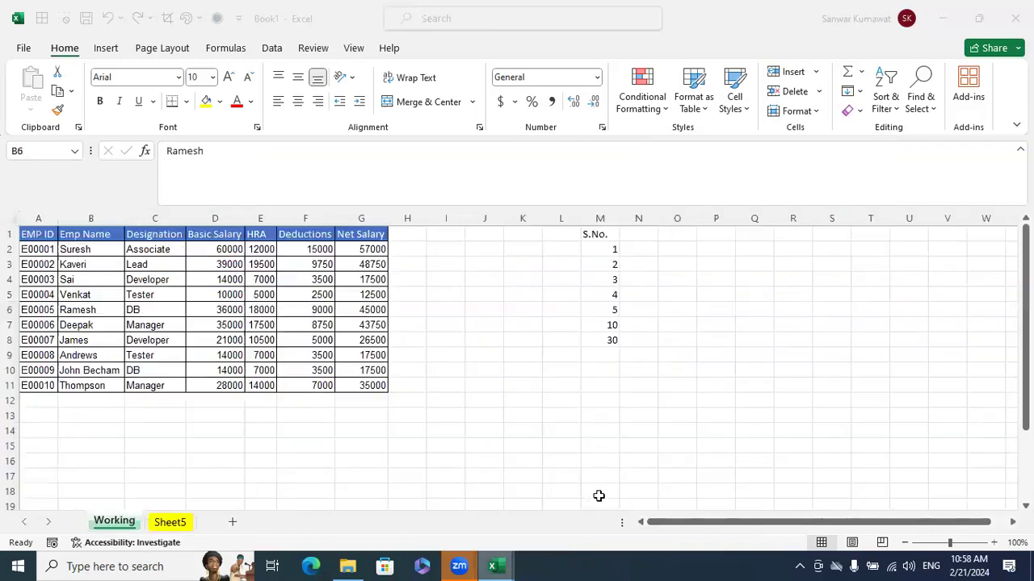
pyautogui.click(237, 521)
pyautogui.click(431, 385)
pyautogui.click(334, 295)
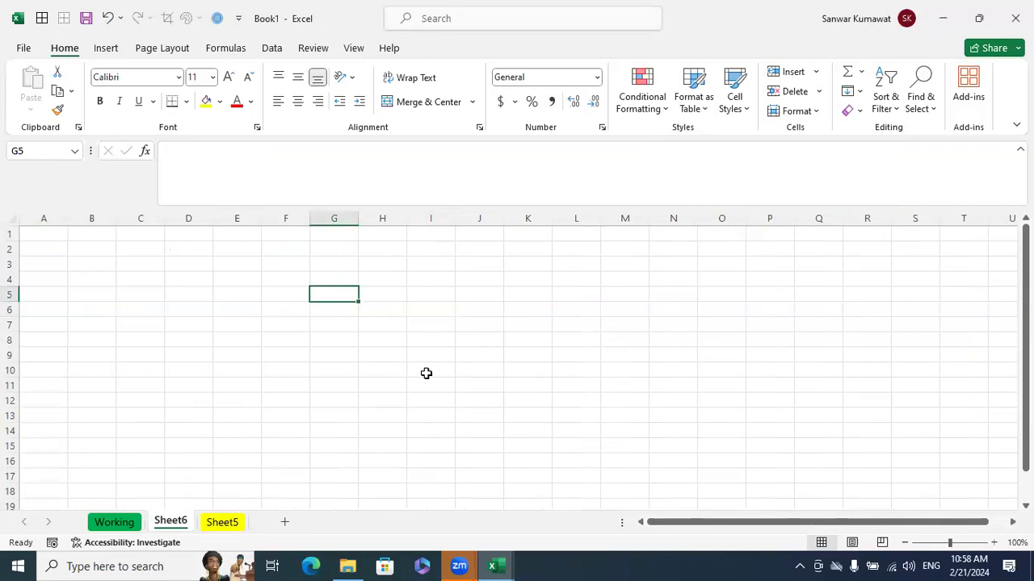
# Return to the training workbook and examine the multiplication table's source ranges B19:H19 and A20:A29
pyautogui.click(497, 565)
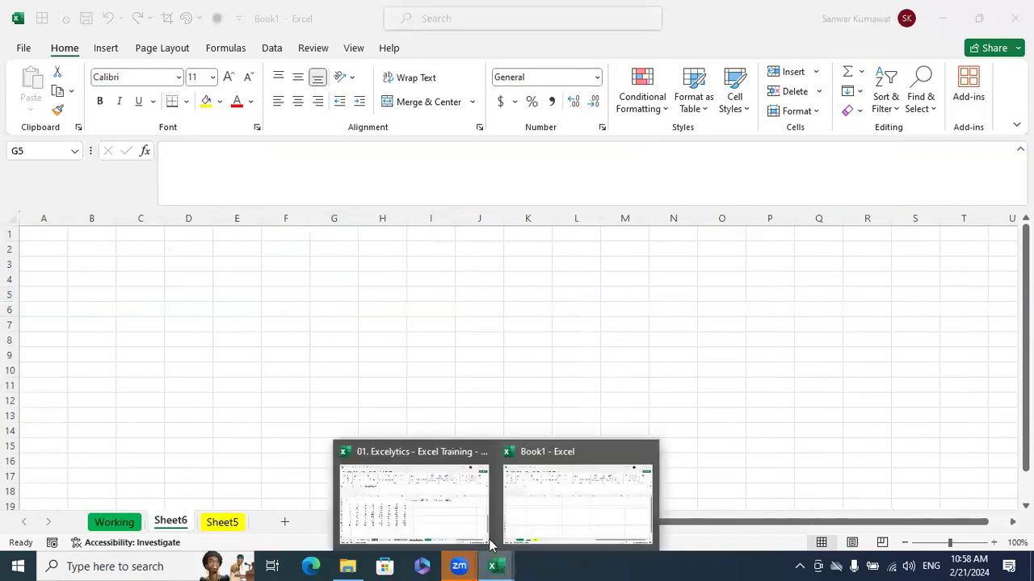
pyautogui.click(476, 524)
pyautogui.click(577, 432)
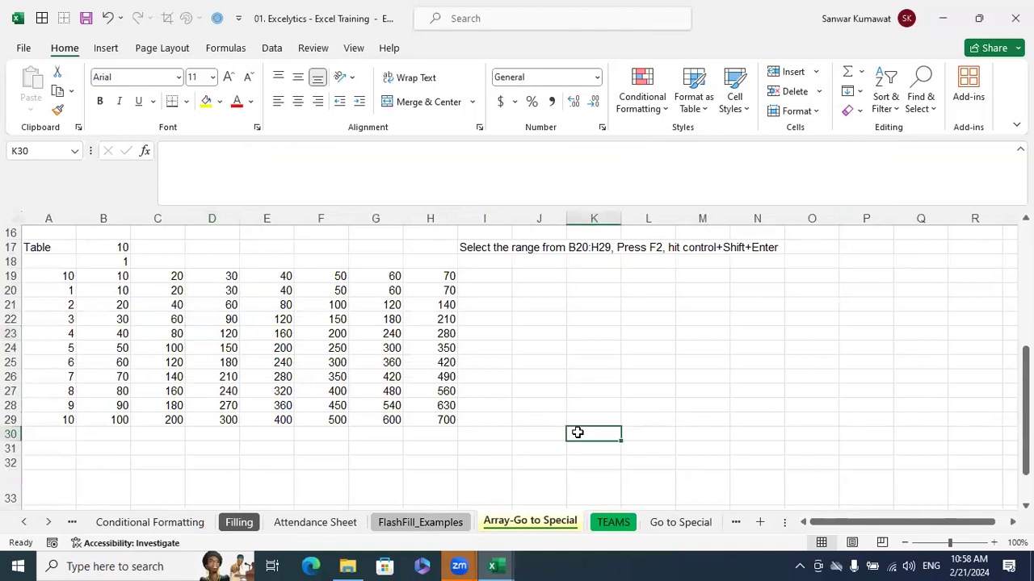
pyautogui.moveTo(83, 281); pyautogui.dragTo(450, 275)
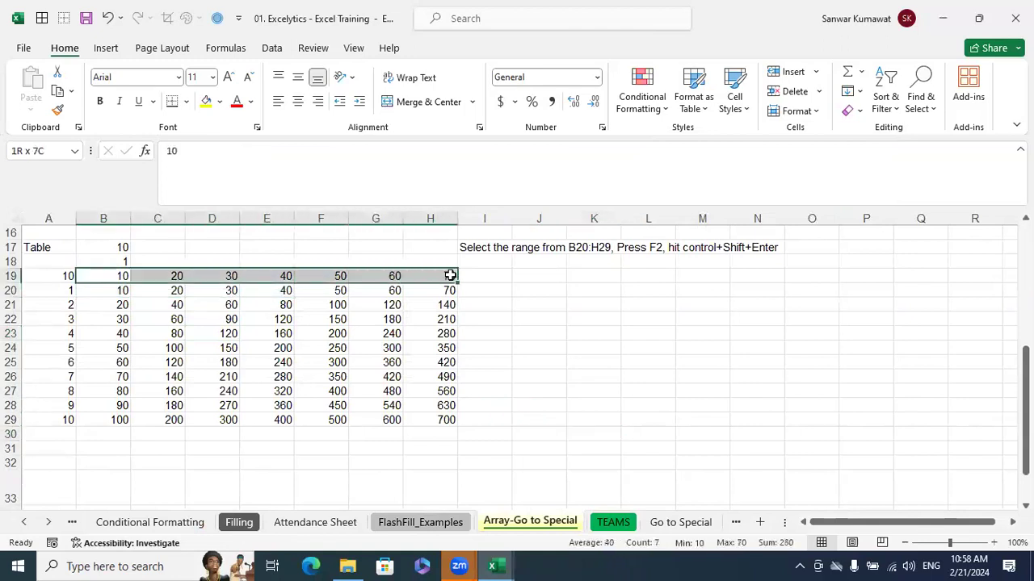
pyautogui.click(593, 319)
pyautogui.moveTo(63, 296); pyautogui.dragTo(49, 423)
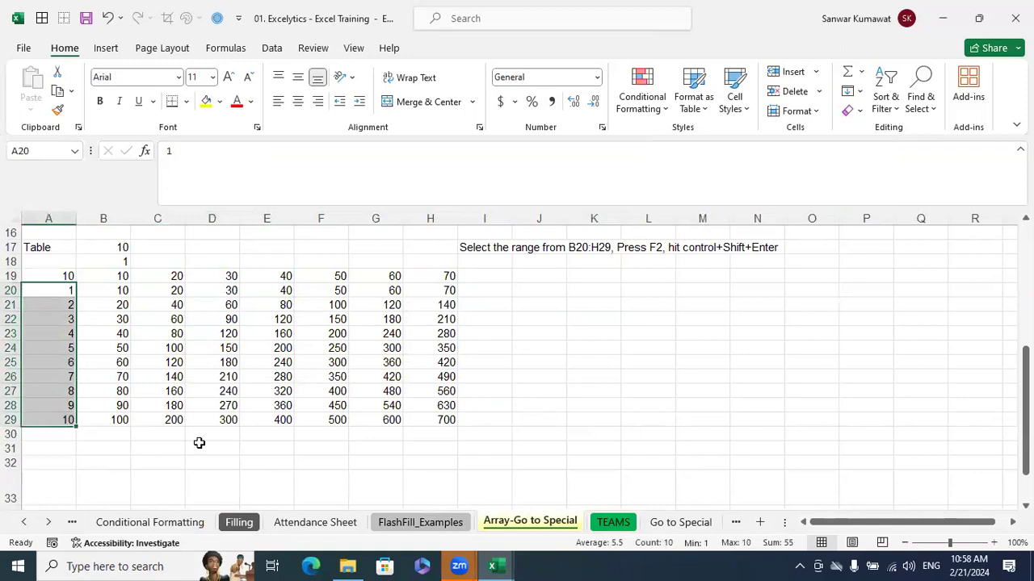
# Clear the array results by deleting the contents of B20:I32
pyautogui.moveTo(488, 457); pyautogui.dragTo(120, 293)
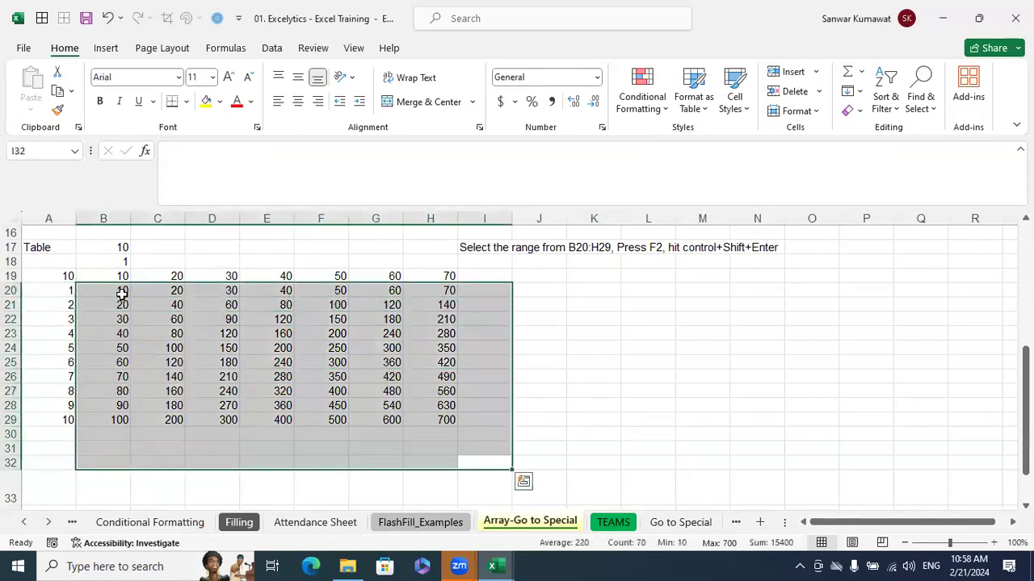
pyautogui.press('Delete')
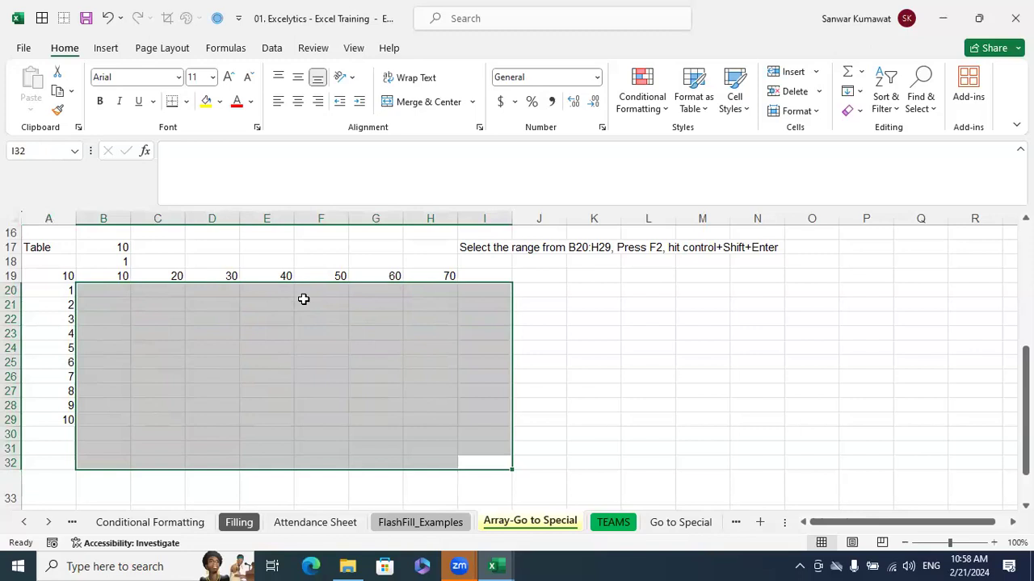
pyautogui.click(525, 331)
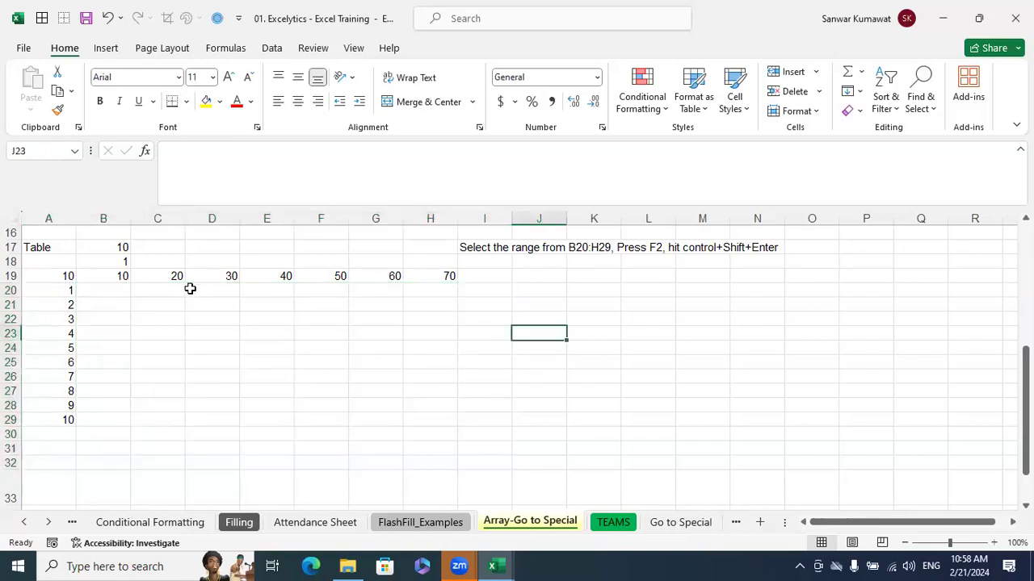
# Refill the multiplication table by entering =B19:H19*A20:A29 in B20 as a spilling formula
pyautogui.click(122, 290)
pyautogui.write('=')
pyautogui.moveTo(113, 274); pyautogui.dragTo(445, 275)
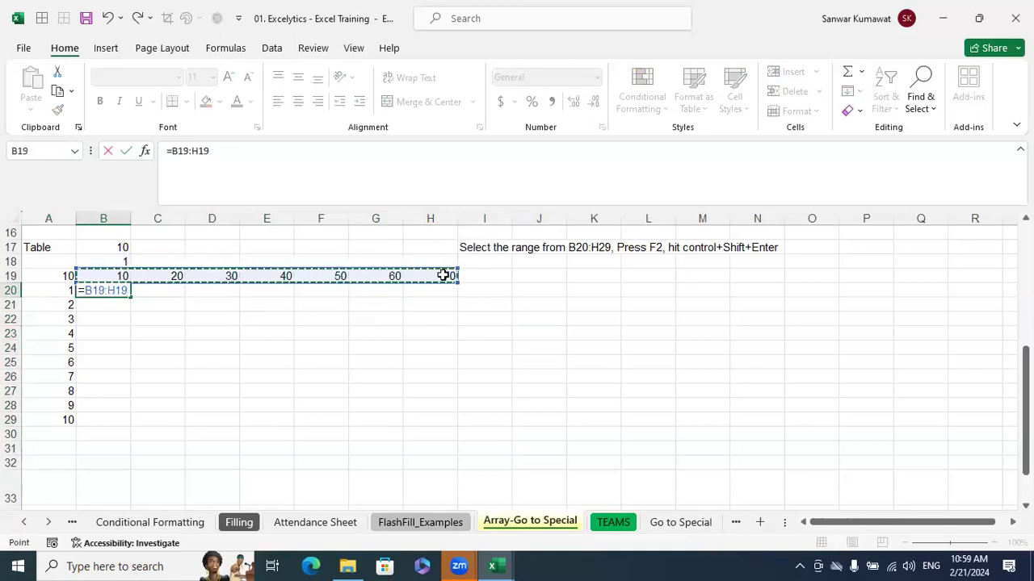
pyautogui.write('*')
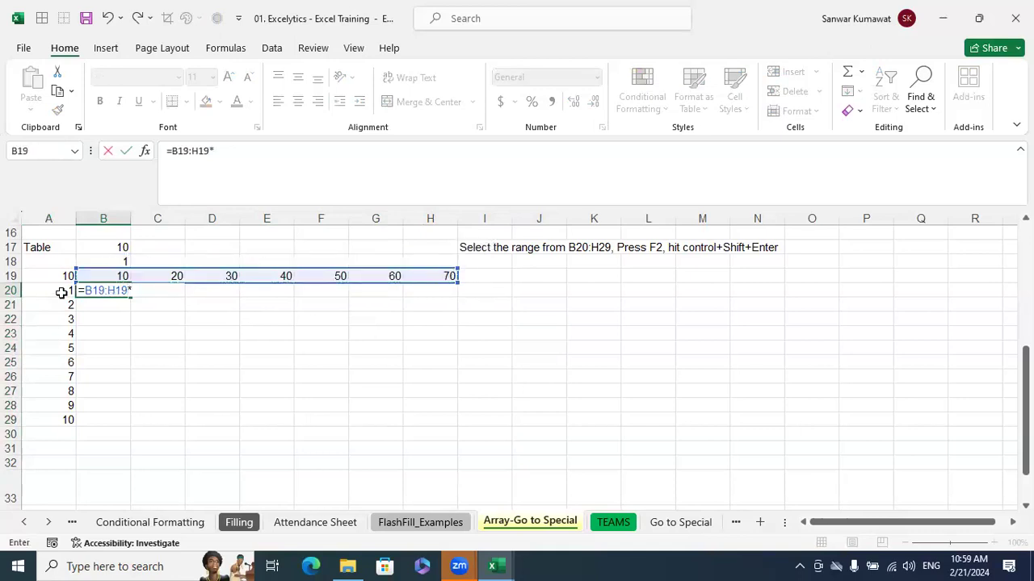
pyautogui.moveTo(48, 293); pyautogui.dragTo(46, 423)
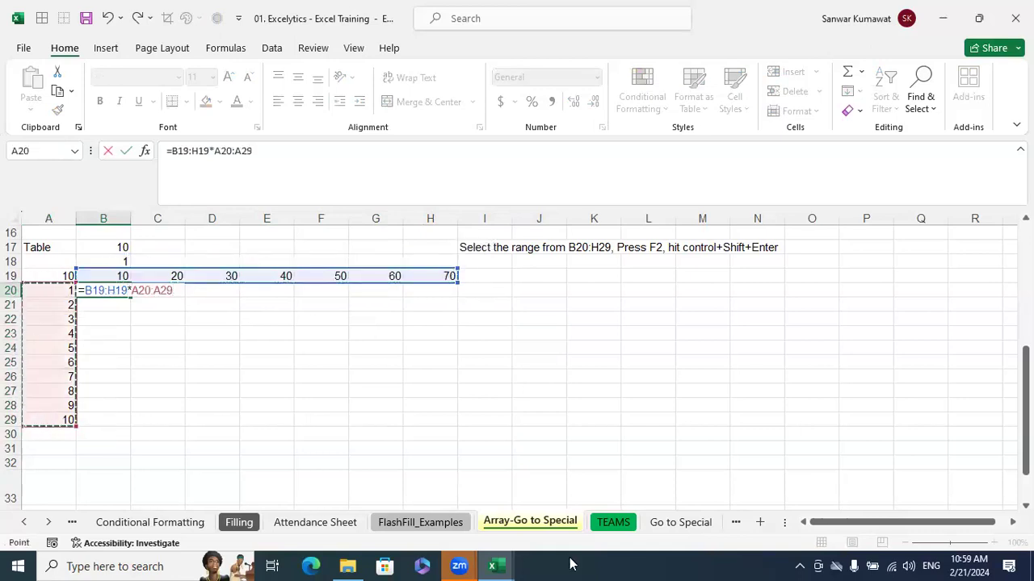
pyautogui.press('Return')
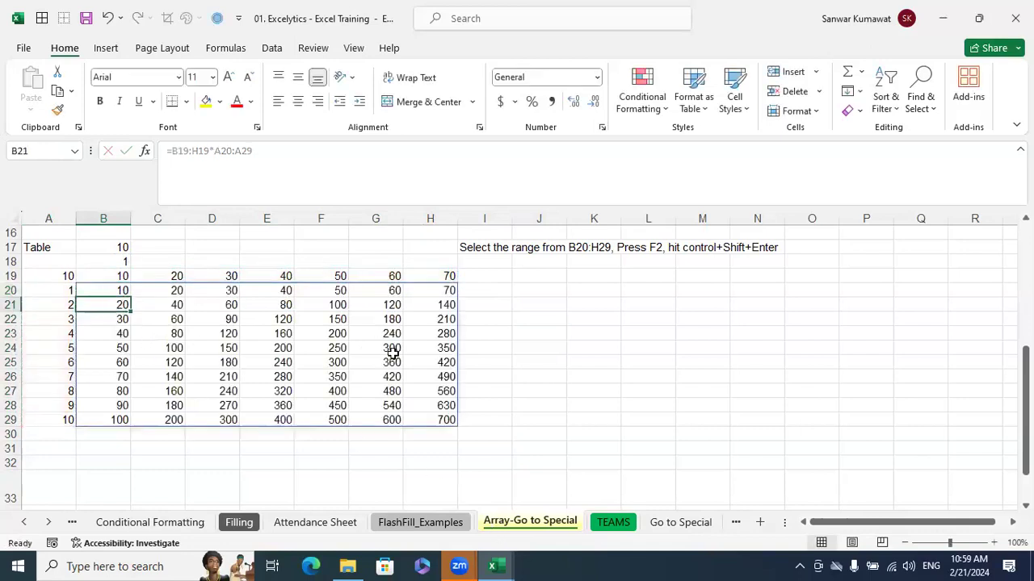
pyautogui.click(698, 407)
# Delete the spilling formula from B20 and undo the deletion
pyautogui.click(118, 289)
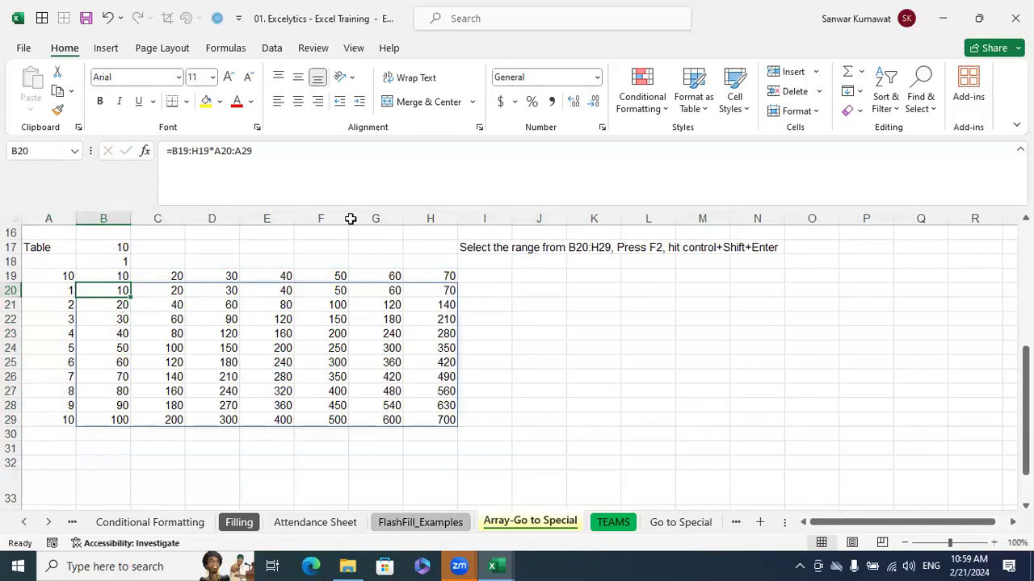
pyautogui.press('Delete')
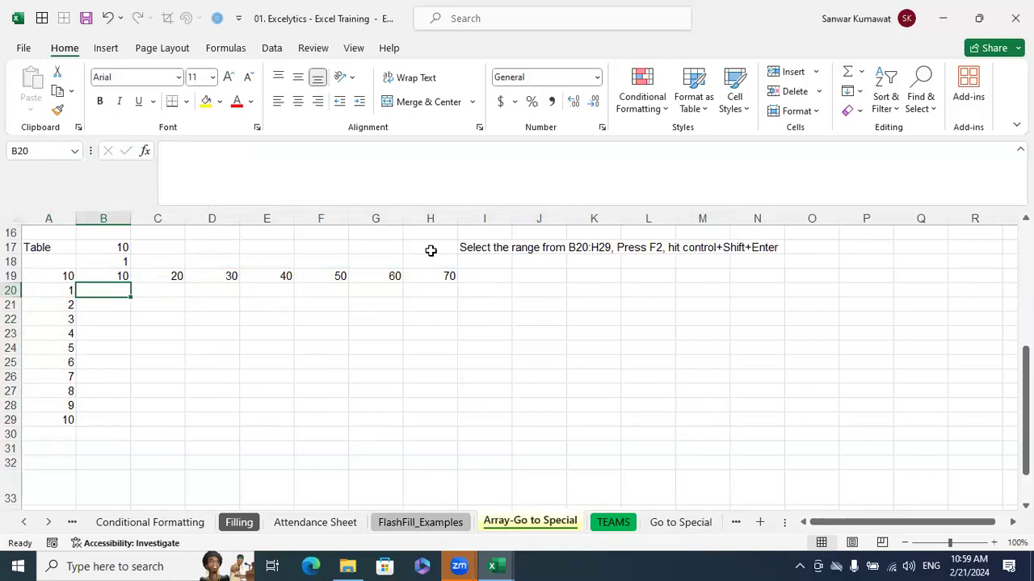
pyautogui.hotkey('ctrl', 'z')
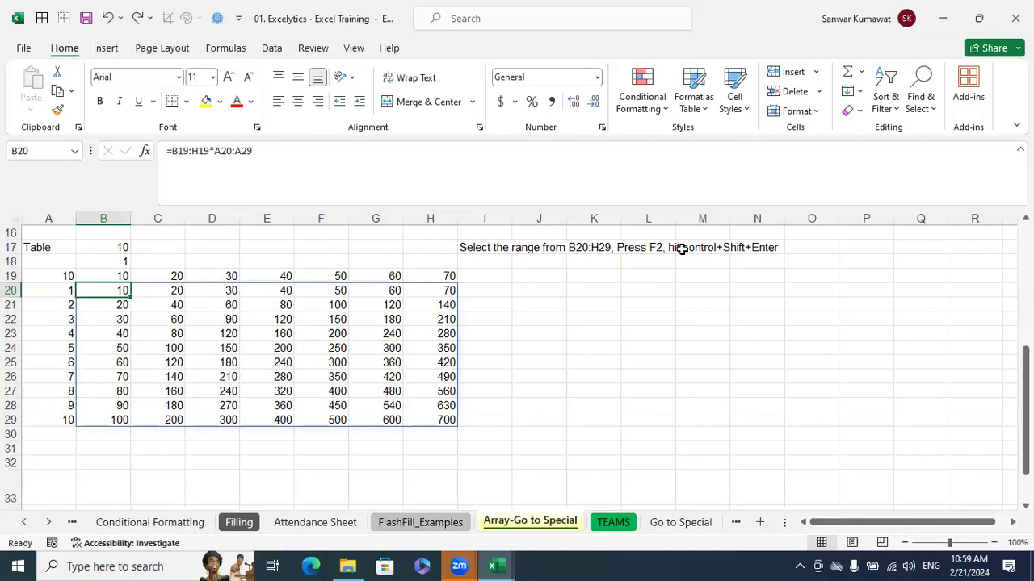
# Convert the spilling formula in B20 to the legacy array formula {=B19:H19*A20:A29}
pyautogui.click(584, 307)
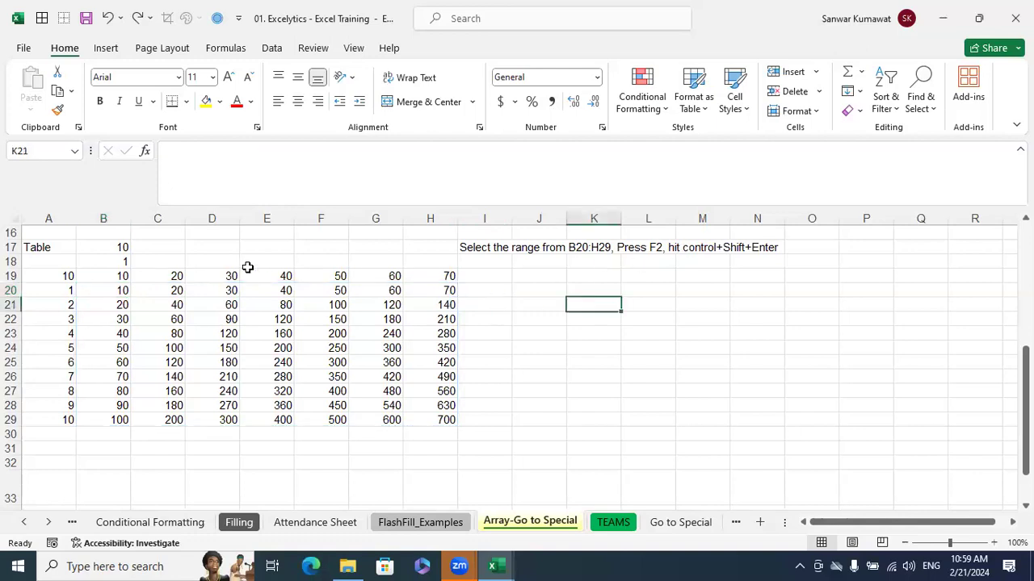
pyautogui.click(104, 289)
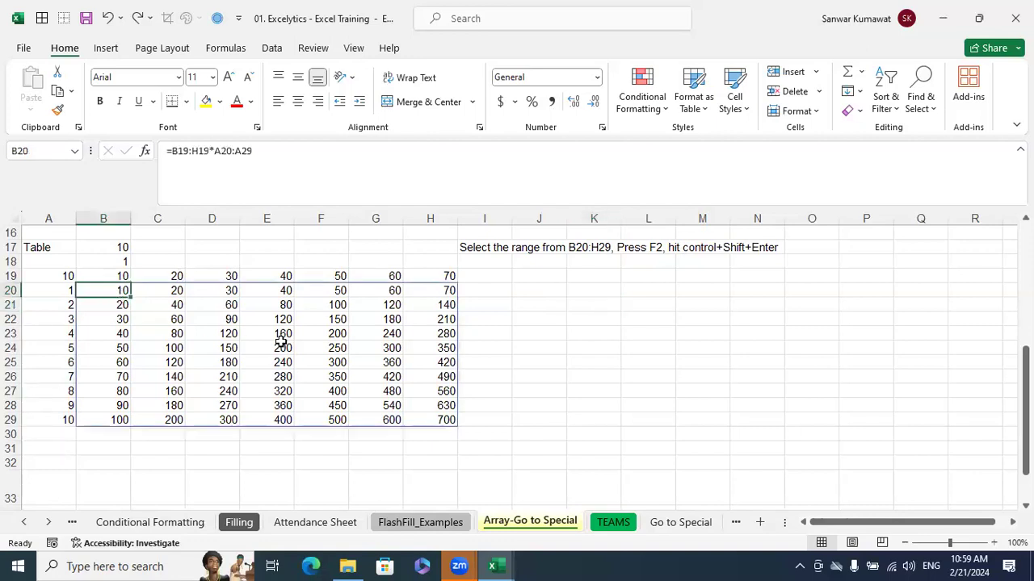
pyautogui.click(704, 421)
pyautogui.click(122, 288)
pyautogui.press('F2')
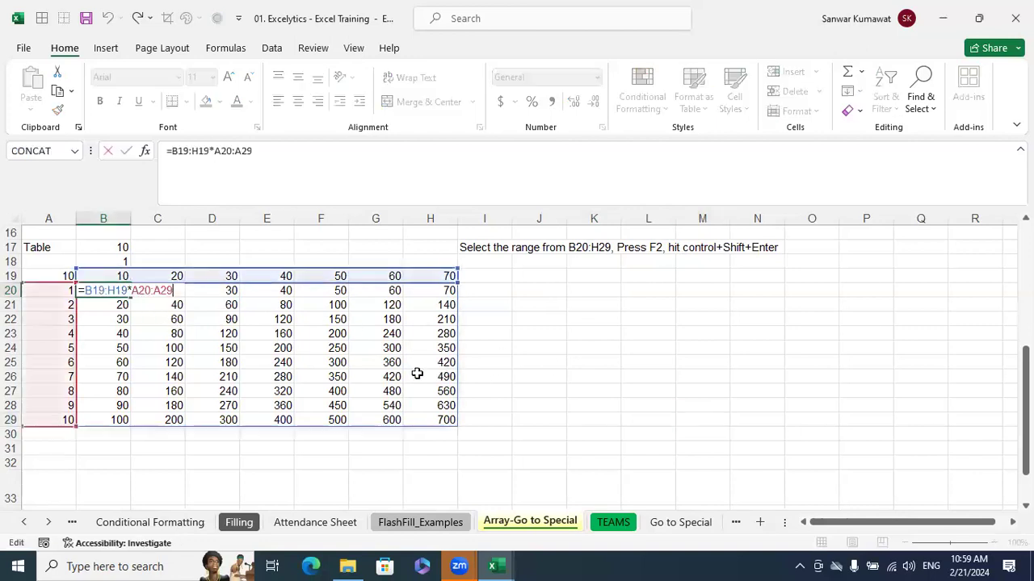
pyautogui.hotkey('ctrl', 'shift', 'Return')
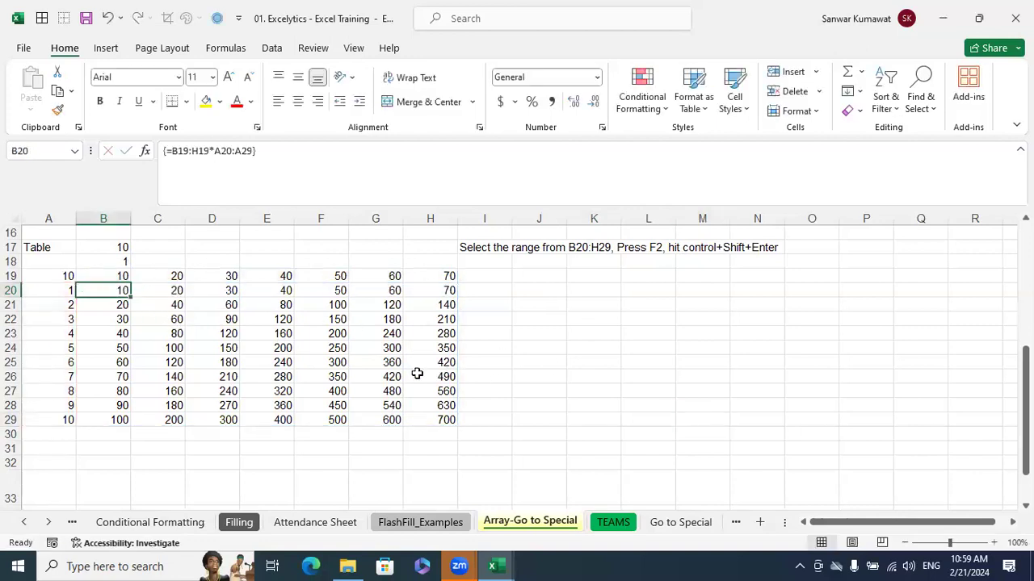
pyautogui.click(663, 374)
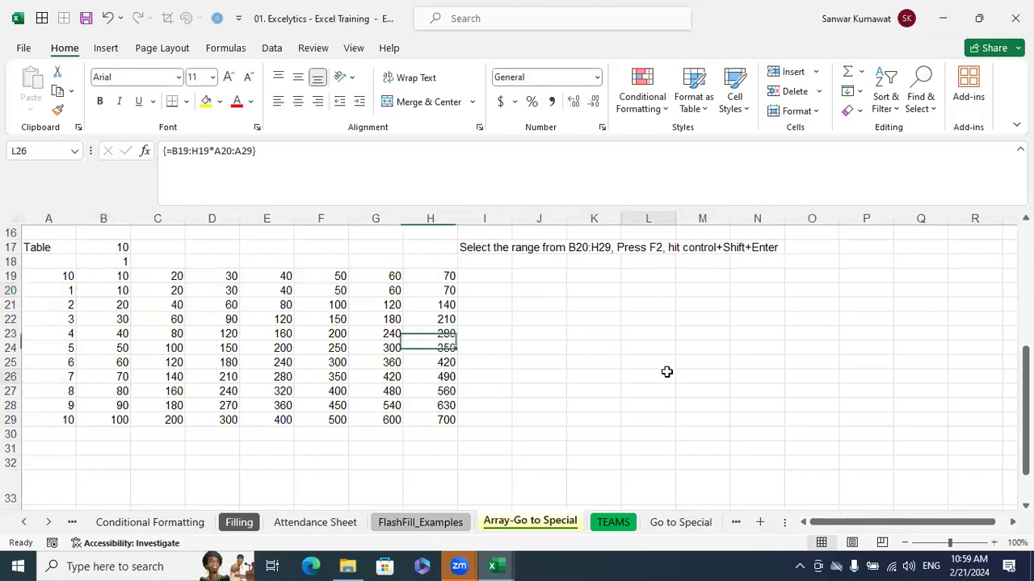
# Switch to the Book1 workbook and select cell H6 on Sheet5
pyautogui.moveTo(495, 566)
pyautogui.click(606, 501)
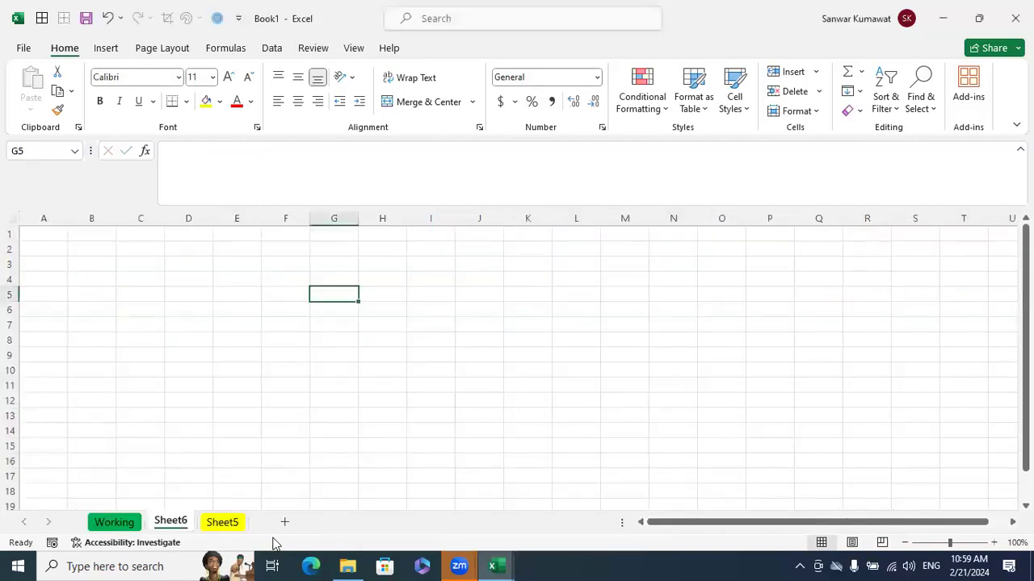
pyautogui.click(240, 525)
pyautogui.click(373, 310)
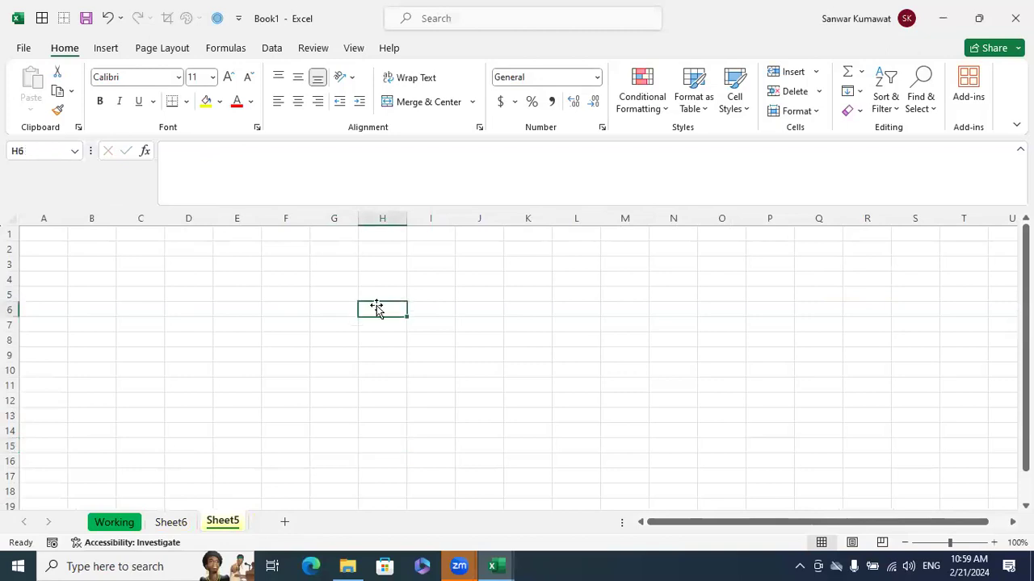
pyautogui.write('10')
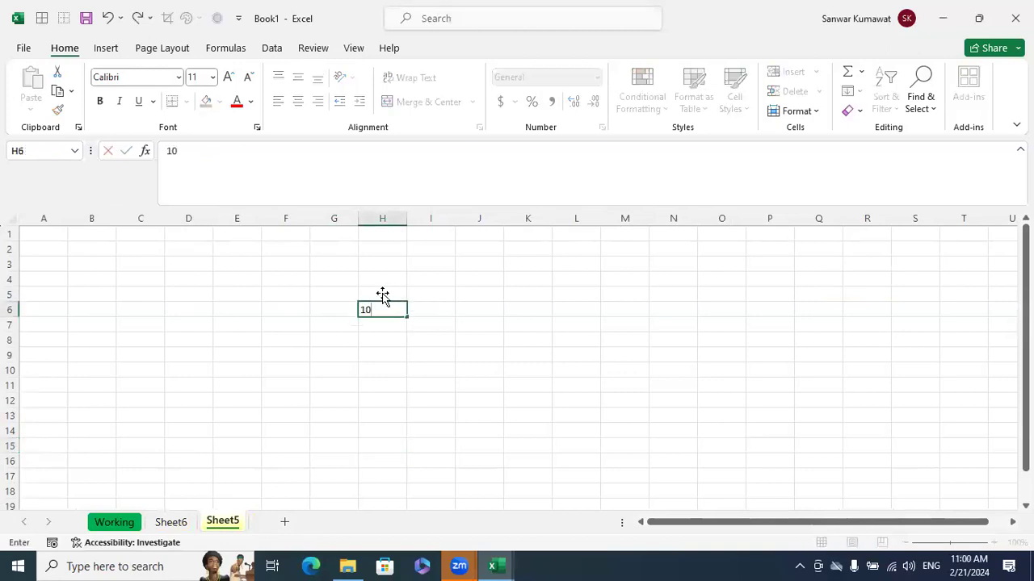
pyautogui.press('Return')
pyautogui.write('30')
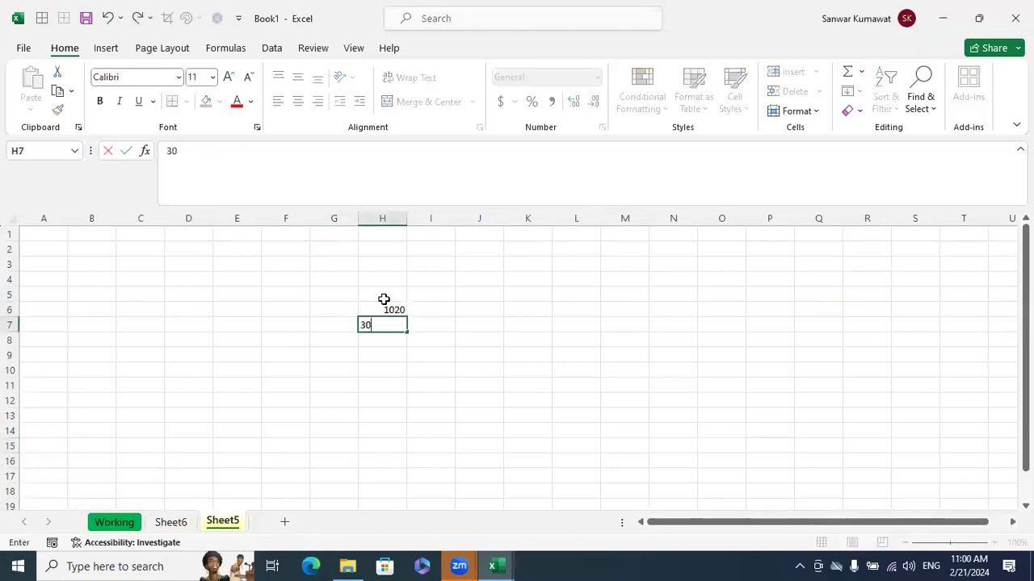
pyautogui.press('Up')
# Enter the values 10, 20 and 30 in cells H6 to H8
pyautogui.write('10')
pyautogui.press('Return')
pyautogui.write('20')
pyautogui.press('Return')
pyautogui.write('30')
pyautogui.press('Return')
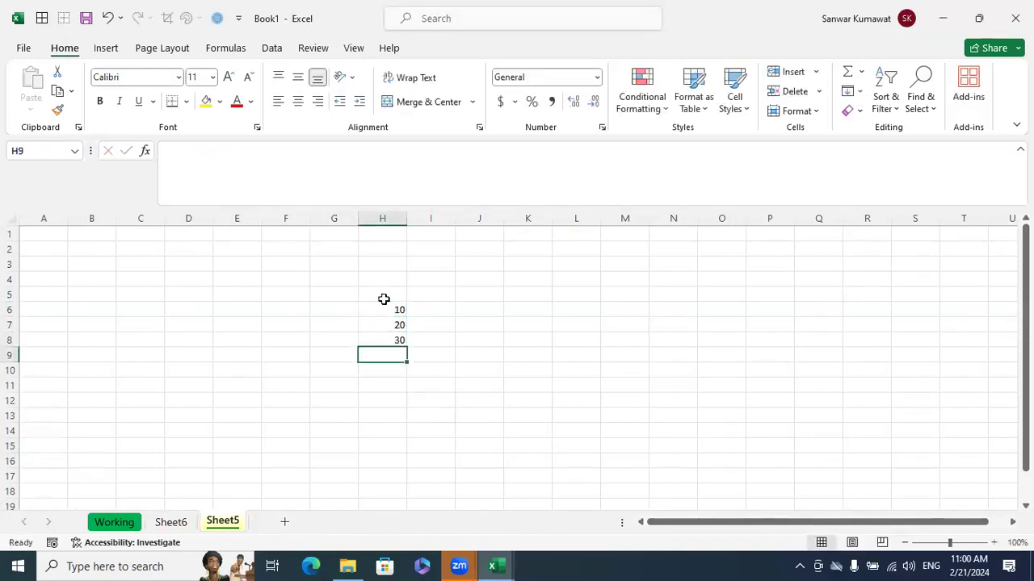
# Sum H6:H8 in cell H9 with AutoSum, and delete that total again
pyautogui.hotkey('alt', '=')
pyautogui.press('Return')
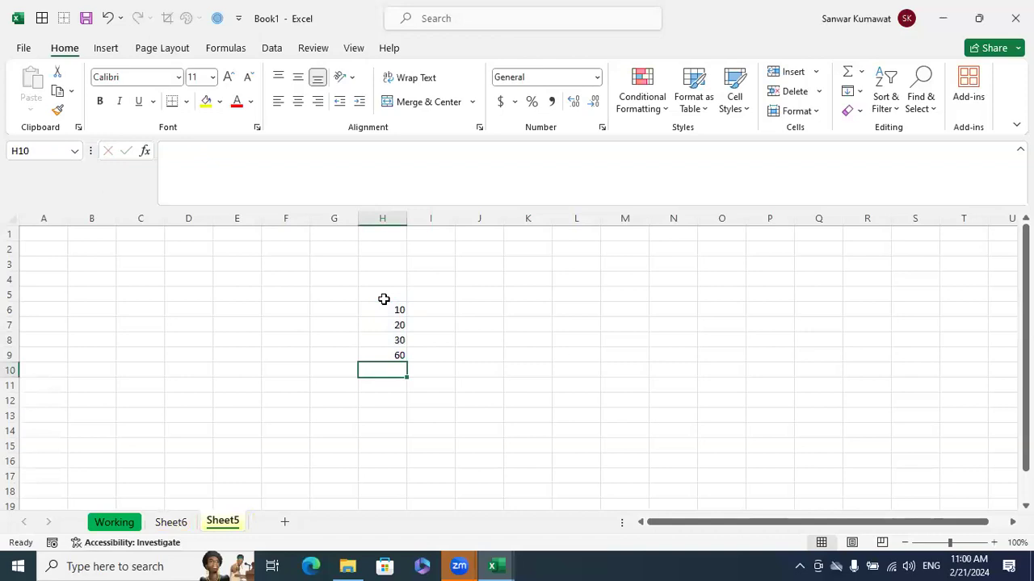
pyautogui.click(387, 351)
pyautogui.press('Delete')
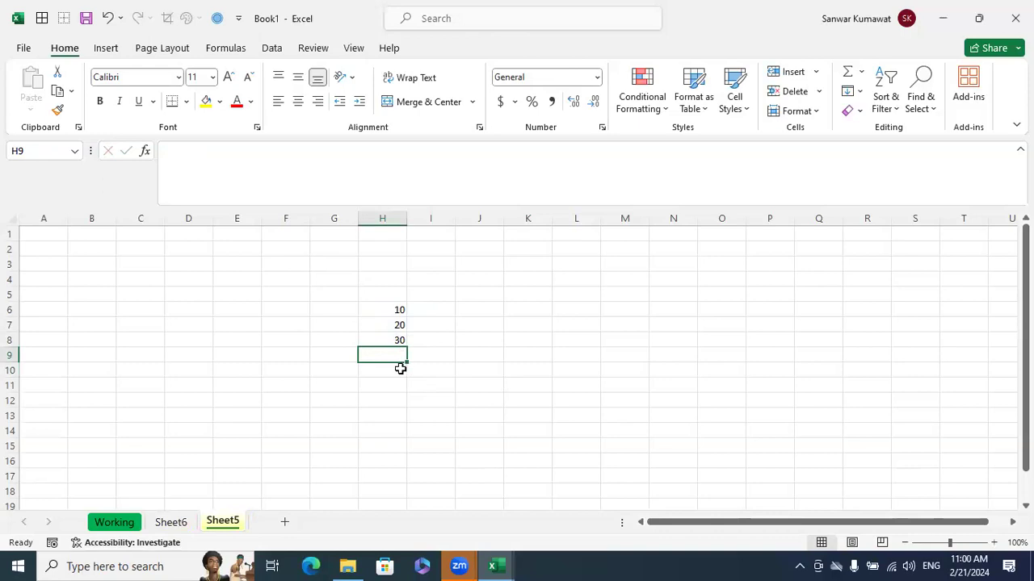
# Starting from cell C3, jump to the sheet's last used cell using Go To Special's Last cell option
pyautogui.click(151, 264)
pyautogui.click(920, 93)
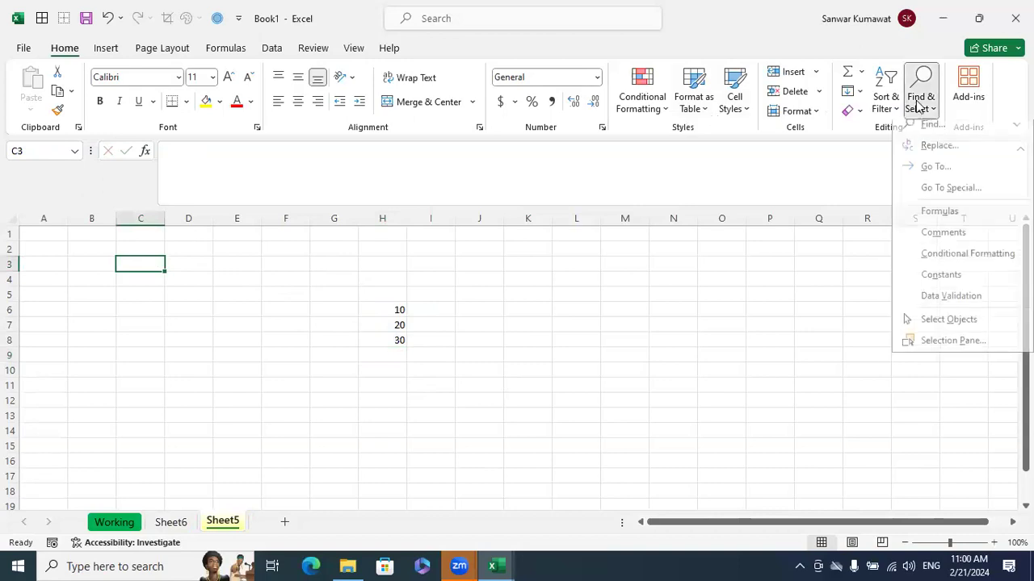
pyautogui.click(941, 197)
pyautogui.click(808, 265)
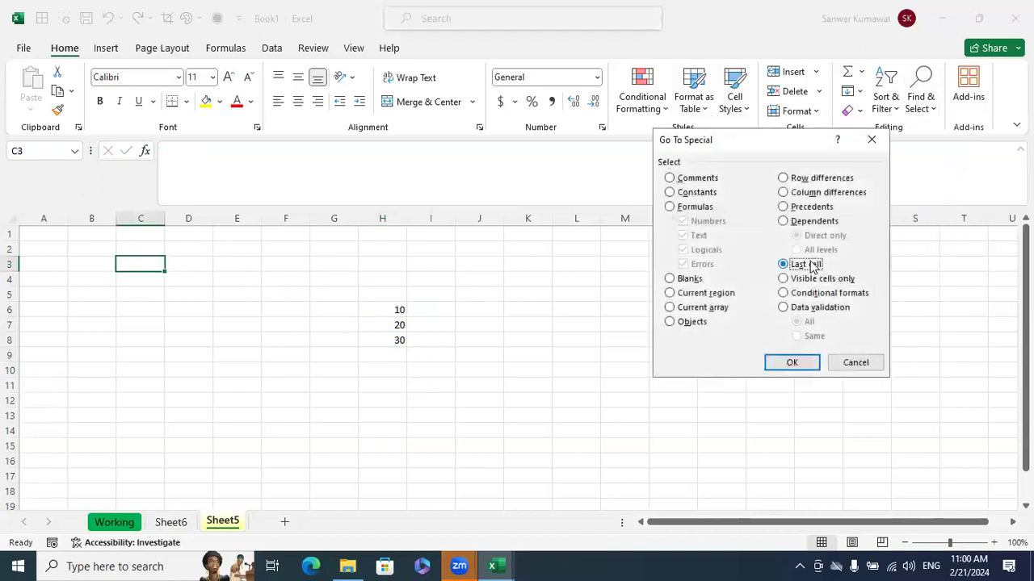
pyautogui.click(794, 363)
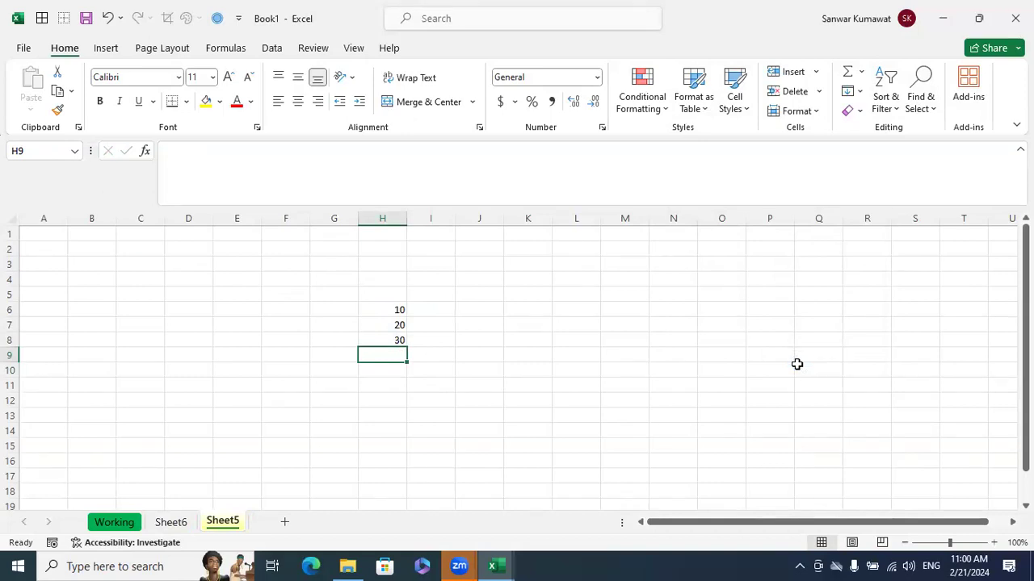
# Repeat the Go To Special jump to the last cell, this time starting from cell P2
pyautogui.click(755, 252)
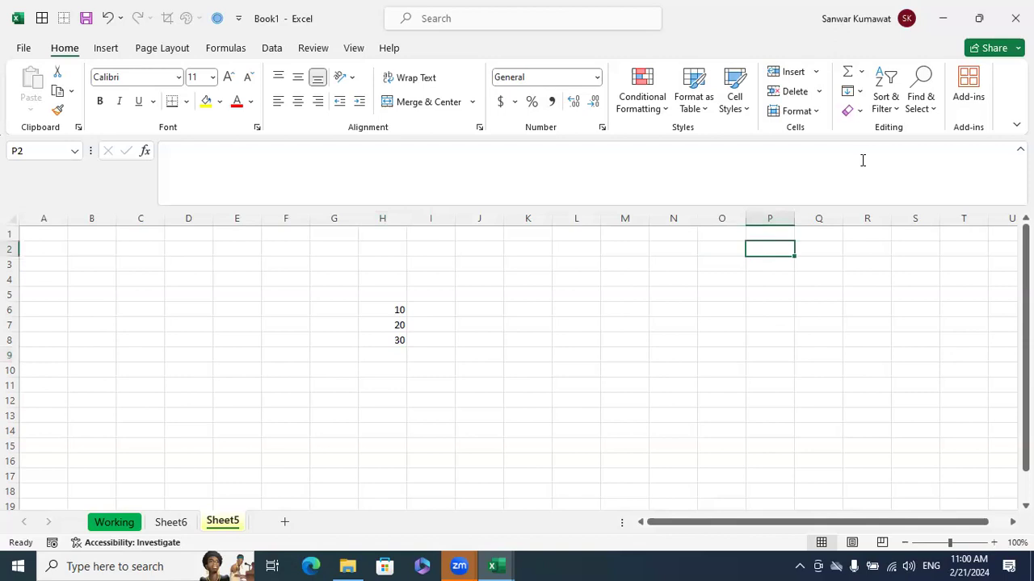
pyautogui.click(931, 107)
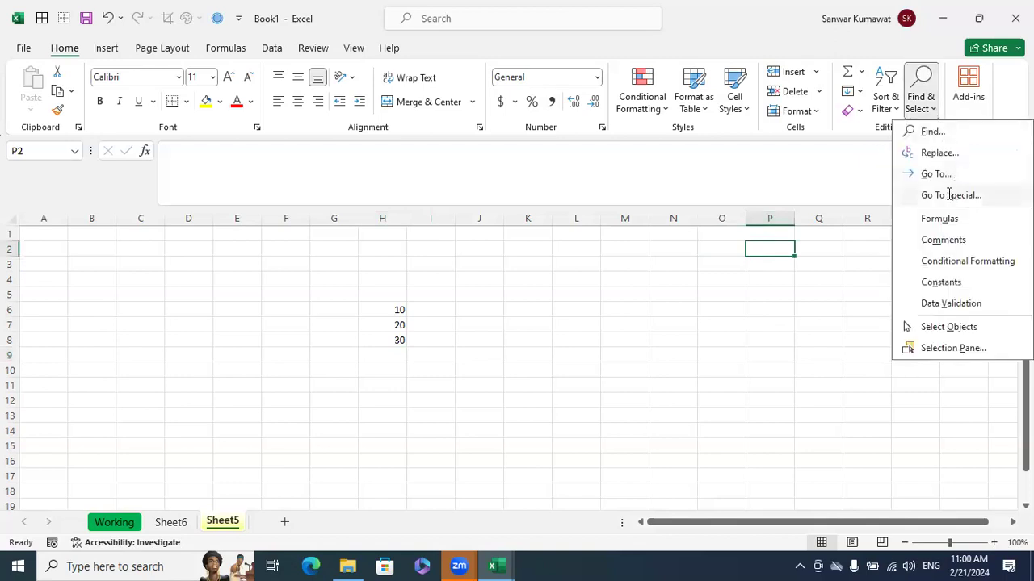
pyautogui.click(919, 196)
pyautogui.click(796, 266)
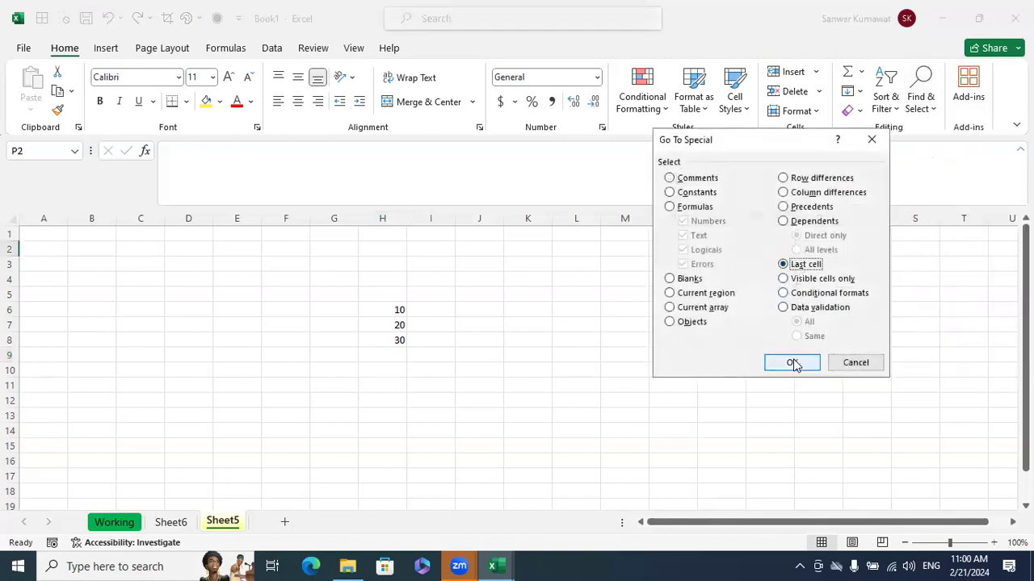
pyautogui.click(792, 361)
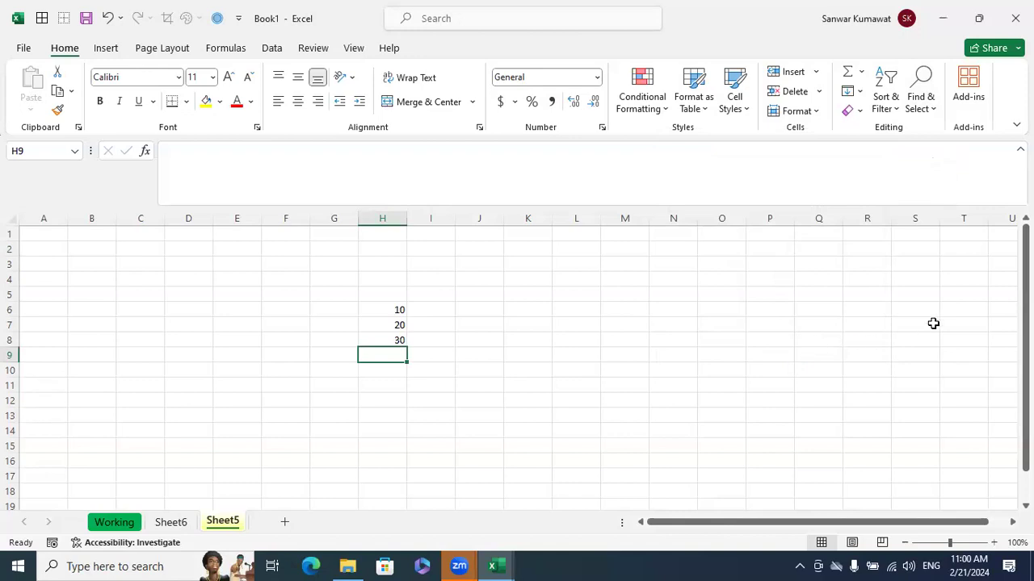
# Open the Go To Special options again on Sheet5
pyautogui.click(922, 106)
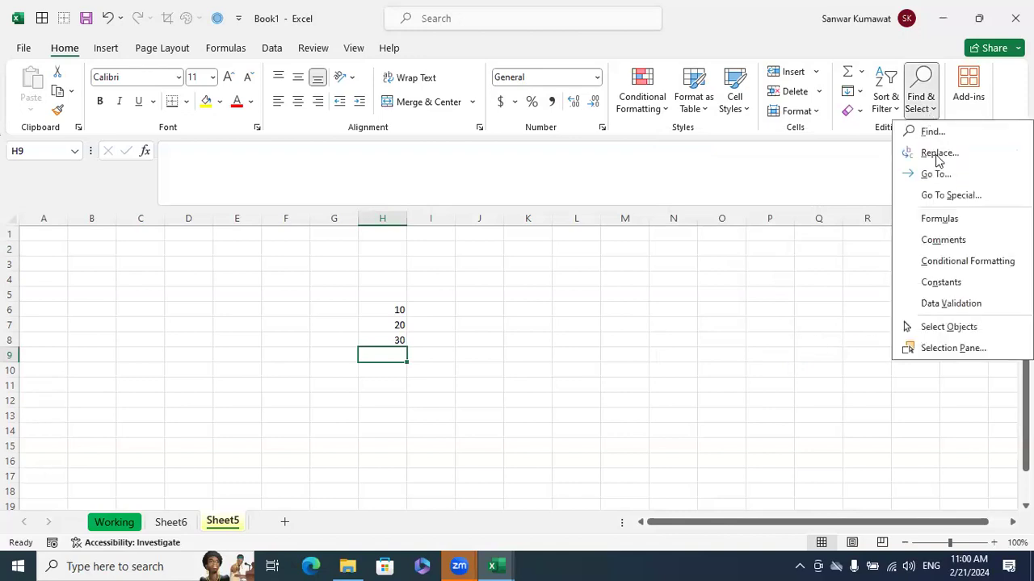
pyautogui.click(950, 195)
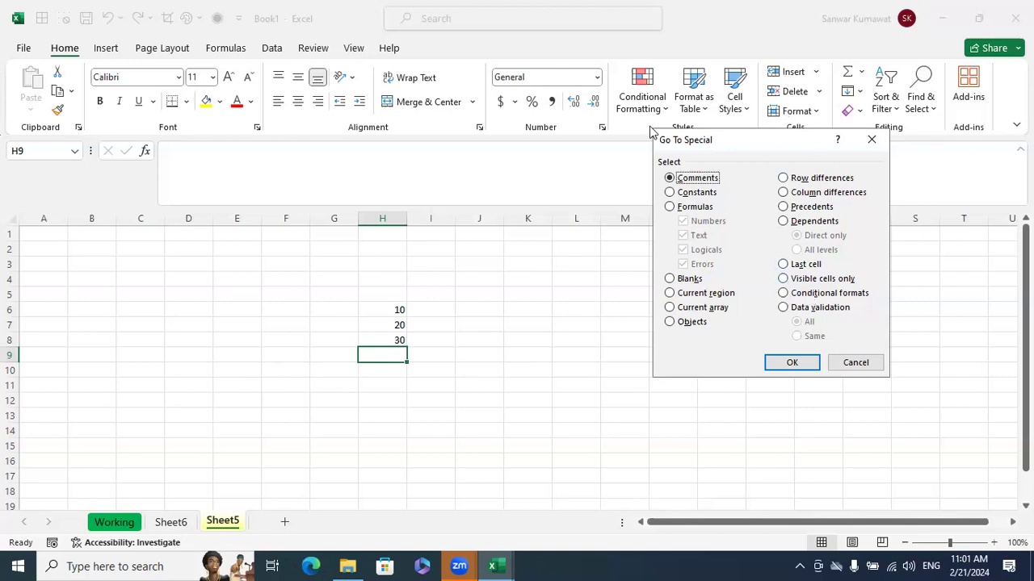
pyautogui.click(643, 71)
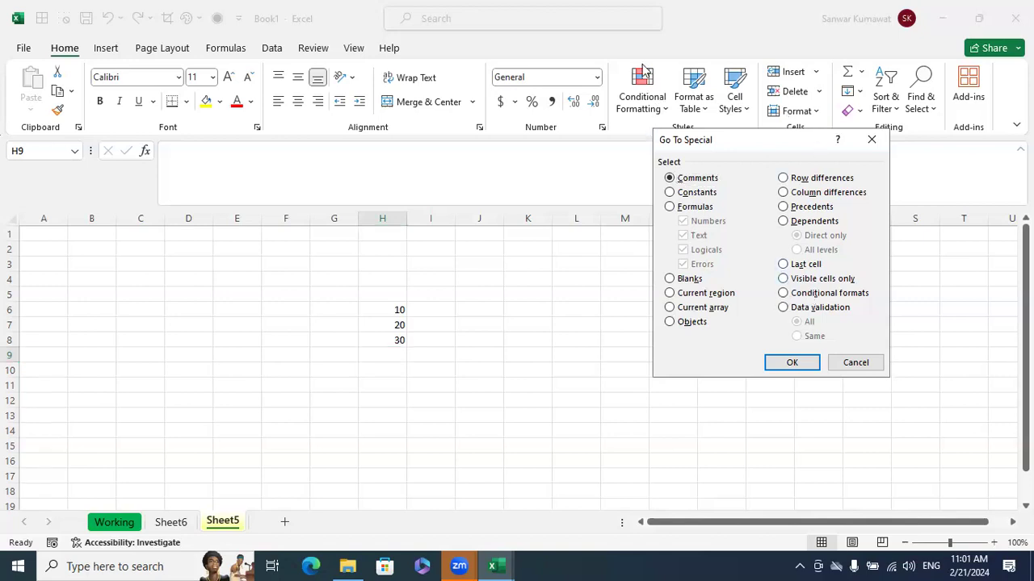